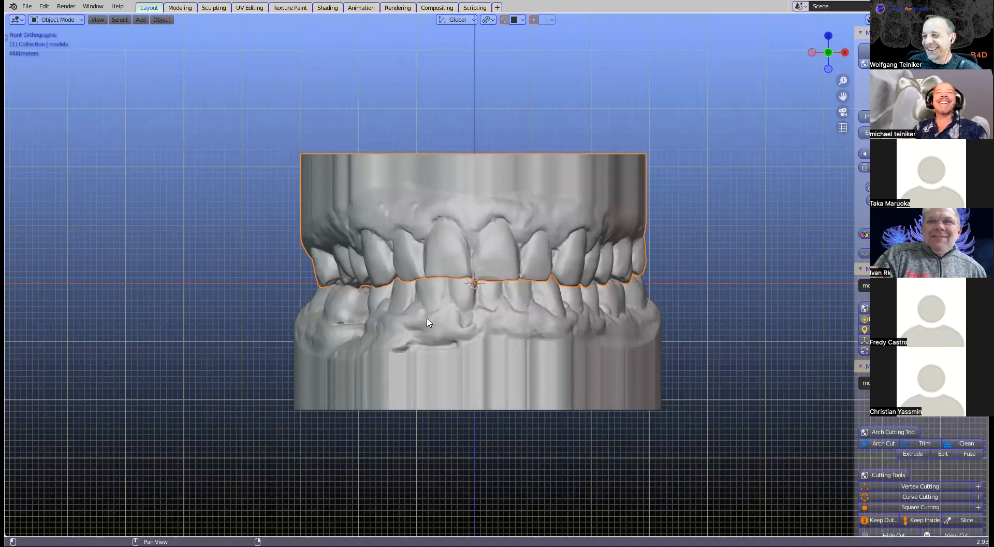
Step: Examine how the upper and lower dental models bite together from the front and the side
{"action": "scroll", "coordinate": [434, 316], "scroll_direction": "up", "scroll_amount": 2}
{"action": "middle_click_drag", "start_coordinate": [497, 346], "coordinate": [392, 354]}
{"action": "middle_click_drag", "start_coordinate": [386, 310], "coordinate": [365, 330]}
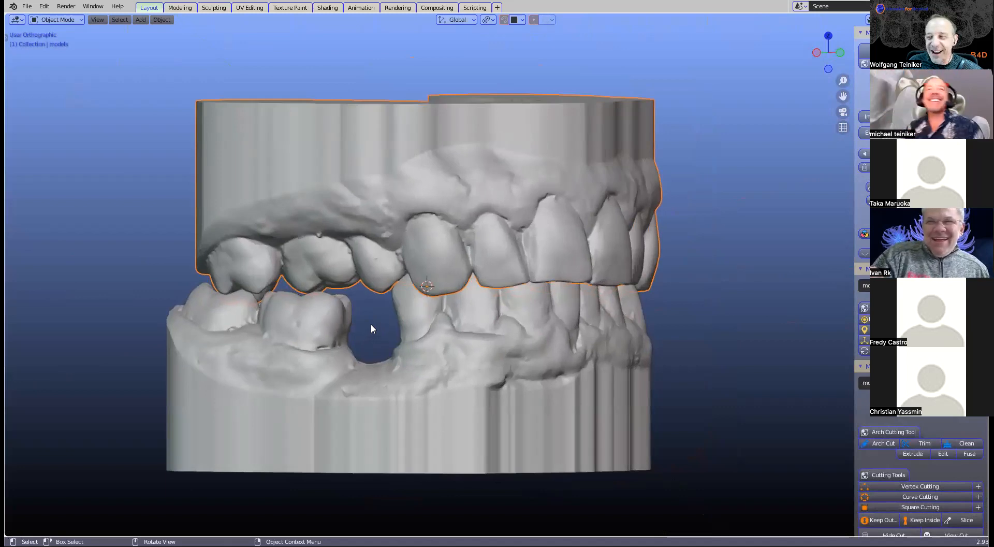
{"action": "scroll", "coordinate": [375, 326], "scroll_direction": "up", "scroll_amount": 3}
{"action": "middle_click_drag", "start_coordinate": [377, 286], "coordinate": [419, 291]}
{"action": "key", "text": "Home"}
{"action": "middle_click_drag", "start_coordinate": [544, 171], "coordinate": [570, 172]}
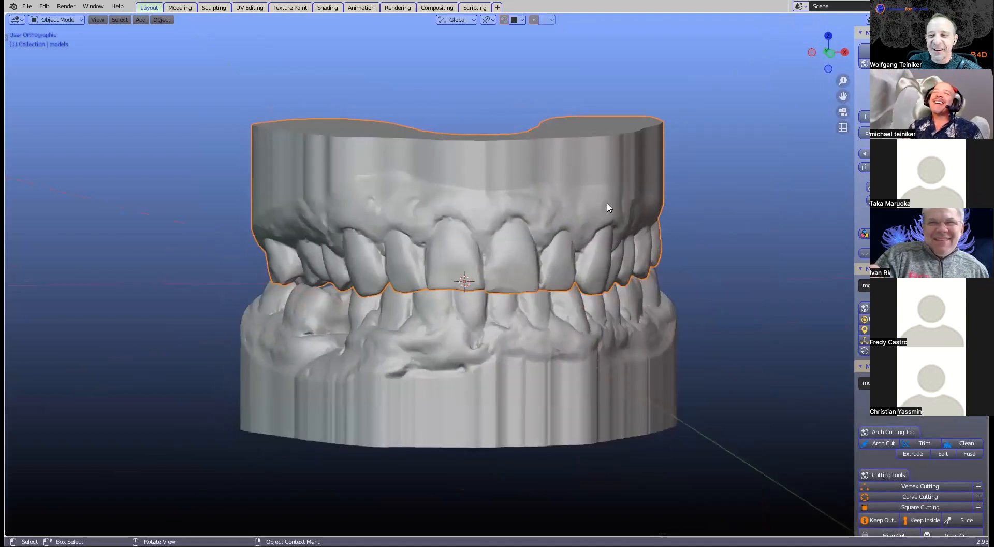
{"action": "middle_click_drag", "start_coordinate": [610, 209], "coordinate": [619, 200]}
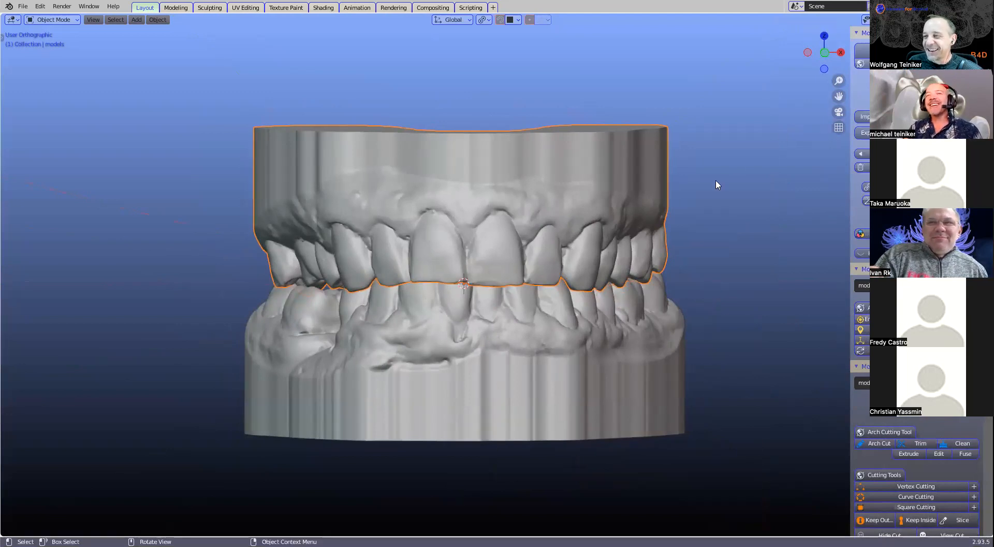
Step: Change the viewport's MatCap shading of the dental models to a glossy white
{"action": "middle_click_drag", "start_coordinate": [496, 286], "coordinate": [501, 291]}
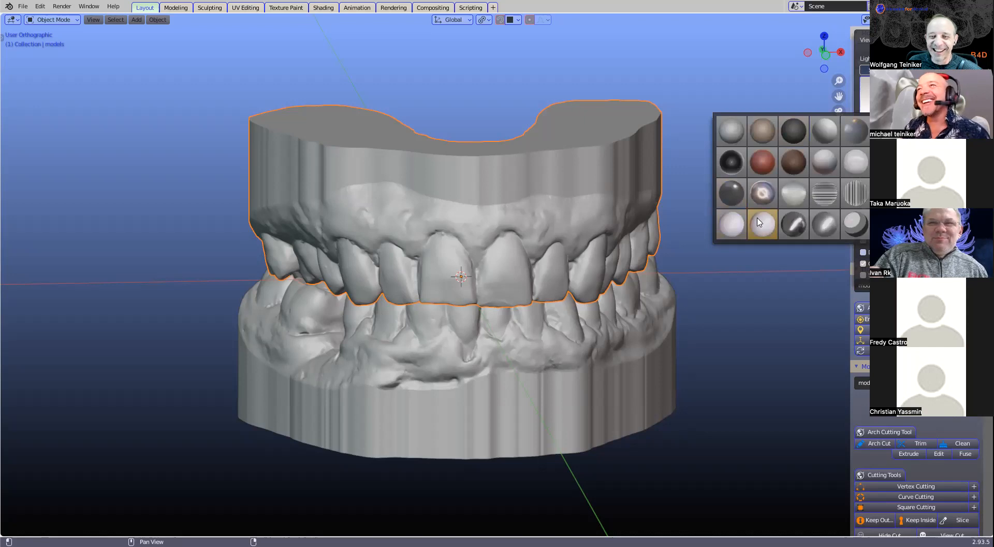
{"action": "left_click", "coordinate": [764, 223]}
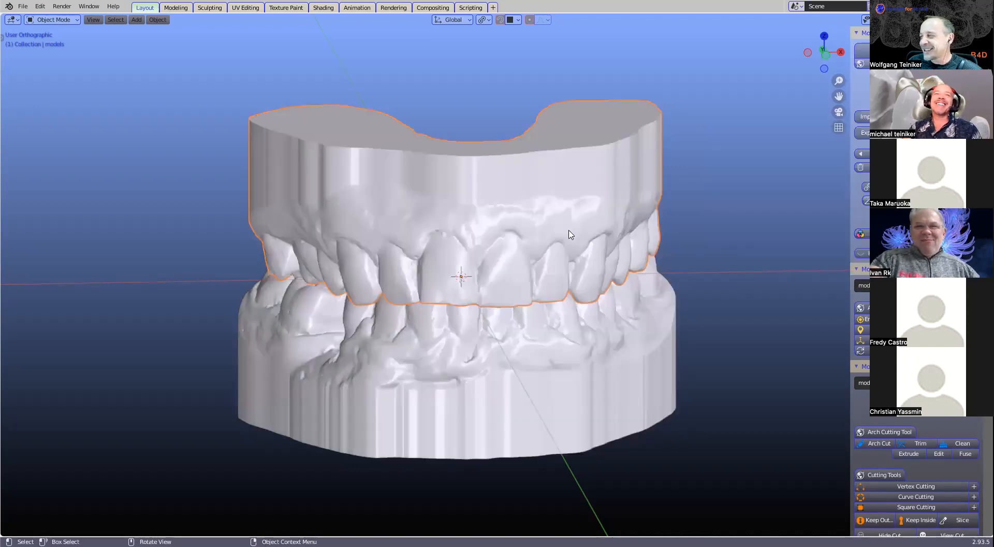
{"action": "mouse_move", "coordinate": [551, 249]}
{"action": "middle_mouse_down"}
{"action": "mouse_move", "coordinate": [581, 224]}
{"action": "mouse_move", "coordinate": [577, 238]}
{"action": "mouse_move", "coordinate": [522, 260]}
{"action": "mouse_move", "coordinate": [406, 289]}
{"action": "mouse_move", "coordinate": [497, 281]}
{"action": "mouse_move", "coordinate": [461, 278]}
{"action": "mouse_move", "coordinate": [518, 267]}
{"action": "mouse_move", "coordinate": [560, 274]}
{"action": "mouse_move", "coordinate": [528, 324]}
{"action": "mouse_move", "coordinate": [555, 224]}
{"action": "mouse_move", "coordinate": [544, 243]}
{"action": "middle_mouse_up"}
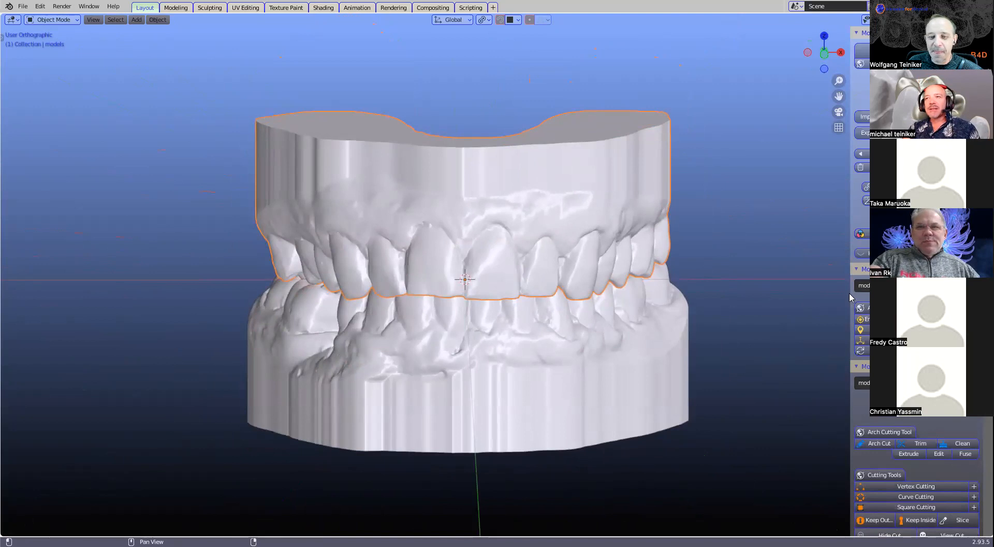
Step: Enlarge the sidebar and switch it to the Articulator tools
{"action": "left_click_drag", "start_coordinate": [848, 293], "coordinate": [810, 295]}
{"action": "middle_click_drag", "start_coordinate": [682, 277], "coordinate": [637, 322]}
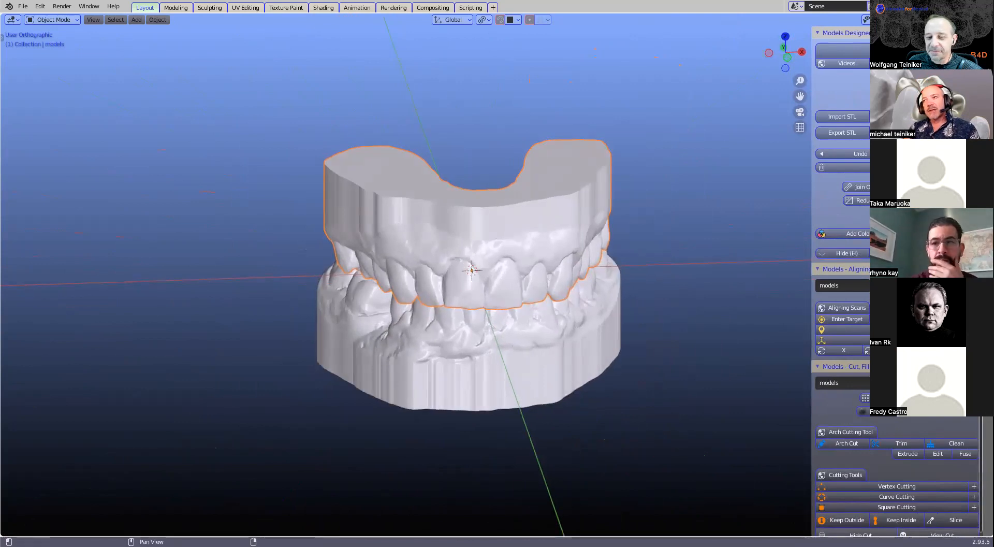
{"action": "middle_click_drag", "start_coordinate": [595, 290], "coordinate": [465, 297]}
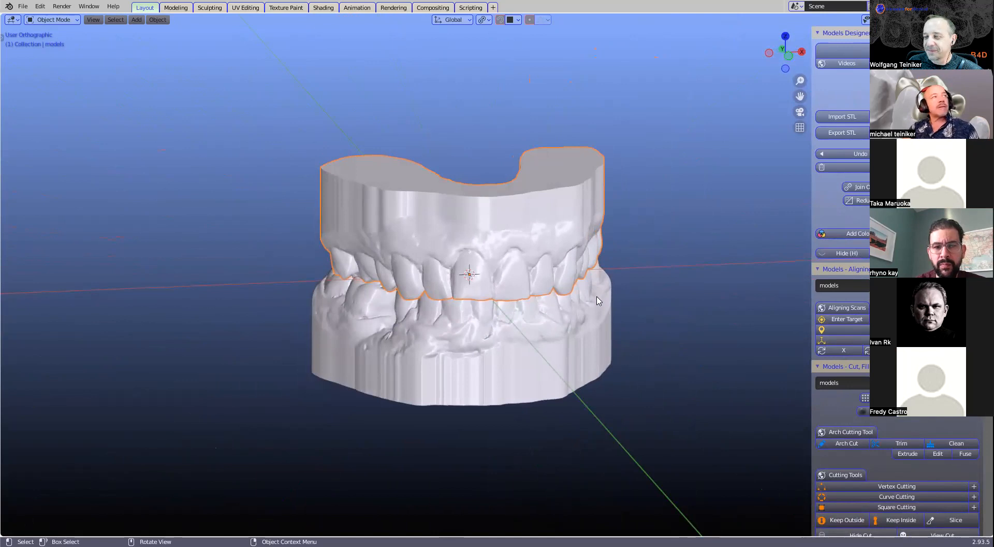
{"action": "middle_click_drag", "start_coordinate": [593, 297], "coordinate": [559, 311]}
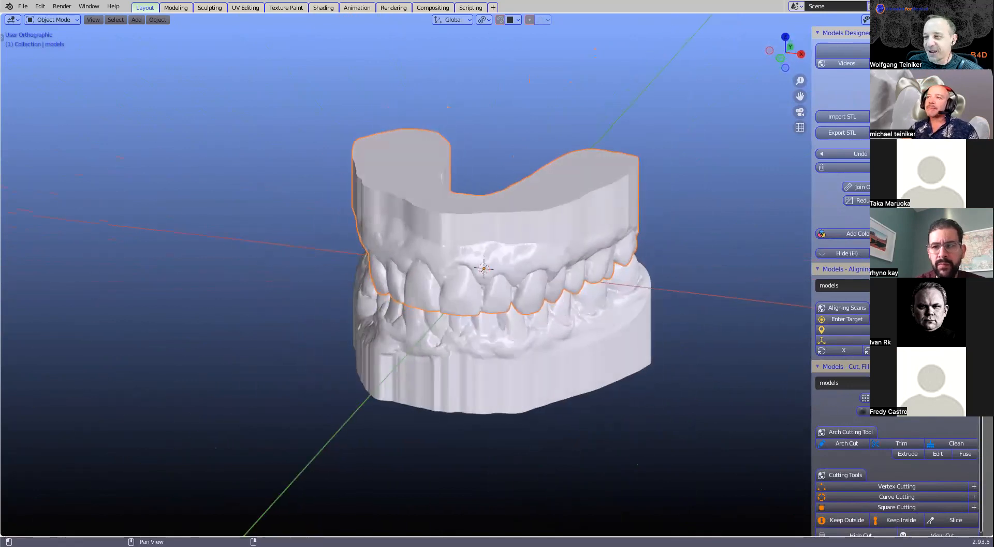
{"action": "left_click", "coordinate": [987, 311]}
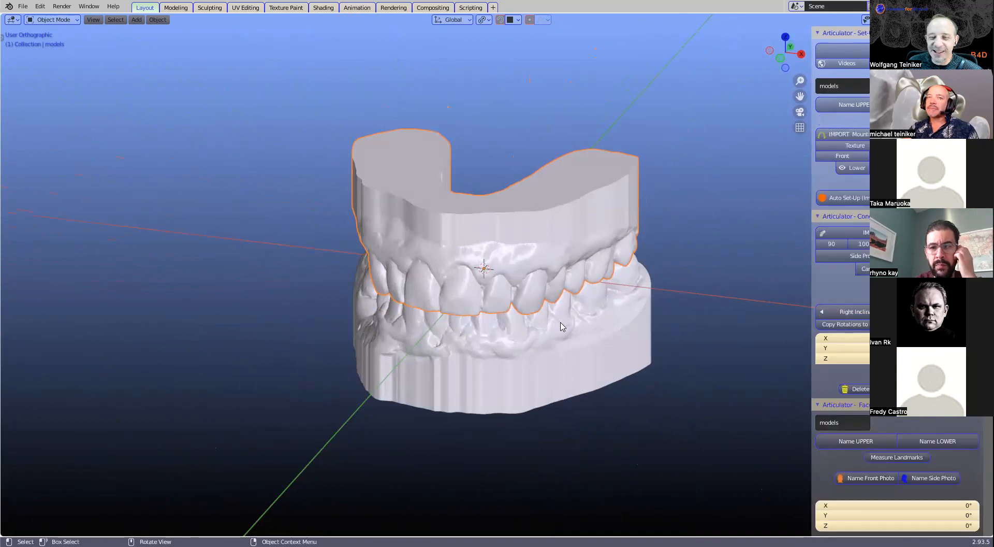
Step: Widen the sidebar further so the Articulator settings are readable, and turn the models to face the front
{"action": "scroll", "coordinate": [561, 327], "scroll_direction": "up", "scroll_amount": 1}
{"action": "middle_click_drag", "start_coordinate": [582, 340], "coordinate": [601, 328]}
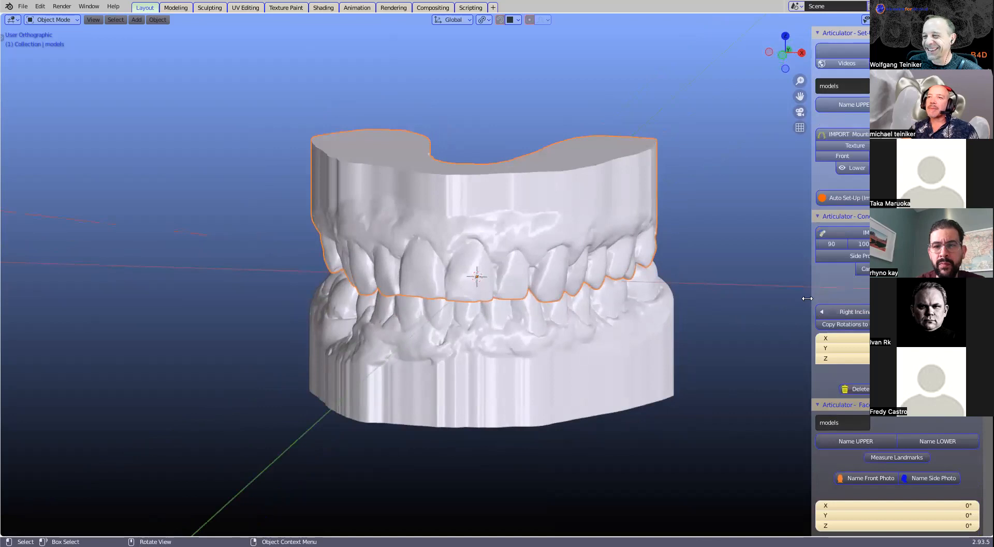
{"action": "left_click_drag", "start_coordinate": [807, 298], "coordinate": [782, 304]}
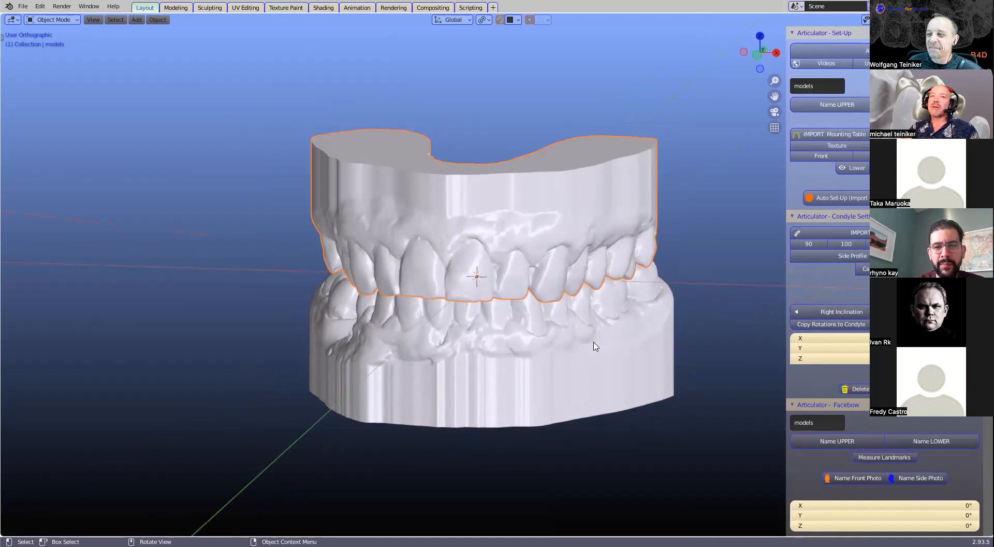
{"action": "middle_click_drag", "start_coordinate": [595, 340], "coordinate": [555, 327]}
{"action": "scroll", "coordinate": [554, 327], "scroll_direction": "down", "scroll_amount": 1}
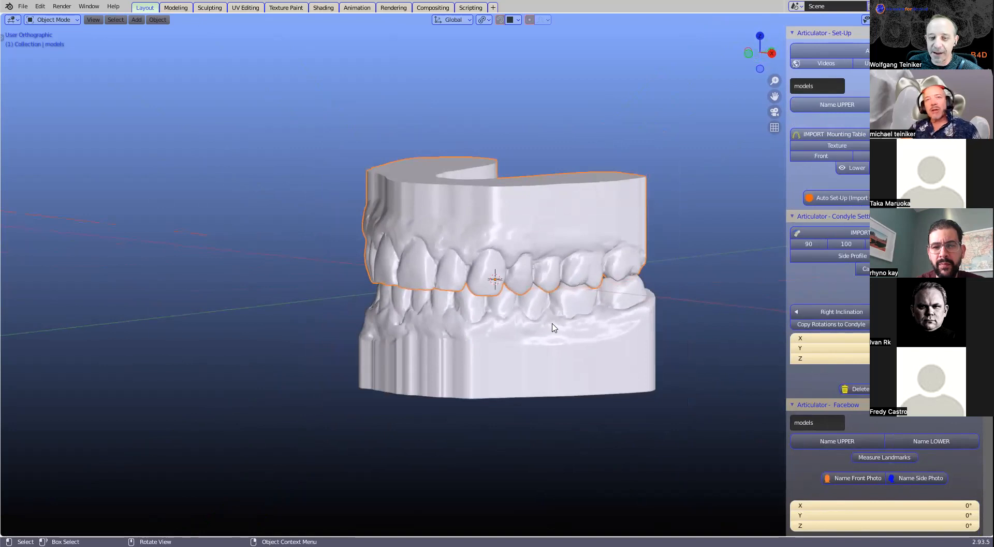
{"action": "middle_click_drag", "start_coordinate": [550, 315], "coordinate": [590, 228]}
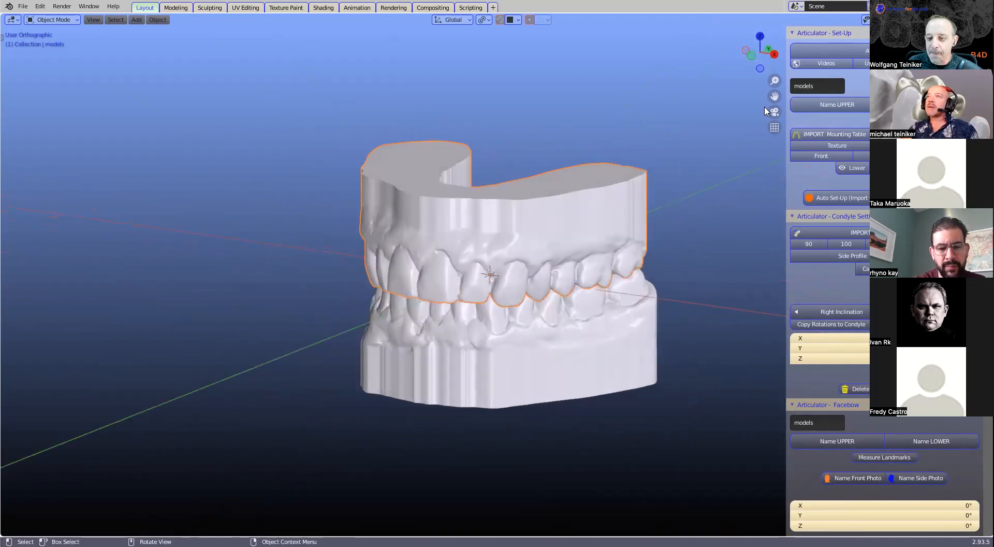
{"action": "left_click_drag", "start_coordinate": [780, 174], "coordinate": [772, 176]}
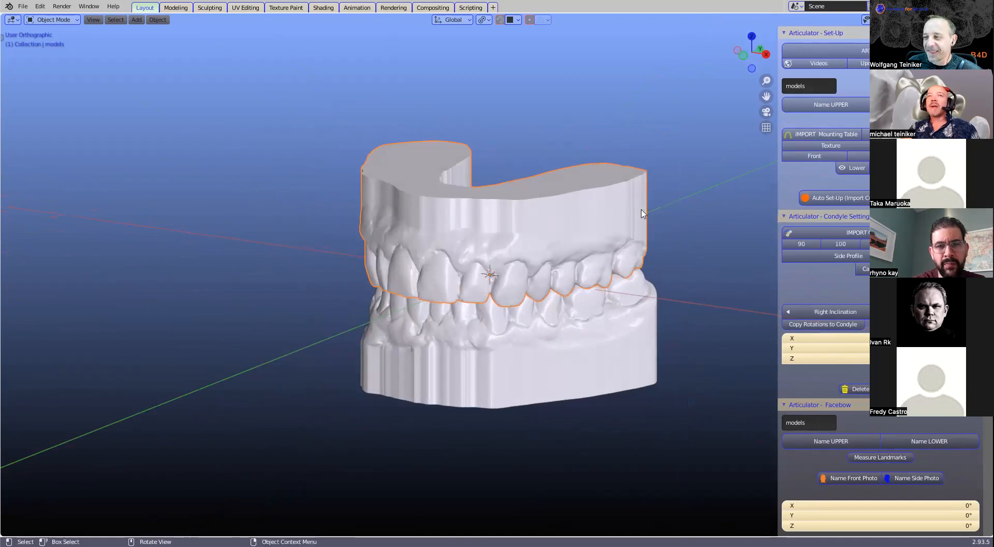
{"action": "middle_click_drag", "start_coordinate": [532, 248], "coordinate": [611, 214]}
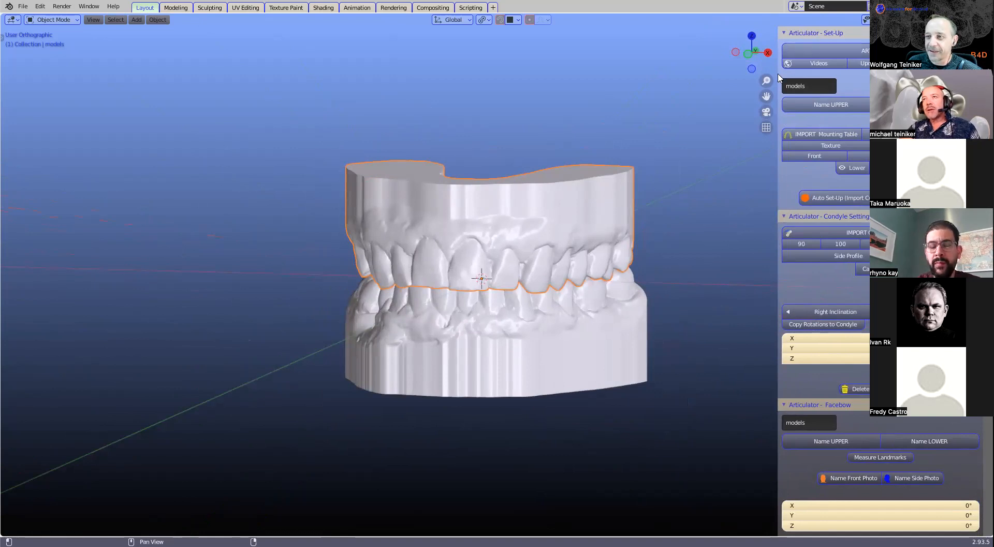
{"action": "middle_click_drag", "start_coordinate": [555, 344], "coordinate": [572, 330]}
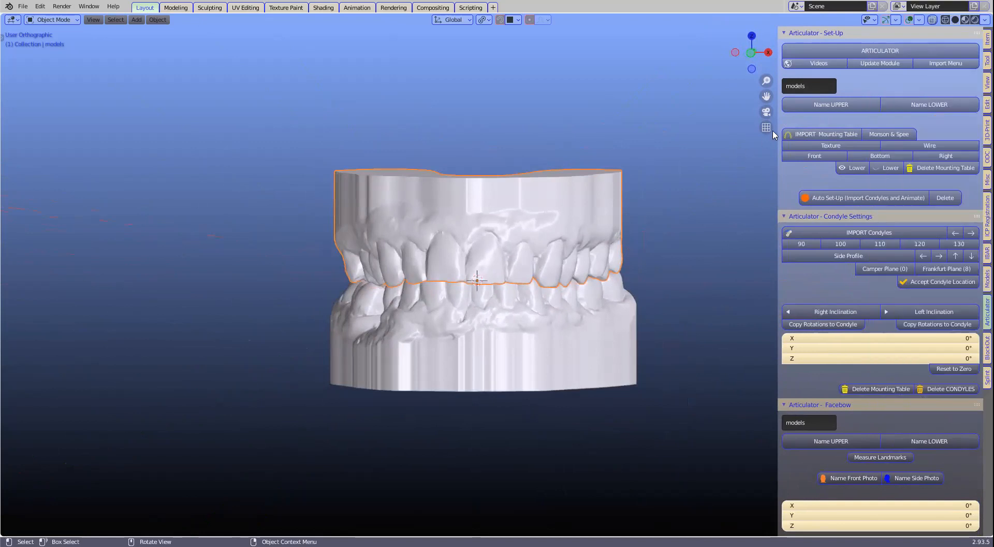
Step: Name the maxillary model as the upper and the mandibular model as the lower for the articulator
{"action": "left_click", "coordinate": [831, 106]}
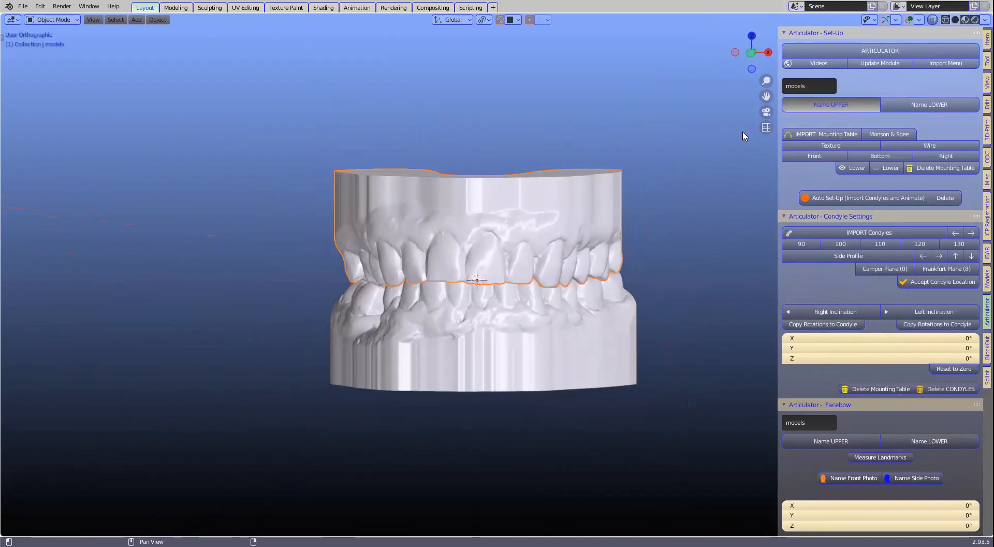
{"action": "left_click", "coordinate": [477, 385]}
{"action": "left_click", "coordinate": [915, 106]}
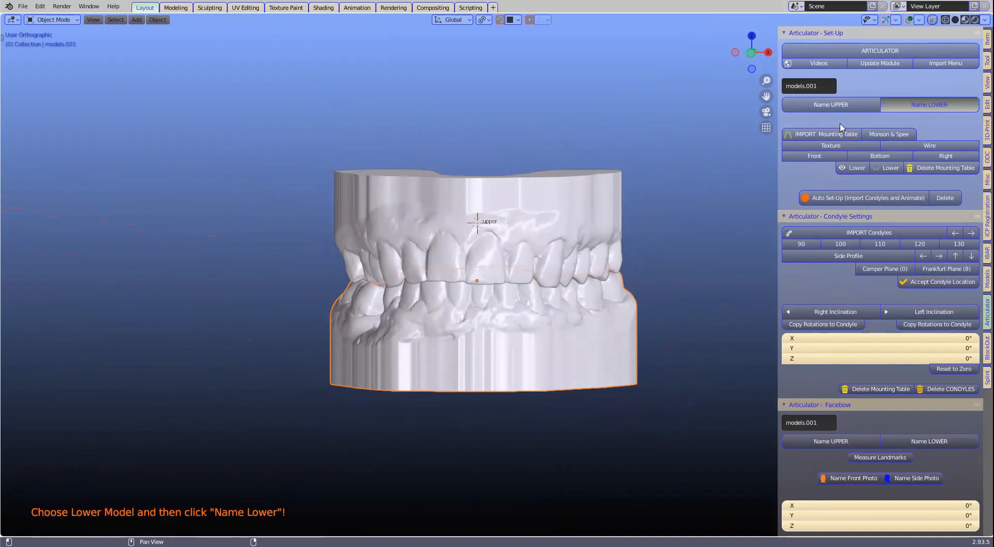
Step: Import the mounting table, raise the upper model about 1.16 mm, and check its position from the bottom and right views
{"action": "left_click", "coordinate": [831, 135]}
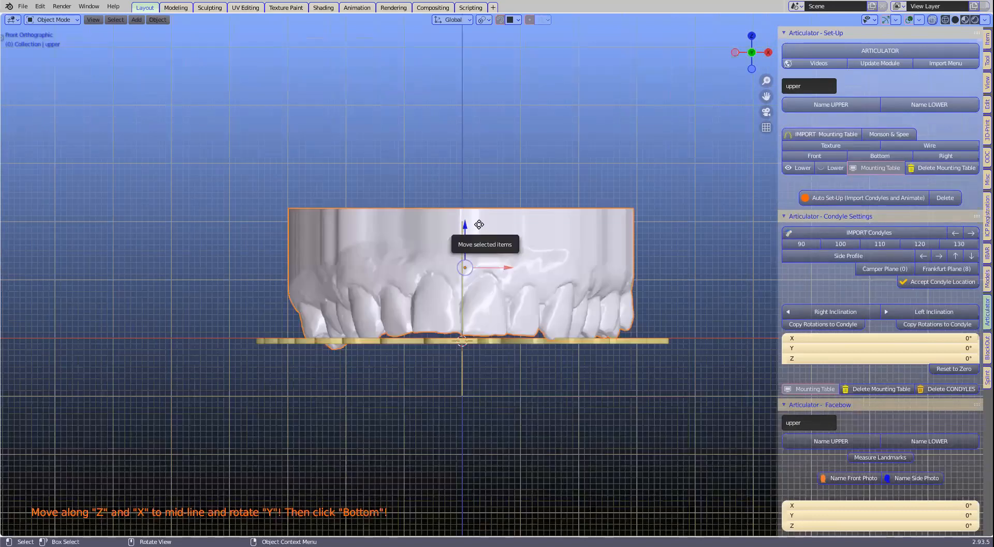
{"action": "left_click_drag", "start_coordinate": [479, 224], "coordinate": [479, 218]}
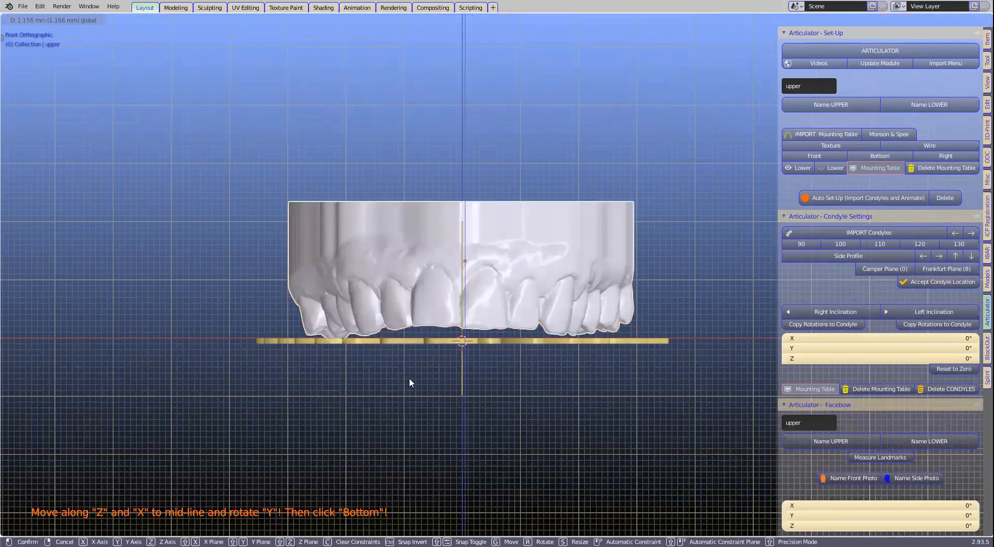
{"action": "left_click", "coordinate": [409, 382]}
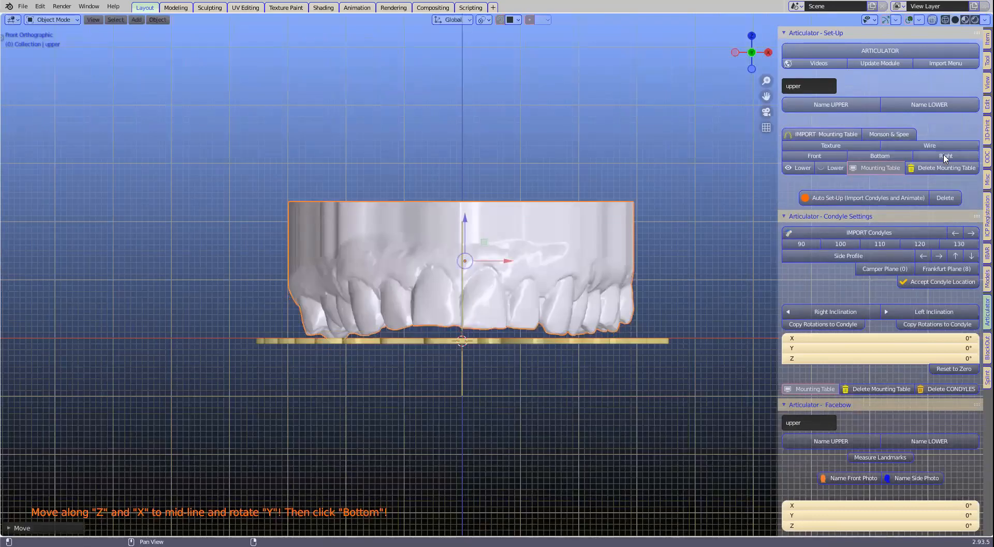
{"action": "left_click", "coordinate": [890, 157]}
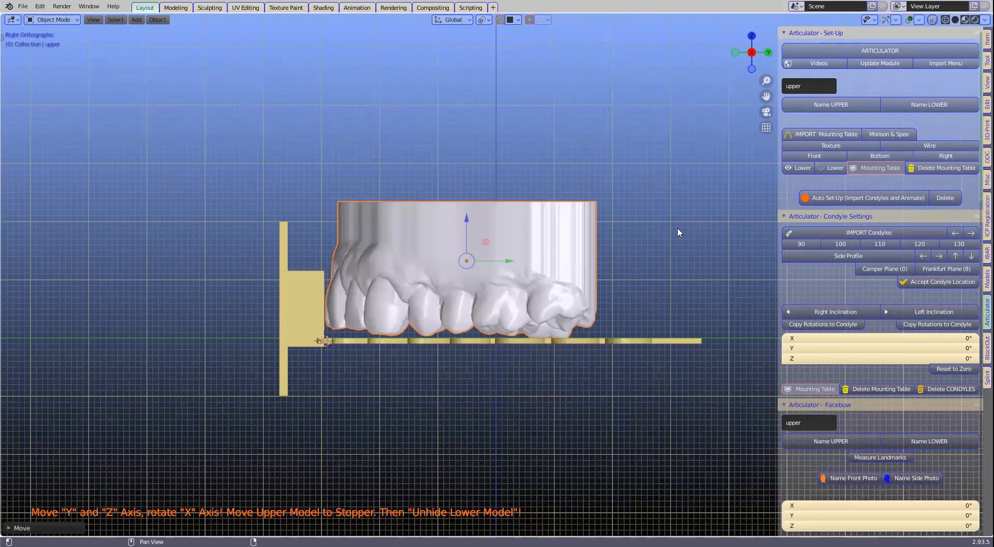
{"action": "left_click", "coordinate": [945, 158]}
Step: Delete the mounting table and run Auto Set-Up to import the condyles and the animation
{"action": "left_click", "coordinate": [937, 169]}
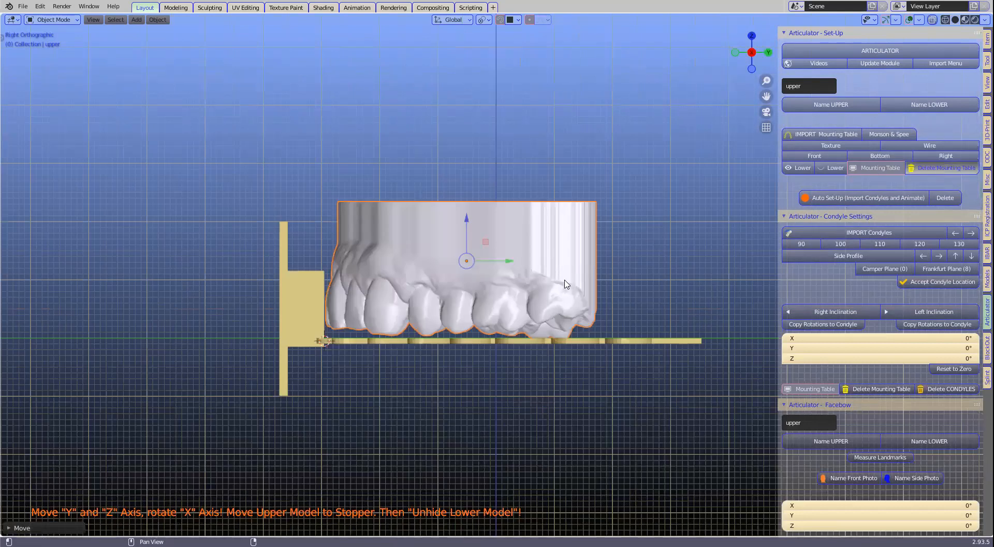
{"action": "left_click", "coordinate": [834, 198]}
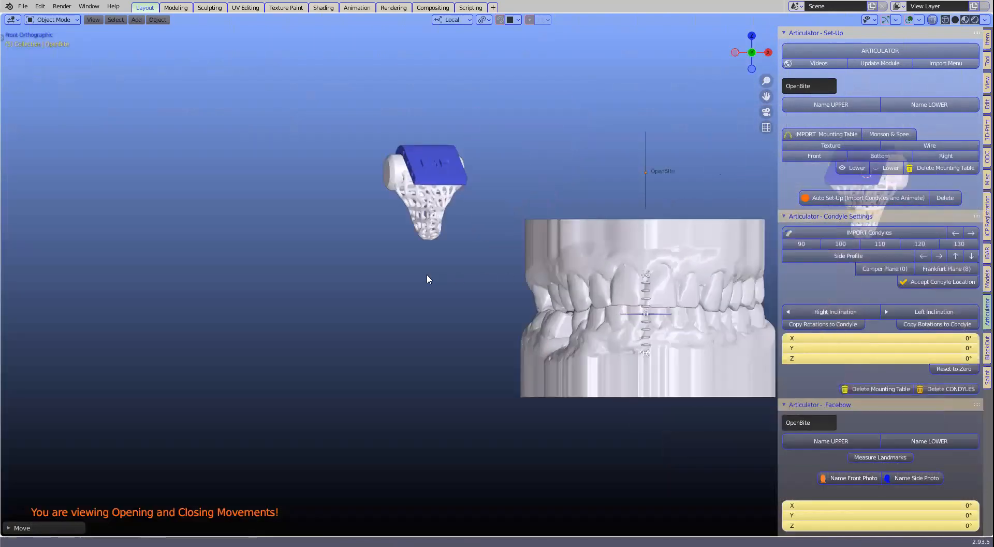
Step: Expand only the articulator's Navigation controls and preview the right, left, protrusive and open centric movements
{"action": "scroll", "coordinate": [824, 388], "scroll_direction": "down", "scroll_amount": 7}
{"action": "scroll", "coordinate": [823, 386], "scroll_direction": "down", "scroll_amount": 15}
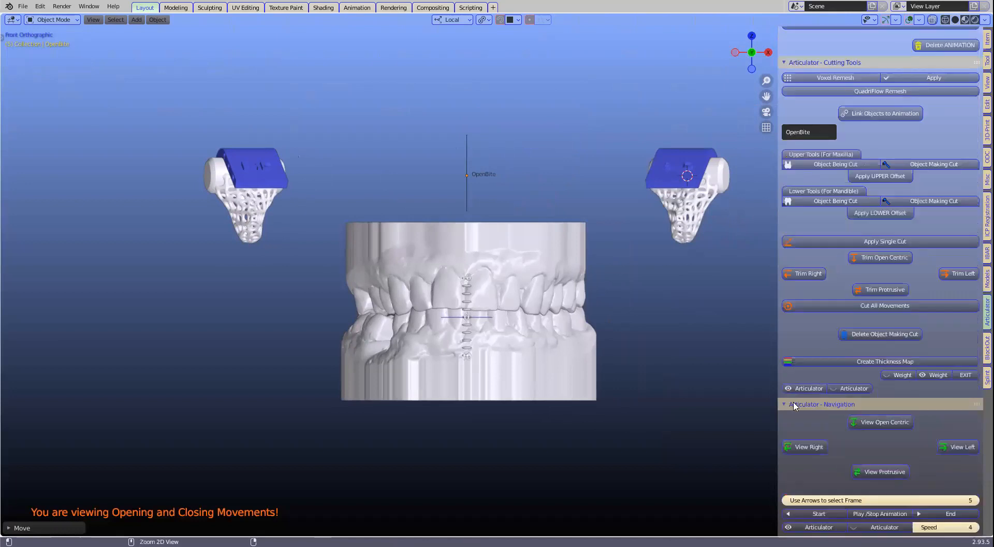
{"action": "left_click", "coordinate": [795, 406], "text": "ctrl"}
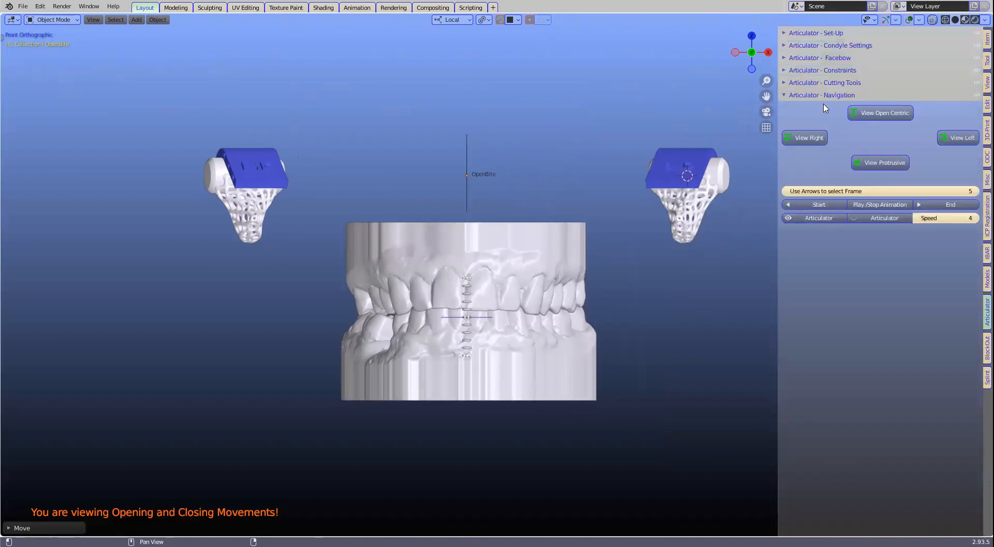
{"action": "left_click", "coordinate": [815, 140]}
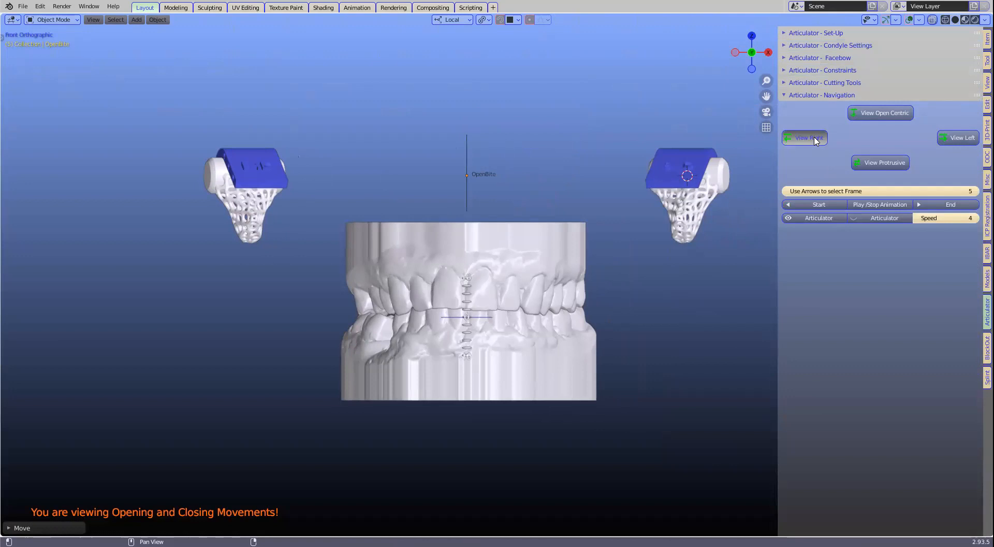
{"action": "left_click", "coordinate": [961, 138]}
{"action": "left_click", "coordinate": [899, 165]}
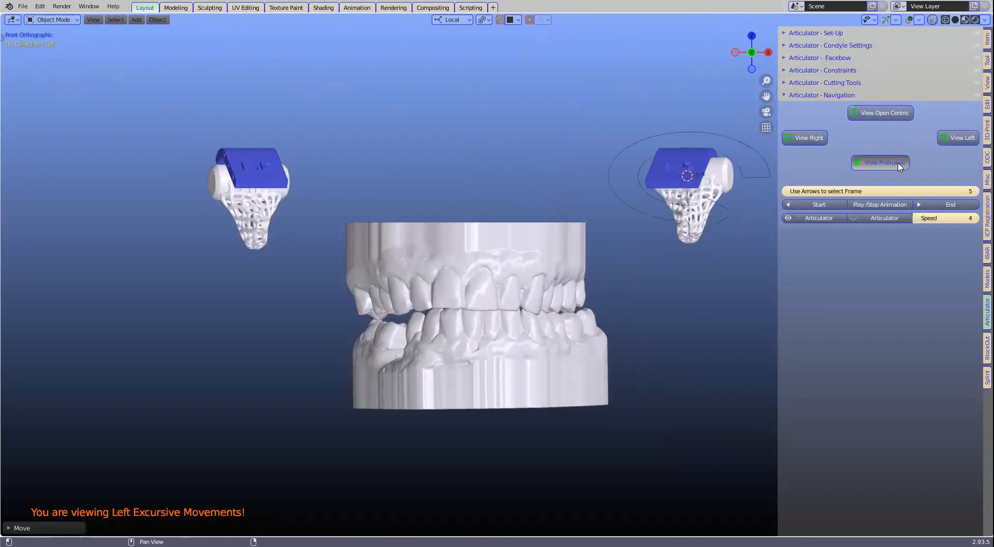
{"action": "left_click", "coordinate": [883, 112]}
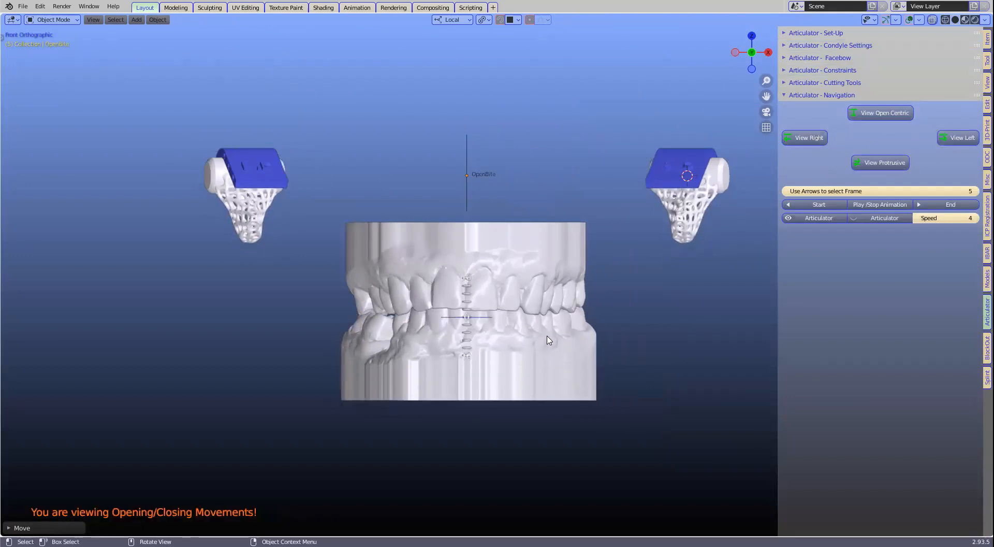
Step: Show the articulator's Constraints settings and start editing the protrusive animation
{"action": "middle_click_drag", "start_coordinate": [504, 332], "coordinate": [481, 336]}
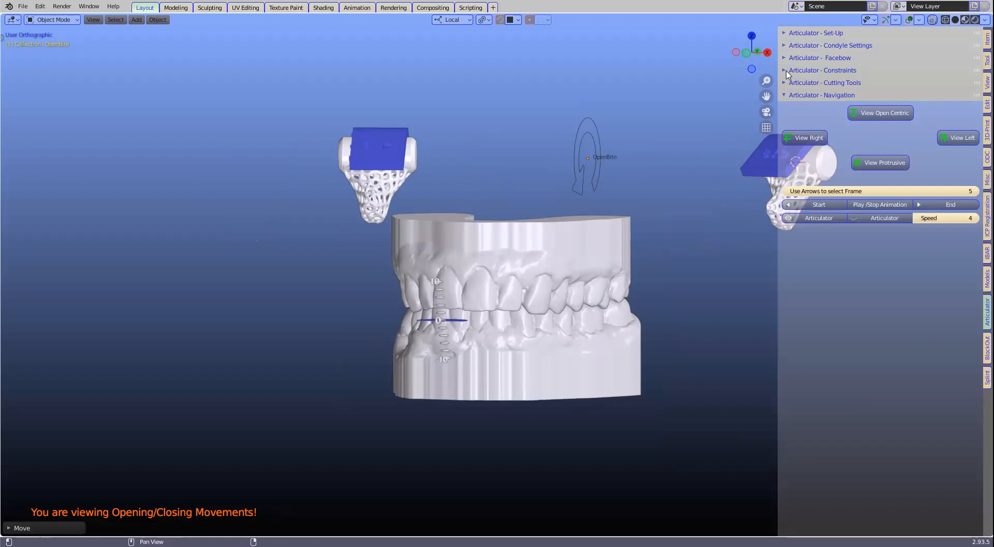
{"action": "left_click", "coordinate": [787, 73]}
{"action": "key", "text": "Home"}
{"action": "middle_click_drag", "start_coordinate": [614, 288], "coordinate": [611, 313], "text": "shift"}
{"action": "scroll", "coordinate": [613, 295], "scroll_direction": "up", "scroll_amount": 1}
{"action": "middle_click_drag", "start_coordinate": [597, 281], "coordinate": [592, 269]}
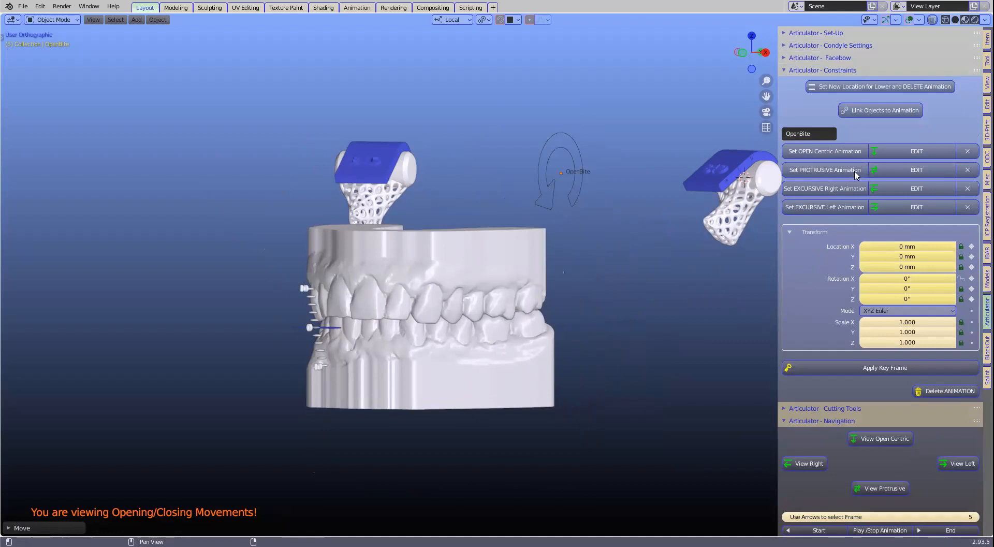
{"action": "left_click", "coordinate": [916, 169]}
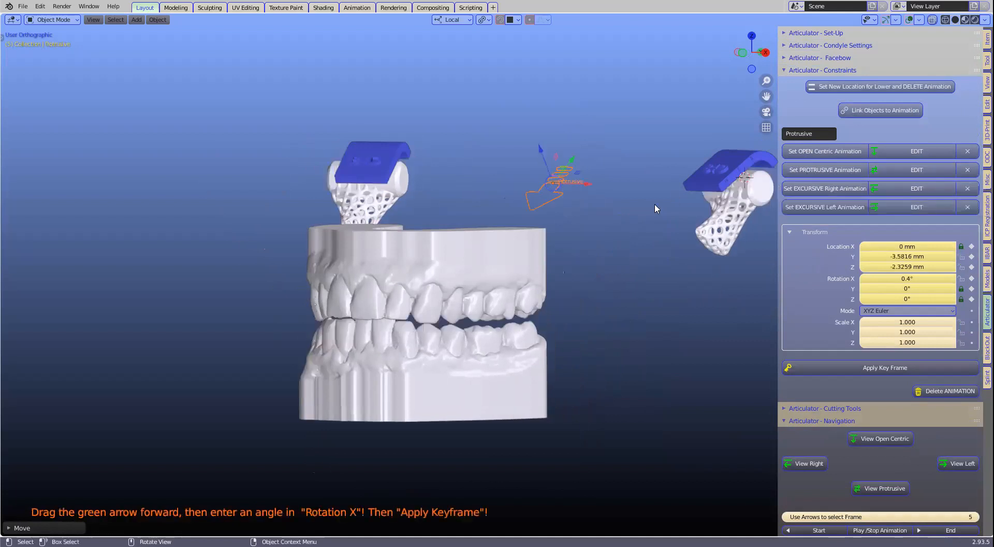
Step: Move the Protrusive control to about -3.72 mm in Y and -2.42 mm in Z, then inspect the condyles closely
{"action": "left_click_drag", "start_coordinate": [580, 158], "coordinate": [573, 171]}
{"action": "middle_click_drag", "start_coordinate": [488, 244], "coordinate": [472, 247]}
{"action": "left_click_drag", "start_coordinate": [589, 161], "coordinate": [592, 161]}
{"action": "middle_click_drag", "start_coordinate": [351, 336], "coordinate": [434, 290], "text": "shift"}
{"action": "scroll", "coordinate": [447, 308], "scroll_direction": "up", "scroll_amount": 1}
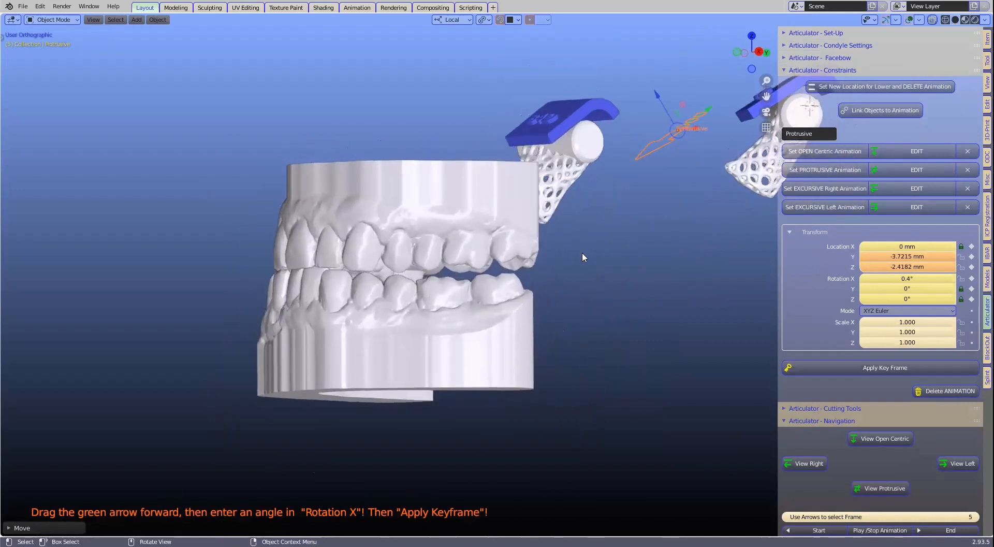
{"action": "middle_click_drag", "start_coordinate": [588, 259], "coordinate": [357, 374], "text": "shift"}
{"action": "scroll", "coordinate": [578, 234], "scroll_direction": "up", "scroll_amount": 5}
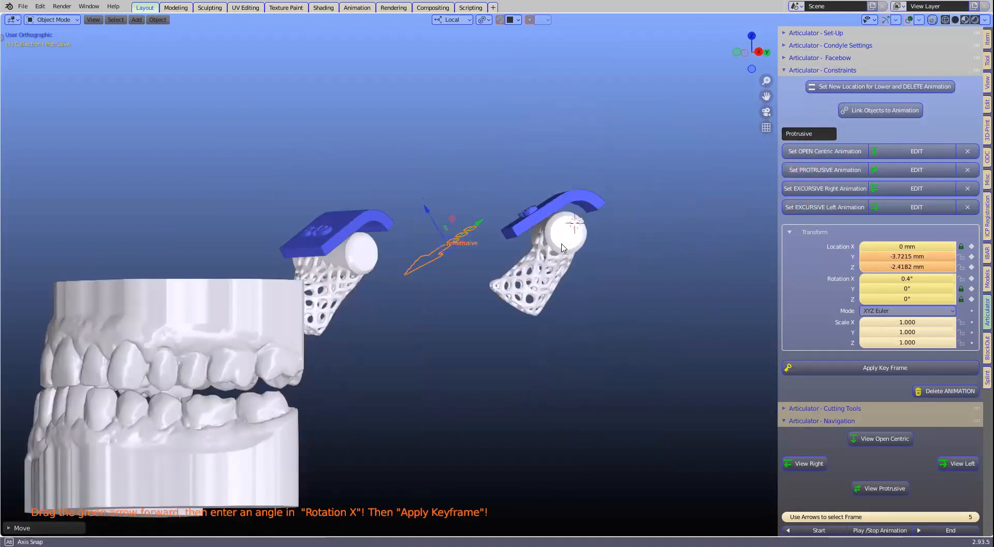
Step: Inspect the condyle and its blue guide closely, then set the Protrusive control's X rotation to 3°
{"action": "scroll", "coordinate": [529, 263], "scroll_direction": "up", "scroll_amount": 4}
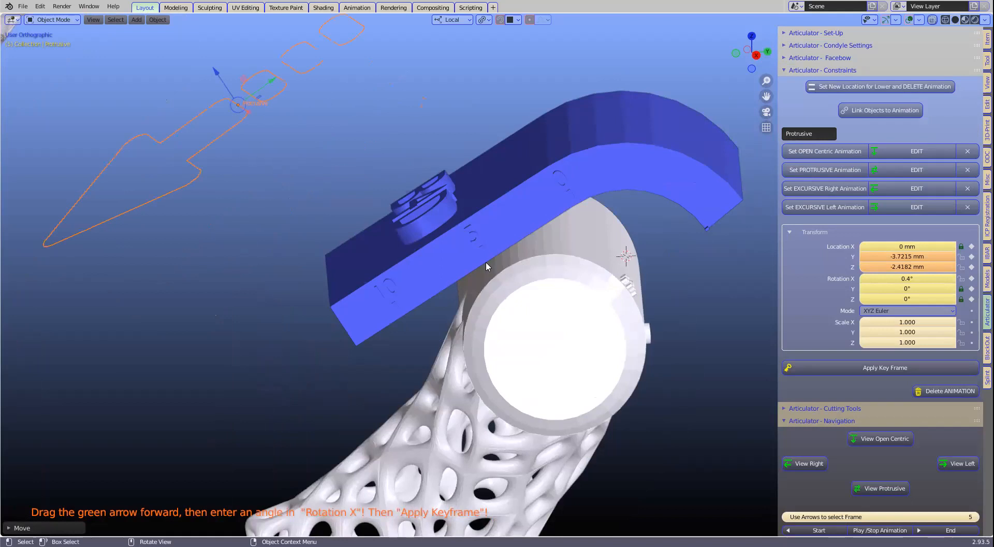
{"action": "scroll", "coordinate": [515, 288], "scroll_direction": "down", "scroll_amount": 8}
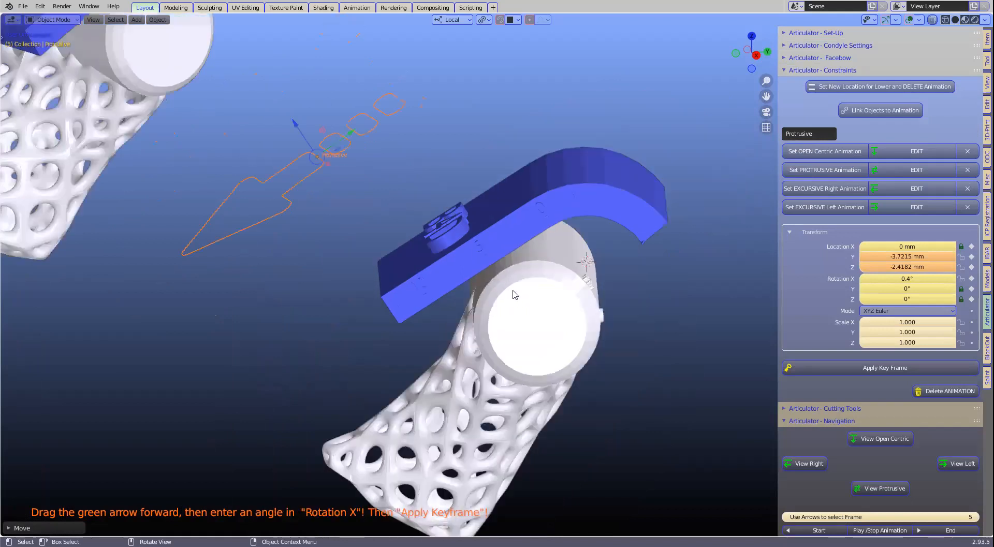
{"action": "scroll", "coordinate": [551, 291], "scroll_direction": "down", "scroll_amount": 2}
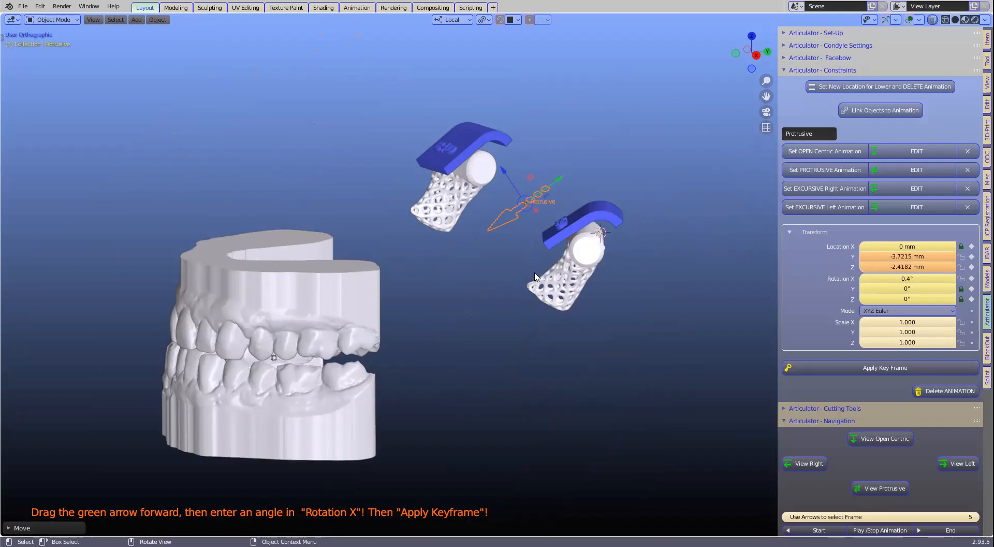
{"action": "middle_click_drag", "start_coordinate": [451, 294], "coordinate": [475, 276]}
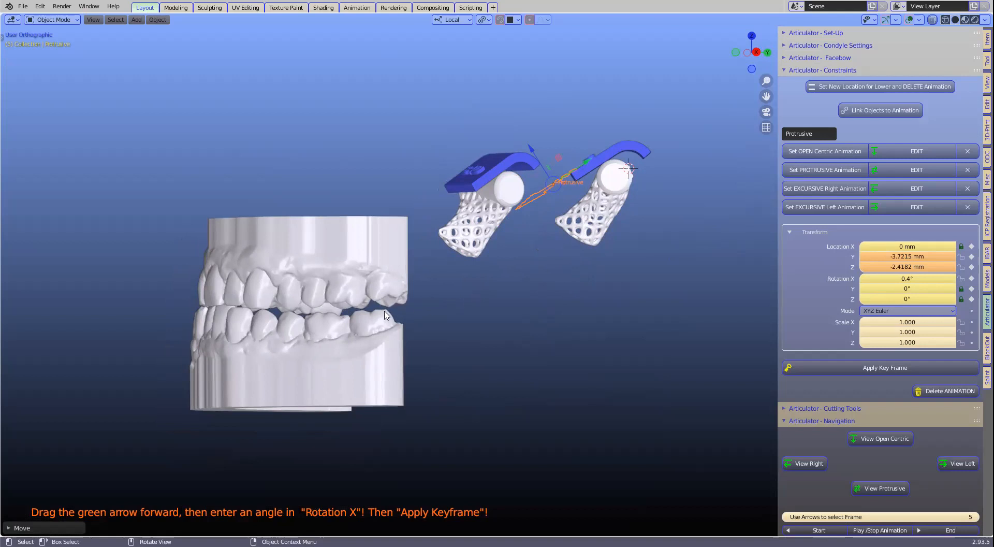
{"action": "middle_click_drag", "start_coordinate": [384, 315], "coordinate": [390, 317]}
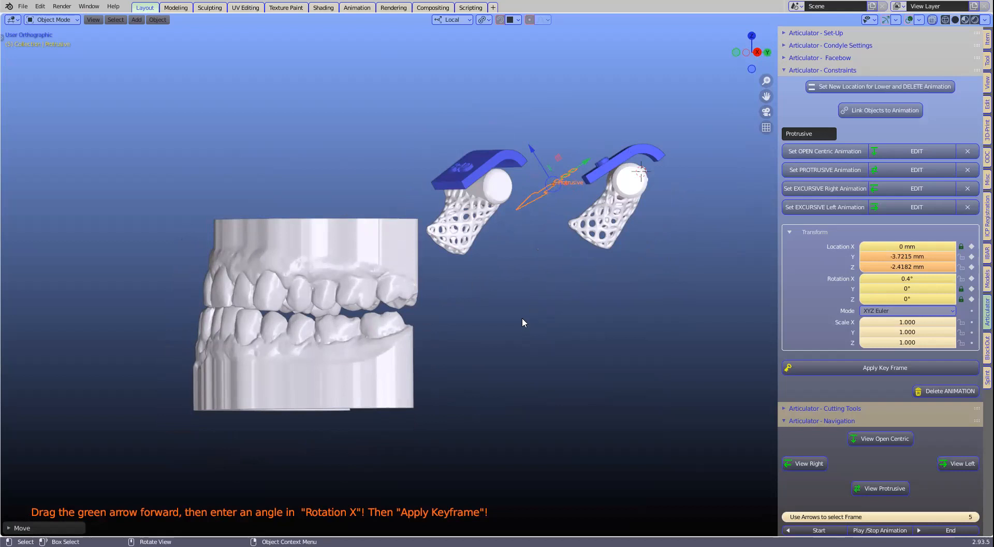
{"action": "middle_click_drag", "start_coordinate": [519, 320], "coordinate": [570, 299], "text": "shift"}
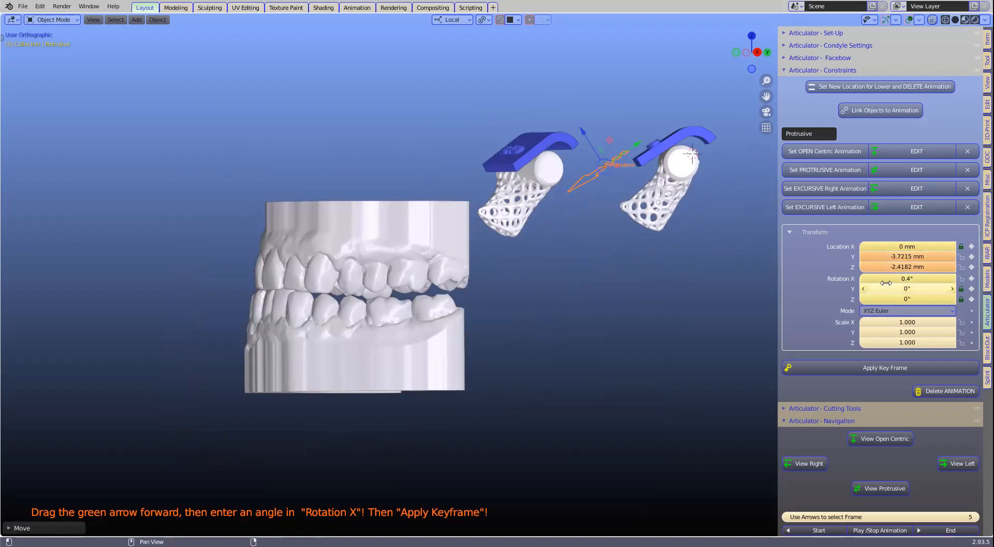
{"action": "left_click_drag", "start_coordinate": [896, 278], "coordinate": [926, 278]}
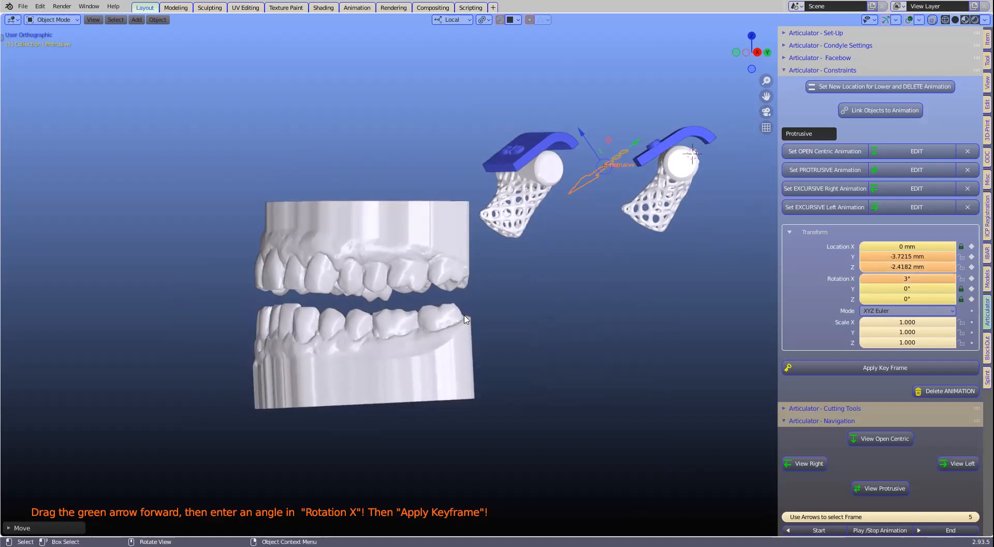
Step: Clip the view to a narrow slice through the posterior molars and turn it to show their cross-section
{"action": "scroll", "coordinate": [430, 301], "scroll_direction": "up", "scroll_amount": 5}
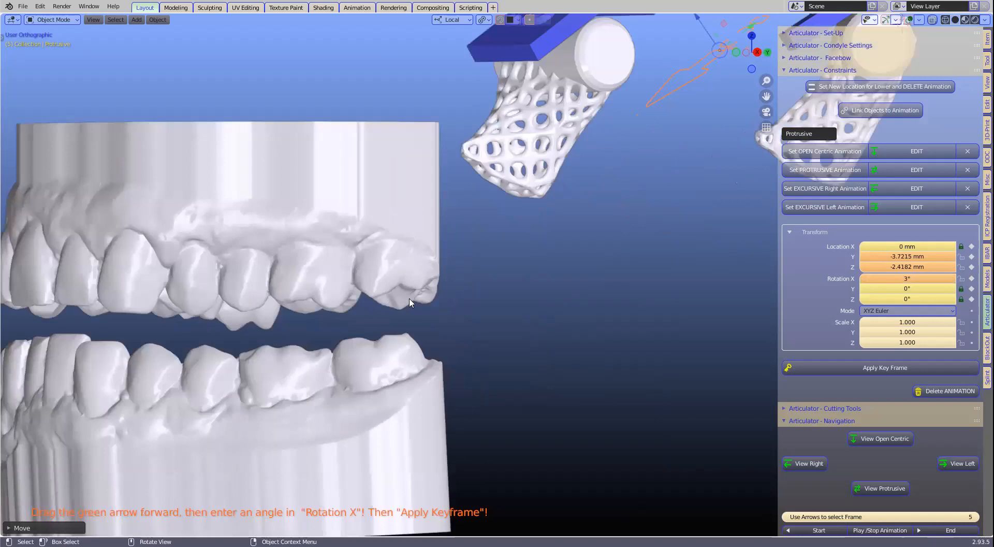
{"action": "scroll", "coordinate": [424, 284], "scroll_direction": "down", "scroll_amount": 2}
{"action": "scroll", "coordinate": [423, 285], "scroll_direction": "up", "scroll_amount": 1}
{"action": "key", "text": "alt+b"}
{"action": "left_click_drag", "start_coordinate": [409, 226], "coordinate": [421, 444]}
{"action": "middle_click_drag", "start_coordinate": [443, 319], "coordinate": [314, 284]}
Step: Measure the gap between the upper and lower molar cusps in the cross-section
{"action": "key", "text": "t"}
{"action": "left_click", "coordinate": [14, 171]}
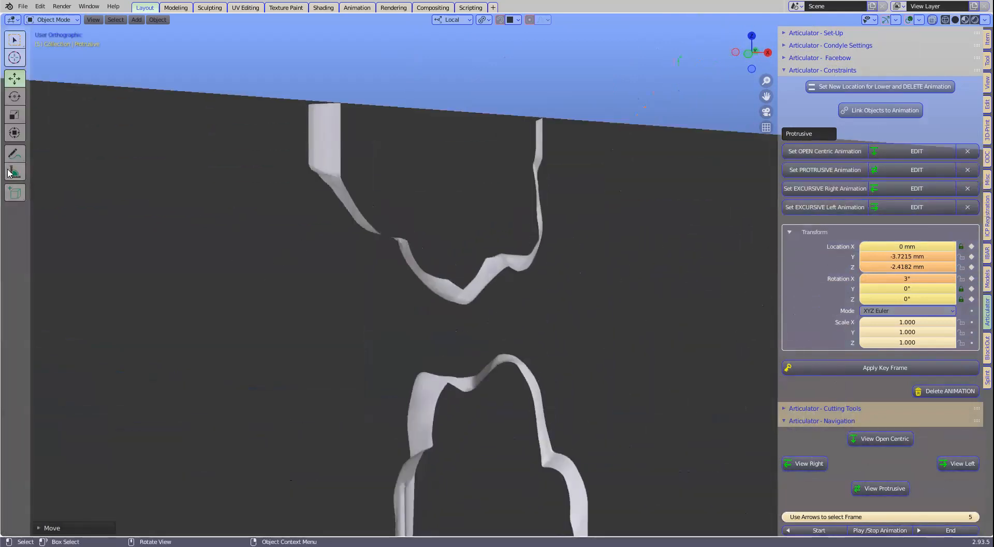
{"action": "left_click_drag", "start_coordinate": [470, 307], "coordinate": [498, 356]}
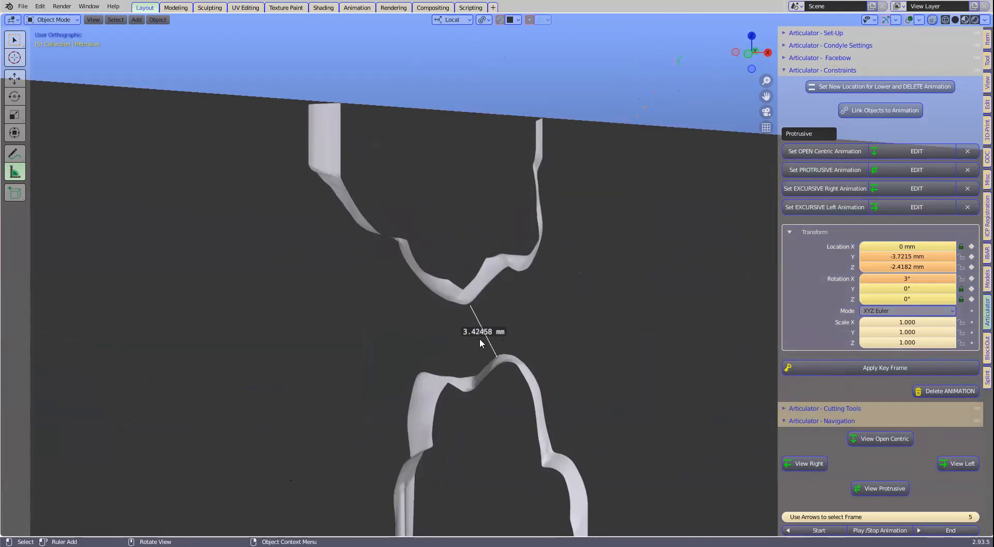
{"action": "scroll", "coordinate": [486, 344], "scroll_direction": "up", "scroll_amount": 2}
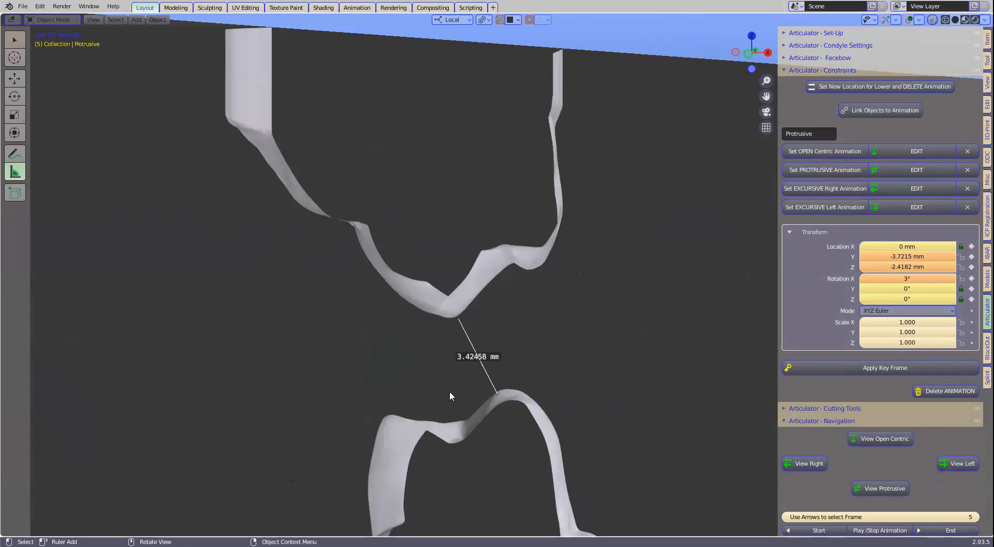
{"action": "scroll", "coordinate": [492, 347], "scroll_direction": "down", "scroll_amount": 1}
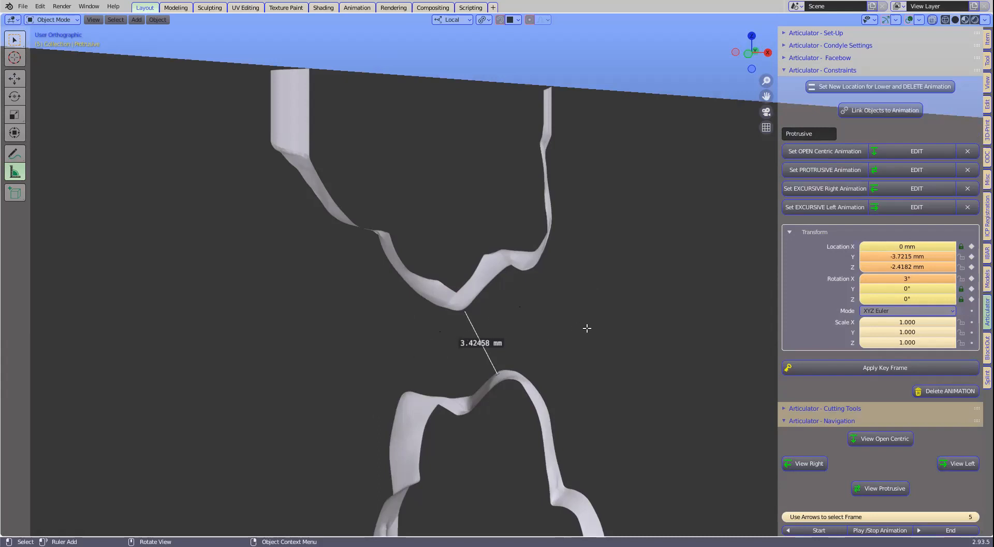
Step: Set the Protrusive control's X rotation to 4° and stretch the ruler to the lowered molar cusp to remeasure the gap
{"action": "scroll", "coordinate": [587, 329], "scroll_direction": "up", "scroll_amount": 1}
{"action": "left_click", "coordinate": [896, 278]}
{"action": "key", "text": "BackSpace"}
{"action": "type", "text": "4"}
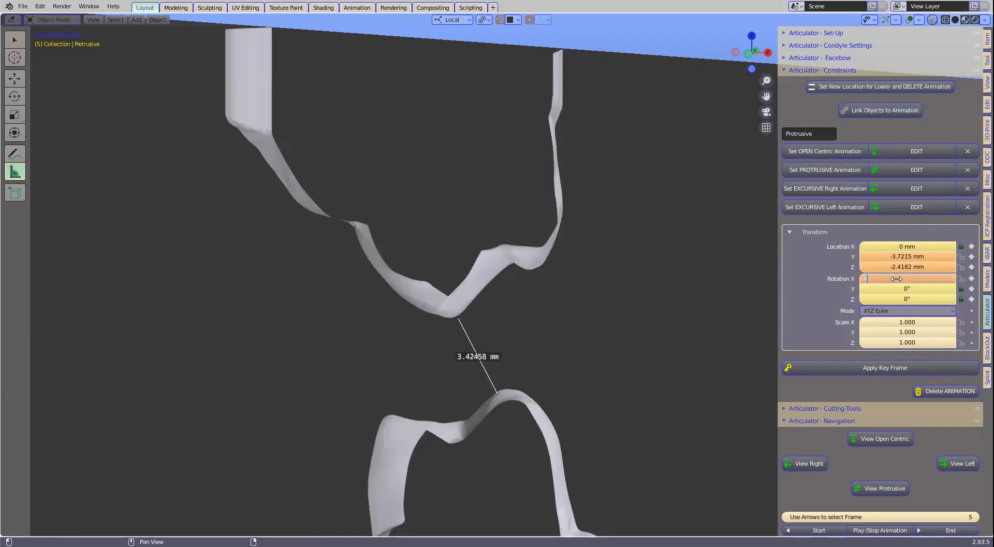
{"action": "key", "text": "Return"}
{"action": "left_click_drag", "start_coordinate": [496, 393], "coordinate": [500, 416]}
{"action": "left_click_drag", "start_coordinate": [458, 318], "coordinate": [458, 318]}
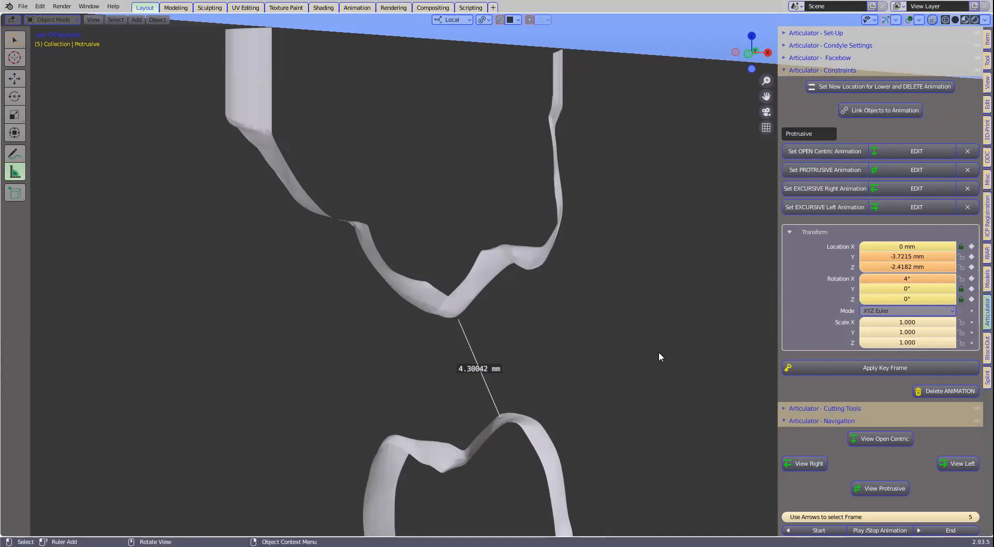
{"action": "middle_click_drag", "start_coordinate": [658, 351], "coordinate": [554, 321]}
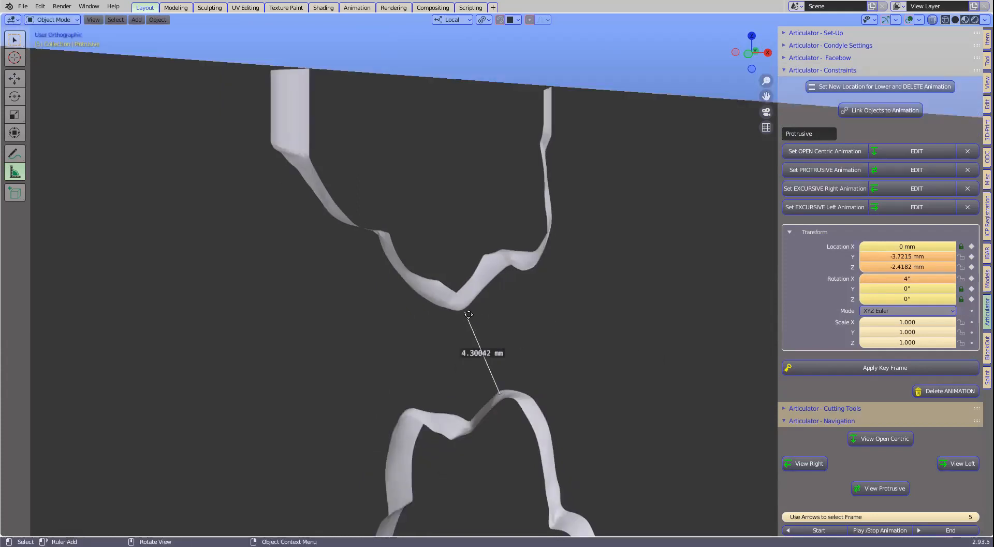
Step: Delete the ruler and clear the view clipping, then inspect the opened bite on the full models
{"action": "key", "text": "Delete"}
{"action": "scroll", "coordinate": [469, 313], "scroll_direction": "down", "scroll_amount": 1}
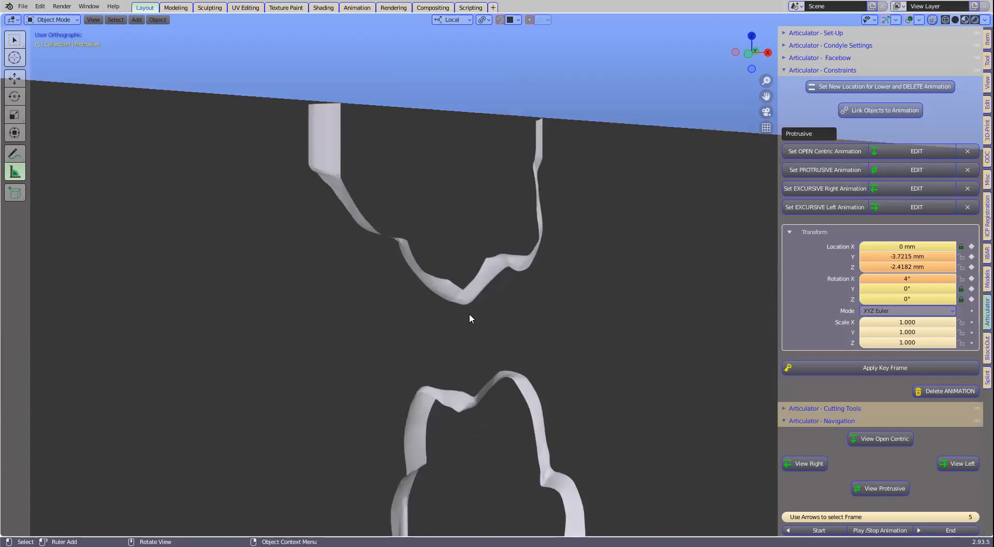
{"action": "key", "text": "alt+b"}
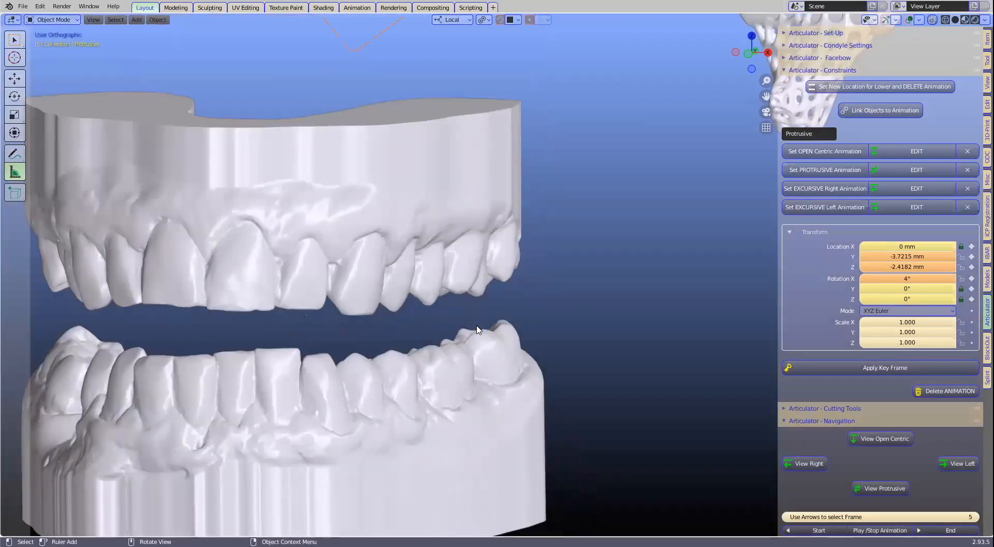
{"action": "scroll", "coordinate": [476, 328], "scroll_direction": "down", "scroll_amount": 4}
{"action": "middle_click_drag", "start_coordinate": [391, 313], "coordinate": [576, 330], "text": "shift"}
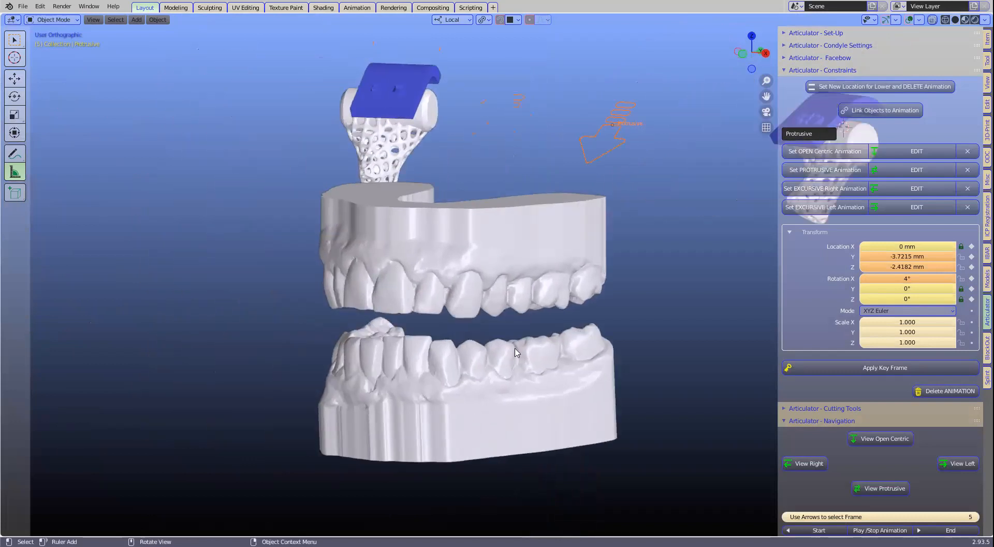
{"action": "scroll", "coordinate": [515, 352], "scroll_direction": "up", "scroll_amount": 1}
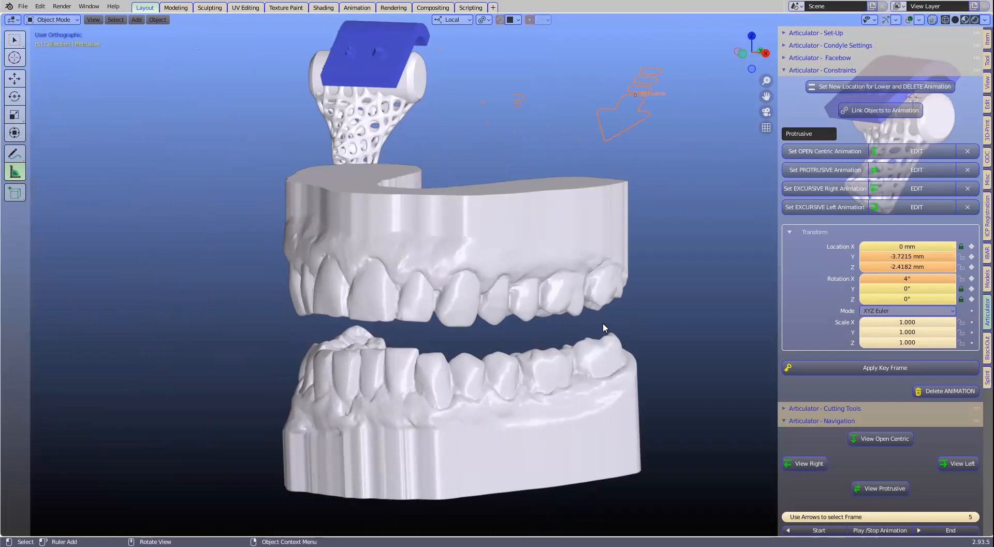
{"action": "scroll", "coordinate": [574, 339], "scroll_direction": "up", "scroll_amount": 1}
{"action": "scroll", "coordinate": [574, 335], "scroll_direction": "up", "scroll_amount": 1}
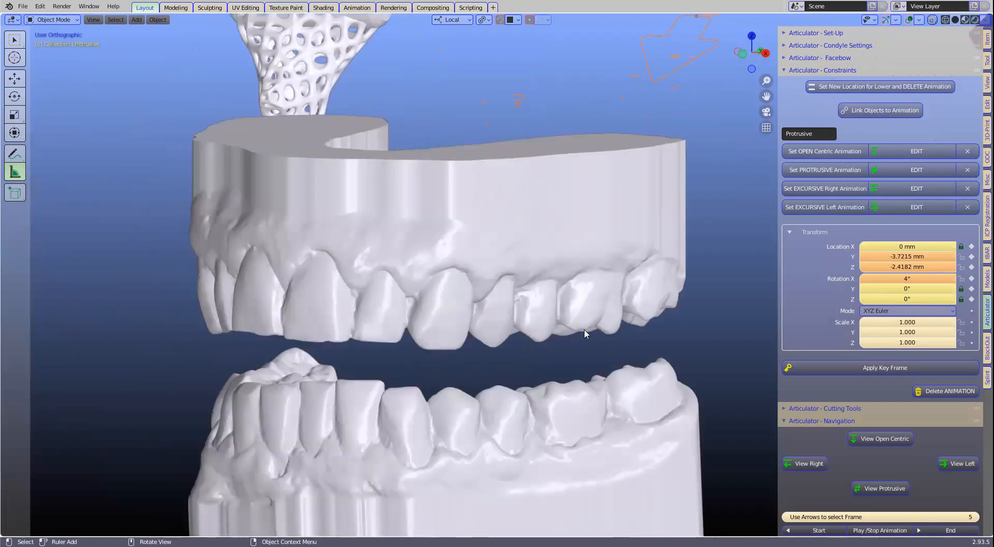
{"action": "scroll", "coordinate": [595, 330], "scroll_direction": "down", "scroll_amount": 1}
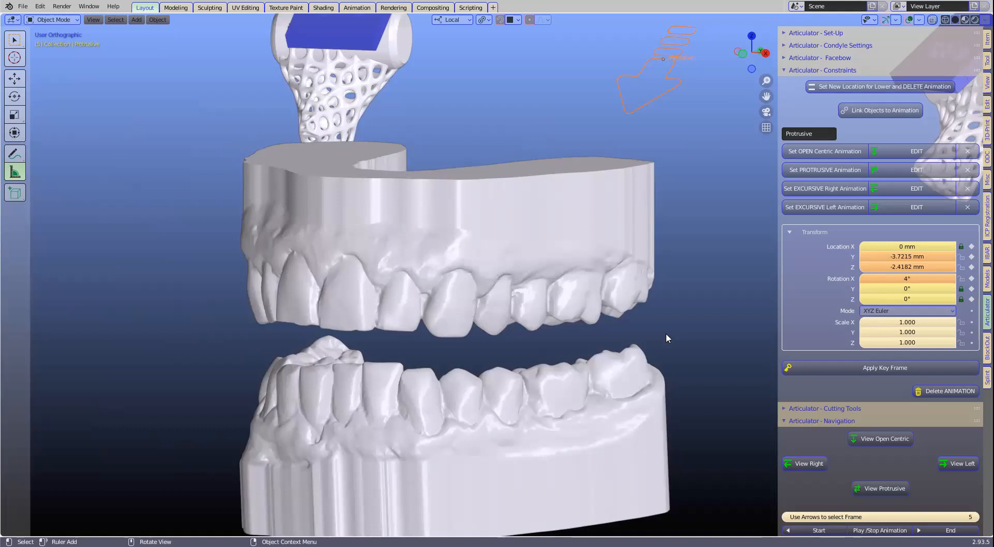
{"action": "scroll", "coordinate": [665, 334], "scroll_direction": "down", "scroll_amount": 1}
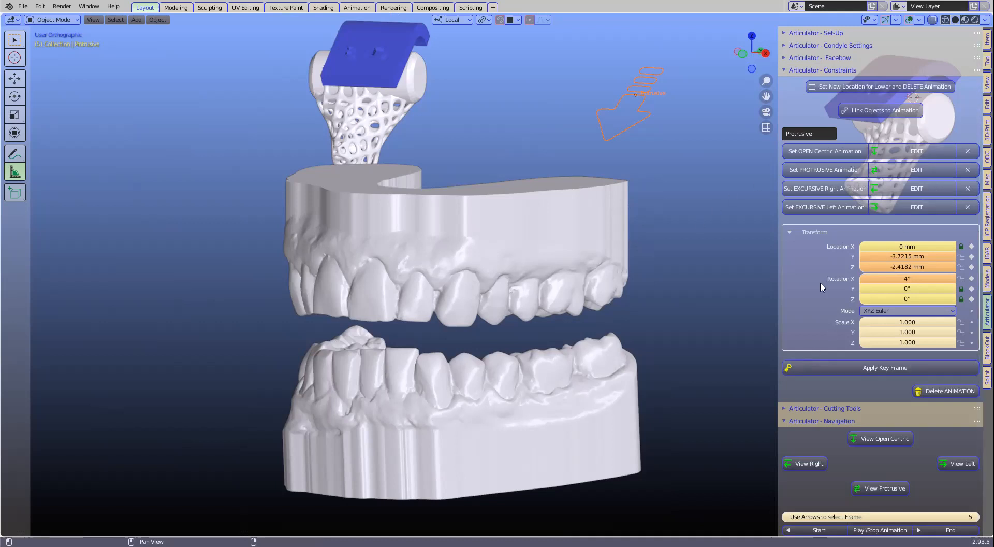
Step: Expand the articulator's Condyle Settings and Set-Up sections and apply the key frame for the edited protrusive position
{"action": "left_click", "coordinate": [786, 47]}
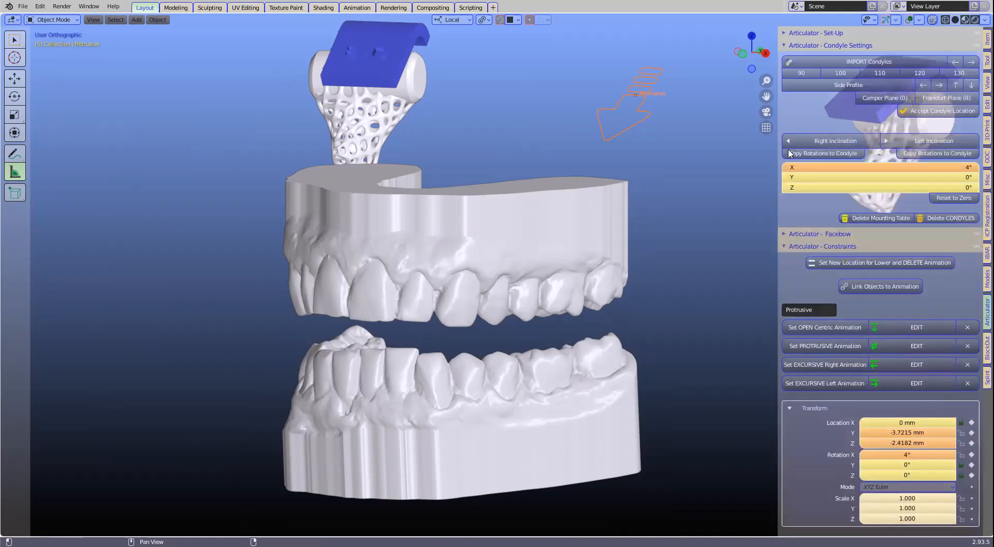
{"action": "left_click", "coordinate": [787, 33]}
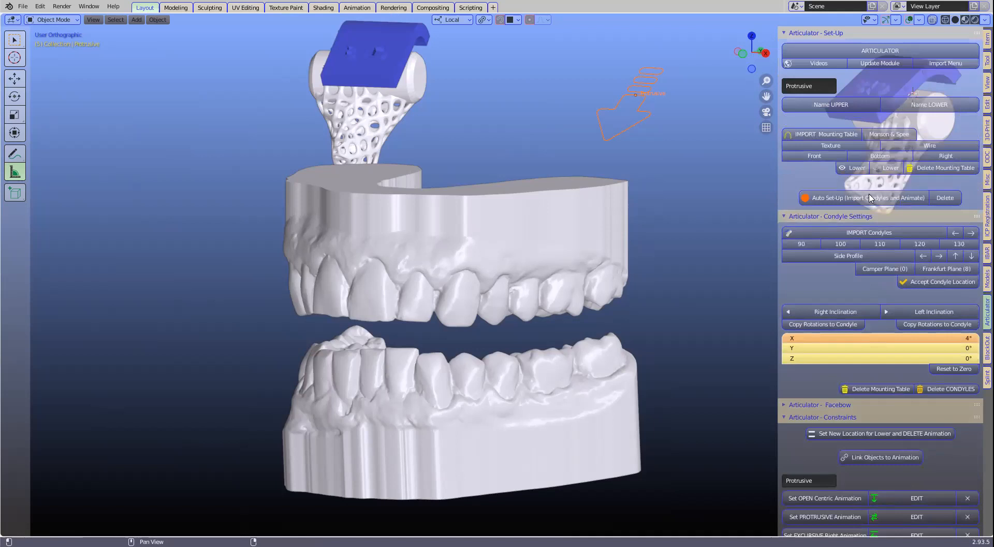
{"action": "scroll", "coordinate": [852, 264], "scroll_direction": "down", "scroll_amount": 6}
{"action": "scroll", "coordinate": [850, 273], "scroll_direction": "down", "scroll_amount": 5}
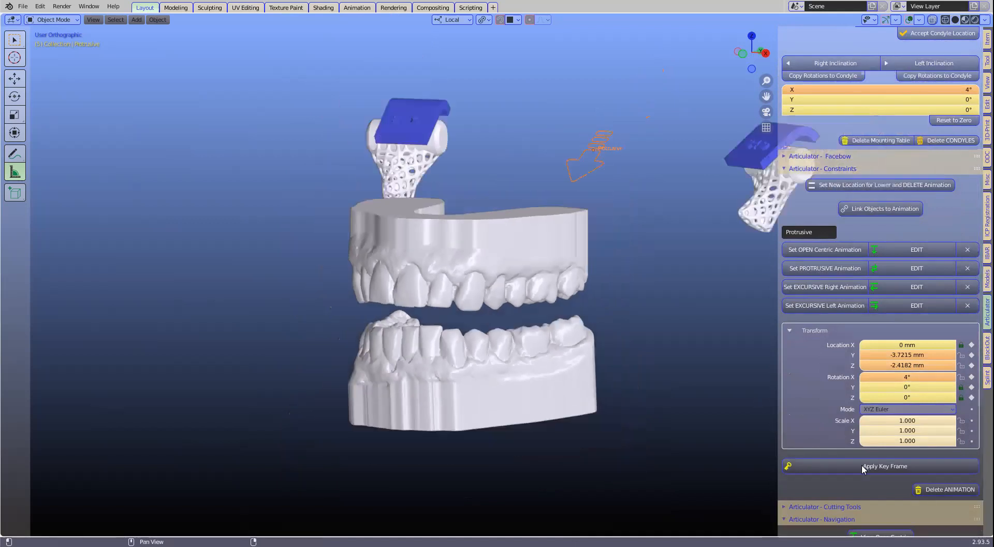
{"action": "left_click", "coordinate": [862, 464]}
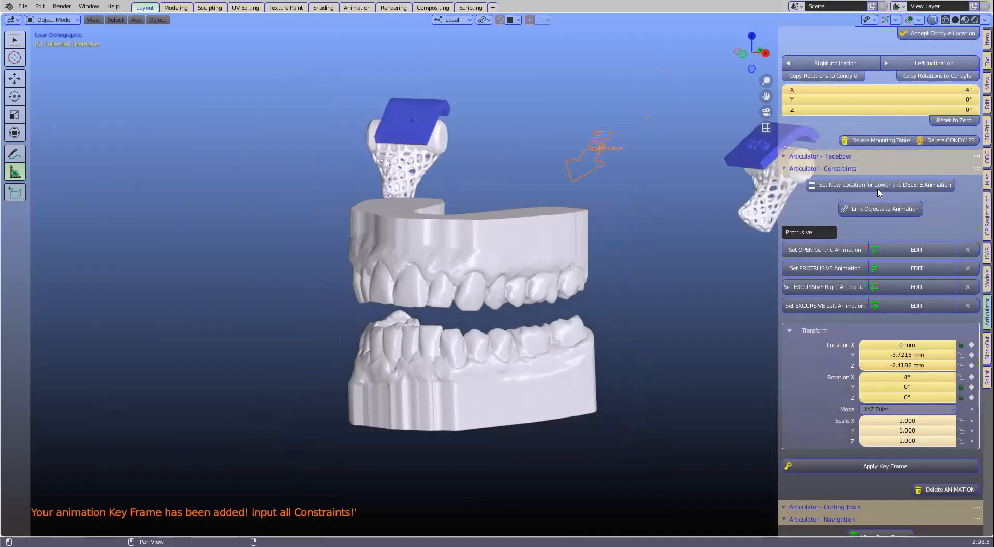
Step: Set the opened position as the lower model's new location, deleting the animation, and delete the condyles
{"action": "left_click", "coordinate": [903, 187]}
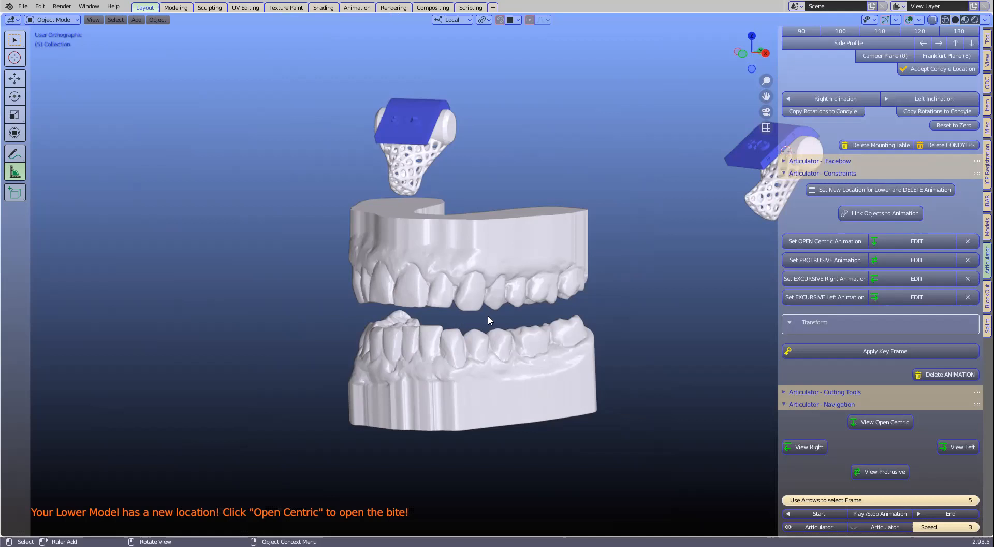
{"action": "scroll", "coordinate": [571, 278], "scroll_direction": "down", "scroll_amount": 1}
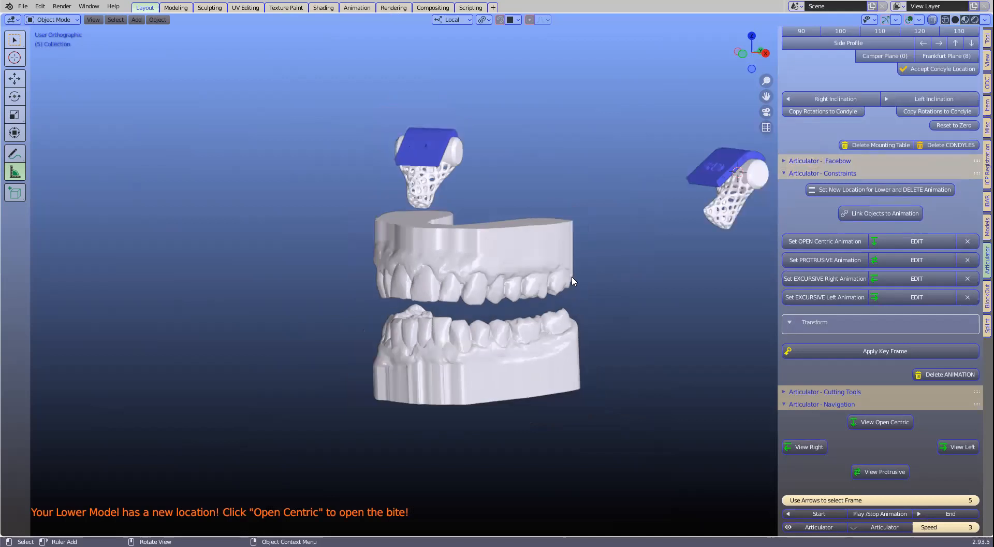
{"action": "scroll", "coordinate": [862, 182], "scroll_direction": "up", "scroll_amount": 8}
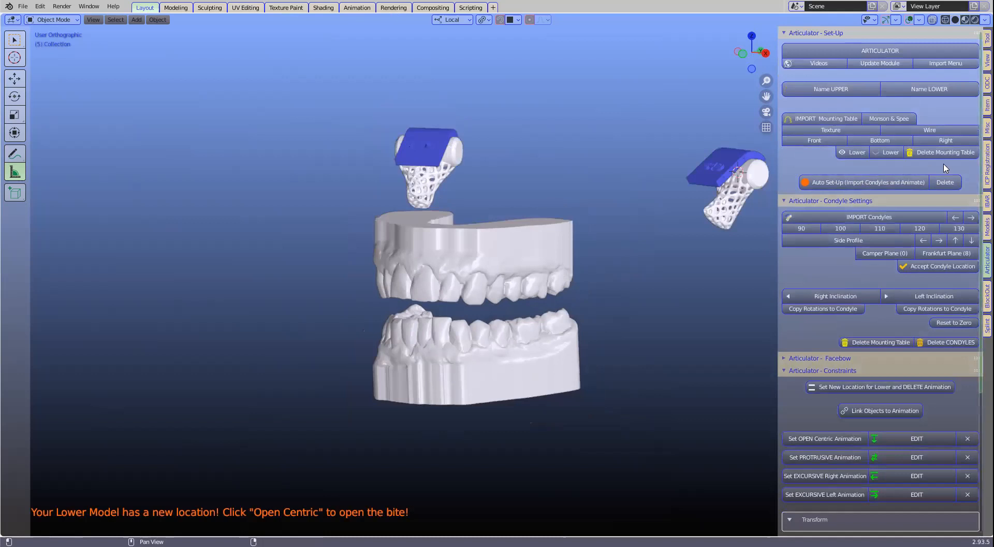
{"action": "left_click", "coordinate": [949, 342]}
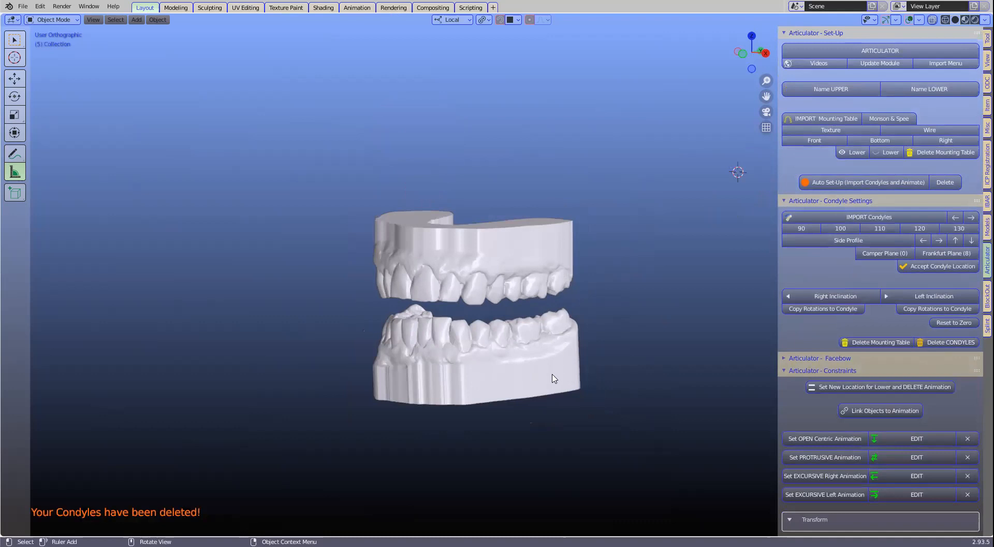
Step: Show the BlockOut module's tools in a widened sidebar and view both dental models from the front
{"action": "scroll", "coordinate": [534, 377], "scroll_direction": "up", "scroll_amount": 4}
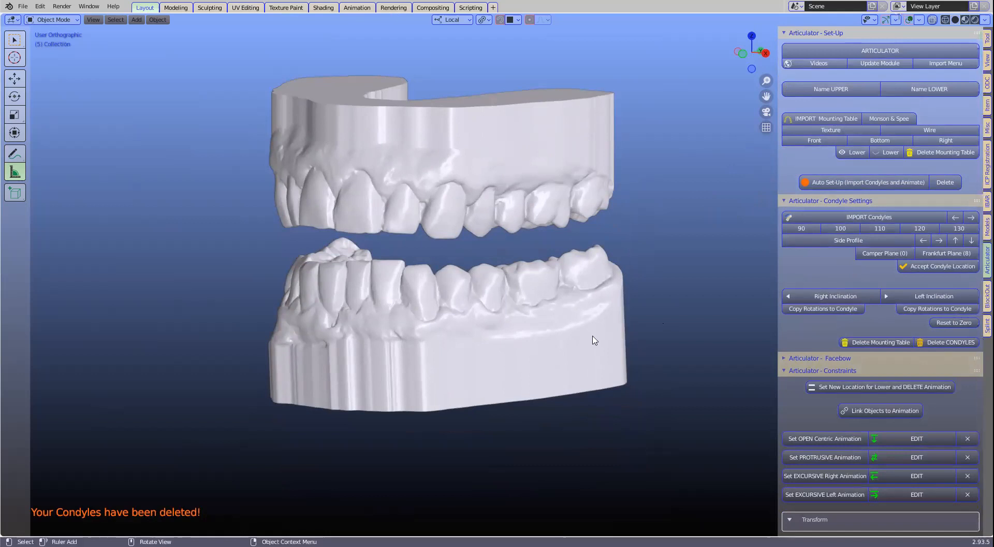
{"action": "middle_click_drag", "start_coordinate": [535, 344], "coordinate": [587, 350]}
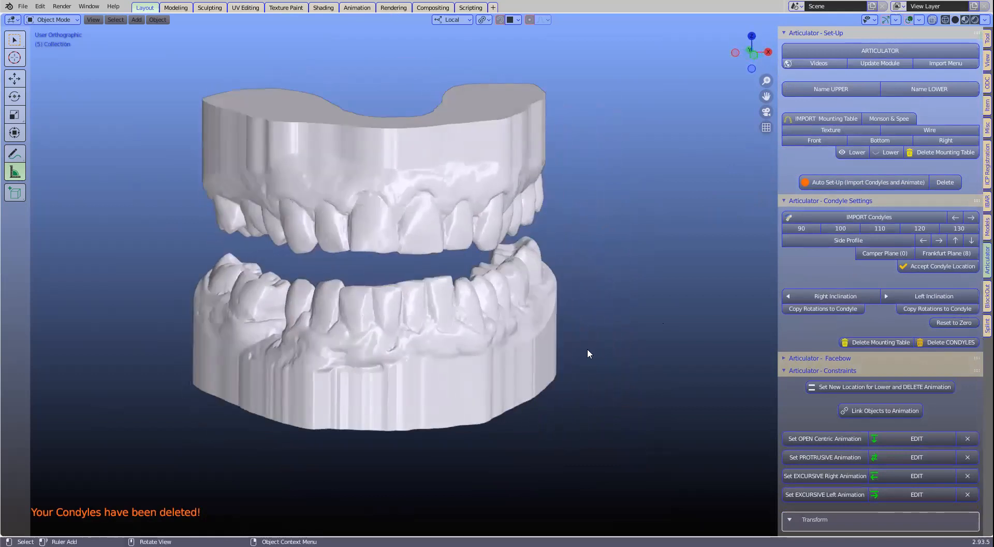
{"action": "scroll", "coordinate": [588, 350], "scroll_direction": "down", "scroll_amount": 1}
{"action": "left_click", "coordinate": [987, 295]}
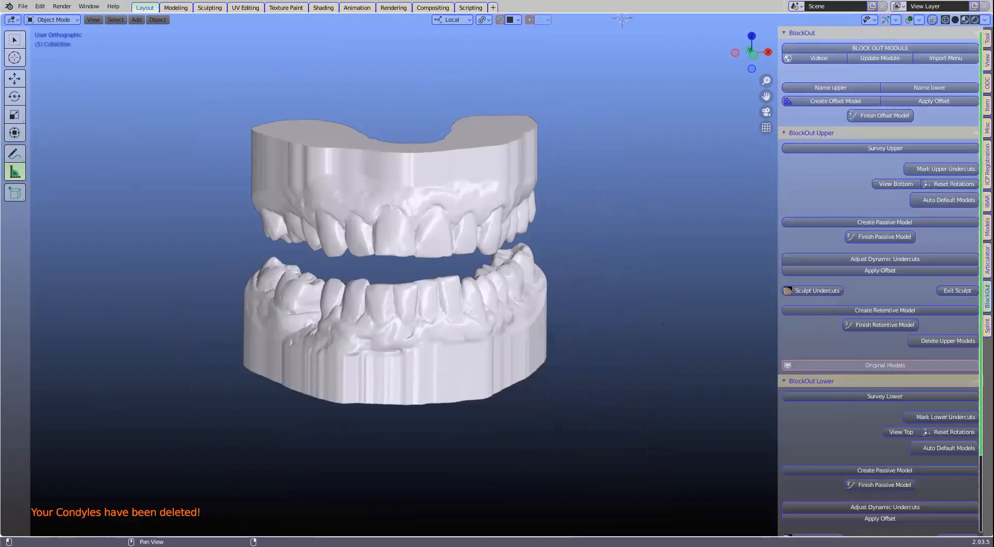
{"action": "left_click_drag", "start_coordinate": [777, 274], "coordinate": [689, 290]}
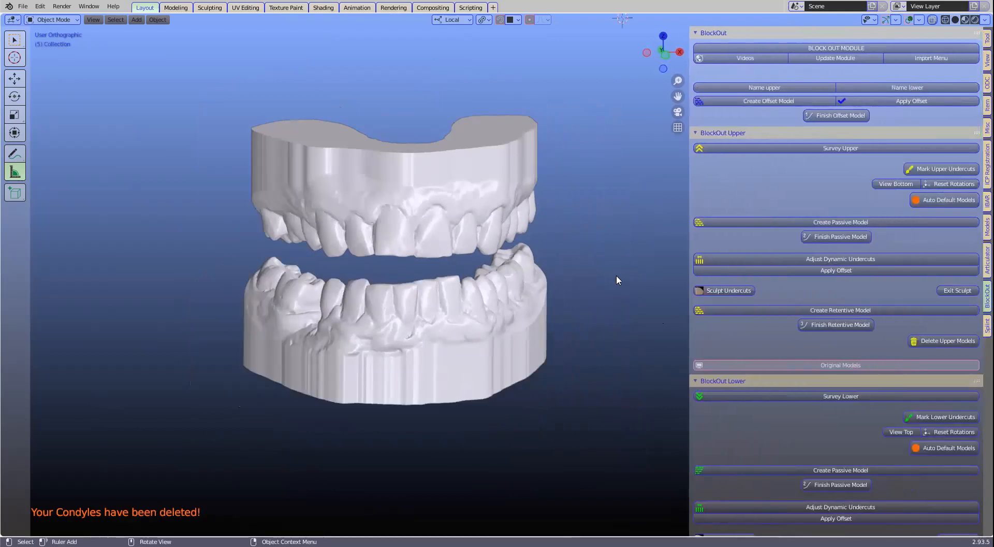
{"action": "middle_click_drag", "start_coordinate": [602, 286], "coordinate": [578, 281]}
{"action": "middle_click_drag", "start_coordinate": [601, 344], "coordinate": [626, 396], "text": "shift"}
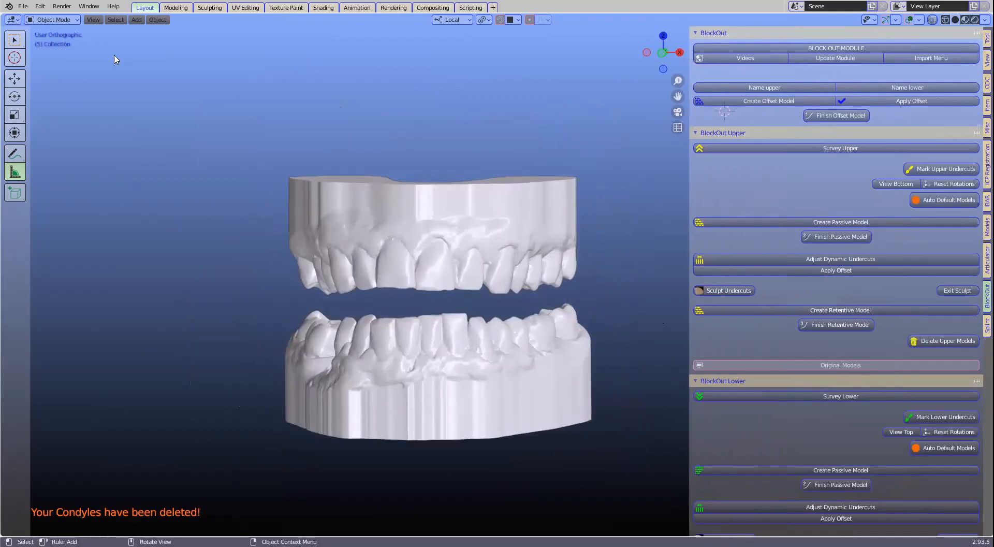
Step: Save a copy of the project under the file name gerger in the zoom_dual_splint folder
{"action": "left_click", "coordinate": [22, 7]}
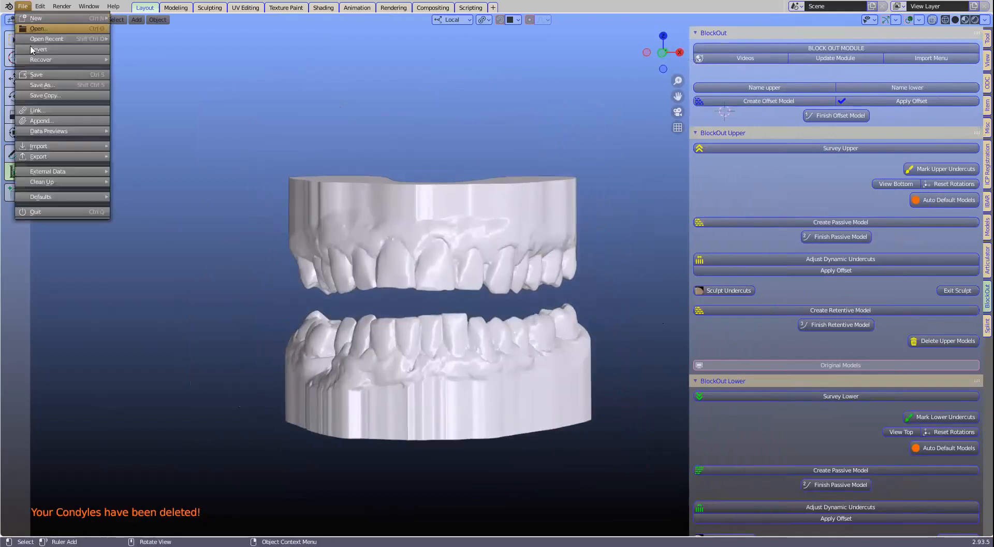
{"action": "left_click", "coordinate": [41, 85]}
{"action": "left_click", "coordinate": [384, 421]}
{"action": "type", "text": "gerger"}
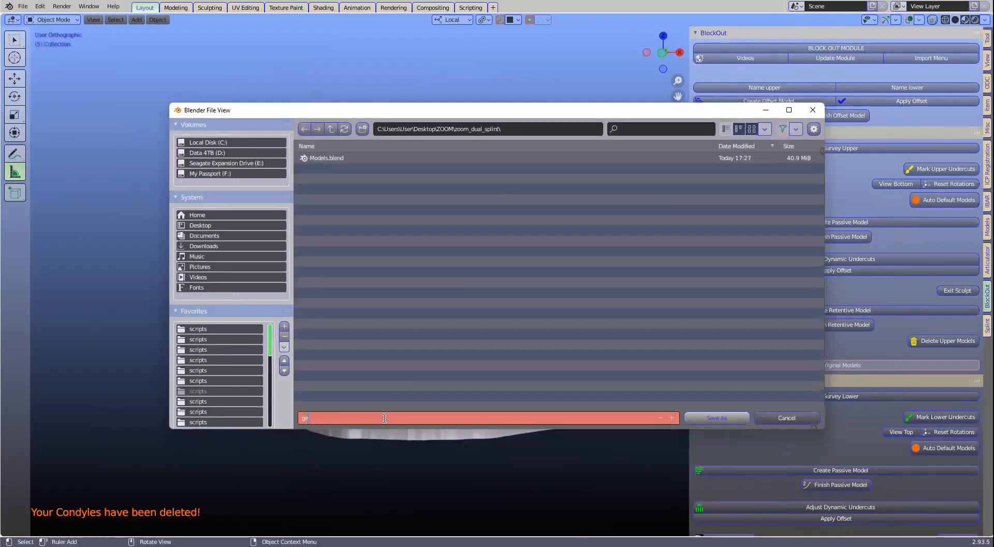
{"action": "left_click", "coordinate": [718, 417]}
{"action": "left_click", "coordinate": [719, 416]}
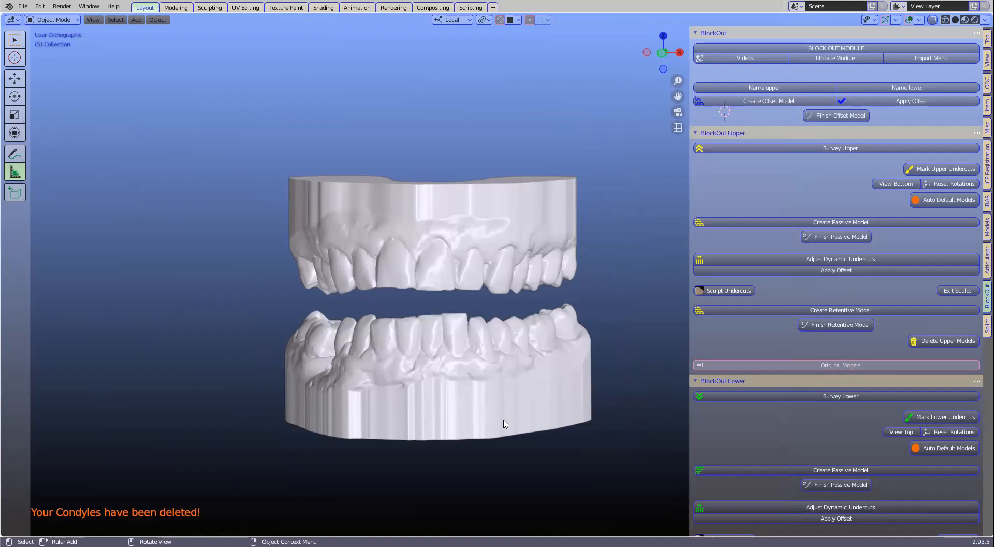
{"action": "middle_click_drag", "start_coordinate": [574, 385], "coordinate": [559, 404]}
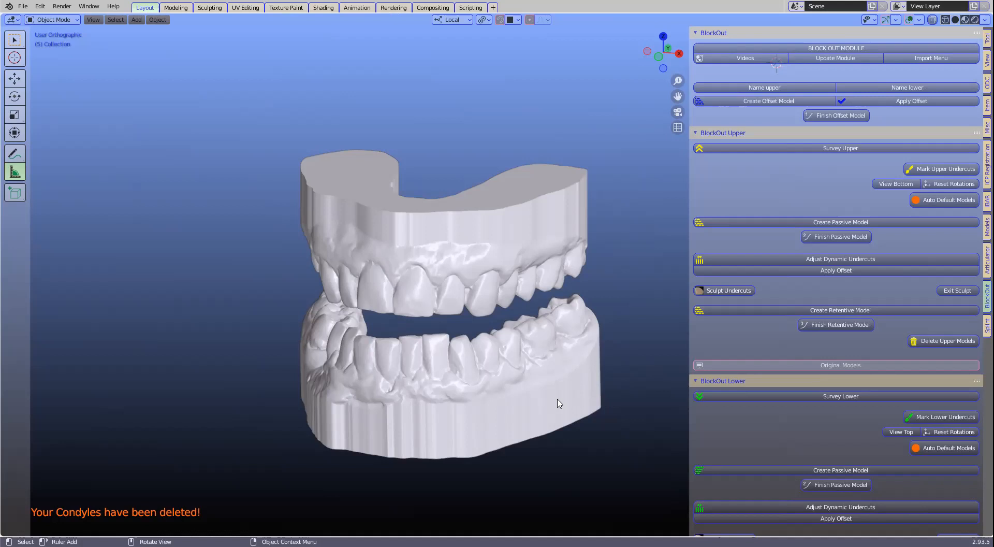
{"action": "scroll", "coordinate": [559, 403], "scroll_direction": "up", "scroll_amount": 2}
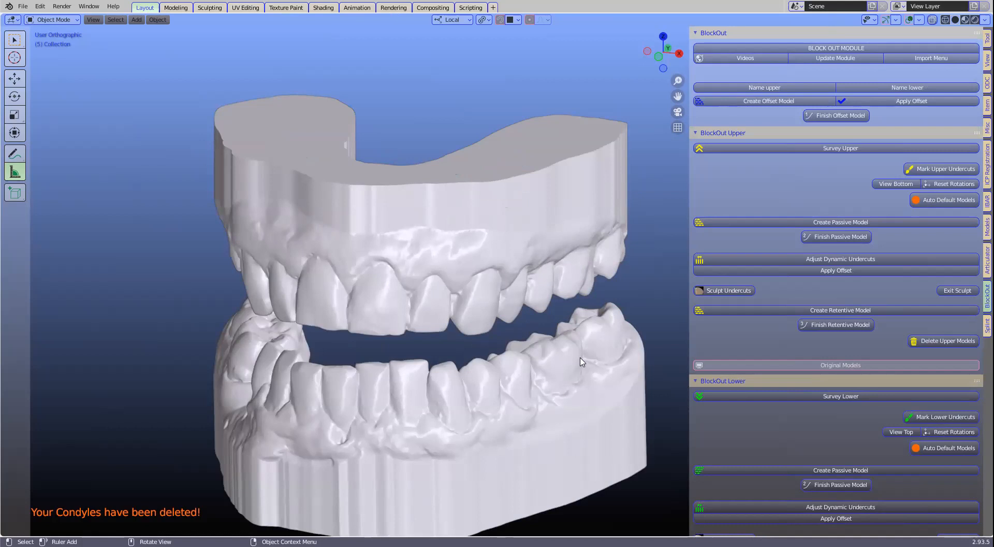
{"action": "scroll", "coordinate": [582, 358], "scroll_direction": "down", "scroll_amount": 2}
{"action": "mouse_move", "coordinate": [582, 348]}
{"action": "middle_mouse_down"}
{"action": "mouse_move", "coordinate": [561, 336]}
{"action": "mouse_move", "coordinate": [563, 345]}
{"action": "middle_mouse_up"}
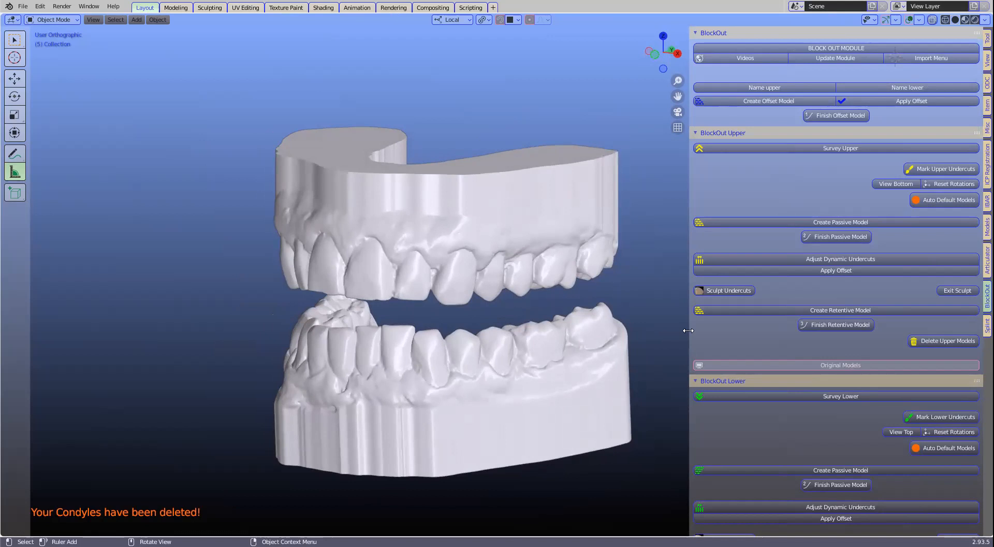
{"action": "left_click_drag", "start_coordinate": [687, 330], "coordinate": [694, 333]}
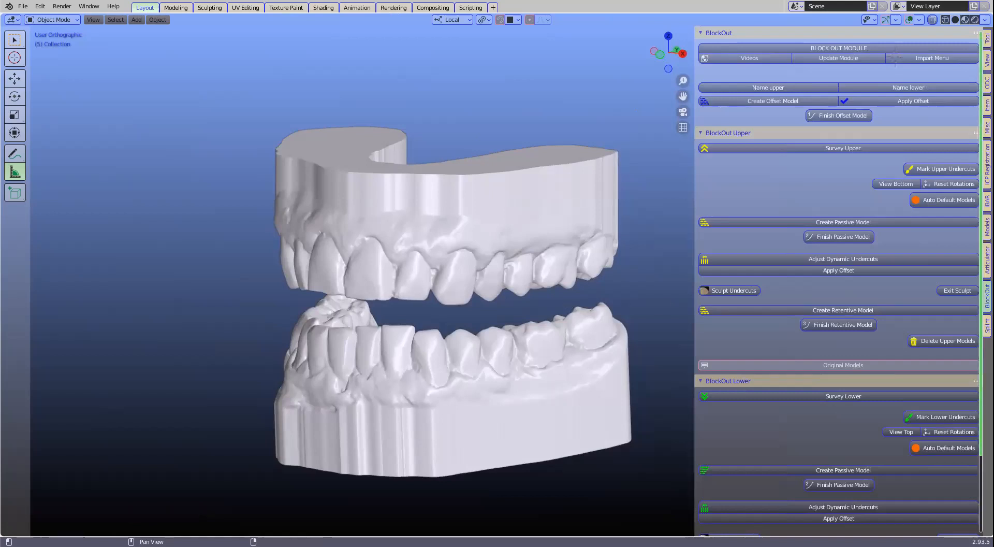
Step: Assign the upper dental model as upper and the lower dental model as lower for the block-out
{"action": "left_click", "coordinate": [527, 239]}
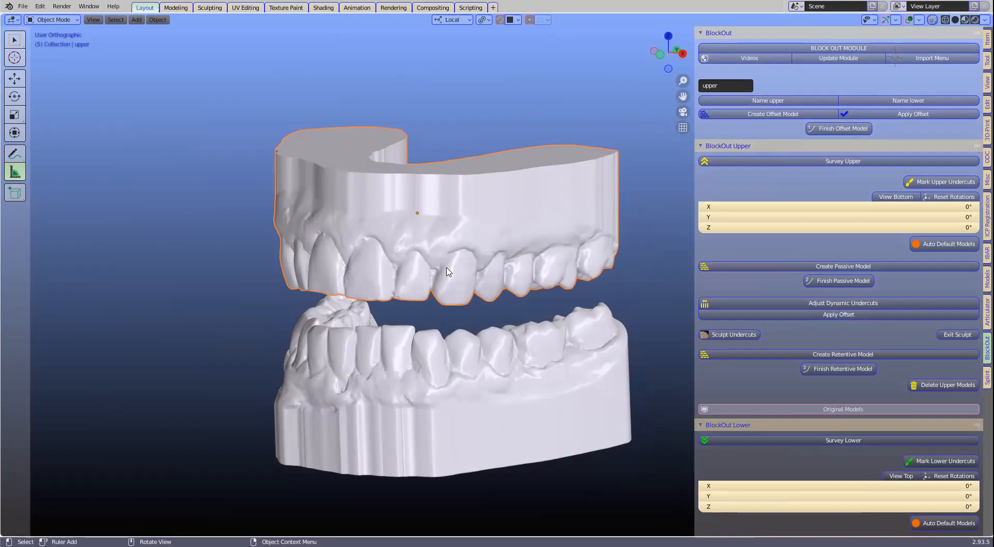
{"action": "scroll", "coordinate": [448, 272], "scroll_direction": "up", "scroll_amount": 1}
{"action": "scroll", "coordinate": [448, 271], "scroll_direction": "up", "scroll_amount": 1}
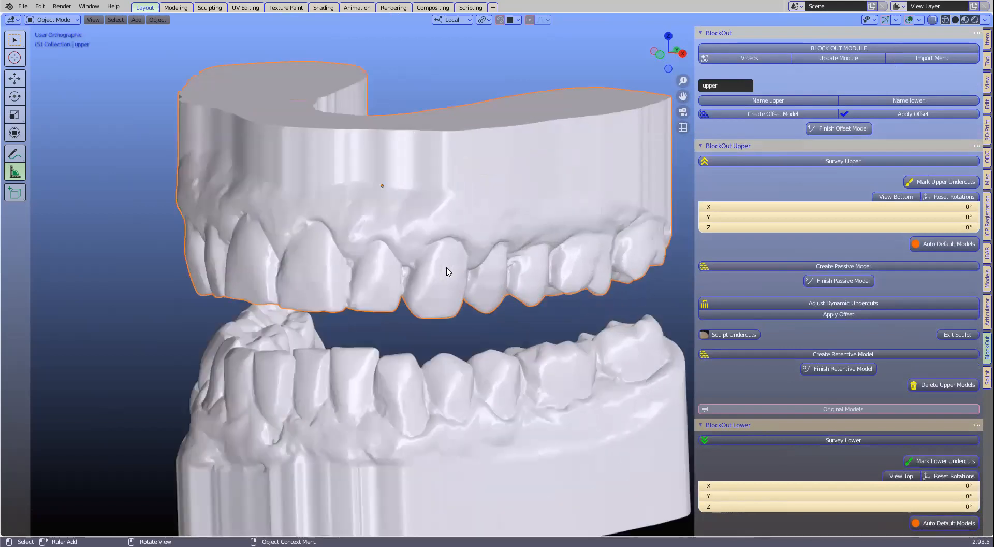
{"action": "left_click", "coordinate": [757, 102]}
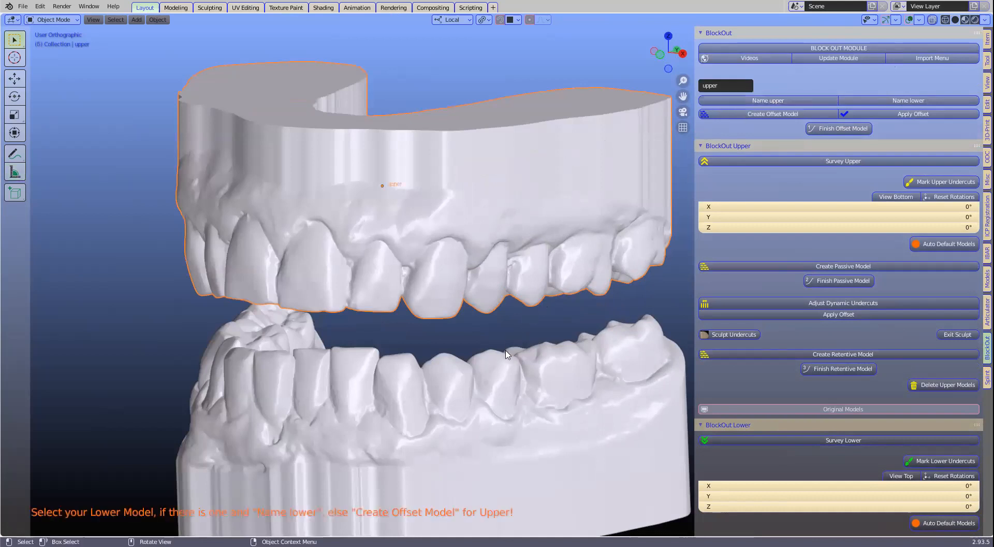
{"action": "scroll", "coordinate": [506, 362], "scroll_direction": "down", "scroll_amount": 1}
{"action": "left_click", "coordinate": [511, 410]}
{"action": "left_click", "coordinate": [933, 102]}
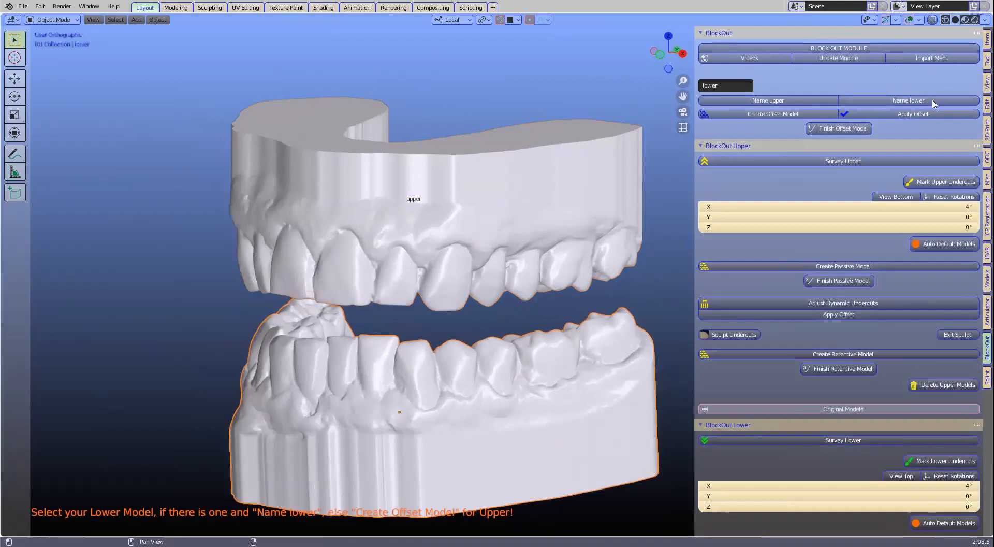
{"action": "left_click", "coordinate": [917, 103]}
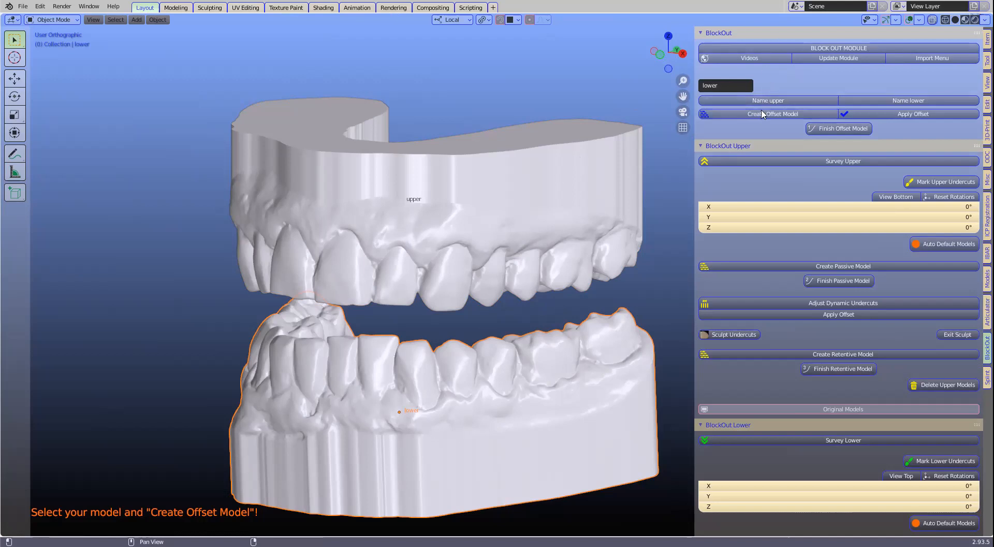
Step: Create an offset model from the upper dental model and set its offset to 0.1 mm
{"action": "left_click", "coordinate": [589, 204]}
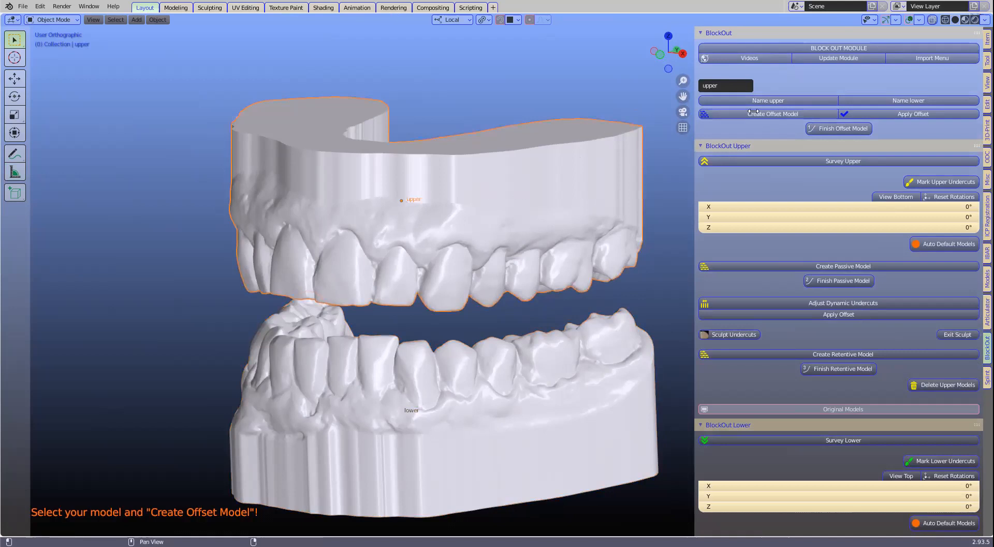
{"action": "left_click", "coordinate": [775, 112]}
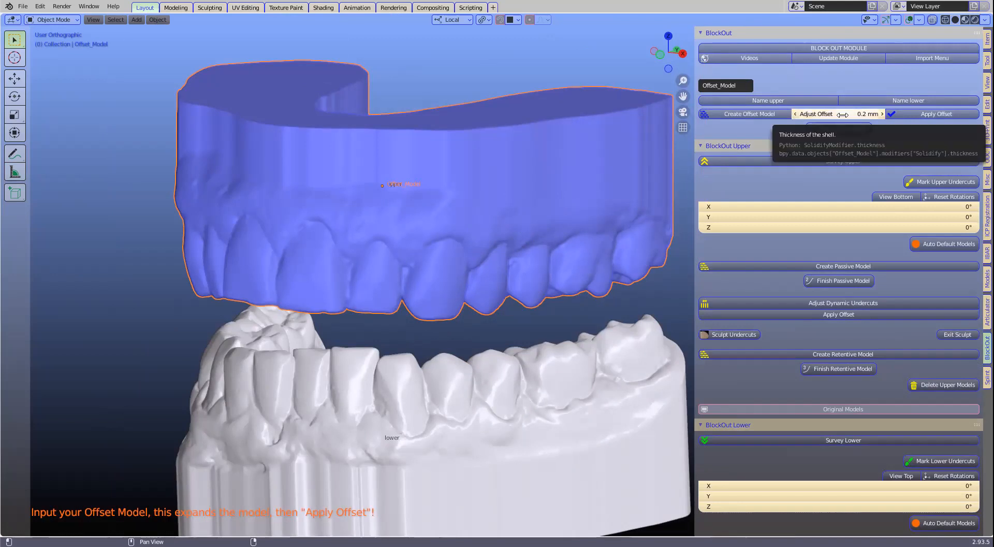
{"action": "left_click", "coordinate": [863, 114]}
{"action": "key", "text": "BackSpace"}
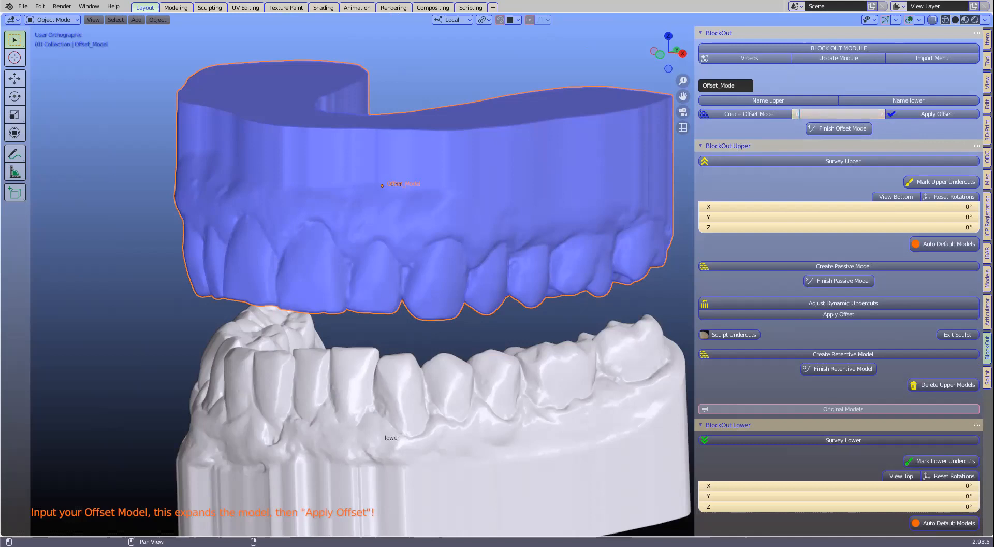
{"action": "type", "text": "0.1"}
{"action": "key", "text": "Return"}
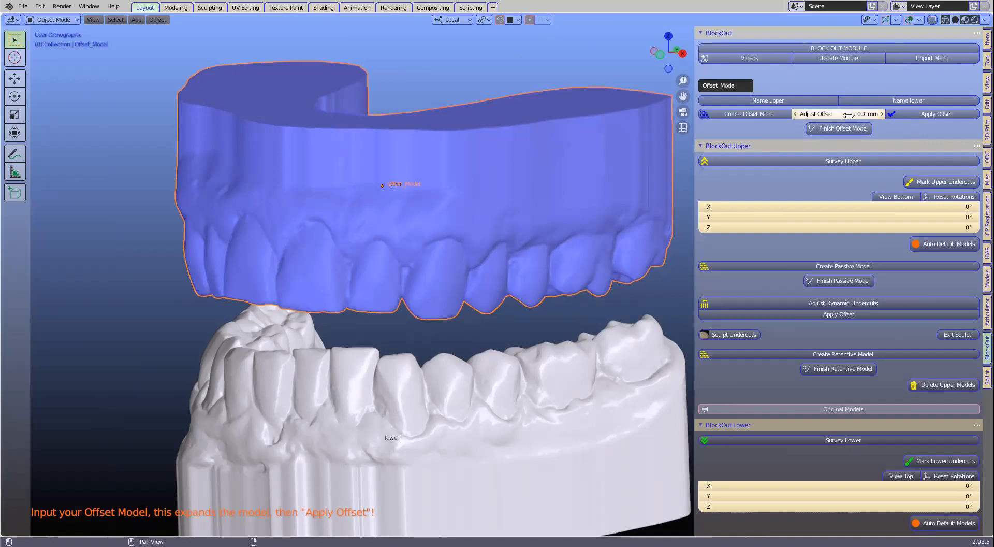
Step: Apply the offset and finish the upper offset model with a voxel size of 0.2 mm
{"action": "left_click", "coordinate": [912, 117]}
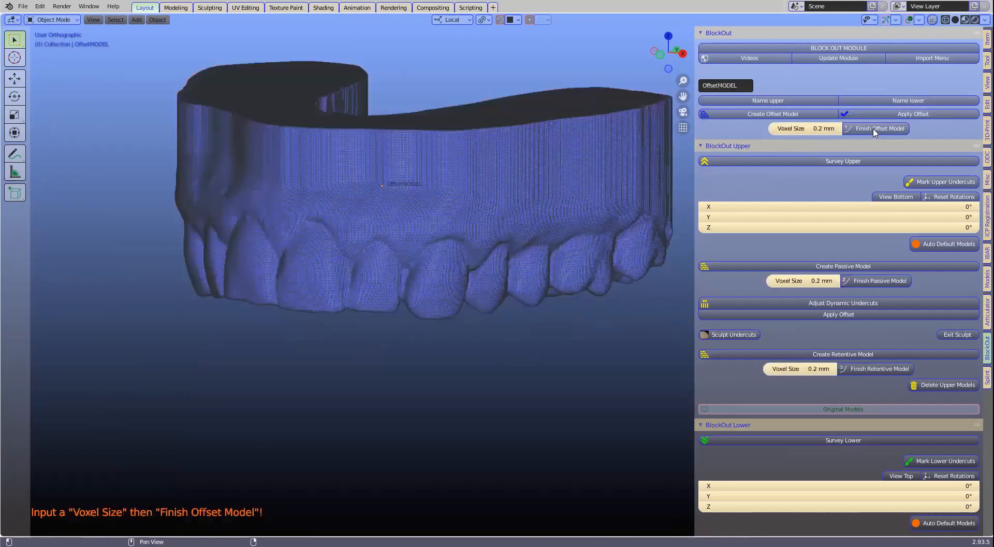
{"action": "left_click", "coordinate": [875, 131]}
{"action": "scroll", "coordinate": [544, 313], "scroll_direction": "down", "scroll_amount": 1}
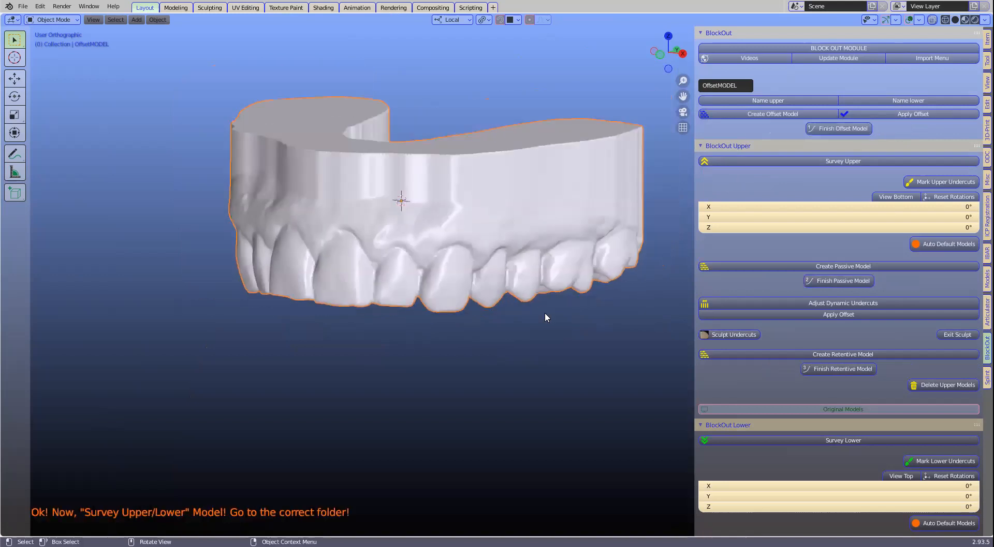
{"action": "middle_click_drag", "start_coordinate": [543, 315], "coordinate": [523, 390], "text": "shift"}
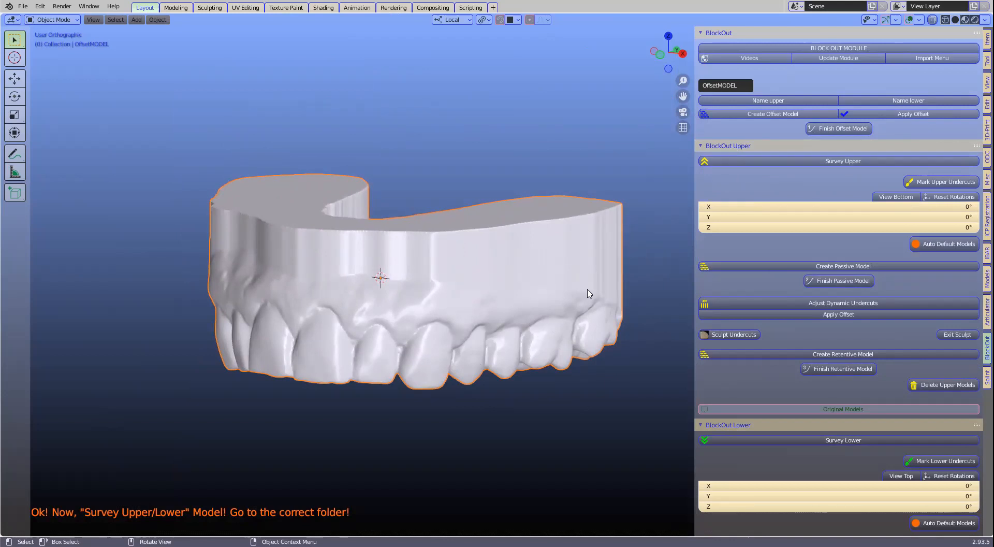
Step: Survey the upper offset model, tilt it to about X 9.74° and Y -1.14°, and automatically create its default block-out models
{"action": "left_click", "coordinate": [704, 147], "text": "ctrl"}
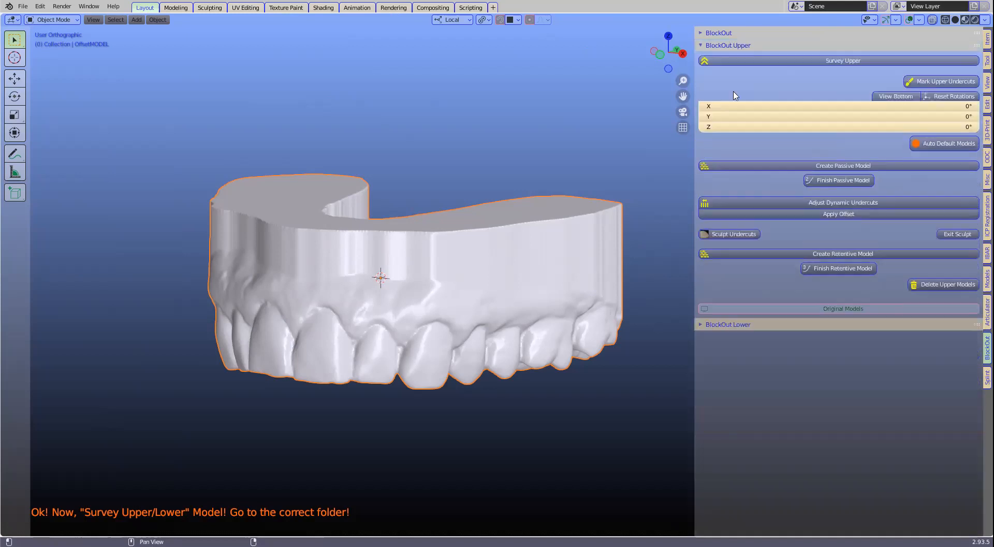
{"action": "left_click", "coordinate": [842, 61]}
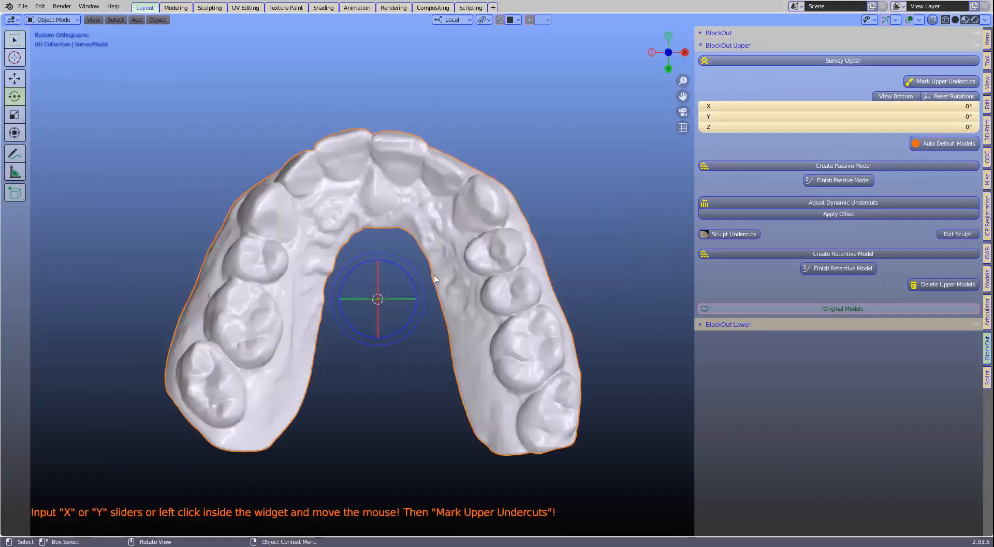
{"action": "left_click", "coordinate": [395, 280]}
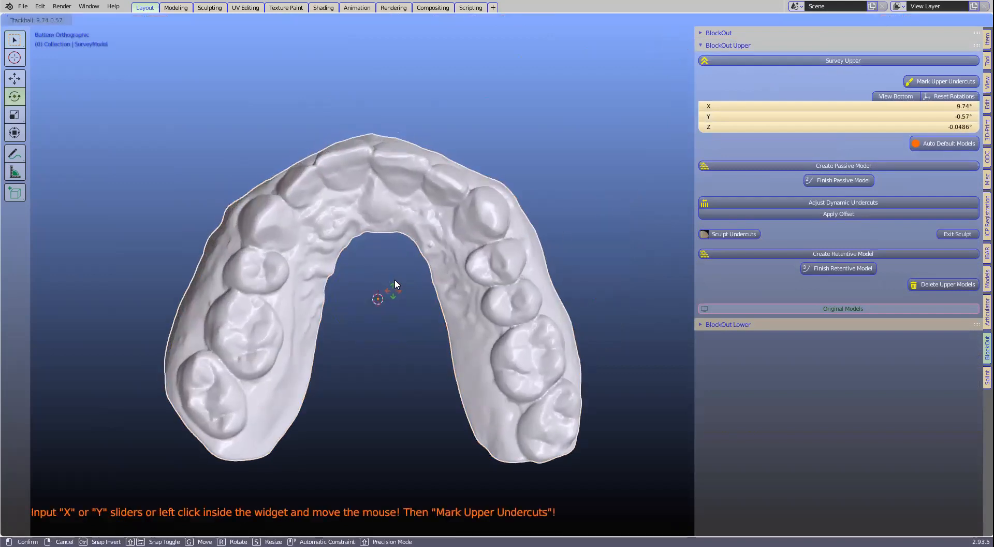
{"action": "left_click", "coordinate": [394, 282]}
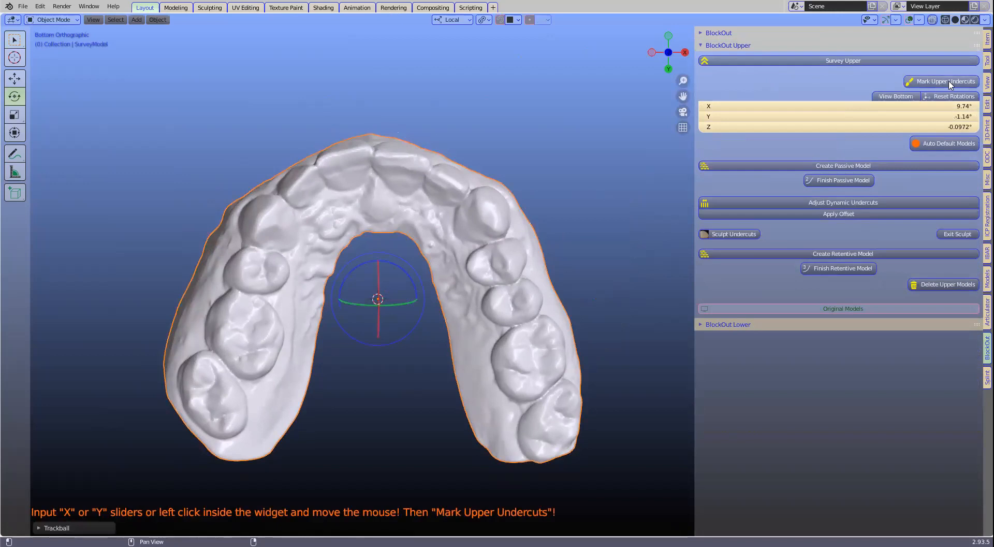
{"action": "left_click", "coordinate": [940, 144]}
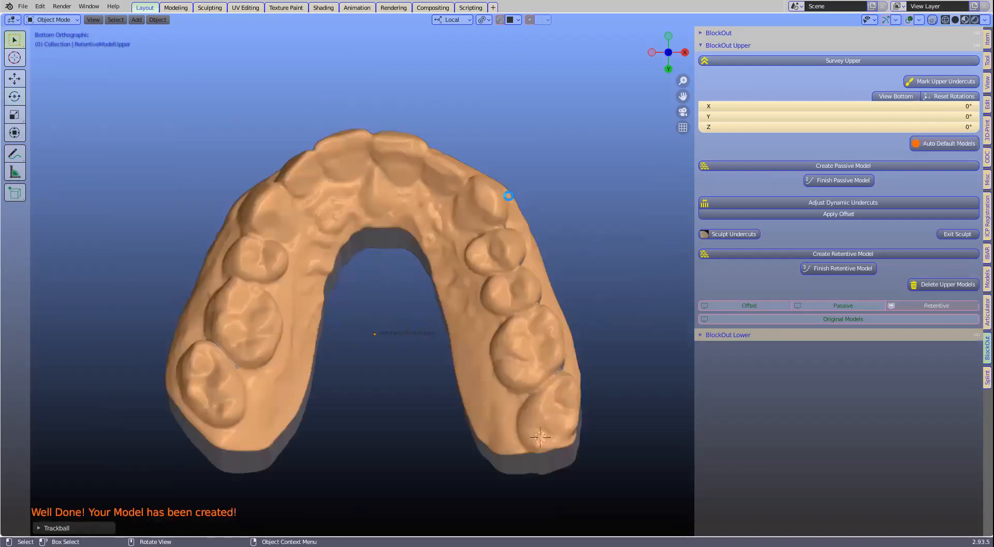
Step: Examine the blocked-out undercuts on the retentive upper model, then on the passive upper model by itself
{"action": "middle_click_drag", "start_coordinate": [458, 169], "coordinate": [479, 296]}
{"action": "scroll", "coordinate": [479, 295], "scroll_direction": "up", "scroll_amount": 3}
{"action": "scroll", "coordinate": [548, 284], "scroll_direction": "down", "scroll_amount": 2}
{"action": "middle_click_drag", "start_coordinate": [548, 284], "coordinate": [528, 290]}
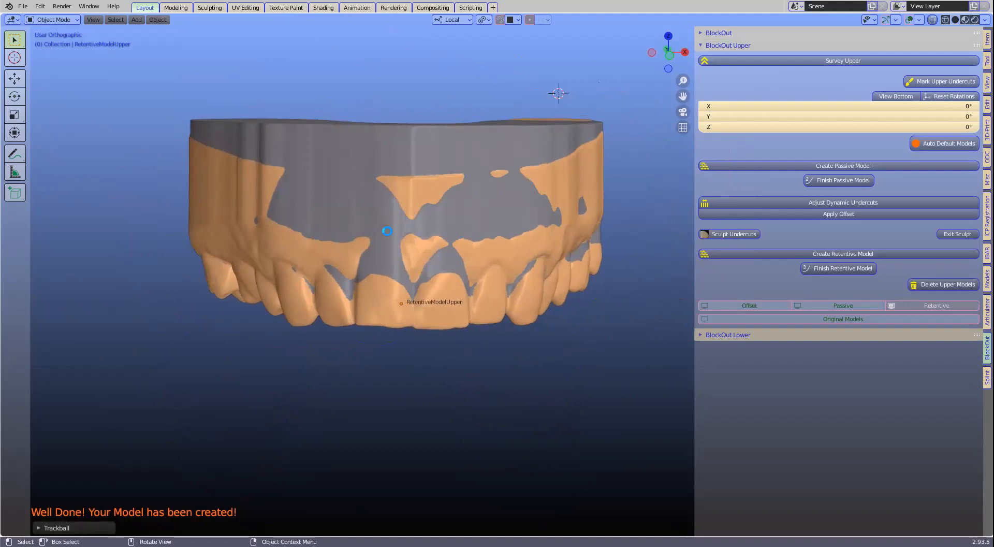
{"action": "middle_click_drag", "start_coordinate": [478, 317], "coordinate": [506, 280]}
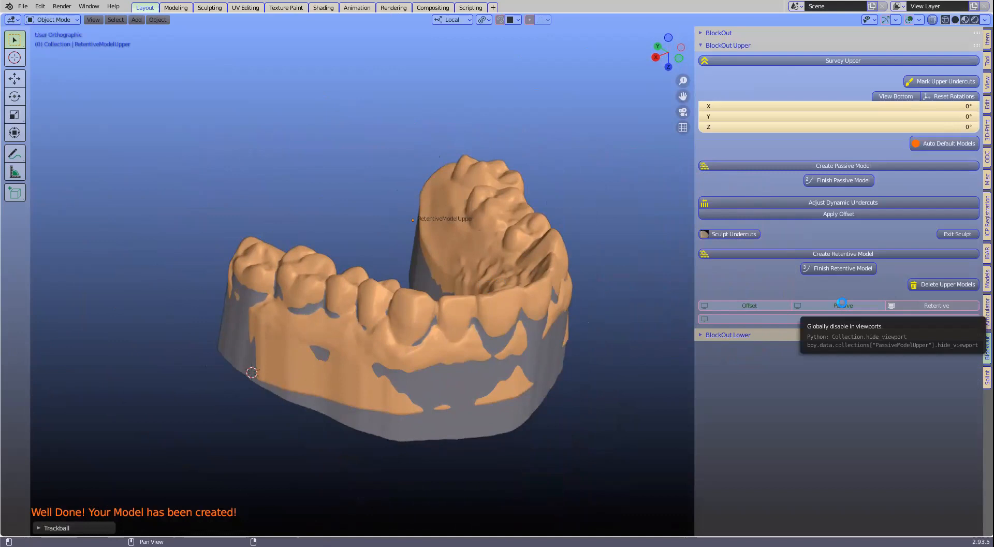
{"action": "left_click", "coordinate": [925, 306]}
{"action": "left_click", "coordinate": [814, 303]}
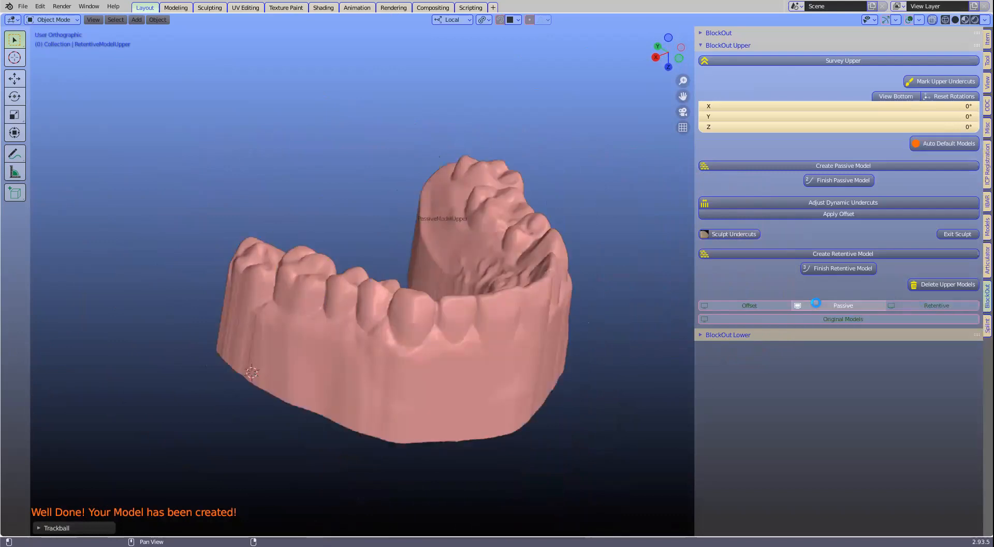
{"action": "scroll", "coordinate": [450, 361], "scroll_direction": "up", "scroll_amount": 2}
{"action": "mouse_move", "coordinate": [449, 361]}
{"action": "middle_mouse_down"}
{"action": "mouse_move", "coordinate": [455, 326]}
{"action": "mouse_move", "coordinate": [455, 362]}
{"action": "middle_mouse_up"}
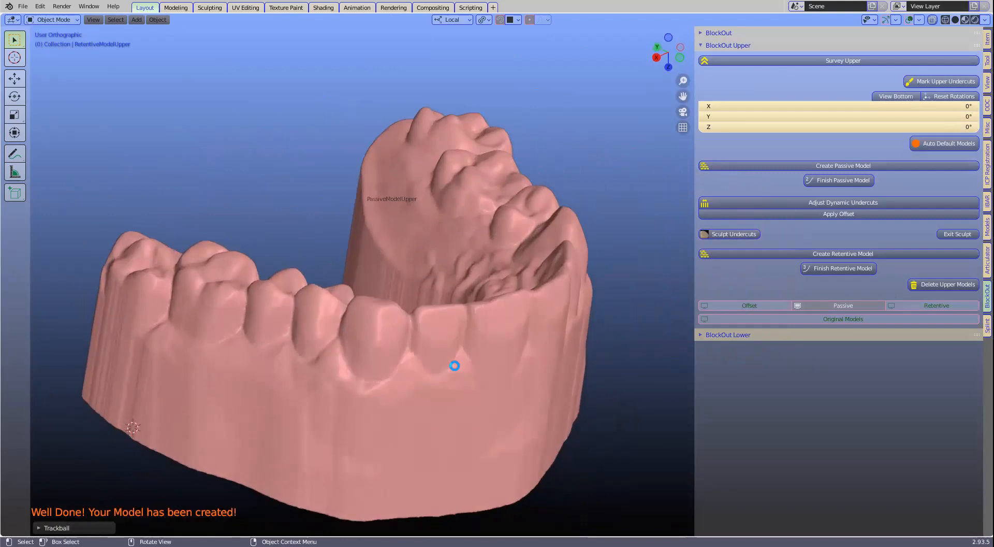
{"action": "scroll", "coordinate": [454, 364], "scroll_direction": "down", "scroll_amount": 1}
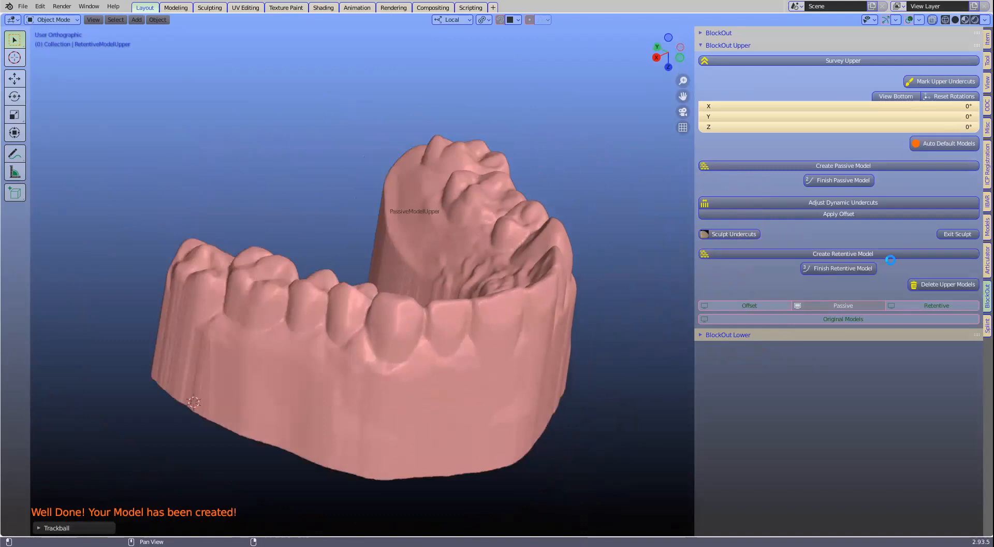
Step: Compare the upper passive and offset models one at a time, ending with only the retentive model shown
{"action": "left_click", "coordinate": [834, 304]}
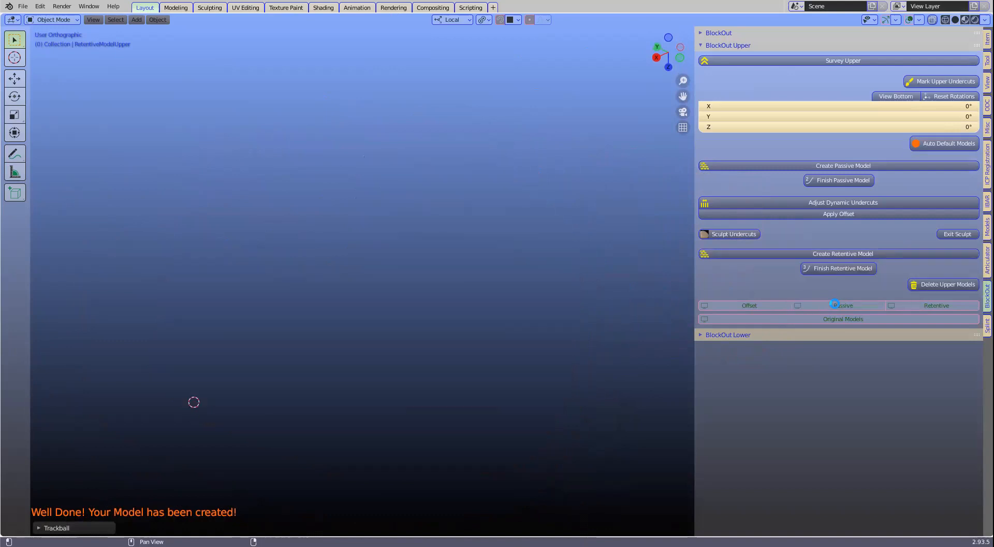
{"action": "left_click", "coordinate": [775, 304]}
{"action": "left_click", "coordinate": [774, 304]}
{"action": "left_click", "coordinate": [834, 301]}
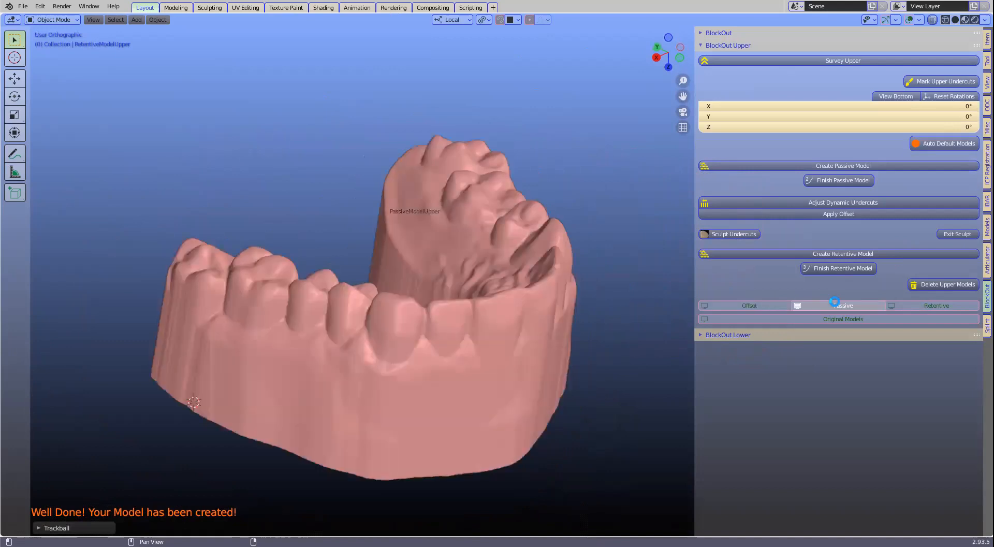
{"action": "left_click", "coordinate": [859, 306]}
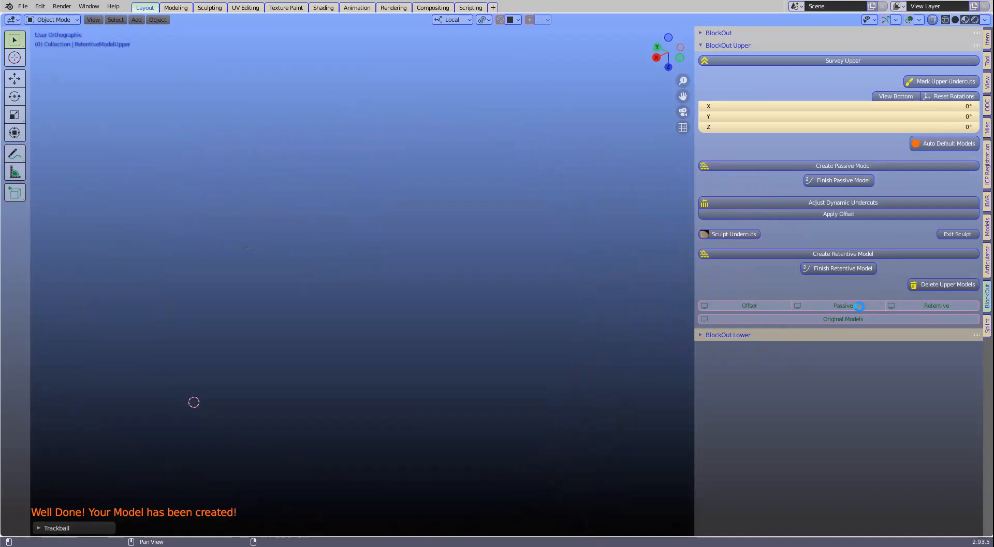
{"action": "left_click", "coordinate": [773, 306]}
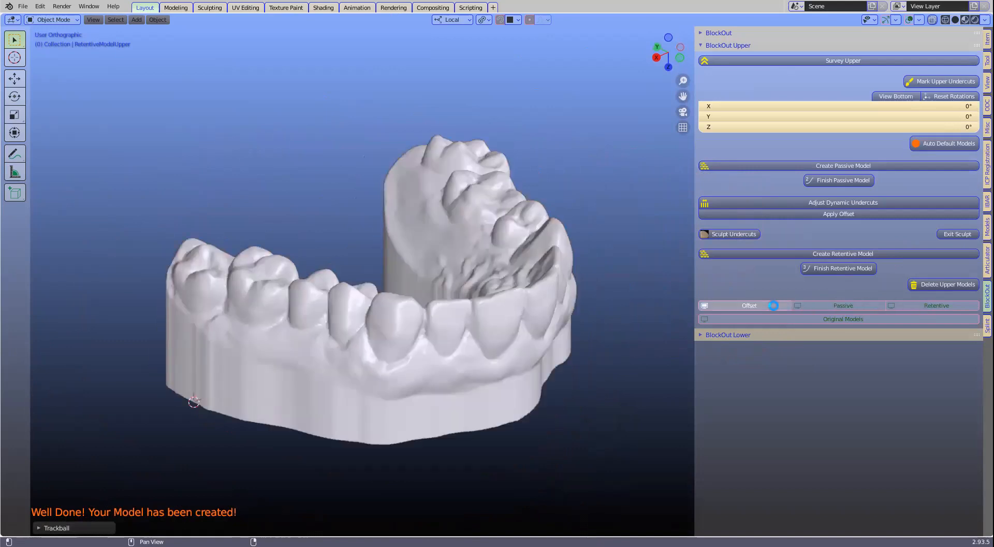
{"action": "left_click", "coordinate": [773, 305]}
{"action": "left_click", "coordinate": [839, 305]}
{"action": "left_click", "coordinate": [839, 305]}
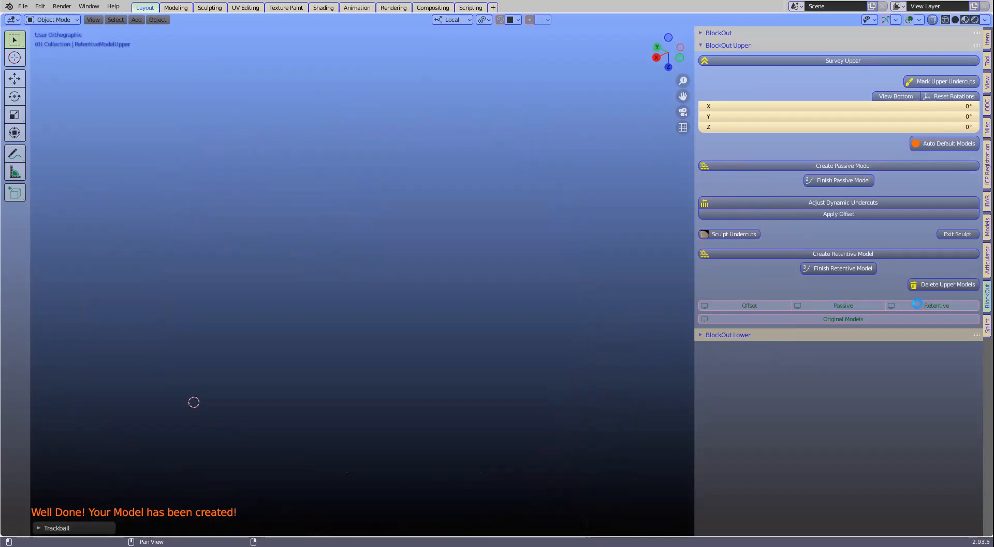
{"action": "left_click", "coordinate": [916, 304]}
{"action": "middle_click_drag", "start_coordinate": [539, 320], "coordinate": [484, 381]}
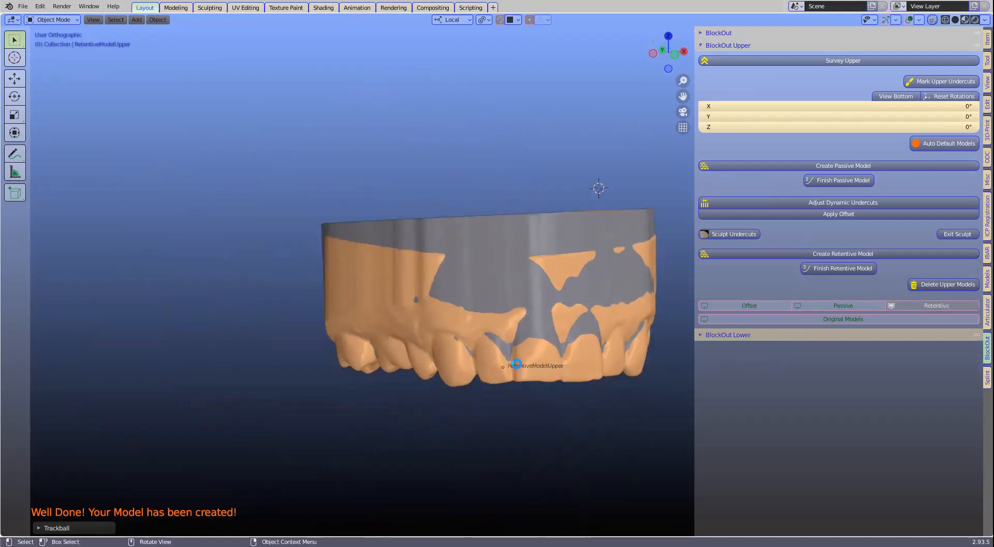
Step: Clip the view to a thin vertical slice through the front midline of the retentive upper model and examine its cross-section
{"action": "left_click", "coordinate": [516, 364]}
{"action": "middle_click_drag", "start_coordinate": [565, 349], "coordinate": [455, 293]}
{"action": "scroll", "coordinate": [455, 302], "scroll_direction": "up", "scroll_amount": 1}
{"action": "scroll", "coordinate": [455, 294], "scroll_direction": "down", "scroll_amount": 1}
{"action": "key", "text": "alt+b"}
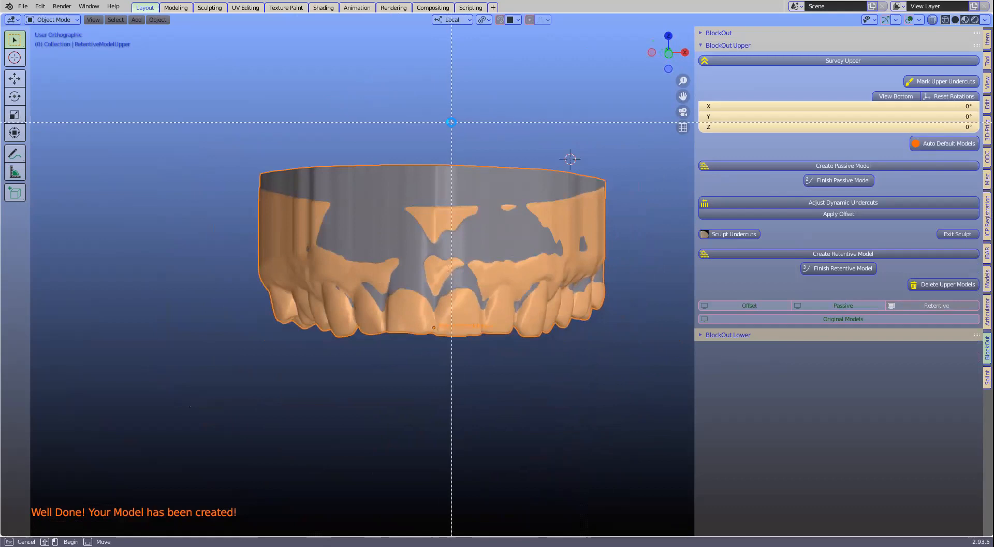
{"action": "left_click_drag", "start_coordinate": [456, 129], "coordinate": [463, 432]}
{"action": "middle_click_drag", "start_coordinate": [475, 387], "coordinate": [561, 381]}
{"action": "scroll", "coordinate": [583, 340], "scroll_direction": "up", "scroll_amount": 5}
{"action": "middle_click_drag", "start_coordinate": [583, 331], "coordinate": [475, 335]}
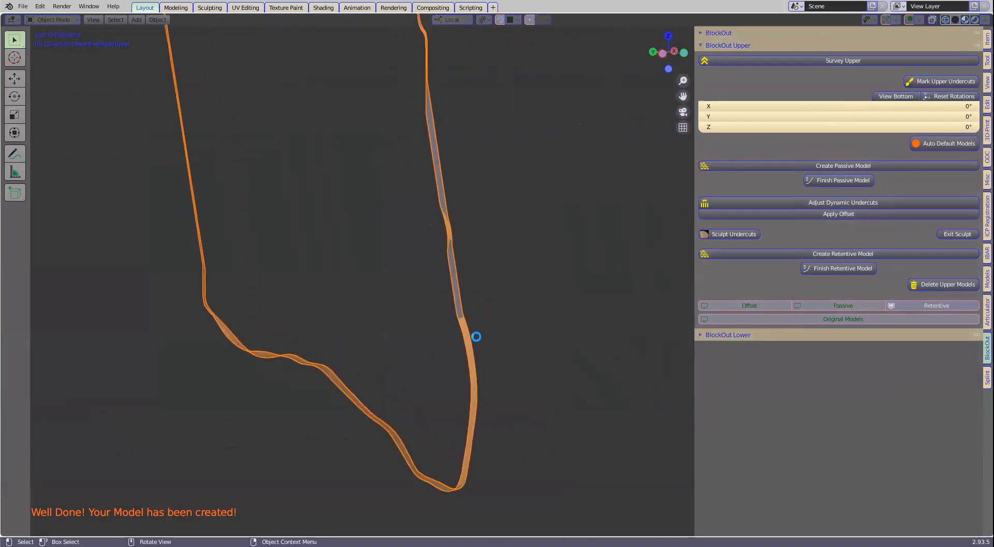
Step: Show the original, passive and offset upper models alongside the retentive one in the section and compare their outlines at the undercuts
{"action": "left_click", "coordinate": [843, 319]}
{"action": "middle_click_drag", "start_coordinate": [601, 289], "coordinate": [481, 301]}
{"action": "scroll", "coordinate": [466, 303], "scroll_direction": "up", "scroll_amount": 5}
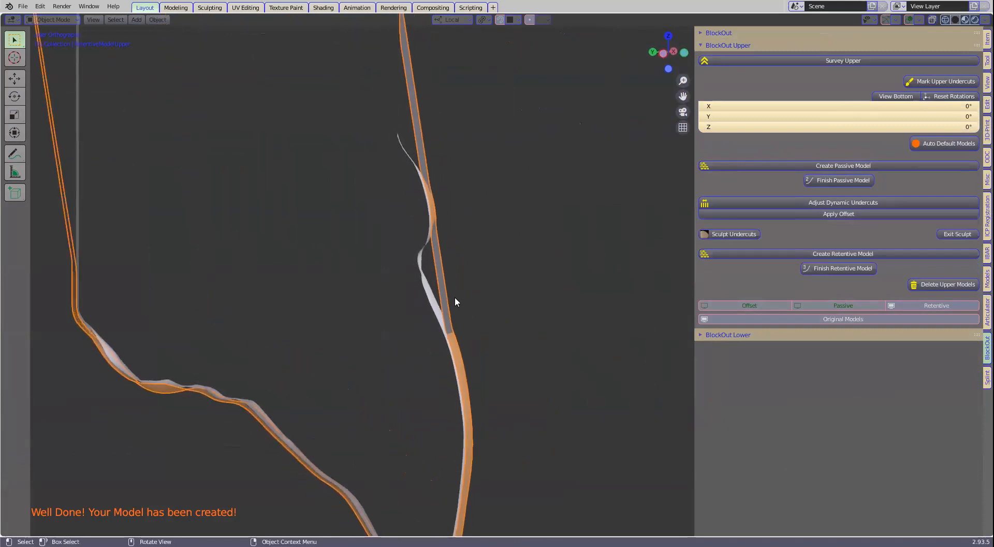
{"action": "scroll", "coordinate": [497, 299], "scroll_direction": "down", "scroll_amount": 1}
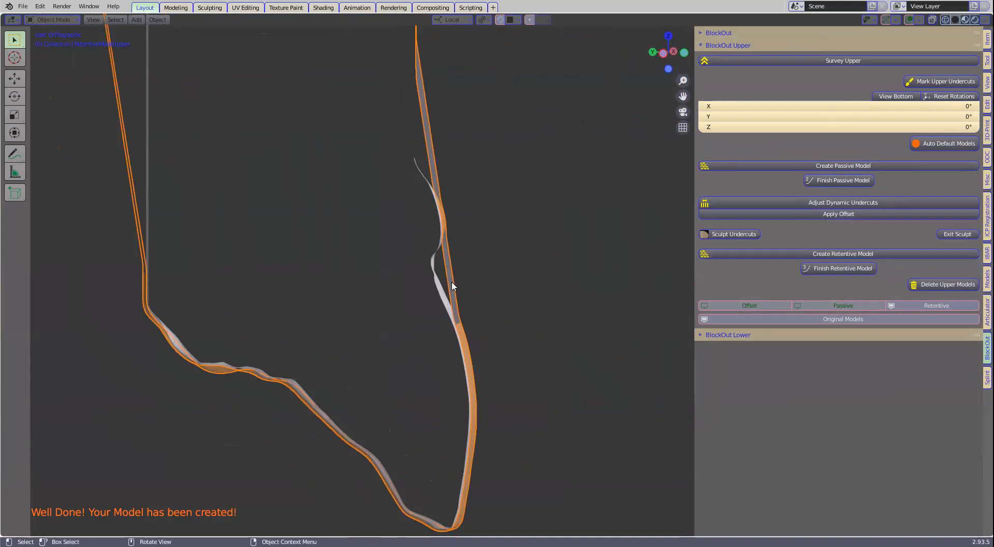
{"action": "left_click", "coordinate": [840, 304]}
{"action": "middle_click_drag", "start_coordinate": [512, 306], "coordinate": [463, 312]}
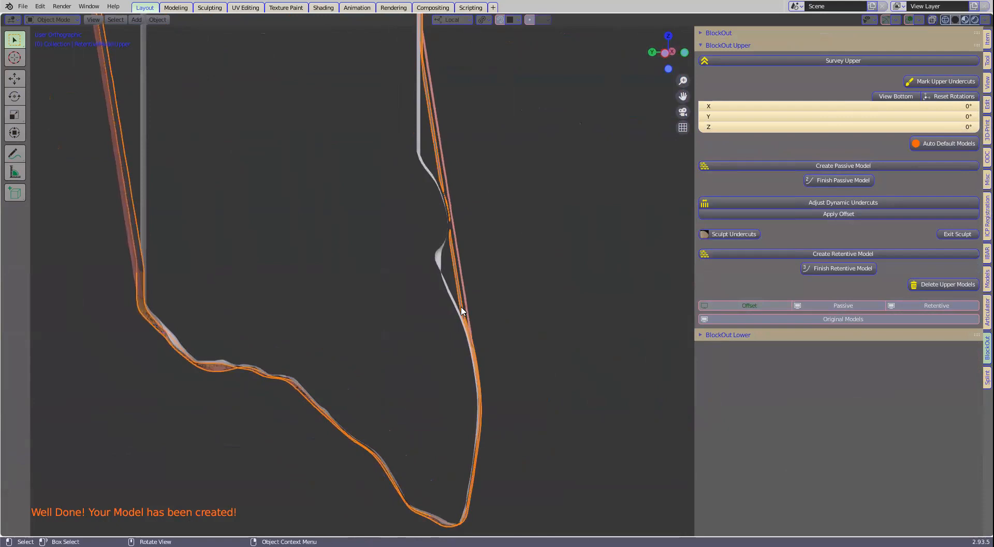
{"action": "scroll", "coordinate": [455, 324], "scroll_direction": "up", "scroll_amount": 5}
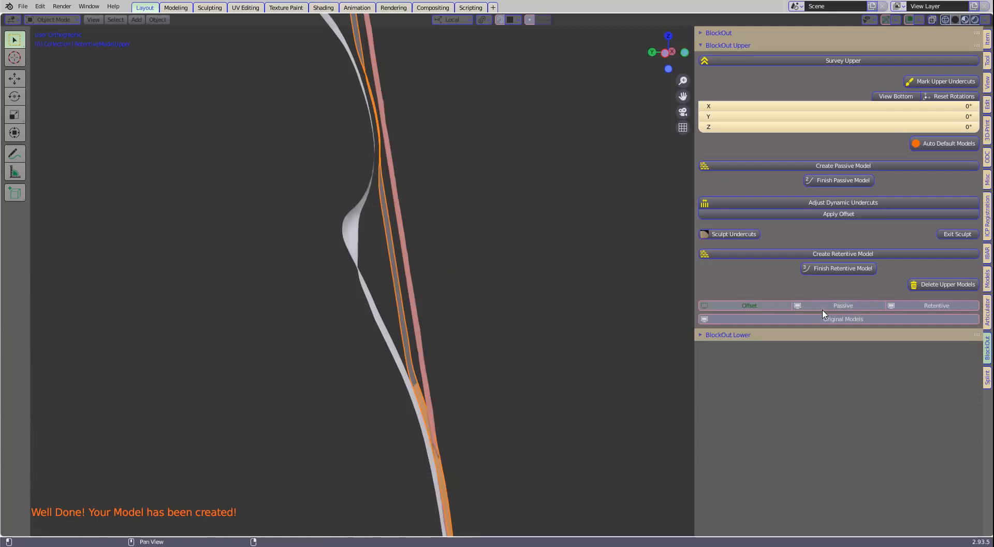
{"action": "left_click", "coordinate": [764, 306]}
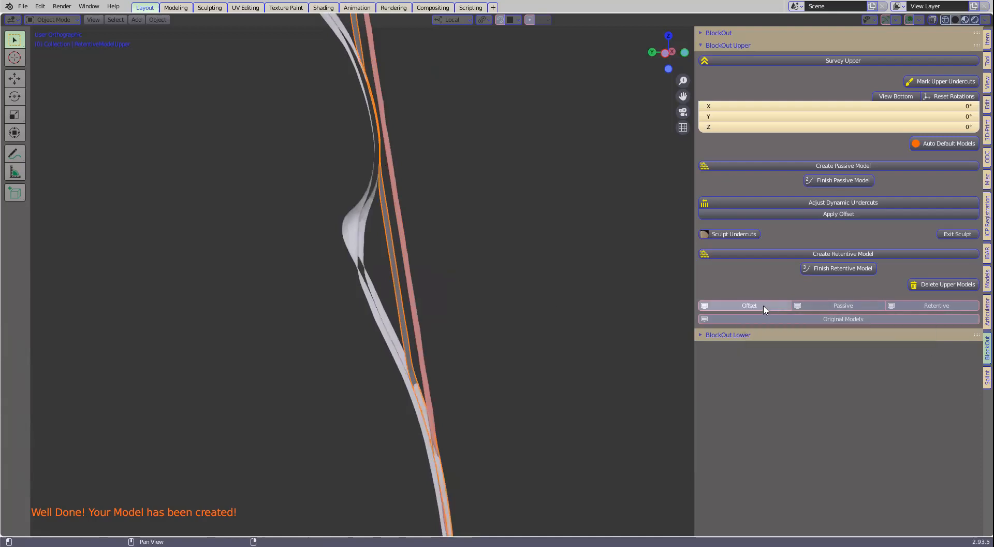
{"action": "middle_click_drag", "start_coordinate": [449, 270], "coordinate": [398, 275]}
{"action": "scroll", "coordinate": [399, 271], "scroll_direction": "down", "scroll_amount": 1}
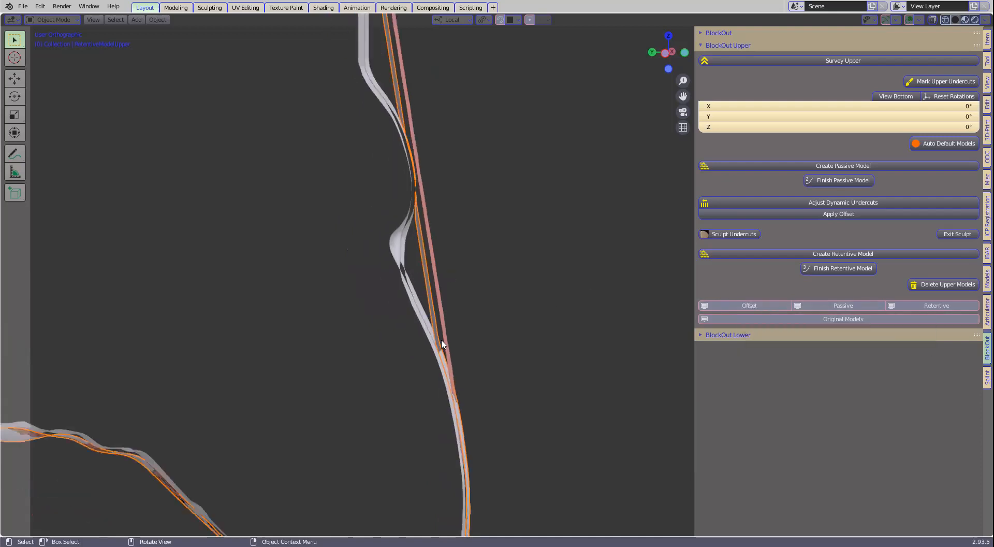
{"action": "scroll", "coordinate": [444, 346], "scroll_direction": "down", "scroll_amount": 2}
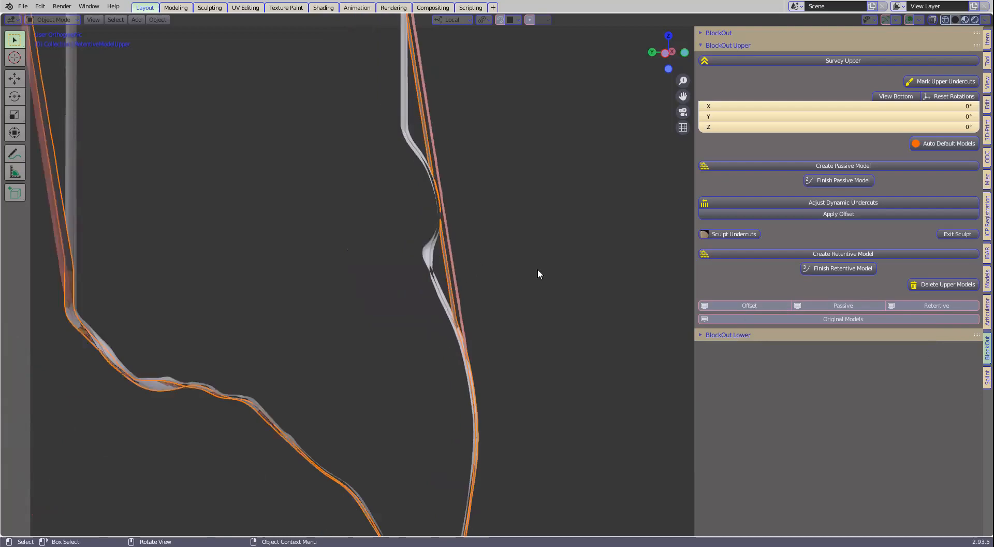
Step: Hide the offset and passive upper models, toggle the retentive one off and on, and clear the section clipping
{"action": "left_click", "coordinate": [749, 306]}
{"action": "left_click", "coordinate": [843, 306]}
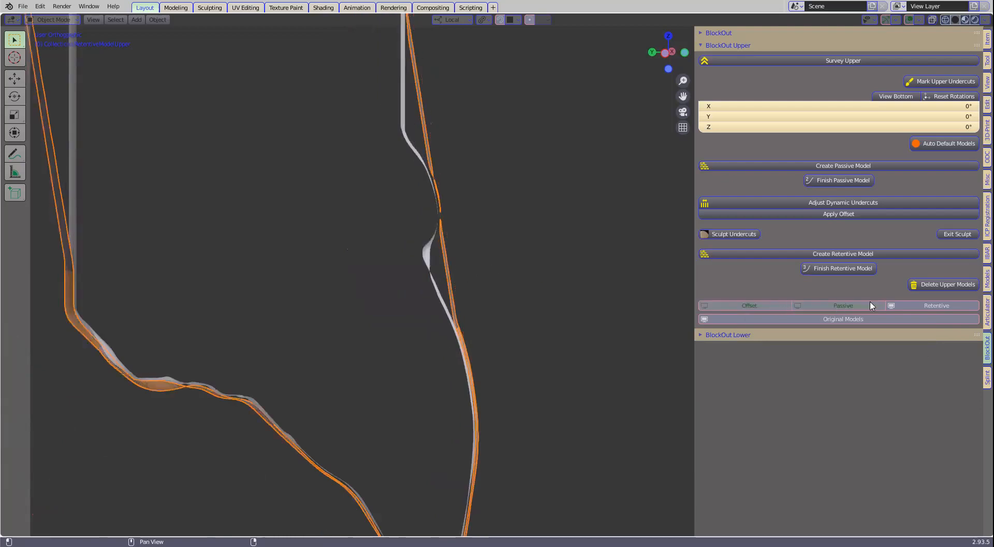
{"action": "left_click", "coordinate": [932, 306]}
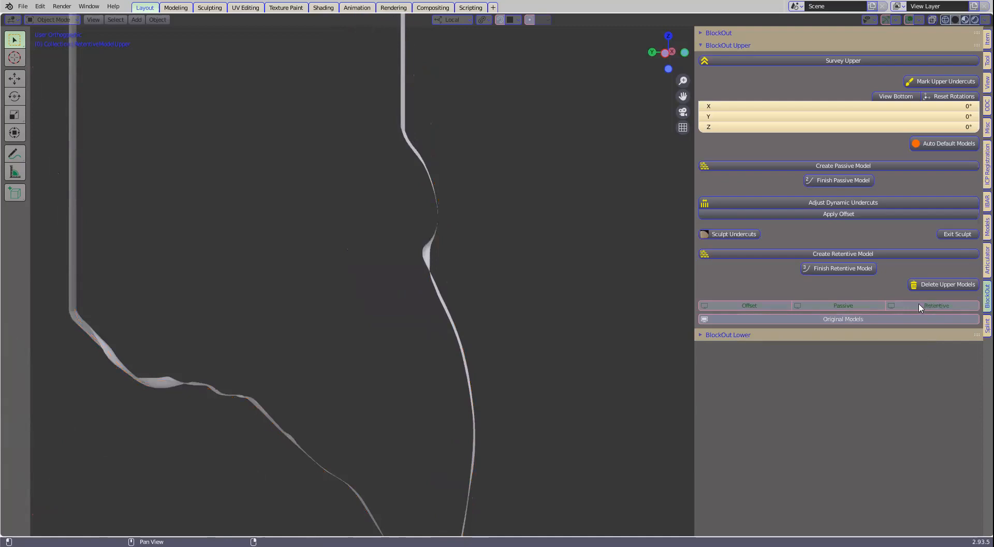
{"action": "left_click", "coordinate": [920, 306]}
{"action": "scroll", "coordinate": [597, 334], "scroll_direction": "down", "scroll_amount": 3}
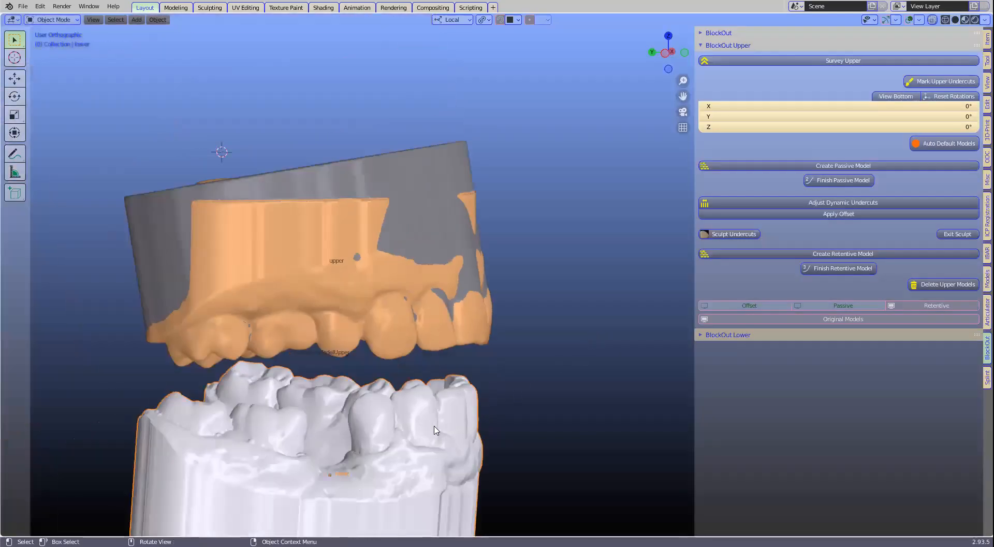
{"action": "scroll", "coordinate": [439, 428], "scroll_direction": "down", "scroll_amount": 3}
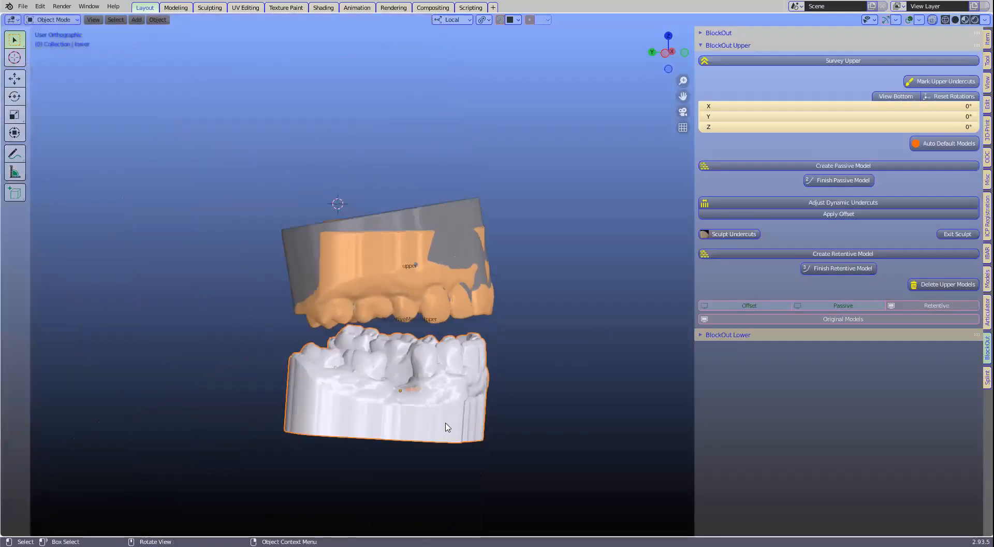
Step: Create an offset model from the lower model, apply the offset and finish it with a voxel size of 0.2 mm
{"action": "left_click", "coordinate": [705, 335]}
{"action": "scroll", "coordinate": [724, 326], "scroll_direction": "down", "scroll_amount": 1}
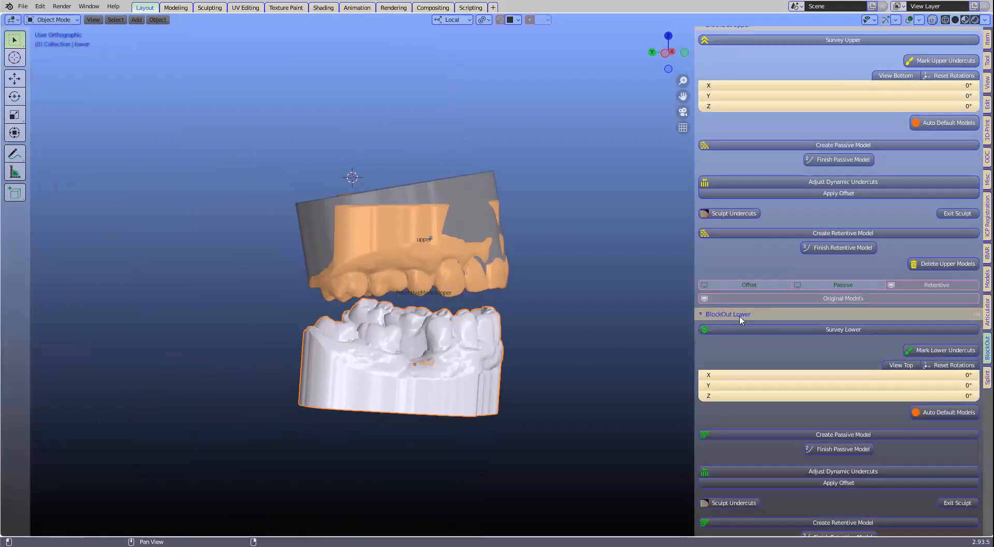
{"action": "left_click", "coordinate": [741, 314], "text": "ctrl"}
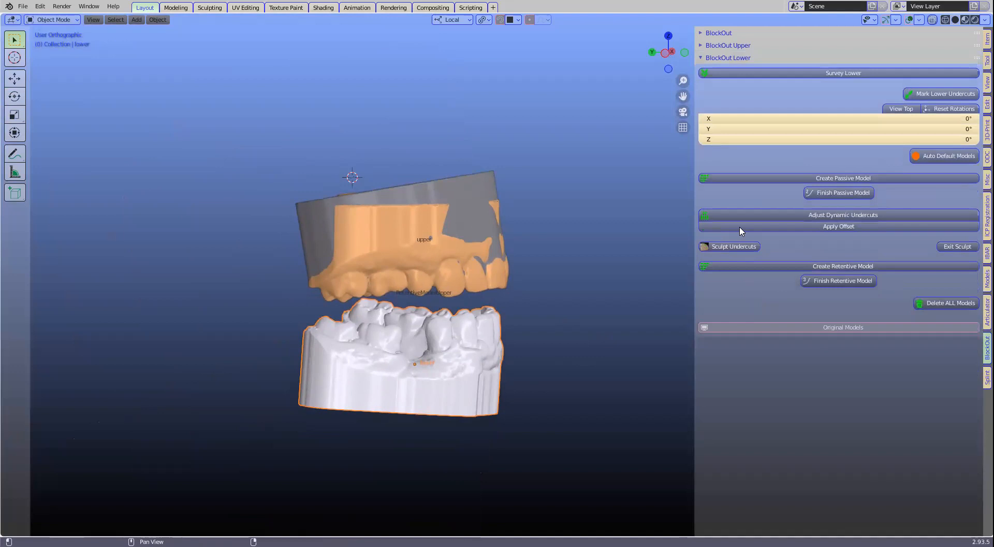
{"action": "scroll", "coordinate": [492, 311], "scroll_direction": "up", "scroll_amount": 2}
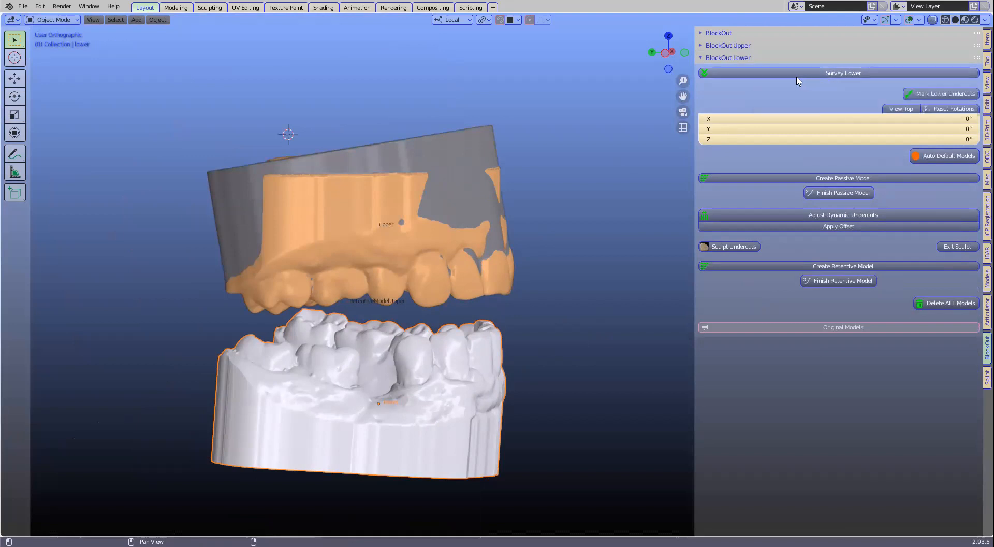
{"action": "left_click", "coordinate": [708, 33]}
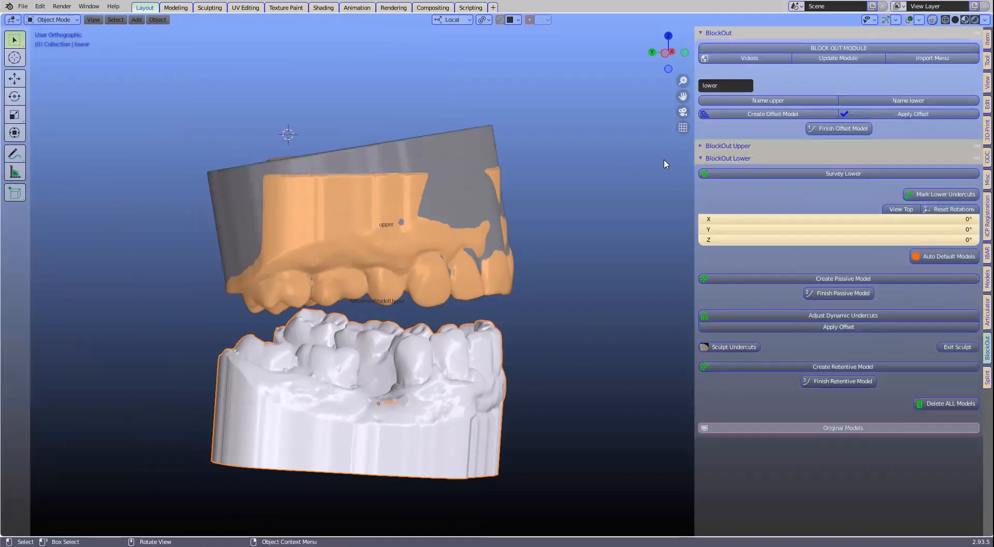
{"action": "left_click", "coordinate": [741, 115]}
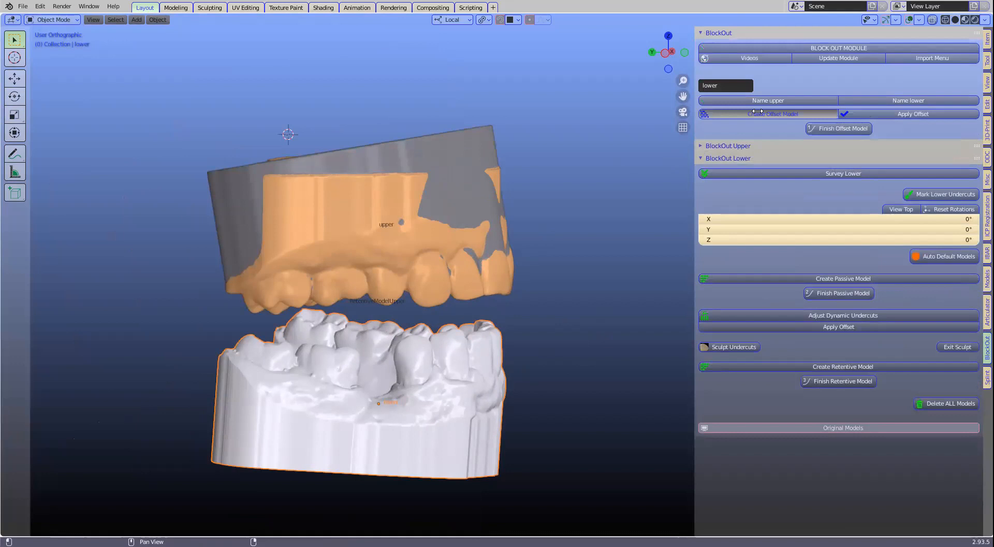
{"action": "left_click", "coordinate": [927, 115]}
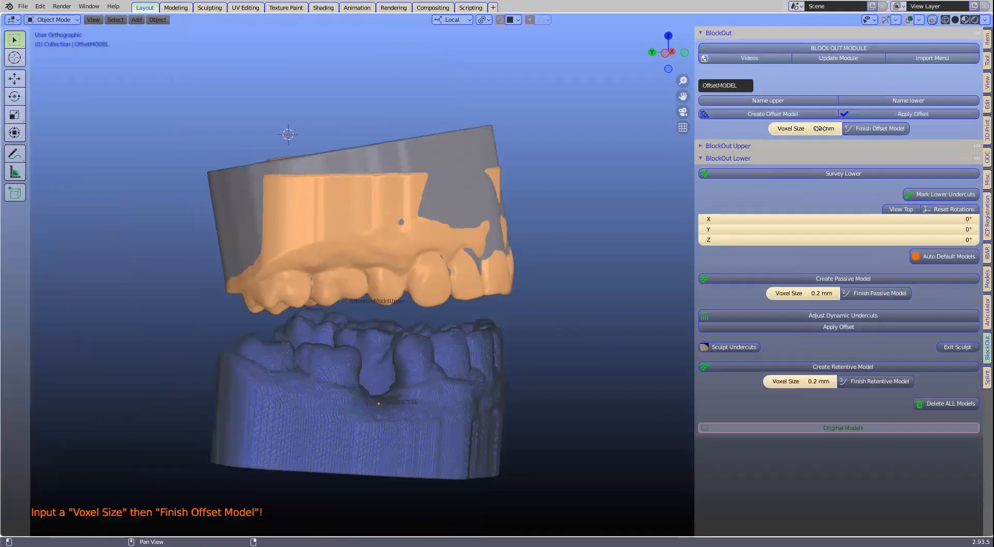
{"action": "left_click", "coordinate": [856, 130]}
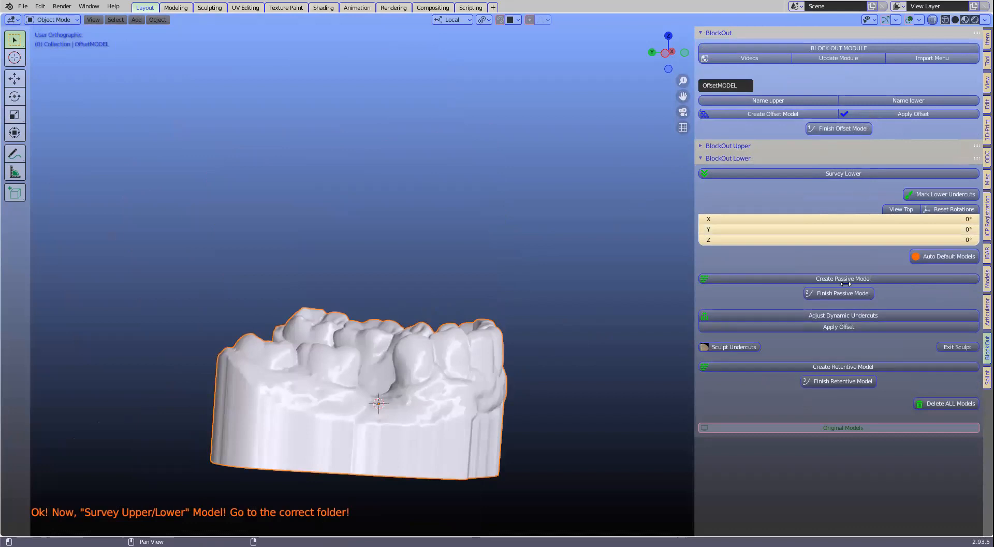
Step: Survey the lower offset model and tilt it to about X -2.87° and Y 1.72° in the top view
{"action": "scroll", "coordinate": [499, 303], "scroll_direction": "down", "scroll_amount": 1}
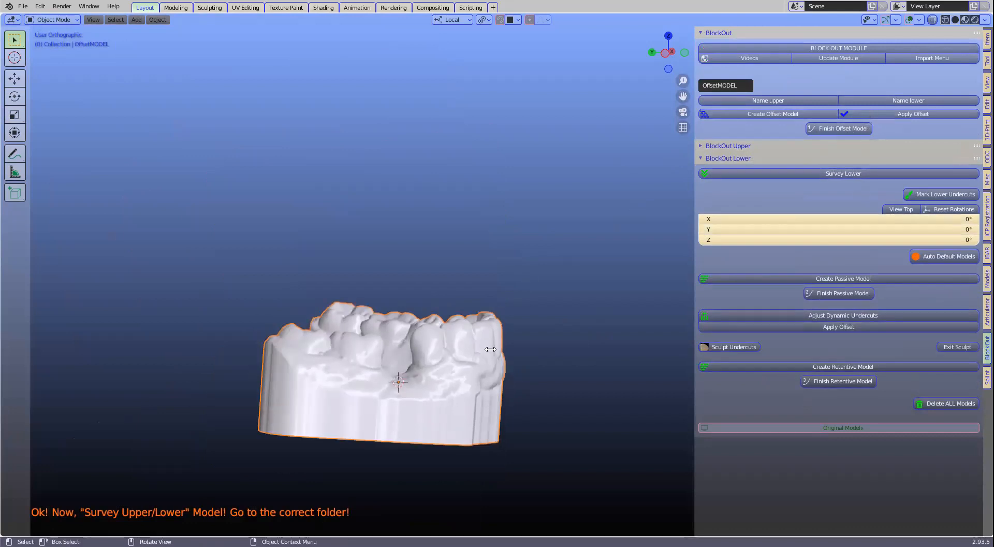
{"action": "middle_click_drag", "start_coordinate": [466, 390], "coordinate": [480, 303], "text": "shift"}
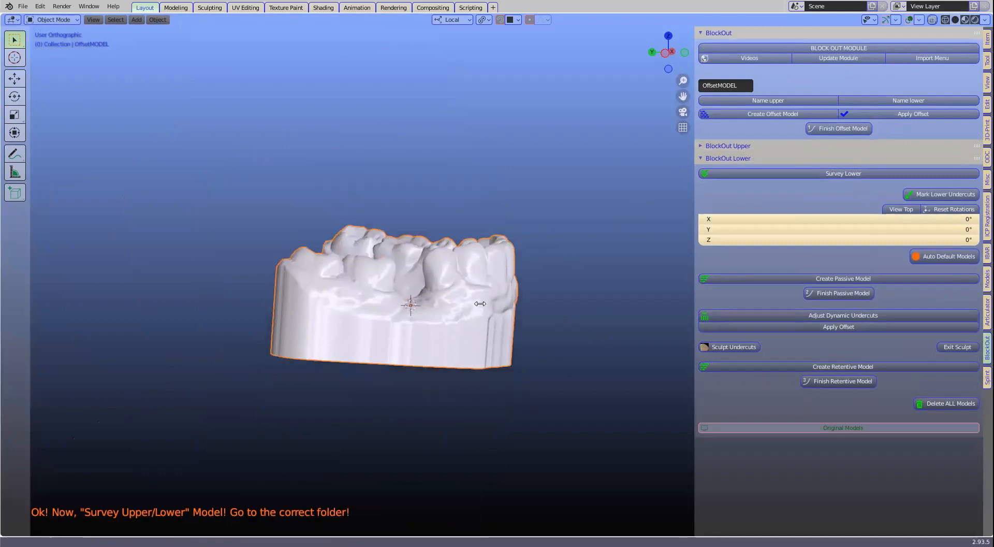
{"action": "left_click", "coordinate": [843, 172]}
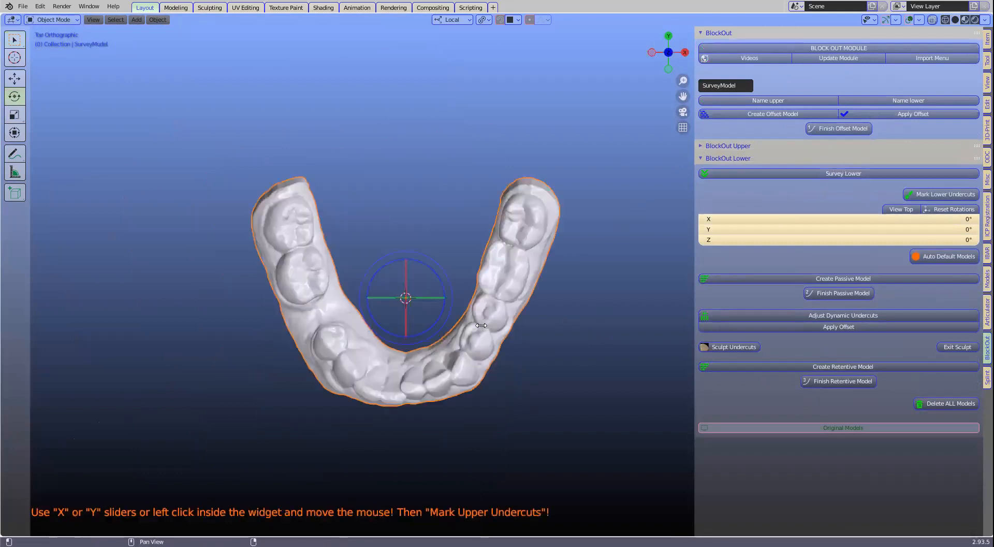
{"action": "middle_click_drag", "start_coordinate": [480, 325], "coordinate": [496, 326], "text": "shift"}
{"action": "left_click_drag", "start_coordinate": [438, 325], "coordinate": [441, 318]}
{"action": "scroll", "coordinate": [539, 357], "scroll_direction": "up", "scroll_amount": 3}
{"action": "scroll", "coordinate": [539, 361], "scroll_direction": "down", "scroll_amount": 3}
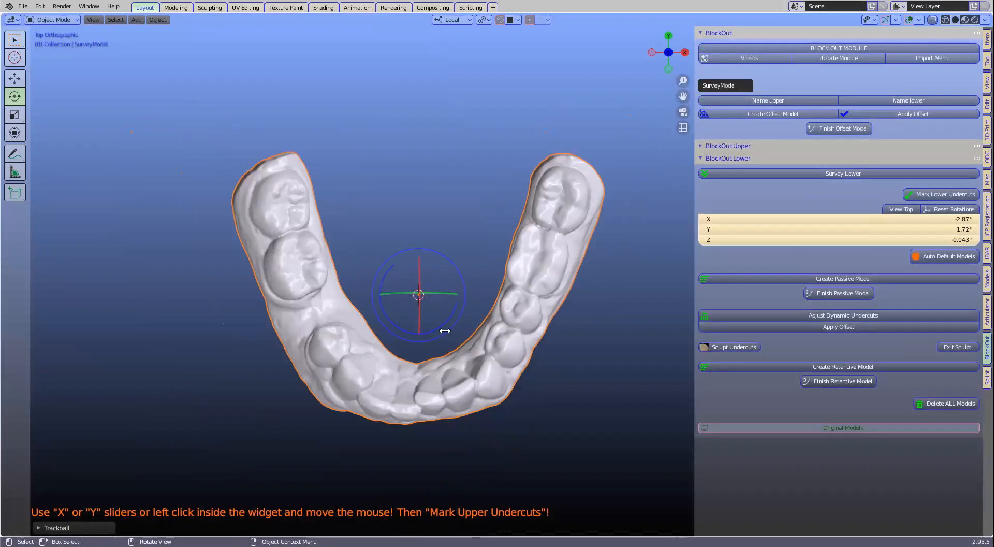
{"action": "left_click_drag", "start_coordinate": [433, 313], "coordinate": [435, 309]}
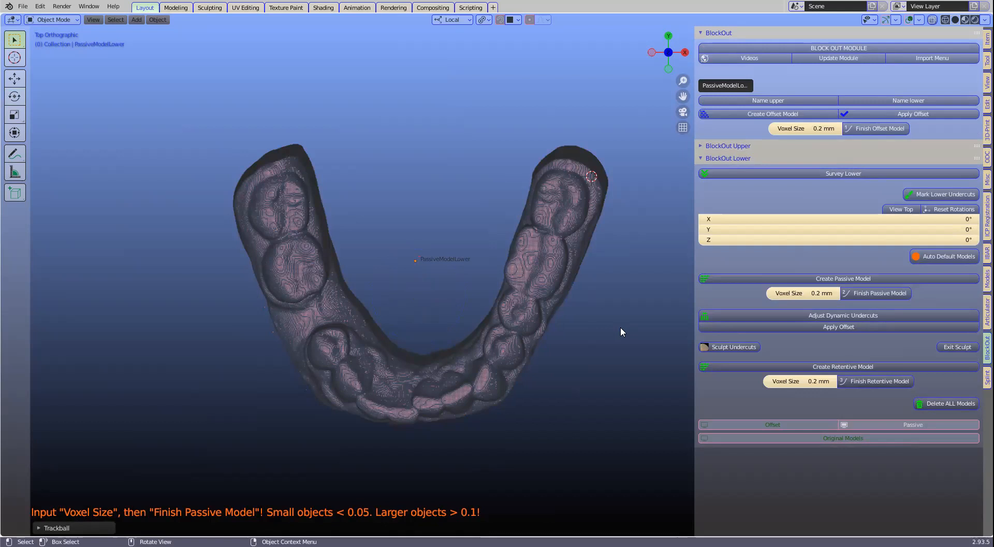
Step: Finish the lower passive model with a voxel size of 0.2 mm and apply a -0.2 mm dynamic undercut offset
{"action": "left_click", "coordinate": [878, 294]}
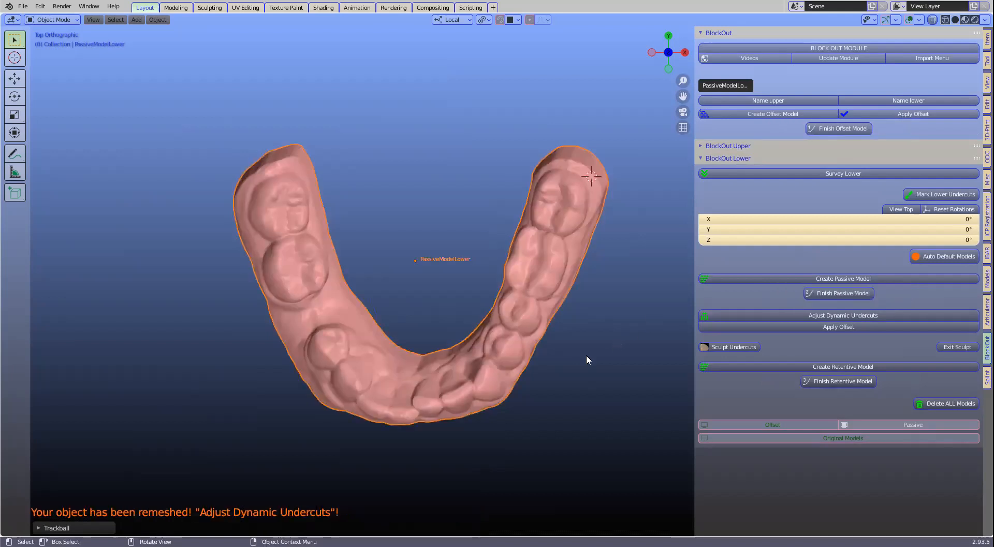
{"action": "middle_click_drag", "start_coordinate": [595, 372], "coordinate": [616, 312]}
{"action": "left_click", "coordinate": [844, 315]}
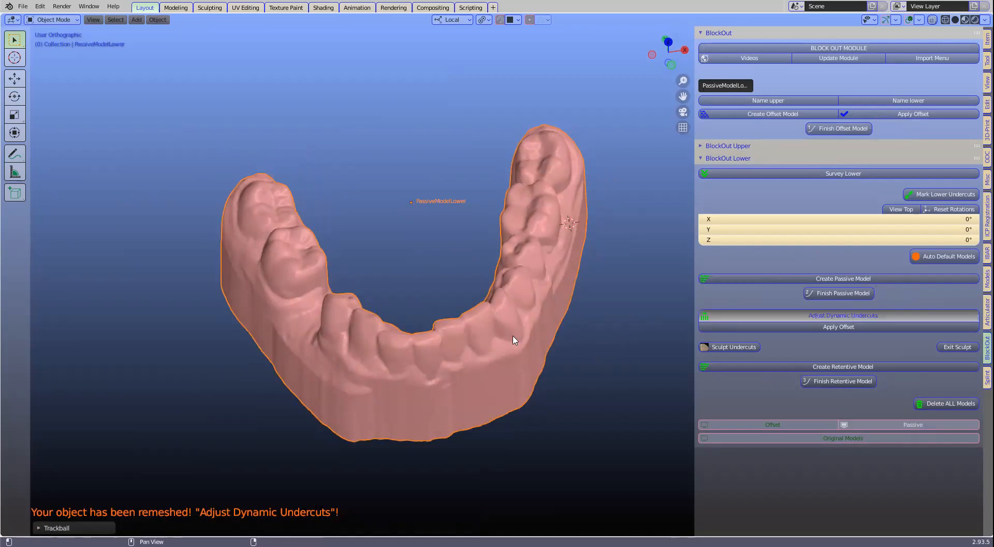
{"action": "middle_click_drag", "start_coordinate": [292, 318], "coordinate": [336, 308]}
{"action": "scroll", "coordinate": [337, 310], "scroll_direction": "up", "scroll_amount": 2}
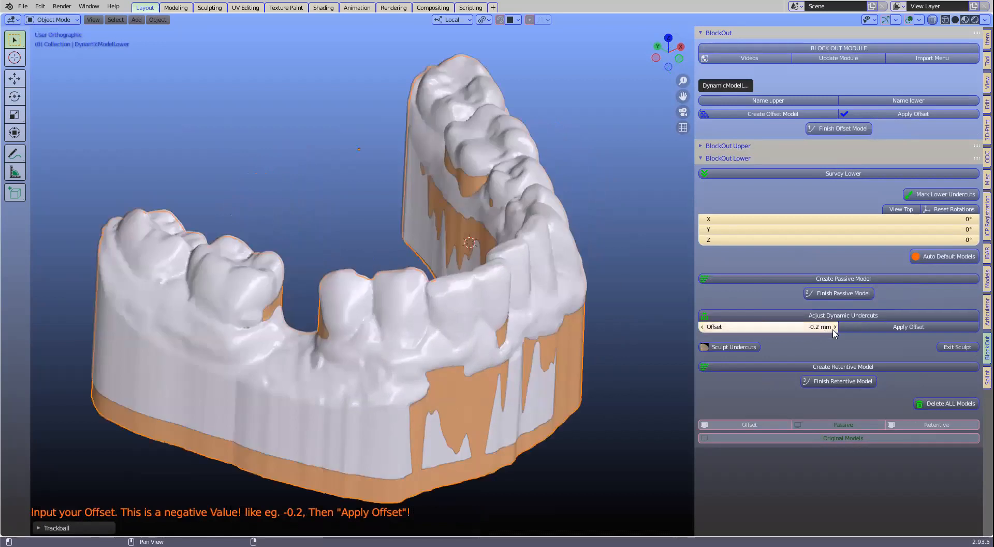
{"action": "middle_click_drag", "start_coordinate": [402, 360], "coordinate": [399, 360]}
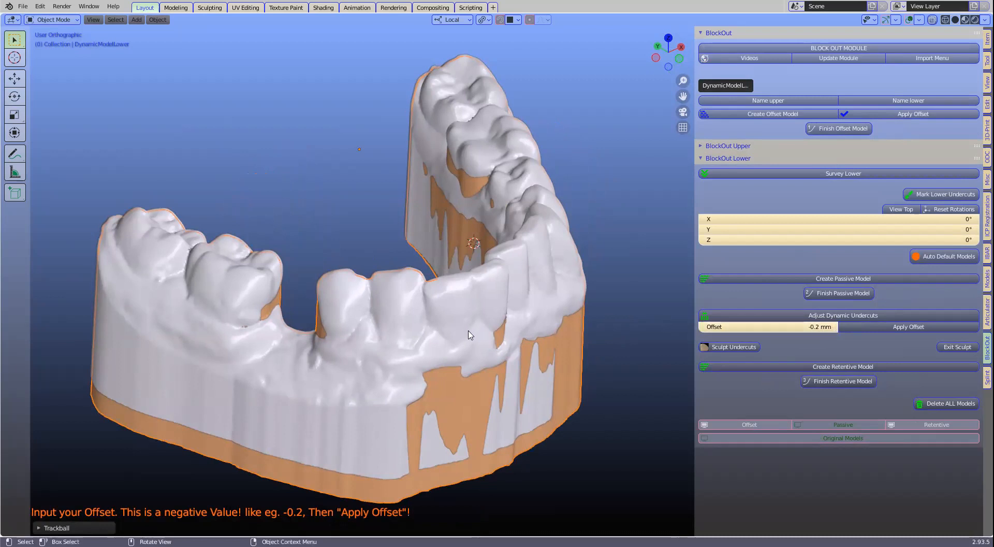
{"action": "left_click", "coordinate": [885, 329]}
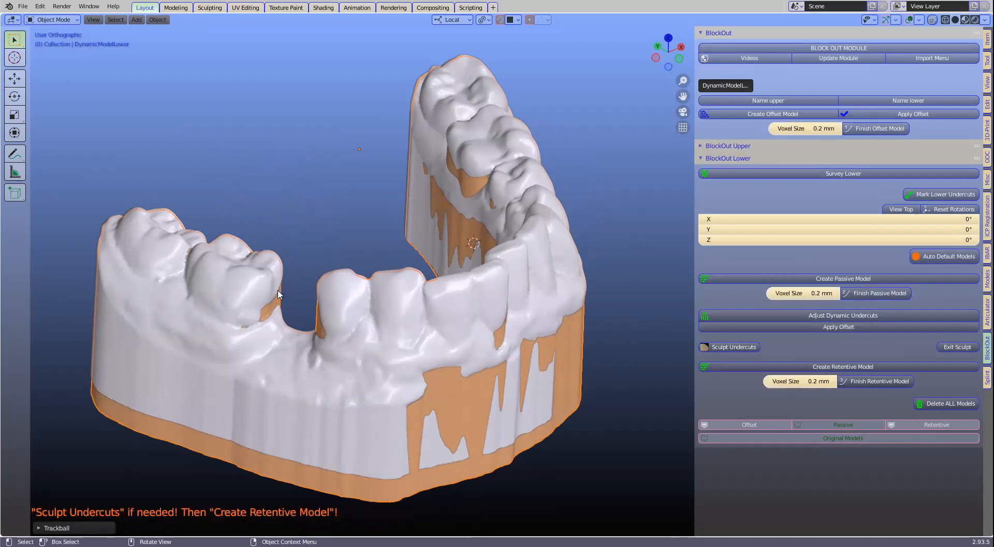
Step: Start sculpting the lower undercuts and build up the undercut area on the molar beside the gap with the Blob brush in add mode
{"action": "left_click", "coordinate": [712, 346]}
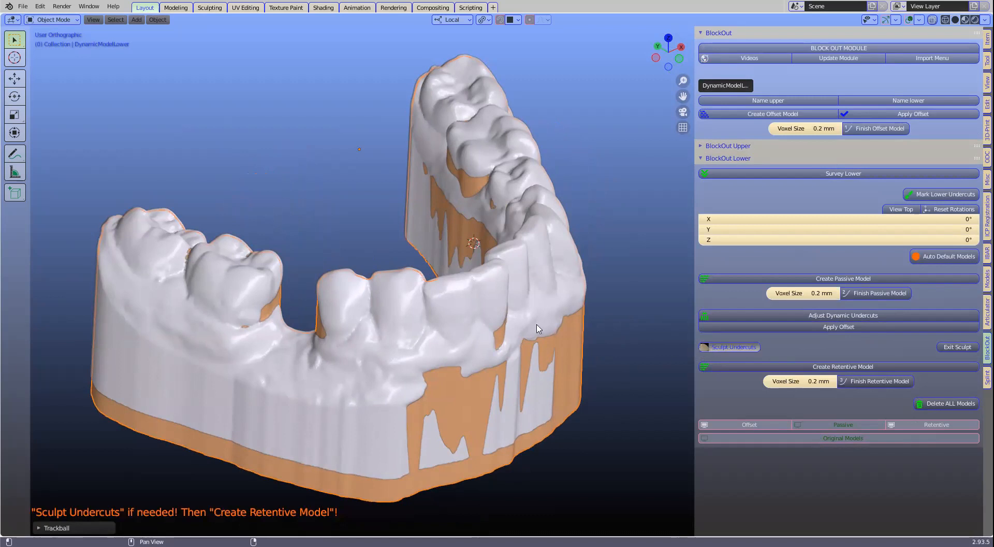
{"action": "mouse_move", "coordinate": [267, 324]}
{"action": "middle_mouse_down"}
{"action": "mouse_move", "coordinate": [226, 324]}
{"action": "mouse_move", "coordinate": [537, 313]}
{"action": "mouse_move", "coordinate": [528, 306]}
{"action": "middle_mouse_up"}
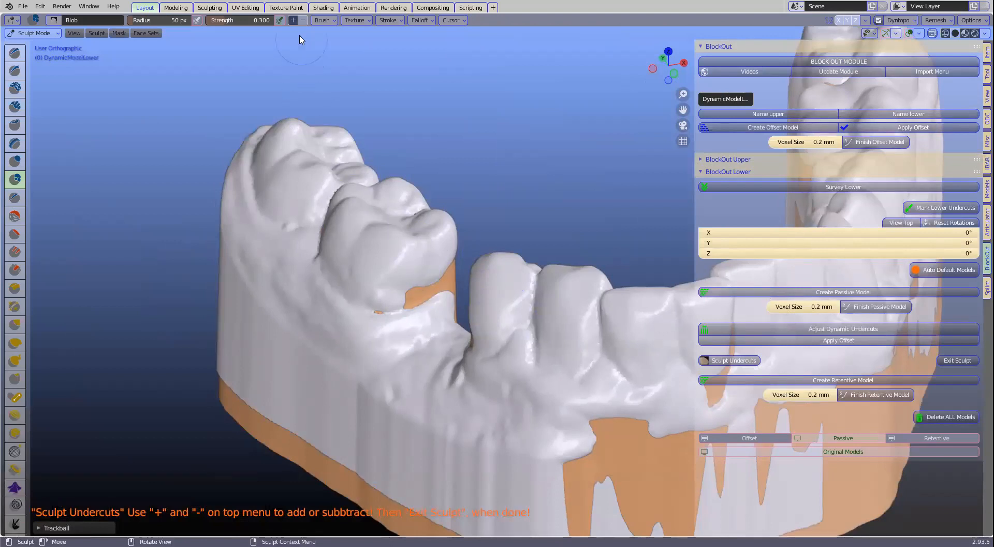
{"action": "left_click", "coordinate": [291, 19]}
{"action": "mouse_move", "coordinate": [435, 281]}
{"action": "left_mouse_down"}
{"action": "mouse_move", "coordinate": [426, 274]}
{"action": "mouse_move", "coordinate": [410, 290]}
{"action": "mouse_move", "coordinate": [432, 299]}
{"action": "mouse_move", "coordinate": [434, 277]}
{"action": "mouse_move", "coordinate": [422, 293]}
{"action": "mouse_move", "coordinate": [399, 290]}
{"action": "mouse_move", "coordinate": [403, 308]}
{"action": "mouse_move", "coordinate": [428, 312]}
{"action": "mouse_move", "coordinate": [448, 266]}
{"action": "left_mouse_up"}
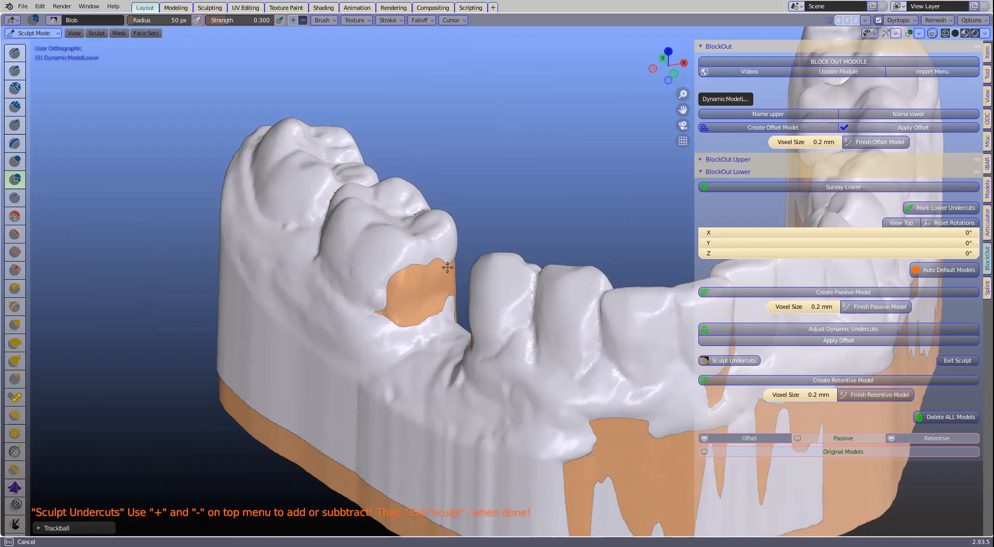
{"action": "left_click_drag", "start_coordinate": [432, 303], "coordinate": [435, 307]}
{"action": "mouse_move", "coordinate": [455, 333]}
{"action": "middle_mouse_down"}
{"action": "mouse_move", "coordinate": [557, 324]}
{"action": "mouse_move", "coordinate": [501, 260]}
{"action": "middle_mouse_up"}
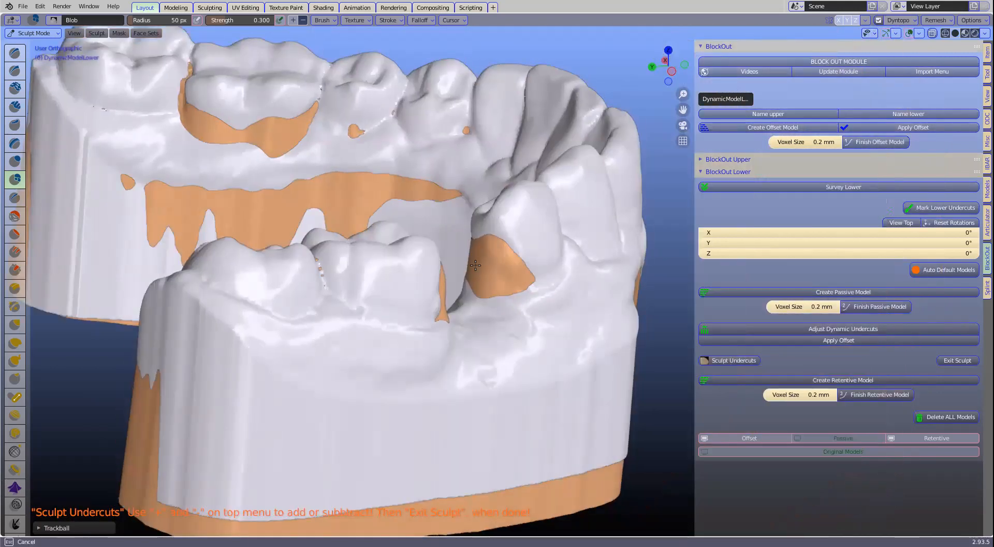
Step: Sculpt the undercut on the inner side of the opposite lower molar, filling its area beneath the crown
{"action": "mouse_move", "coordinate": [506, 288]}
{"action": "middle_mouse_down"}
{"action": "mouse_move", "coordinate": [386, 288]}
{"action": "mouse_move", "coordinate": [436, 263]}
{"action": "mouse_move", "coordinate": [443, 288]}
{"action": "mouse_move", "coordinate": [528, 304]}
{"action": "mouse_move", "coordinate": [515, 249]}
{"action": "mouse_move", "coordinate": [514, 273]}
{"action": "mouse_move", "coordinate": [397, 271]}
{"action": "mouse_move", "coordinate": [429, 279]}
{"action": "mouse_move", "coordinate": [414, 289]}
{"action": "mouse_move", "coordinate": [486, 298]}
{"action": "mouse_move", "coordinate": [188, 298]}
{"action": "mouse_move", "coordinate": [413, 272]}
{"action": "mouse_move", "coordinate": [348, 259]}
{"action": "mouse_move", "coordinate": [394, 295]}
{"action": "mouse_move", "coordinate": [622, 380]}
{"action": "middle_mouse_up"}
{"action": "scroll", "coordinate": [469, 285], "scroll_direction": "up", "scroll_amount": 1}
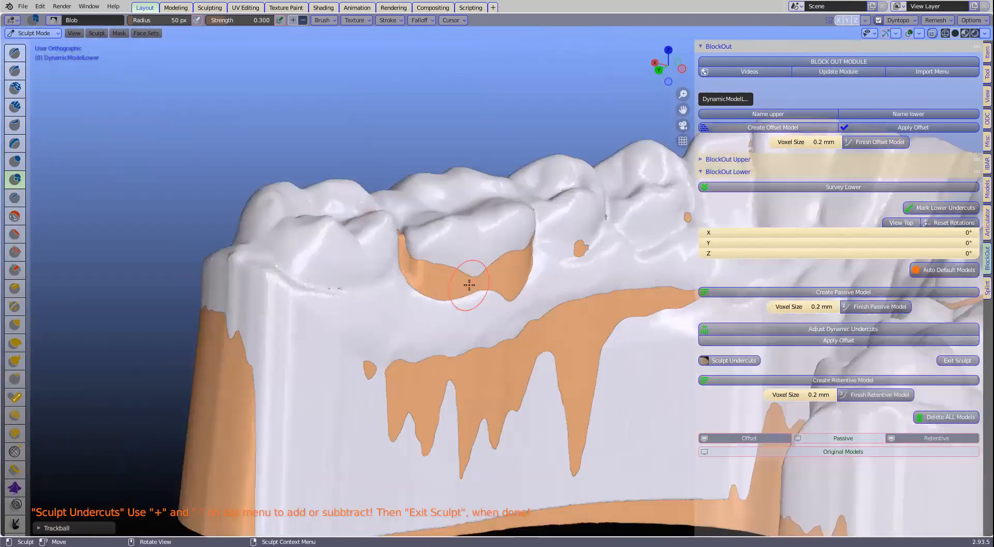
{"action": "scroll", "coordinate": [500, 253], "scroll_direction": "up", "scroll_amount": 2}
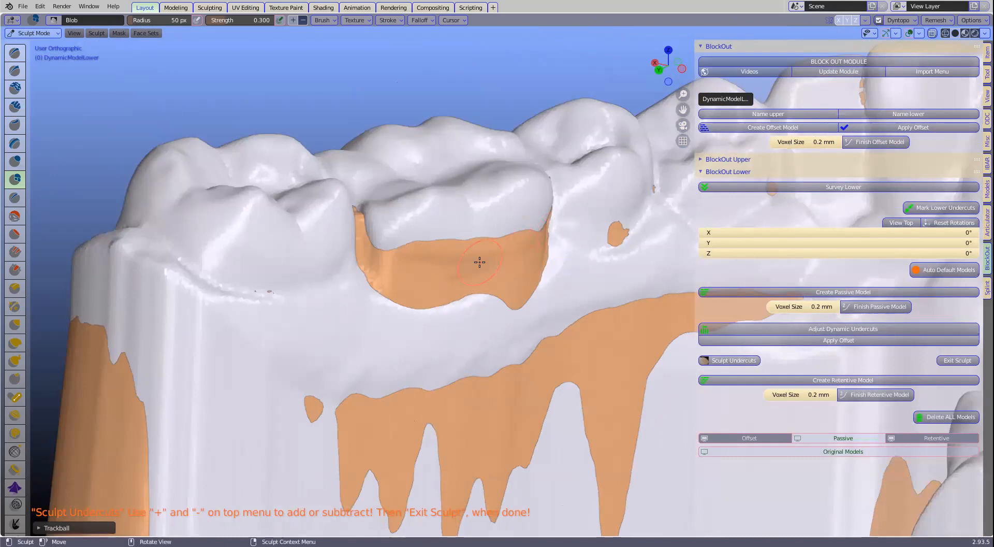
{"action": "scroll", "coordinate": [411, 266], "scroll_direction": "down", "scroll_amount": 2}
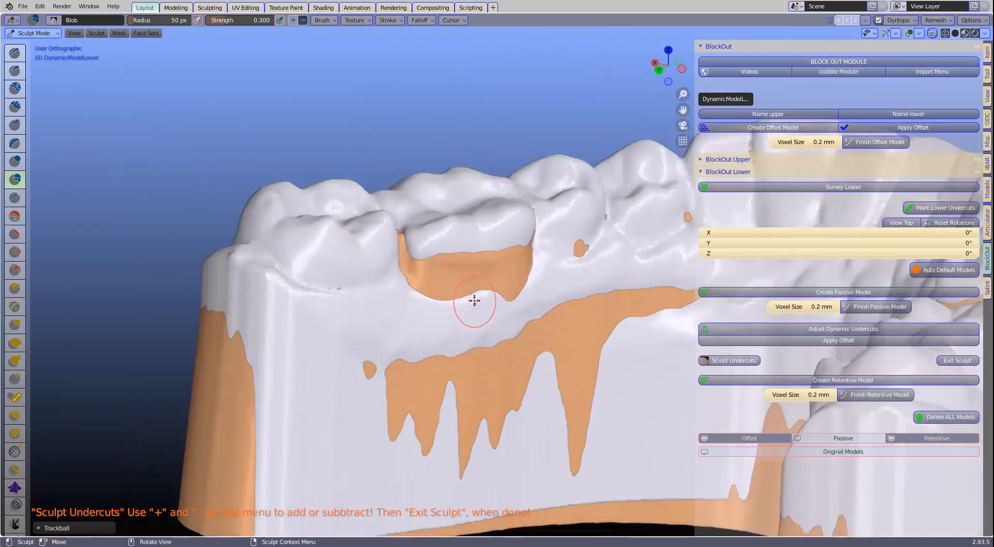
{"action": "scroll", "coordinate": [477, 306], "scroll_direction": "down", "scroll_amount": 1}
Step: Sculpt the small undercut between the lower front teeth near the gum line and check the whole arch
{"action": "mouse_move", "coordinate": [588, 305]}
{"action": "middle_mouse_down"}
{"action": "mouse_move", "coordinate": [429, 299]}
{"action": "mouse_move", "coordinate": [353, 338]}
{"action": "mouse_move", "coordinate": [514, 288]}
{"action": "middle_mouse_up"}
{"action": "scroll", "coordinate": [486, 333], "scroll_direction": "up", "scroll_amount": 2}
{"action": "mouse_move", "coordinate": [476, 355]}
{"action": "left_mouse_down"}
{"action": "mouse_move", "coordinate": [488, 353]}
{"action": "mouse_move", "coordinate": [467, 384]}
{"action": "mouse_move", "coordinate": [476, 355]}
{"action": "left_mouse_up"}
{"action": "scroll", "coordinate": [483, 356], "scroll_direction": "down", "scroll_amount": 3}
{"action": "scroll", "coordinate": [497, 348], "scroll_direction": "up", "scroll_amount": 2}
{"action": "scroll", "coordinate": [497, 349], "scroll_direction": "up", "scroll_amount": 1}
{"action": "scroll", "coordinate": [520, 337], "scroll_direction": "down", "scroll_amount": 4}
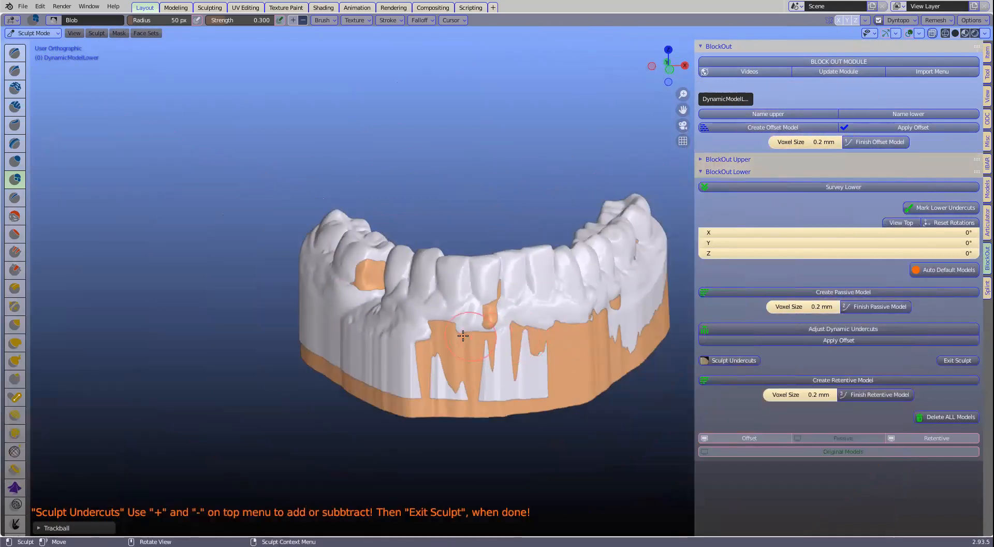
{"action": "middle_click_drag", "start_coordinate": [462, 335], "coordinate": [484, 345]}
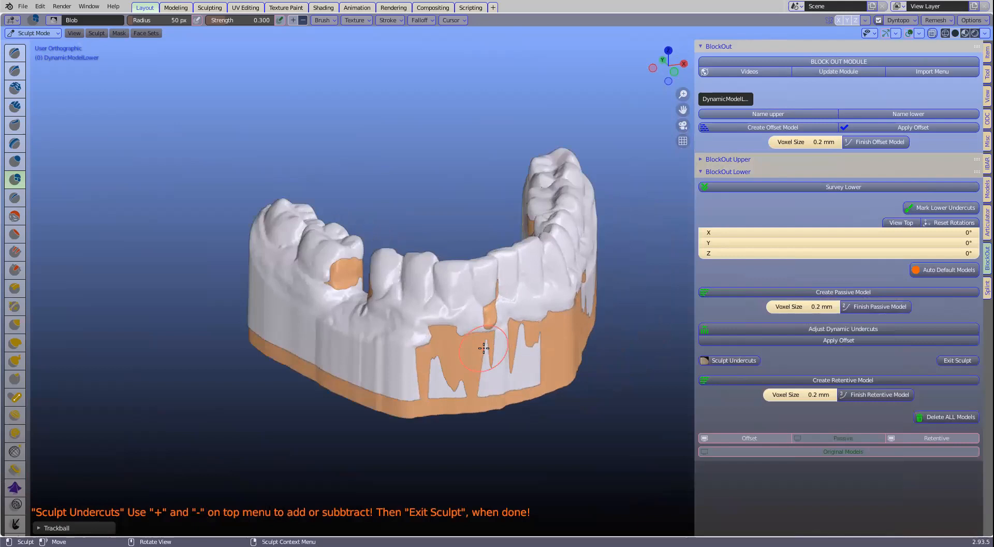
Step: Exit undercut sculpting, create the lower retentive model and finish it with a voxel size of 0.2 mm
{"action": "left_click", "coordinate": [956, 359]}
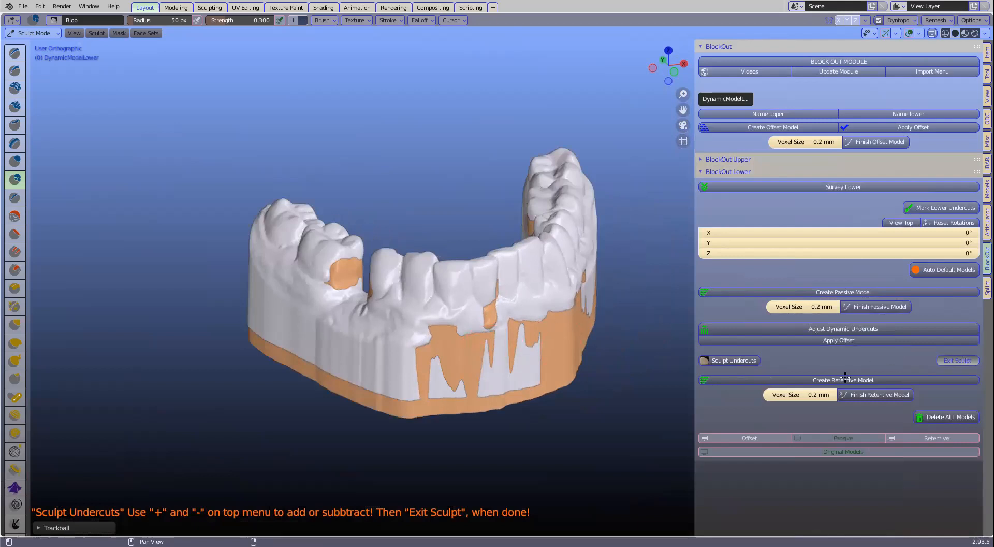
{"action": "left_click", "coordinate": [942, 361]}
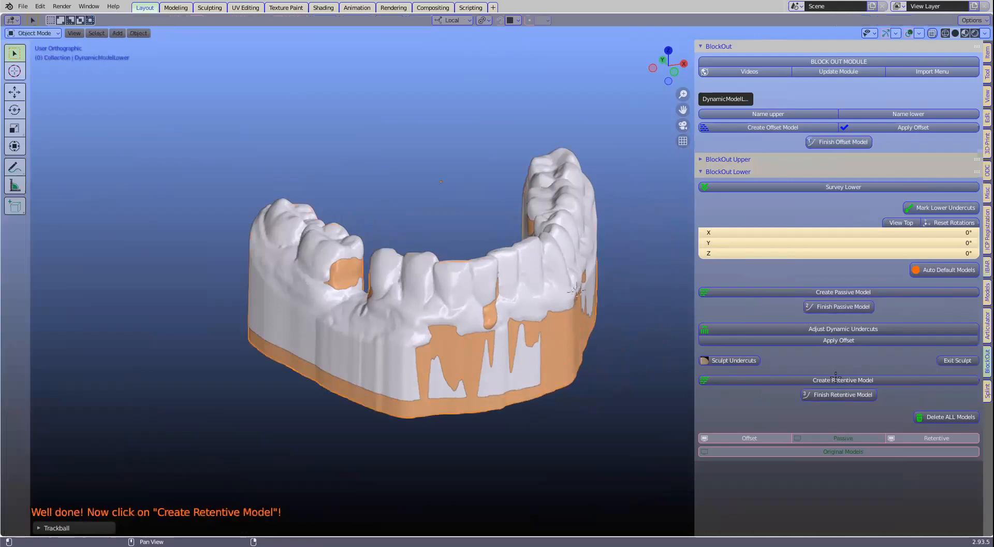
{"action": "left_click", "coordinate": [846, 379]}
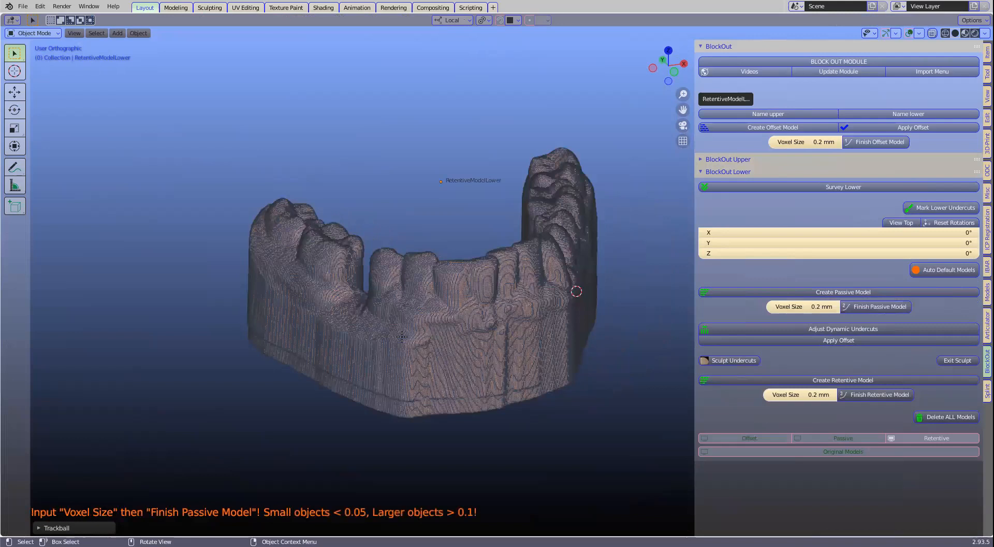
{"action": "scroll", "coordinate": [383, 339], "scroll_direction": "up", "scroll_amount": 1}
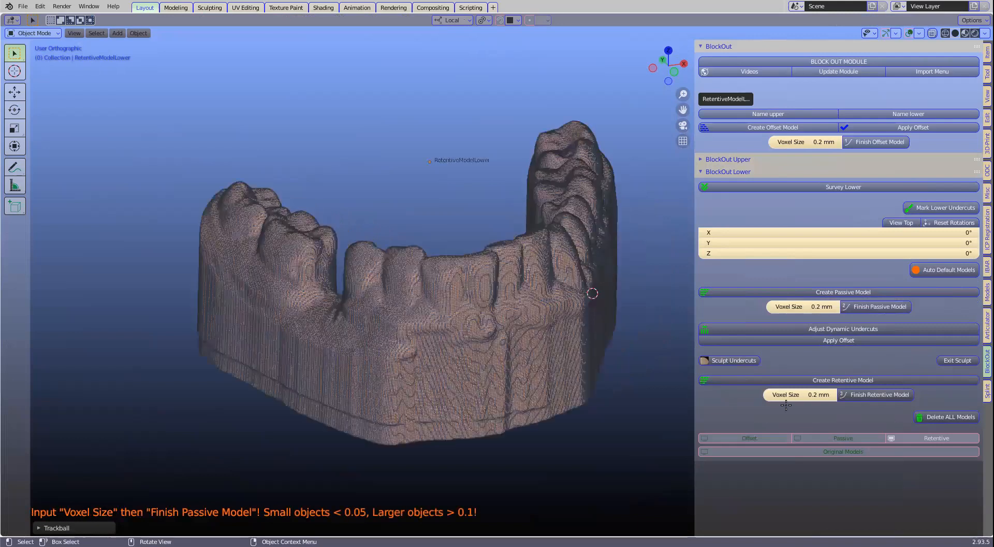
{"action": "left_click", "coordinate": [874, 396]}
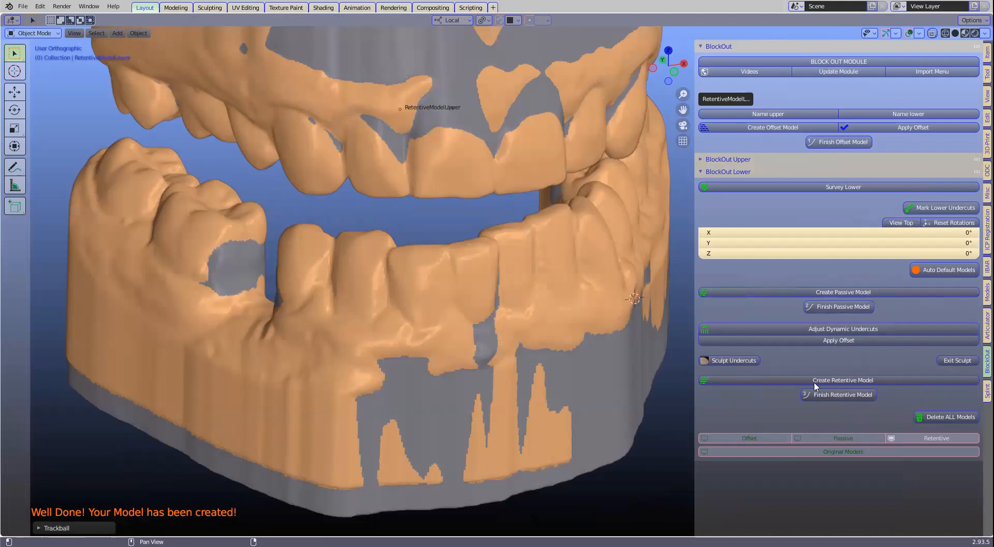
Step: Save the scene with both retentive models under the new file name nfgngf
{"action": "scroll", "coordinate": [483, 340], "scroll_direction": "down", "scroll_amount": 5}
{"action": "middle_click_drag", "start_coordinate": [482, 340], "coordinate": [590, 358]}
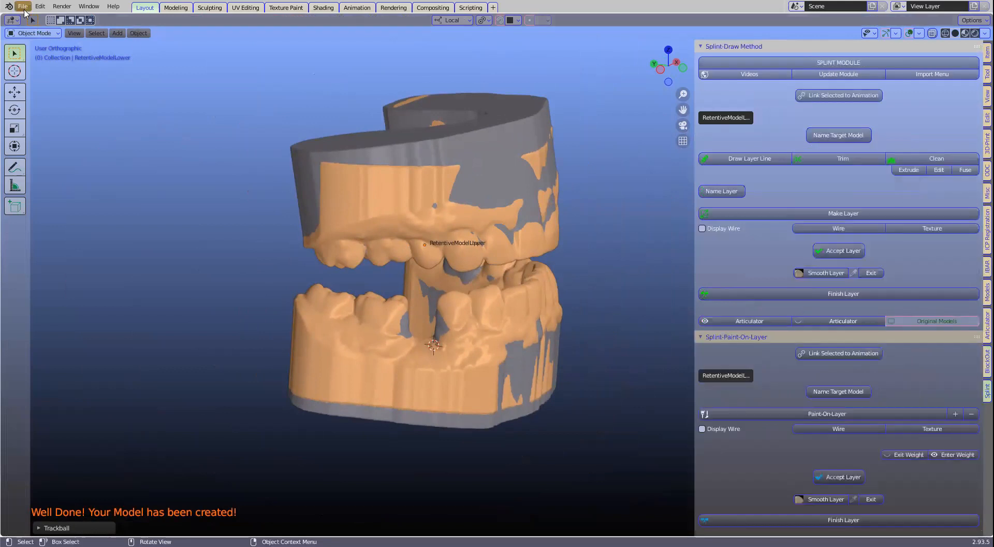
{"action": "left_click", "coordinate": [22, 6]}
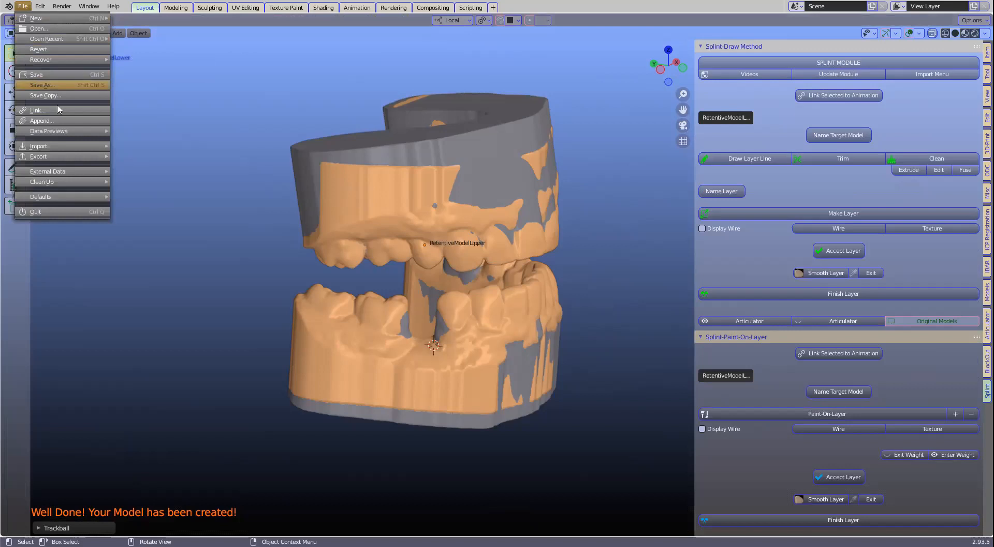
{"action": "left_click", "coordinate": [38, 85]}
{"action": "type", "text": "nfgngf"}
{"action": "left_click", "coordinate": [718, 416]}
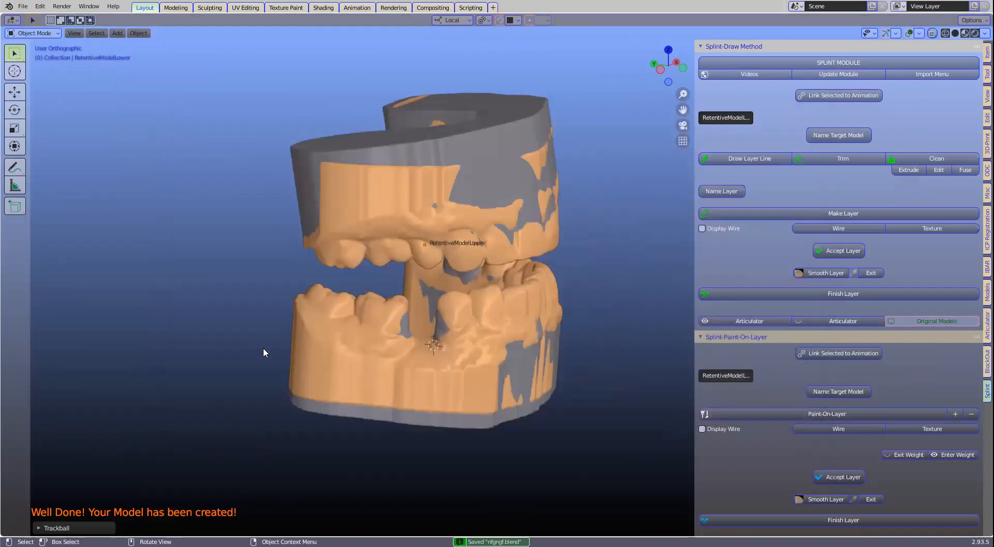
Step: Select the lower retentive model and name it as the target model for the splint
{"action": "middle_click_drag", "start_coordinate": [291, 346], "coordinate": [305, 336]}
{"action": "scroll", "coordinate": [306, 340], "scroll_direction": "up", "scroll_amount": 3}
{"action": "middle_click_drag", "start_coordinate": [426, 294], "coordinate": [435, 258]}
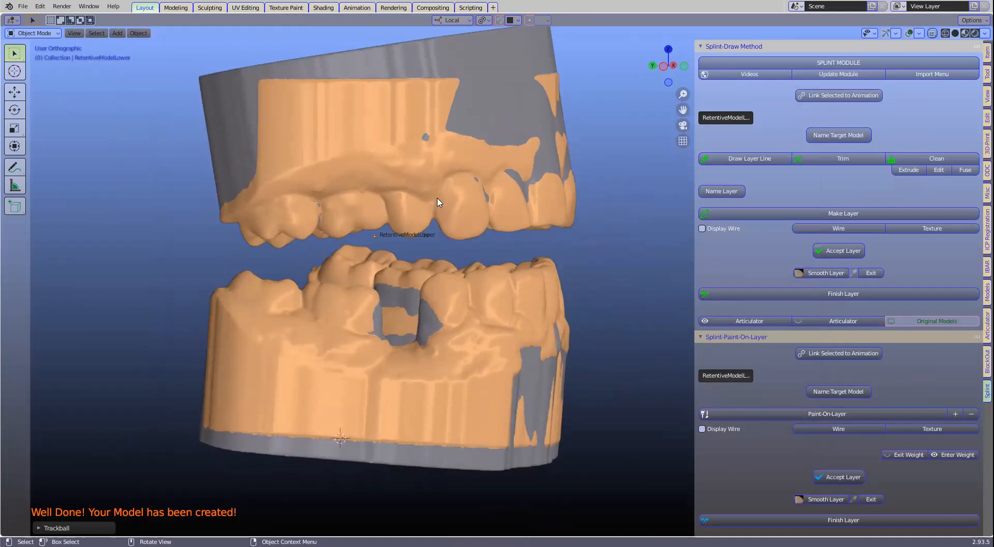
{"action": "middle_click_drag", "start_coordinate": [334, 344], "coordinate": [337, 322]}
{"action": "left_click", "coordinate": [268, 302]}
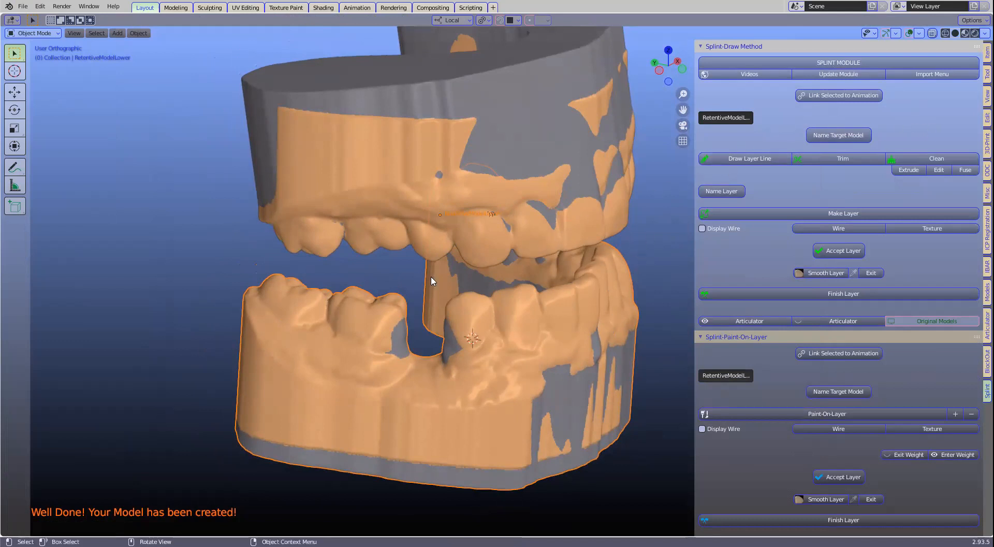
{"action": "left_click", "coordinate": [838, 135]}
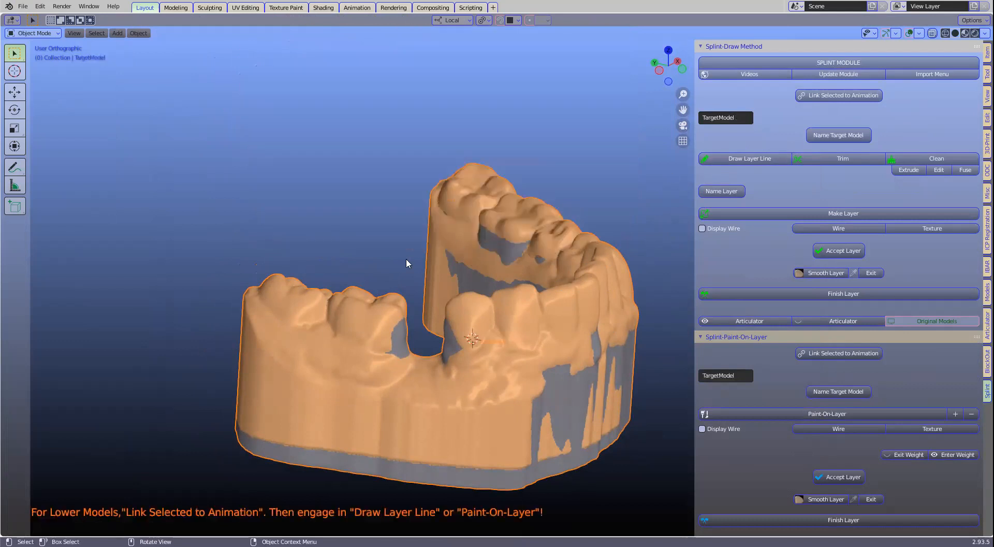
Step: Place the 3D cursor behind the last lower molar, start a layer line there and move its end point to the molar's outer gum margin
{"action": "right_click", "coordinate": [262, 303], "text": "shift"}
{"action": "middle_click_drag", "start_coordinate": [355, 317], "coordinate": [344, 303], "text": "shift"}
{"action": "left_click", "coordinate": [743, 158]}
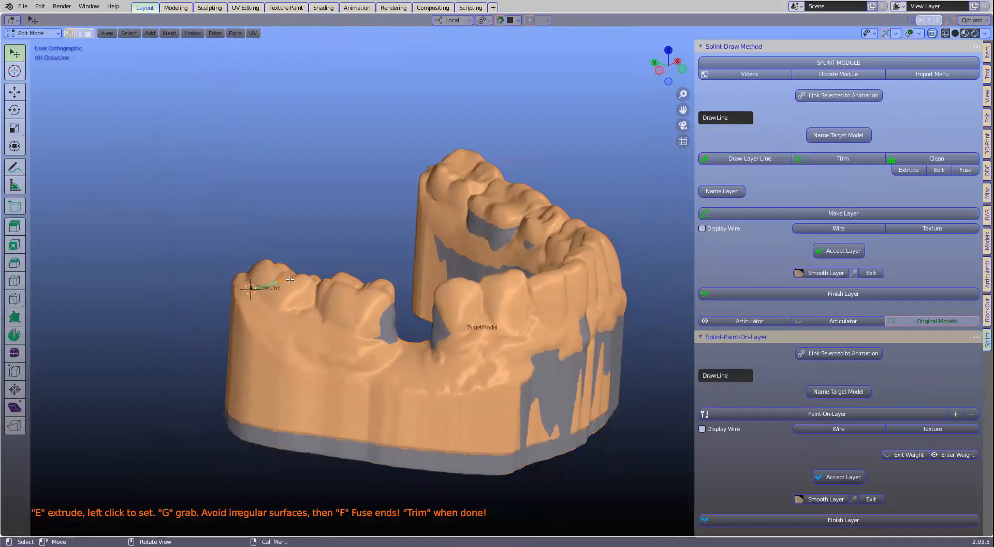
{"action": "key", "text": "g"}
{"action": "left_click", "coordinate": [280, 306]}
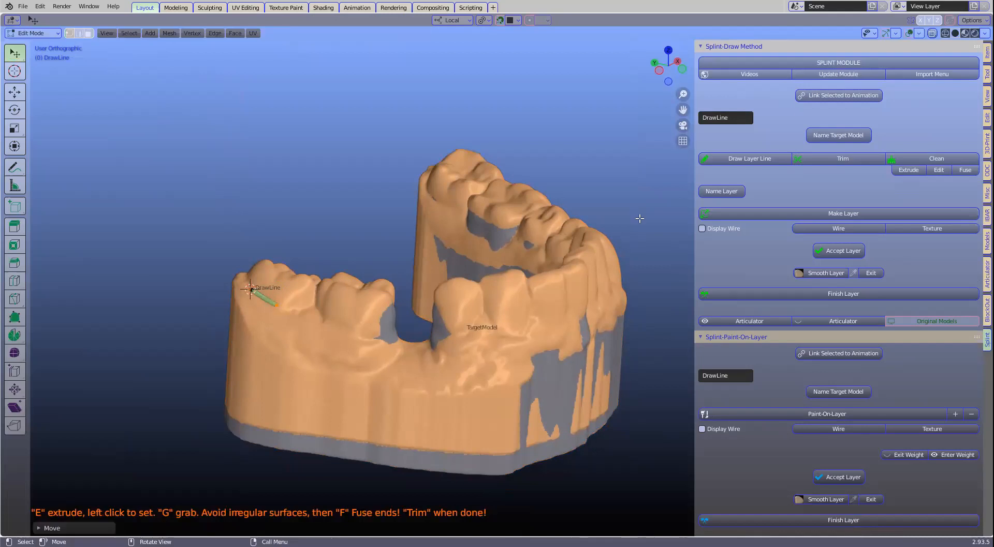
Step: Extrude the layer line along the outer gum margin of the molars, across the gap and up onto the adjacent premolar
{"action": "left_click", "coordinate": [908, 170]}
{"action": "left_click", "coordinate": [310, 327]}
{"action": "left_click", "coordinate": [344, 339]}
{"action": "left_click", "coordinate": [378, 350]}
{"action": "left_click", "coordinate": [402, 354]}
{"action": "left_click", "coordinate": [422, 353]}
{"action": "left_click", "coordinate": [439, 351]}
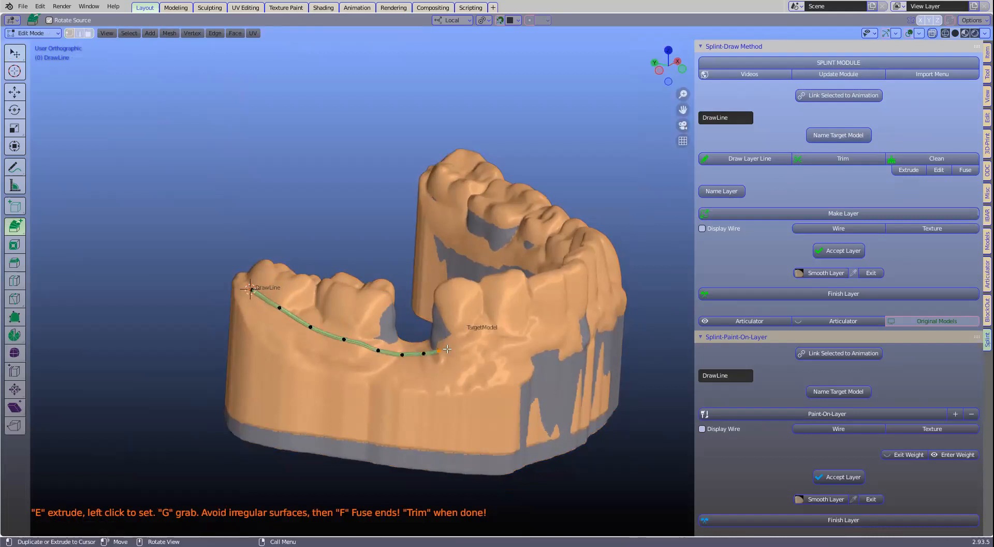
{"action": "left_click", "coordinate": [473, 323]}
{"action": "left_click", "coordinate": [481, 306]}
Step: Continue the layer line along the inner side of the front teeth to the opposite canine region
{"action": "middle_click_drag", "start_coordinate": [443, 291], "coordinate": [517, 300]}
{"action": "left_click", "coordinate": [456, 301], "text": "ctrl"}
{"action": "left_click", "coordinate": [441, 299], "text": "ctrl"}
{"action": "left_click", "coordinate": [429, 299], "text": "ctrl"}
{"action": "left_click", "coordinate": [407, 301], "text": "ctrl"}
{"action": "left_click", "coordinate": [389, 304], "text": "ctrl"}
{"action": "middle_click_drag", "start_coordinate": [352, 319], "coordinate": [294, 313]}
{"action": "left_click", "coordinate": [372, 308]}
{"action": "left_click", "coordinate": [341, 311], "text": "ctrl"}
{"action": "left_click", "coordinate": [321, 311], "text": "ctrl"}
{"action": "left_click", "coordinate": [310, 310], "text": "ctrl"}
{"action": "left_click", "coordinate": [297, 305], "text": "ctrl"}
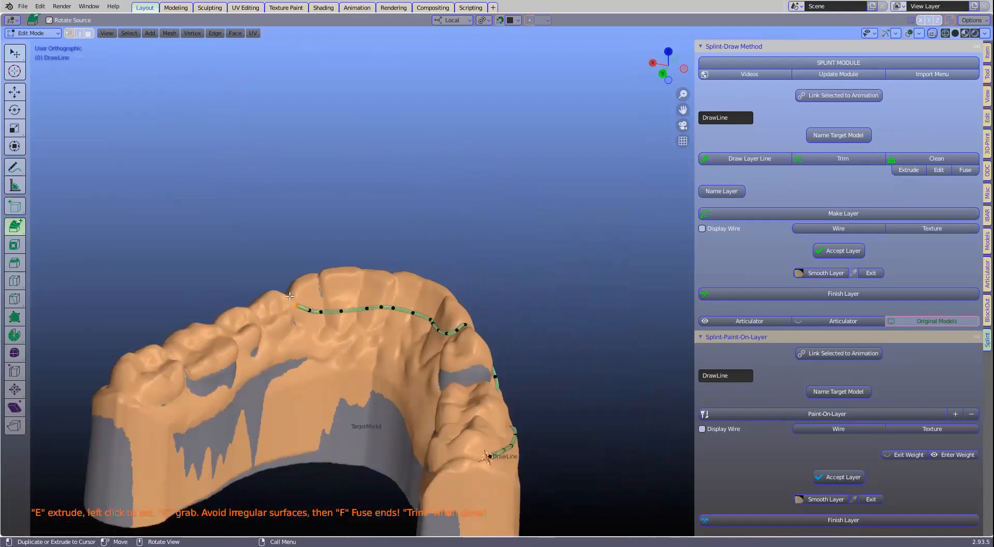
Step: Bring the layer line over to the outer side and continue it below the premolars and molars to the last molar
{"action": "middle_click_drag", "start_coordinate": [290, 295], "coordinate": [290, 299]}
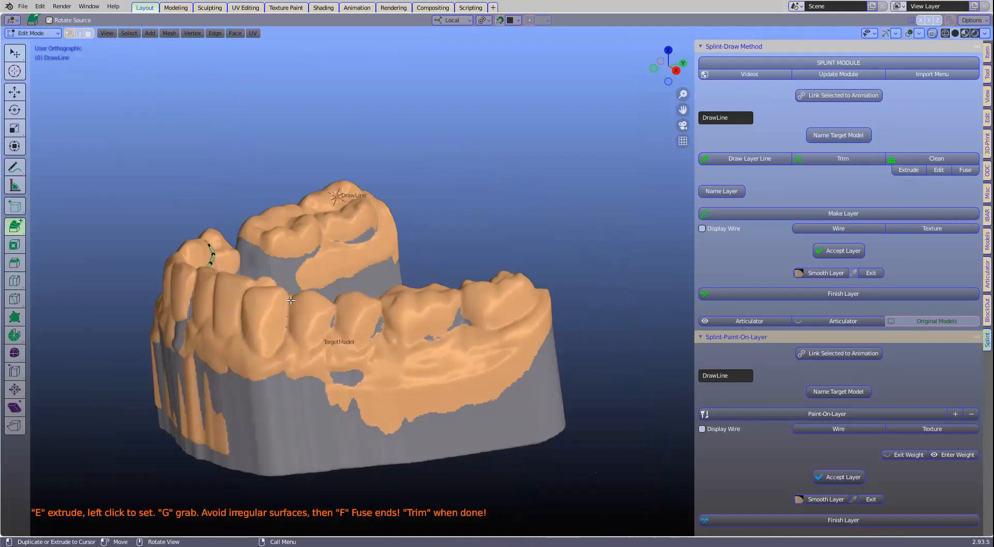
{"action": "left_click", "coordinate": [289, 321], "text": "ctrl"}
{"action": "left_click", "coordinate": [296, 341], "text": "ctrl"}
{"action": "left_click", "coordinate": [310, 355], "text": "ctrl"}
{"action": "left_click", "coordinate": [339, 359], "text": "ctrl"}
{"action": "left_click", "coordinate": [408, 359], "text": "ctrl"}
{"action": "left_click", "coordinate": [444, 355], "text": "ctrl"}
{"action": "left_click", "coordinate": [478, 347], "text": "ctrl"}
{"action": "left_click", "coordinate": [512, 335], "text": "ctrl"}
{"action": "left_click", "coordinate": [536, 318], "text": "ctrl"}
Step: Route the layer line behind the last molar and forward along the inner side of the back teeth
{"action": "middle_click_drag", "start_coordinate": [531, 301], "coordinate": [238, 356]}
{"action": "left_click", "coordinate": [248, 365]}
{"action": "left_click", "coordinate": [279, 362]}
{"action": "left_click", "coordinate": [312, 348]}
{"action": "left_click", "coordinate": [347, 330]}
{"action": "left_click", "coordinate": [373, 310]}
{"action": "left_click", "coordinate": [412, 291]}
{"action": "left_click", "coordinate": [454, 286]}
Step: Continue the layer line along the inner gum surface behind the front teeth towards the gap side
{"action": "middle_click_drag", "start_coordinate": [448, 322], "coordinate": [397, 278]}
{"action": "scroll", "coordinate": [444, 285], "scroll_direction": "up", "scroll_amount": 1}
{"action": "left_click", "coordinate": [432, 271]}
{"action": "left_click", "coordinate": [470, 267]}
{"action": "left_click", "coordinate": [504, 266]}
{"action": "left_click", "coordinate": [533, 269]}
{"action": "left_click", "coordinate": [557, 278]}
{"action": "left_click", "coordinate": [578, 291]}
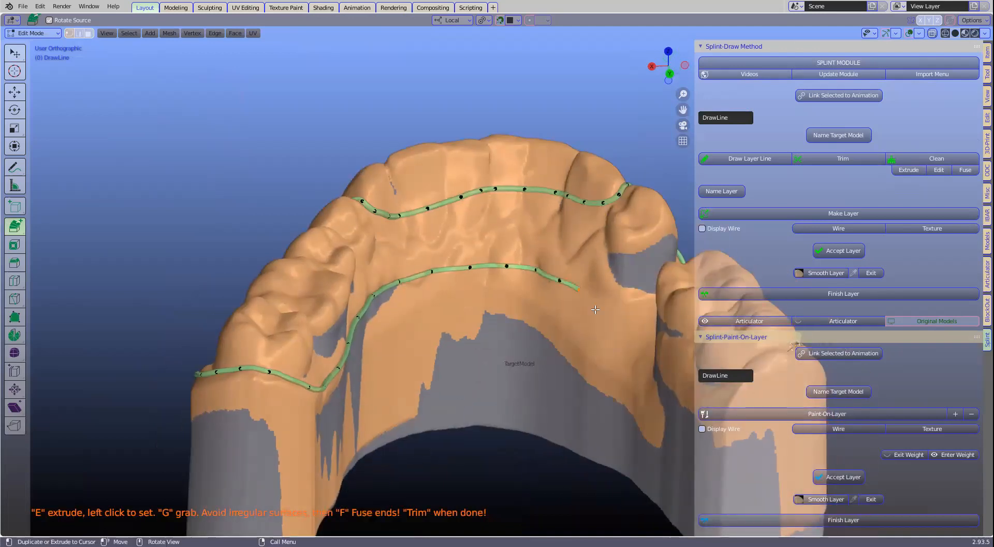
{"action": "left_click_drag", "start_coordinate": [591, 303], "coordinate": [596, 312]}
Step: Extend the layer line below the inner side of the molars around to its starting point, fuse the ends and trim the mesh
{"action": "middle_click_drag", "start_coordinate": [603, 330], "coordinate": [497, 318]}
{"action": "left_click", "coordinate": [498, 320]}
{"action": "left_click", "coordinate": [542, 322]}
{"action": "left_click", "coordinate": [593, 323]}
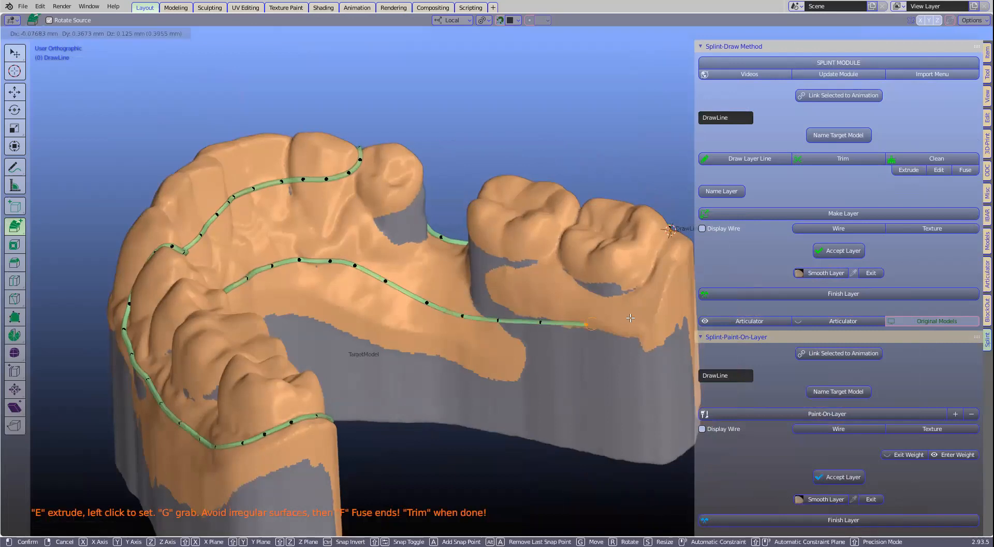
{"action": "left_click", "coordinate": [630, 315]}
{"action": "left_click", "coordinate": [651, 293]}
{"action": "left_click", "coordinate": [662, 267]}
{"action": "middle_click_drag", "start_coordinate": [485, 327], "coordinate": [61, 393]}
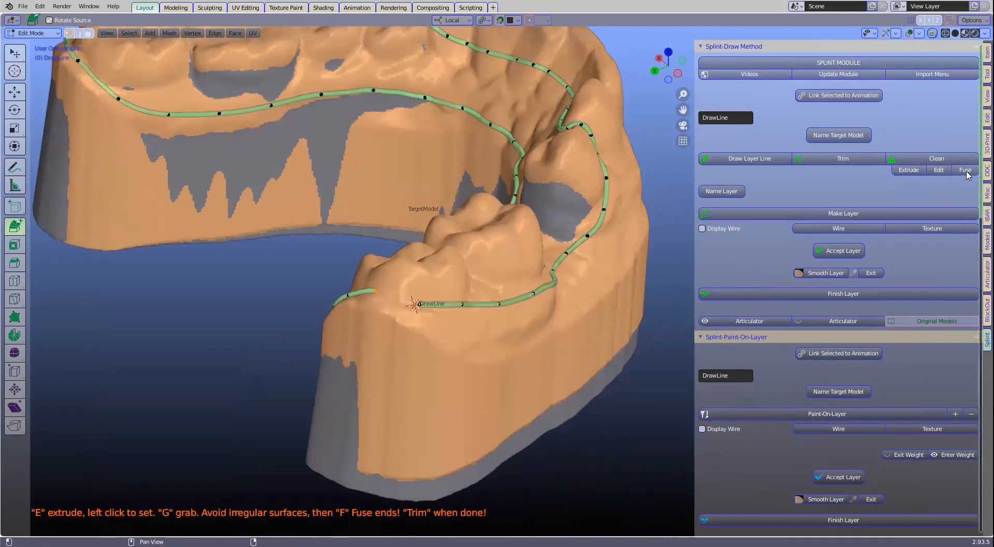
{"action": "left_click", "coordinate": [940, 172]}
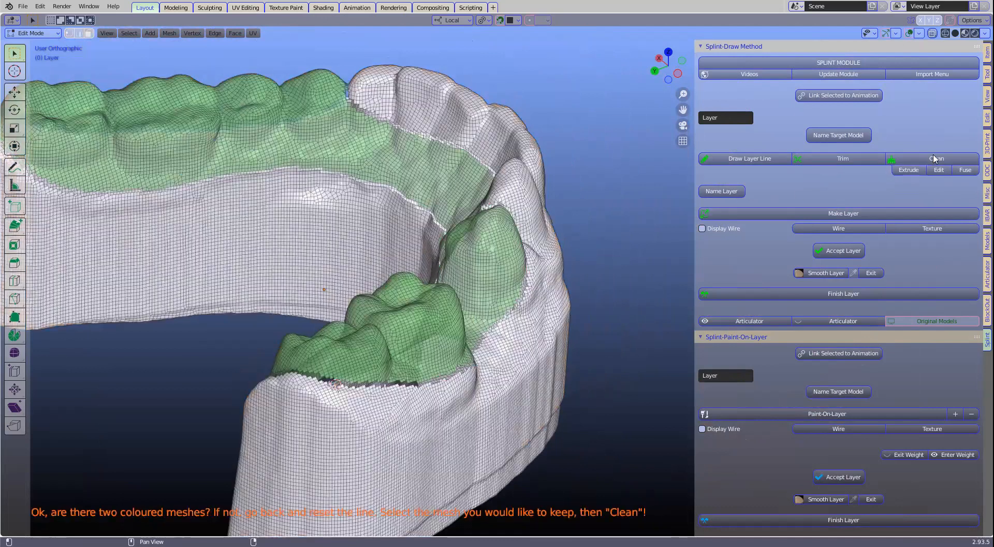
Step: Clean the trimmed mesh, keeping the selected tooth-covering part, and make the splint layer from it
{"action": "left_click", "coordinate": [933, 157]}
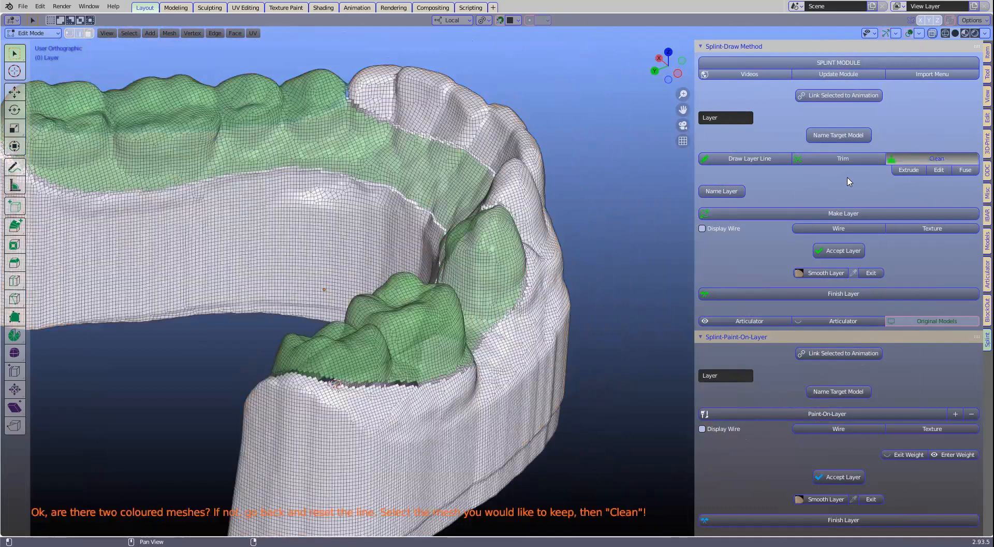
{"action": "left_click", "coordinate": [757, 215]}
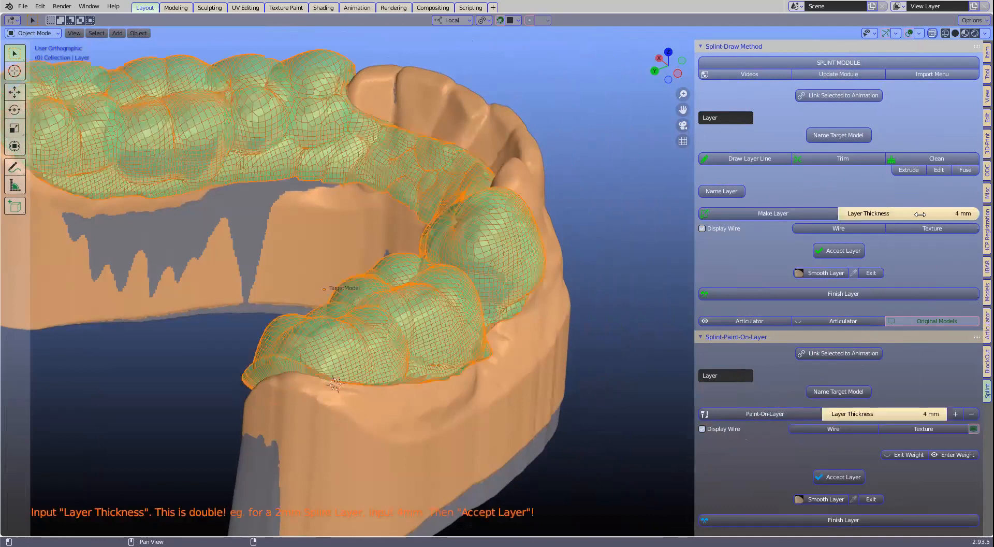
Step: Try a layer thickness of 3 mm and set it back to 4 mm
{"action": "left_click", "coordinate": [922, 214]}
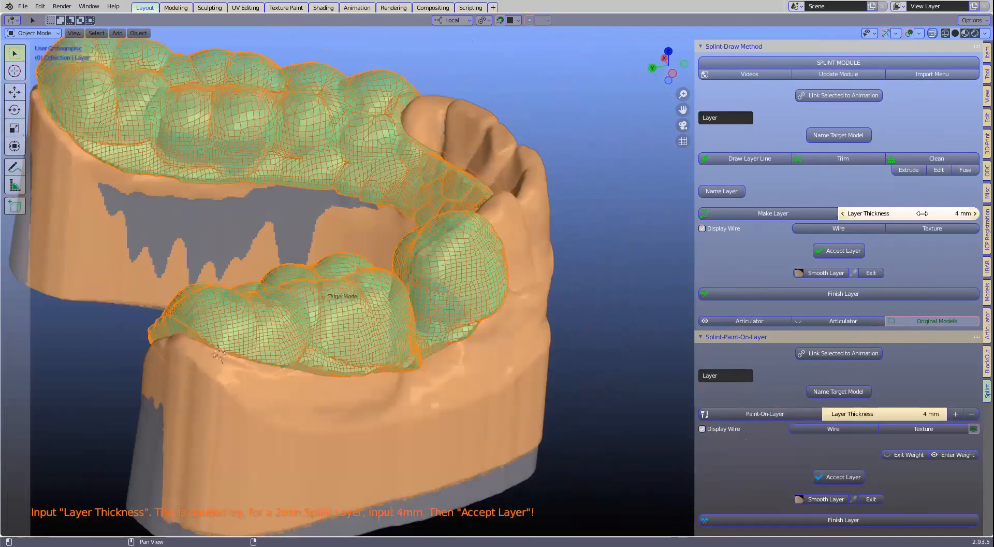
{"action": "left_click", "coordinate": [843, 213]}
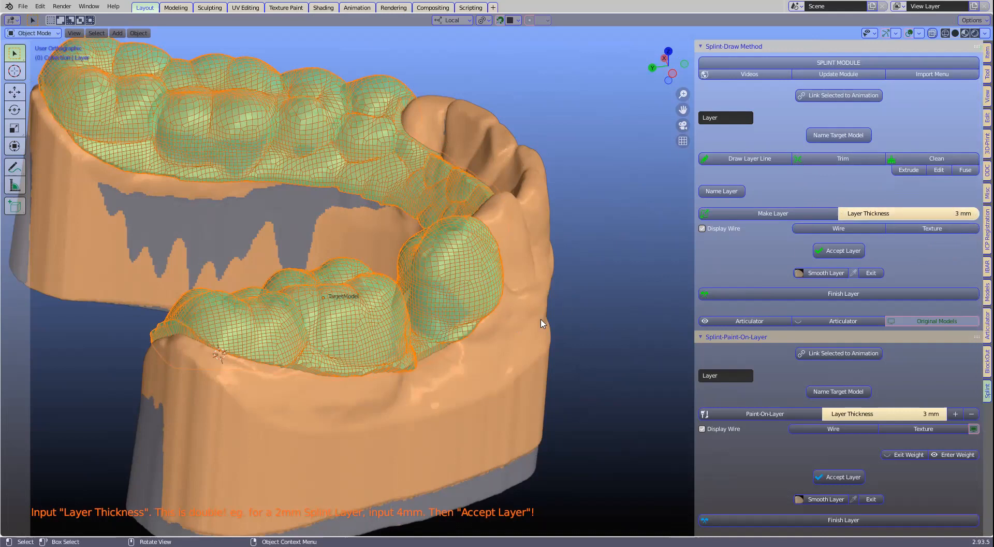
{"action": "left_click", "coordinate": [880, 214]}
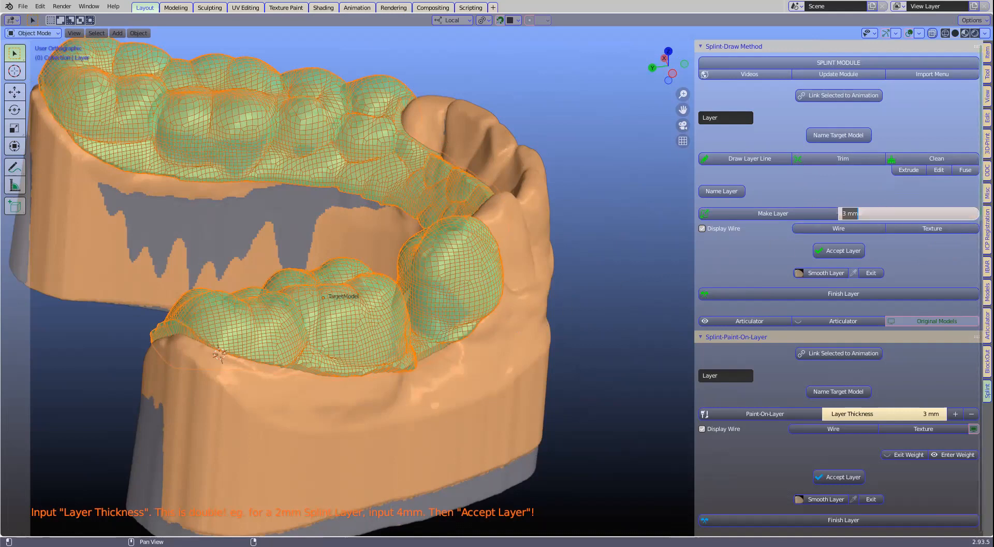
{"action": "key", "text": "BackSpace"}
{"action": "type", "text": "4"}
{"action": "key", "text": "Return"}
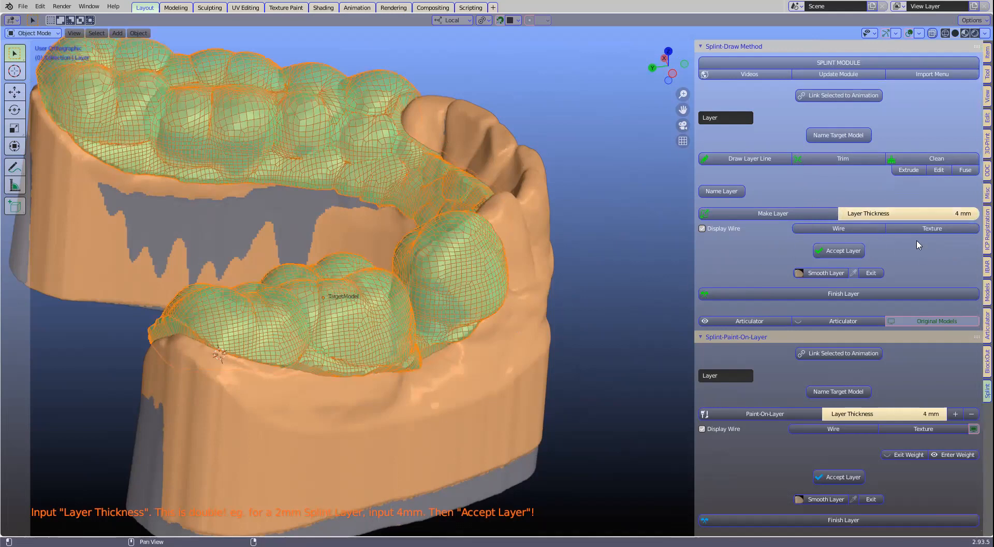
Step: Accept the 4 mm splint layer and finish it with a voxel size of 0.4 mm
{"action": "left_click", "coordinate": [839, 251]}
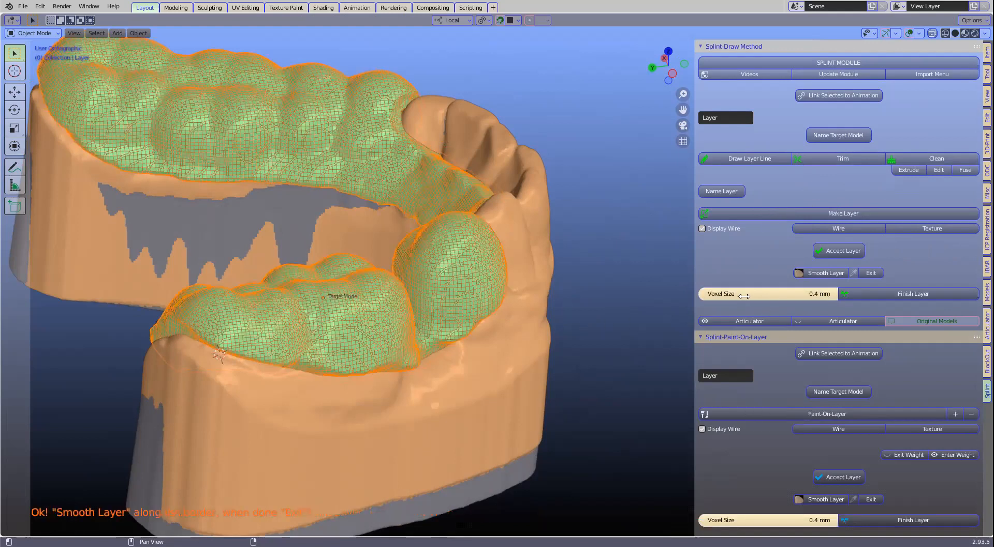
{"action": "left_click", "coordinate": [901, 295]}
{"action": "scroll", "coordinate": [479, 336], "scroll_direction": "down", "scroll_amount": 5}
{"action": "middle_click_drag", "start_coordinate": [404, 323], "coordinate": [360, 317]}
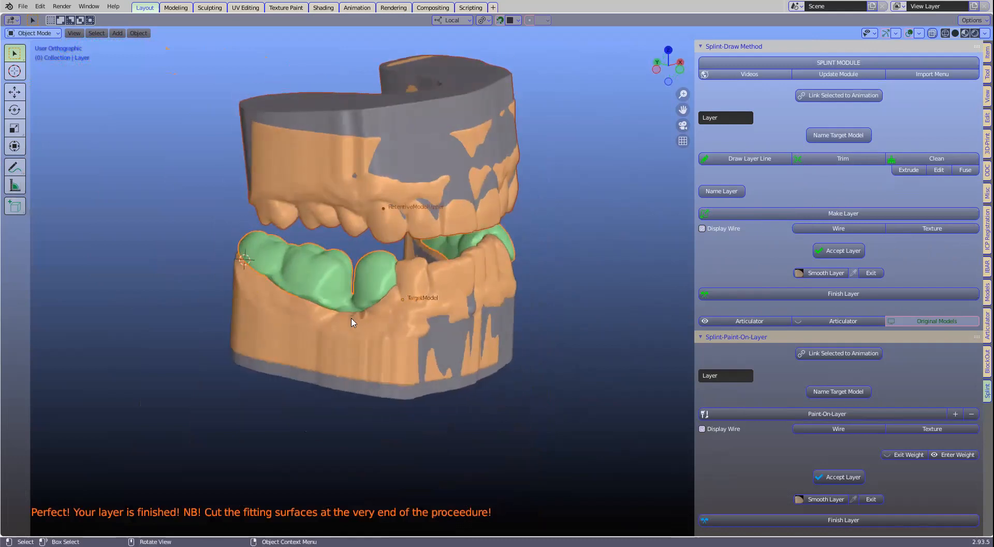
Step: Start a tube at the outer lower edge of the molar layer on TargetModel and shrink-wrap it to that model
{"action": "scroll", "coordinate": [351, 322], "scroll_direction": "up", "scroll_amount": 4}
{"action": "left_click", "coordinate": [285, 335]}
{"action": "right_click", "coordinate": [247, 317], "text": "shift"}
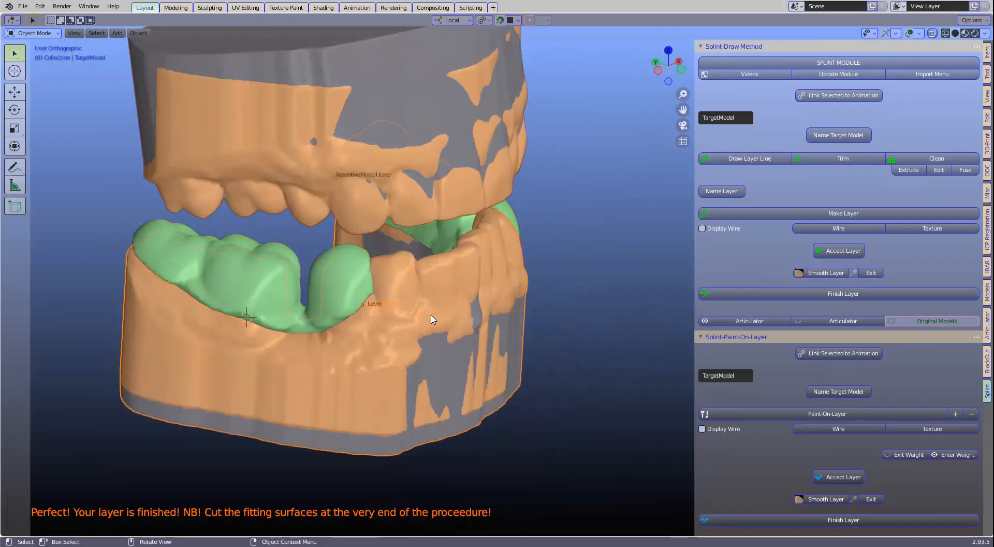
{"action": "middle_click_drag", "start_coordinate": [446, 316], "coordinate": [491, 324], "text": "shift"}
{"action": "left_click", "coordinate": [705, 333], "text": "ctrl"}
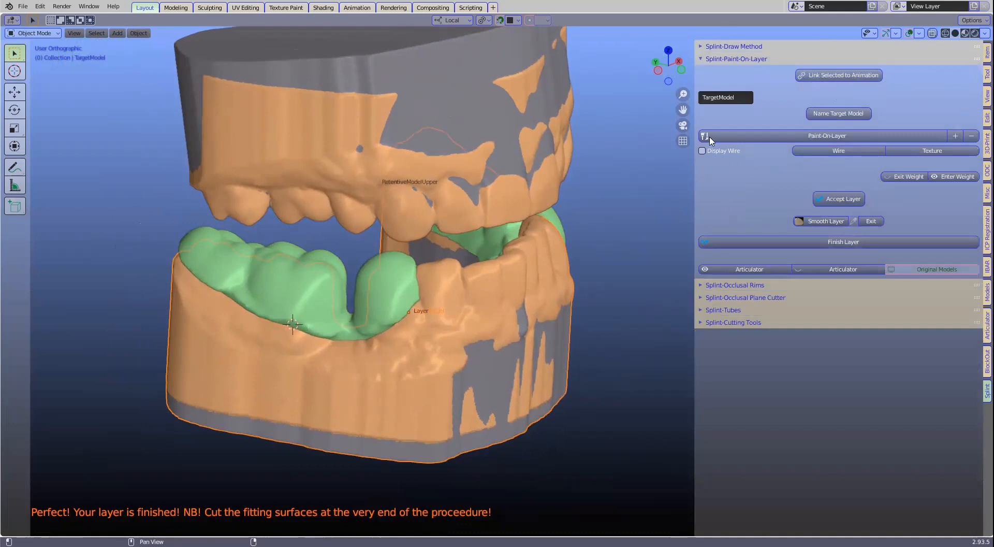
{"action": "left_click", "coordinate": [703, 308]}
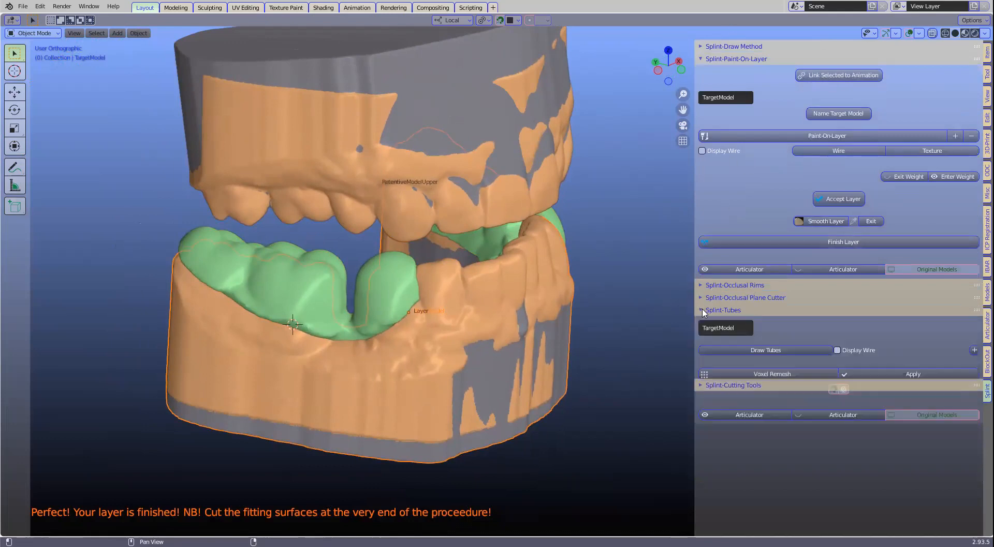
{"action": "left_click", "coordinate": [724, 310], "text": "ctrl"}
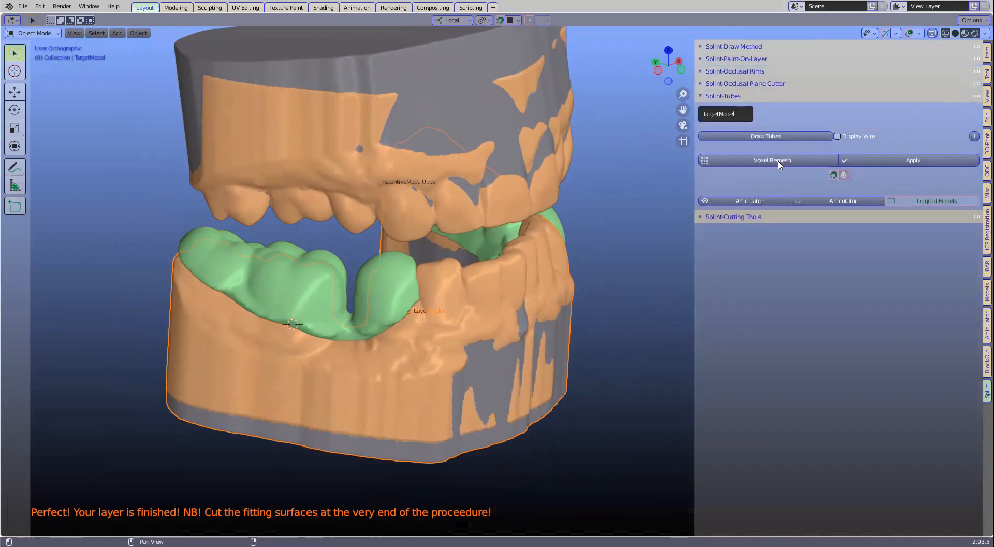
{"action": "left_click", "coordinate": [779, 136]}
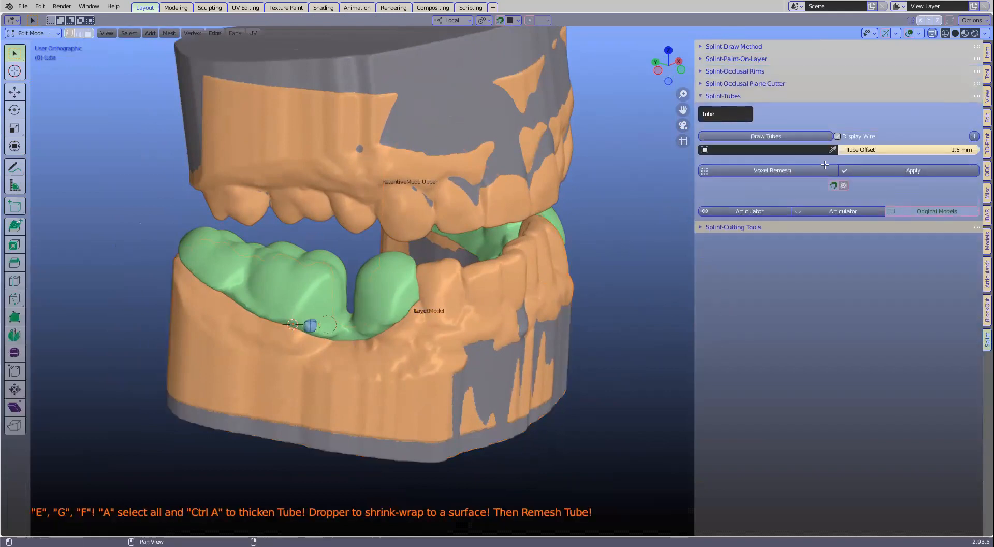
{"action": "left_click", "coordinate": [831, 150]}
{"action": "left_click", "coordinate": [436, 331]}
Step: Position the tube's free end and extrude it along the outer gum below the layer up to the first front teeth
{"action": "key", "text": "g"}
{"action": "left_click", "coordinate": [336, 340]}
{"action": "key", "text": "e"}
{"action": "left_click", "coordinate": [384, 339]}
{"action": "key", "text": "e"}
{"action": "left_click", "coordinate": [384, 338]}
{"action": "key", "text": "e"}
{"action": "left_click", "coordinate": [406, 325]}
{"action": "middle_click_drag", "start_coordinate": [414, 317], "coordinate": [399, 317]}
{"action": "key", "text": "e"}
{"action": "left_click", "coordinate": [421, 307]}
{"action": "key", "text": "e"}
{"action": "left_click", "coordinate": [455, 314]}
{"action": "left_click", "coordinate": [480, 316]}
Step: Continue extruding the tube along the outer gum line below the lower front teeth towards the opposite layer section
{"action": "middle_click_drag", "start_coordinate": [508, 328], "coordinate": [463, 322]}
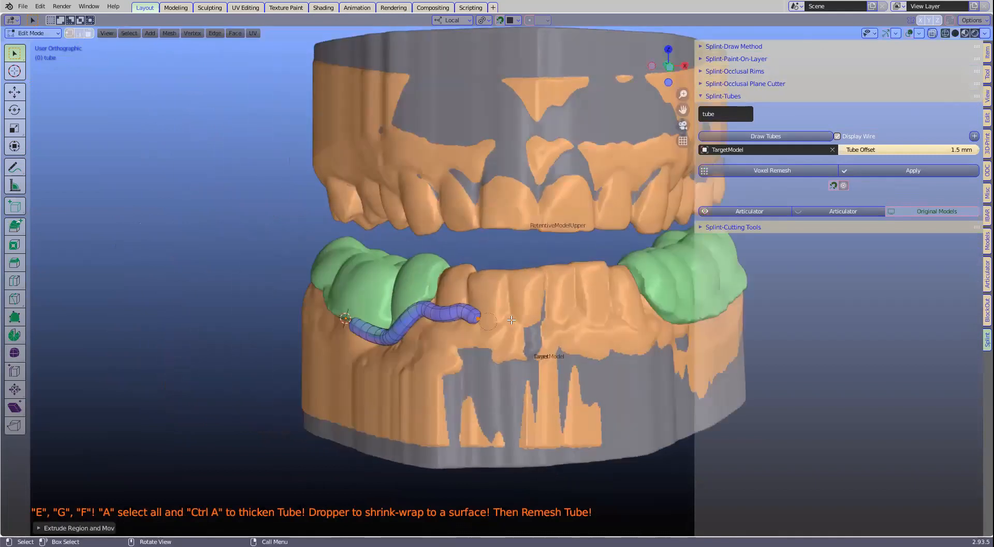
{"action": "key", "text": "e"}
{"action": "left_click", "coordinate": [530, 320]}
{"action": "key", "text": "e"}
{"action": "left_click", "coordinate": [553, 319]}
{"action": "key", "text": "e"}
{"action": "left_click", "coordinate": [579, 318]}
{"action": "middle_click_drag", "start_coordinate": [579, 319], "coordinate": [543, 313]}
{"action": "key", "text": "e"}
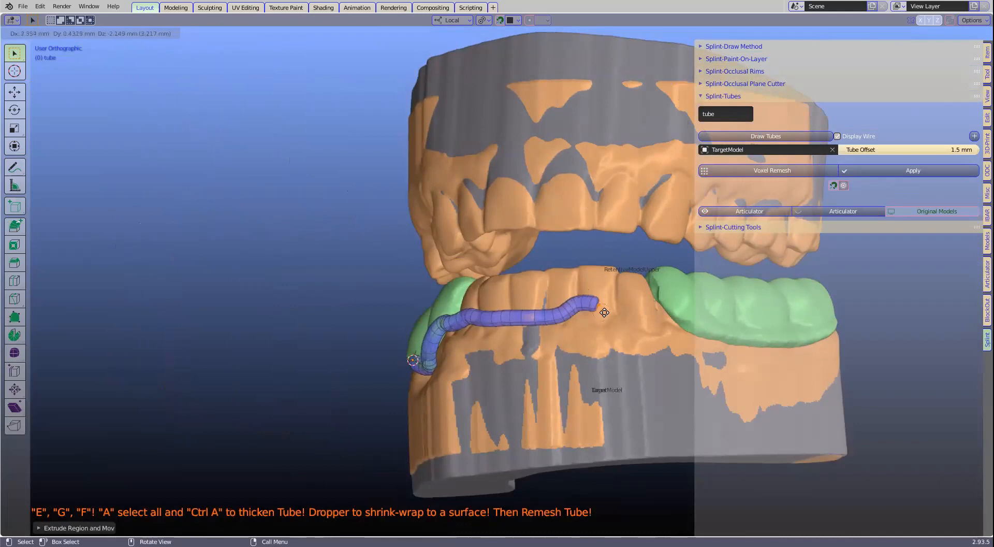
{"action": "left_click", "coordinate": [608, 316]}
Step: Extrude the tube further along the outer lower edge of the opposite molar layer to complete its path
{"action": "key", "text": "e"}
{"action": "middle_click_drag", "start_coordinate": [575, 337], "coordinate": [490, 334]}
{"action": "key", "text": "e"}
{"action": "left_click", "coordinate": [544, 345]}
{"action": "key", "text": "e"}
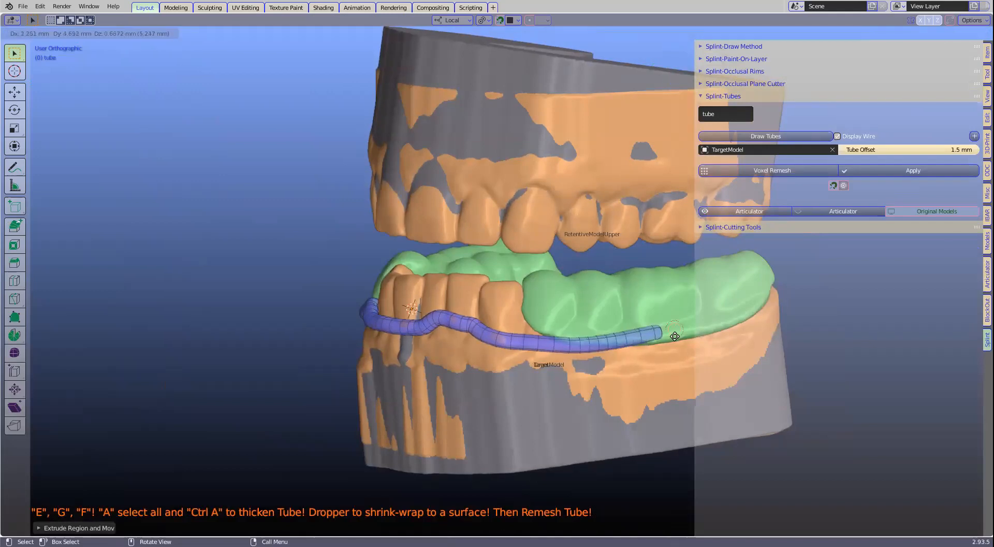
{"action": "left_click", "coordinate": [678, 334]}
{"action": "middle_click_drag", "start_coordinate": [522, 347], "coordinate": [553, 333]}
{"action": "middle_click_drag", "start_coordinate": [528, 340], "coordinate": [529, 297], "text": "shift"}
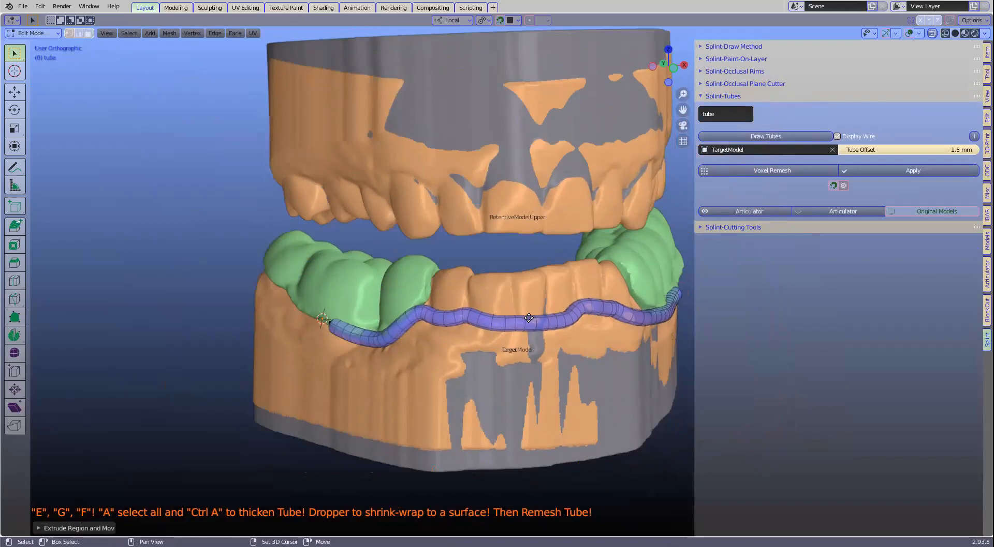
Step: Thicken the whole tube evenly to a mean radius of about 1.74, checking its path in X-ray display
{"action": "key", "text": "a"}
{"action": "key", "text": "ctrl+a"}
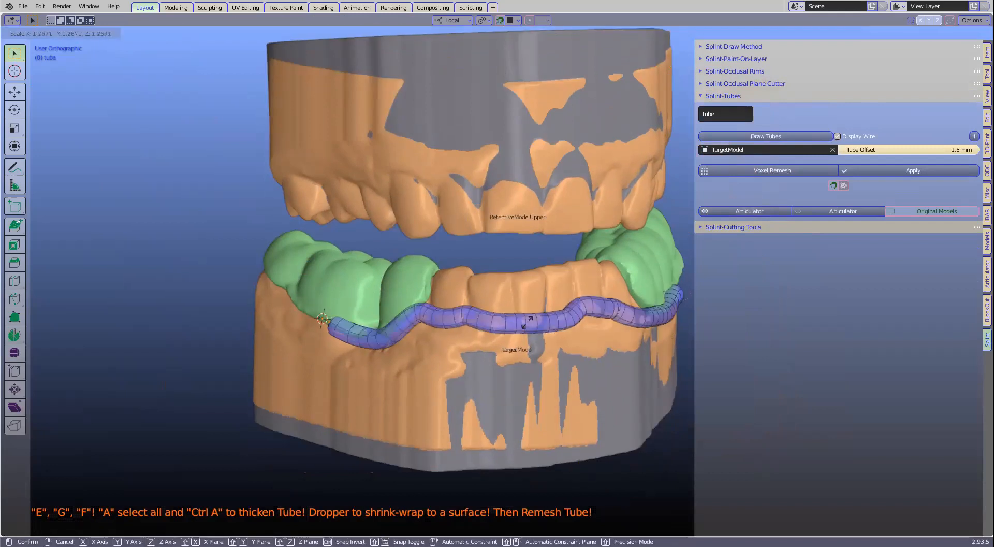
{"action": "left_click", "coordinate": [526, 323]}
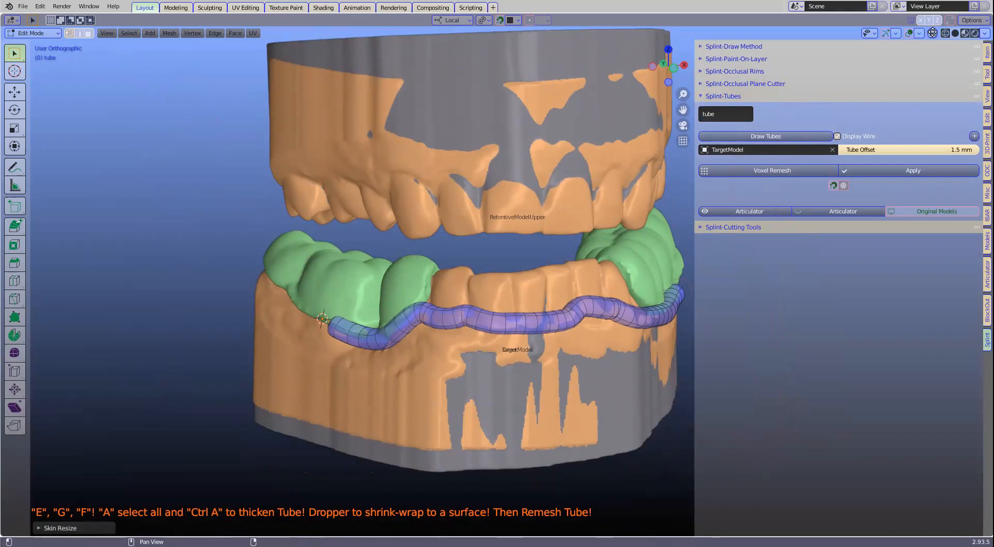
{"action": "left_click", "coordinate": [932, 32]}
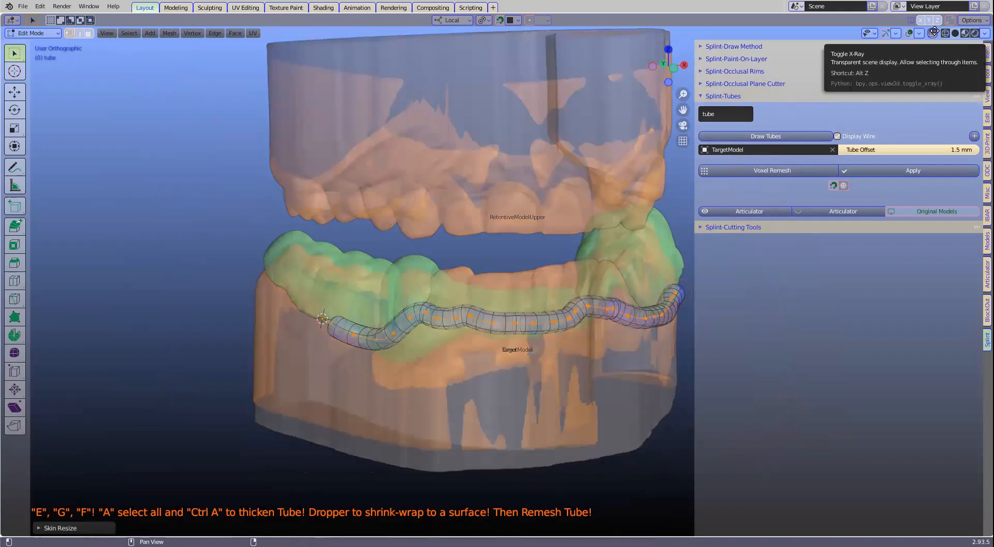
{"action": "left_click", "coordinate": [933, 31]}
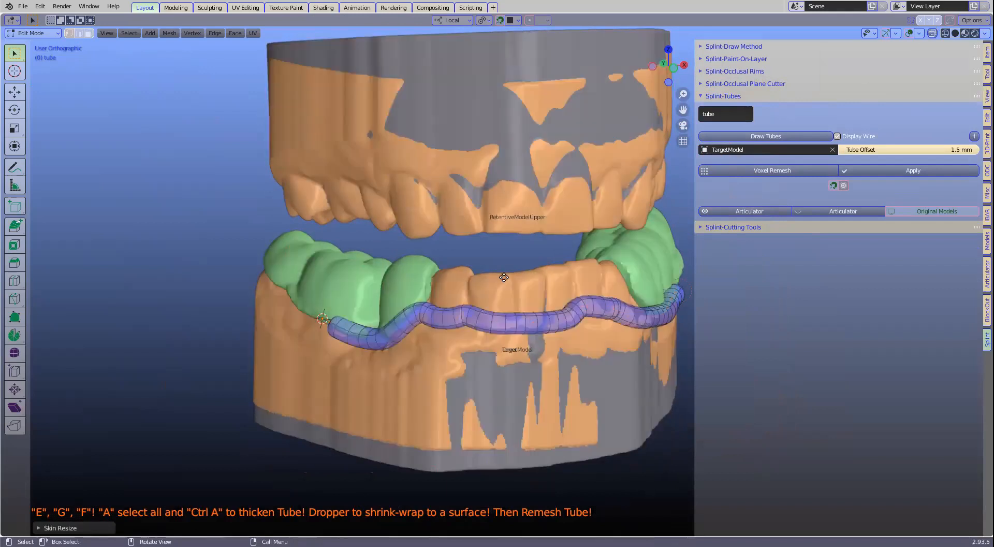
{"action": "key", "text": "ctrl+a"}
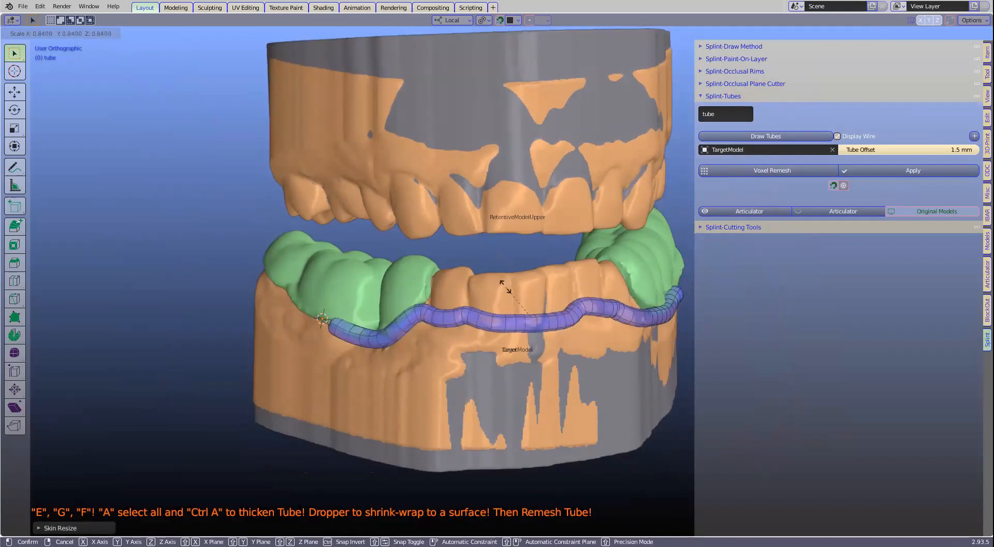
{"action": "left_click", "coordinate": [506, 275]}
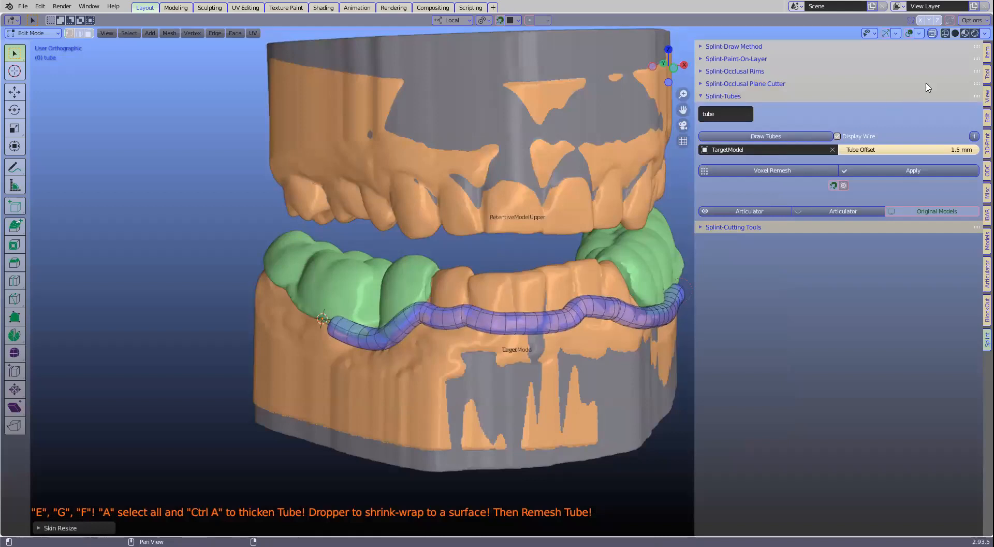
Step: Show the tube's vertex radius data and thicken the whole tube to a mean radius of about 1.82
{"action": "left_click", "coordinate": [987, 52]}
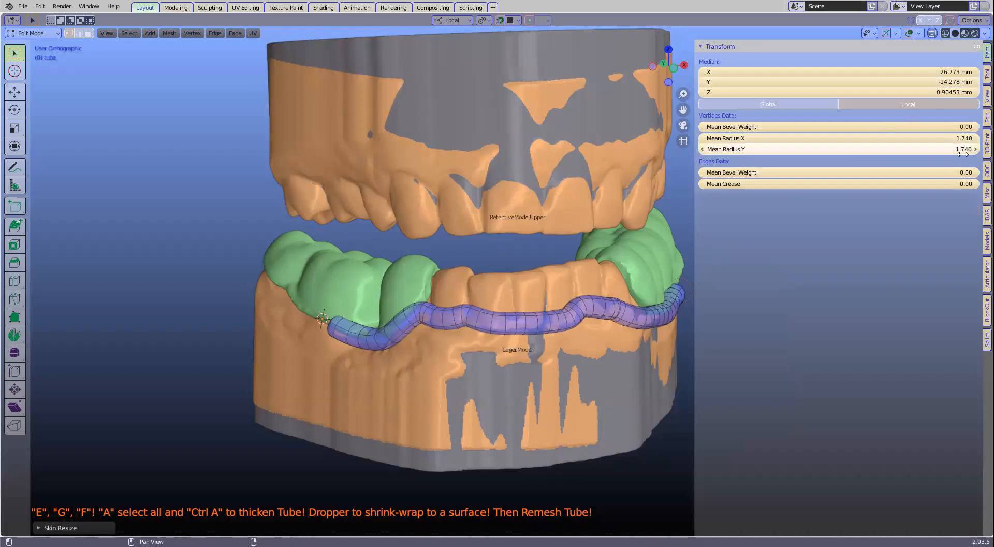
{"action": "key", "text": "ctrl+a"}
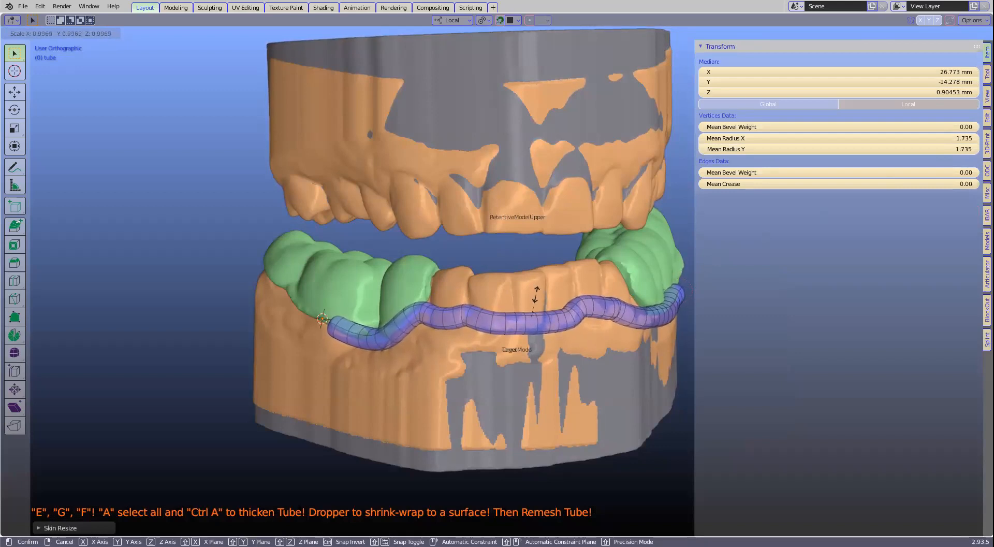
{"action": "left_click", "coordinate": [537, 296]}
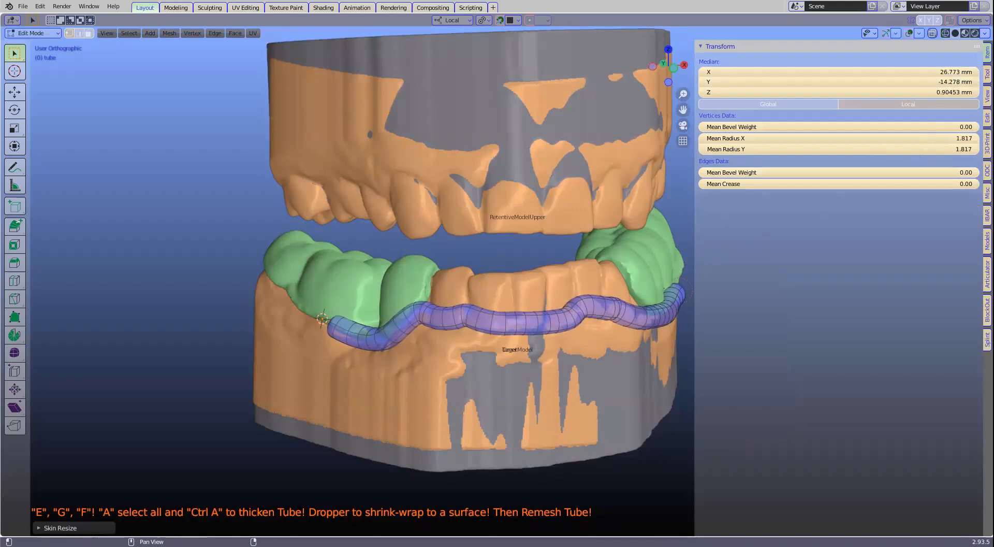
Step: Voxel-remesh the tube with a voxel size of 0.2 mm and apply the remesh
{"action": "left_click", "coordinate": [987, 339]}
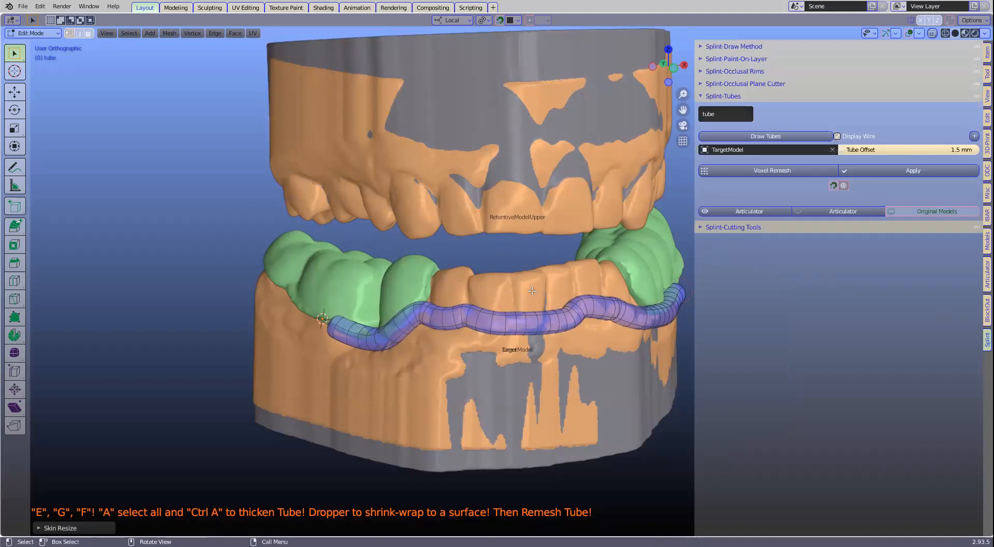
{"action": "middle_click_drag", "start_coordinate": [514, 293], "coordinate": [517, 297]}
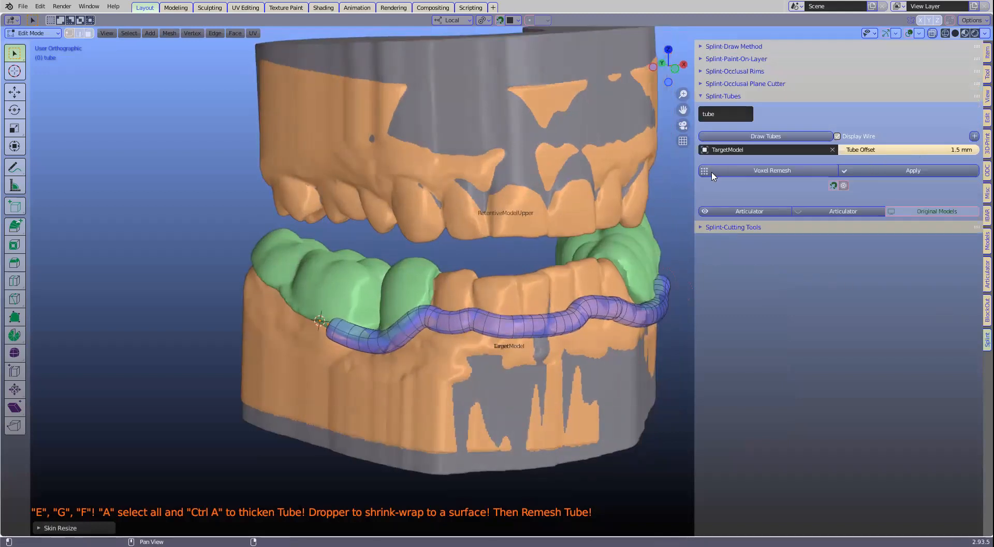
{"action": "left_click", "coordinate": [772, 172]}
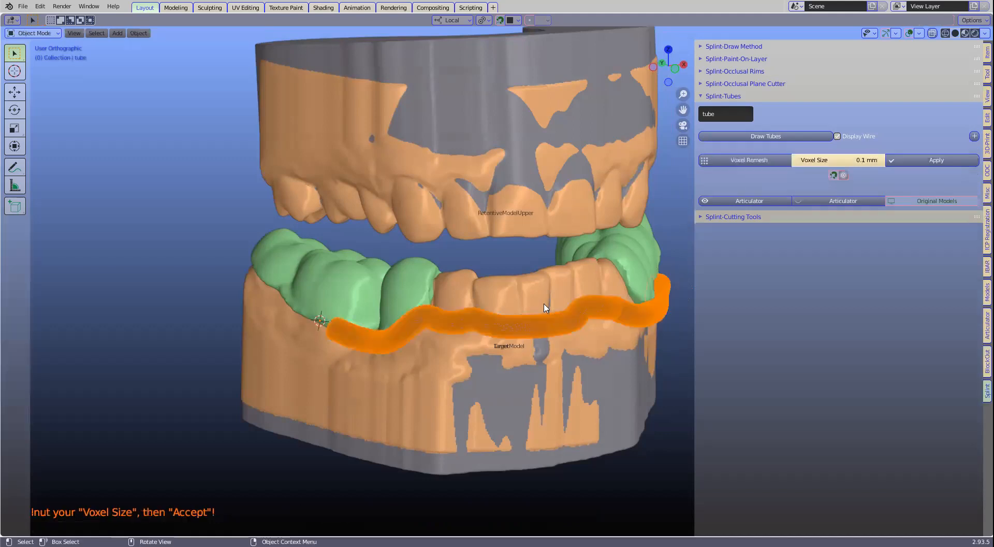
{"action": "scroll", "coordinate": [520, 321], "scroll_direction": "up", "scroll_amount": 1}
{"action": "scroll", "coordinate": [548, 299], "scroll_direction": "up", "scroll_amount": 4}
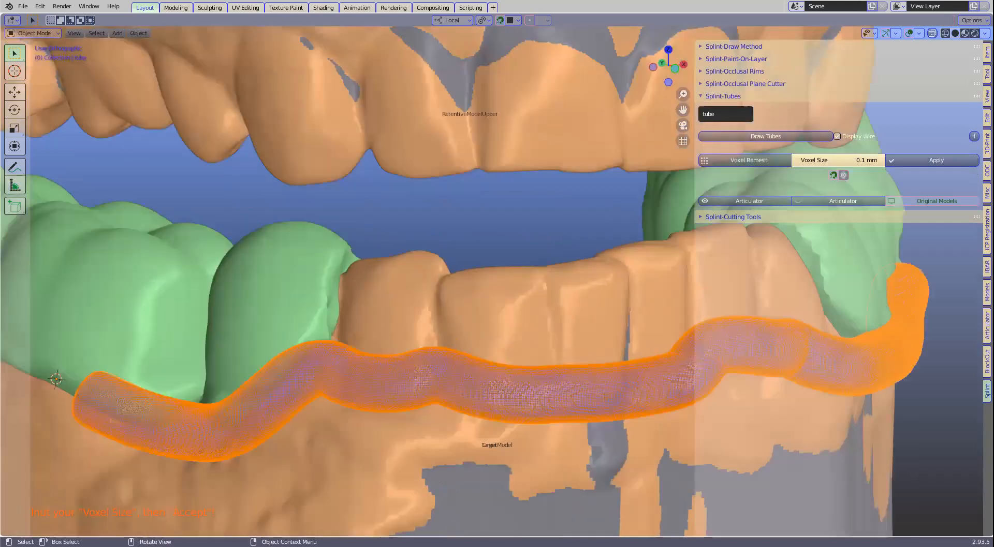
{"action": "scroll", "coordinate": [854, 161], "scroll_direction": "down", "scroll_amount": 3}
{"action": "left_click", "coordinate": [855, 160]}
{"action": "type", "text": "0.2"}
{"action": "key", "text": "Return"}
{"action": "left_click", "coordinate": [909, 160]}
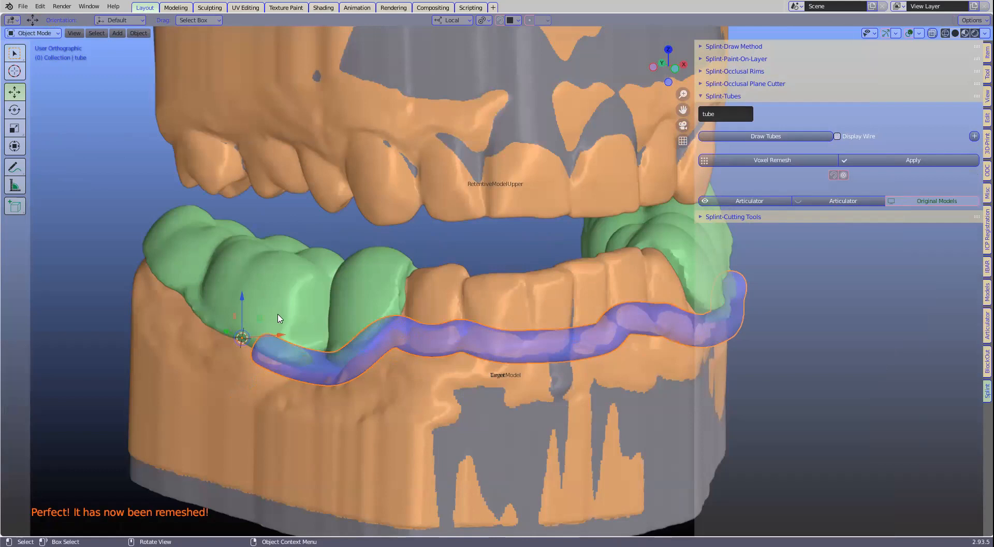
Step: Join the remeshed tube to the green splint layer, keeping the layer as the active object
{"action": "left_click", "coordinate": [284, 284], "text": "shift"}
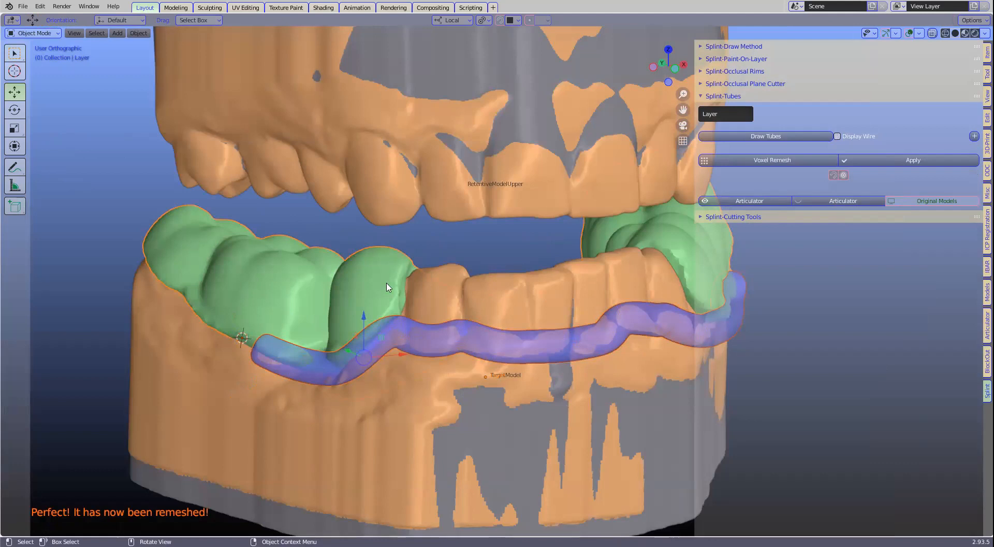
{"action": "left_click", "coordinate": [702, 217]}
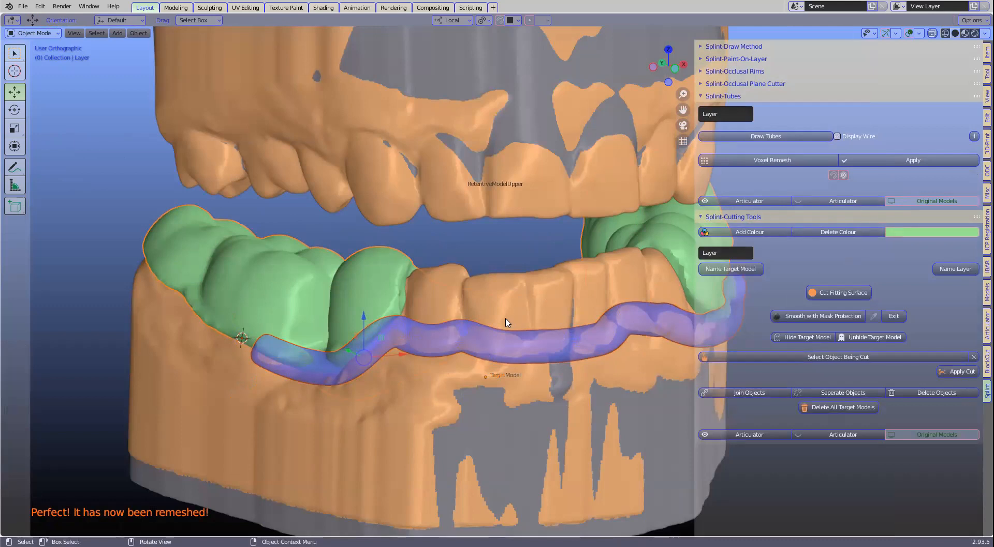
{"action": "right_click", "coordinate": [463, 365]}
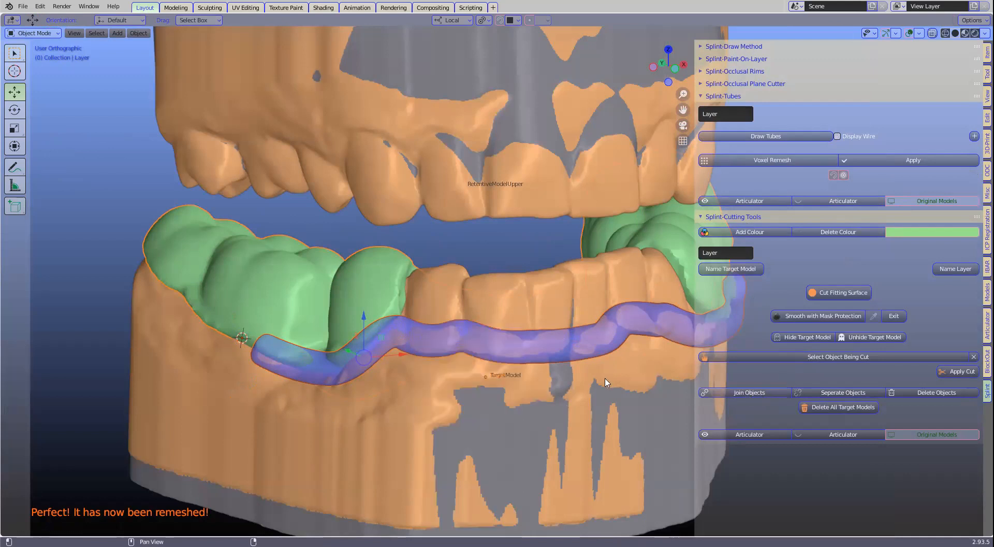
{"action": "right_click", "coordinate": [363, 357]}
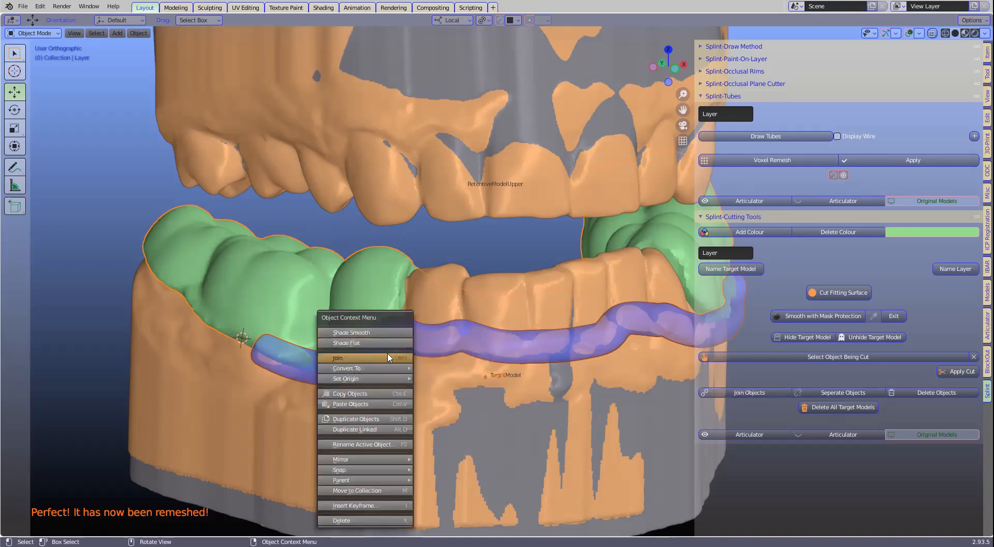
{"action": "left_click", "coordinate": [351, 358]}
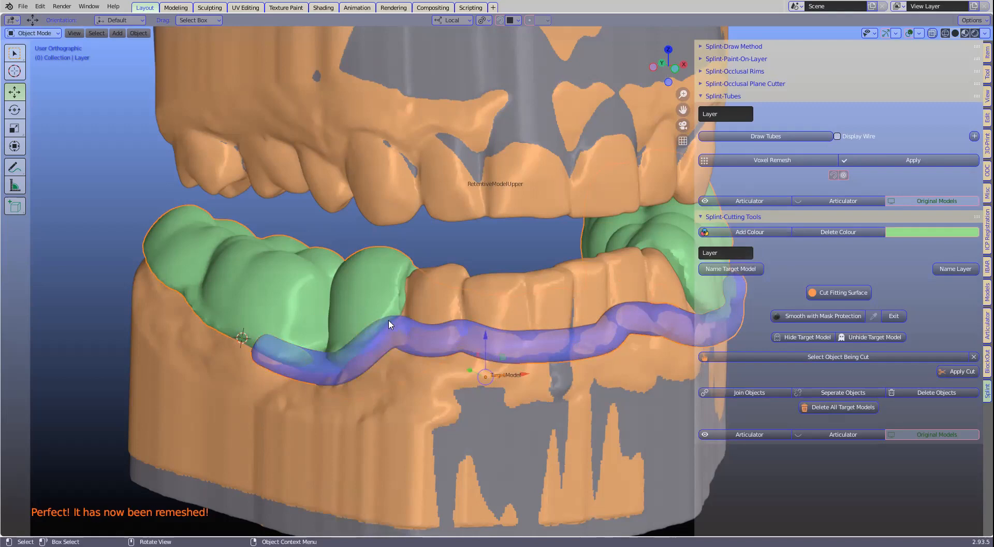
Step: Voxel-remesh the joined splint layer and tube with a voxel size of 0.3 mm and apply the remesh
{"action": "scroll", "coordinate": [384, 321], "scroll_direction": "down", "scroll_amount": 1}
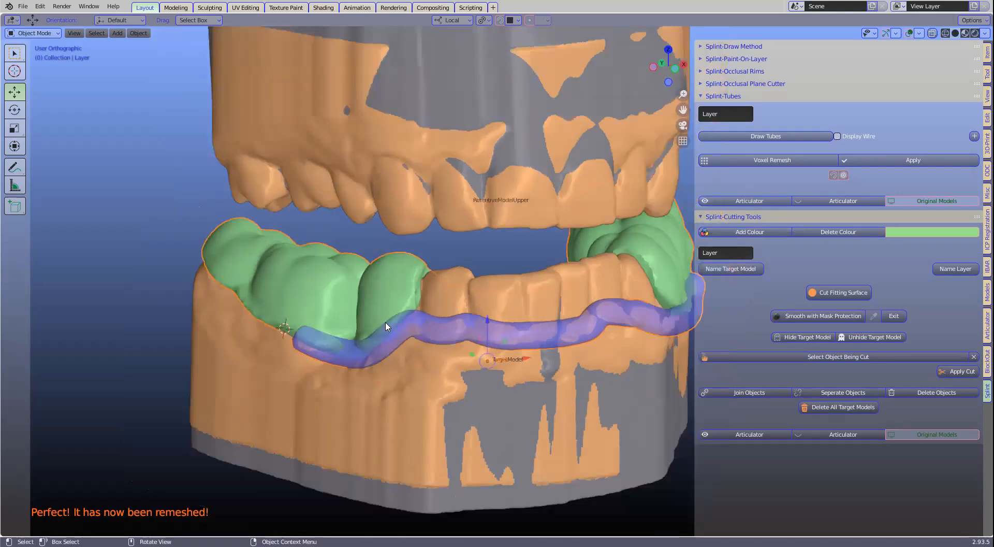
{"action": "left_click", "coordinate": [772, 162]}
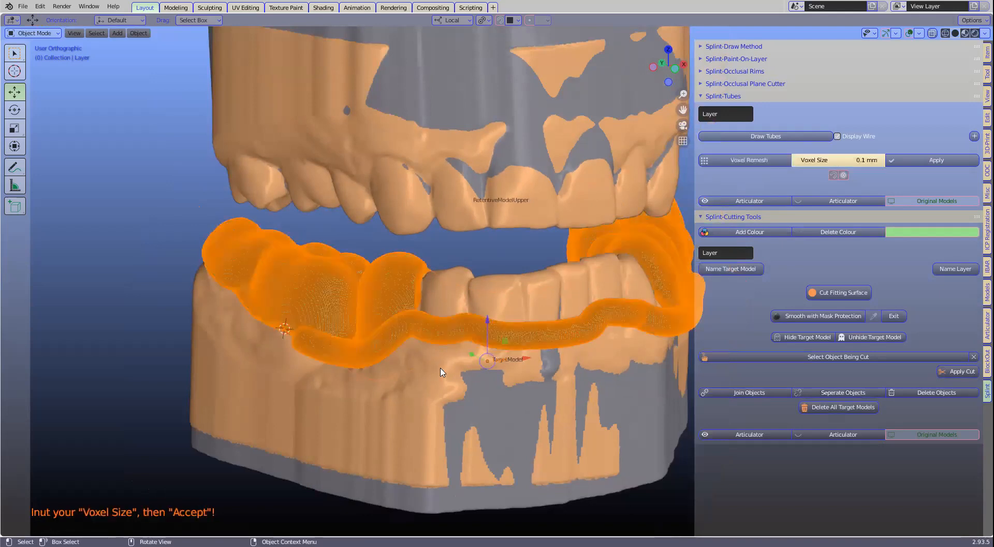
{"action": "scroll", "coordinate": [266, 393], "scroll_direction": "up", "scroll_amount": 1}
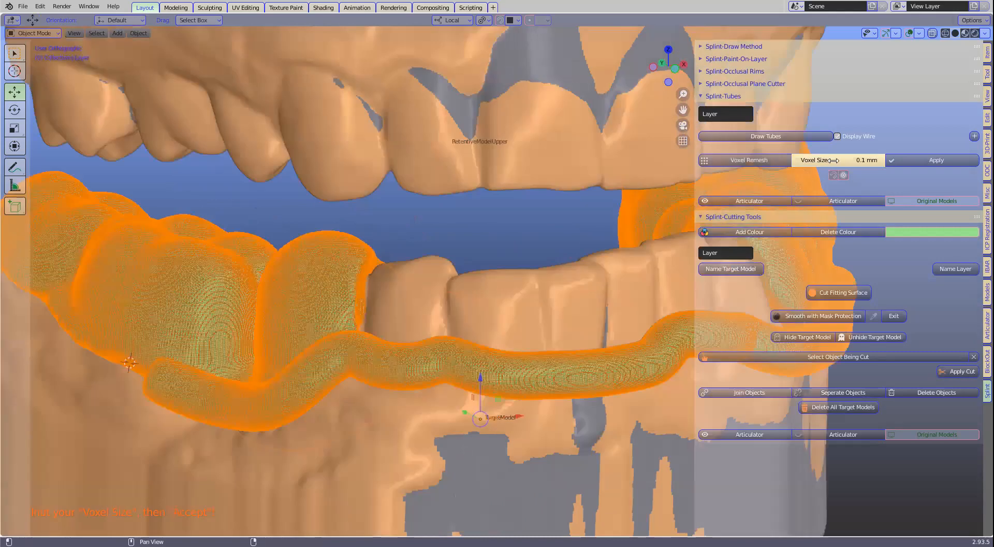
{"action": "left_click", "coordinate": [832, 161]}
{"action": "type", "text": "0.3"}
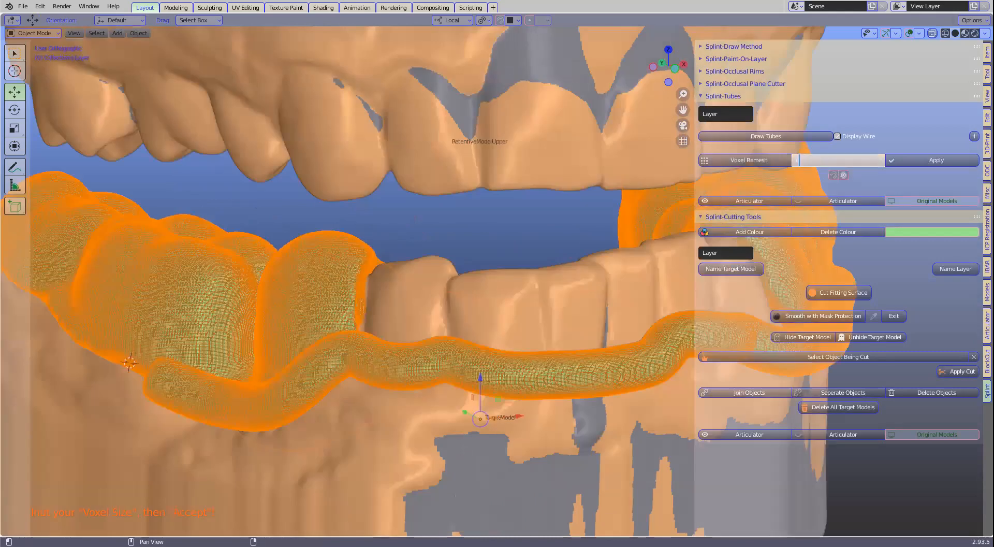
{"action": "key", "text": "Return"}
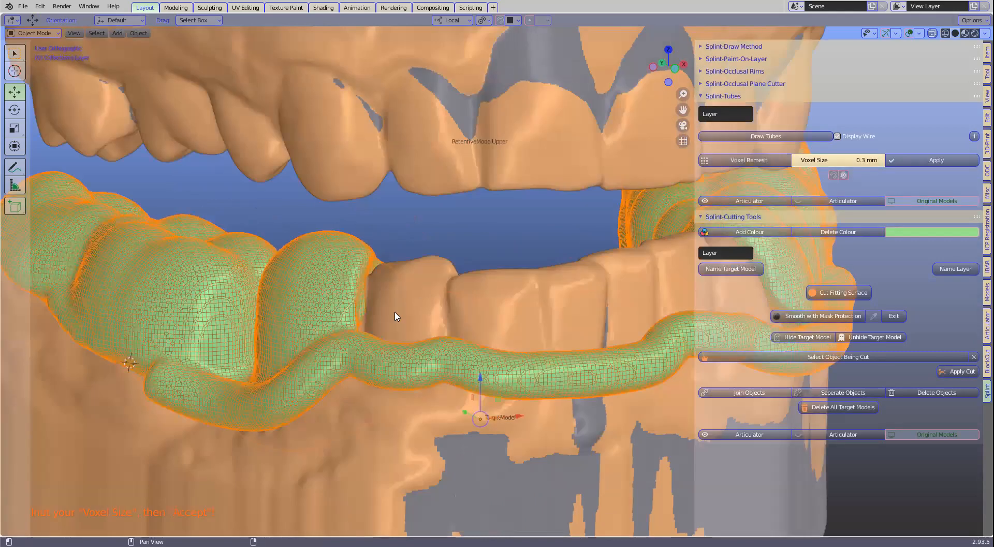
{"action": "scroll", "coordinate": [398, 313], "scroll_direction": "down", "scroll_amount": 3}
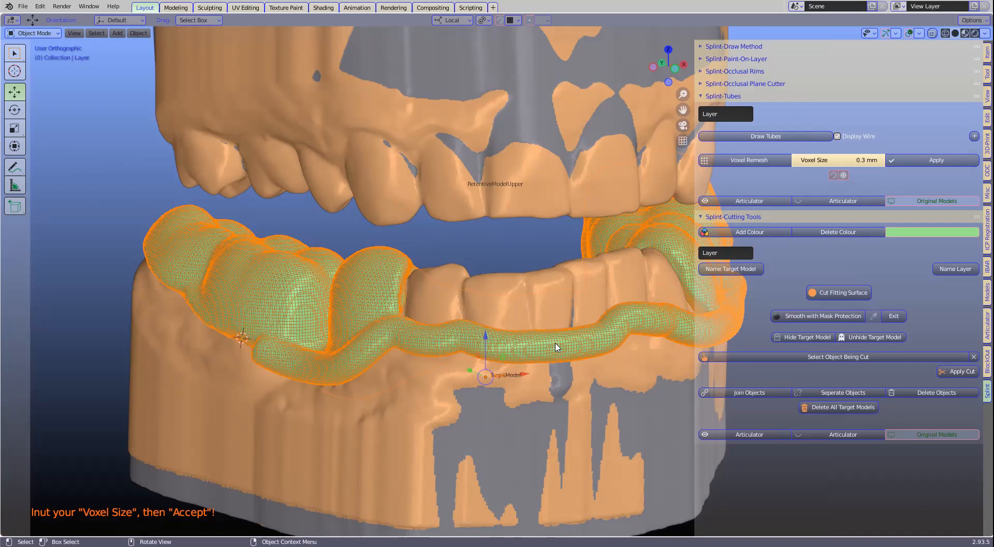
{"action": "left_click", "coordinate": [926, 163]}
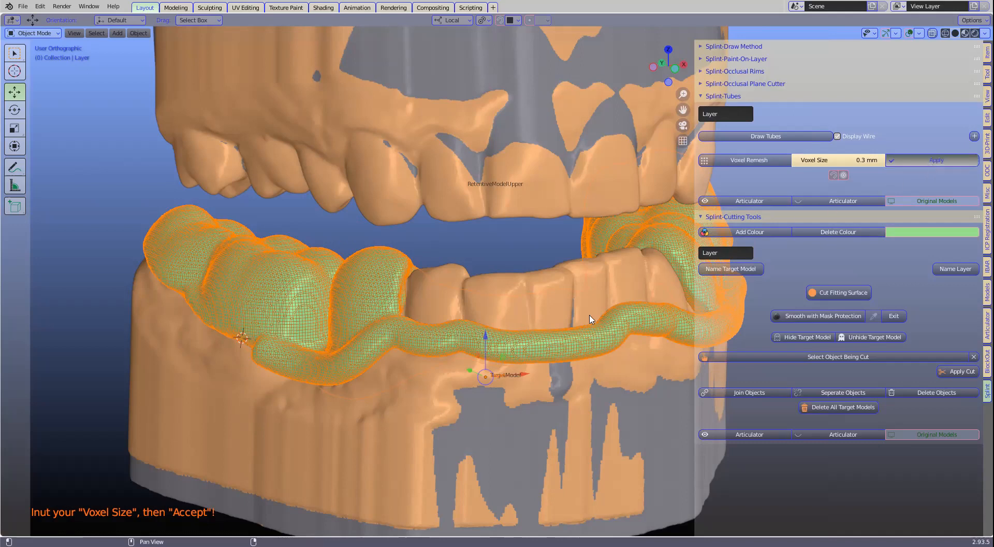
{"action": "scroll", "coordinate": [560, 341], "scroll_direction": "down", "scroll_amount": 3}
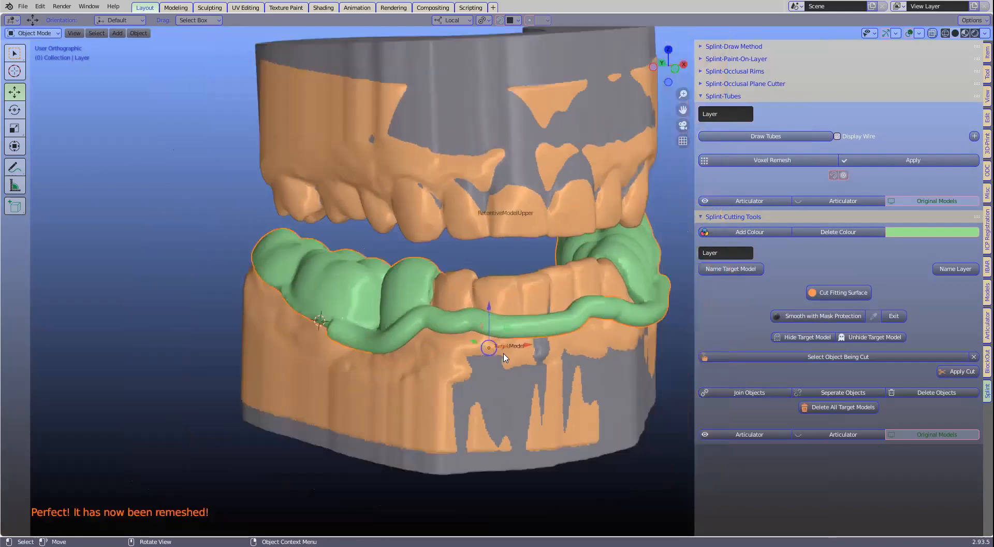
Step: Select the upper retentive model and flip the view so its teeth face upward
{"action": "middle_click_drag", "start_coordinate": [560, 355], "coordinate": [416, 233]}
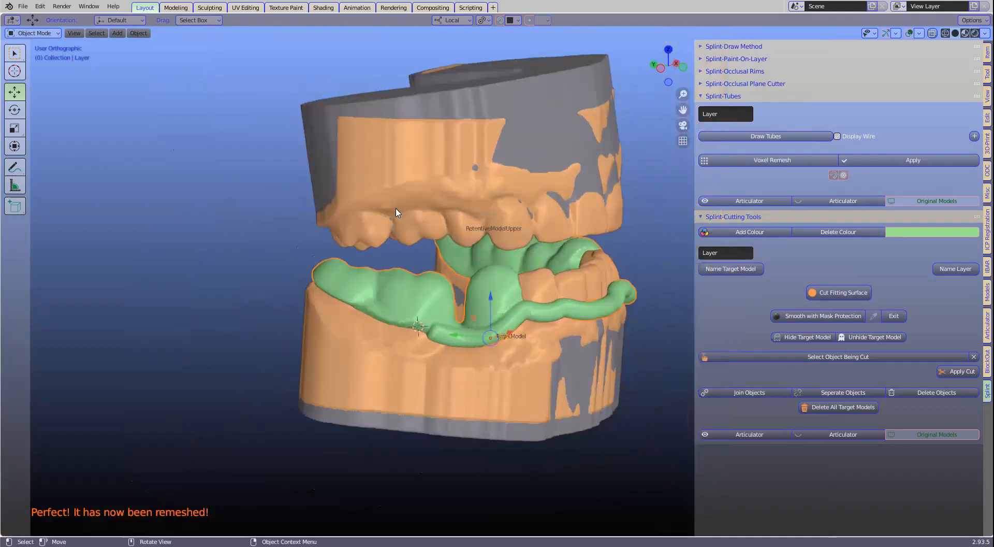
{"action": "left_click", "coordinate": [516, 228]}
{"action": "middle_click_drag", "start_coordinate": [538, 400], "coordinate": [439, 357]}
{"action": "middle_click_drag", "start_coordinate": [443, 262], "coordinate": [433, 352], "text": "shift"}
{"action": "scroll", "coordinate": [432, 369], "scroll_direction": "up", "scroll_amount": 3}
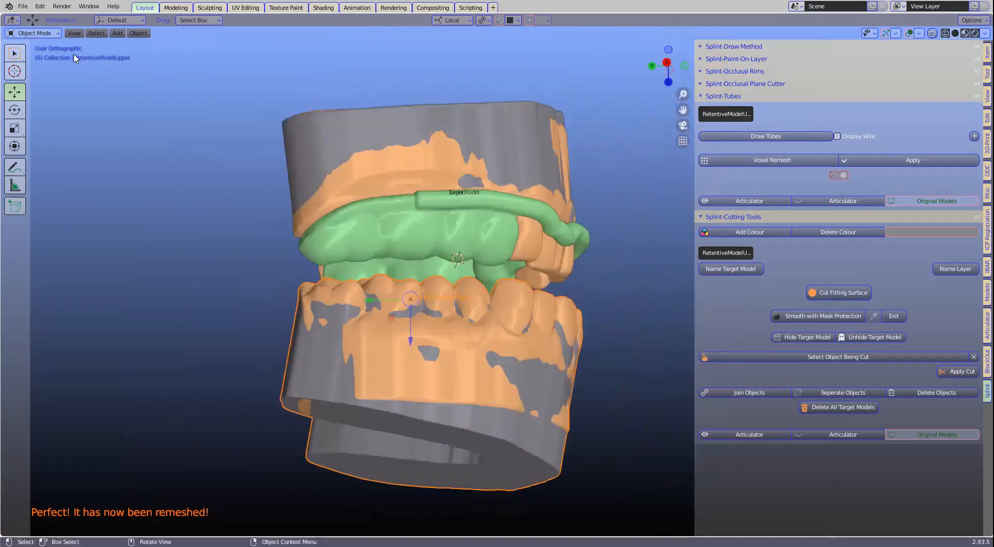
Step: Save the scene under the file name gfnghf in the zoom_dual_splint folder
{"action": "left_click", "coordinate": [22, 6]}
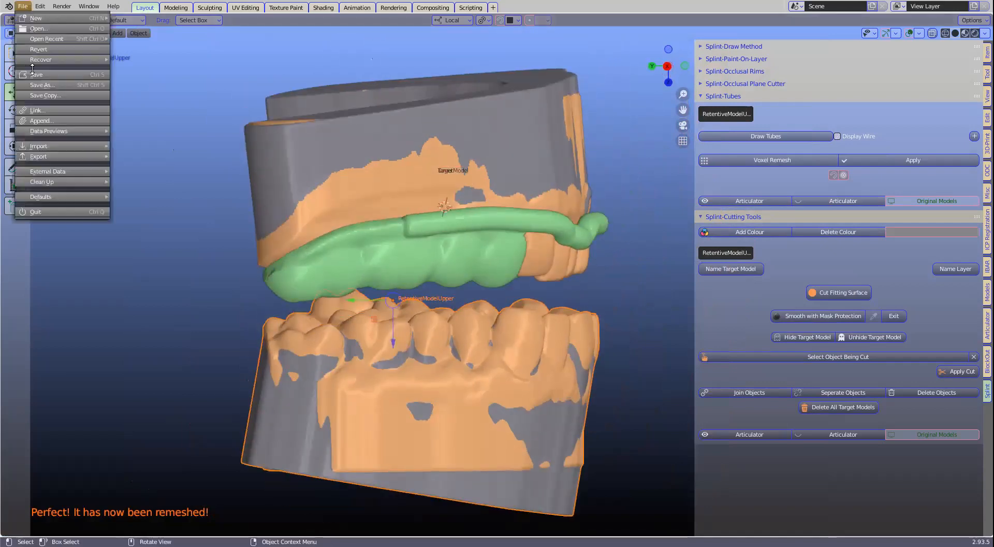
{"action": "left_click", "coordinate": [35, 81]}
{"action": "type", "text": "gfnghf"}
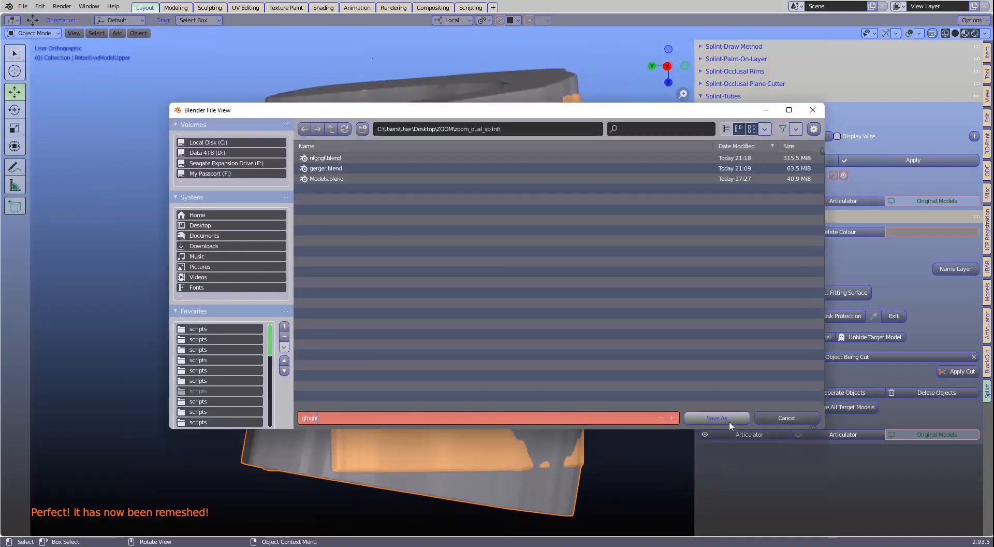
{"action": "left_click", "coordinate": [728, 419]}
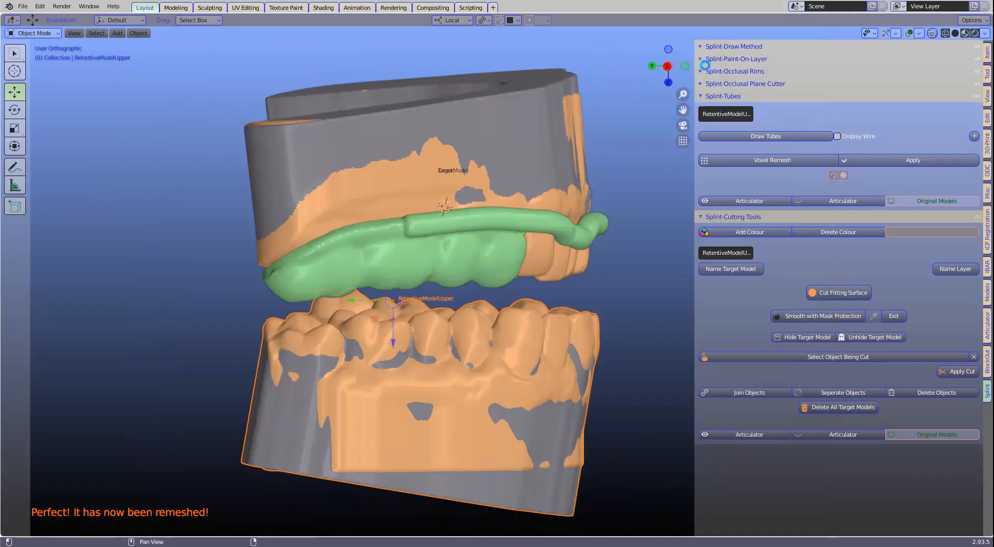
Step: Expand the Splint-Draw Method settings and name the selected upper retentive model as the target model
{"action": "left_click", "coordinate": [705, 60]}
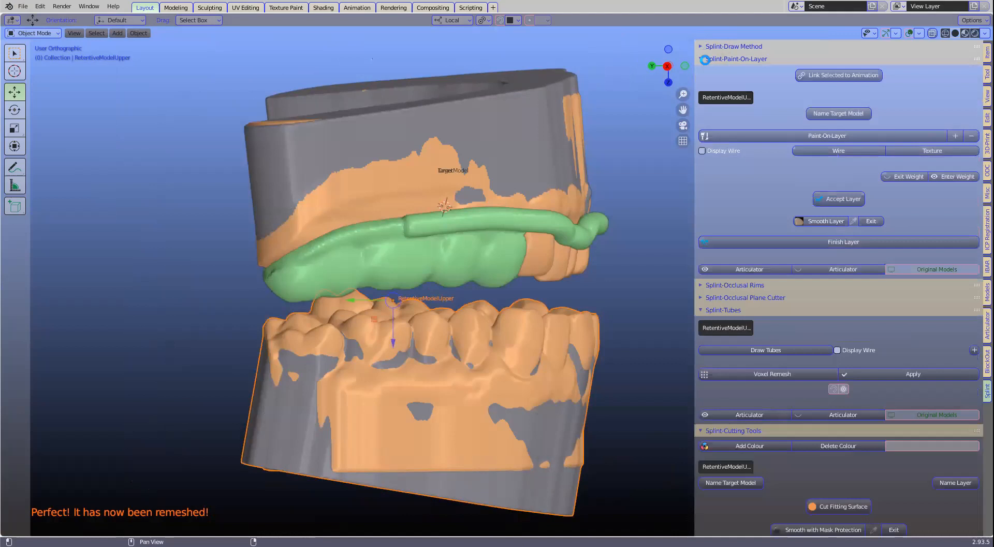
{"action": "left_click", "coordinate": [705, 60]}
{"action": "left_click", "coordinate": [705, 65]}
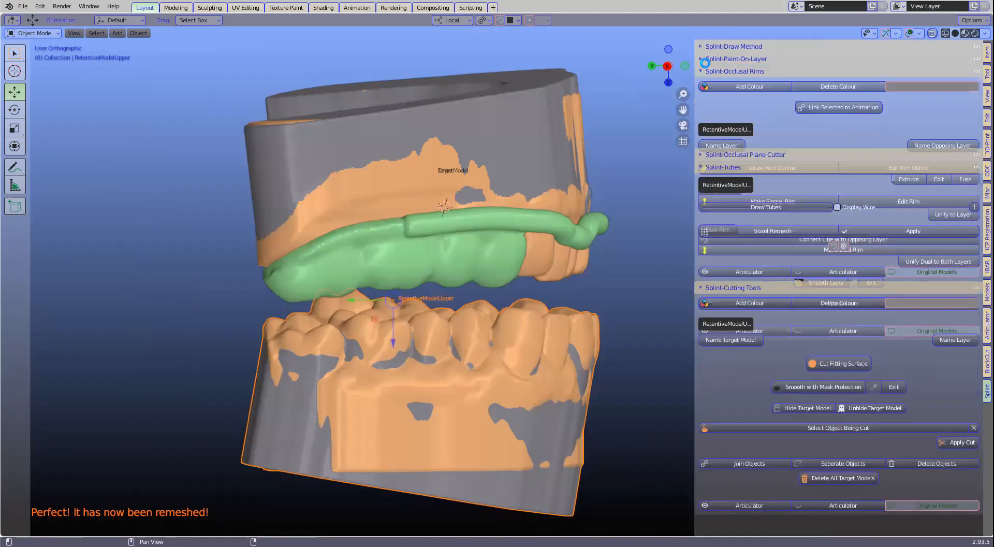
{"action": "left_click", "coordinate": [705, 69]}
{"action": "left_click", "coordinate": [705, 46]}
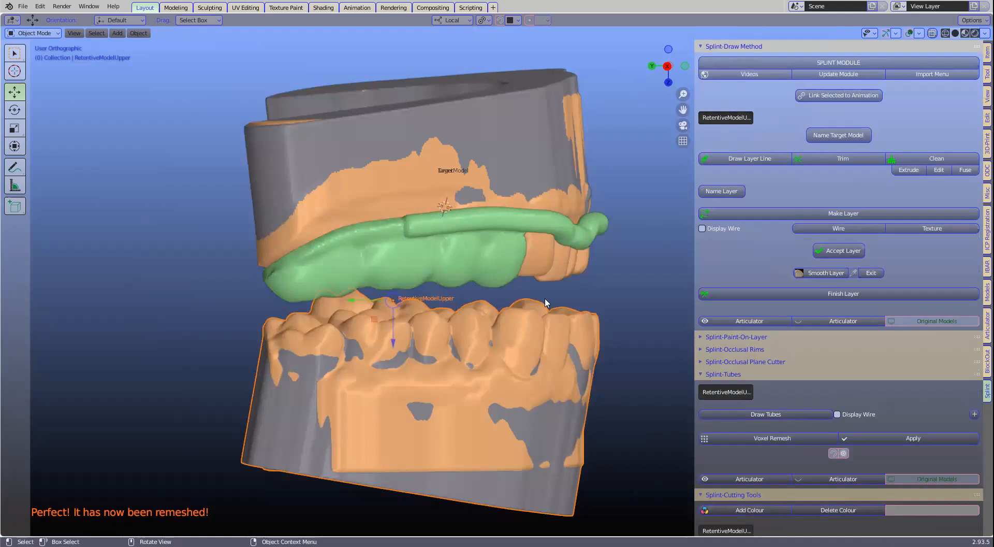
{"action": "left_click", "coordinate": [837, 137]}
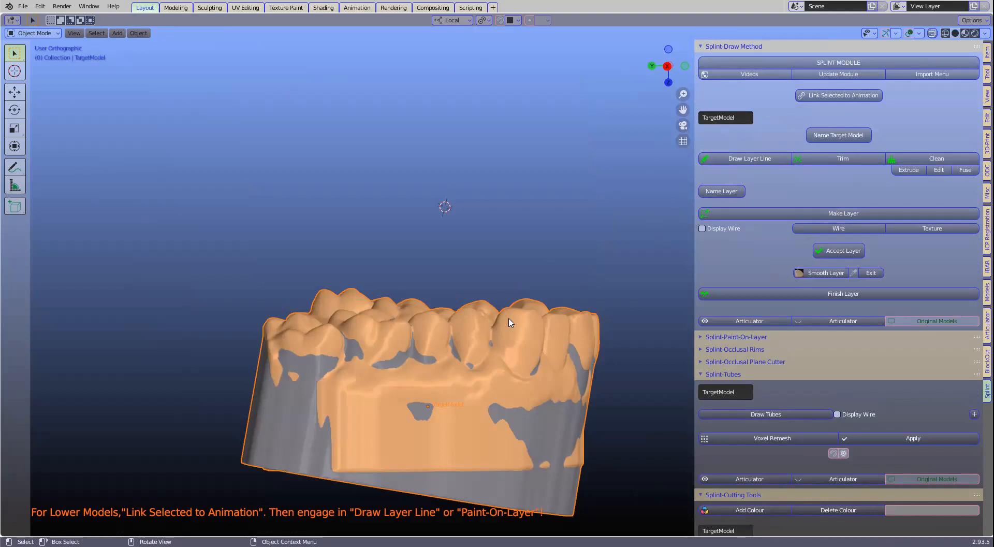
Step: Place the 3D cursor on the gum behind the rearmost upper molar and start a layer line there
{"action": "middle_click_drag", "start_coordinate": [495, 324], "coordinate": [499, 336]}
{"action": "middle_click_drag", "start_coordinate": [466, 365], "coordinate": [317, 355]}
{"action": "scroll", "coordinate": [321, 355], "scroll_direction": "up", "scroll_amount": 1}
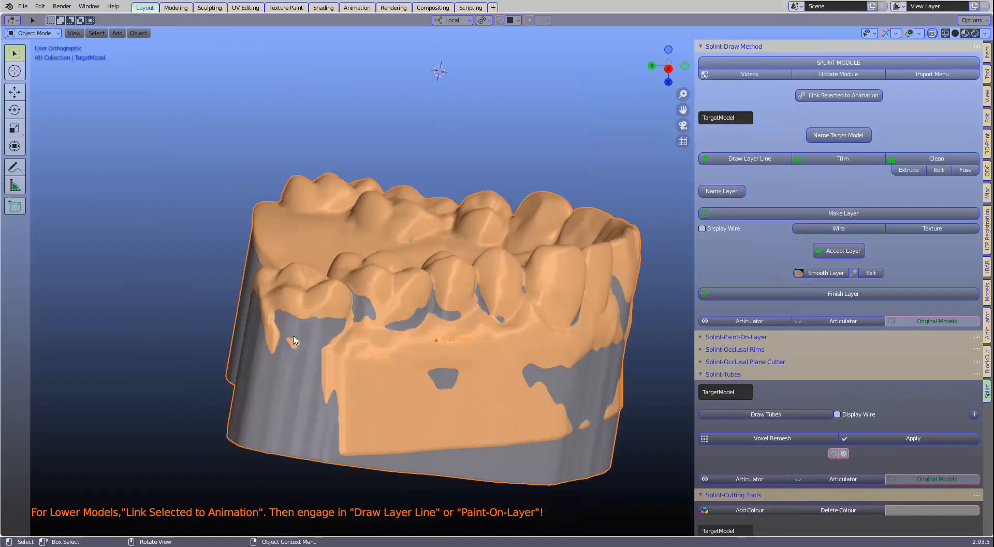
{"action": "right_click", "coordinate": [278, 329], "text": "shift"}
{"action": "left_click", "coordinate": [743, 158]}
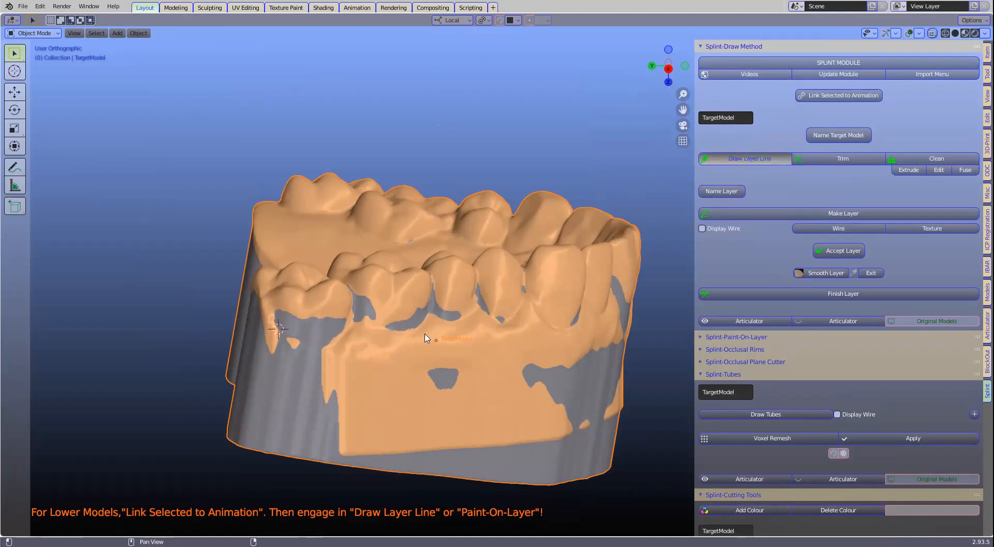
{"action": "left_click", "coordinate": [472, 309]}
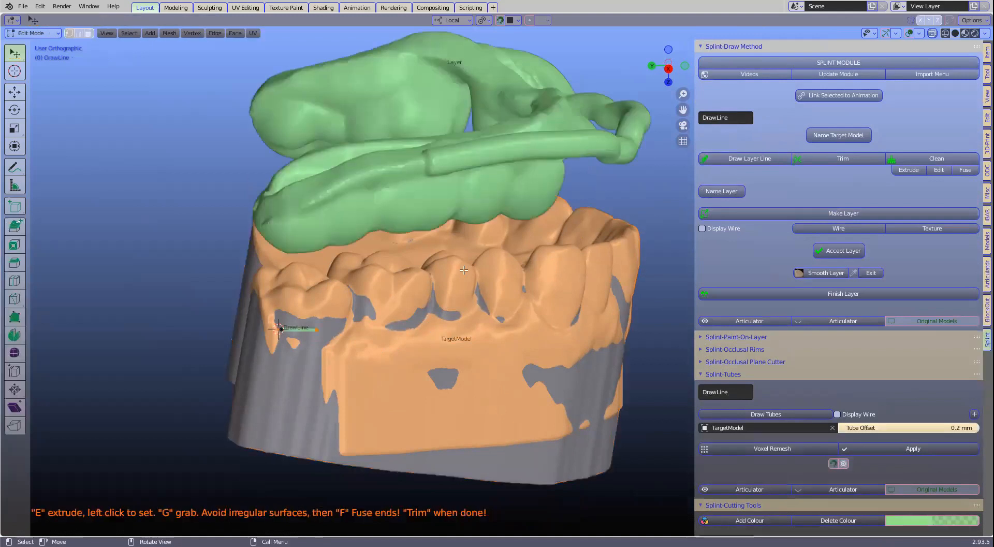
Step: Extrude a further point from the layer line's start along the molar's outer gum and lower the second point slightly
{"action": "middle_click_drag", "start_coordinate": [475, 227], "coordinate": [492, 193]}
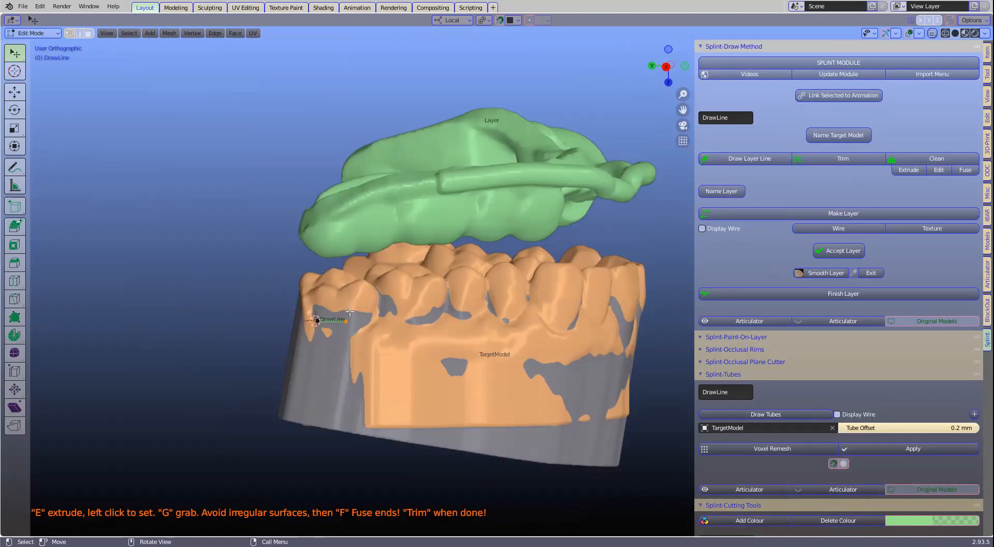
{"action": "key", "text": "e"}
{"action": "left_click", "coordinate": [373, 325]}
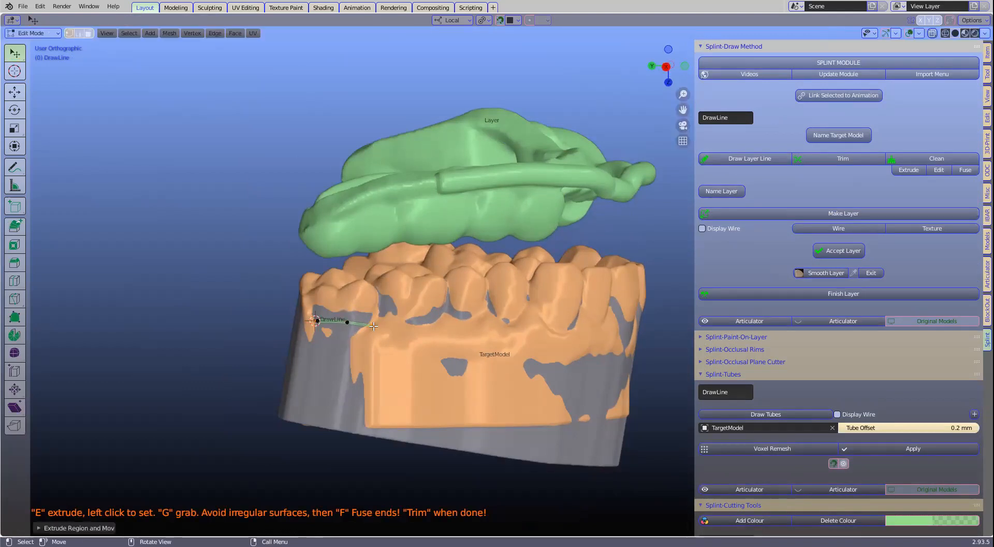
{"action": "left_click_drag", "start_coordinate": [347, 325], "coordinate": [344, 334]}
{"action": "left_click", "coordinate": [371, 326]}
Step: Extend the layer line point by point along the outer gum margin and up between the teeth at the canine
{"action": "key", "text": "e"}
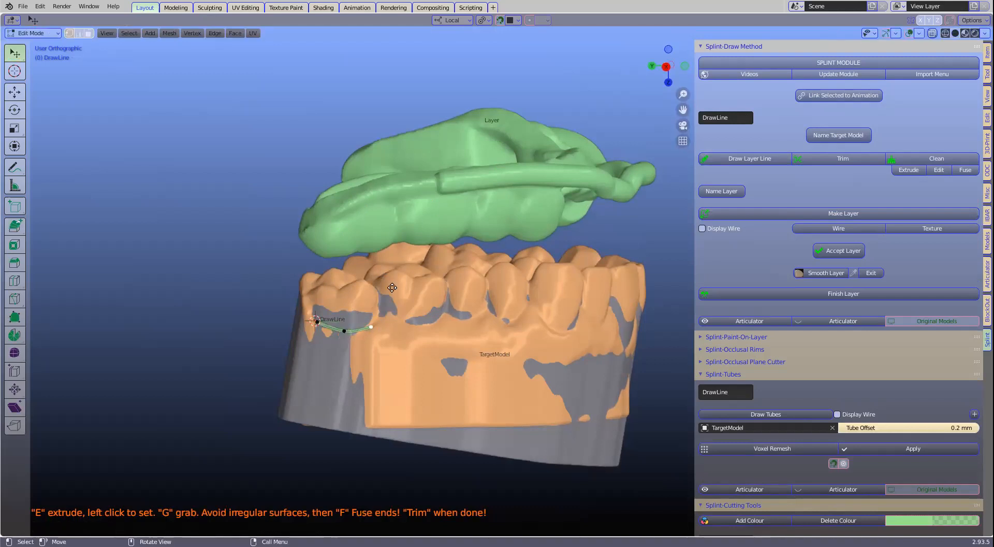
{"action": "left_click", "coordinate": [398, 322]}
{"action": "key", "text": "e"}
{"action": "left_click", "coordinate": [426, 323]}
{"action": "key", "text": "e"}
{"action": "left_click", "coordinate": [454, 324]}
{"action": "key", "text": "e"}
{"action": "left_click", "coordinate": [488, 324]}
{"action": "key", "text": "e"}
{"action": "left_click", "coordinate": [512, 317]}
{"action": "key", "text": "e"}
{"action": "left_click", "coordinate": [524, 303]}
{"action": "key", "text": "e"}
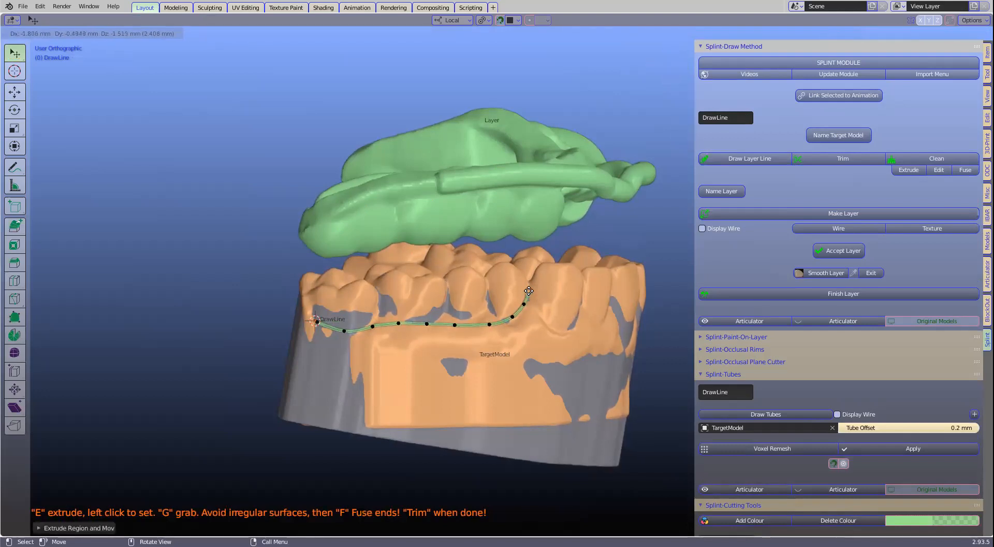
{"action": "left_click", "coordinate": [528, 293]}
Step: Continue the layer line across the palatal side of the front teeth to the canine on the opposite side
{"action": "middle_click_drag", "start_coordinate": [528, 286], "coordinate": [444, 275]}
{"action": "key", "text": "e"}
{"action": "left_click", "coordinate": [444, 275]}
{"action": "key", "text": "e"}
{"action": "left_click", "coordinate": [420, 272]}
{"action": "key", "text": "e"}
{"action": "left_click", "coordinate": [397, 270]}
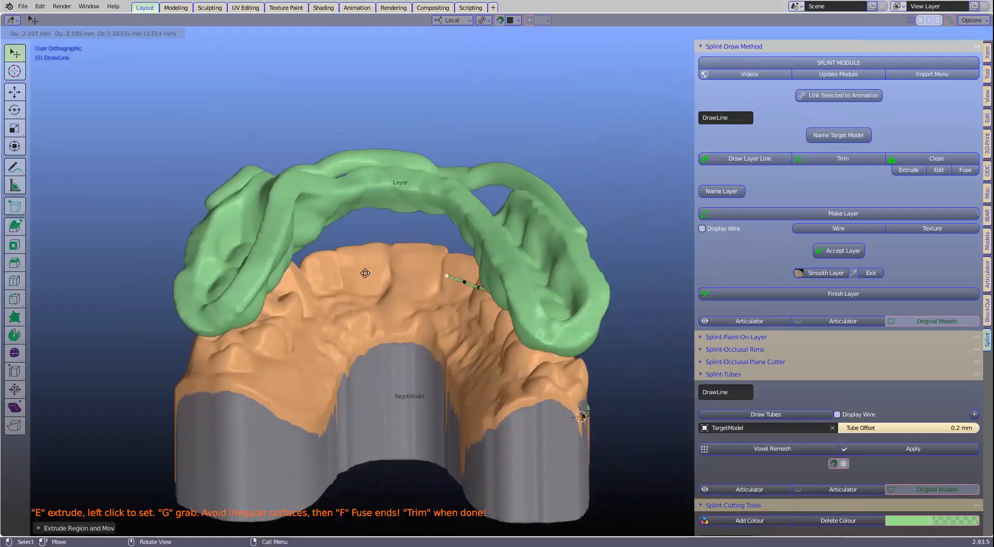
{"action": "key", "text": "e"}
{"action": "left_click", "coordinate": [315, 283]}
{"action": "key", "text": "e"}
{"action": "left_click", "coordinate": [312, 291]}
{"action": "key", "text": "e"}
{"action": "left_click", "coordinate": [299, 294]}
Step: Bring the layer line down beside the opposite canine and extend it along the outer gum margin to behind the last molar
{"action": "middle_click_drag", "start_coordinate": [298, 294], "coordinate": [266, 303]}
{"action": "key", "text": "e"}
{"action": "left_click", "coordinate": [258, 282]}
{"action": "key", "text": "e"}
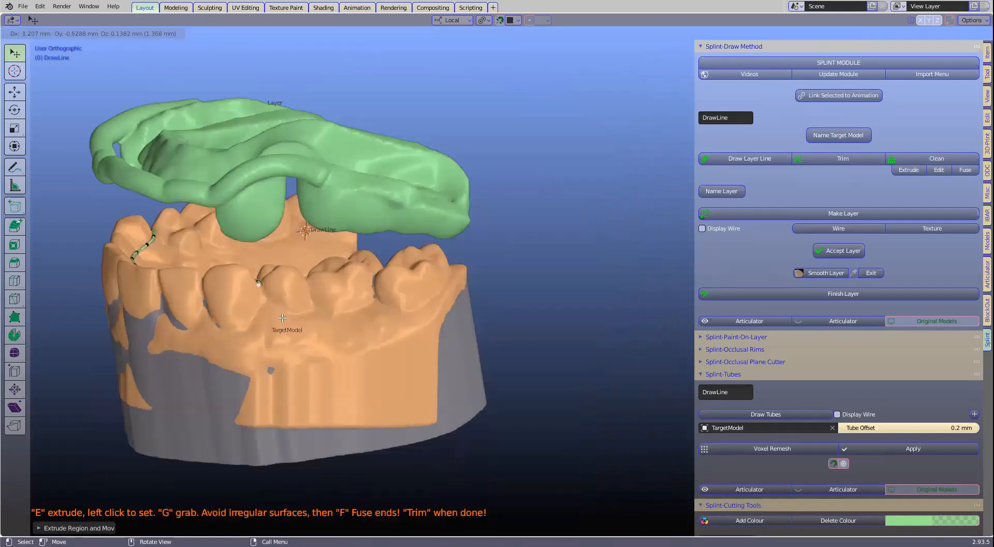
{"action": "left_click", "coordinate": [290, 325]}
{"action": "key", "text": "e"}
{"action": "left_click", "coordinate": [318, 331]}
{"action": "key", "text": "e"}
{"action": "left_click", "coordinate": [352, 330]}
{"action": "key", "text": "e"}
{"action": "left_click", "coordinate": [396, 320]}
{"action": "key", "text": "e"}
{"action": "left_click", "coordinate": [429, 306]}
{"action": "key", "text": "e"}
{"action": "left_click", "coordinate": [466, 269]}
Step: Wrap the layer line around the back of the last molar and extend it forward along the palatal gum margin
{"action": "middle_click_drag", "start_coordinate": [465, 268], "coordinate": [511, 250]}
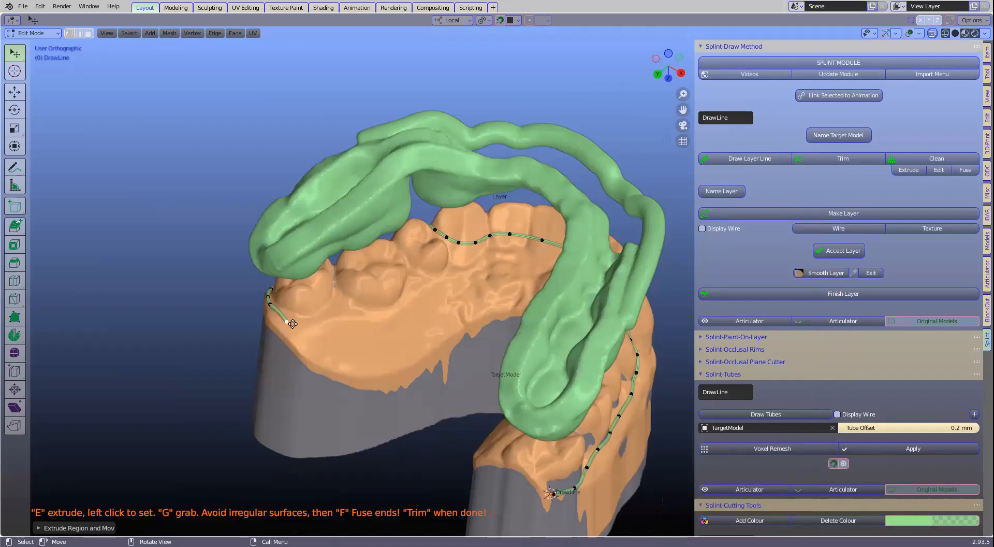
{"action": "key", "text": "e"}
{"action": "left_click", "coordinate": [313, 325]}
{"action": "key", "text": "e"}
{"action": "left_click", "coordinate": [336, 317]}
{"action": "key", "text": "e"}
{"action": "left_click", "coordinate": [356, 316]}
{"action": "key", "text": "e"}
{"action": "left_click", "coordinate": [377, 317]}
{"action": "key", "text": "e"}
{"action": "left_click", "coordinate": [396, 311]}
{"action": "key", "text": "e"}
{"action": "left_click", "coordinate": [415, 297]}
{"action": "key", "text": "e"}
{"action": "left_click", "coordinate": [431, 288]}
{"action": "key", "text": "e"}
{"action": "left_click", "coordinate": [450, 290]}
Step: Continue the layer line across the front of the palate behind the incisors
{"action": "mouse_move", "coordinate": [451, 290]}
{"action": "middle_mouse_down"}
{"action": "mouse_move", "coordinate": [425, 289]}
{"action": "mouse_move", "coordinate": [469, 285]}
{"action": "middle_mouse_up"}
{"action": "key", "text": "e"}
{"action": "left_click", "coordinate": [477, 284]}
{"action": "key", "text": "e"}
{"action": "left_click", "coordinate": [490, 278]}
{"action": "key", "text": "e"}
{"action": "left_click", "coordinate": [537, 273]}
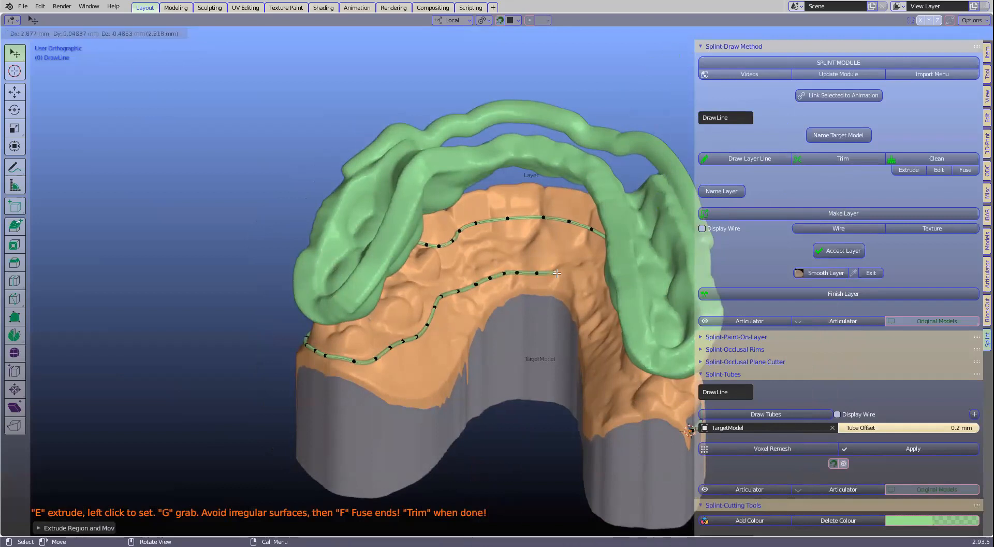
{"action": "middle_click_drag", "start_coordinate": [538, 305], "coordinate": [412, 258]}
{"action": "key", "text": "e"}
{"action": "left_click", "coordinate": [433, 261]}
{"action": "key", "text": "e"}
{"action": "left_click", "coordinate": [448, 269]}
{"action": "key", "text": "e"}
{"action": "left_click", "coordinate": [461, 278]}
{"action": "key", "text": "e"}
{"action": "left_click", "coordinate": [474, 284]}
{"action": "key", "text": "ctrl+z"}
{"action": "key", "text": "ctrl+z"}
{"action": "key", "text": "ctrl+z"}
{"action": "key", "text": "ctrl+z"}
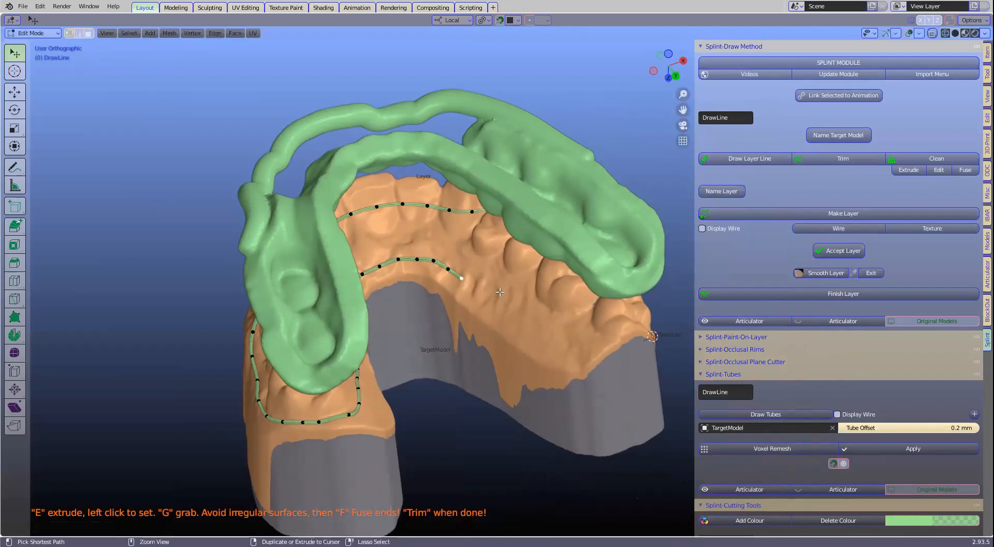
Step: Extend the layer line from the front of the palate along the remaining palatal gum margin to the last molar
{"action": "middle_click_drag", "start_coordinate": [440, 262], "coordinate": [426, 257]}
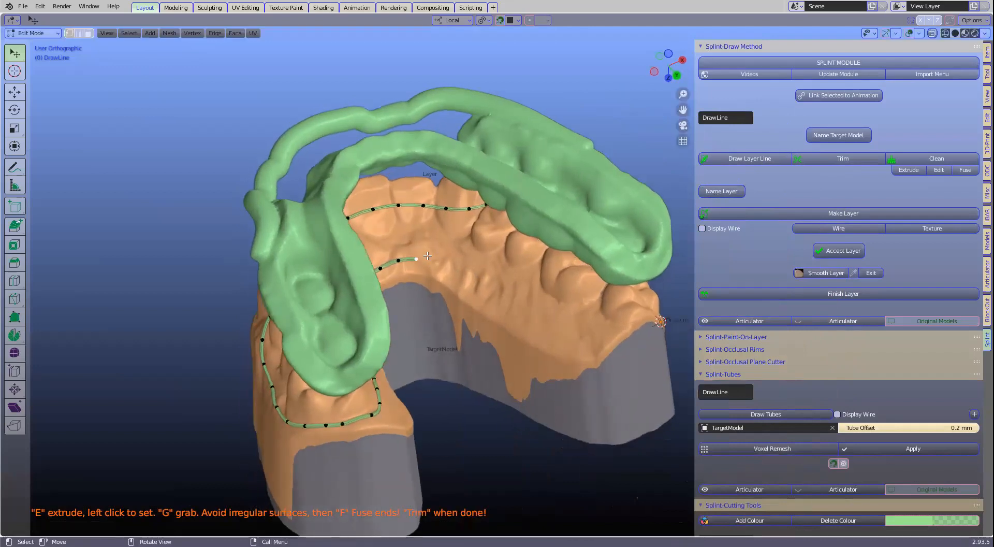
{"action": "key", "text": "e"}
{"action": "left_click", "coordinate": [460, 253]}
{"action": "key", "text": "e"}
{"action": "left_click", "coordinate": [480, 257]}
{"action": "key", "text": "e"}
{"action": "left_click", "coordinate": [496, 264]}
{"action": "key", "text": "e"}
{"action": "left_click", "coordinate": [511, 275]}
{"action": "key", "text": "e"}
{"action": "left_click", "coordinate": [524, 283]}
{"action": "key", "text": "e"}
{"action": "left_click", "coordinate": [536, 295]}
{"action": "key", "text": "e"}
{"action": "left_click", "coordinate": [555, 309]}
{"action": "key", "text": "e"}
{"action": "left_click", "coordinate": [573, 313]}
{"action": "key", "text": "e"}
{"action": "left_click", "coordinate": [589, 321]}
{"action": "key", "text": "e"}
{"action": "left_click", "coordinate": [608, 325]}
{"action": "key", "text": "e"}
{"action": "left_click", "coordinate": [624, 322]}
{"action": "key", "text": "e"}
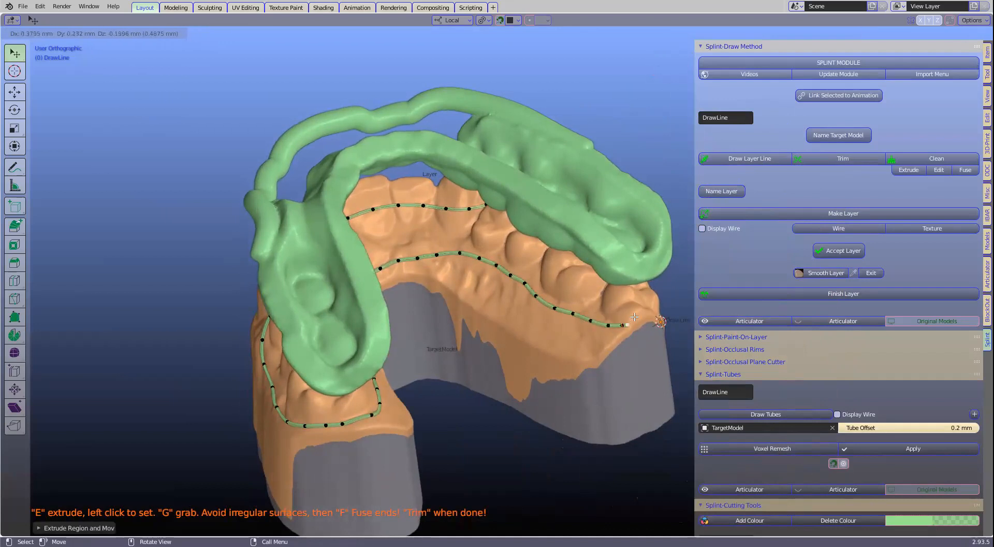
{"action": "left_click", "coordinate": [636, 314]}
Step: Wrap the layer line around the back of the last molar towards its starting point and inspect the open ends
{"action": "middle_click_drag", "start_coordinate": [655, 325], "coordinate": [585, 325]}
{"action": "key", "text": "e"}
{"action": "left_click", "coordinate": [661, 325]}
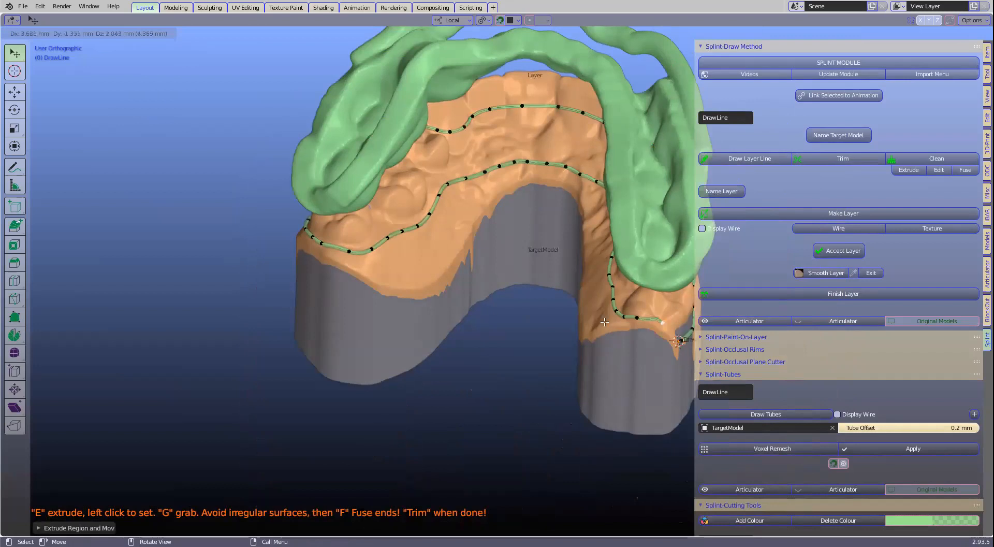
{"action": "middle_click_drag", "start_coordinate": [444, 301], "coordinate": [467, 326]}
{"action": "middle_click_drag", "start_coordinate": [575, 339], "coordinate": [270, 418], "text": "shift"}
{"action": "scroll", "coordinate": [401, 364], "scroll_direction": "down", "scroll_amount": 2}
{"action": "scroll", "coordinate": [402, 364], "scroll_direction": "up", "scroll_amount": 3}
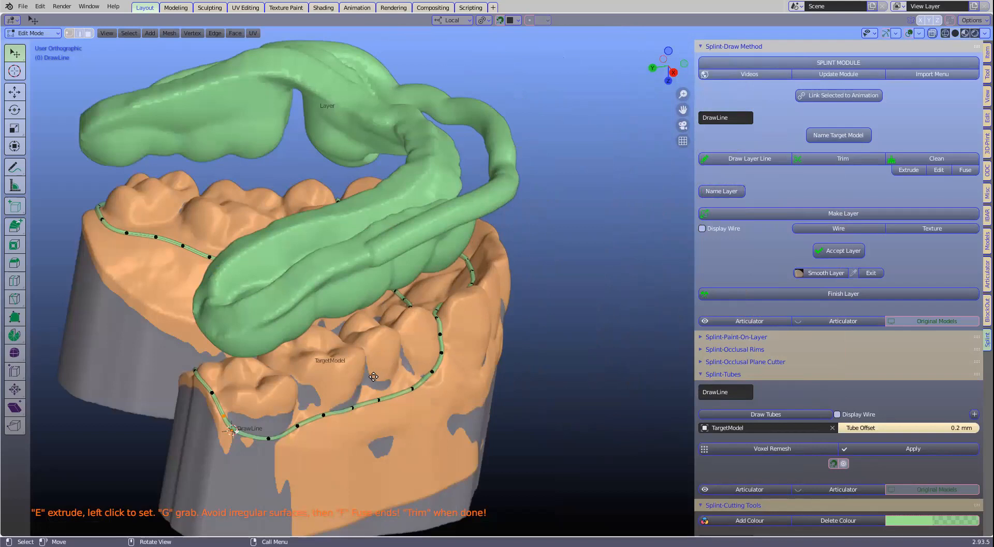
Step: Annotate a line across the crowns from the last molar to the incisors, dipping around the canine, plus a stroke between two back teeth
{"action": "scroll", "coordinate": [342, 391], "scroll_direction": "down", "scroll_amount": 1}
{"action": "middle_click_drag", "start_coordinate": [333, 402], "coordinate": [428, 361]}
{"action": "middle_click_drag", "start_coordinate": [381, 282], "coordinate": [373, 185], "text": "shift"}
{"action": "scroll", "coordinate": [62, 198], "scroll_direction": "up", "scroll_amount": 1}
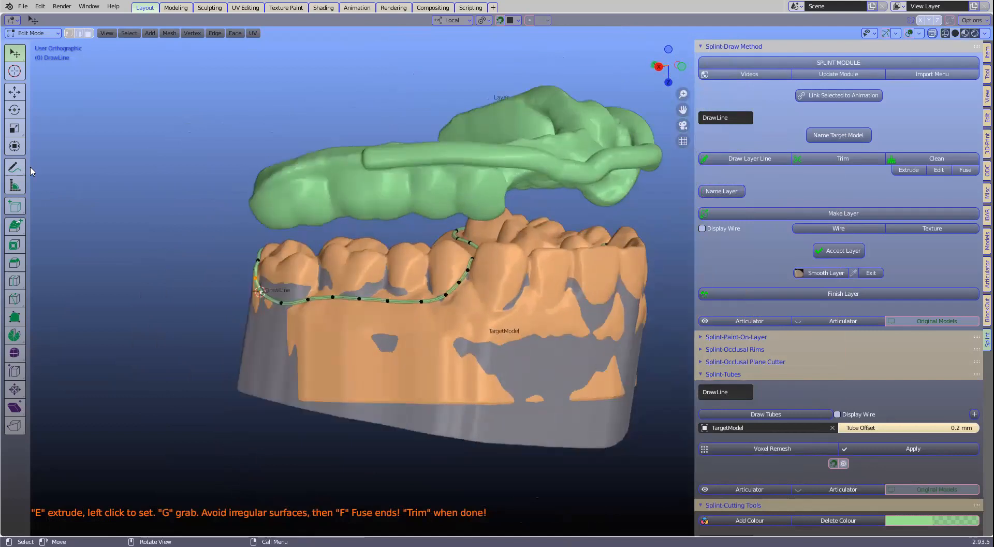
{"action": "left_click", "coordinate": [15, 167]}
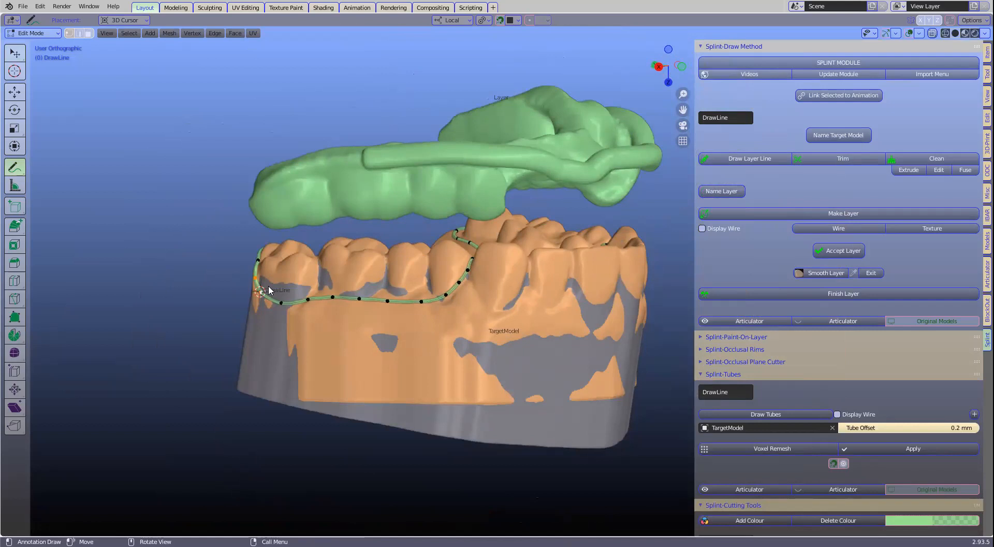
{"action": "left_click_drag", "start_coordinate": [259, 278], "coordinate": [292, 285]}
{"action": "mouse_move", "coordinate": [359, 278]}
{"action": "left_mouse_down"}
{"action": "mouse_move", "coordinate": [464, 273]}
{"action": "mouse_move", "coordinate": [485, 309]}
{"action": "mouse_move", "coordinate": [514, 308]}
{"action": "mouse_move", "coordinate": [545, 277]}
{"action": "mouse_move", "coordinate": [643, 270]}
{"action": "left_mouse_up"}
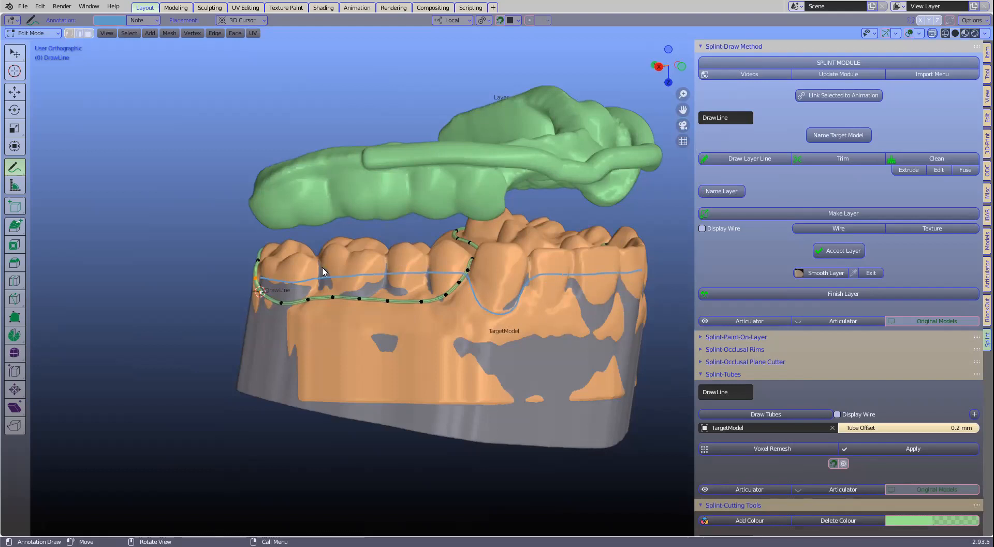
{"action": "scroll", "coordinate": [377, 285], "scroll_direction": "up", "scroll_amount": 1}
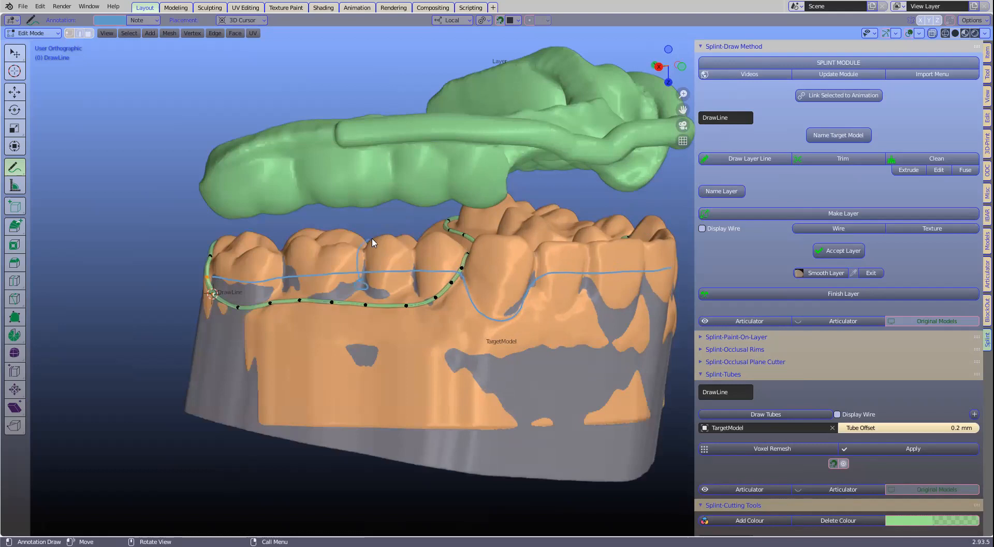
{"action": "left_click", "coordinate": [450, 276]}
{"action": "middle_click_drag", "start_coordinate": [172, 226], "coordinate": [63, 203]}
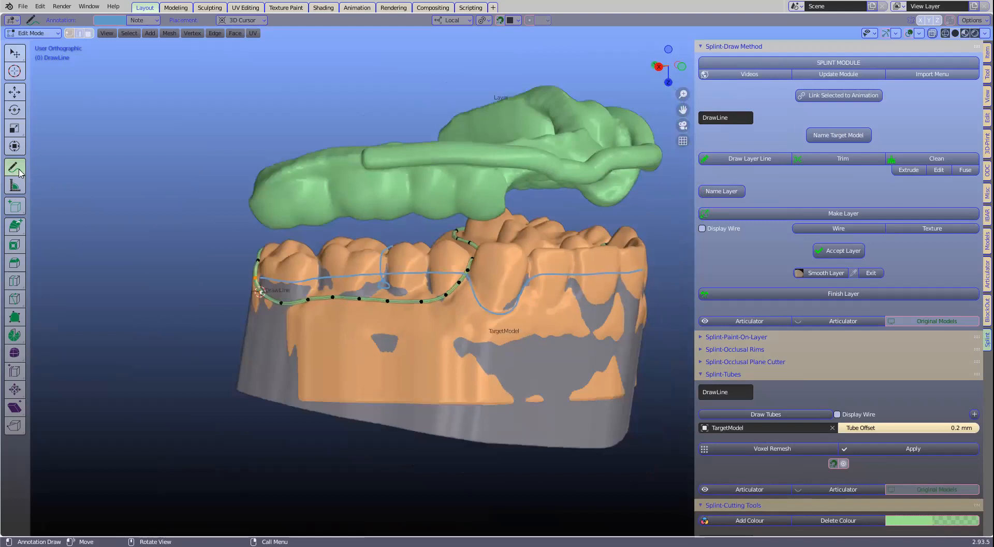
Step: Erase the annotation strokes from the teeth and return to the selection tool
{"action": "left_click_drag", "start_coordinate": [19, 172], "coordinate": [62, 232]}
{"action": "mouse_move", "coordinate": [651, 264]}
{"action": "left_mouse_down"}
{"action": "mouse_move", "coordinate": [489, 310]}
{"action": "mouse_move", "coordinate": [414, 273]}
{"action": "mouse_move", "coordinate": [399, 243]}
{"action": "left_mouse_up"}
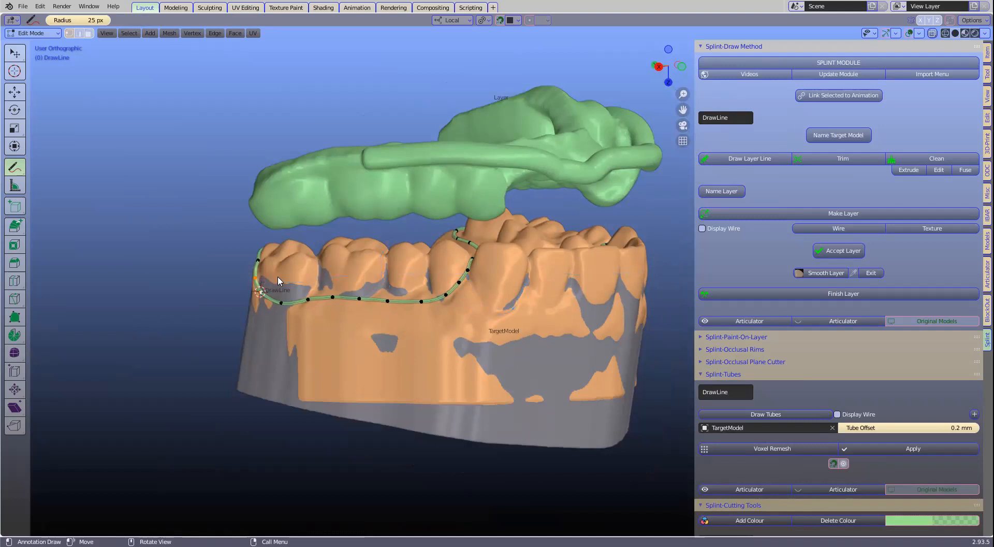
{"action": "scroll", "coordinate": [344, 300], "scroll_direction": "up", "scroll_amount": 1}
{"action": "scroll", "coordinate": [332, 277], "scroll_direction": "up", "scroll_amount": 1}
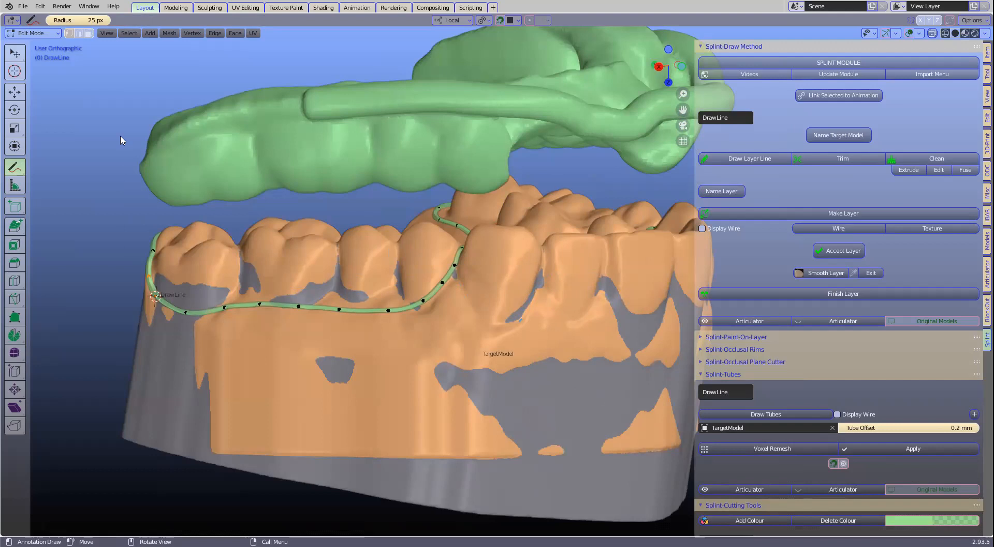
{"action": "key", "text": "w"}
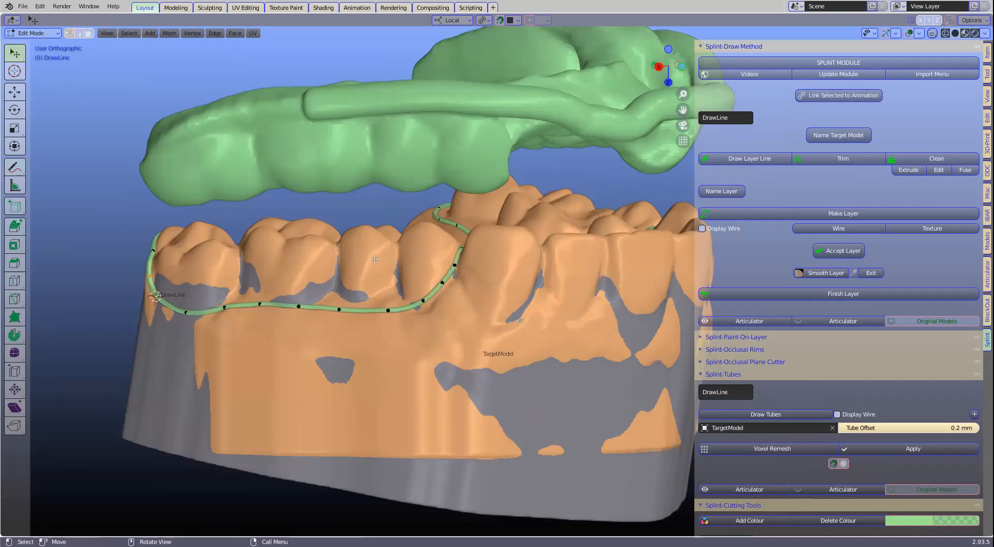
Step: Trim the model mesh along the drawn layer line
{"action": "middle_click_drag", "start_coordinate": [414, 294], "coordinate": [367, 354]}
{"action": "key", "text": "shift"}
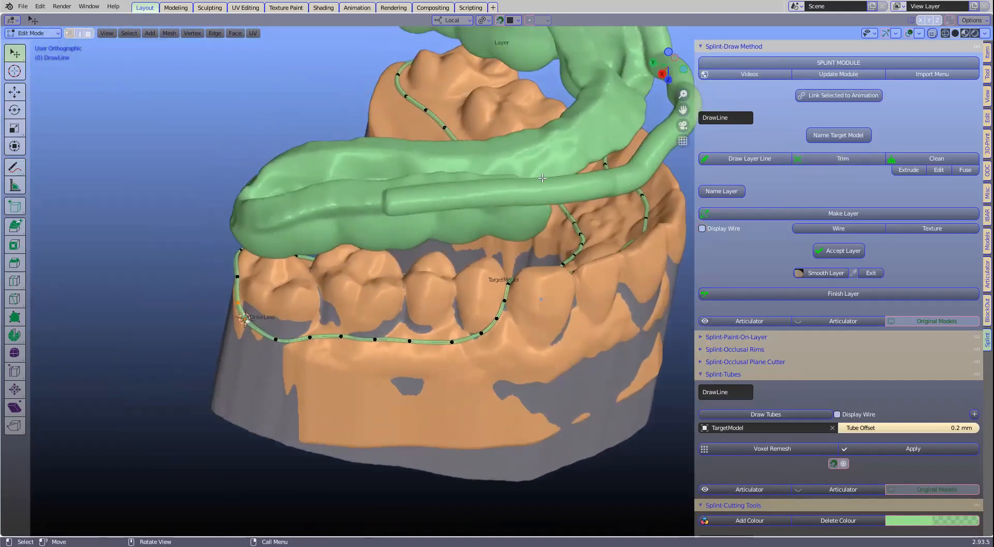
{"action": "left_click", "coordinate": [849, 160]}
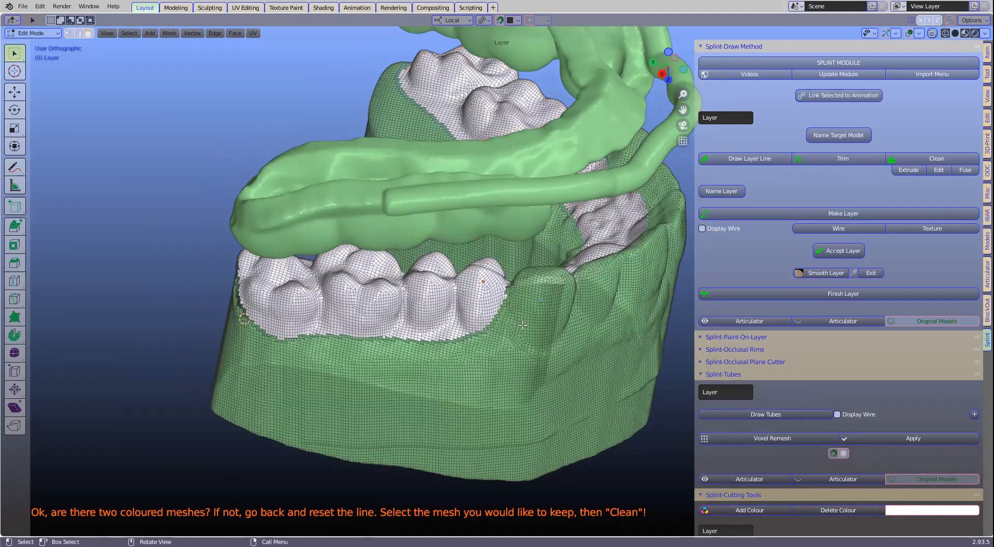
Step: Examine the separated mesh and its cut boundary along the side teeth
{"action": "scroll", "coordinate": [523, 325], "scroll_direction": "up", "scroll_amount": 1}
{"action": "scroll", "coordinate": [506, 393], "scroll_direction": "up", "scroll_amount": 3}
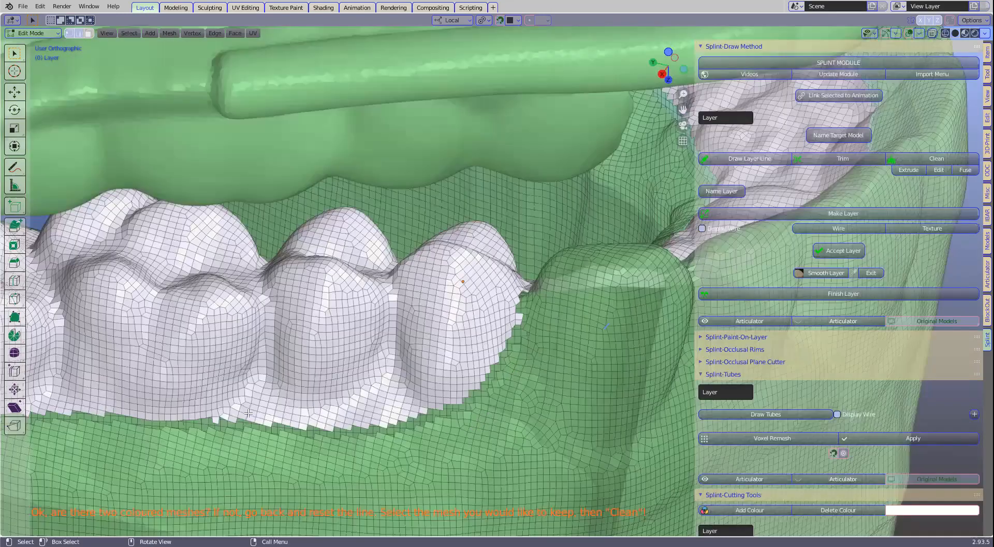
{"action": "scroll", "coordinate": [269, 340], "scroll_direction": "up", "scroll_amount": 2}
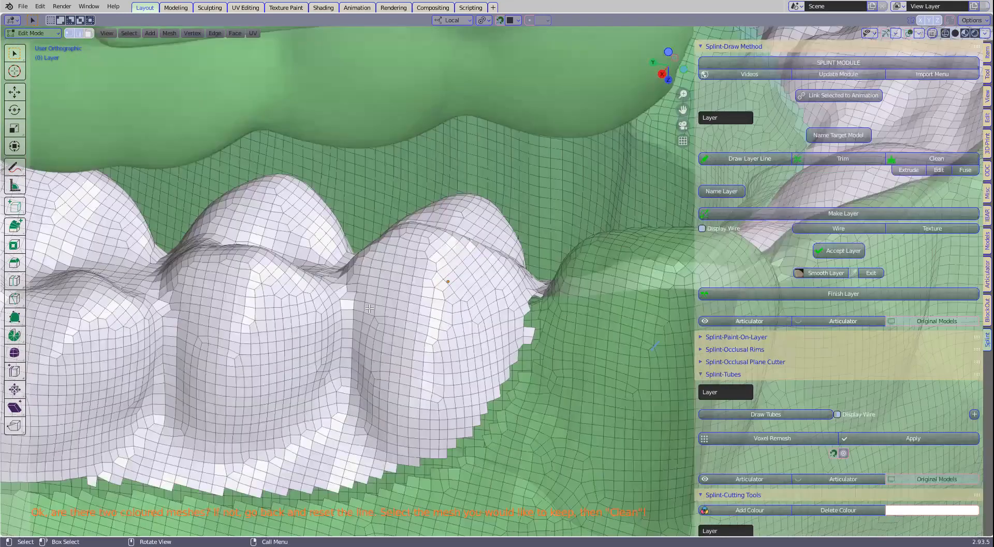
{"action": "scroll", "coordinate": [436, 301], "scroll_direction": "down", "scroll_amount": 4}
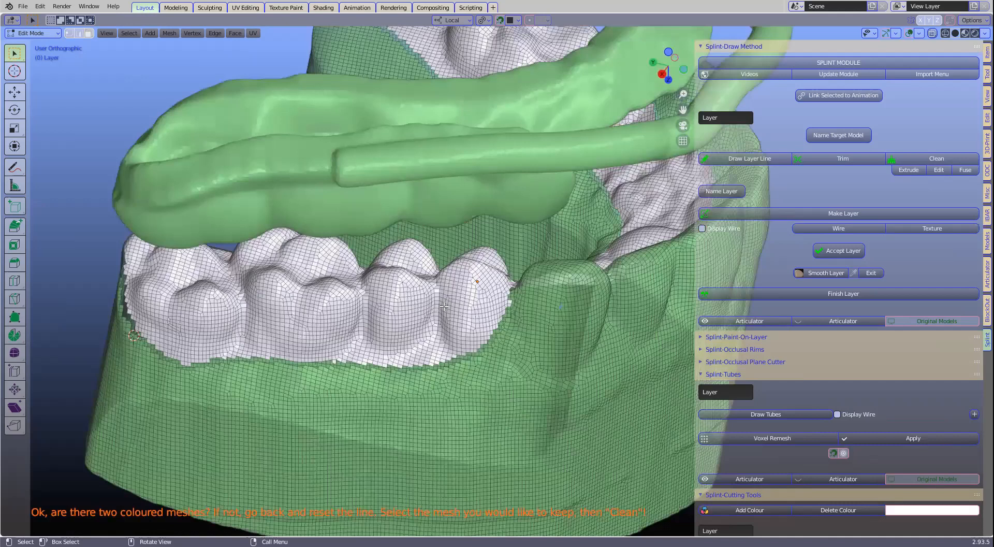
{"action": "scroll", "coordinate": [561, 281], "scroll_direction": "up", "scroll_amount": 2}
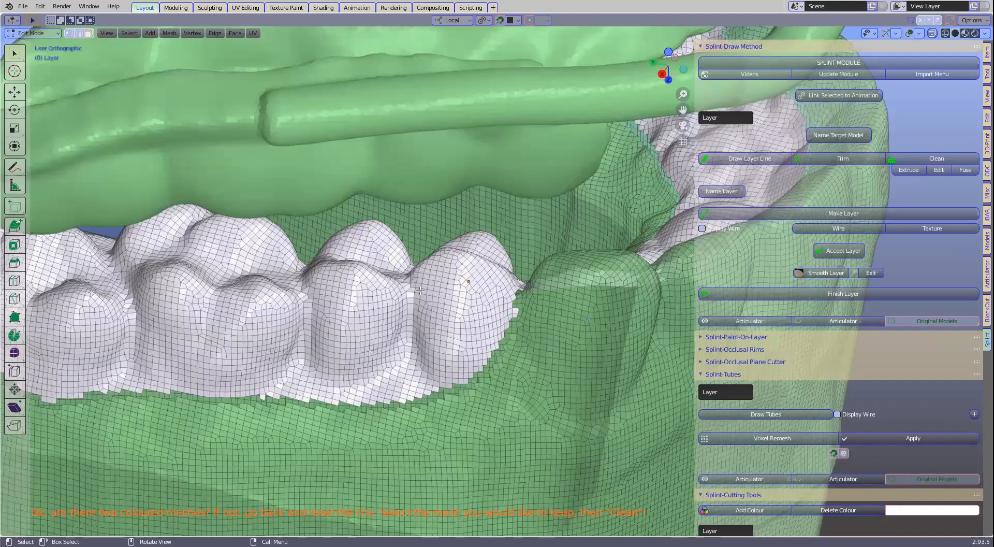
{"action": "scroll", "coordinate": [419, 291], "scroll_direction": "up", "scroll_amount": 1}
{"action": "scroll", "coordinate": [449, 296], "scroll_direction": "down", "scroll_amount": 2}
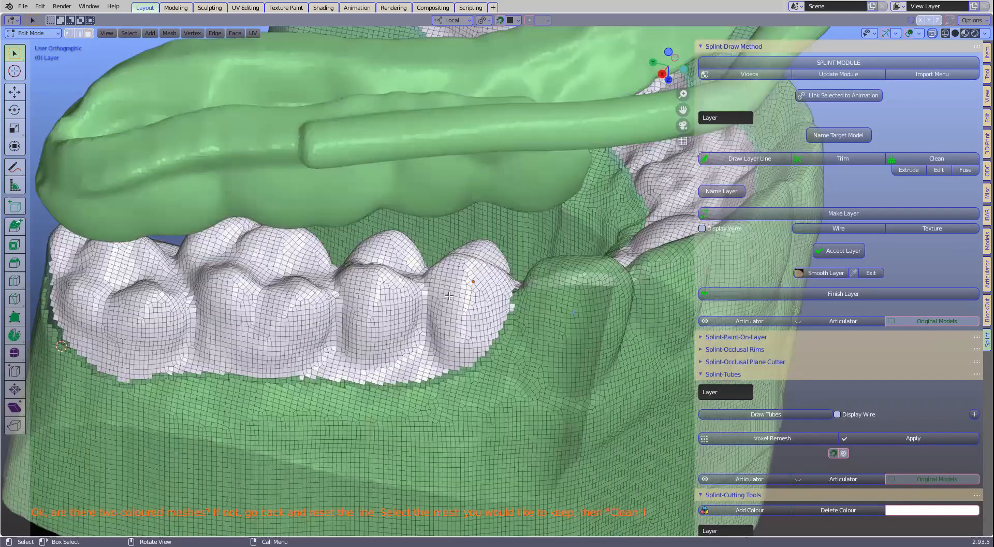
{"action": "scroll", "coordinate": [448, 295], "scroll_direction": "down", "scroll_amount": 2}
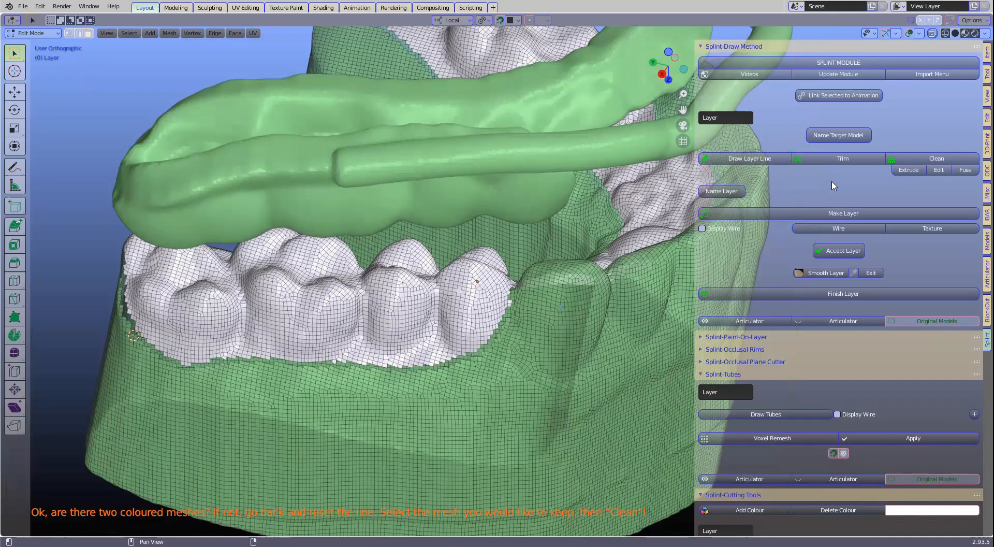
Step: Clean the trimmed mesh so that only the portion covering the teeth inside the layer line is kept
{"action": "left_click", "coordinate": [932, 159]}
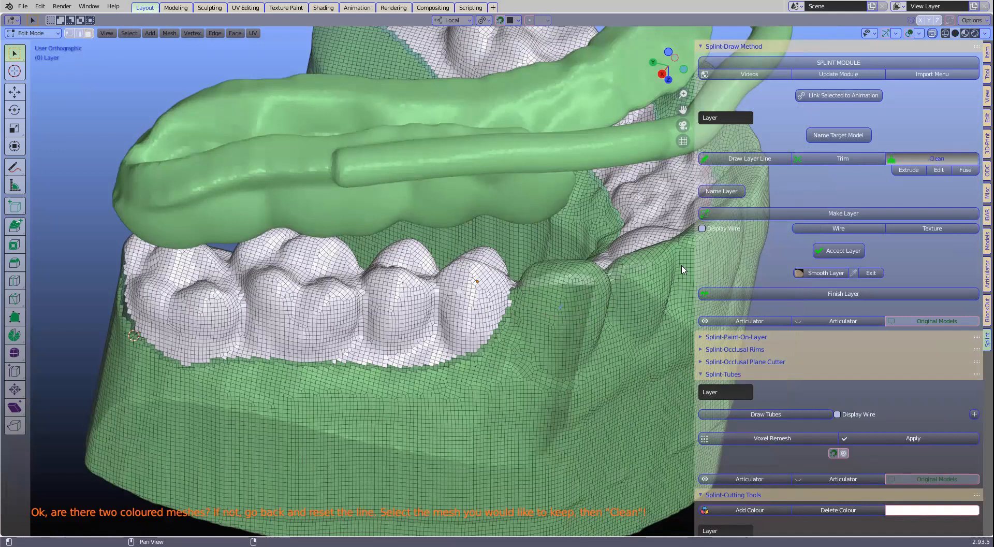
{"action": "left_click", "coordinate": [469, 350]}
{"action": "middle_click_drag", "start_coordinate": [475, 332], "coordinate": [497, 321]}
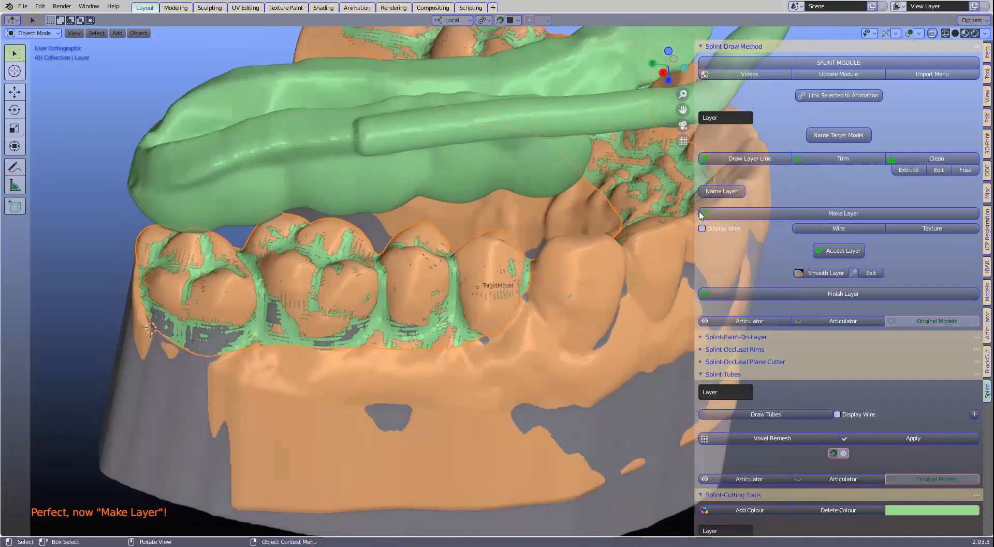
Step: Make a layer 4 mm thick from the cleaned mesh and compare its wire and textured displays
{"action": "left_click", "coordinate": [848, 217]}
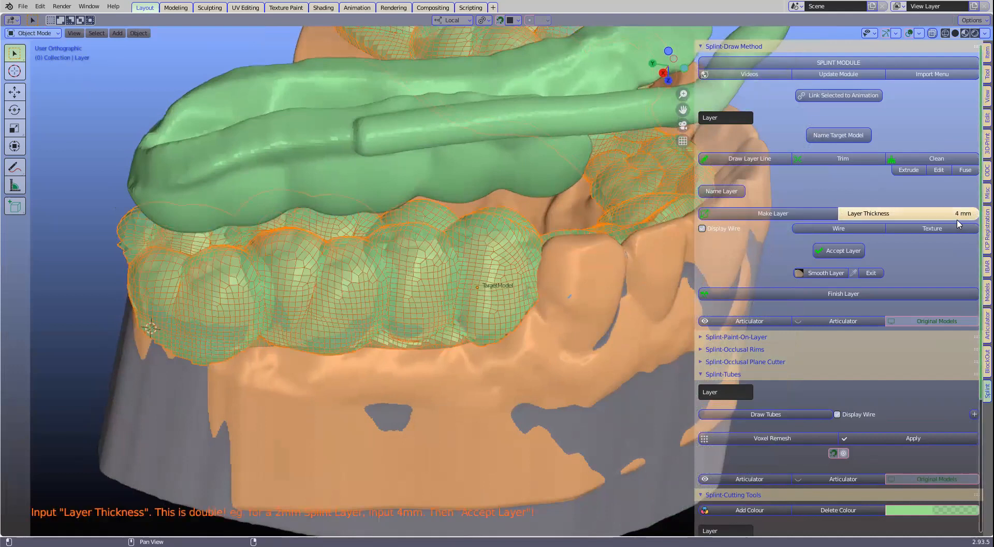
{"action": "left_click", "coordinate": [849, 230]}
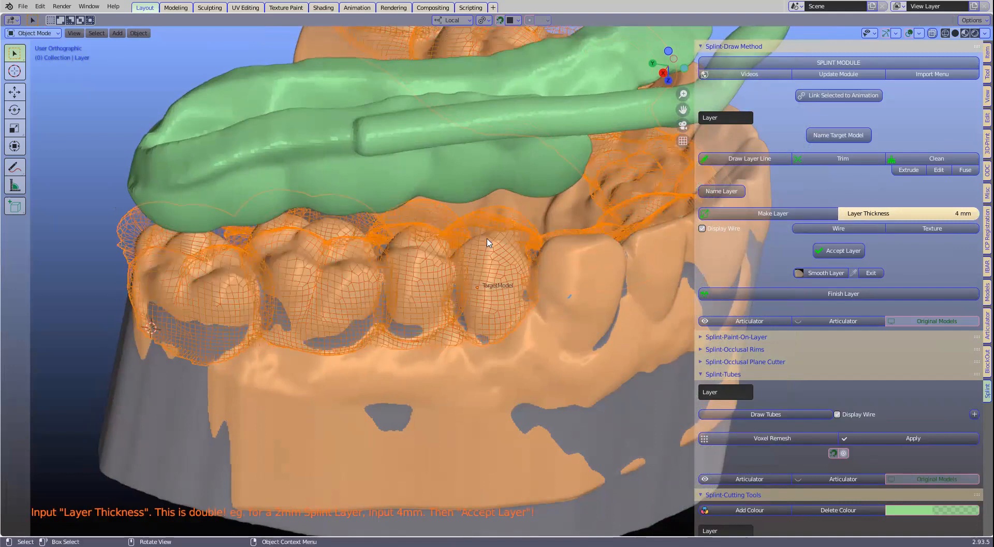
{"action": "scroll", "coordinate": [495, 237], "scroll_direction": "up", "scroll_amount": 2}
{"action": "scroll", "coordinate": [568, 218], "scroll_direction": "up", "scroll_amount": 2}
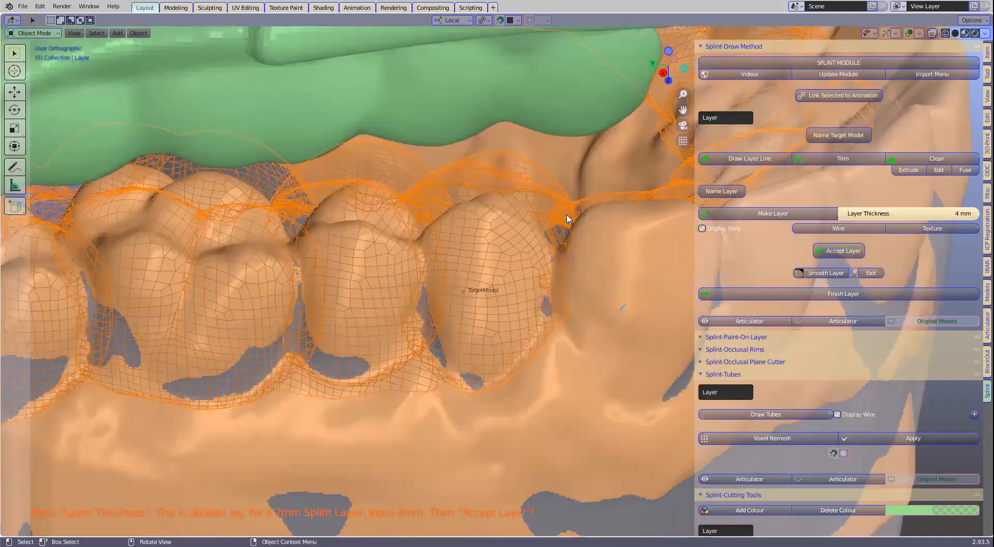
{"action": "scroll", "coordinate": [803, 220], "scroll_direction": "up", "scroll_amount": 1}
{"action": "scroll", "coordinate": [800, 222], "scroll_direction": "down", "scroll_amount": 1}
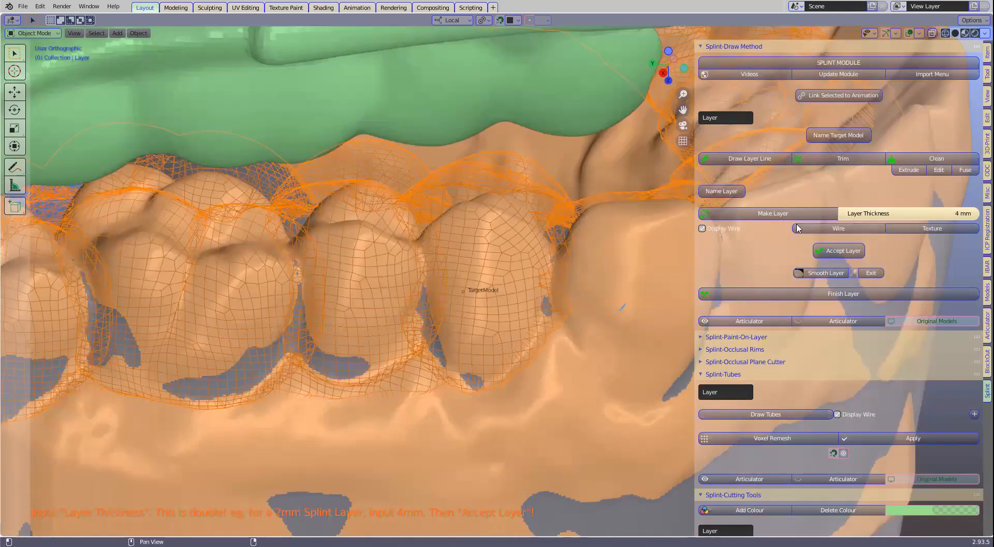
{"action": "left_click", "coordinate": [909, 227]}
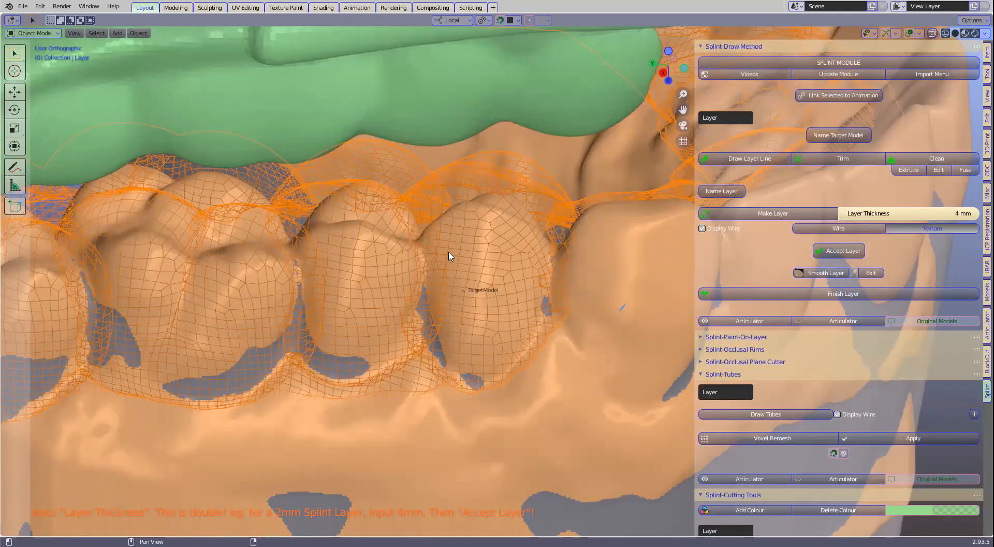
{"action": "scroll", "coordinate": [449, 250], "scroll_direction": "down", "scroll_amount": 4}
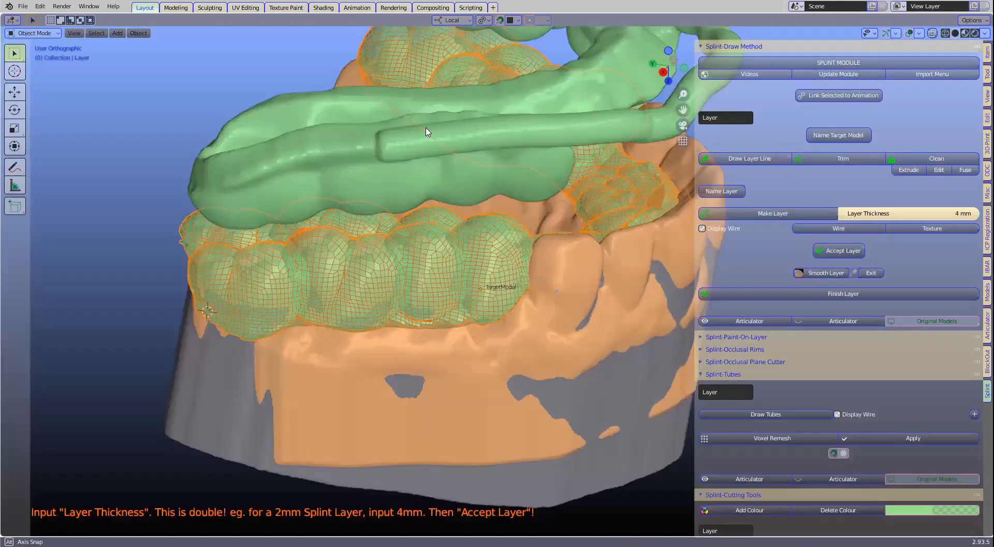
Step: Clip the view to a cross-section through a molar and examine the layer's inner and outer surfaces
{"action": "right_click_drag", "start_coordinate": [426, 129], "coordinate": [461, 404]}
{"action": "key", "text": "b"}
{"action": "left_click_drag", "start_coordinate": [431, 144], "coordinate": [441, 456]}
{"action": "middle_click_drag", "start_coordinate": [477, 346], "coordinate": [414, 363]}
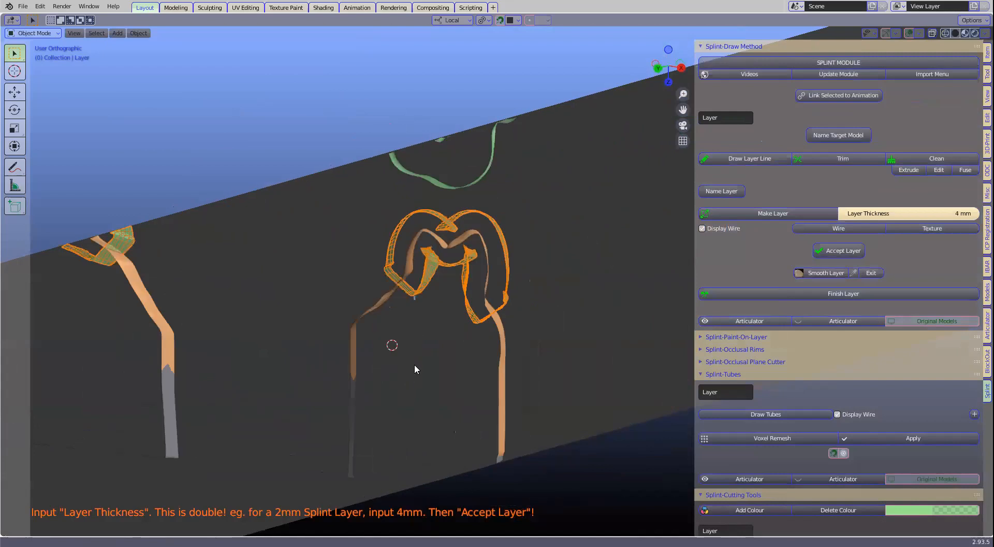
{"action": "scroll", "coordinate": [431, 181], "scroll_direction": "up", "scroll_amount": 2}
{"action": "scroll", "coordinate": [432, 183], "scroll_direction": "up", "scroll_amount": 4}
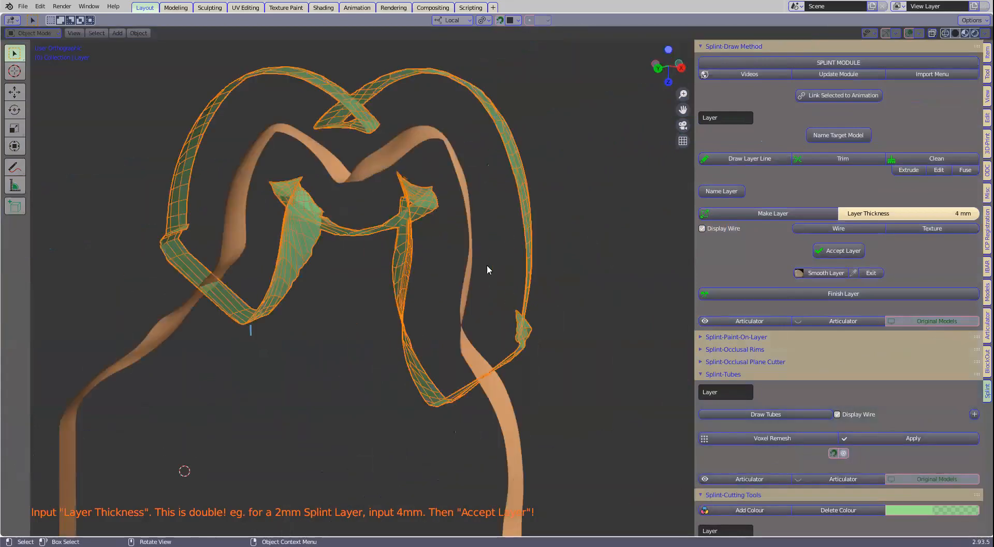
Step: Accept the layer and finish it with a 0.4 mm voxel size
{"action": "left_click", "coordinate": [835, 253]}
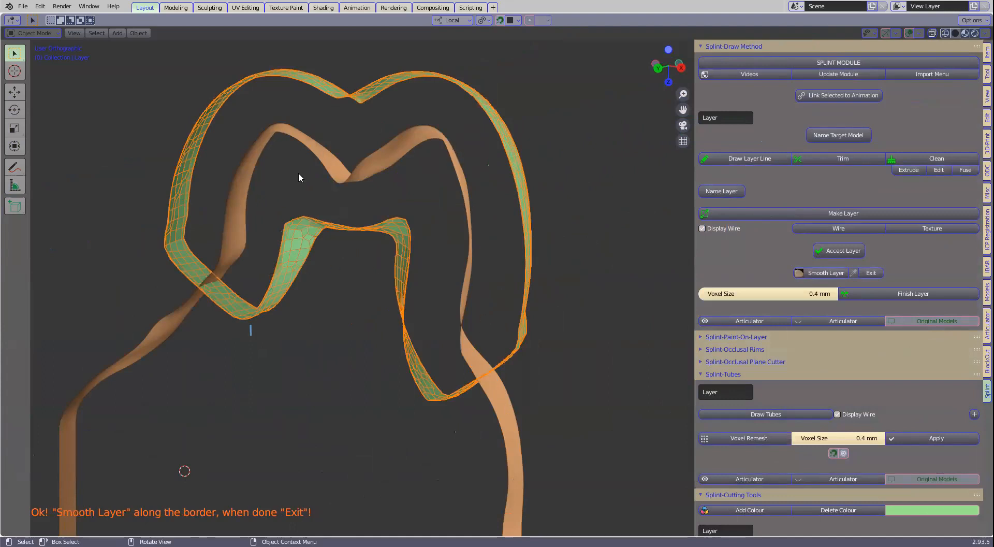
{"action": "scroll", "coordinate": [518, 355], "scroll_direction": "down", "scroll_amount": 1}
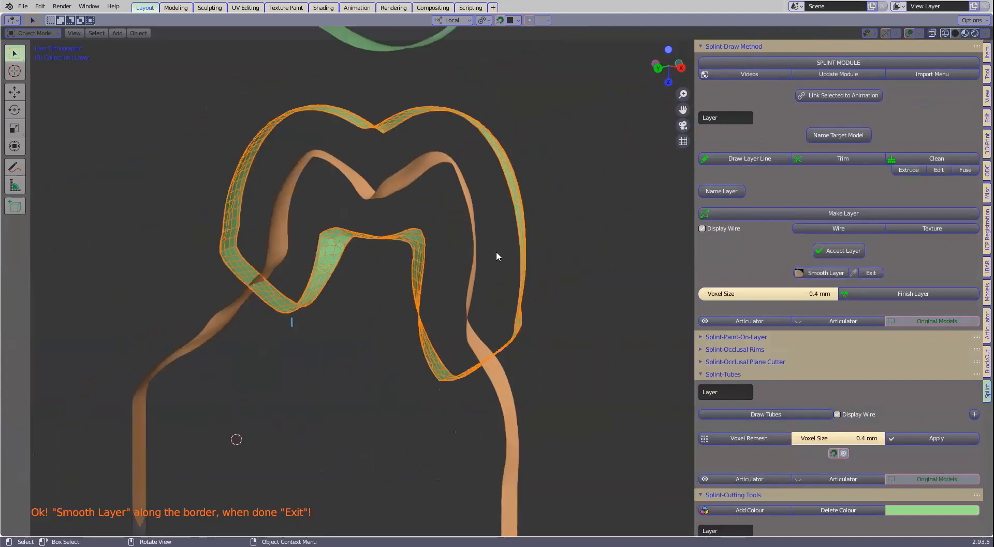
{"action": "left_click", "coordinate": [906, 294]}
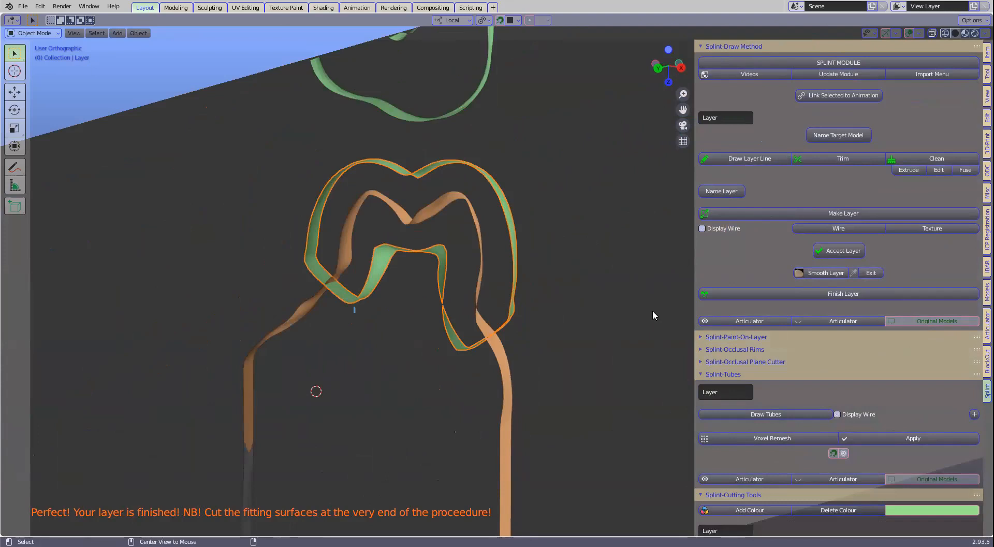
Step: Remove the cross-section clipping and unhide the opposing model to show both arches with their layers
{"action": "middle_click_drag", "start_coordinate": [573, 302], "coordinate": [341, 294]}
{"action": "left_click", "coordinate": [344, 291]}
{"action": "left_click", "coordinate": [345, 292]}
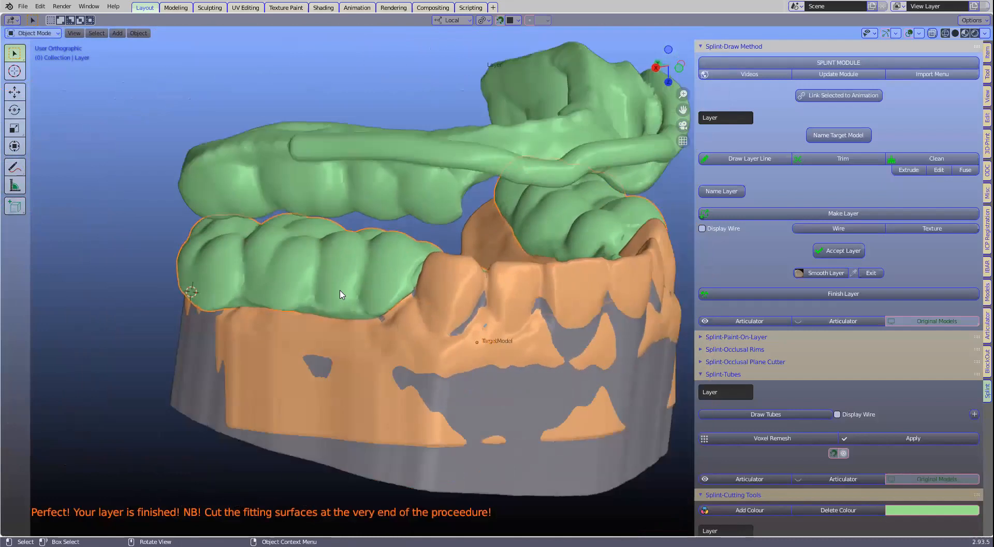
{"action": "key", "text": "alt+h"}
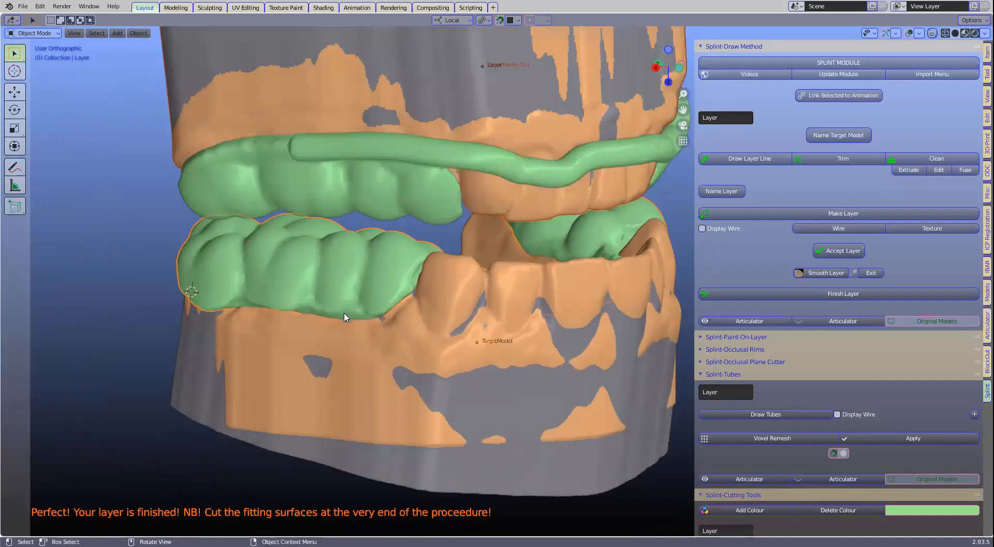
Step: Start a tube on the upper model just below the splint layer's front edge and shrink-wrap it to TargetModel
{"action": "left_click", "coordinate": [361, 322]}
{"action": "left_click", "coordinate": [368, 322]}
{"action": "left_click", "coordinate": [369, 319]}
{"action": "right_click", "coordinate": [369, 319], "text": "shift"}
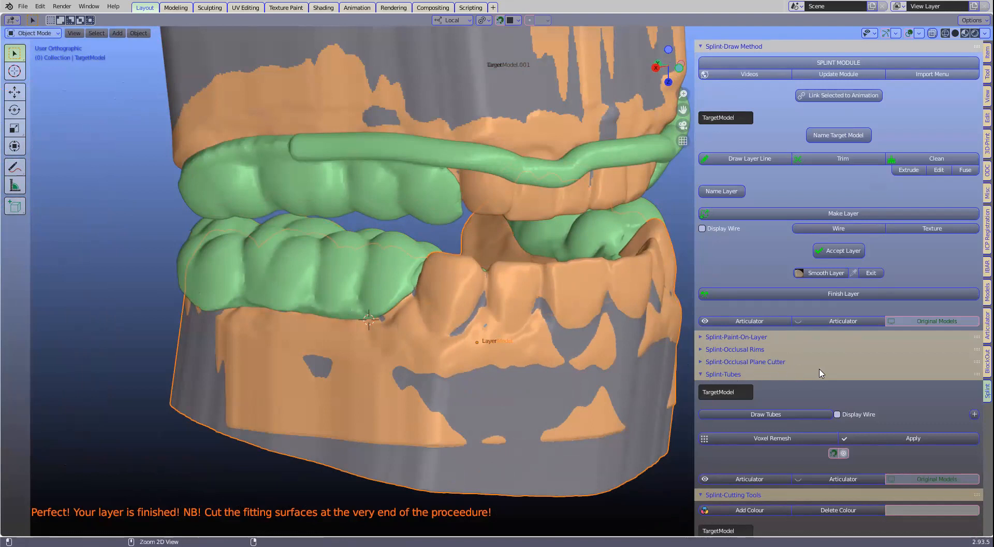
{"action": "left_click", "coordinate": [827, 375], "text": "ctrl"}
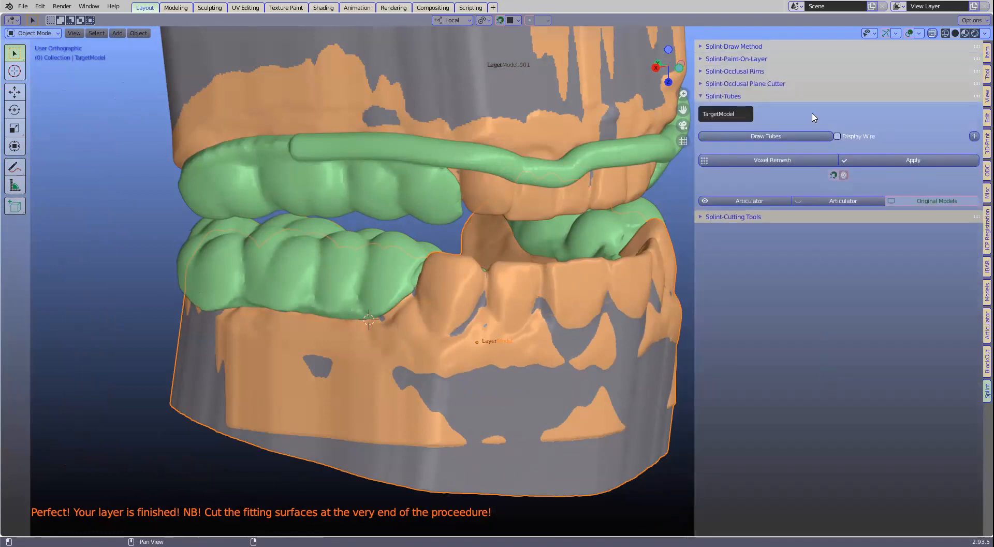
{"action": "left_click", "coordinate": [765, 137]}
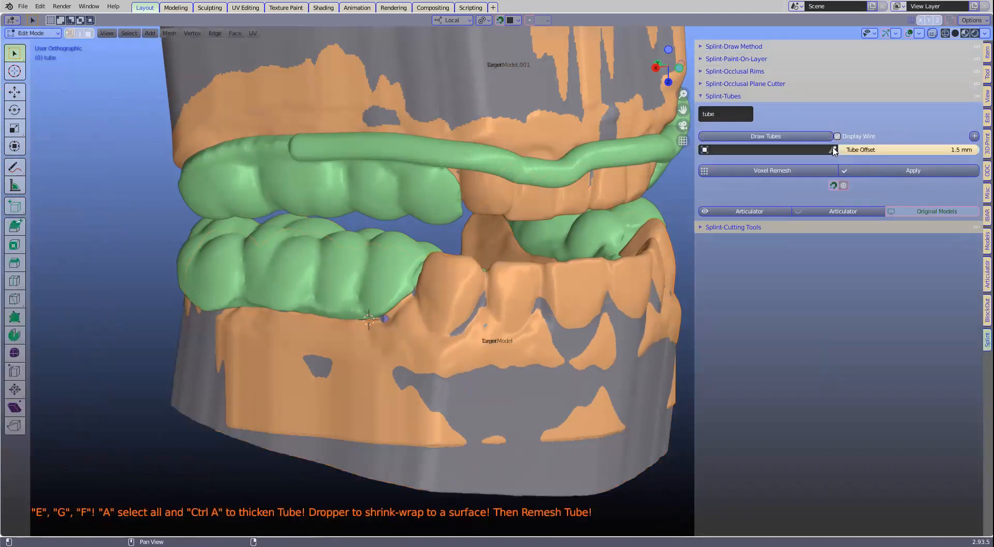
{"action": "left_click", "coordinate": [832, 150]}
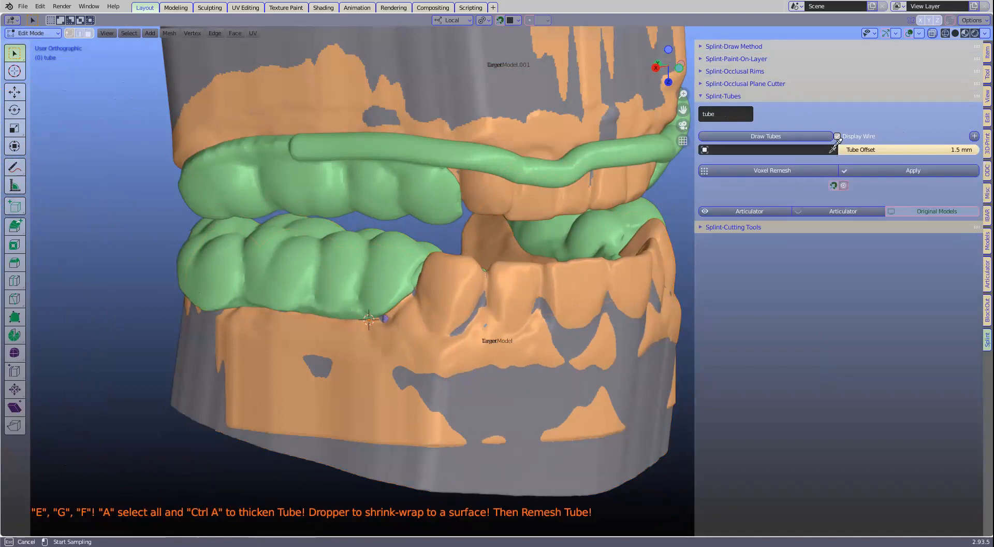
{"action": "left_click", "coordinate": [511, 307]}
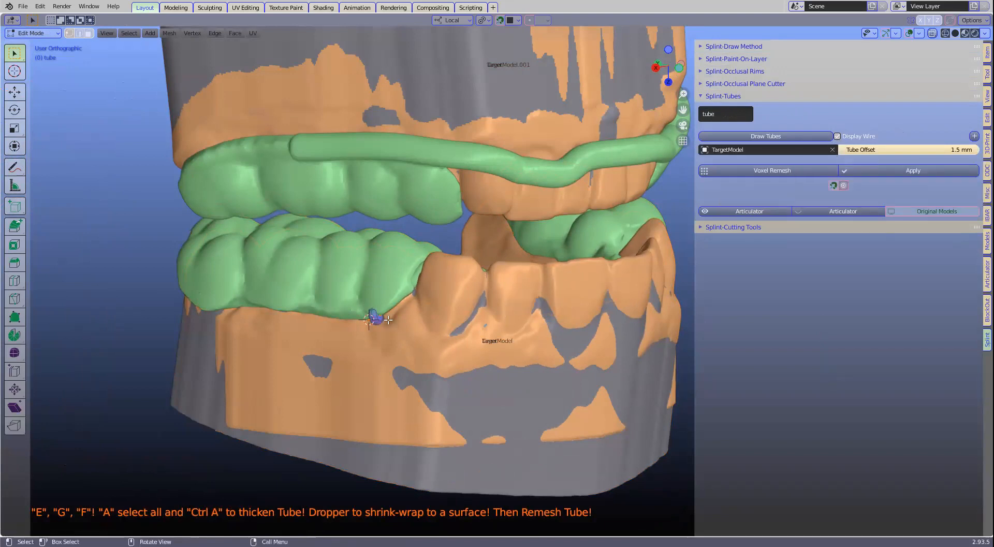
Step: Extrude the tube in short segments along the gum line of the first front teeth, following their contour
{"action": "key", "text": "e"}
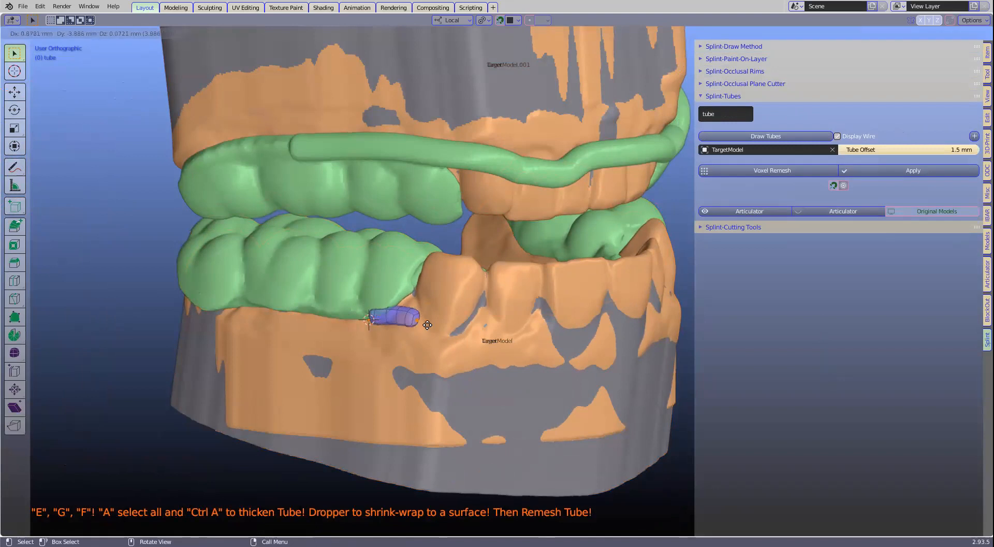
{"action": "left_click", "coordinate": [433, 328]}
{"action": "key", "text": "e"}
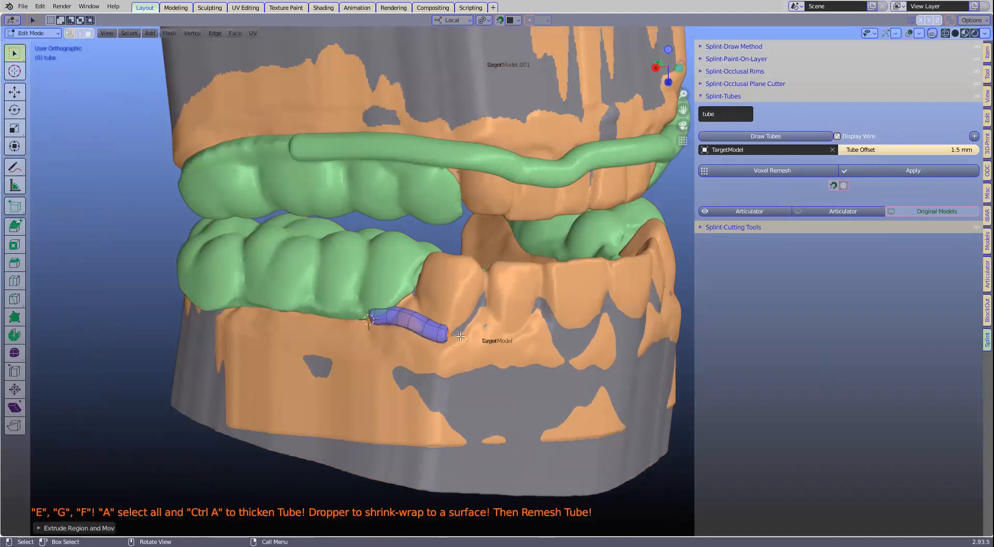
{"action": "left_click", "coordinate": [494, 314]}
{"action": "key", "text": "e"}
{"action": "left_click", "coordinate": [518, 319]}
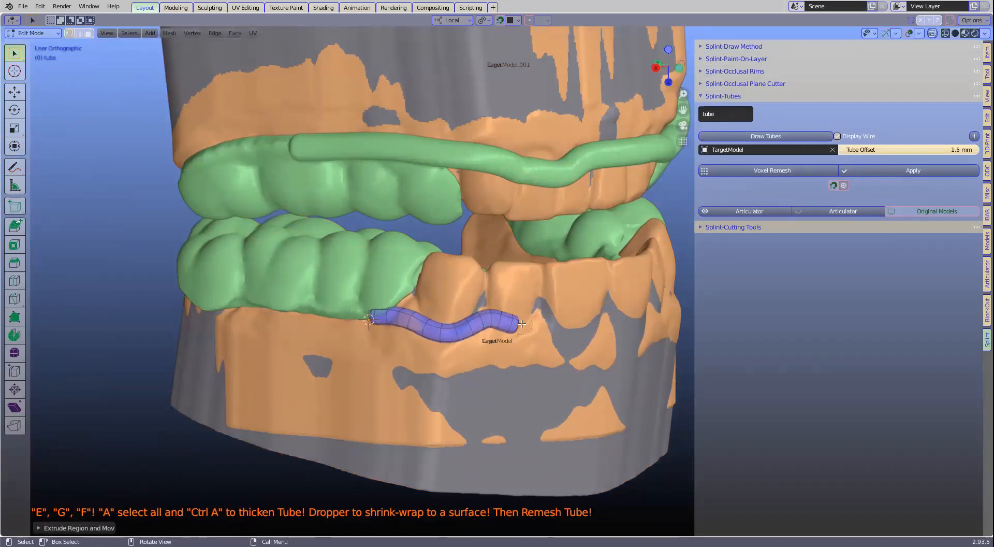
{"action": "key", "text": "e"}
{"action": "left_click", "coordinate": [541, 311]}
{"action": "mouse_move", "coordinate": [550, 310]}
{"action": "middle_mouse_down"}
{"action": "mouse_move", "coordinate": [528, 313]}
{"action": "mouse_move", "coordinate": [554, 317]}
{"action": "middle_mouse_up"}
{"action": "key", "text": "e"}
{"action": "left_click", "coordinate": [557, 317]}
{"action": "key", "text": "e"}
{"action": "left_click", "coordinate": [578, 327]}
{"action": "key", "text": "e"}
{"action": "left_click", "coordinate": [603, 317]}
Step: Continue extruding the tube across the remaining front teeth until it overlaps the splint layer on the opposite side
{"action": "middle_click_drag", "start_coordinate": [603, 317], "coordinate": [429, 332]}
{"action": "scroll", "coordinate": [429, 332], "scroll_direction": "up", "scroll_amount": 1}
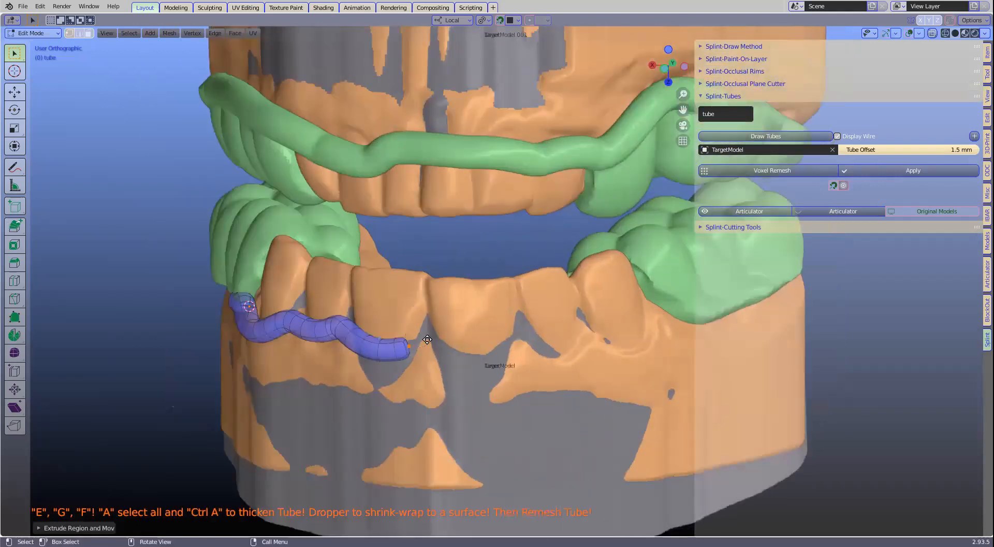
{"action": "key", "text": "e"}
{"action": "left_click", "coordinate": [479, 347]}
{"action": "key", "text": "e"}
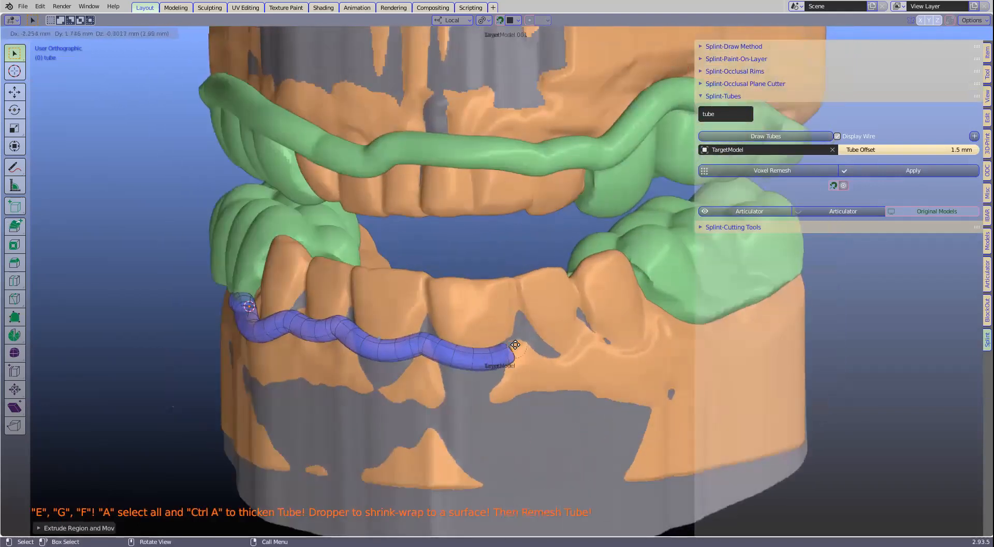
{"action": "left_click", "coordinate": [522, 334]}
{"action": "key", "text": "e"}
{"action": "left_click", "coordinate": [594, 329]}
{"action": "middle_click_drag", "start_coordinate": [594, 330], "coordinate": [328, 330]}
{"action": "key", "text": "e"}
{"action": "left_click", "coordinate": [669, 322]}
{"action": "key", "text": "e"}
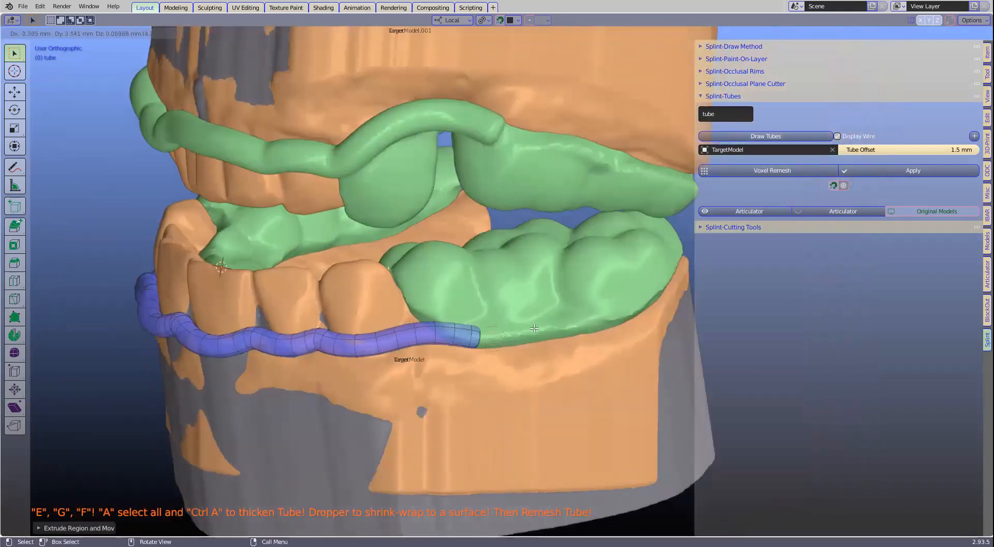
{"action": "left_click", "coordinate": [327, 329]}
Step: Extend the tube's starting end backwards along the lower edge of the adjacent splint layer
{"action": "scroll", "coordinate": [327, 329], "scroll_direction": "down", "scroll_amount": 5}
{"action": "middle_click_drag", "start_coordinate": [282, 368], "coordinate": [416, 363]}
{"action": "scroll", "coordinate": [282, 419], "scroll_direction": "up", "scroll_amount": 1}
{"action": "scroll", "coordinate": [281, 419], "scroll_direction": "up", "scroll_amount": 4}
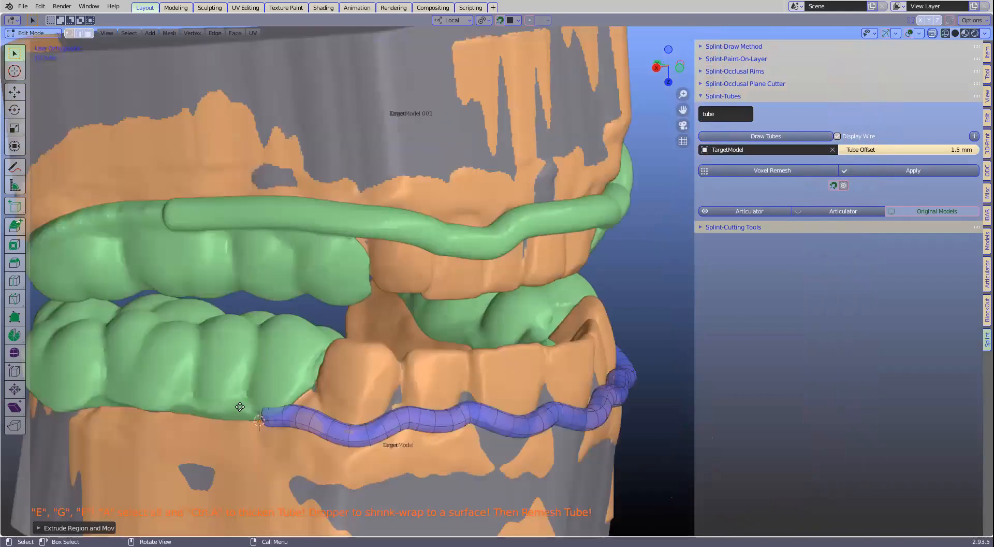
{"action": "key", "text": "e"}
{"action": "left_click", "coordinate": [176, 404]}
{"action": "key", "text": "e"}
{"action": "left_click", "coordinate": [108, 391]}
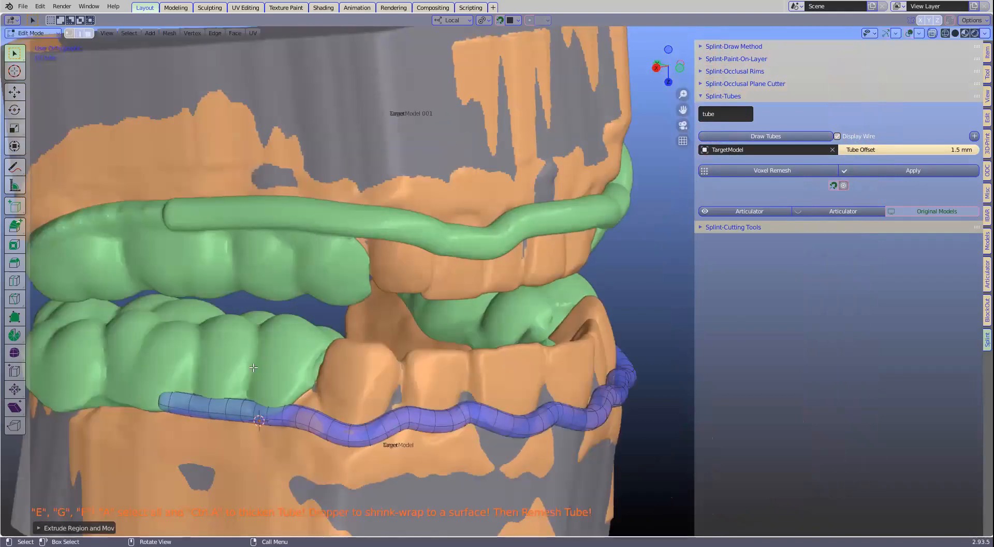
Step: Select all of the tube's points in see-through view, thicken the tube slightly, and restore the solid display
{"action": "scroll", "coordinate": [253, 368], "scroll_direction": "down", "scroll_amount": 2}
{"action": "middle_click_drag", "start_coordinate": [393, 365], "coordinate": [430, 362]}
{"action": "scroll", "coordinate": [423, 293], "scroll_direction": "up", "scroll_amount": 1}
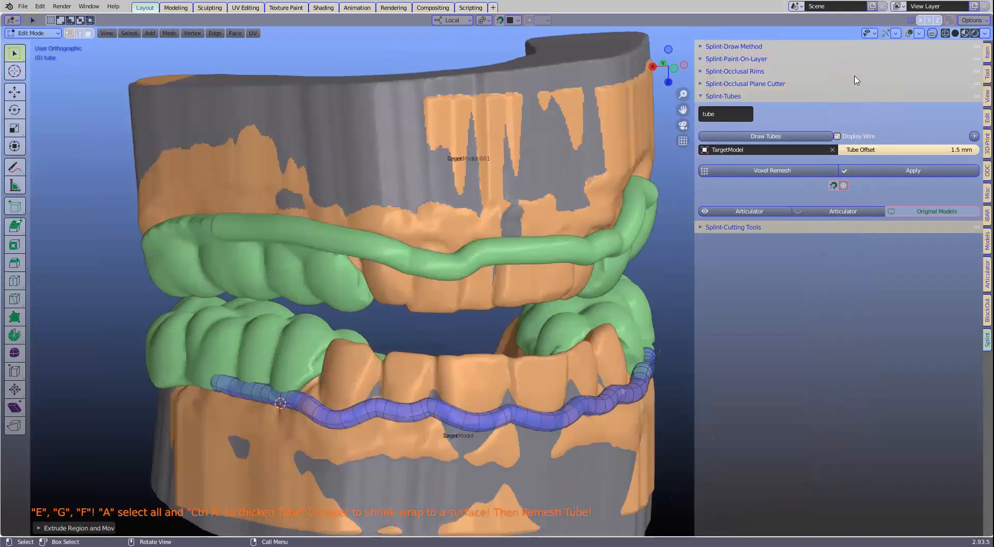
{"action": "middle_click_drag", "start_coordinate": [424, 293], "coordinate": [424, 239], "text": "shift"}
{"action": "scroll", "coordinate": [424, 238], "scroll_direction": "down", "scroll_amount": 1}
{"action": "key", "text": "alt+z"}
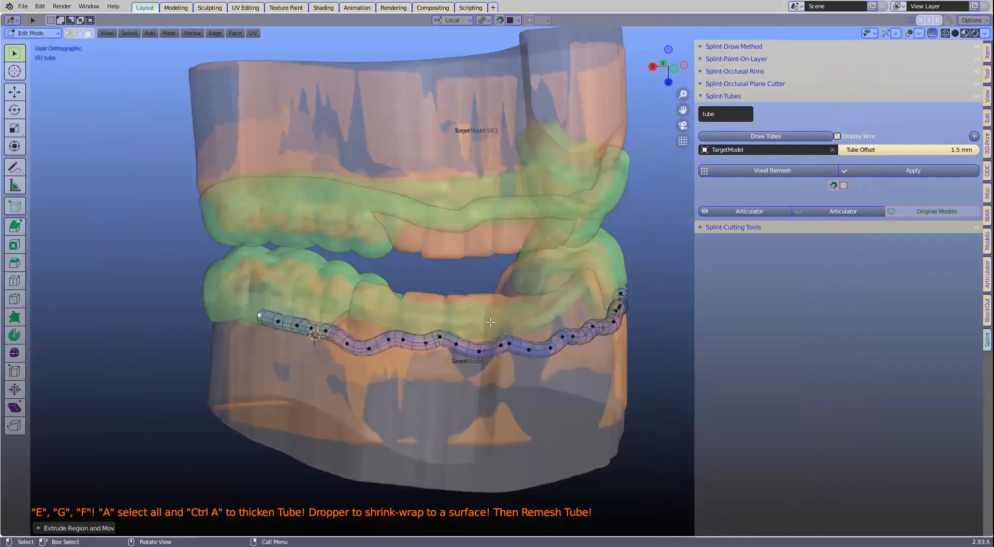
{"action": "key", "text": "a"}
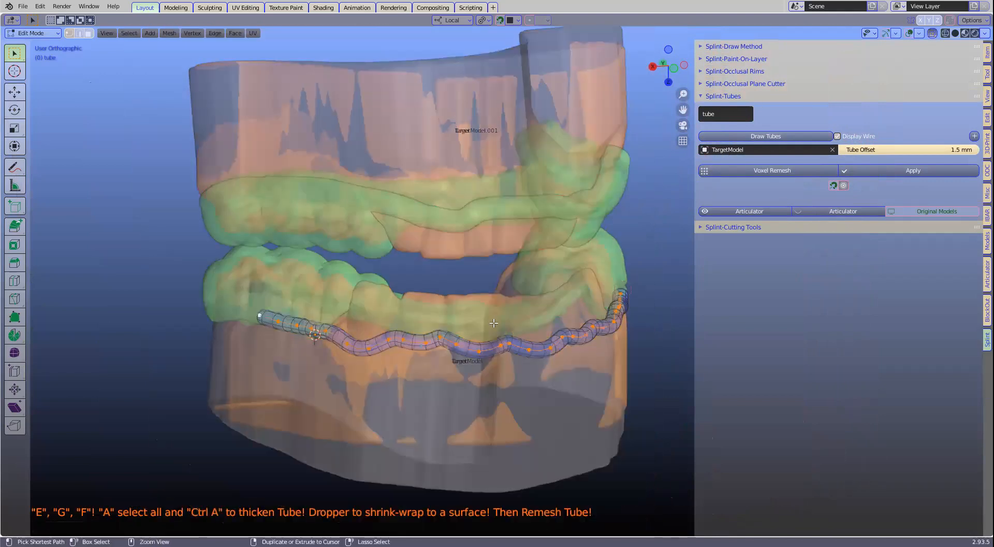
{"action": "key", "text": "ctrl+a"}
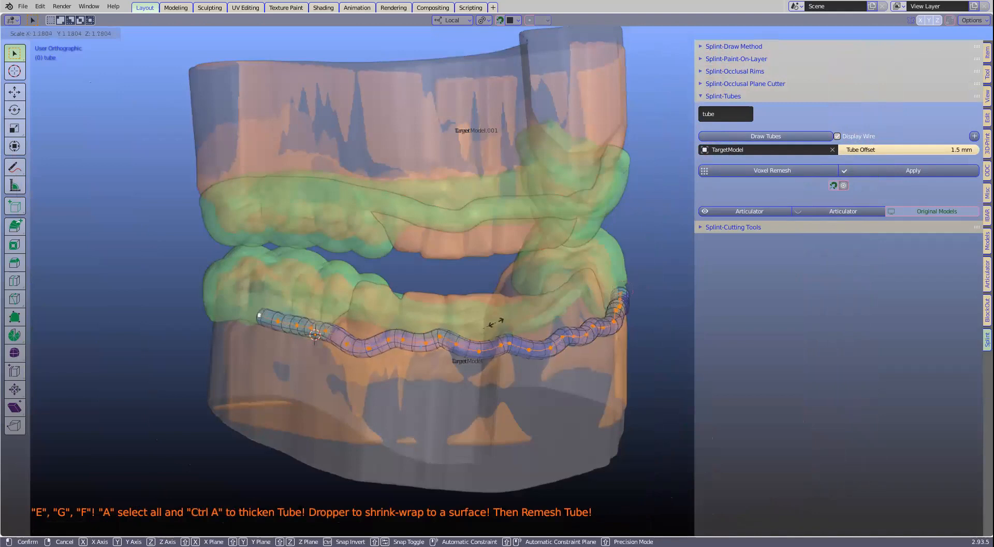
{"action": "left_click", "coordinate": [501, 320]}
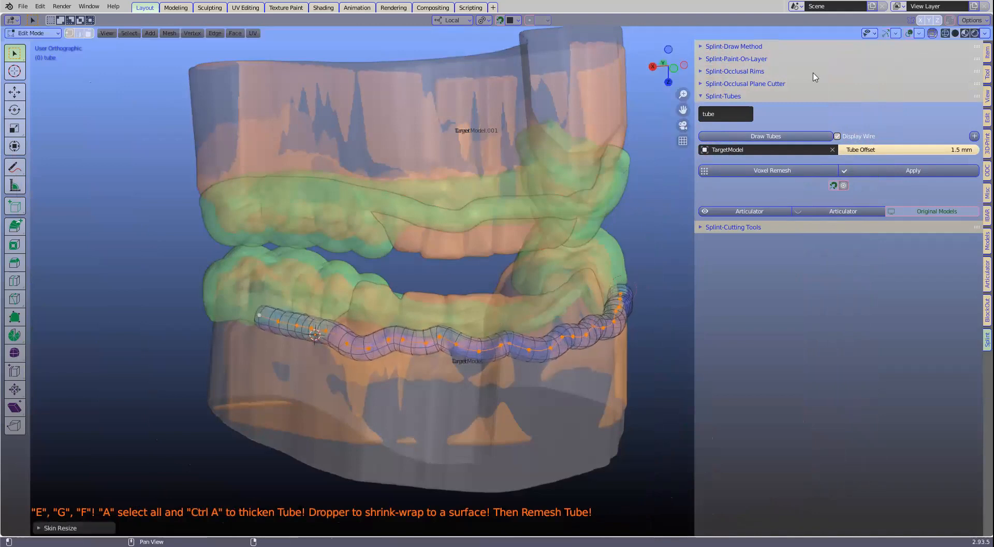
{"action": "left_click", "coordinate": [933, 33]}
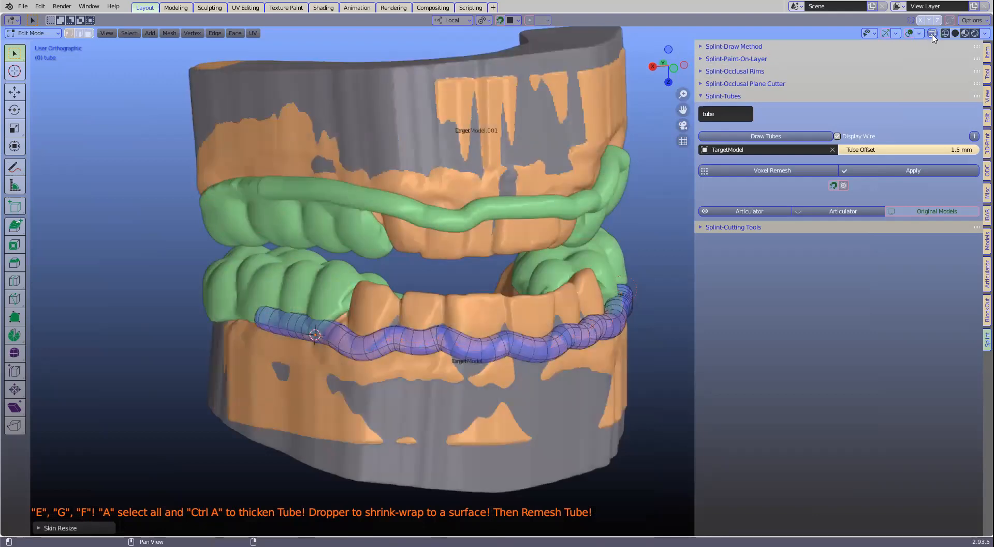
{"action": "left_click", "coordinate": [933, 34]}
{"action": "left_click", "coordinate": [932, 33]}
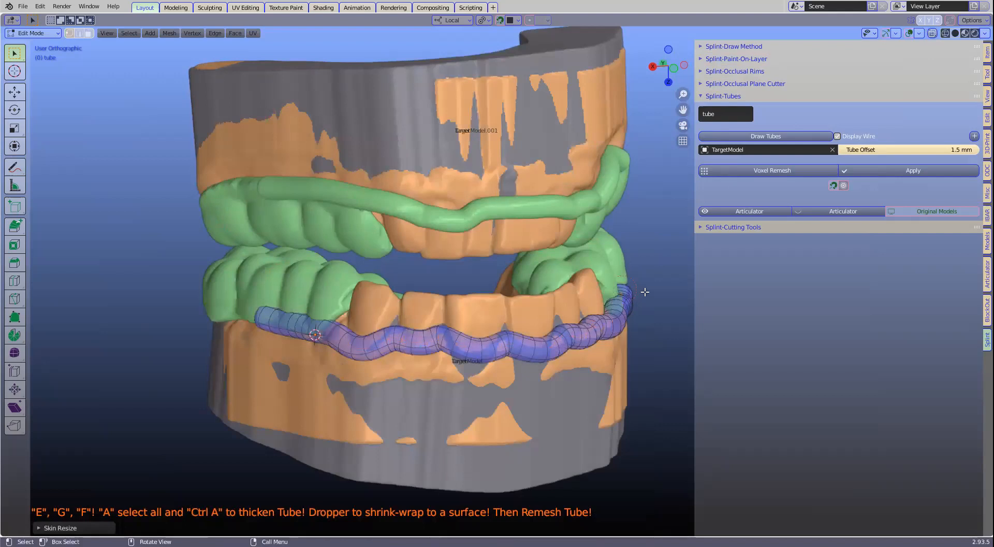
Step: Scale the tube down slightly and voxel remesh it with a 0.3 mm voxel size
{"action": "key", "text": "s"}
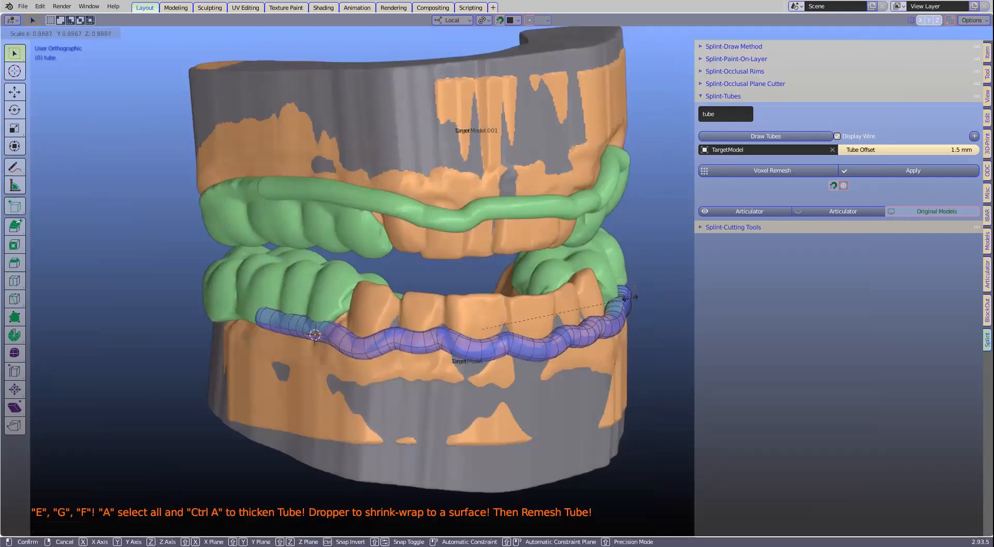
{"action": "left_click", "coordinate": [630, 296]}
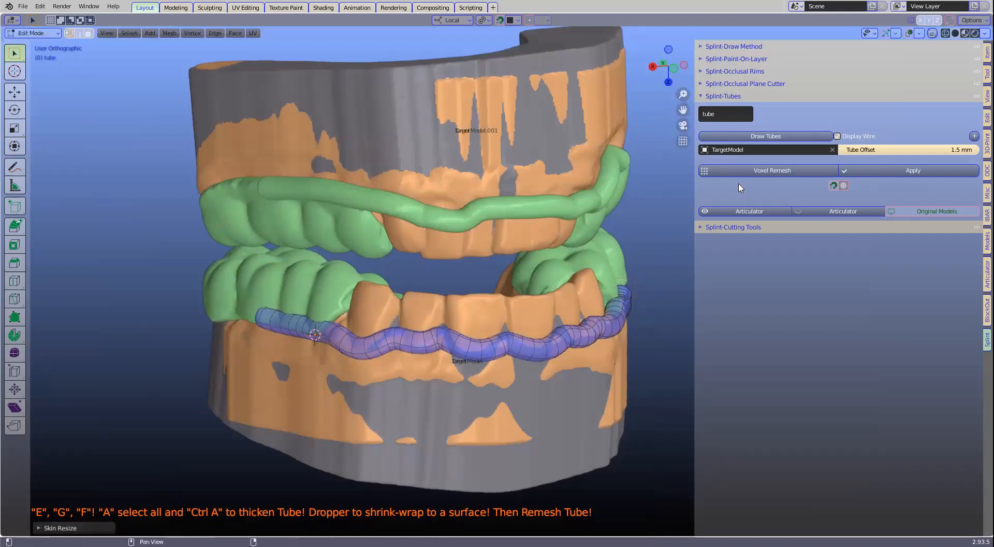
{"action": "left_click", "coordinate": [760, 171]}
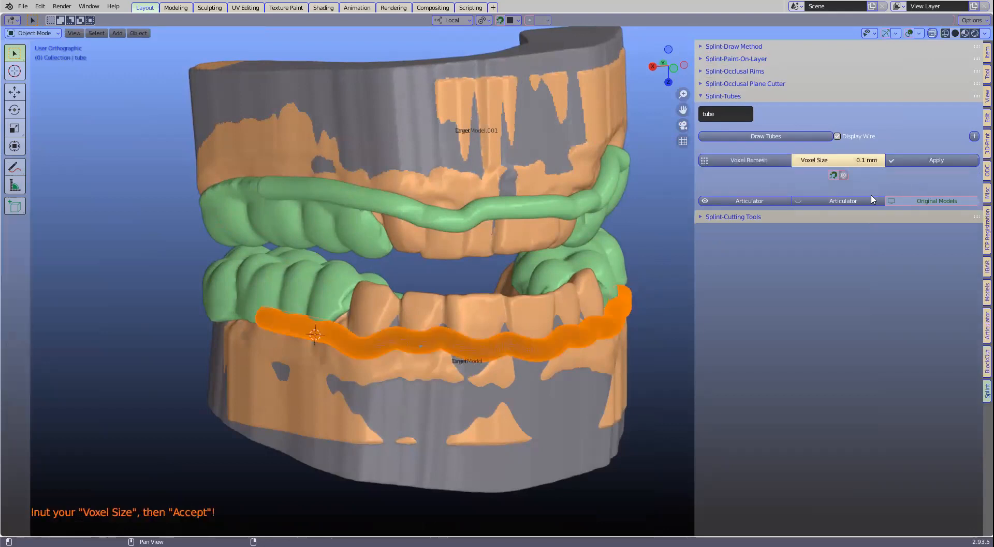
{"action": "left_click", "coordinate": [843, 160]}
{"action": "key", "text": "BackSpace"}
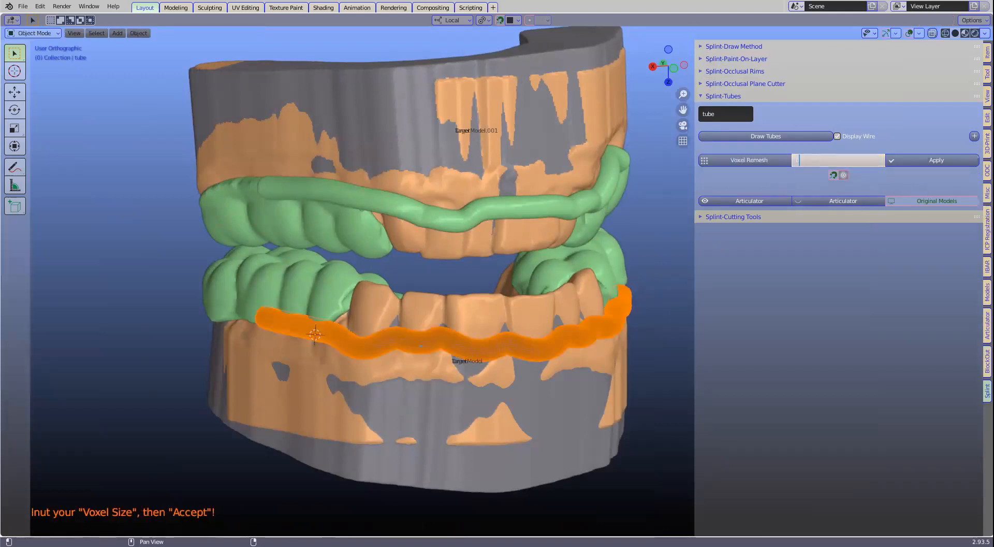
{"action": "type", "text": "0.3"}
{"action": "key", "text": "Return"}
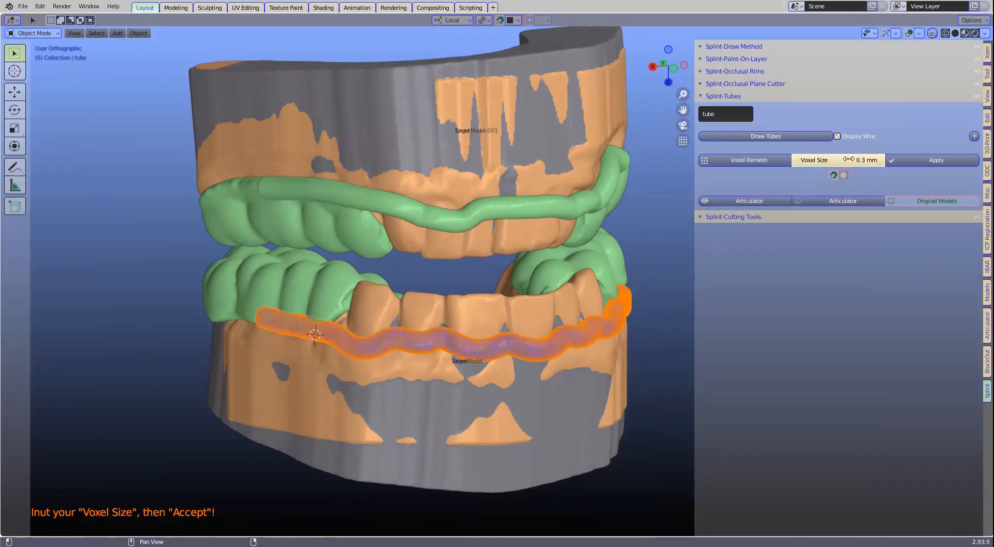
{"action": "left_click", "coordinate": [929, 159]}
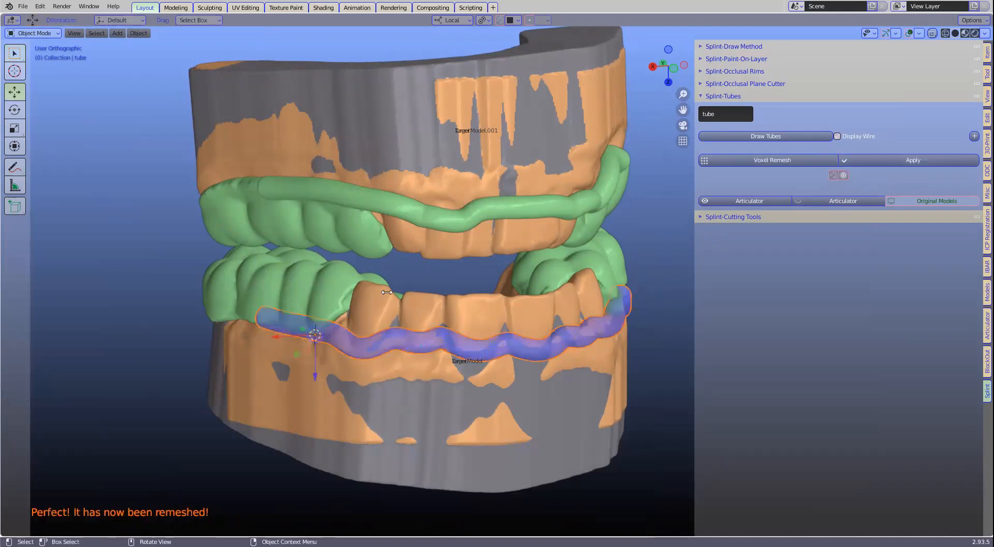
Step: Select the tube together with the splint layer and voxel remesh them into one object at 0.3 mm
{"action": "left_click", "coordinate": [298, 282], "text": "shift"}
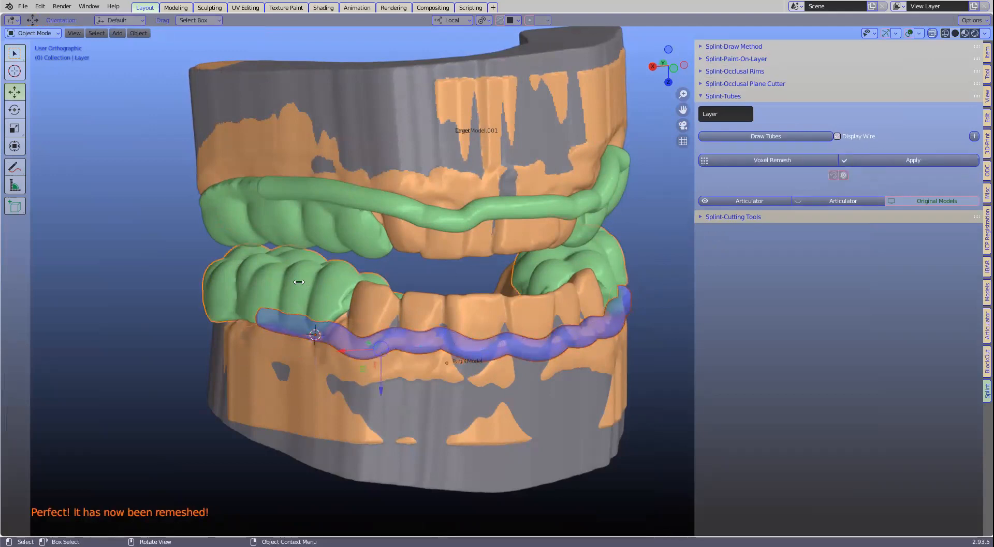
{"action": "right_click", "coordinate": [270, 283]}
{"action": "left_click", "coordinate": [268, 283]}
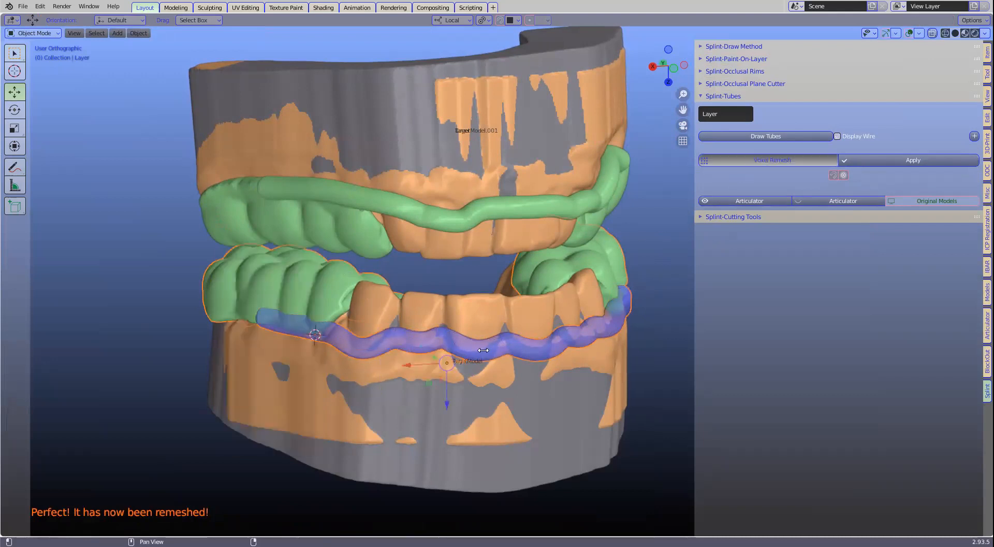
{"action": "left_click", "coordinate": [460, 355]}
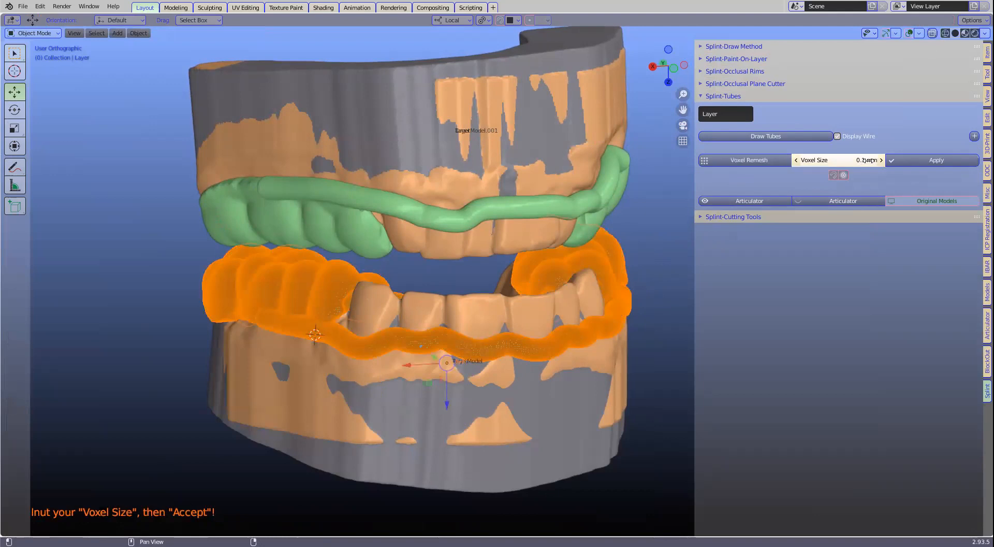
{"action": "scroll", "coordinate": [368, 404], "scroll_direction": "up", "scroll_amount": 3}
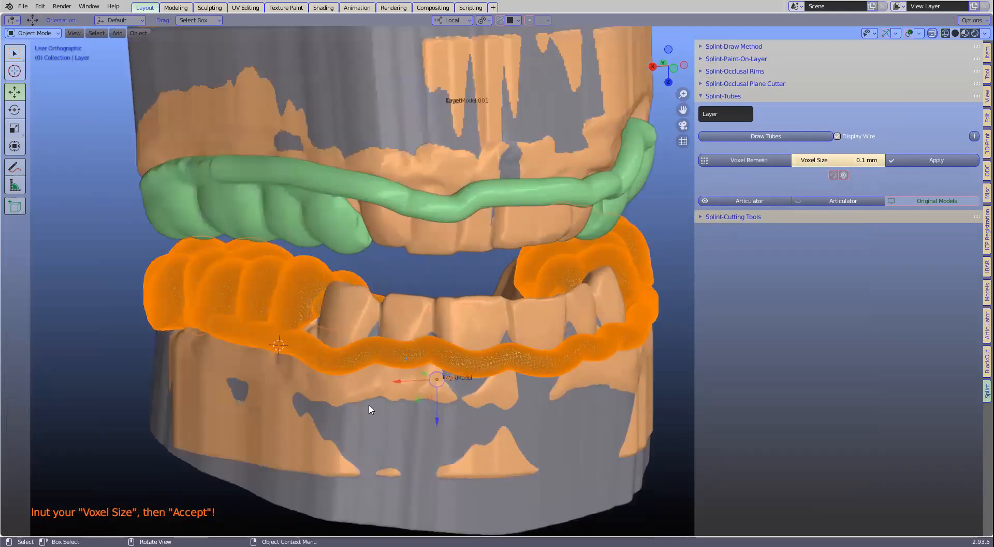
{"action": "scroll", "coordinate": [377, 402], "scroll_direction": "down", "scroll_amount": 1}
{"action": "left_click", "coordinate": [837, 160]}
{"action": "type", "text": "0.3"}
{"action": "key", "text": "Return"}
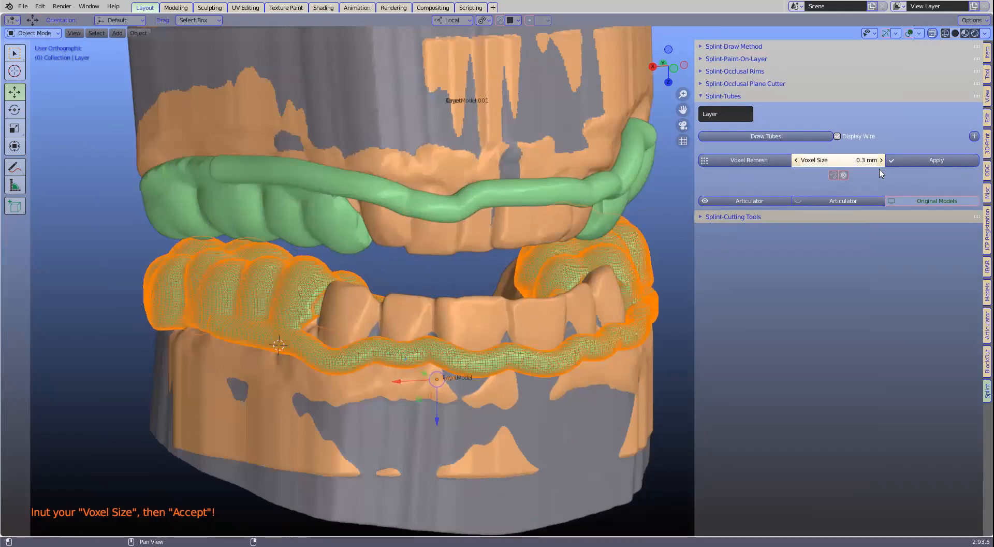
{"action": "left_click", "coordinate": [921, 165]}
Step: Open the upper splint layer for mesh editing with no vertices selected
{"action": "middle_click_drag", "start_coordinate": [459, 298], "coordinate": [439, 259]}
{"action": "scroll", "coordinate": [439, 259], "scroll_direction": "down", "scroll_amount": 1}
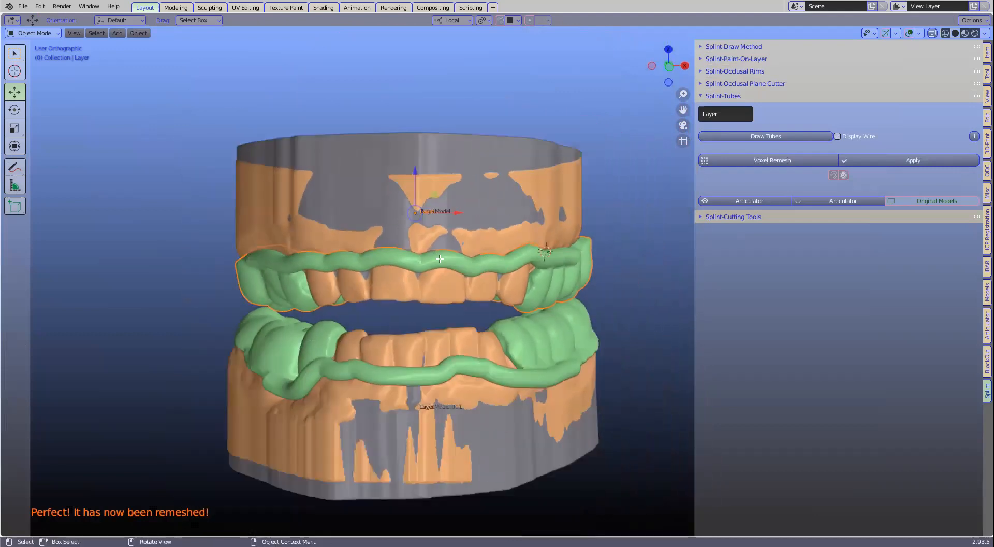
{"action": "key", "text": "Tab"}
{"action": "key", "text": "alt+a"}
{"action": "scroll", "coordinate": [493, 250], "scroll_direction": "up", "scroll_amount": 1}
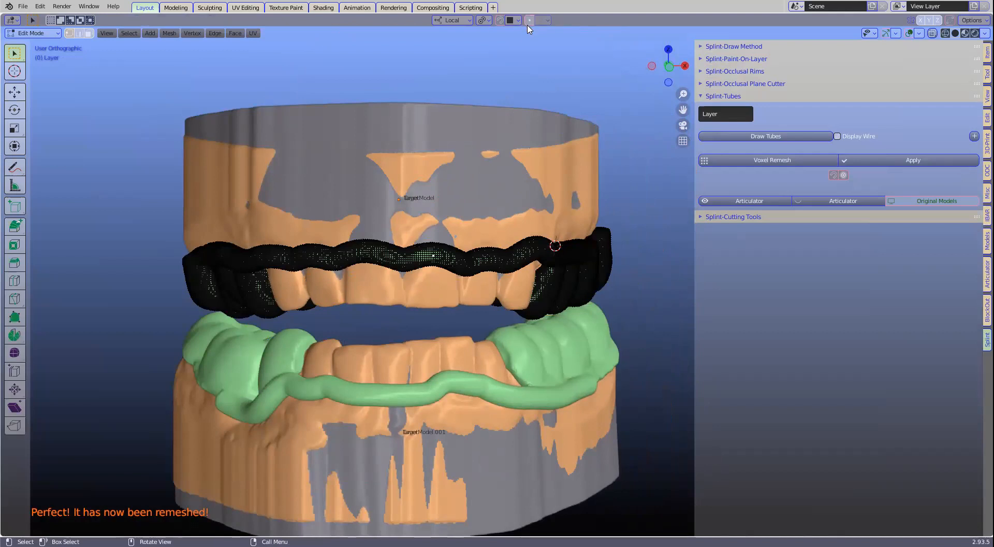
Step: Try to move a single vertex of the upper tube with proportional editing off, and undo the move
{"action": "left_click", "coordinate": [843, 176]}
{"action": "scroll", "coordinate": [423, 263], "scroll_direction": "up", "scroll_amount": 2}
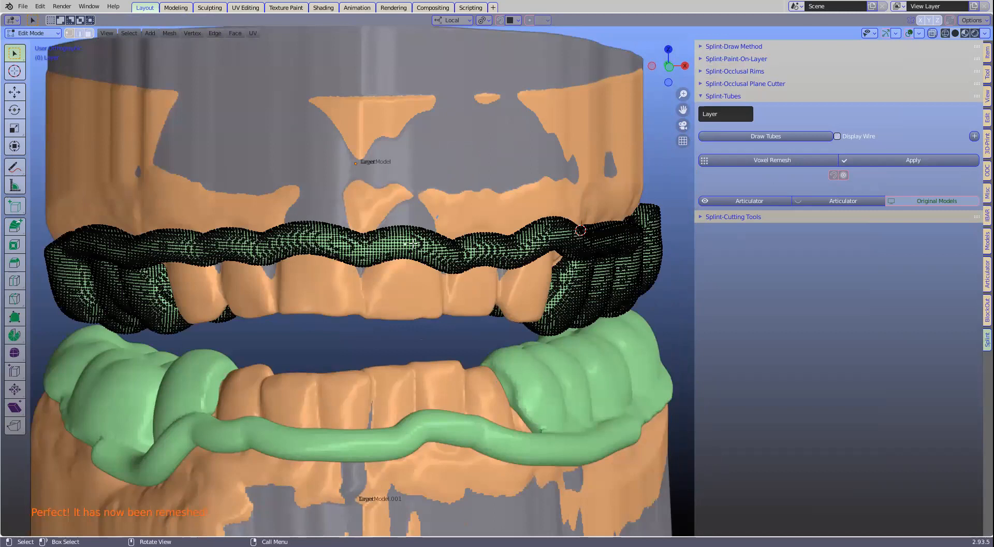
{"action": "scroll", "coordinate": [371, 223], "scroll_direction": "up", "scroll_amount": 1}
{"action": "scroll", "coordinate": [371, 229], "scroll_direction": "up", "scroll_amount": 1}
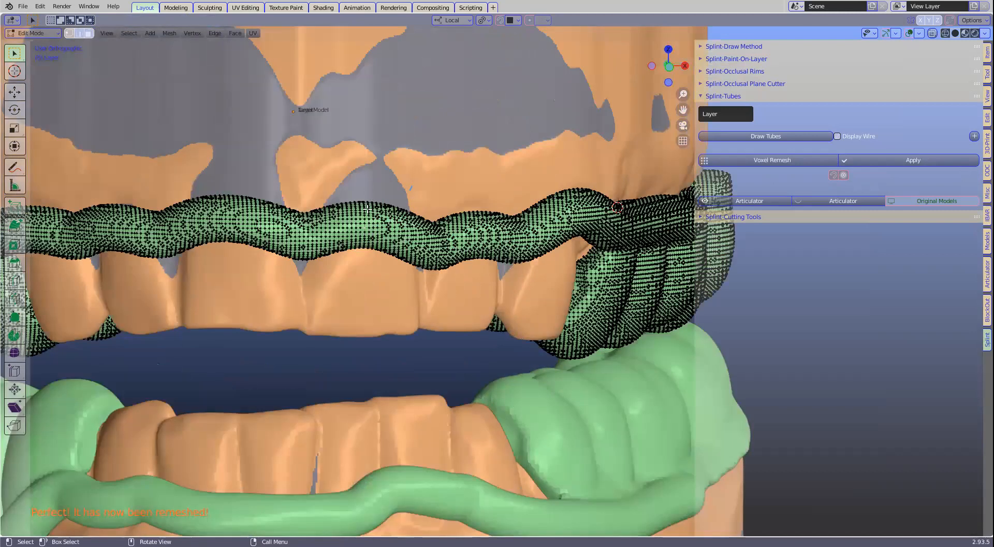
{"action": "scroll", "coordinate": [384, 220], "scroll_direction": "down", "scroll_amount": 1}
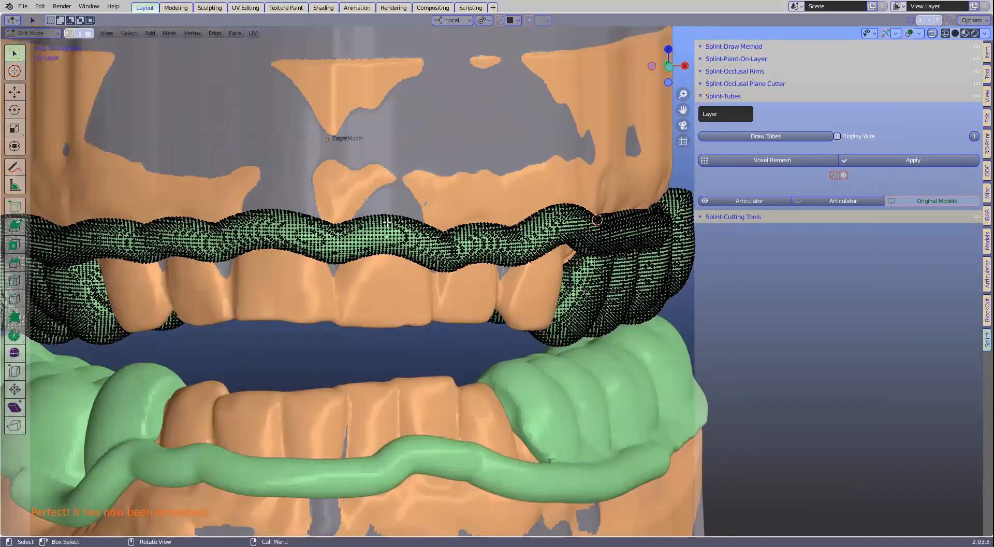
{"action": "left_click", "coordinate": [833, 176]}
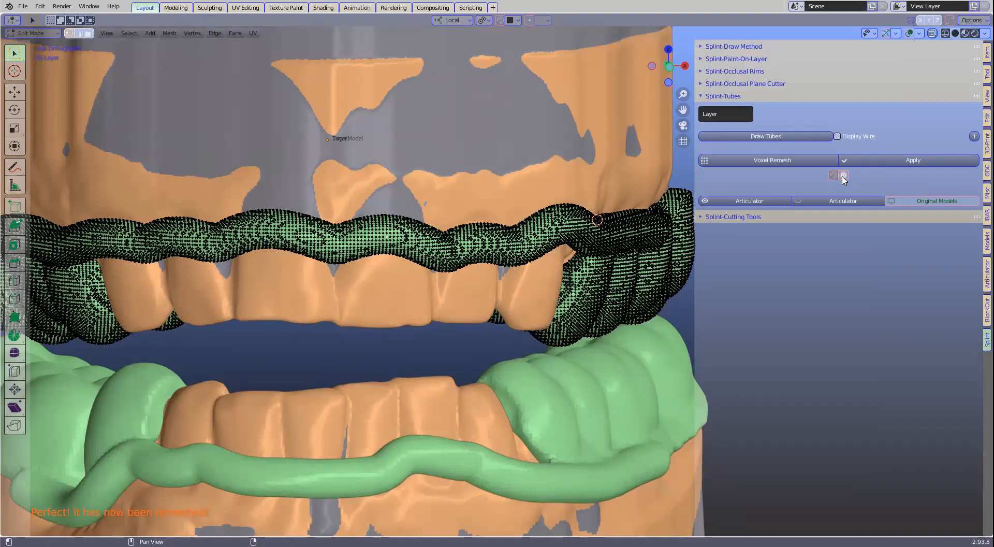
{"action": "left_click", "coordinate": [844, 176]}
{"action": "left_click", "coordinate": [843, 176]}
{"action": "key", "text": "g"}
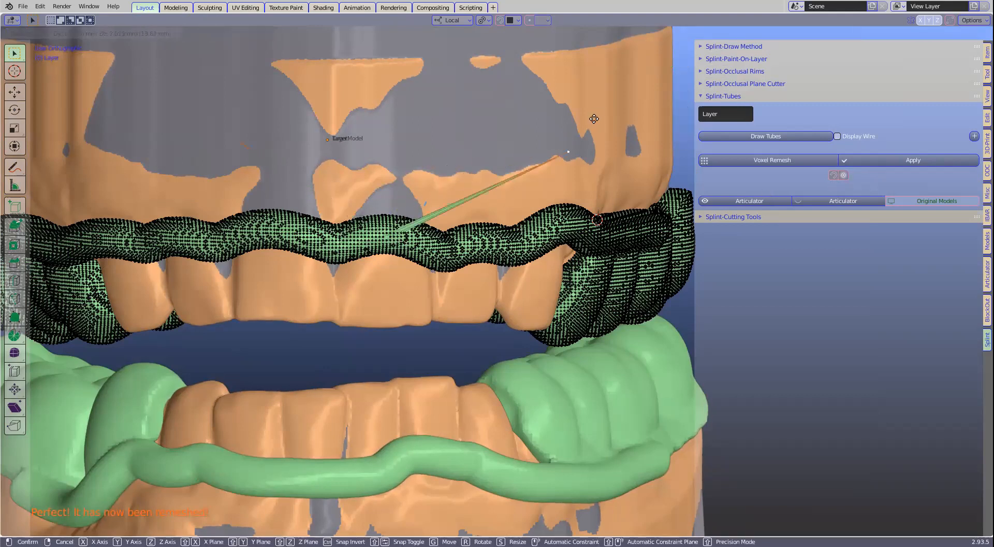
{"action": "left_click", "coordinate": [593, 220]}
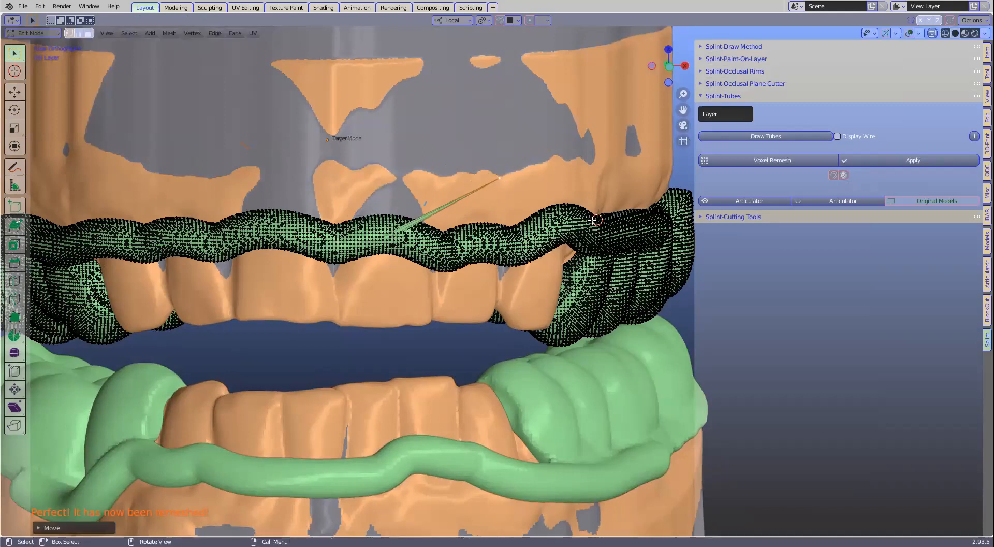
{"action": "key", "text": "ctrl+z"}
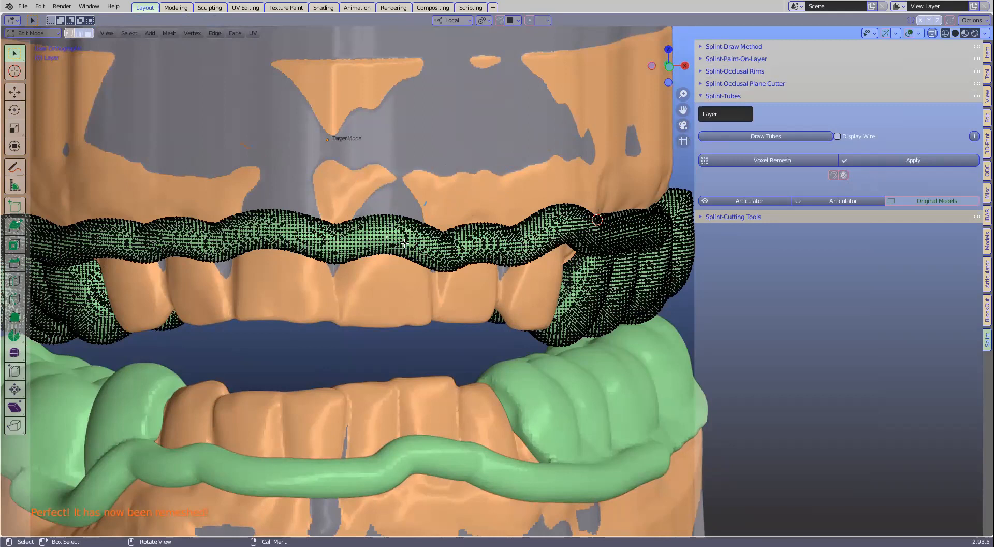
Step: Enable proportional editing and move the tube section above the central incisor upwards with an enlarged area of influence
{"action": "left_click", "coordinate": [844, 174]}
{"action": "key", "text": "g"}
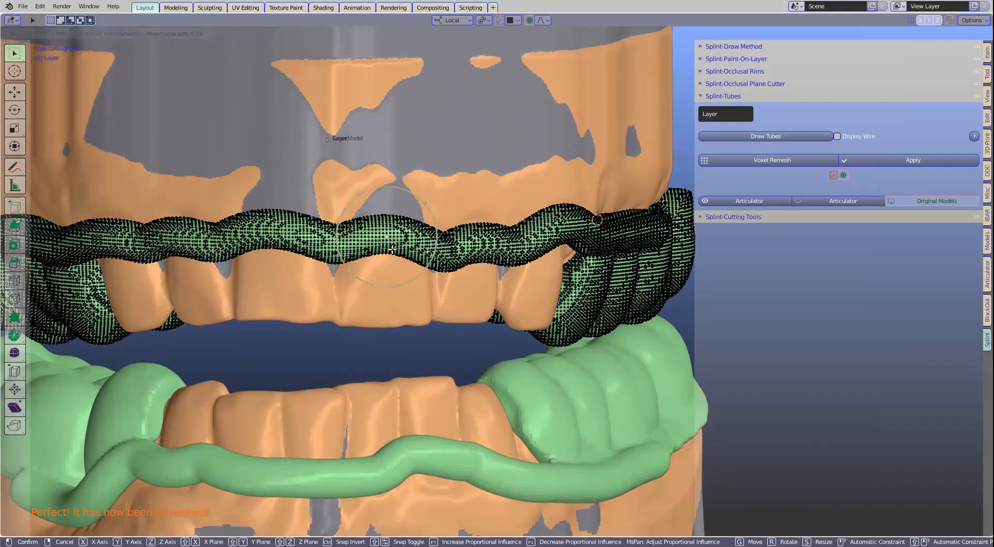
{"action": "scroll", "coordinate": [399, 162], "scroll_direction": "down", "scroll_amount": 6}
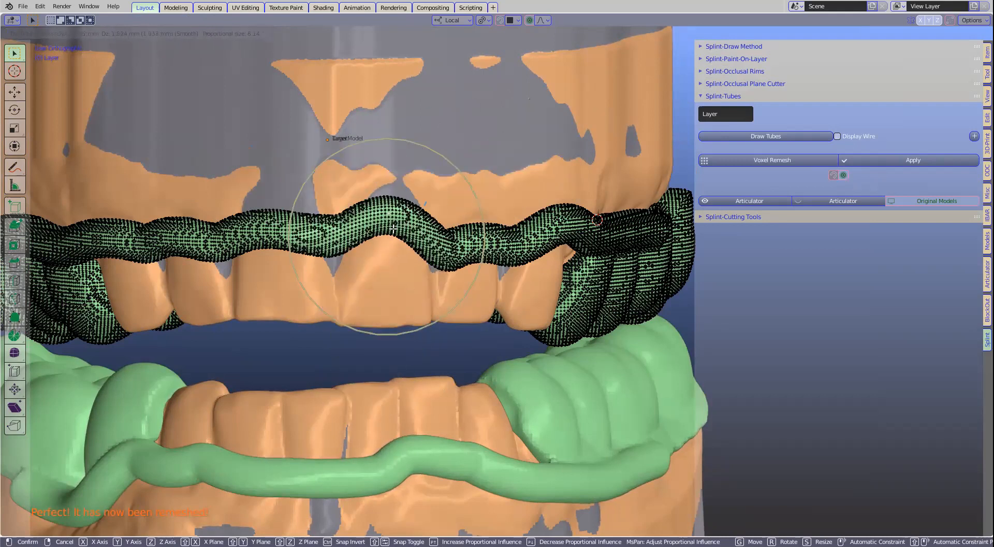
{"action": "left_click", "coordinate": [393, 228]}
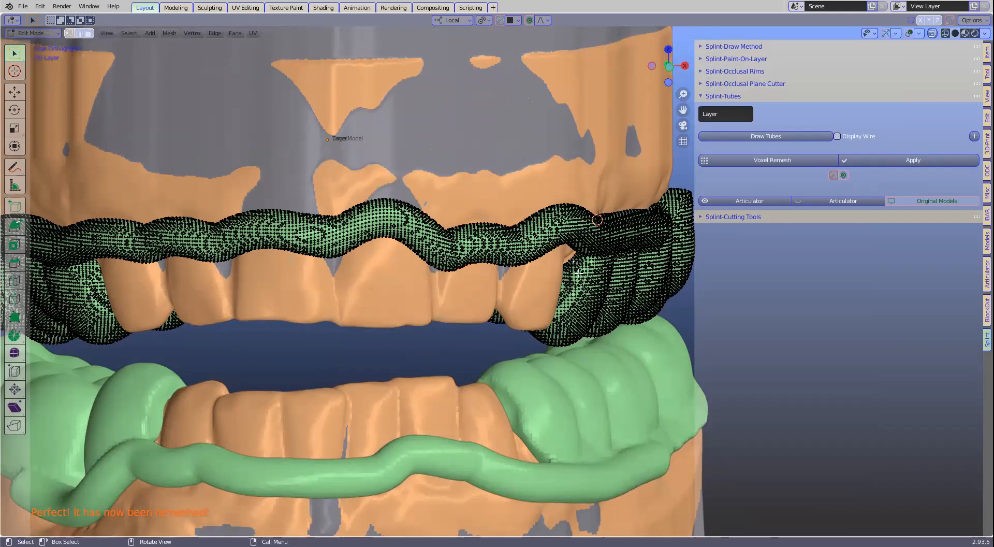
Step: Nudge the upper layer's edges beside the canines on both sides with proportional editing, and return to object mode
{"action": "middle_click_drag", "start_coordinate": [577, 275], "coordinate": [568, 267]}
{"action": "key", "text": "g"}
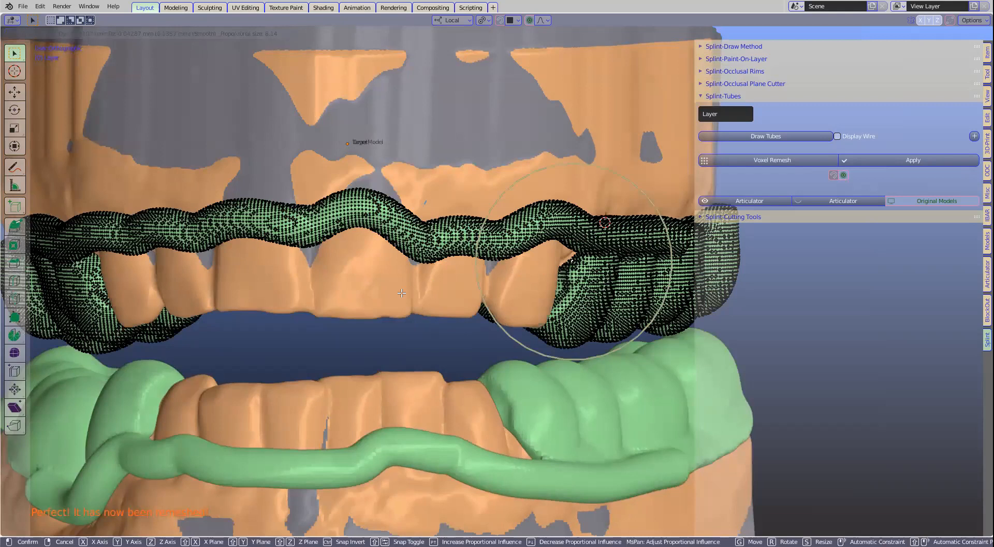
{"action": "left_click", "coordinate": [167, 252]}
{"action": "middle_click_drag", "start_coordinate": [171, 246], "coordinate": [198, 246]}
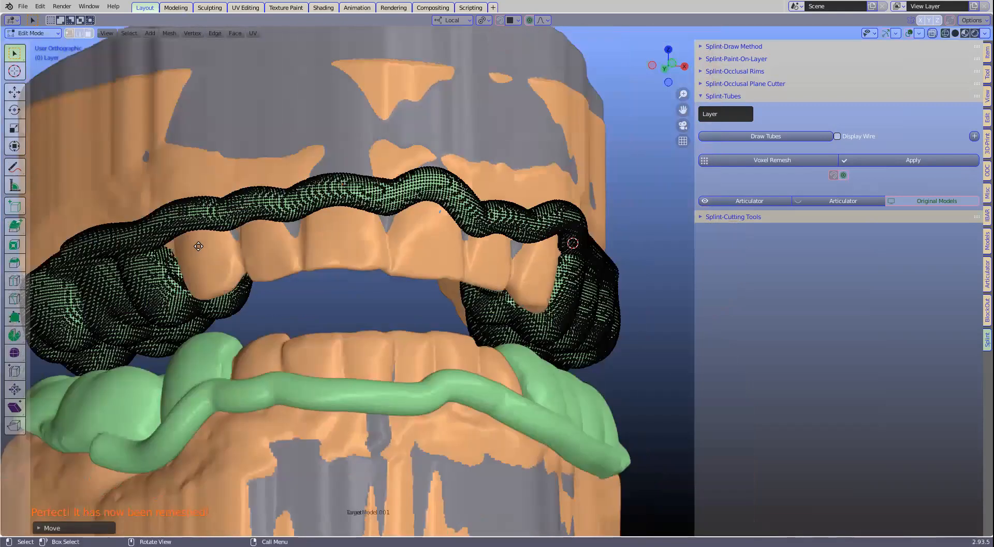
{"action": "key", "text": "g"}
{"action": "left_click", "coordinate": [353, 340]}
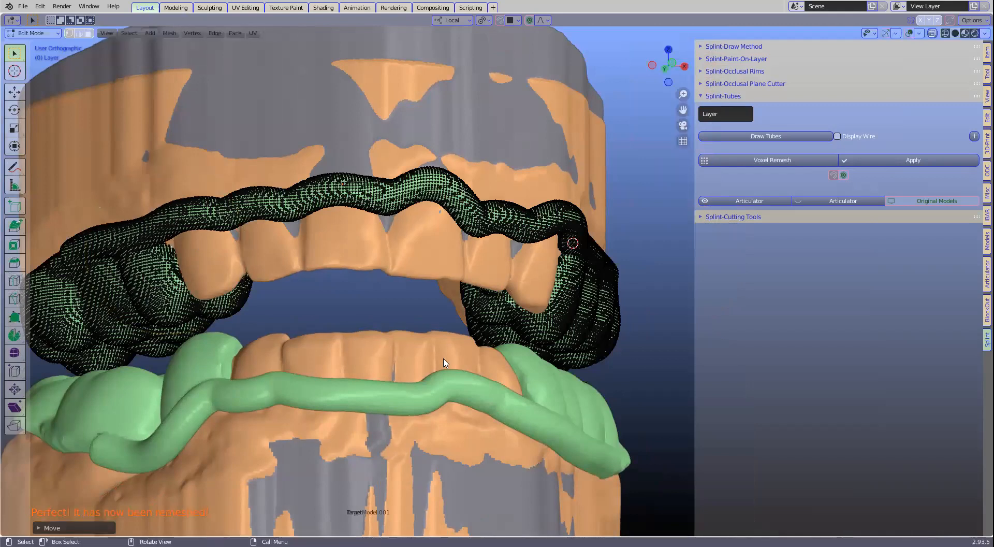
{"action": "scroll", "coordinate": [417, 340], "scroll_direction": "down", "scroll_amount": 5}
{"action": "scroll", "coordinate": [417, 339], "scroll_direction": "up", "scroll_amount": 2}
{"action": "key", "text": "Tab"}
Step: Move the lower splint layer's edge beside the canine slightly towards the front with proportional editing, and leave mesh editing
{"action": "middle_click_drag", "start_coordinate": [413, 336], "coordinate": [483, 346]}
{"action": "left_click", "coordinate": [483, 345]}
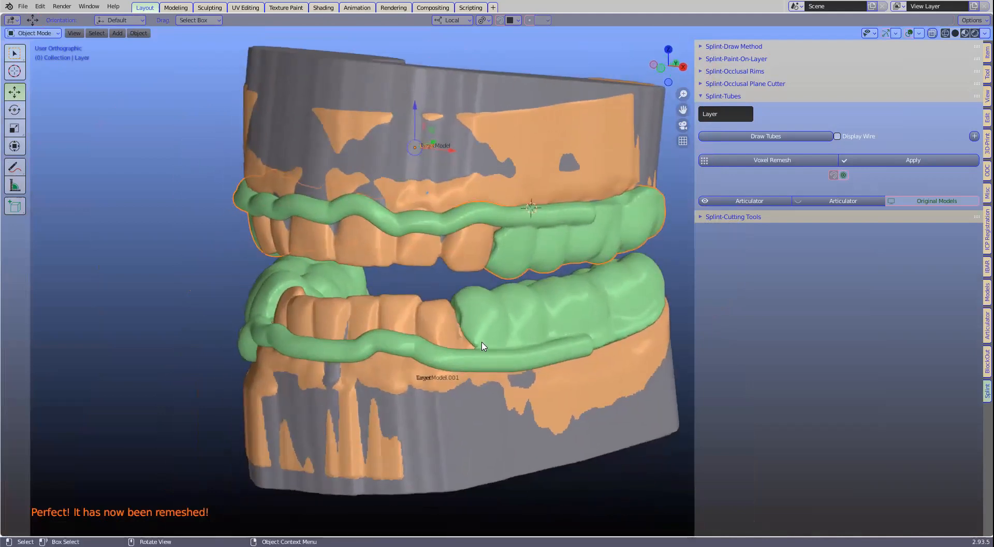
{"action": "scroll", "coordinate": [476, 347], "scroll_direction": "up", "scroll_amount": 1}
{"action": "key", "text": "Tab"}
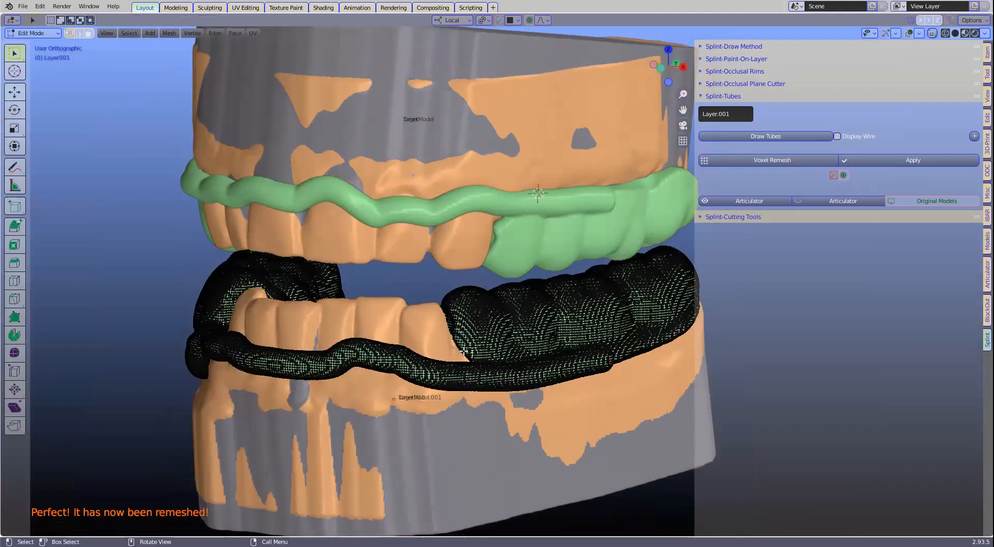
{"action": "key", "text": "g"}
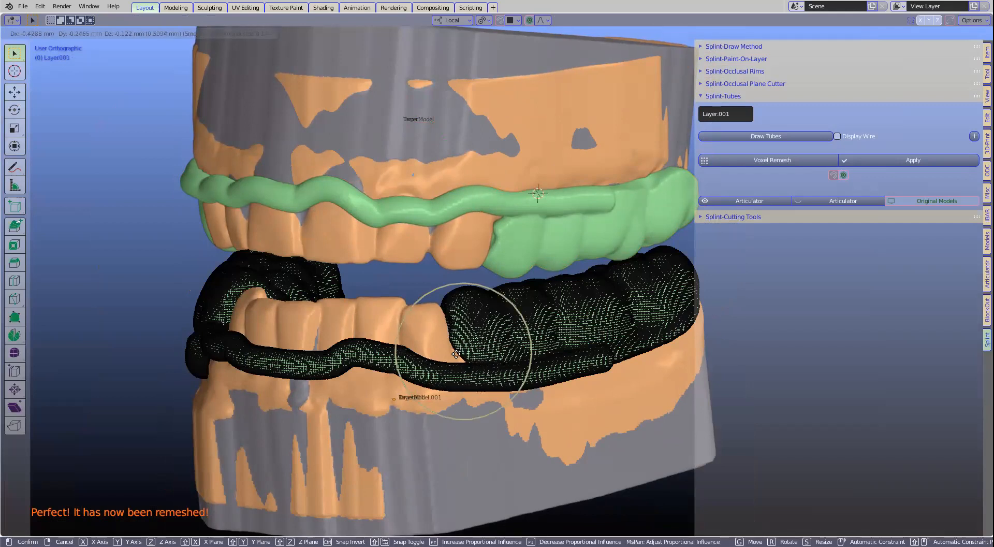
{"action": "left_click", "coordinate": [456, 357]}
{"action": "middle_click_drag", "start_coordinate": [456, 357], "coordinate": [614, 257]}
{"action": "scroll", "coordinate": [427, 357], "scroll_direction": "down", "scroll_amount": 1}
{"action": "key", "text": "Tab"}
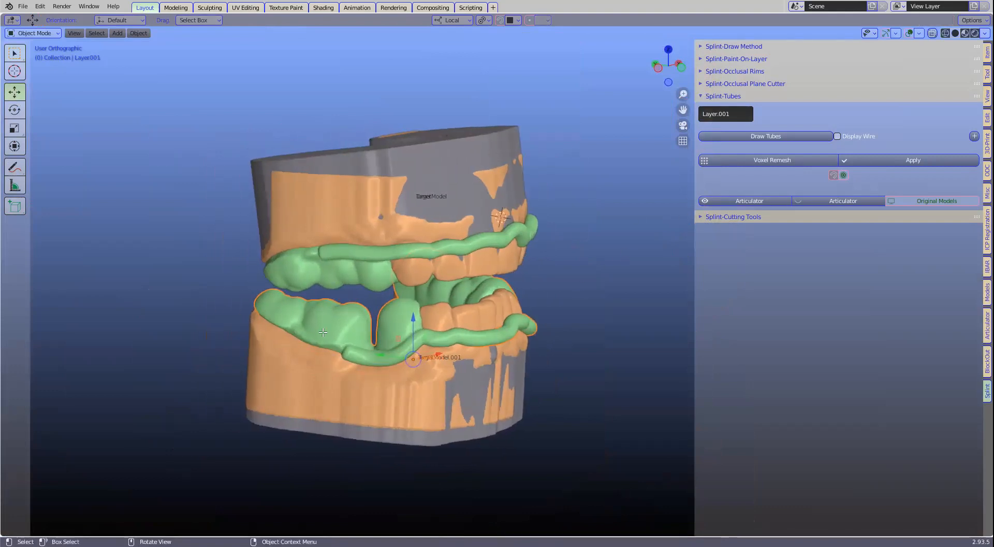
{"action": "scroll", "coordinate": [323, 332], "scroll_direction": "up", "scroll_amount": 1}
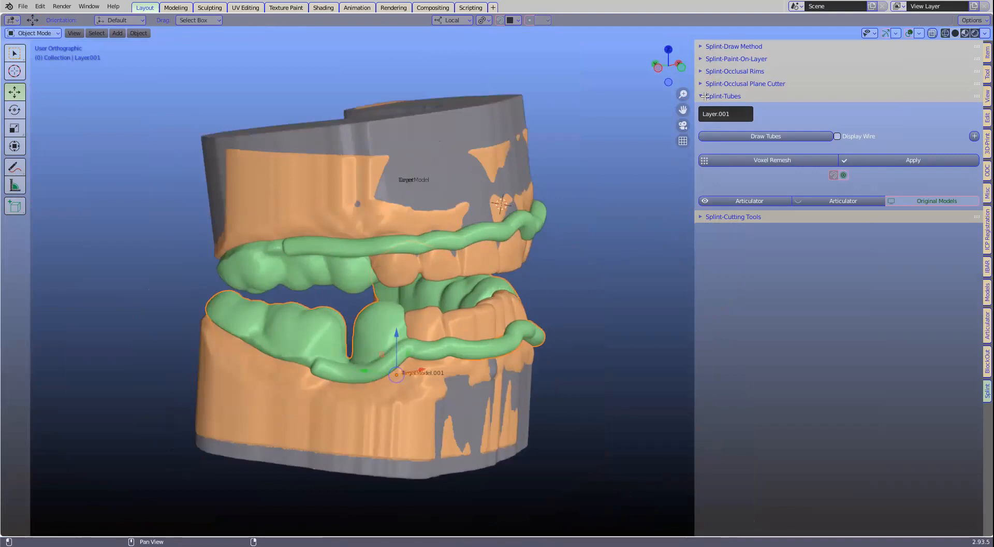
Step: Expand the splint cutting tools and save the project as a new file named ytjktyjkytu
{"action": "left_click", "coordinate": [706, 217]}
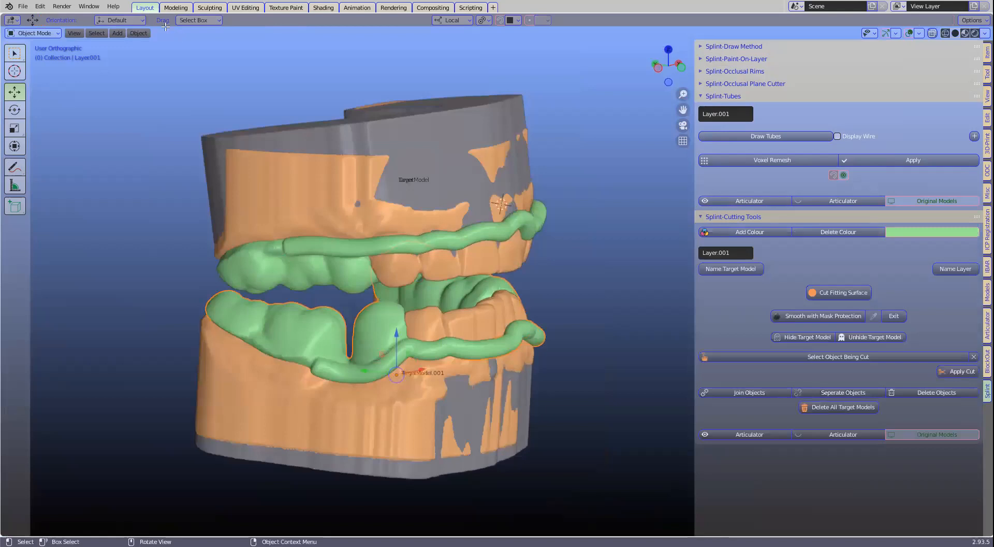
{"action": "left_click", "coordinate": [23, 6]}
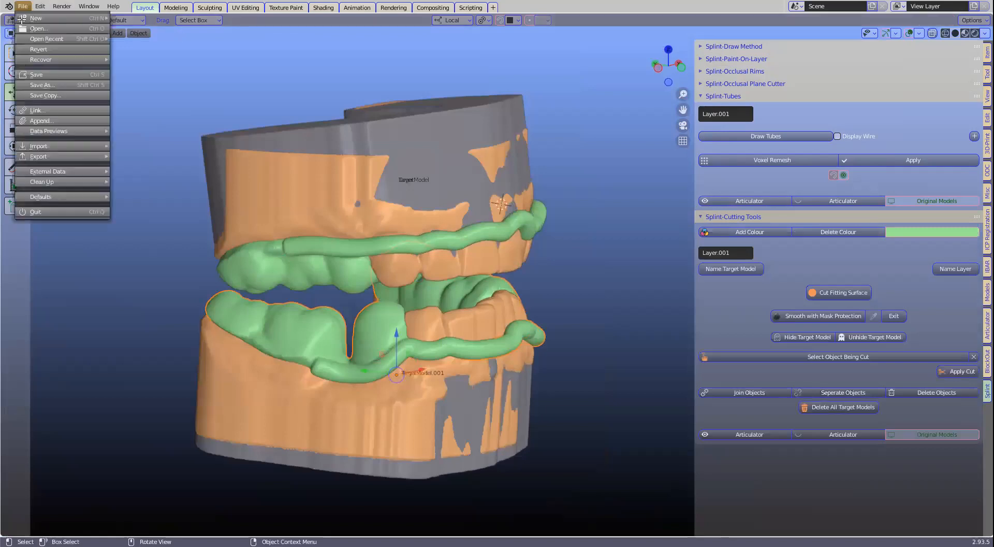
{"action": "left_click", "coordinate": [50, 85]}
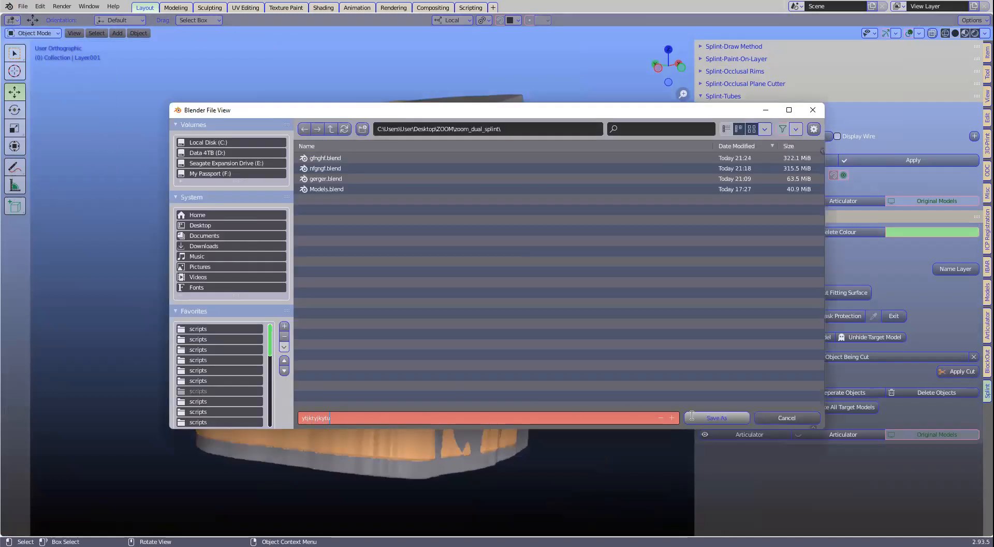
{"action": "type", "text": "ytjktyjkytu"}
{"action": "left_click", "coordinate": [712, 418]}
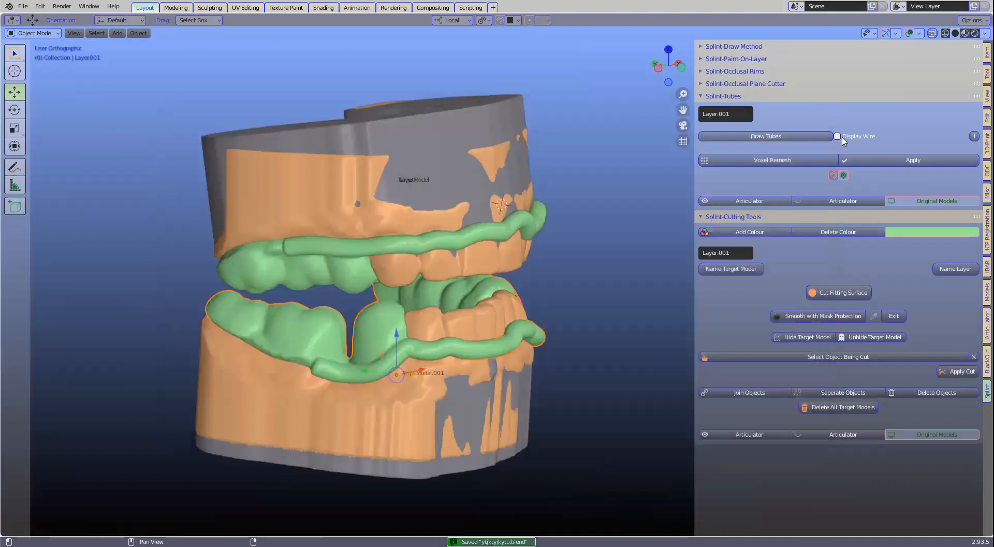
Step: Smooth the lower splint layer where the tube's rear end joins it using Smooth Layer, and exit sculpting
{"action": "left_click", "coordinate": [709, 83]}
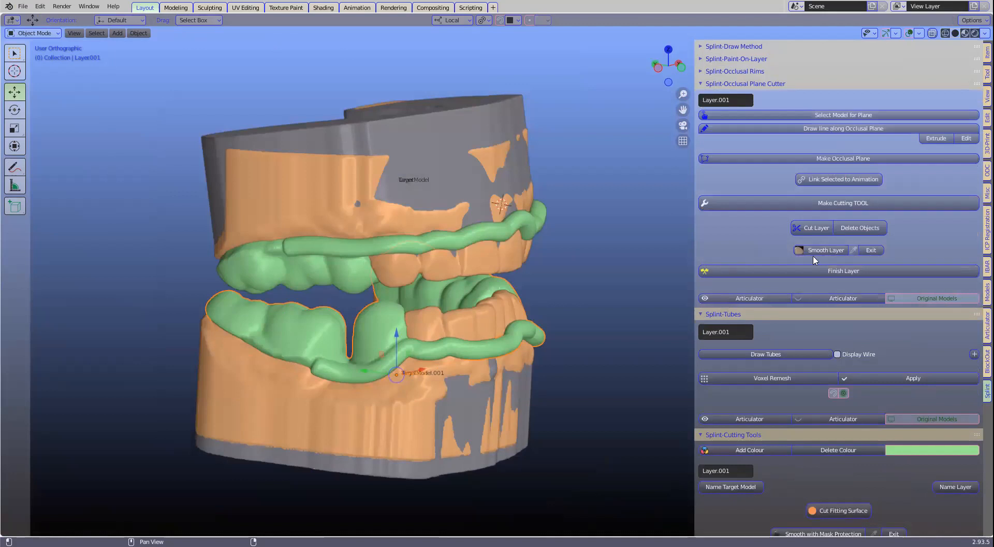
{"action": "left_click", "coordinate": [827, 251]}
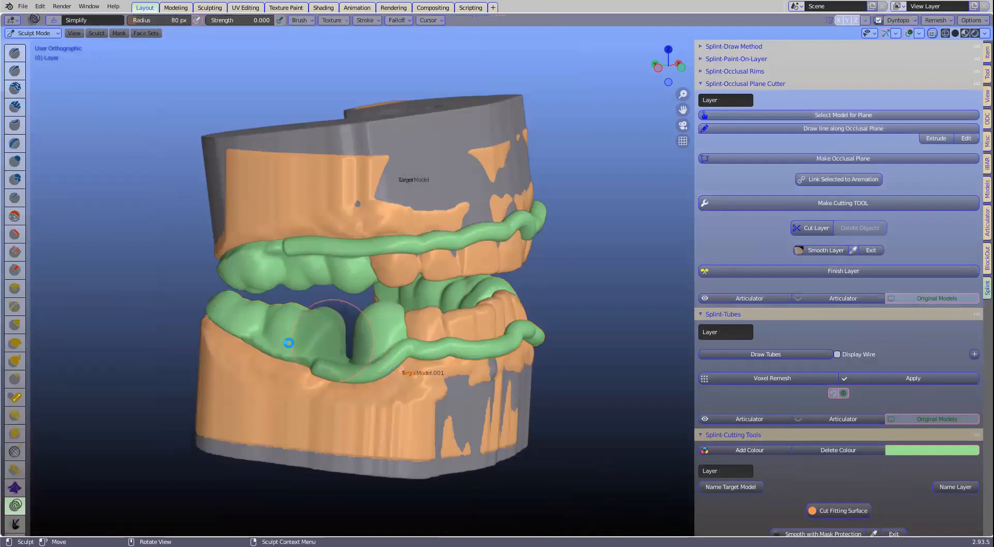
{"action": "middle_click_drag", "start_coordinate": [327, 343], "coordinate": [348, 355]}
{"action": "mouse_move", "coordinate": [273, 372]}
{"action": "middle_mouse_down"}
{"action": "mouse_move", "coordinate": [309, 351]}
{"action": "mouse_move", "coordinate": [530, 317]}
{"action": "mouse_move", "coordinate": [540, 326]}
{"action": "mouse_move", "coordinate": [262, 417]}
{"action": "mouse_move", "coordinate": [497, 342]}
{"action": "mouse_move", "coordinate": [510, 298]}
{"action": "mouse_move", "coordinate": [561, 387]}
{"action": "mouse_move", "coordinate": [680, 398]}
{"action": "mouse_move", "coordinate": [621, 372]}
{"action": "mouse_move", "coordinate": [581, 292]}
{"action": "mouse_move", "coordinate": [413, 311]}
{"action": "mouse_move", "coordinate": [517, 326]}
{"action": "mouse_move", "coordinate": [617, 319]}
{"action": "mouse_move", "coordinate": [511, 339]}
{"action": "mouse_move", "coordinate": [576, 337]}
{"action": "mouse_move", "coordinate": [417, 288]}
{"action": "mouse_move", "coordinate": [524, 344]}
{"action": "mouse_move", "coordinate": [650, 295]}
{"action": "mouse_move", "coordinate": [506, 342]}
{"action": "mouse_move", "coordinate": [606, 333]}
{"action": "mouse_move", "coordinate": [562, 348]}
{"action": "mouse_move", "coordinate": [456, 290]}
{"action": "mouse_move", "coordinate": [392, 237]}
{"action": "mouse_move", "coordinate": [424, 275]}
{"action": "middle_mouse_up"}
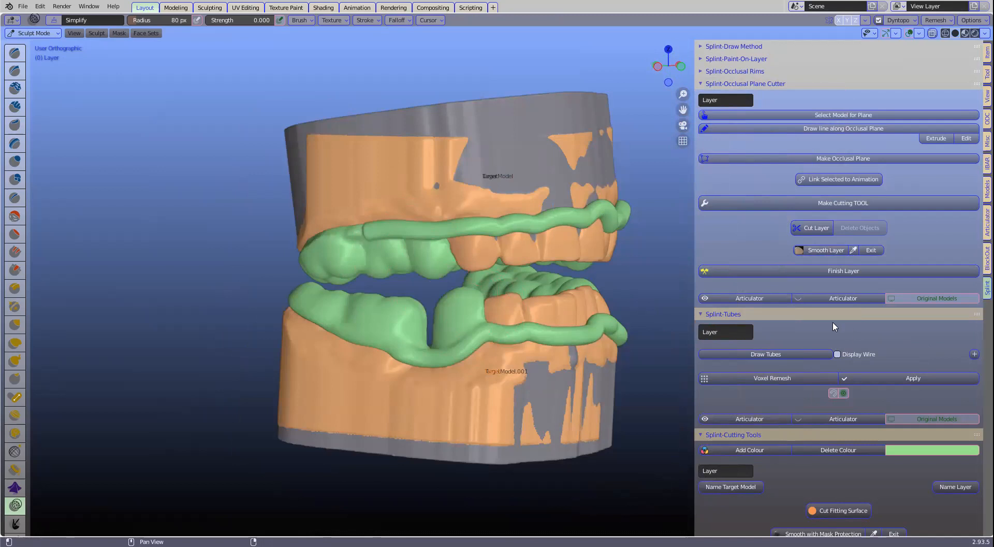
{"action": "left_click", "coordinate": [872, 248]}
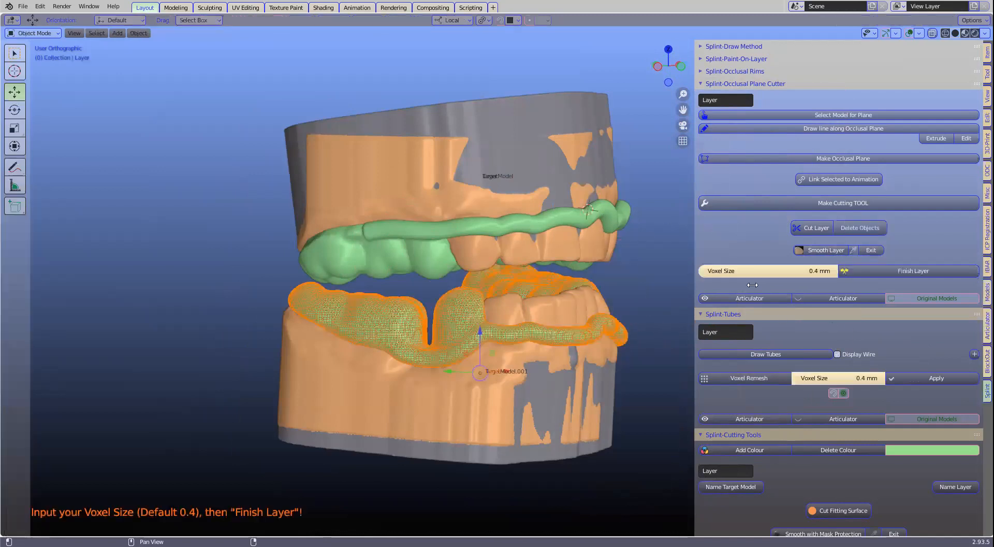
Step: Finish the lower splint layer with a voxel size of 0.3 mm
{"action": "left_click", "coordinate": [794, 271]}
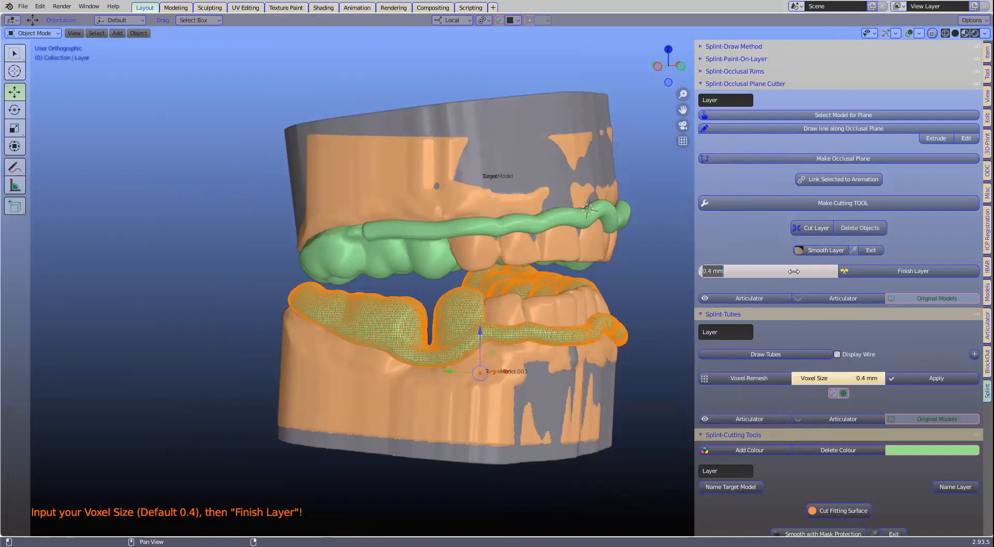
{"action": "key", "text": "BackSpace"}
{"action": "type", "text": "0.3"}
{"action": "key", "text": "Return"}
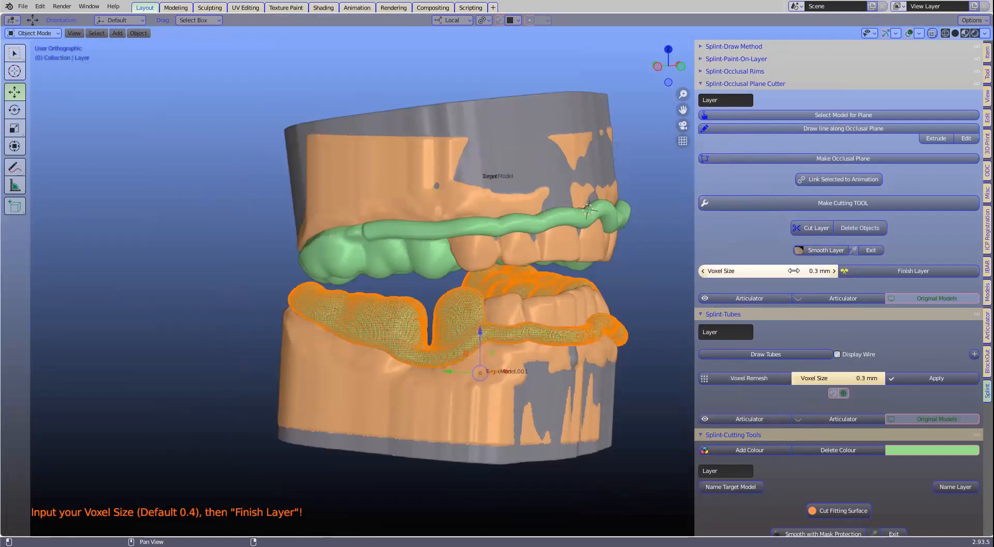
{"action": "left_click", "coordinate": [901, 271]}
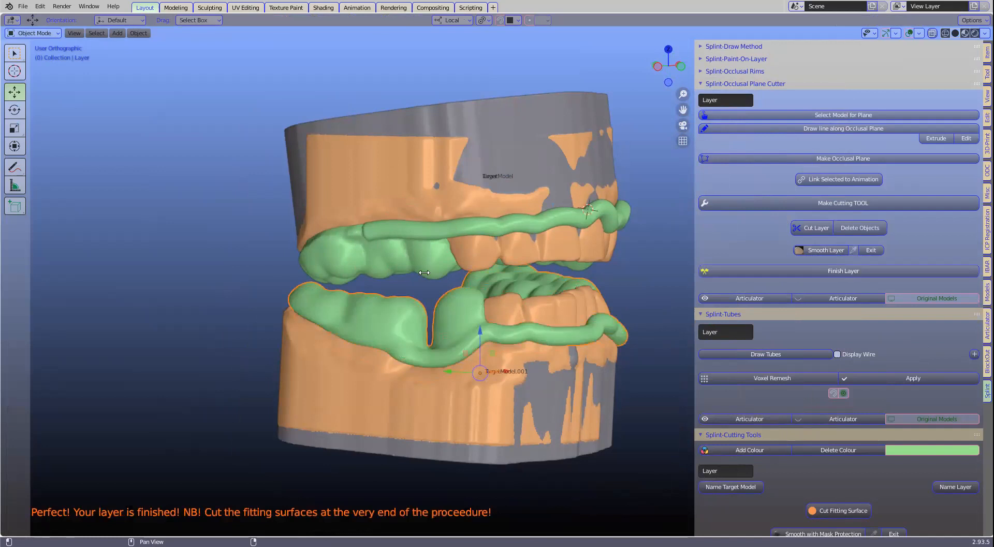
{"action": "middle_click_drag", "start_coordinate": [413, 247], "coordinate": [440, 261]}
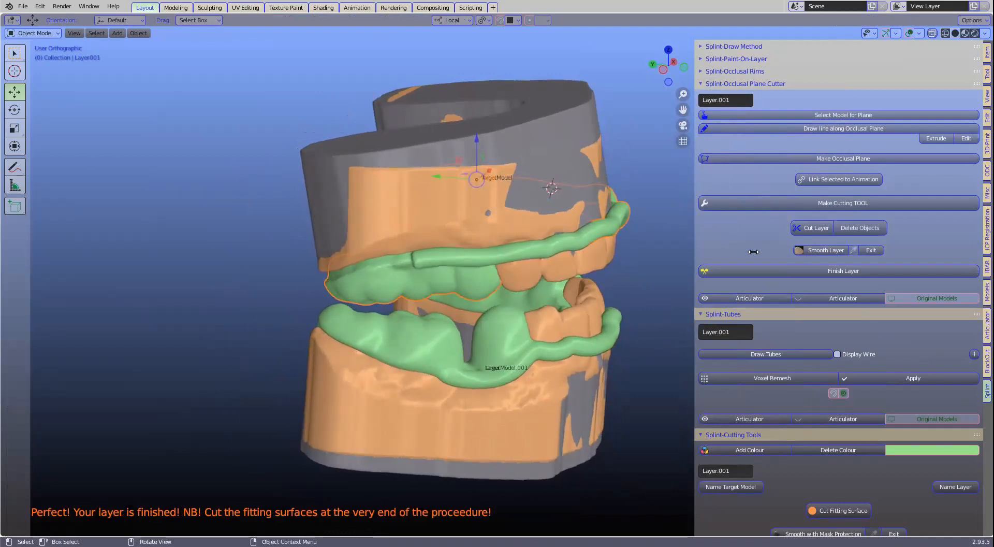
Step: Smooth the surface of the upper splint layer with Smooth Layer and leave the smoothing mode
{"action": "left_click", "coordinate": [804, 250]}
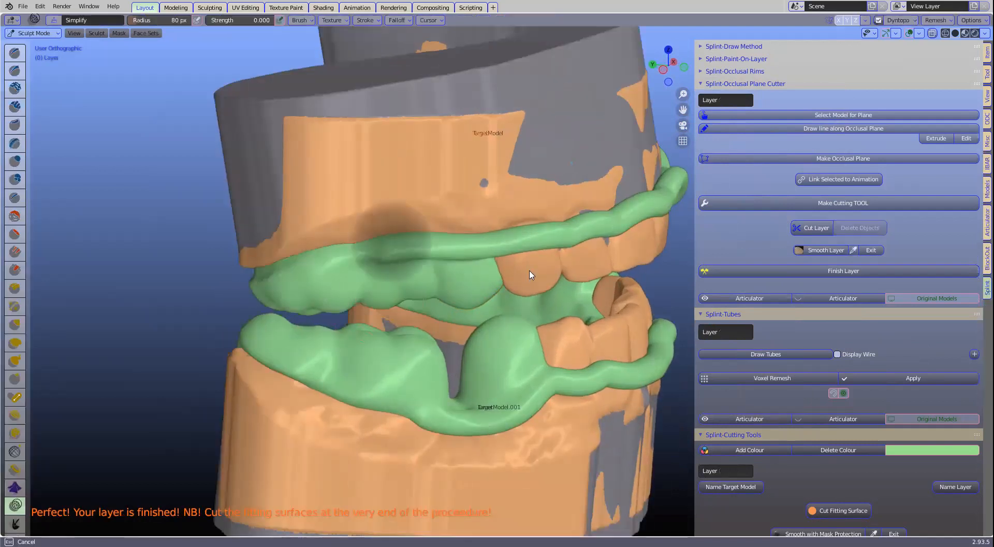
{"action": "mouse_move", "coordinate": [381, 255]}
{"action": "middle_mouse_down"}
{"action": "mouse_move", "coordinate": [342, 255]}
{"action": "mouse_move", "coordinate": [333, 280]}
{"action": "mouse_move", "coordinate": [310, 273]}
{"action": "mouse_move", "coordinate": [337, 254]}
{"action": "mouse_move", "coordinate": [443, 271]}
{"action": "mouse_move", "coordinate": [632, 238]}
{"action": "mouse_move", "coordinate": [609, 269]}
{"action": "mouse_move", "coordinate": [614, 309]}
{"action": "mouse_move", "coordinate": [647, 326]}
{"action": "mouse_move", "coordinate": [399, 264]}
{"action": "mouse_move", "coordinate": [617, 249]}
{"action": "mouse_move", "coordinate": [486, 239]}
{"action": "mouse_move", "coordinate": [562, 222]}
{"action": "mouse_move", "coordinate": [610, 227]}
{"action": "mouse_move", "coordinate": [374, 251]}
{"action": "mouse_move", "coordinate": [485, 265]}
{"action": "middle_mouse_up"}
{"action": "middle_click_drag", "start_coordinate": [609, 267], "coordinate": [806, 272]}
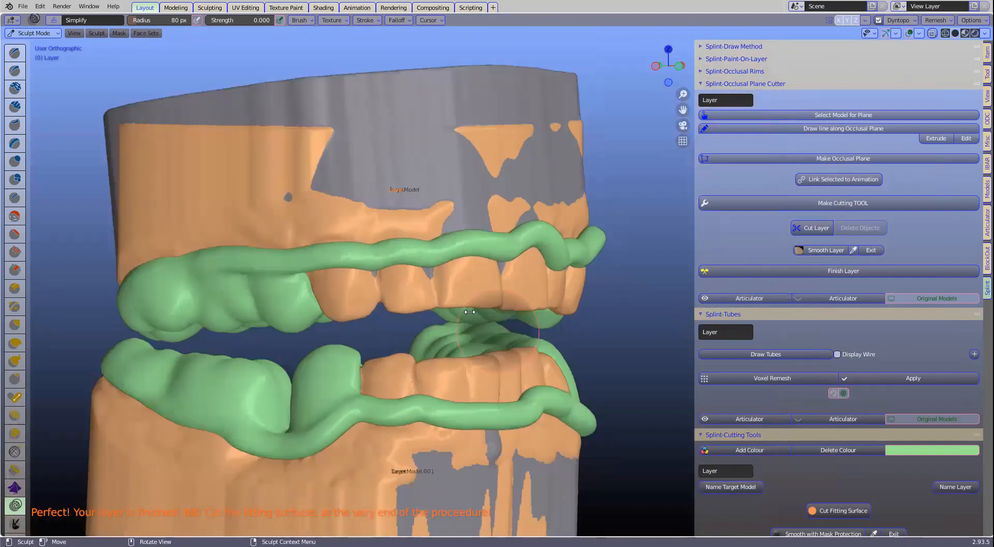
{"action": "scroll", "coordinate": [465, 314], "scroll_direction": "down", "scroll_amount": 2}
{"action": "middle_click_drag", "start_coordinate": [425, 315], "coordinate": [510, 315]}
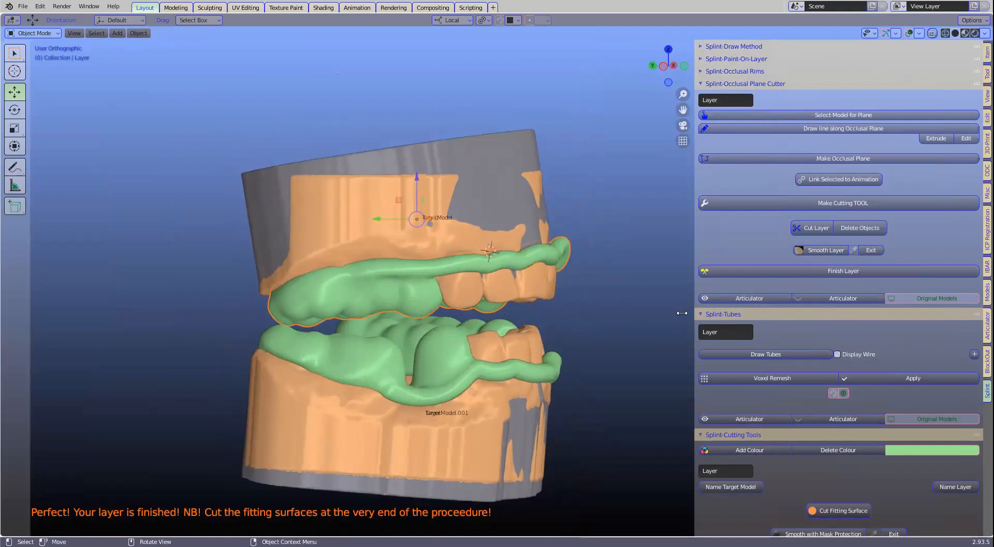
{"action": "middle_click_drag", "start_coordinate": [401, 310], "coordinate": [404, 292], "text": "shift"}
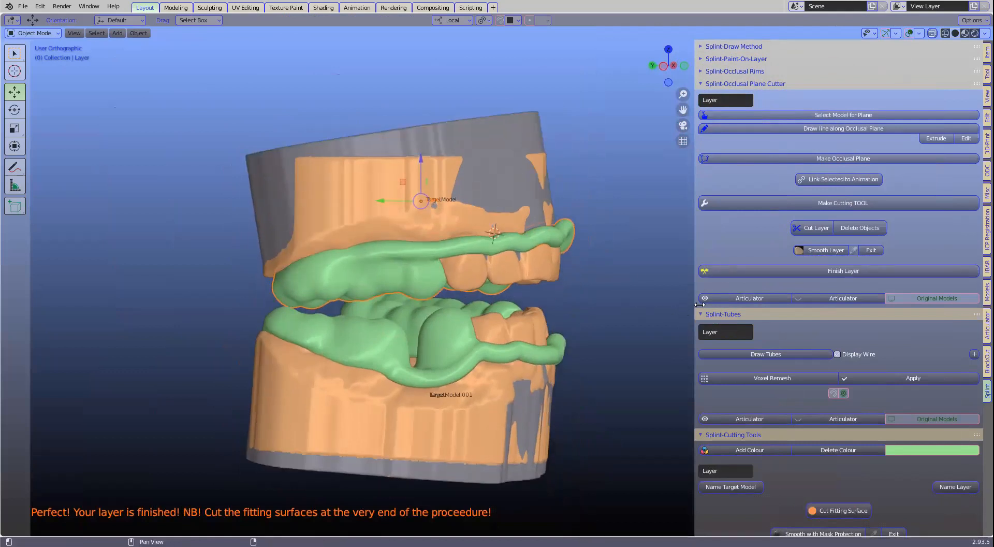
Step: Collapse the Splint-Occlusal Plane Cutter and Splint-Cutting Tools sections and expand Splint-Occlusal Rims
{"action": "middle_click_drag", "start_coordinate": [806, 323], "coordinate": [764, 280]}
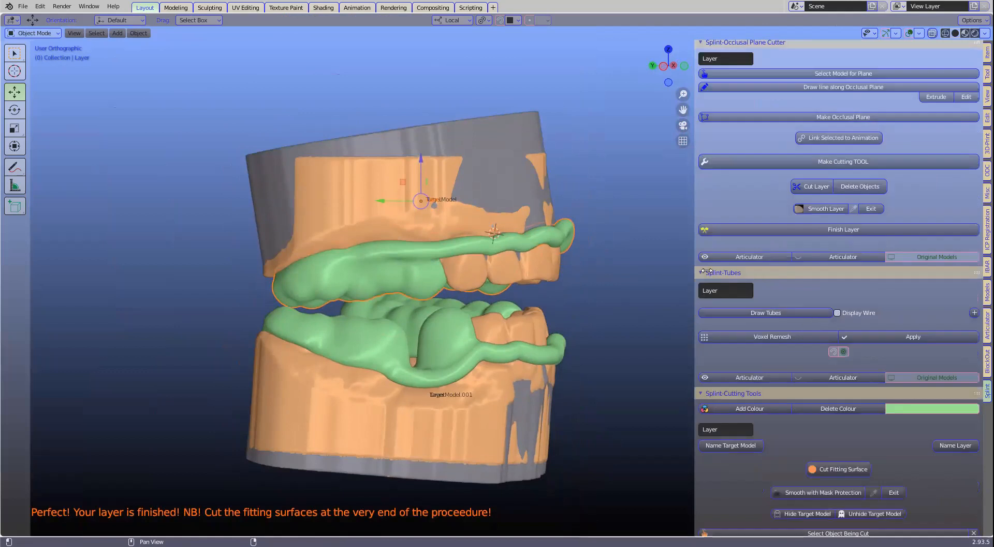
{"action": "key", "text": "super"}
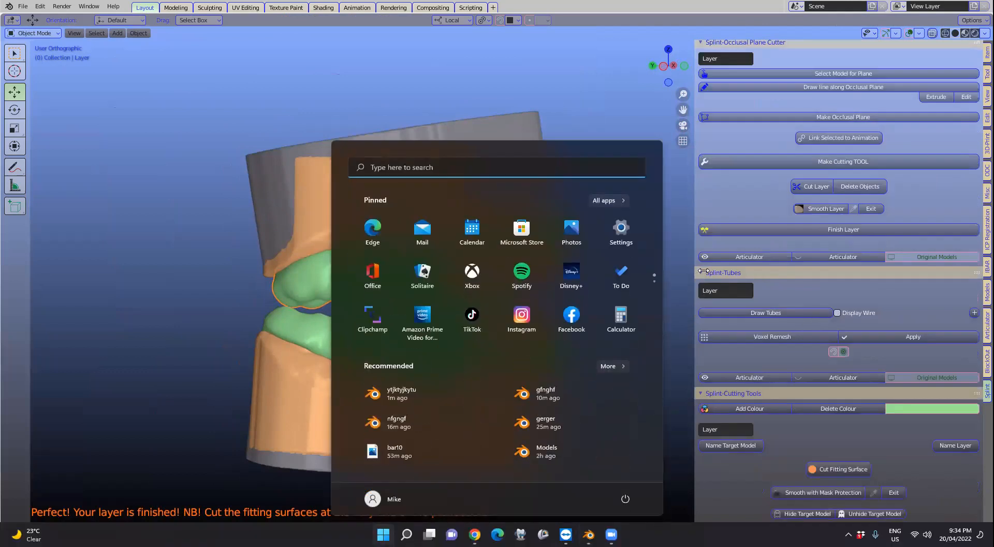
{"action": "left_click", "coordinate": [150, 266]}
{"action": "left_click", "coordinate": [705, 271], "text": "ctrl"}
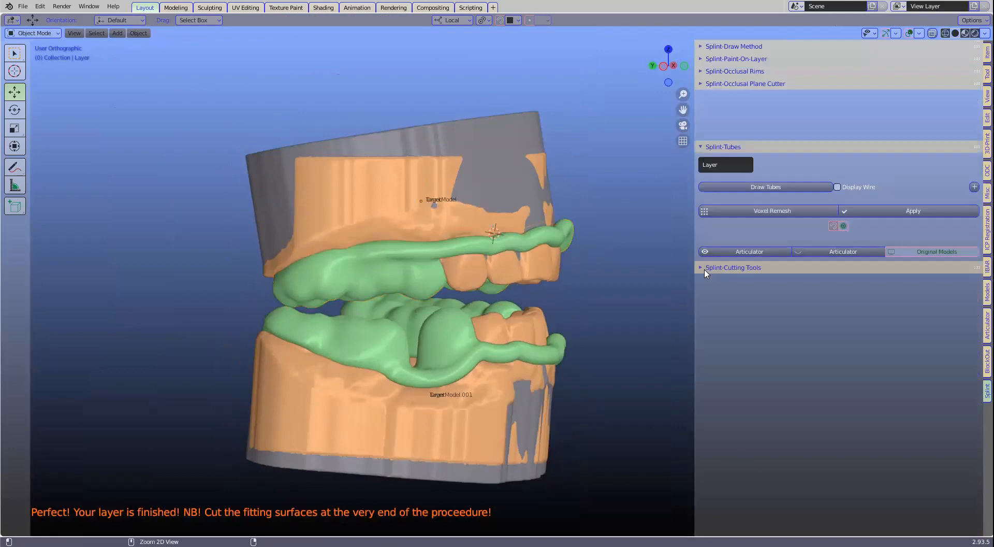
{"action": "left_click", "coordinate": [705, 73]}
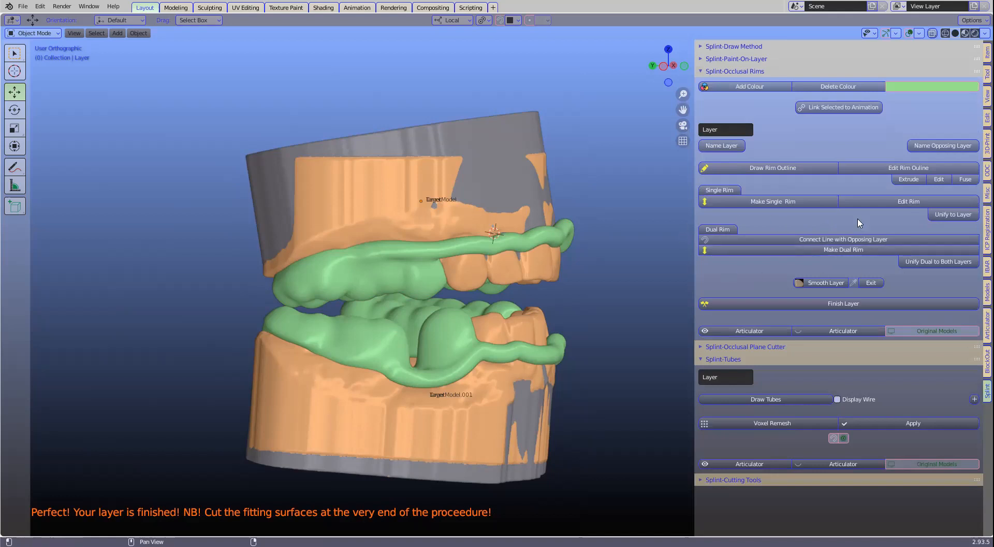
Step: Name the lower green splint as the Layer and the upper green splint as the Opposing Layer
{"action": "left_click", "coordinate": [350, 339]}
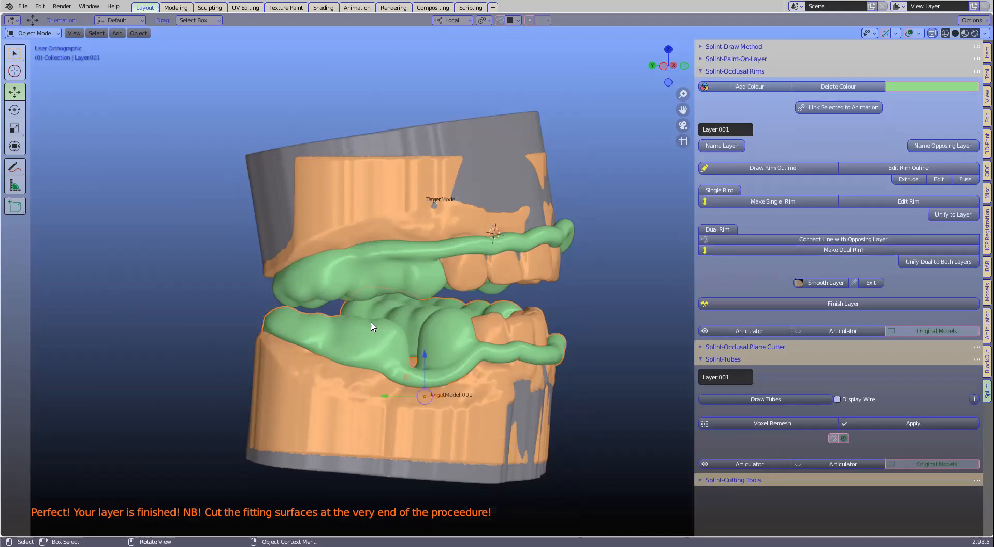
{"action": "left_click", "coordinate": [395, 274]}
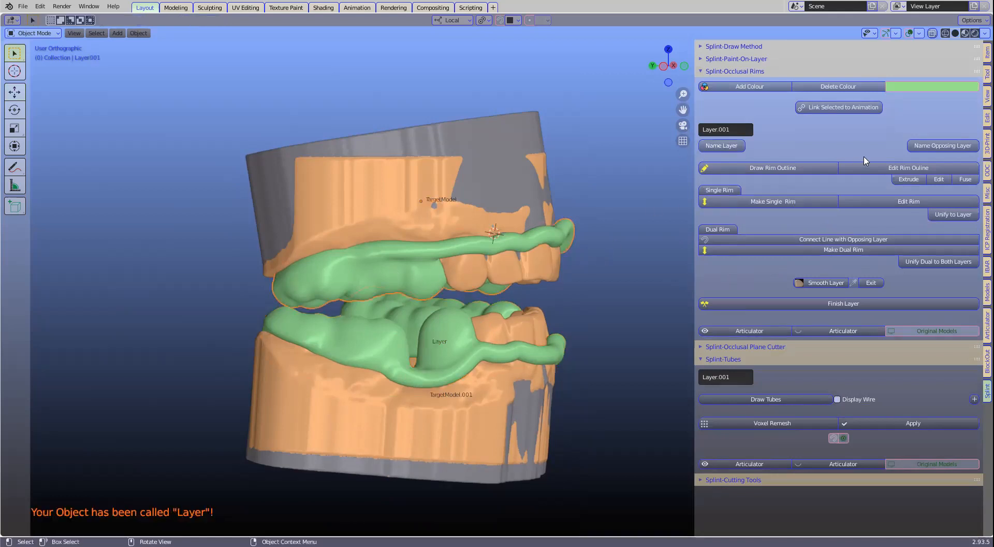
{"action": "left_click", "coordinate": [952, 146]}
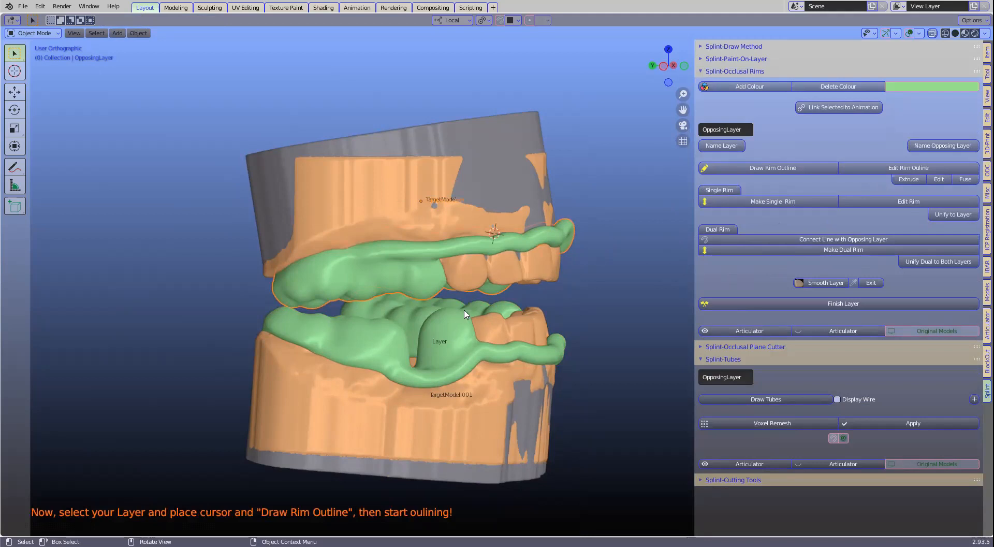
{"action": "middle_click_drag", "start_coordinate": [351, 318], "coordinate": [351, 316]}
{"action": "left_click", "coordinate": [283, 330]}
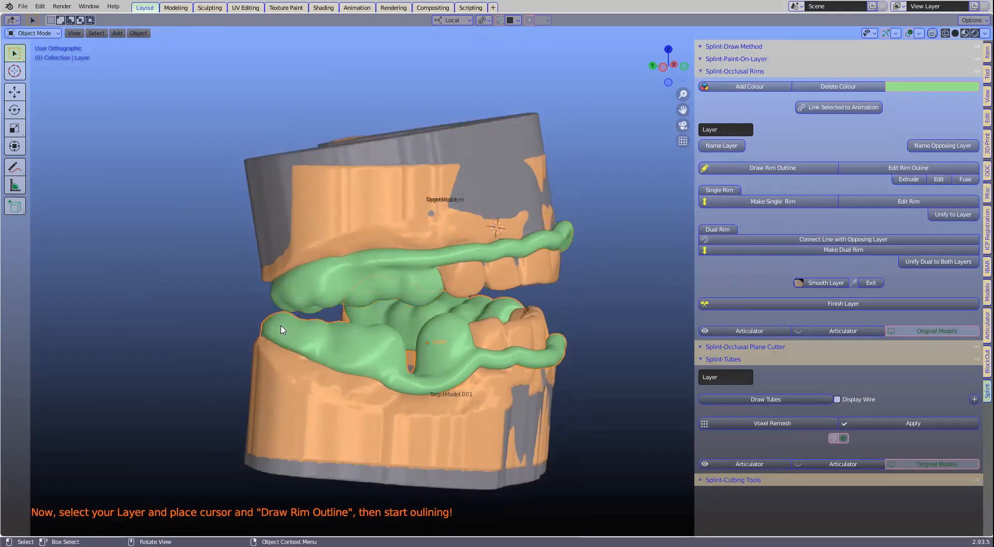
{"action": "right_click", "coordinate": [279, 324], "text": "shift"}
{"action": "left_click", "coordinate": [753, 168]}
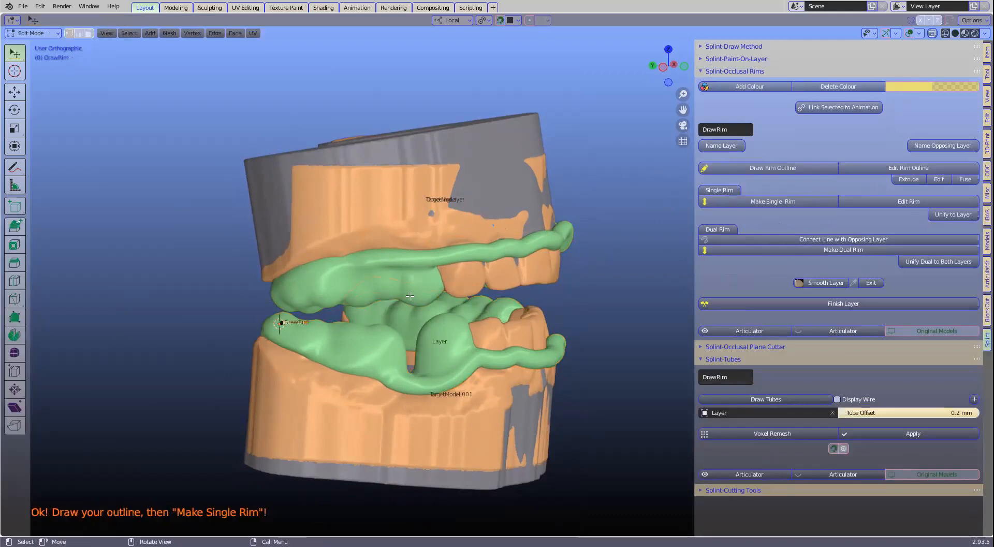
{"action": "key", "text": "h"}
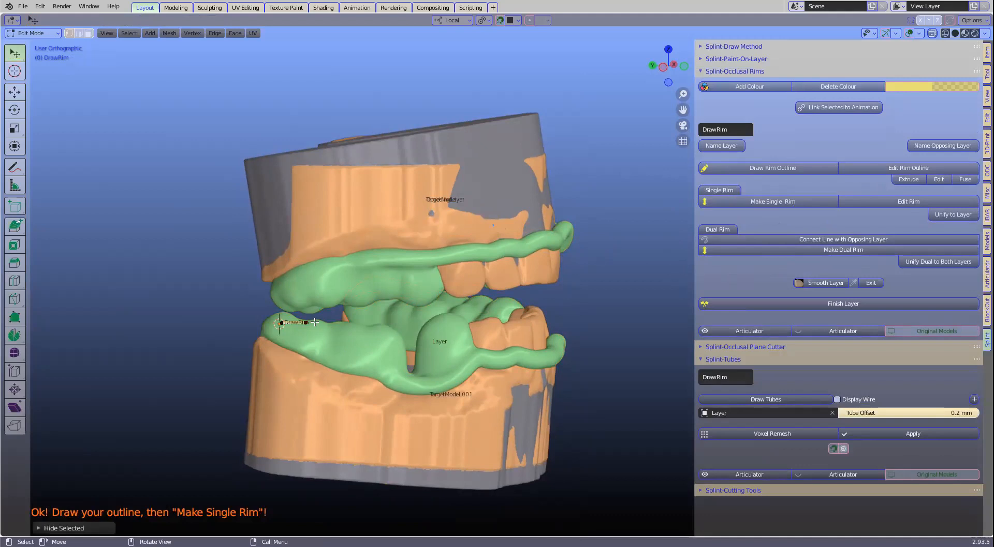
{"action": "key", "text": "Tab"}
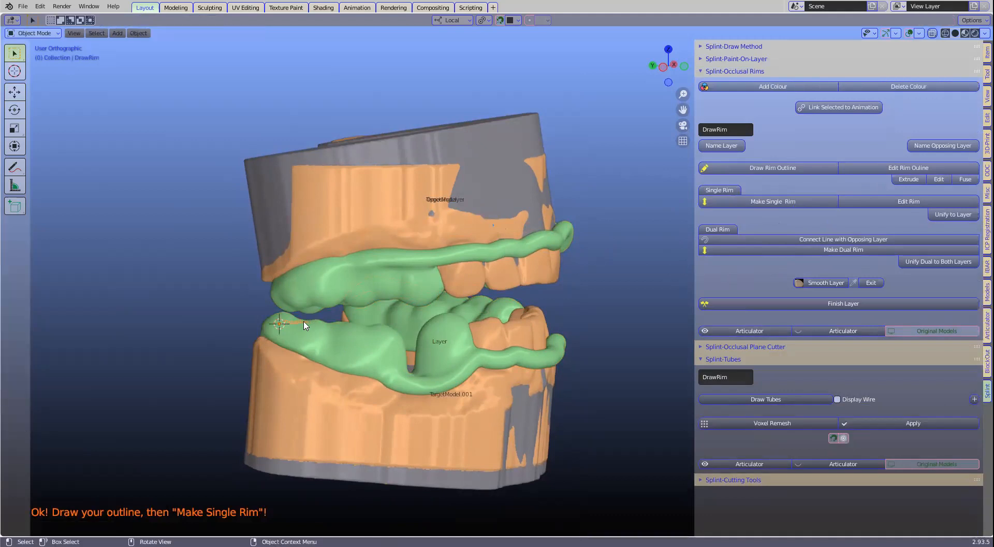
Step: Start a rim outline on the back end of the lower layer's cheek side and place its first segment
{"action": "left_click", "coordinate": [300, 325]}
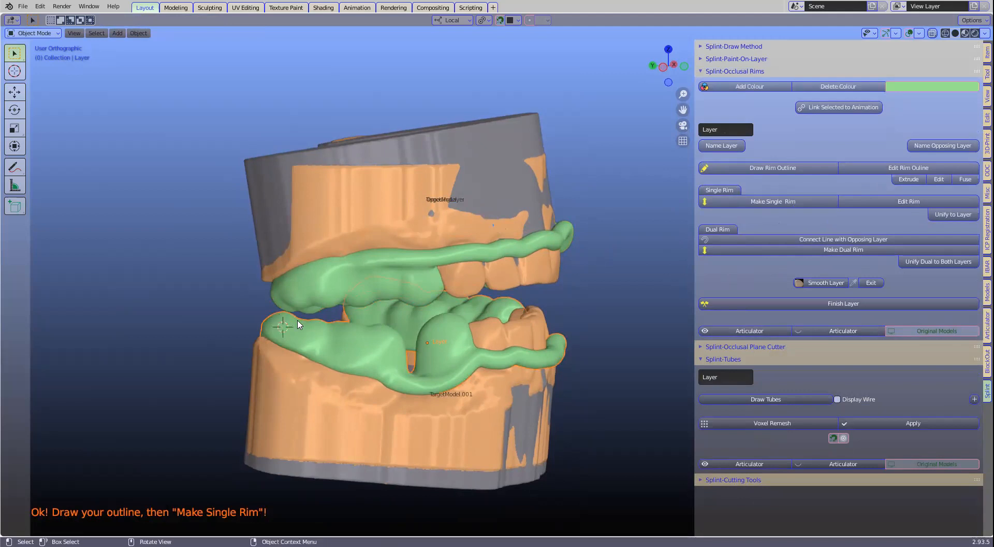
{"action": "left_click", "coordinate": [758, 169]}
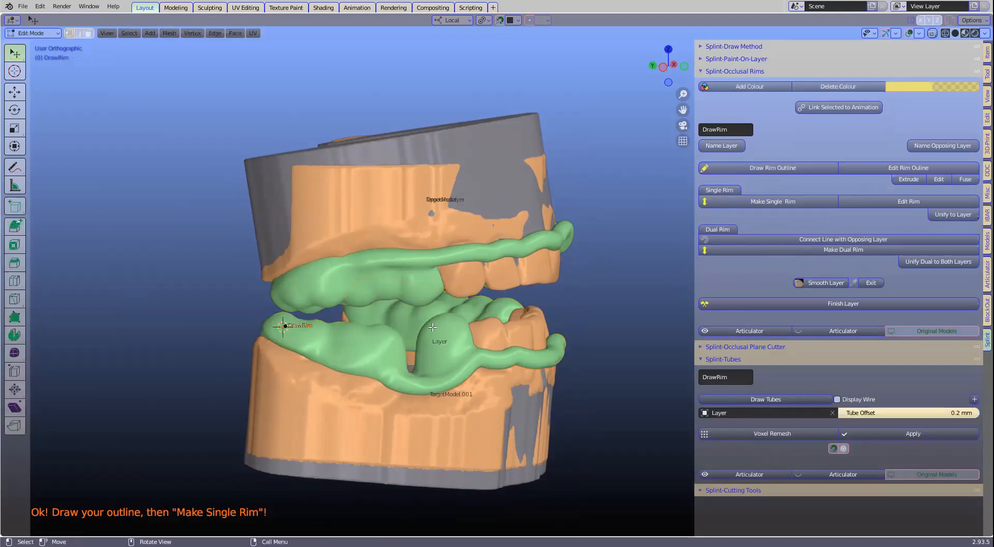
{"action": "key", "text": "e"}
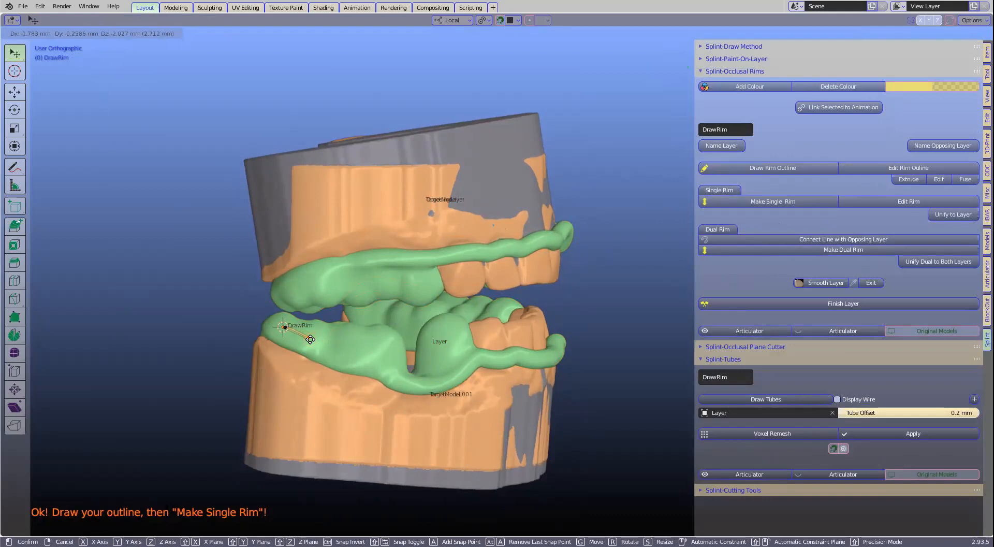
{"action": "left_click", "coordinate": [309, 338]}
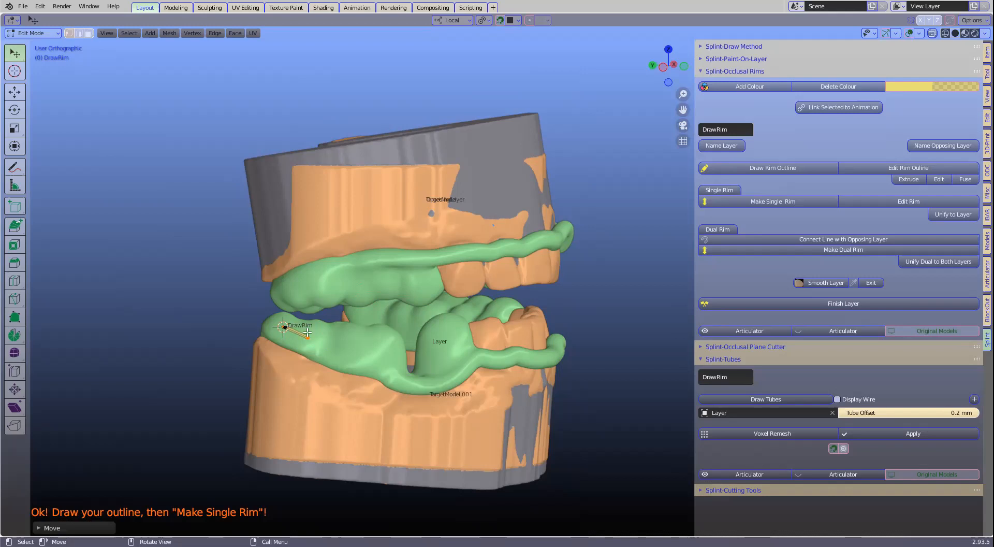
{"action": "scroll", "coordinate": [280, 351], "scroll_direction": "up", "scroll_amount": 1}
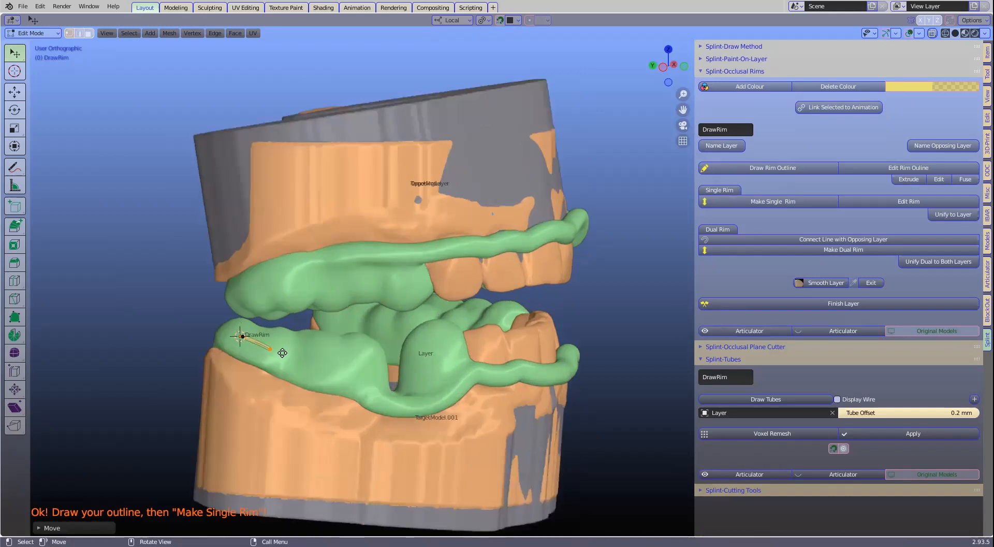
{"action": "left_click", "coordinate": [282, 352]}
Step: Extend the rim outline forward along the lower layer's cheek side to the dip before the tall front bump
{"action": "key", "text": "e"}
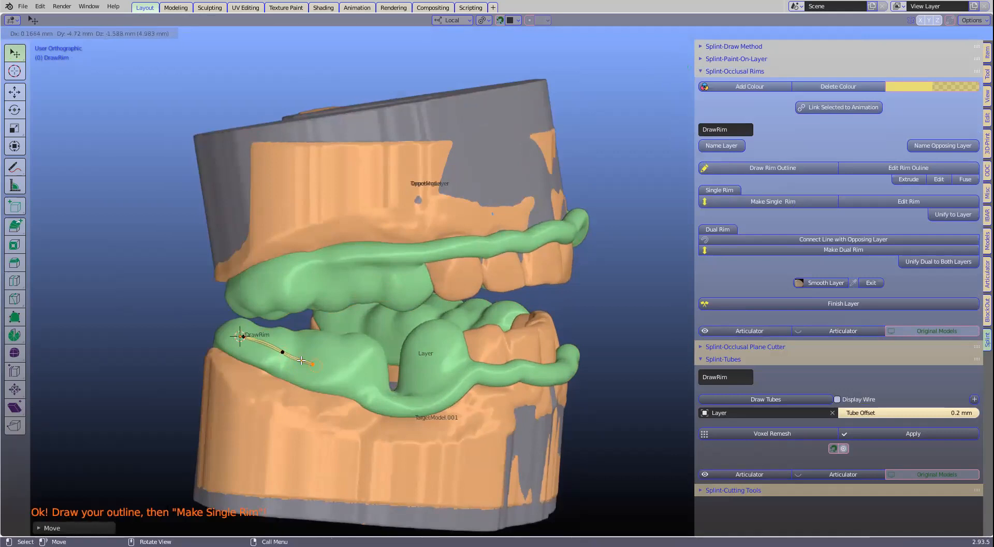
{"action": "left_click", "coordinate": [315, 364]}
{"action": "key", "text": "e"}
{"action": "left_click", "coordinate": [348, 378]}
{"action": "key", "text": "e"}
{"action": "left_click", "coordinate": [377, 394]}
{"action": "middle_click_drag", "start_coordinate": [382, 414], "coordinate": [382, 417]}
{"action": "key", "text": "e"}
{"action": "left_click", "coordinate": [403, 398]}
Step: Continue the rim outline up the cheek-side face of the tall front bump to its top
{"action": "key", "text": "e"}
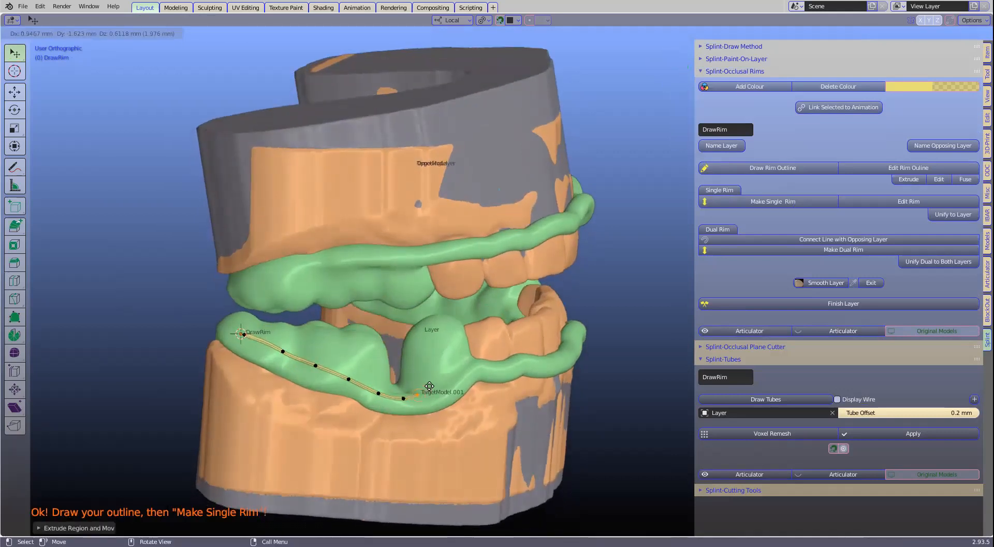
{"action": "left_click", "coordinate": [421, 372]}
{"action": "key", "text": "e"}
{"action": "left_click", "coordinate": [430, 346]}
{"action": "key", "text": "e"}
{"action": "left_click", "coordinate": [434, 325]}
Step: Carry the rim outline over the front bump and back along the lower layer's tongue side
{"action": "middle_click_drag", "start_coordinate": [484, 330], "coordinate": [470, 427]}
{"action": "key", "text": "e"}
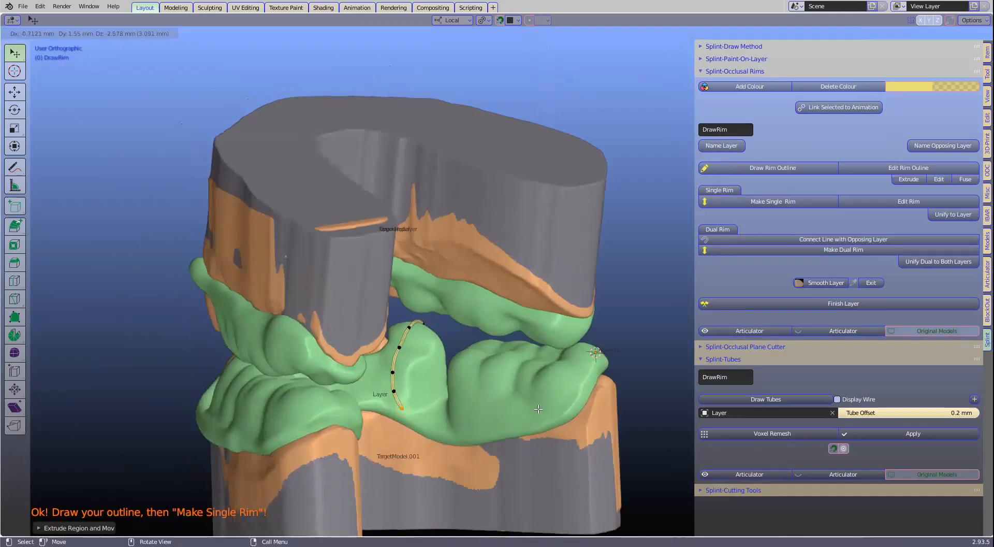
{"action": "left_click", "coordinate": [566, 393]}
{"action": "middle_click_drag", "start_coordinate": [564, 354], "coordinate": [440, 359]}
{"action": "key", "text": "e"}
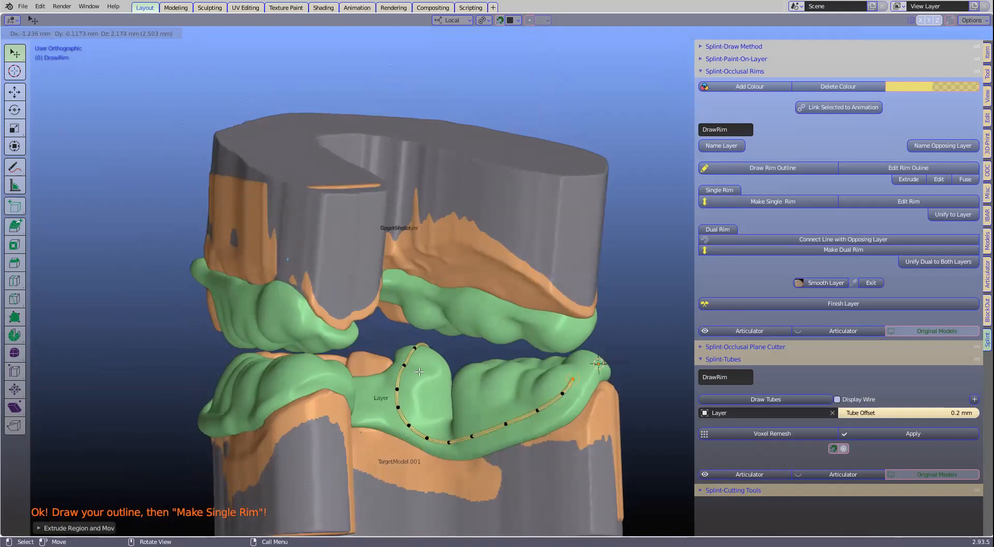
{"action": "left_click", "coordinate": [576, 374]}
Step: Bring the rim outline around the back end of the lower layer and close it at its starting point
{"action": "key", "text": "e"}
{"action": "left_click", "coordinate": [593, 357]}
{"action": "middle_click_drag", "start_coordinate": [575, 397], "coordinate": [632, 363]}
{"action": "key", "text": "e"}
{"action": "left_click", "coordinate": [572, 362]}
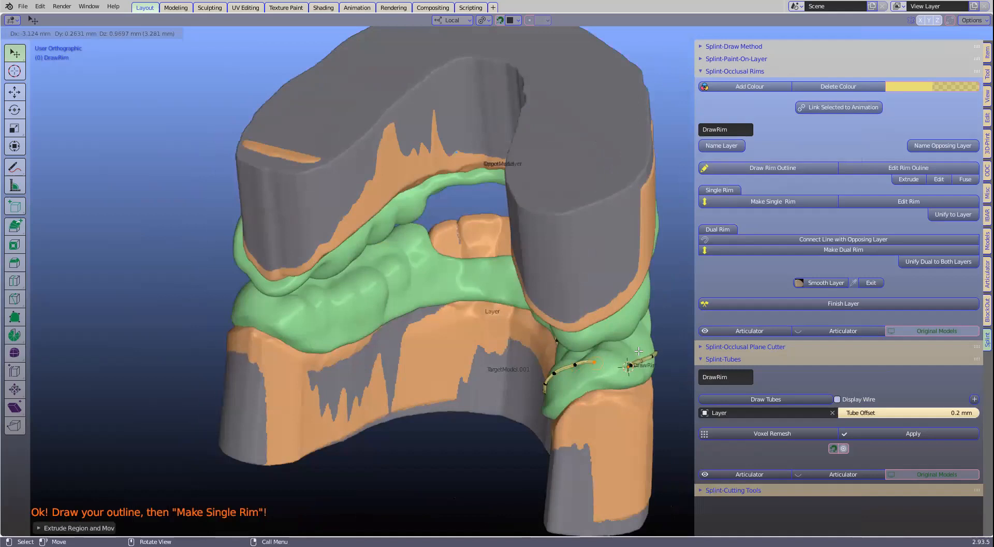
{"action": "middle_click_drag", "start_coordinate": [438, 343], "coordinate": [438, 343]}
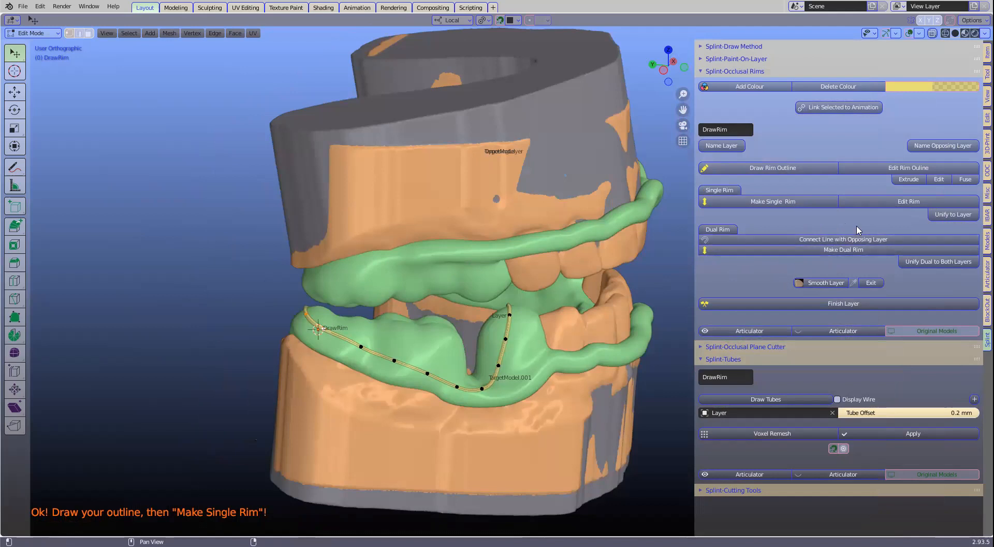
Step: Connect the closed outline with the opposing layer and make the dual rim between both splint layers
{"action": "left_click", "coordinate": [793, 238]}
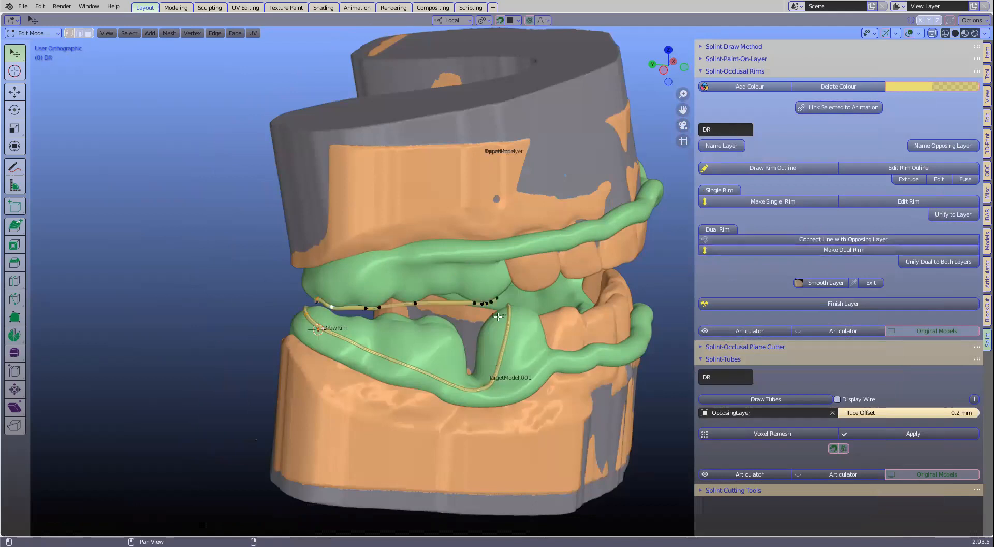
{"action": "scroll", "coordinate": [446, 320], "scroll_direction": "up", "scroll_amount": 1}
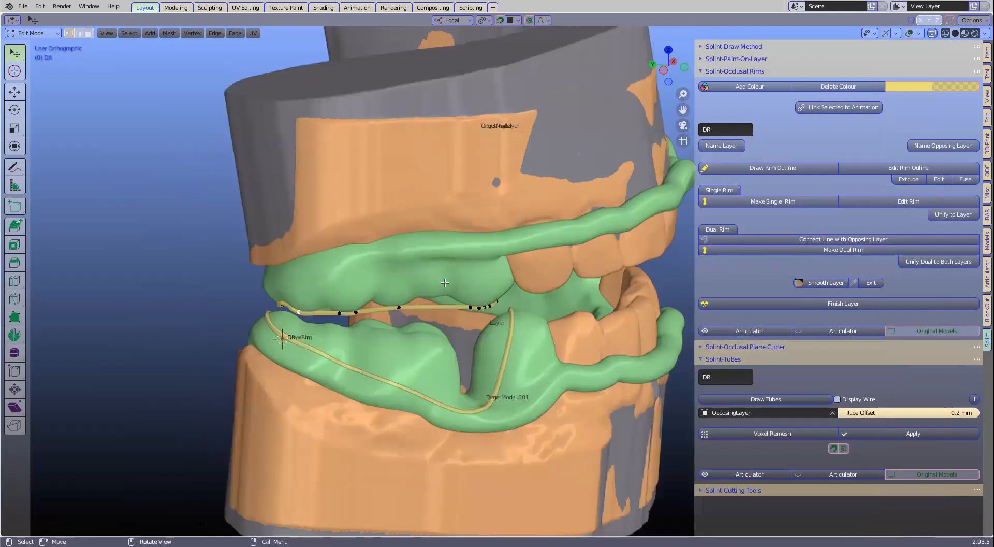
{"action": "scroll", "coordinate": [444, 310], "scroll_direction": "up", "scroll_amount": 2}
{"action": "middle_click_drag", "start_coordinate": [444, 311], "coordinate": [295, 336]}
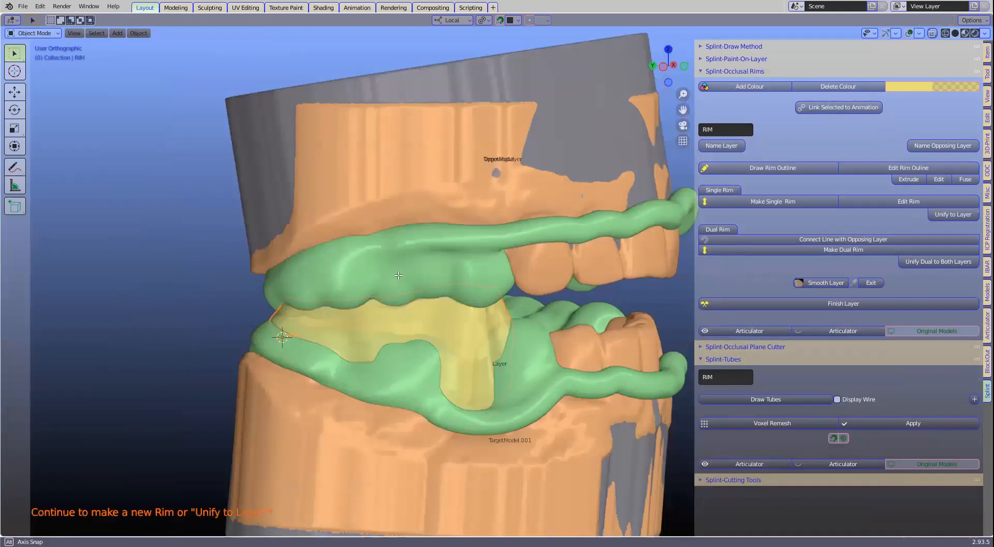
{"action": "middle_click_drag", "start_coordinate": [378, 307], "coordinate": [395, 315]}
Step: Draw a second rim outline on the lower layer's opposite side, running backward along the cheek side of the molars
{"action": "middle_click_drag", "start_coordinate": [794, 200], "coordinate": [736, 189]}
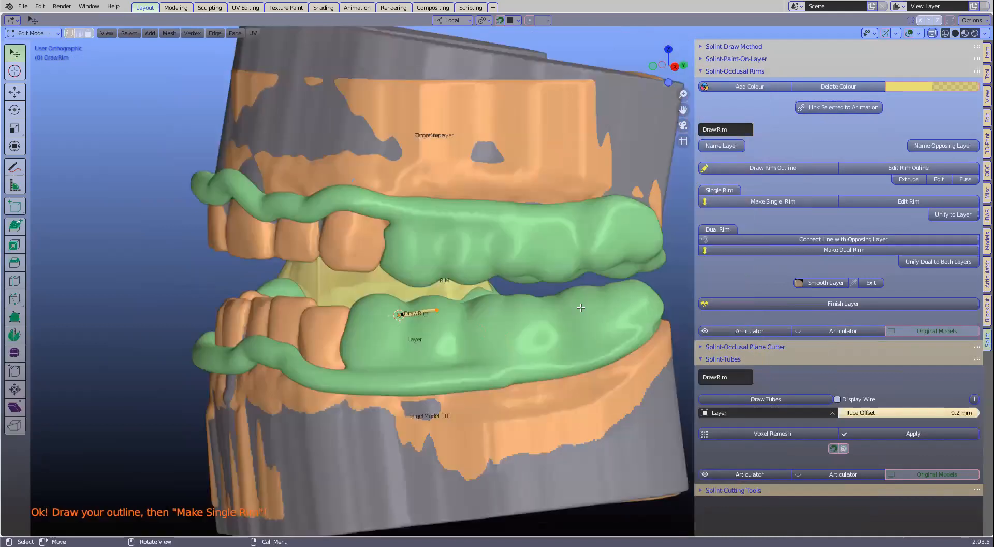
{"action": "key", "text": "e"}
{"action": "left_click", "coordinate": [489, 310]}
{"action": "key", "text": "e"}
{"action": "left_click", "coordinate": [538, 309]}
{"action": "key", "text": "e"}
{"action": "left_click", "coordinate": [579, 305]}
{"action": "key", "text": "e"}
{"action": "left_click", "coordinate": [613, 298]}
Step: Continue the second rim outline around the back end and forward along the lower layer's tongue side
{"action": "middle_click_drag", "start_coordinate": [553, 317], "coordinate": [408, 328]}
{"action": "key", "text": "e"}
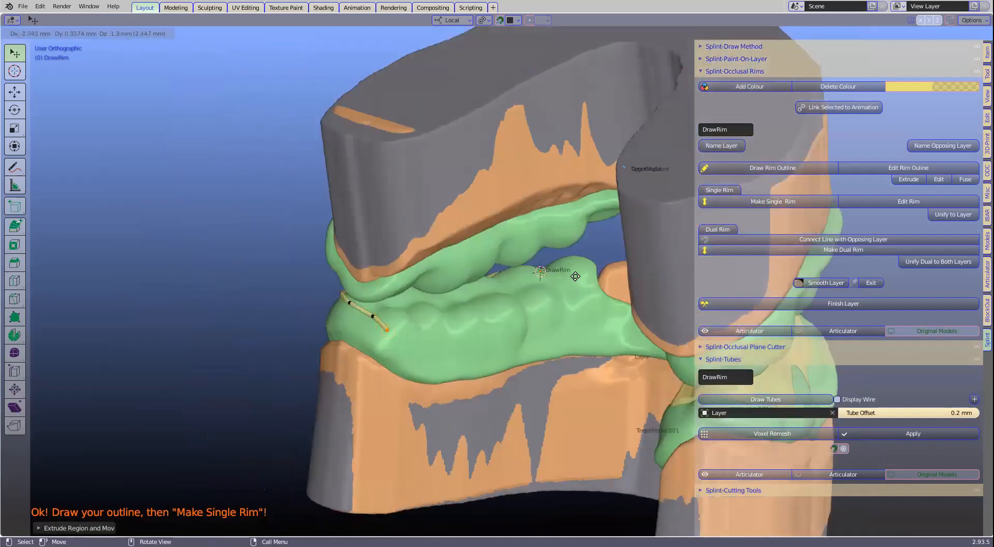
{"action": "left_click", "coordinate": [586, 272]}
{"action": "key", "text": "e"}
{"action": "left_click", "coordinate": [582, 303]}
{"action": "key", "text": "e"}
{"action": "left_click", "coordinate": [584, 324]}
Step: Bring the second rim outline over the front of the molar area and close it at its starting point
{"action": "key", "text": "e"}
{"action": "left_click", "coordinate": [559, 297]}
{"action": "key", "text": "e"}
{"action": "left_click", "coordinate": [553, 283]}
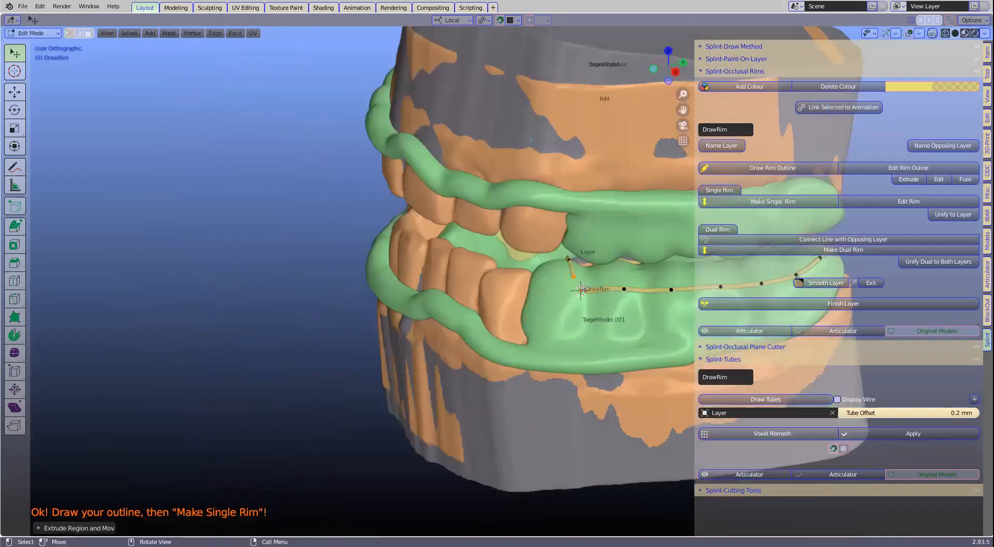
{"action": "scroll", "coordinate": [585, 270], "scroll_direction": "up", "scroll_amount": 4}
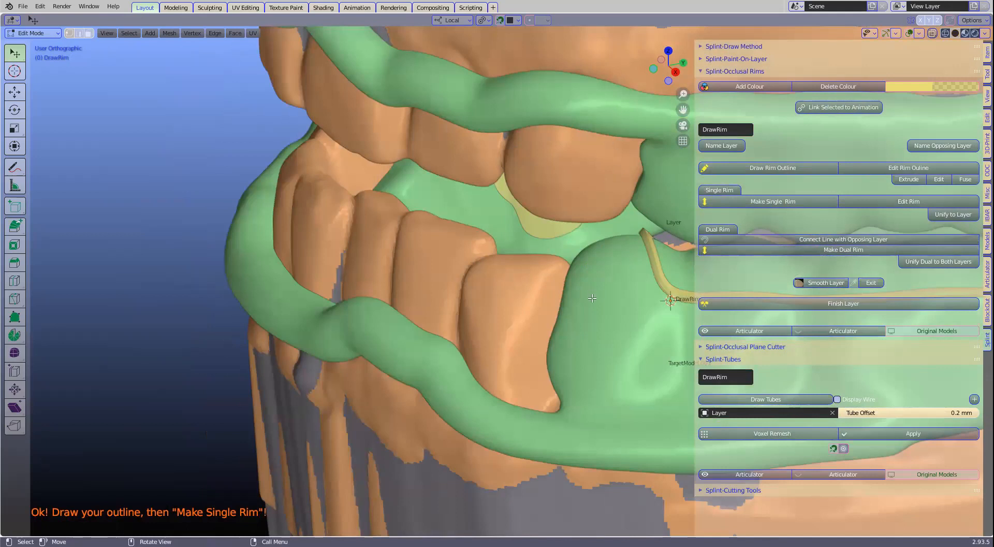
{"action": "scroll", "coordinate": [592, 299], "scroll_direction": "down", "scroll_amount": 5}
{"action": "scroll", "coordinate": [656, 227], "scroll_direction": "up", "scroll_amount": 3}
{"action": "middle_click_drag", "start_coordinate": [669, 225], "coordinate": [545, 256], "text": "shift"}
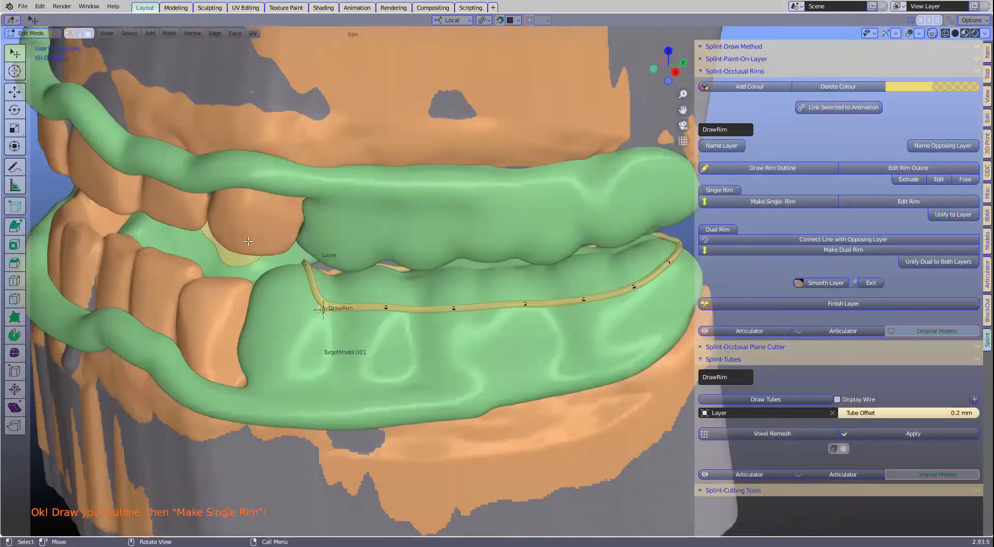
{"action": "scroll", "coordinate": [482, 246], "scroll_direction": "up", "scroll_amount": 1}
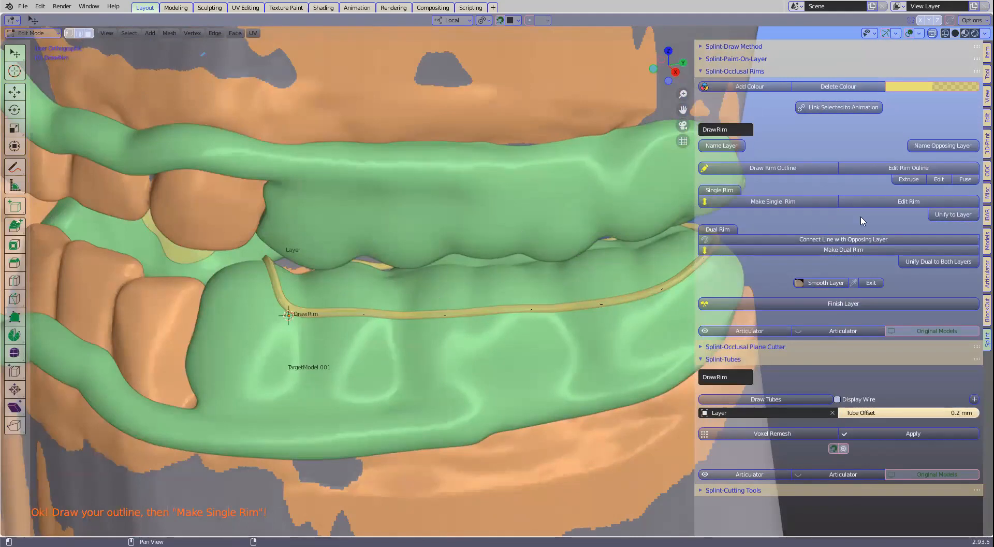
Step: Connect the second rim outline with the opposing layer and make its dual rim
{"action": "left_click", "coordinate": [831, 240]}
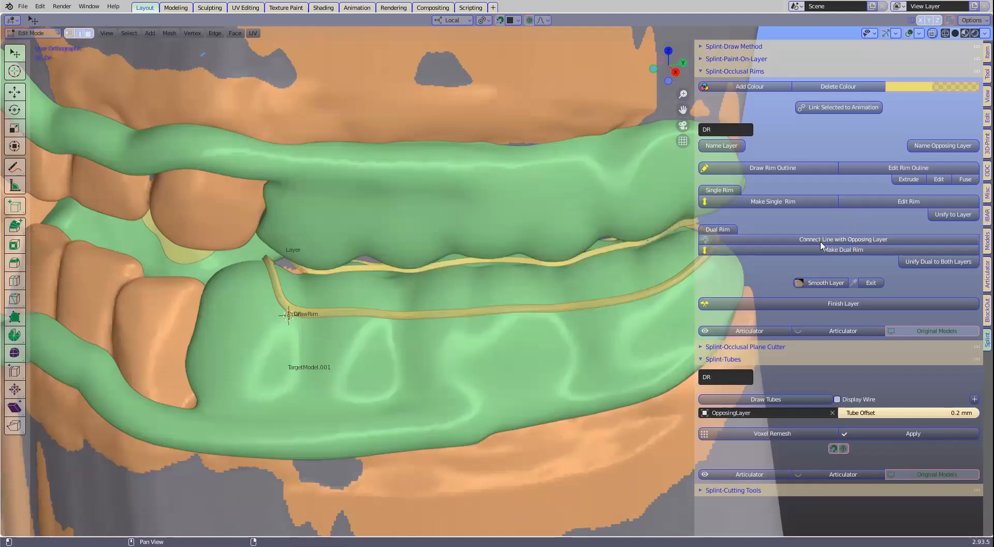
{"action": "middle_click_drag", "start_coordinate": [584, 260], "coordinate": [585, 251]}
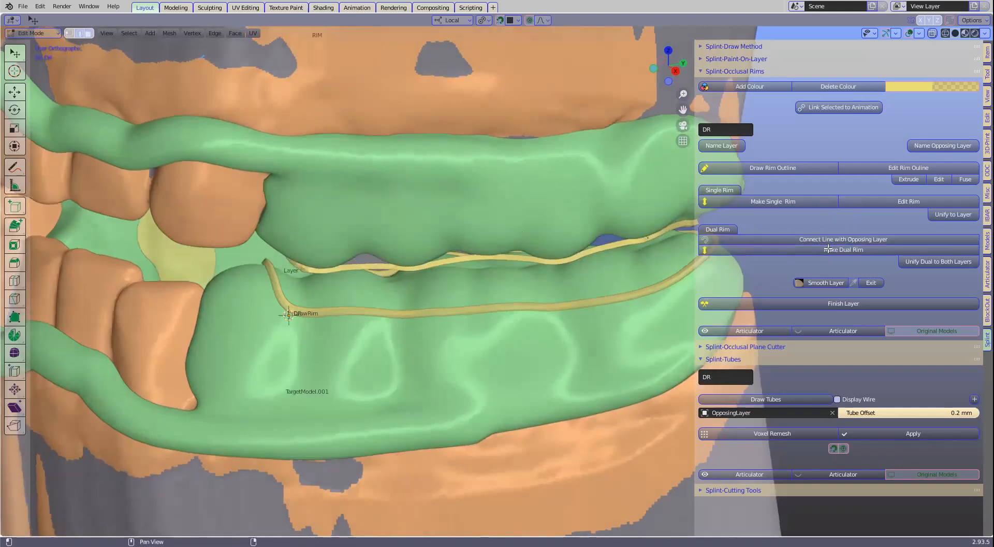
{"action": "left_click", "coordinate": [823, 247]}
{"action": "scroll", "coordinate": [479, 296], "scroll_direction": "down", "scroll_amount": 4}
{"action": "middle_click_drag", "start_coordinate": [461, 296], "coordinate": [529, 266]}
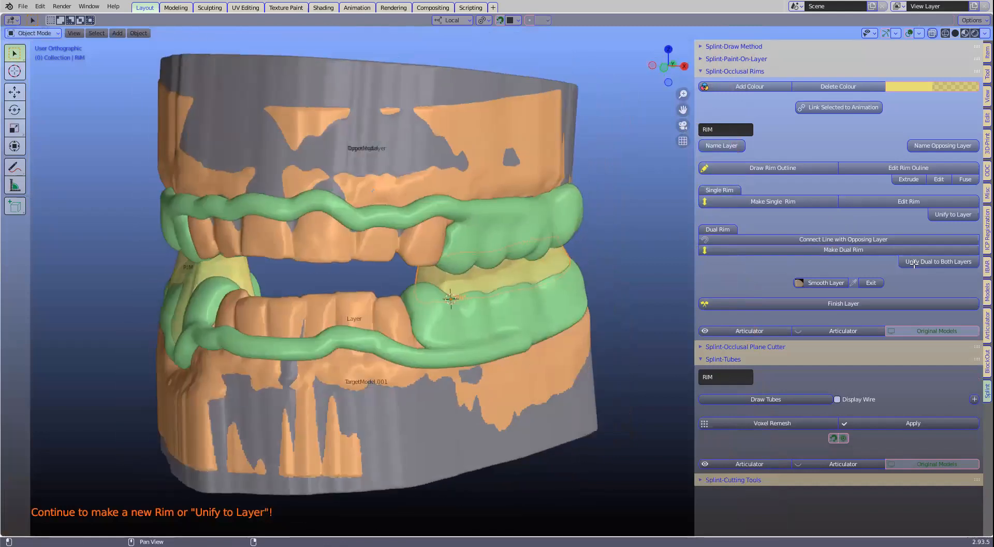
Step: Unify the dual rims with both splint layers and set the voxel size to 0.4 mm
{"action": "left_click", "coordinate": [937, 262]}
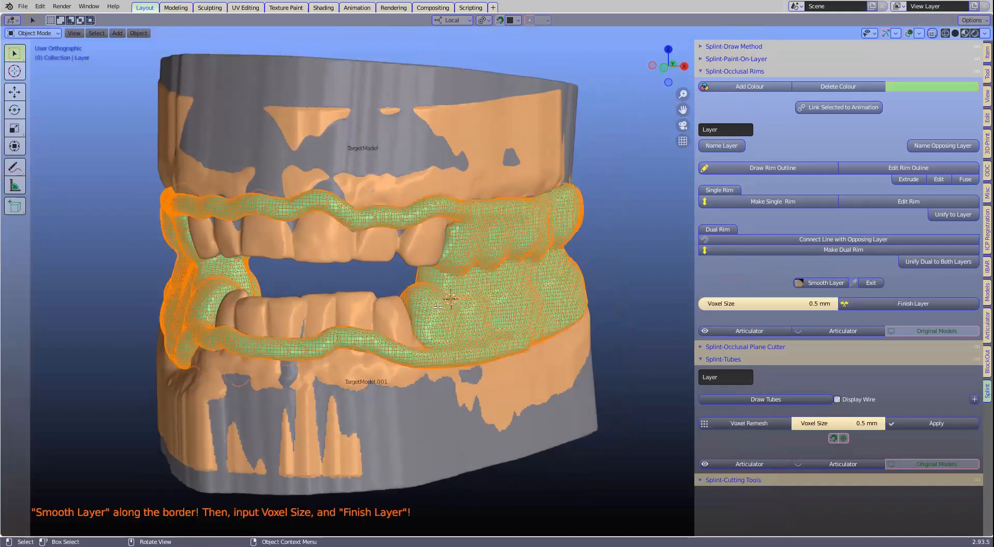
{"action": "scroll", "coordinate": [453, 307], "scroll_direction": "up", "scroll_amount": 1}
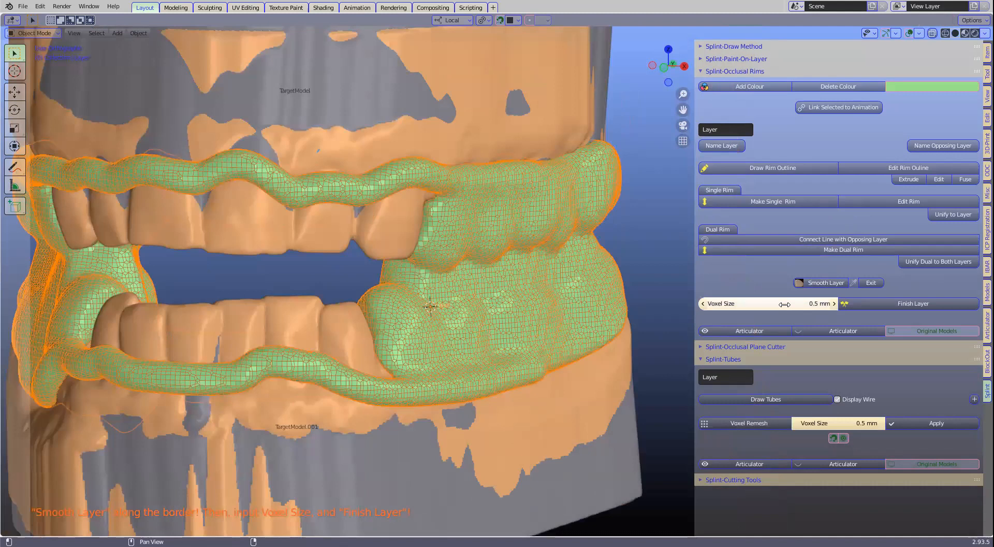
{"action": "left_click", "coordinate": [784, 304]}
{"action": "key", "text": "BackSpace"}
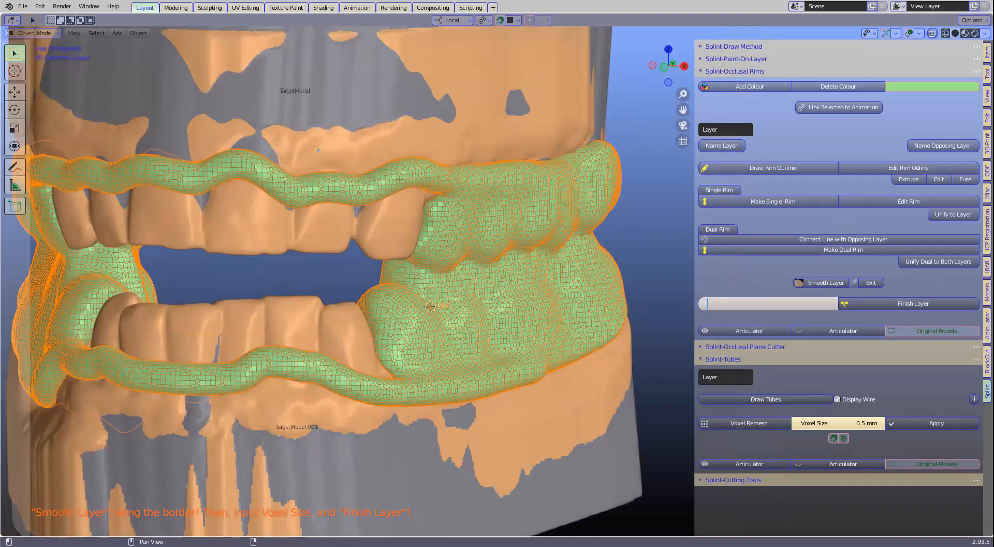
{"action": "type", "text": "0.4"}
{"action": "key", "text": "Return"}
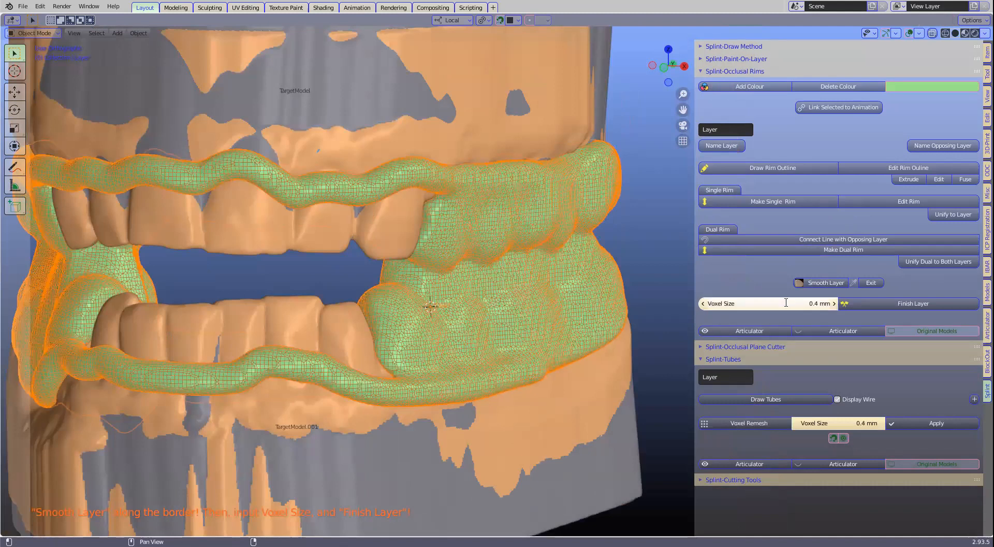
Step: Reduce the voxel size of the unified layer to 0.3 mm and finish the layer
{"action": "left_click", "coordinate": [785, 302]}
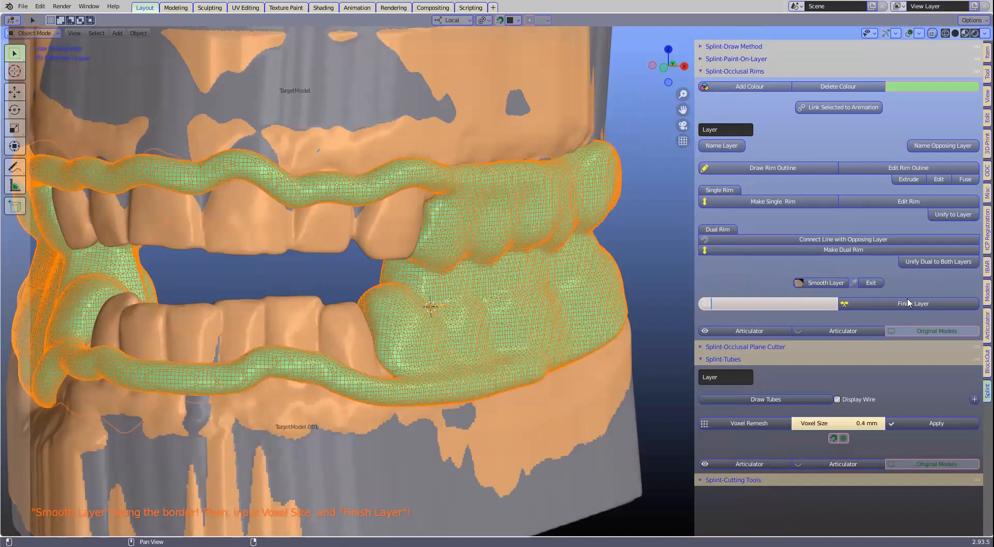
{"action": "type", "text": "0.3"}
{"action": "key", "text": "Return"}
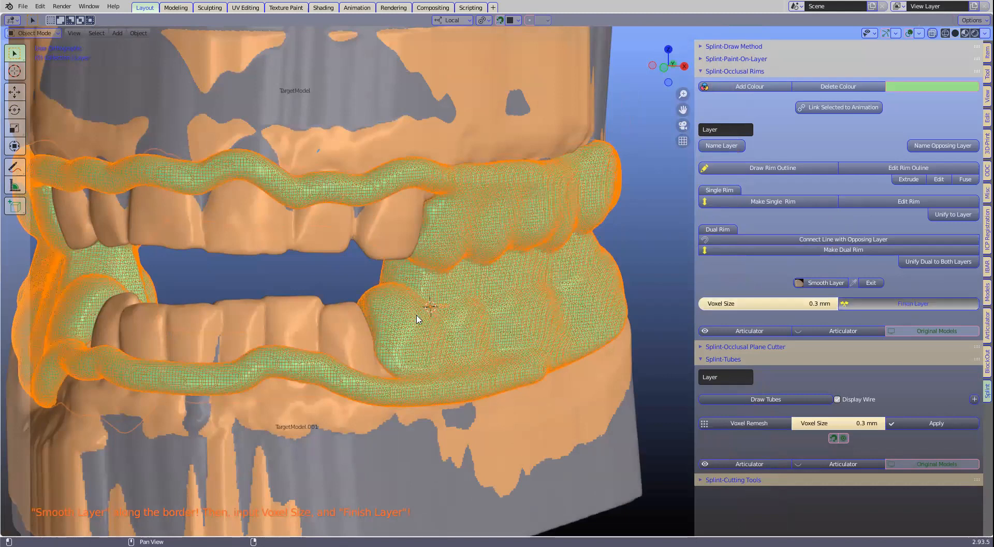
{"action": "scroll", "coordinate": [351, 293], "scroll_direction": "down", "scroll_amount": 1}
{"action": "scroll", "coordinate": [353, 298], "scroll_direction": "down", "scroll_amount": 1}
Step: Smooth the unified layer along the rim borders, working from the cheek side around to the back
{"action": "middle_click_drag", "start_coordinate": [377, 306], "coordinate": [796, 286]}
{"action": "left_click", "coordinate": [807, 283]}
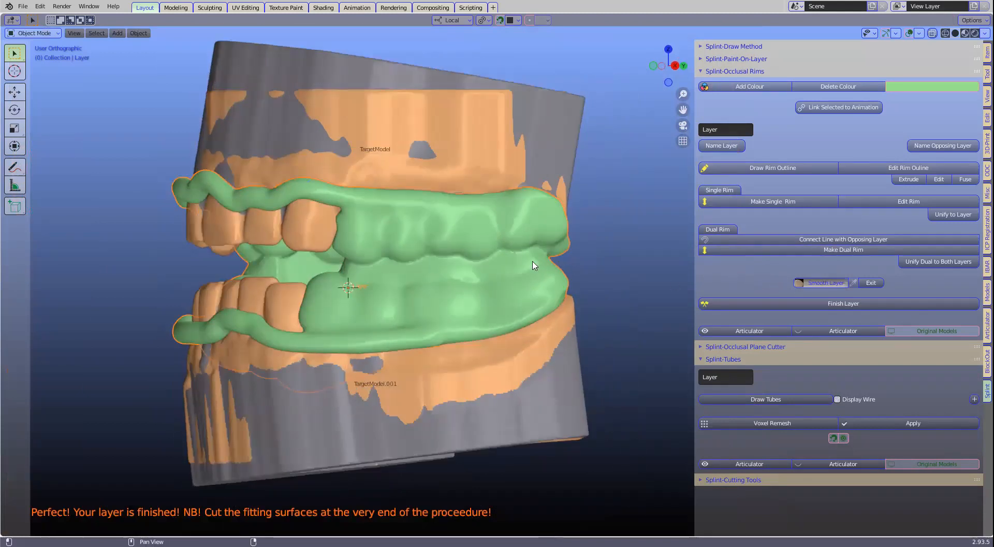
{"action": "middle_click_drag", "start_coordinate": [433, 269], "coordinate": [519, 277]}
{"action": "mouse_move", "coordinate": [362, 297]}
{"action": "left_mouse_down"}
{"action": "mouse_move", "coordinate": [388, 286]}
{"action": "mouse_move", "coordinate": [386, 277]}
{"action": "left_mouse_up"}
{"action": "mouse_move", "coordinate": [517, 258]}
{"action": "middle_mouse_down"}
{"action": "mouse_move", "coordinate": [486, 254]}
{"action": "mouse_move", "coordinate": [466, 272]}
{"action": "mouse_move", "coordinate": [695, 280]}
{"action": "mouse_move", "coordinate": [472, 290]}
{"action": "middle_mouse_up"}
{"action": "mouse_move", "coordinate": [615, 285]}
{"action": "middle_mouse_down"}
{"action": "mouse_move", "coordinate": [559, 291]}
{"action": "mouse_move", "coordinate": [666, 274]}
{"action": "mouse_move", "coordinate": [345, 279]}
{"action": "mouse_move", "coordinate": [450, 285]}
{"action": "mouse_move", "coordinate": [372, 297]}
{"action": "mouse_move", "coordinate": [504, 294]}
{"action": "mouse_move", "coordinate": [304, 299]}
{"action": "mouse_move", "coordinate": [438, 263]}
{"action": "mouse_move", "coordinate": [37, 282]}
{"action": "middle_mouse_up"}
{"action": "middle_click_drag", "start_coordinate": [481, 294], "coordinate": [326, 293]}
{"action": "middle_click_drag", "start_coordinate": [536, 295], "coordinate": [564, 305]}
{"action": "middle_click_drag", "start_coordinate": [87, 394], "coordinate": [160, 367], "text": "shift"}
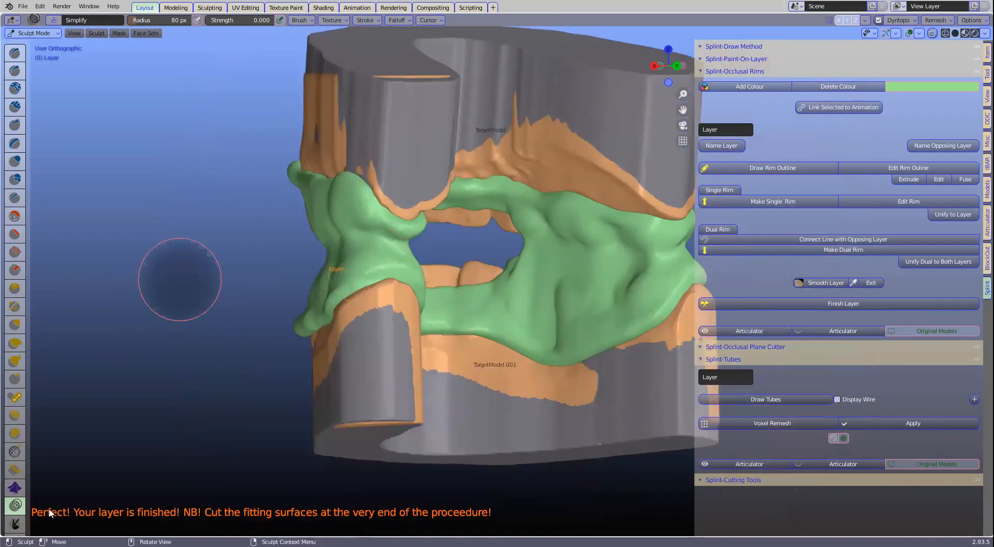
Step: Show the sculpt brush names, work over the rim borders on the opposite side and exit layer smoothing
{"action": "left_click_drag", "start_coordinate": [27, 512], "coordinate": [153, 512]}
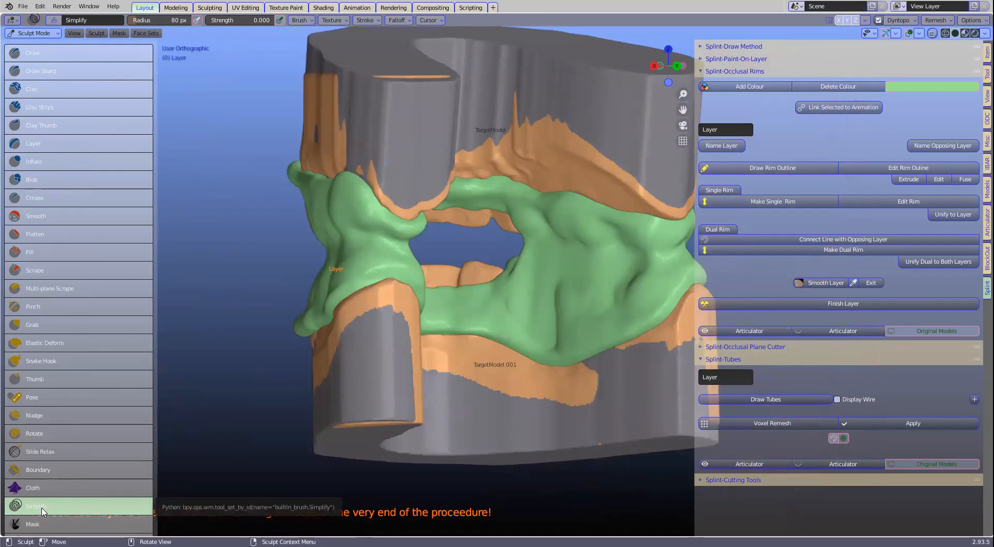
{"action": "left_click_drag", "start_coordinate": [156, 378], "coordinate": [103, 378]}
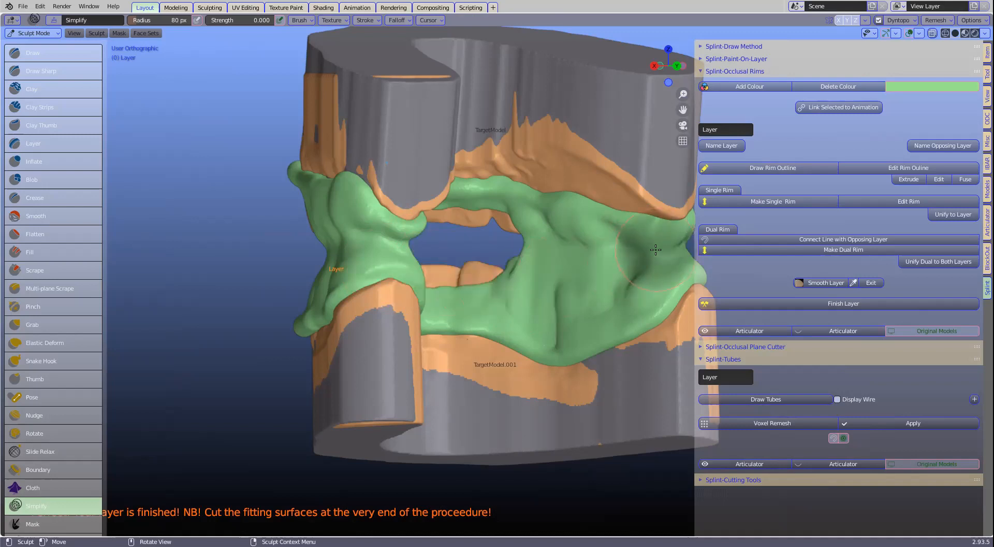
{"action": "mouse_move", "coordinate": [347, 273]}
{"action": "middle_mouse_down"}
{"action": "mouse_move", "coordinate": [405, 268]}
{"action": "mouse_move", "coordinate": [545, 222]}
{"action": "mouse_move", "coordinate": [596, 191]}
{"action": "mouse_move", "coordinate": [546, 237]}
{"action": "mouse_move", "coordinate": [556, 254]}
{"action": "middle_mouse_up"}
{"action": "mouse_move", "coordinate": [556, 253]}
{"action": "left_mouse_down"}
{"action": "mouse_move", "coordinate": [395, 333]}
{"action": "mouse_move", "coordinate": [539, 310]}
{"action": "mouse_move", "coordinate": [507, 344]}
{"action": "mouse_move", "coordinate": [368, 335]}
{"action": "mouse_move", "coordinate": [333, 308]}
{"action": "left_mouse_up"}
{"action": "mouse_move", "coordinate": [334, 308]}
{"action": "middle_mouse_down"}
{"action": "mouse_move", "coordinate": [452, 222]}
{"action": "mouse_move", "coordinate": [364, 238]}
{"action": "mouse_move", "coordinate": [495, 310]}
{"action": "mouse_move", "coordinate": [539, 312]}
{"action": "middle_mouse_up"}
{"action": "left_click_drag", "start_coordinate": [518, 342], "coordinate": [425, 347]}
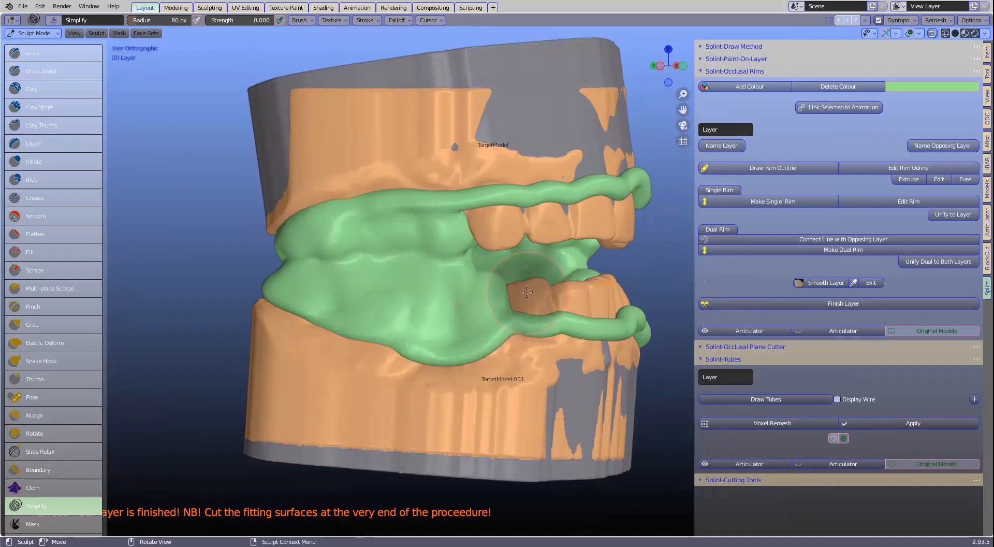
{"action": "middle_click_drag", "start_coordinate": [466, 287], "coordinate": [445, 286]}
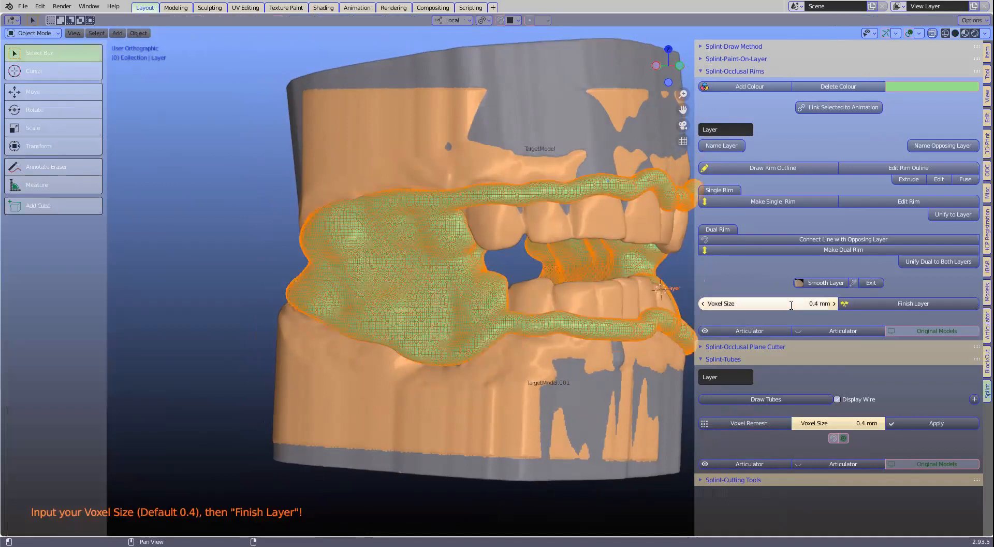
Step: Set the voxel size to 0.3 mm for the smoothed layer and finish it again
{"action": "left_click", "coordinate": [791, 308]}
{"action": "type", "text": "0.3"}
{"action": "key", "text": "Return"}
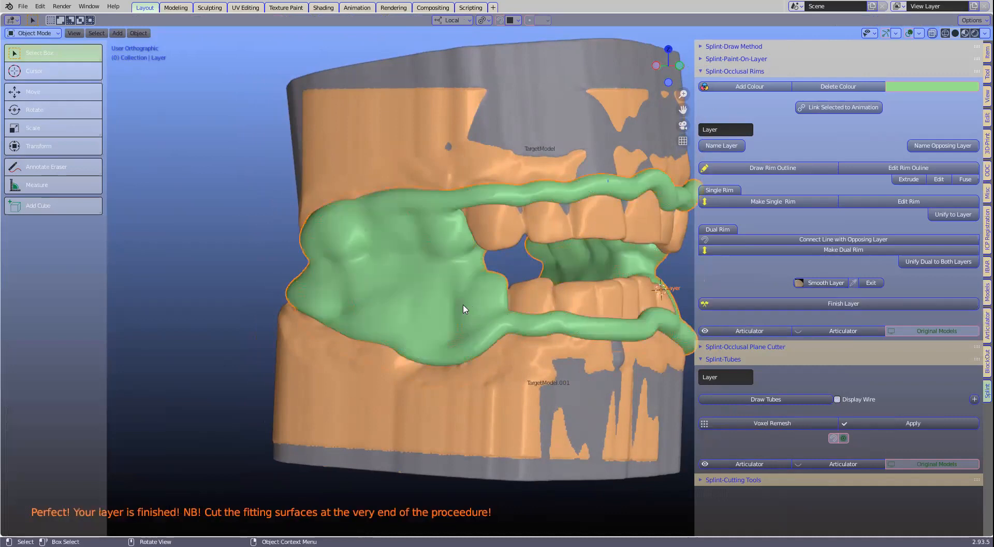
Step: Hide the tool names and save the scene as a new file named ngf.blend
{"action": "middle_click_drag", "start_coordinate": [384, 308], "coordinate": [272, 257]}
{"action": "scroll", "coordinate": [276, 261], "scroll_direction": "down", "scroll_amount": 2}
{"action": "middle_click_drag", "start_coordinate": [524, 303], "coordinate": [491, 271], "text": "shift"}
{"action": "key", "text": "t"}
{"action": "scroll", "coordinate": [535, 284], "scroll_direction": "up", "scroll_amount": 1}
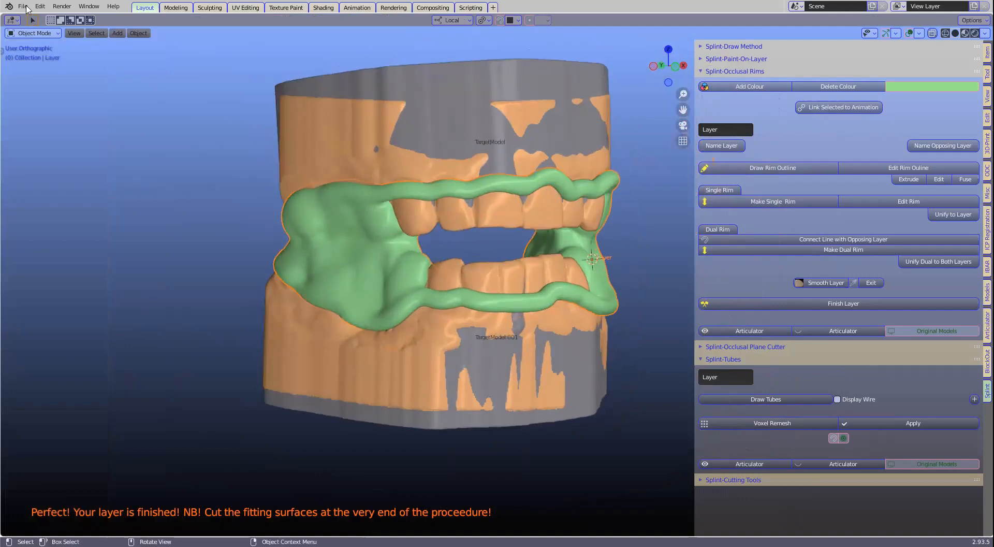
{"action": "left_click", "coordinate": [23, 6]}
{"action": "left_click", "coordinate": [44, 85]}
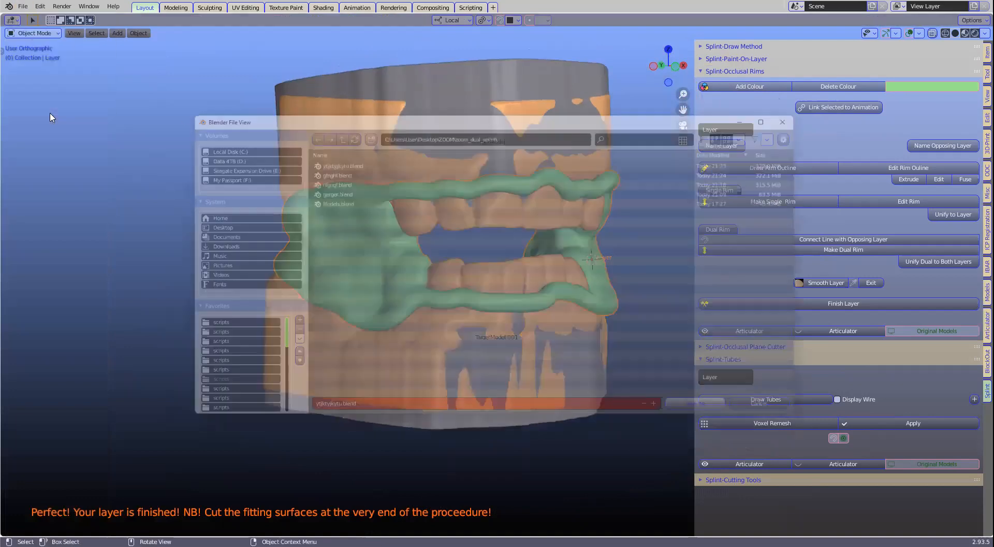
{"action": "left_click", "coordinate": [356, 418]}
{"action": "type", "text": "ngf"}
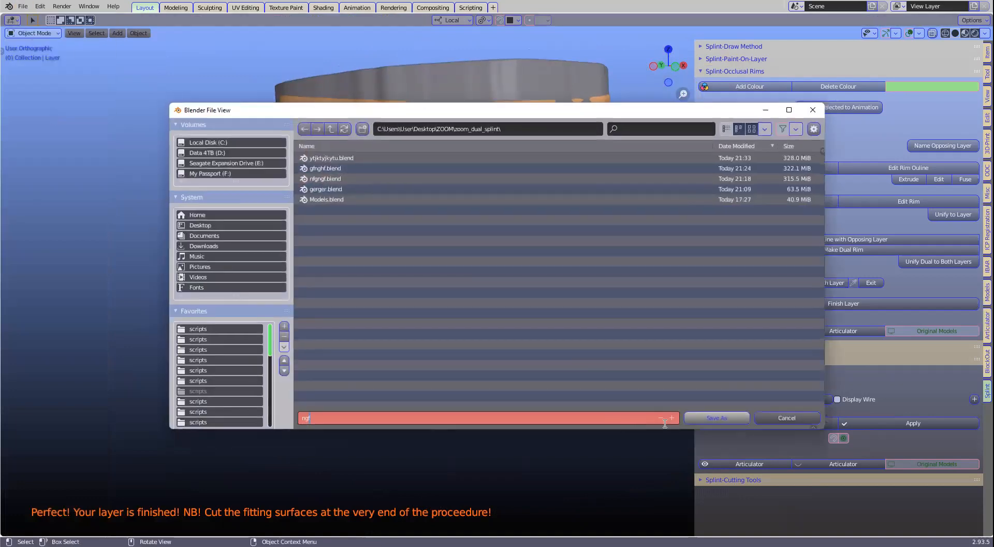
{"action": "left_click", "coordinate": [711, 417]}
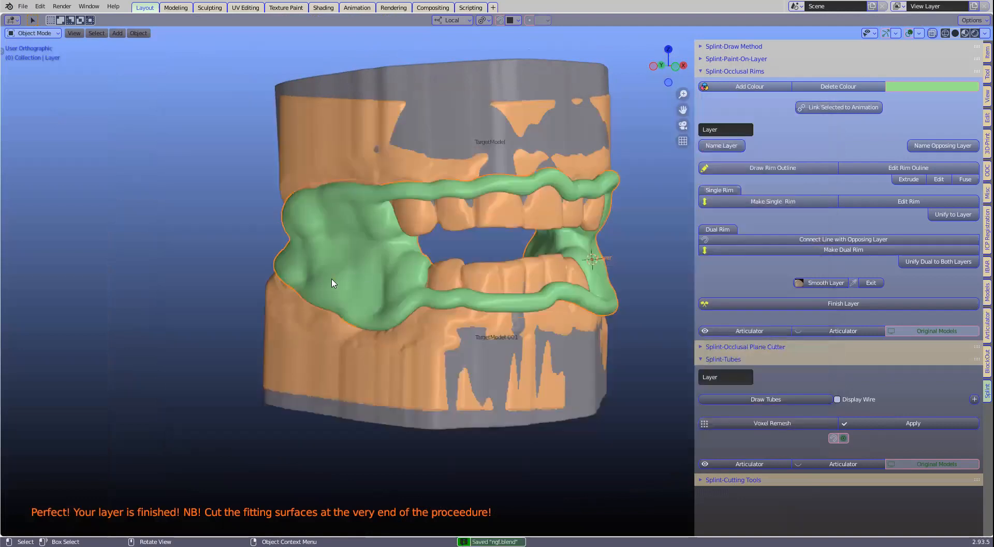
Step: Set the lower jaw model, TargetModel.001, as the model for the occlusal plane cutter
{"action": "middle_click_drag", "start_coordinate": [306, 258], "coordinate": [284, 335]}
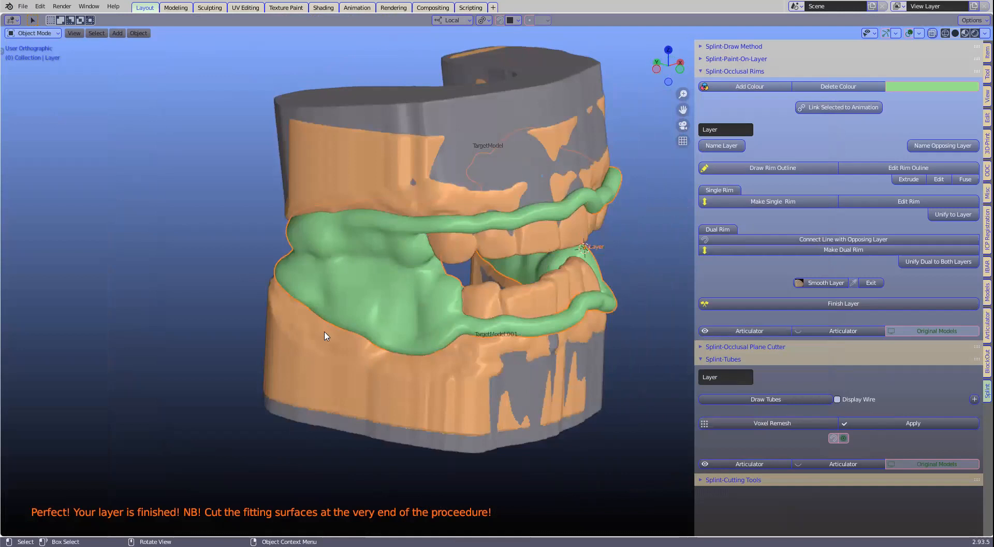
{"action": "scroll", "coordinate": [325, 336], "scroll_direction": "up", "scroll_amount": 2}
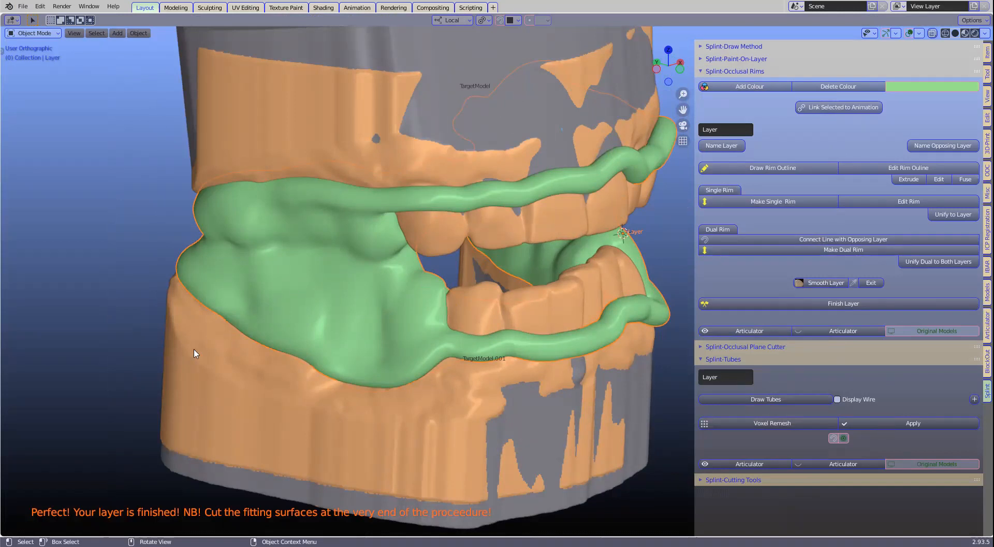
{"action": "left_click", "coordinate": [180, 340]}
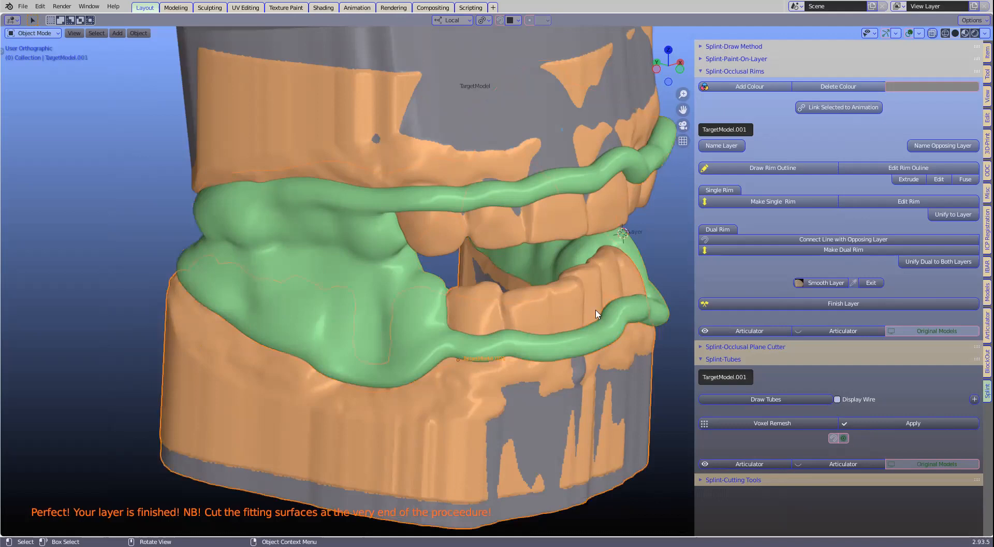
{"action": "left_click", "coordinate": [722, 347], "text": "ctrl"}
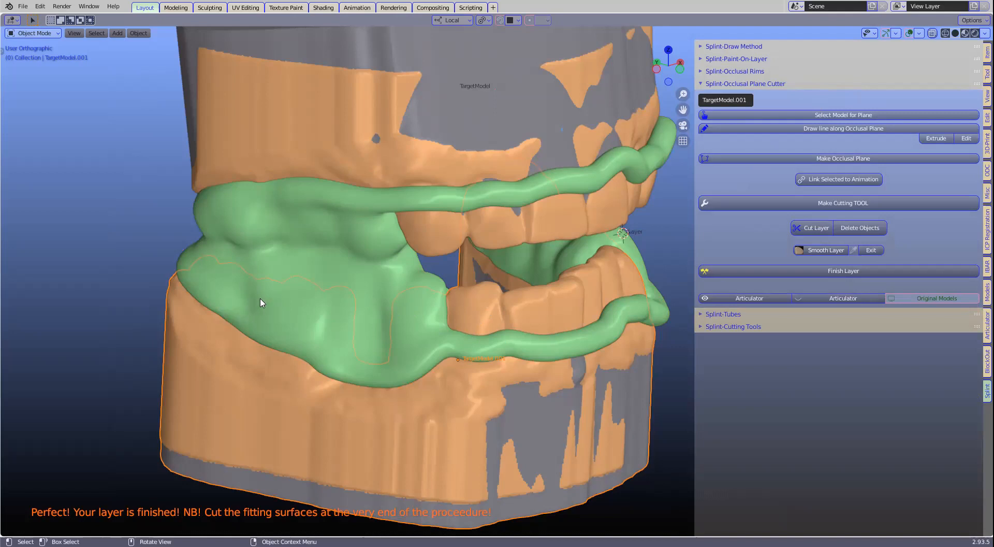
{"action": "left_click", "coordinate": [862, 116]}
{"action": "middle_click_drag", "start_coordinate": [391, 265], "coordinate": [295, 361]}
{"action": "scroll", "coordinate": [241, 208], "scroll_direction": "up", "scroll_amount": 2}
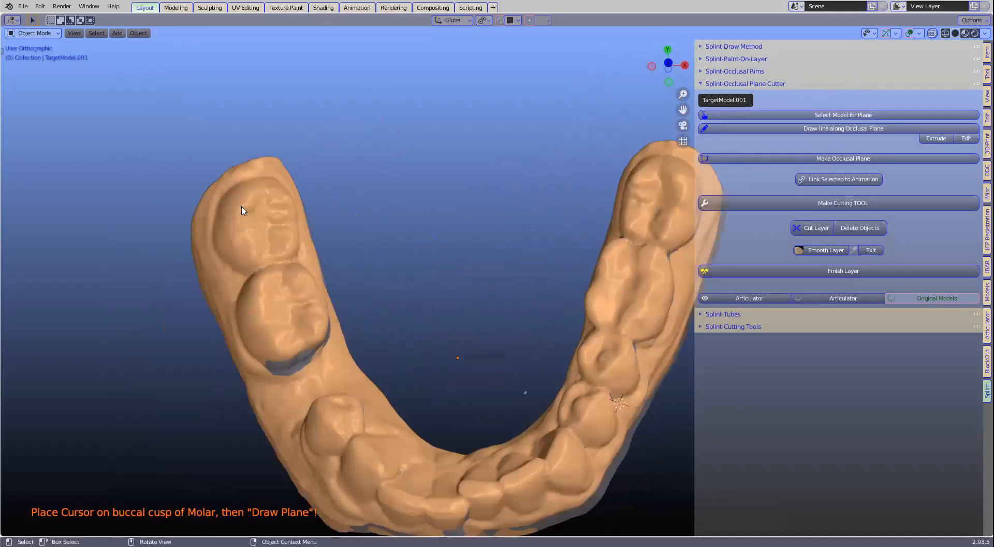
Step: Place the cursor on the rearmost molar's buccal cusp and draw the occlusal line forward along the buccal tips of both molars
{"action": "left_click", "coordinate": [241, 208]}
{"action": "right_click", "coordinate": [241, 208], "text": "shift"}
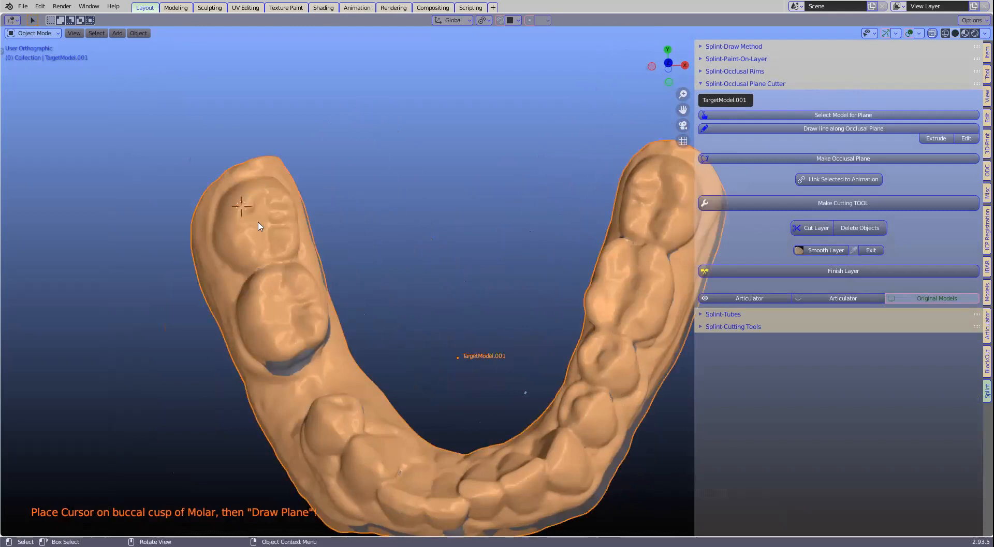
{"action": "left_click", "coordinate": [833, 133]}
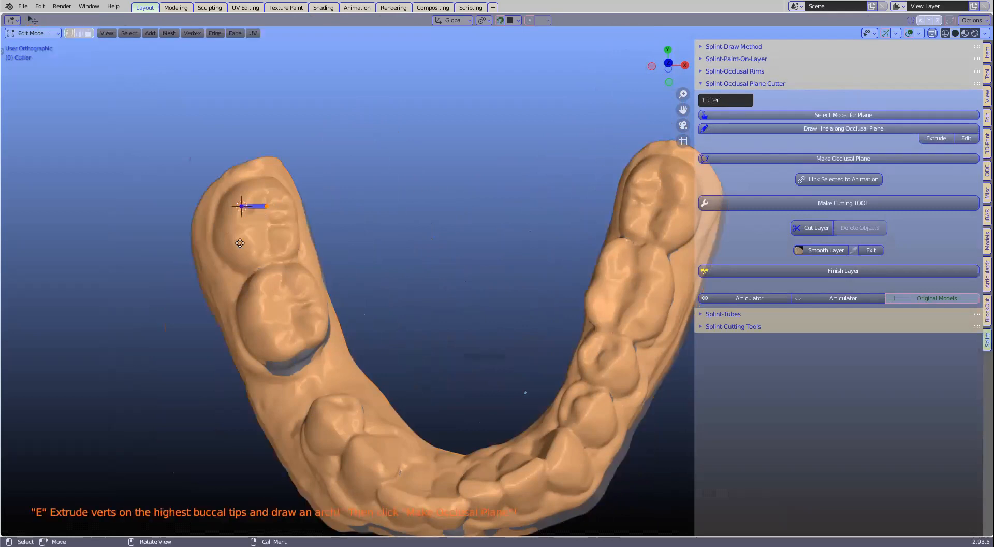
{"action": "key", "text": "g"}
{"action": "left_click", "coordinate": [251, 255]}
{"action": "key", "text": "e"}
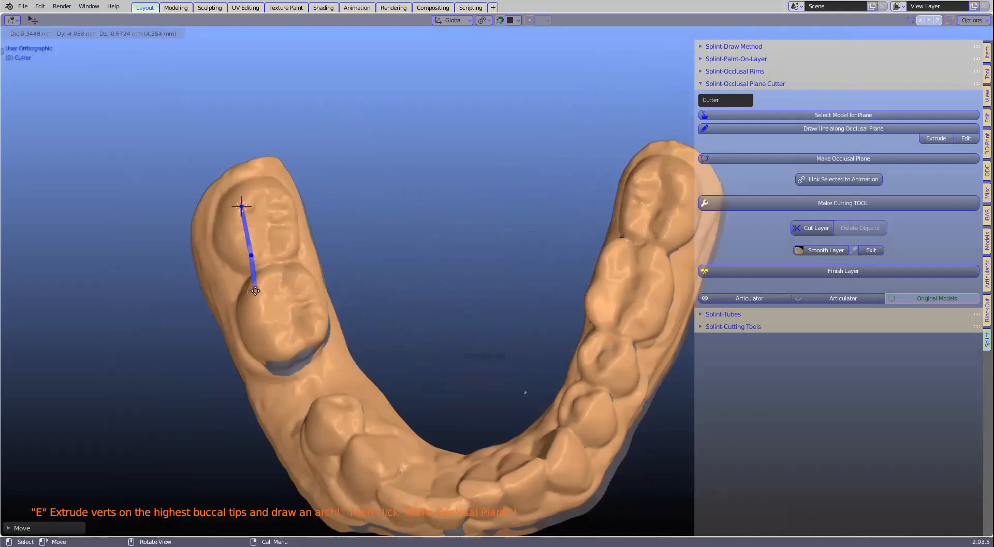
{"action": "left_click", "coordinate": [260, 299]}
{"action": "key", "text": "e"}
{"action": "left_click", "coordinate": [275, 340]}
Step: Extend the occlusal line from the molars over the premolar and canine area to the lower incisors
{"action": "key", "text": "e"}
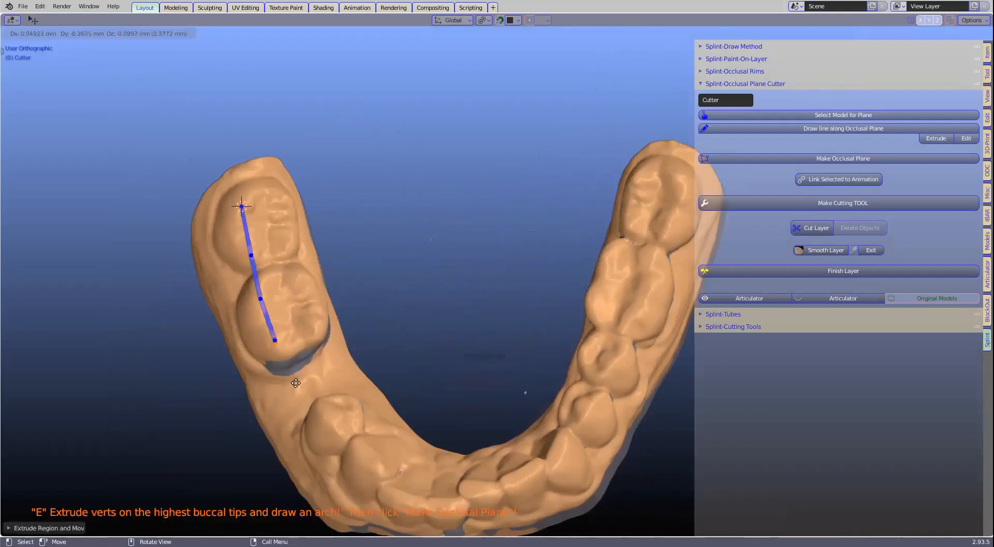
{"action": "left_click", "coordinate": [328, 417]}
{"action": "middle_click_drag", "start_coordinate": [328, 417], "coordinate": [279, 317], "text": "shift"}
{"action": "key", "text": "e"}
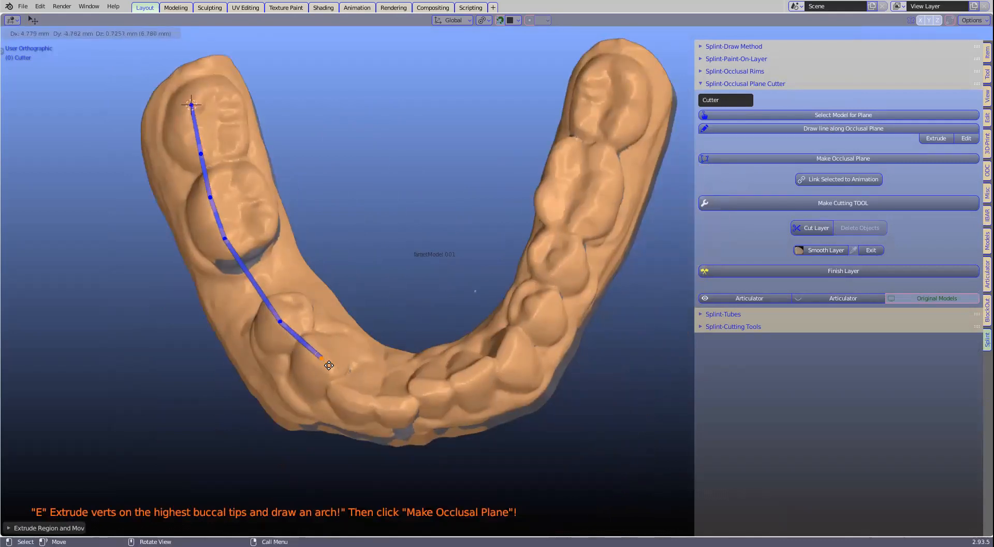
{"action": "left_click", "coordinate": [325, 366]}
{"action": "key", "text": "e"}
{"action": "left_click", "coordinate": [354, 398]}
{"action": "key", "text": "e"}
{"action": "left_click", "coordinate": [396, 403]}
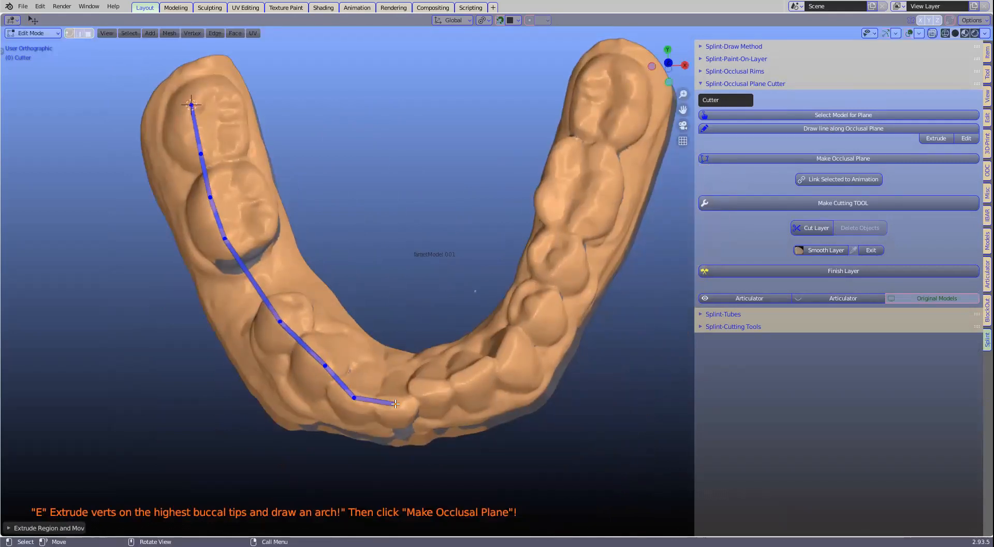
Step: Continue the occlusal line across the remaining front teeth to the first premolar on the opposite side
{"action": "key", "text": "e"}
{"action": "left_click", "coordinate": [432, 387]}
{"action": "key", "text": "e"}
{"action": "left_click", "coordinate": [478, 374]}
{"action": "key", "text": "e"}
{"action": "left_click", "coordinate": [516, 336]}
{"action": "key", "text": "e"}
{"action": "left_click", "coordinate": [538, 308]}
Step: Carry the occlusal line backward over the opposite side's buccal tips, ending on the rearmost molar
{"action": "key", "text": "e"}
{"action": "left_click", "coordinate": [562, 262]}
{"action": "key", "text": "e"}
{"action": "left_click", "coordinate": [581, 223]}
{"action": "key", "text": "e"}
{"action": "left_click", "coordinate": [596, 190]}
{"action": "key", "text": "e"}
{"action": "left_click", "coordinate": [601, 157]}
{"action": "key", "text": "e"}
{"action": "left_click", "coordinate": [618, 128]}
{"action": "key", "text": "e"}
{"action": "left_click", "coordinate": [636, 82]}
Step: Make the occlusal plane from the completed arch line on the lower model
{"action": "middle_click_drag", "start_coordinate": [600, 217], "coordinate": [593, 262], "text": "shift"}
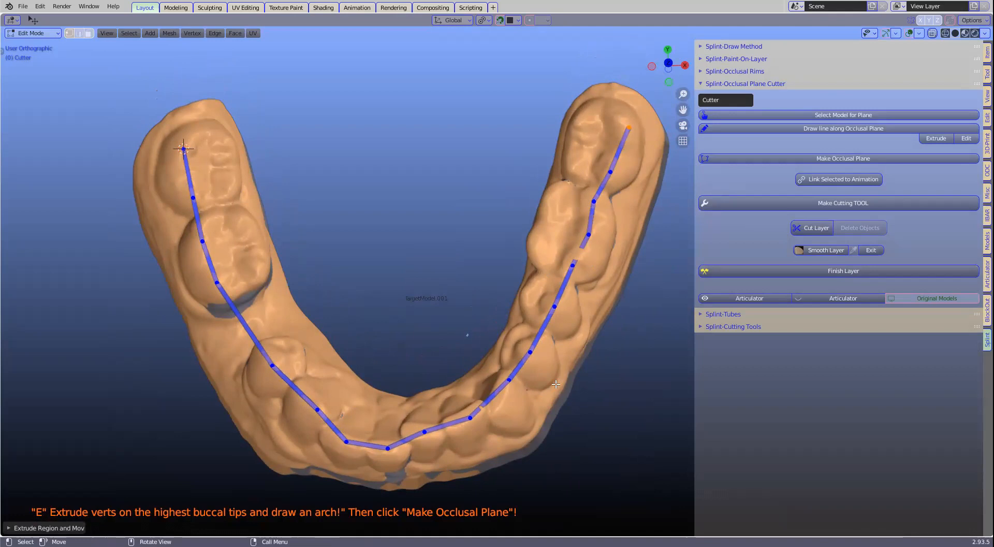
{"action": "scroll", "coordinate": [565, 399], "scroll_direction": "down", "scroll_amount": 2}
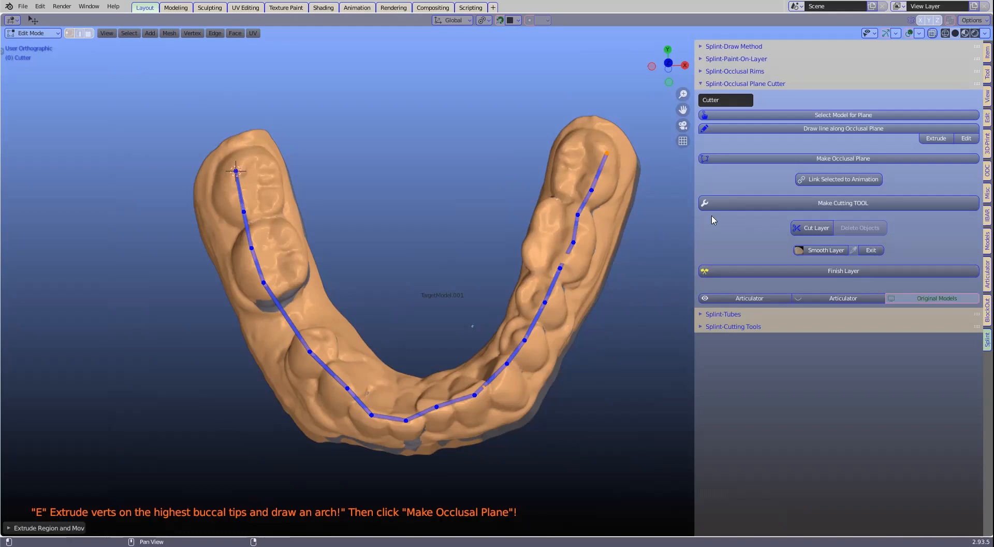
{"action": "left_click", "coordinate": [844, 159]}
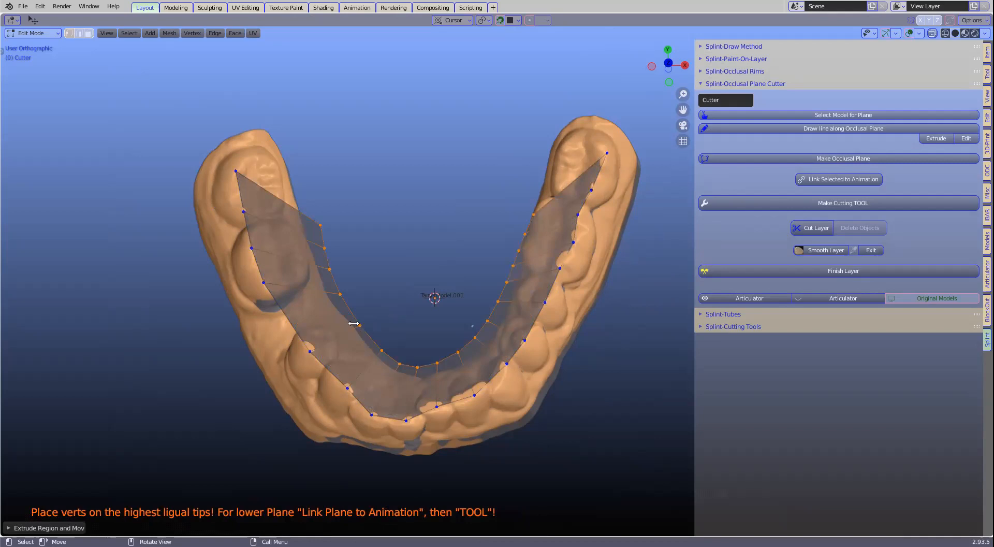
{"action": "scroll", "coordinate": [338, 288], "scroll_direction": "up", "scroll_amount": 1}
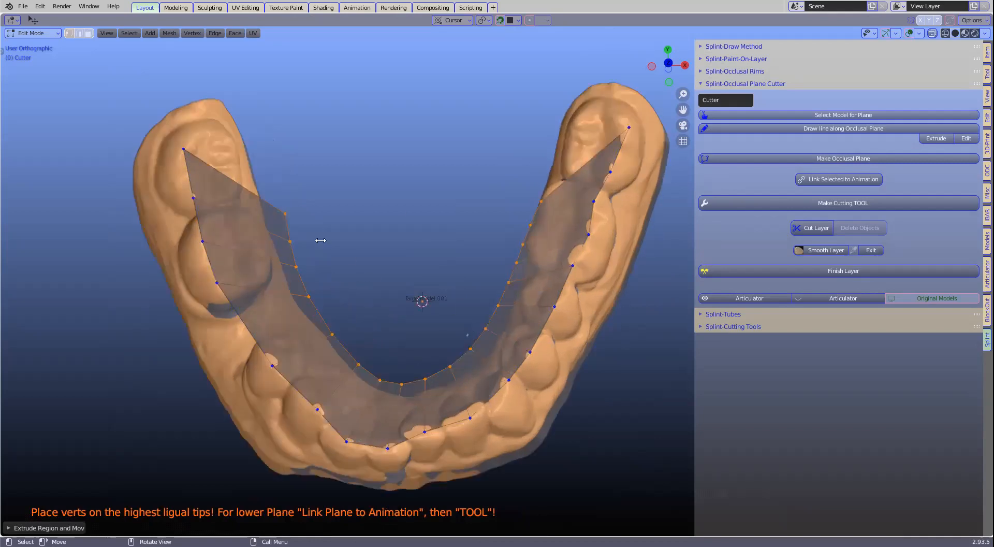
Step: Move the four rearmost inner plane vertices on the side without the tooth gap onto the lingual tips
{"action": "left_click_drag", "start_coordinate": [541, 199], "coordinate": [577, 121]}
{"action": "left_click_drag", "start_coordinate": [528, 223], "coordinate": [569, 166]}
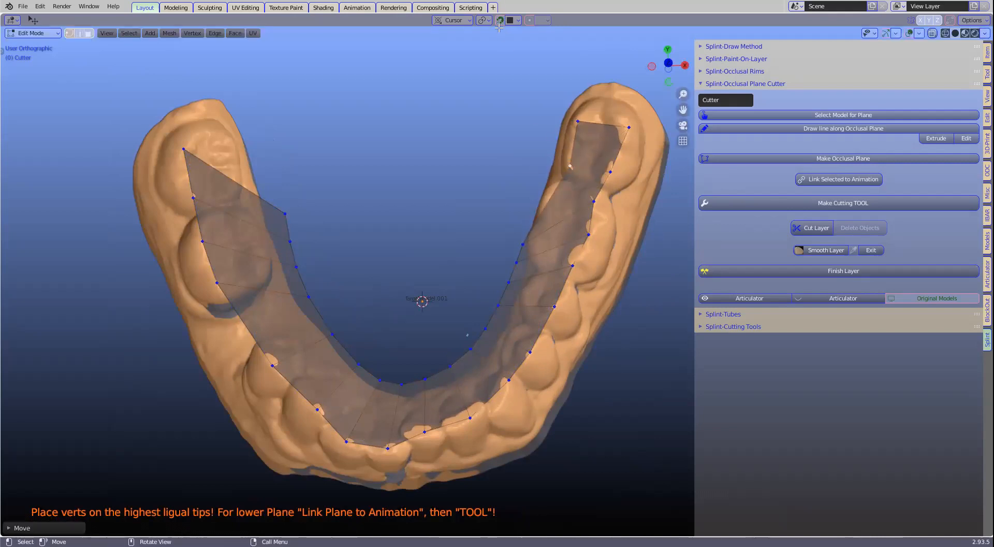
{"action": "left_click_drag", "start_coordinate": [523, 243], "coordinate": [548, 197]}
{"action": "left_click_drag", "start_coordinate": [514, 263], "coordinate": [532, 236]}
Step: Move the three rearmost inner plane vertices on the side with the missing tooth onto the molars' lingual tips
{"action": "left_click_drag", "start_coordinate": [287, 214], "coordinate": [228, 146]}
{"action": "left_click_drag", "start_coordinate": [288, 241], "coordinate": [249, 217]}
{"action": "left_click_drag", "start_coordinate": [305, 266], "coordinate": [279, 266]}
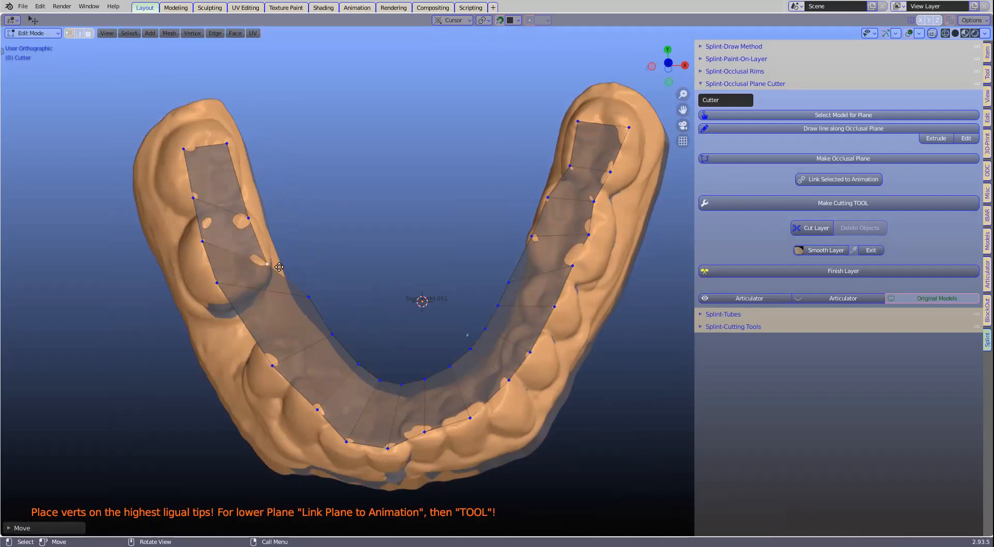
Step: Place the next inner vertex on the side without the gap onto the premolar's lingual tip, undoing the first placement
{"action": "left_click_drag", "start_coordinate": [509, 282], "coordinate": [522, 302]}
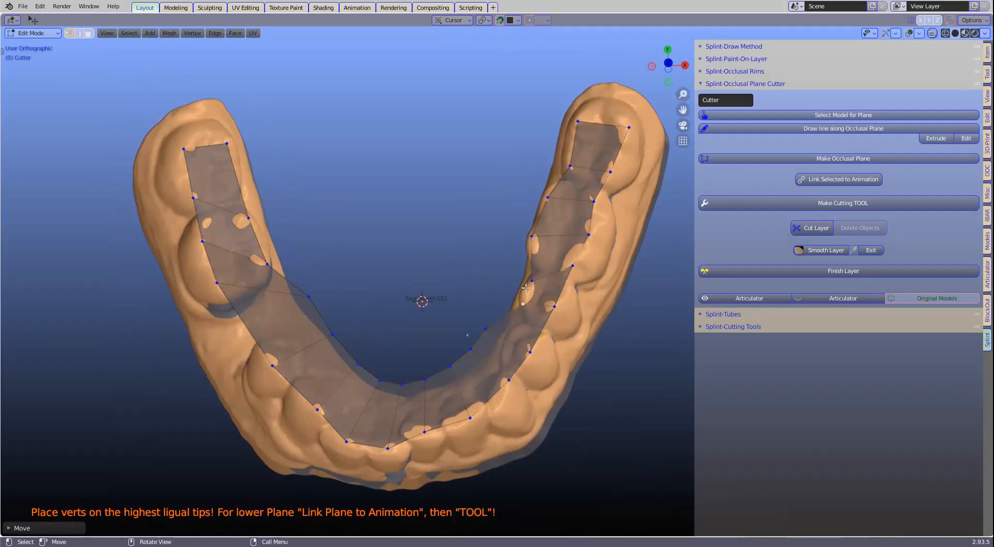
{"action": "key", "text": "ctrl+z"}
{"action": "left_click_drag", "start_coordinate": [531, 280], "coordinate": [523, 292]}
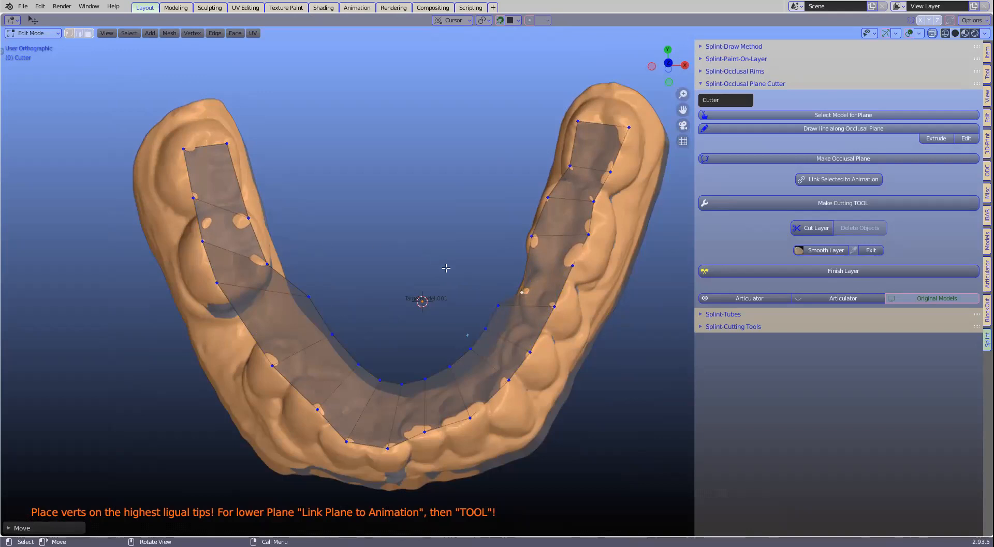
Step: Make the cutting tool from the adjusted occlusal plane and inspect its mesh around the splint
{"action": "middle_click_drag", "start_coordinate": [362, 311], "coordinate": [388, 265]}
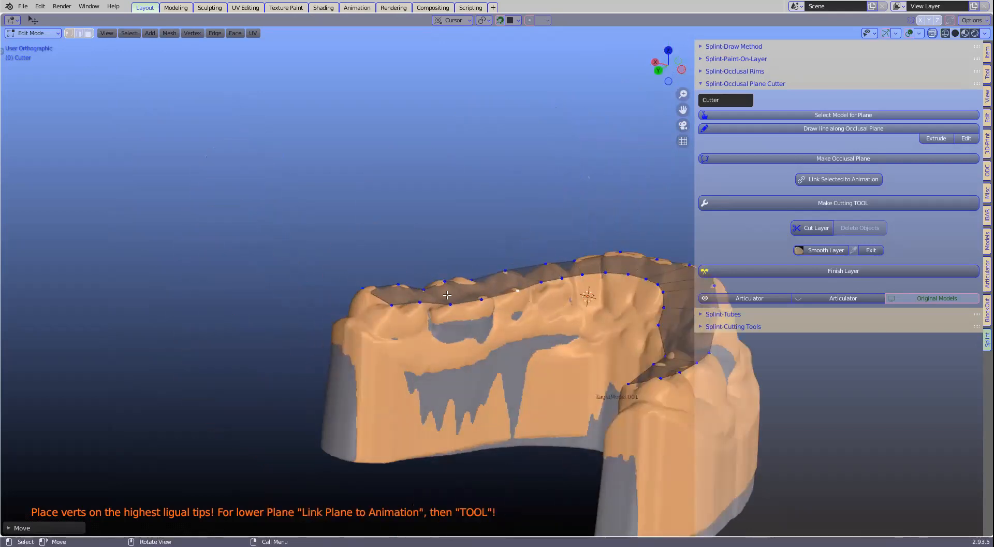
{"action": "scroll", "coordinate": [280, 186], "scroll_direction": "up", "scroll_amount": 3}
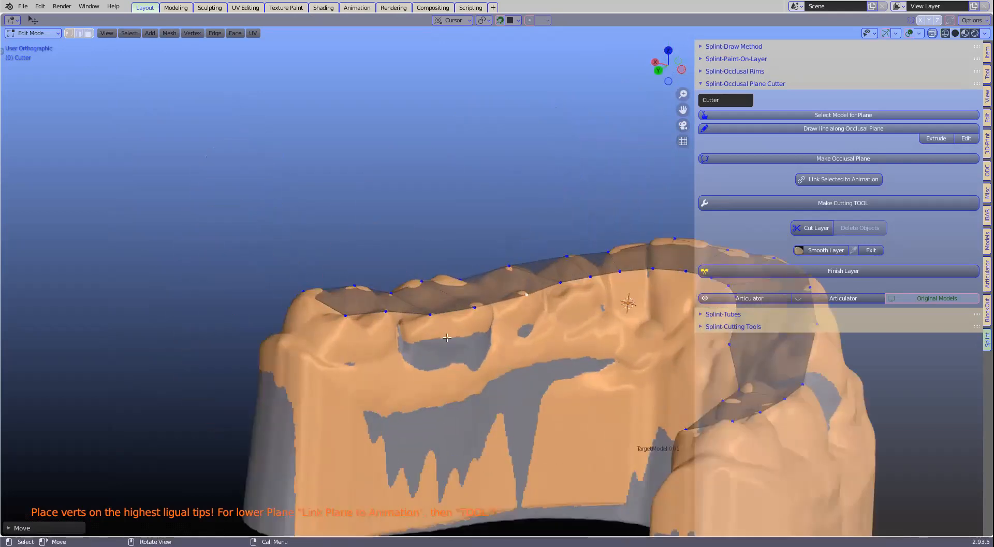
{"action": "scroll", "coordinate": [677, 371], "scroll_direction": "down", "scroll_amount": 2}
{"action": "middle_click_drag", "start_coordinate": [611, 343], "coordinate": [562, 300]}
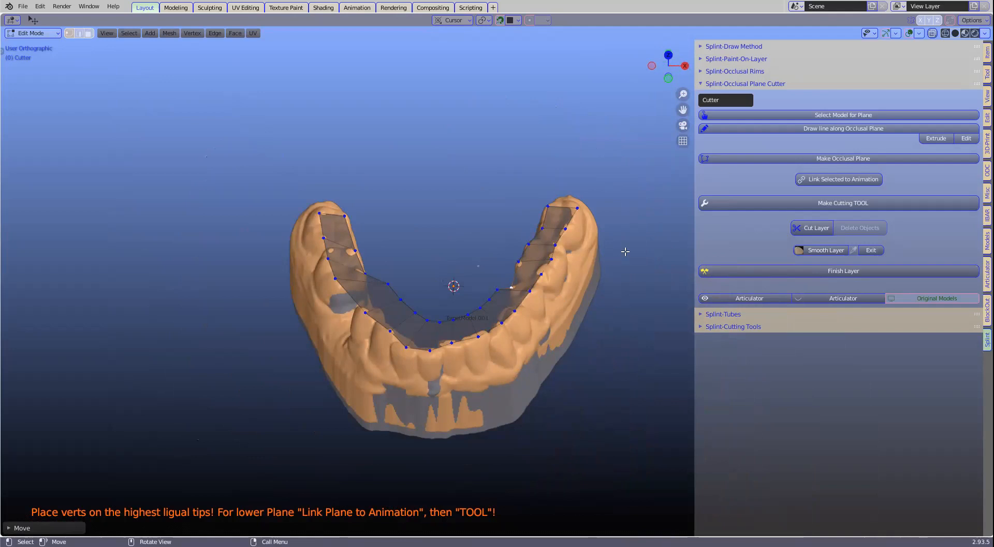
{"action": "left_click", "coordinate": [877, 207]}
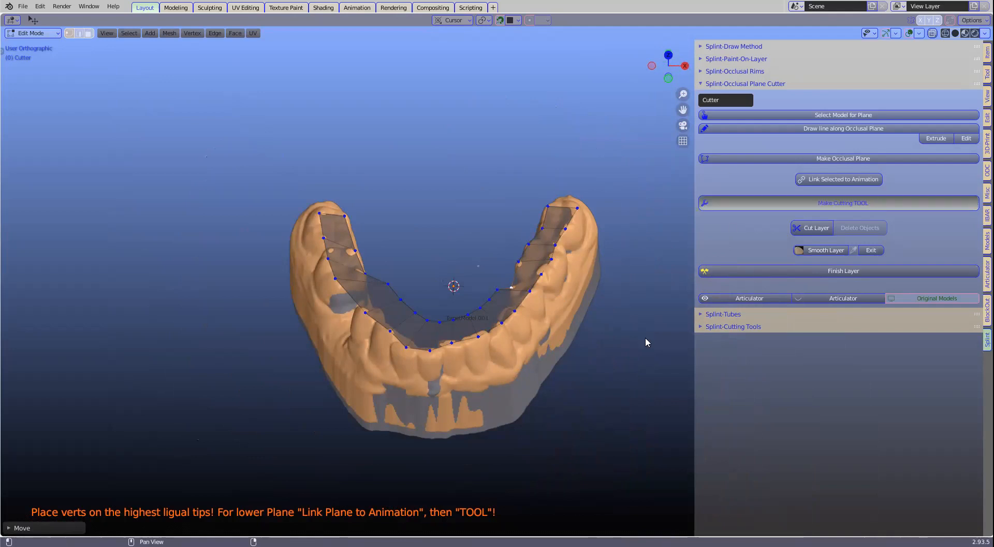
{"action": "middle_click_drag", "start_coordinate": [277, 342], "coordinate": [298, 330]}
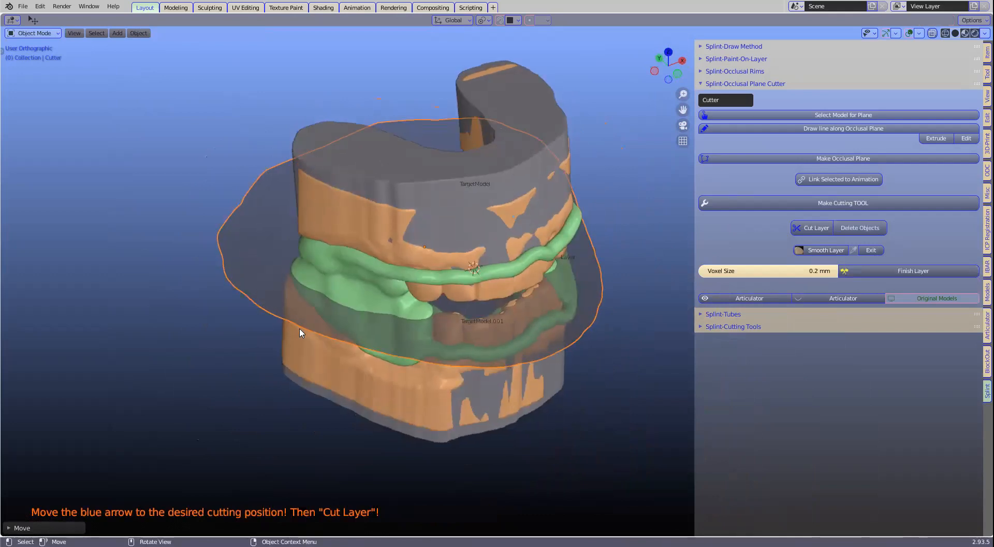
{"action": "key", "text": "Tab"}
{"action": "scroll", "coordinate": [266, 297], "scroll_direction": "up", "scroll_amount": 1}
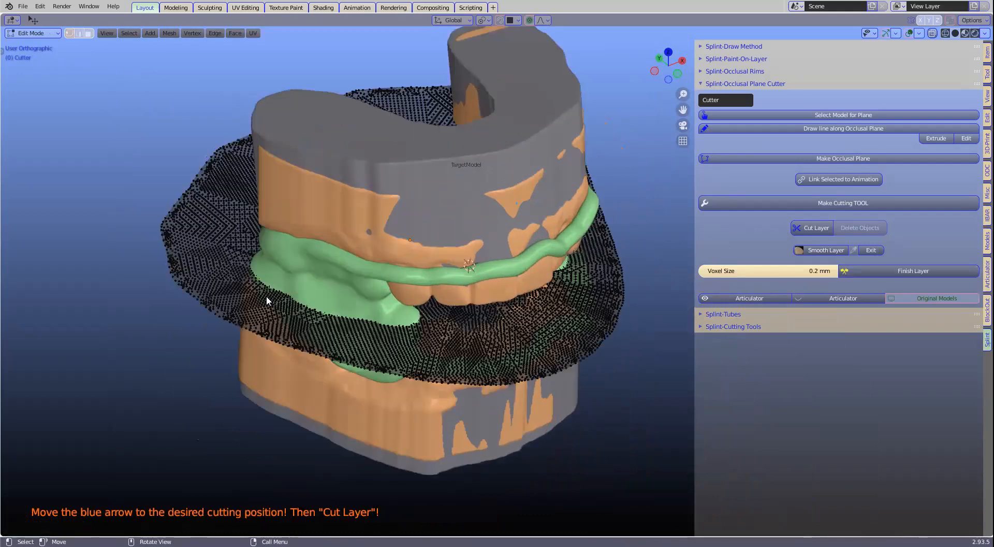
{"action": "scroll", "coordinate": [266, 296], "scroll_direction": "up", "scroll_amount": 1}
{"action": "scroll", "coordinate": [269, 294], "scroll_direction": "up", "scroll_amount": 1}
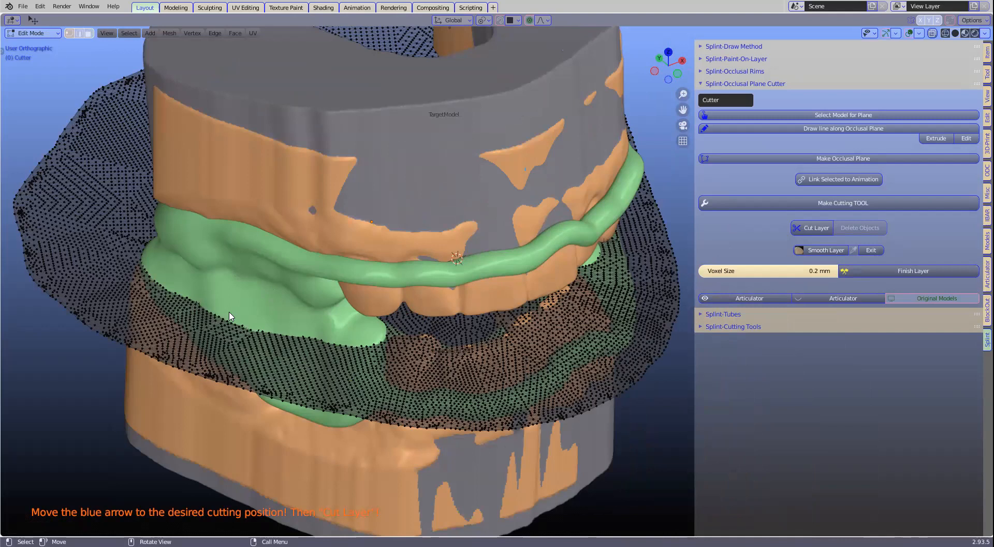
{"action": "scroll", "coordinate": [234, 316], "scroll_direction": "down", "scroll_amount": 3}
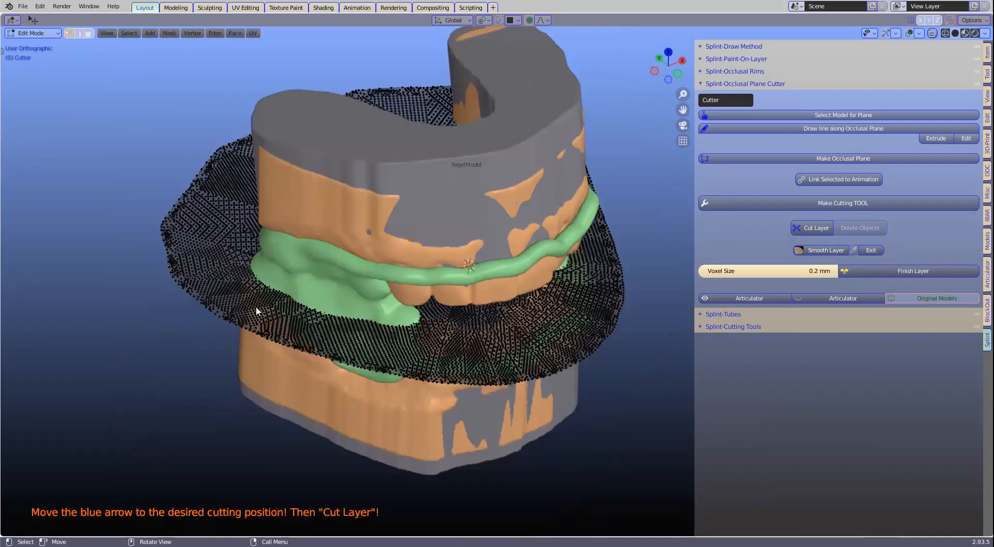
{"action": "key", "text": "Tab"}
Step: Hide the green splint layer so the cutter can be judged against the teeth
{"action": "middle_click_drag", "start_coordinate": [320, 275], "coordinate": [355, 215]}
{"action": "left_click", "coordinate": [356, 215]}
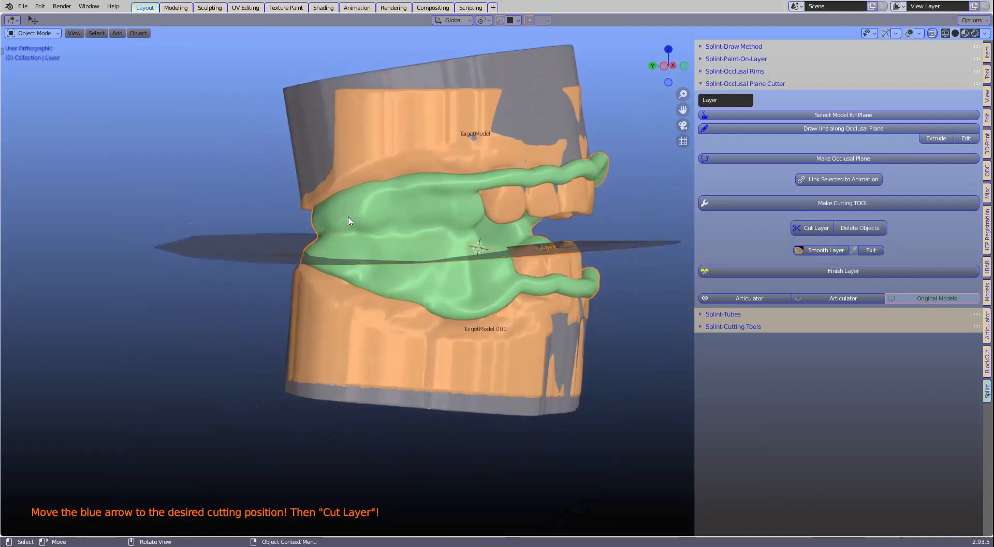
{"action": "key", "text": "h"}
Step: Raise the cutter vertically with the Move tool until it clears the lower teeth
{"action": "left_click", "coordinate": [283, 249]}
{"action": "scroll", "coordinate": [319, 239], "scroll_direction": "up", "scroll_amount": 2}
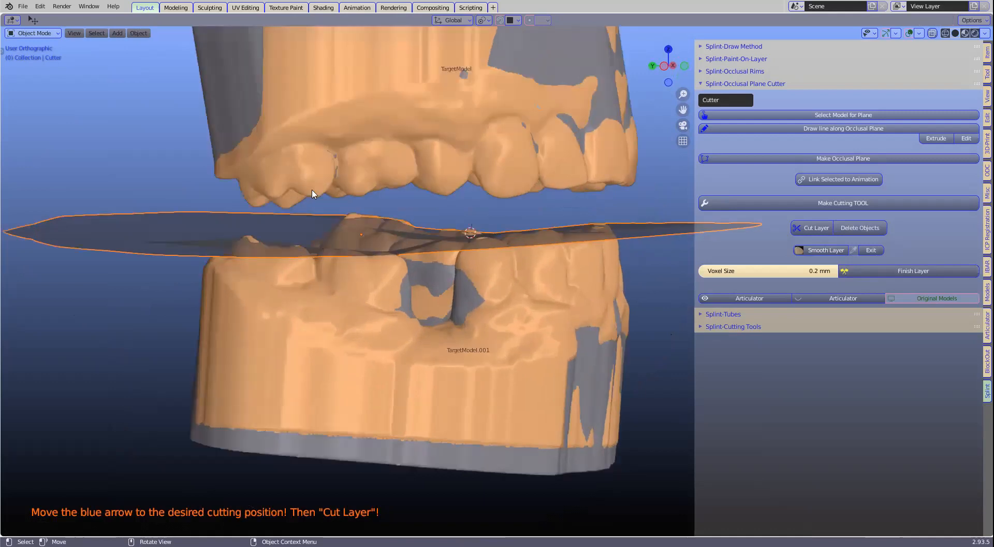
{"action": "scroll", "coordinate": [312, 194], "scroll_direction": "up", "scroll_amount": 1}
{"action": "key", "text": "t"}
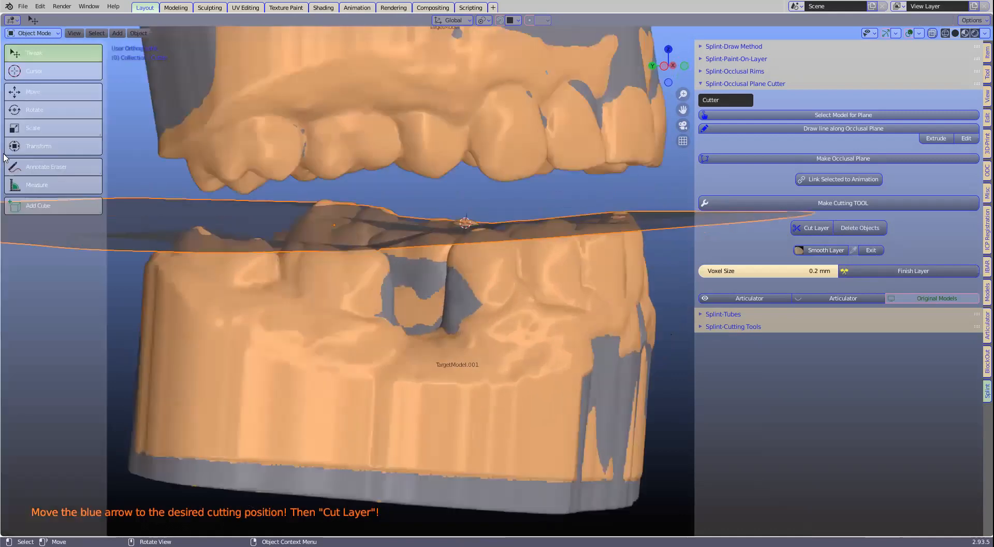
{"action": "left_click", "coordinate": [14, 96]}
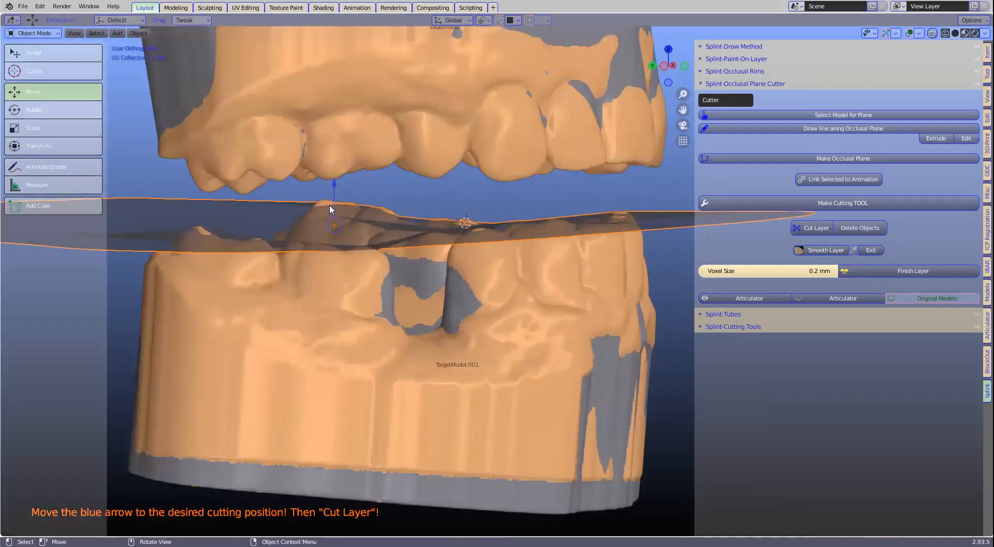
{"action": "left_click_drag", "start_coordinate": [334, 186], "coordinate": [337, 160]}
{"action": "left_click", "coordinate": [122, 296]}
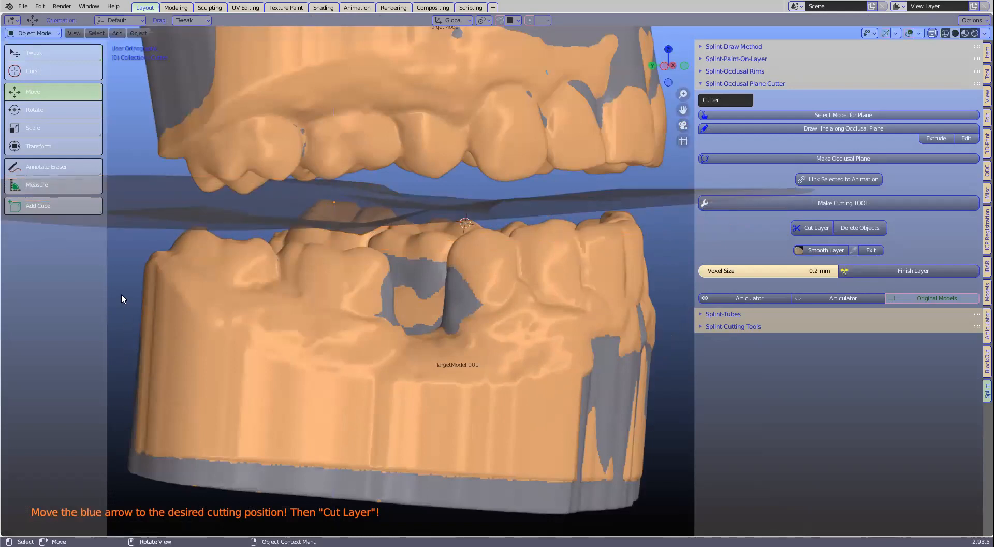
{"action": "key", "text": "t"}
Step: Clip the view to a thin vertical slice through the rearmost molars of both models
{"action": "scroll", "coordinate": [271, 189], "scroll_direction": "down", "scroll_amount": 2}
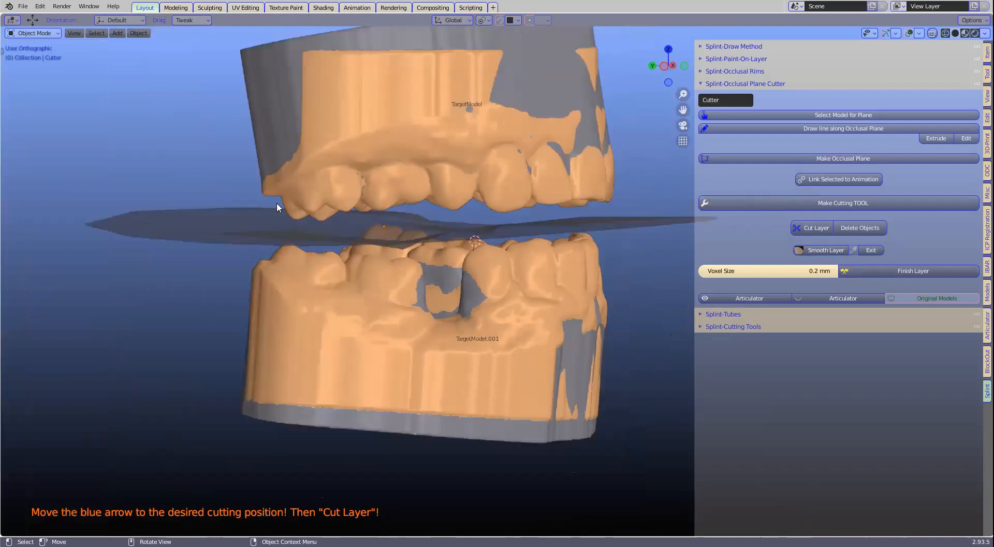
{"action": "middle_click_drag", "start_coordinate": [299, 200], "coordinate": [290, 197]}
{"action": "key", "text": "b"}
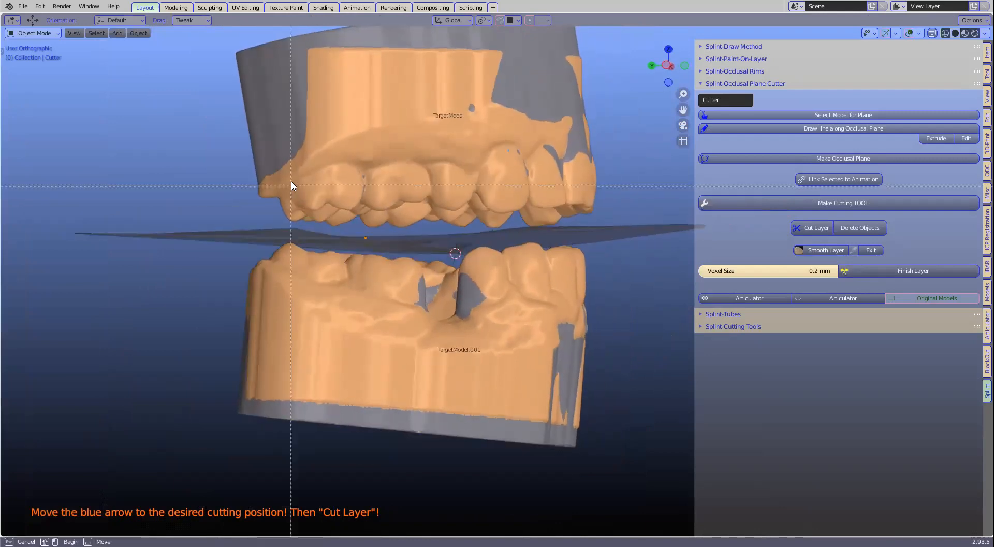
{"action": "left_click_drag", "start_coordinate": [289, 139], "coordinate": [301, 342]}
Step: Fine-tune the cutter's height in the cross-section so it lies between the upper and lower molar cusps
{"action": "middle_click_drag", "start_coordinate": [310, 315], "coordinate": [365, 271]}
{"action": "scroll", "coordinate": [499, 281], "scroll_direction": "up", "scroll_amount": 2}
{"action": "scroll", "coordinate": [466, 272], "scroll_direction": "up", "scroll_amount": 2}
{"action": "middle_click_drag", "start_coordinate": [352, 209], "coordinate": [436, 238], "text": "shift"}
{"action": "left_click", "coordinate": [436, 238]}
{"action": "scroll", "coordinate": [431, 247], "scroll_direction": "up", "scroll_amount": 3}
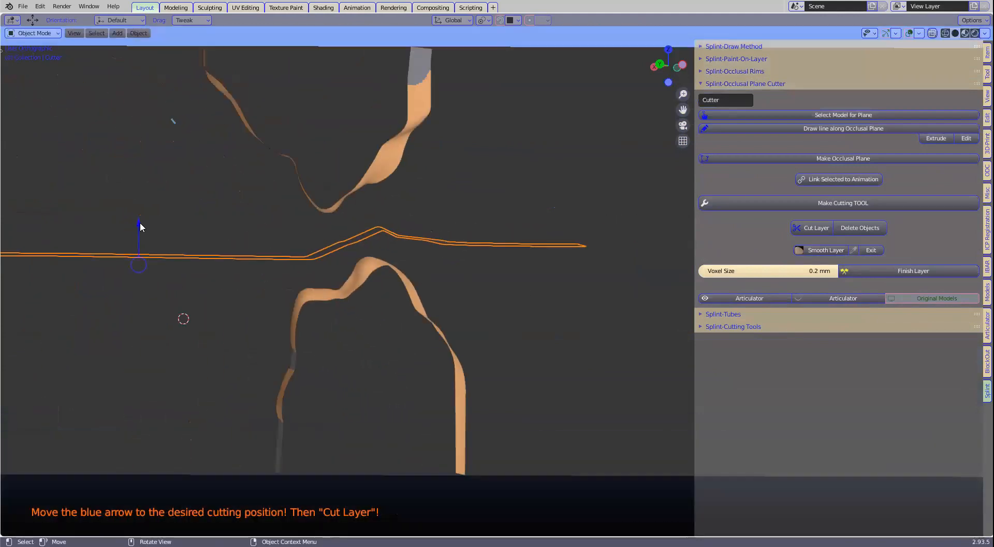
{"action": "left_click_drag", "start_coordinate": [140, 227], "coordinate": [195, 260]}
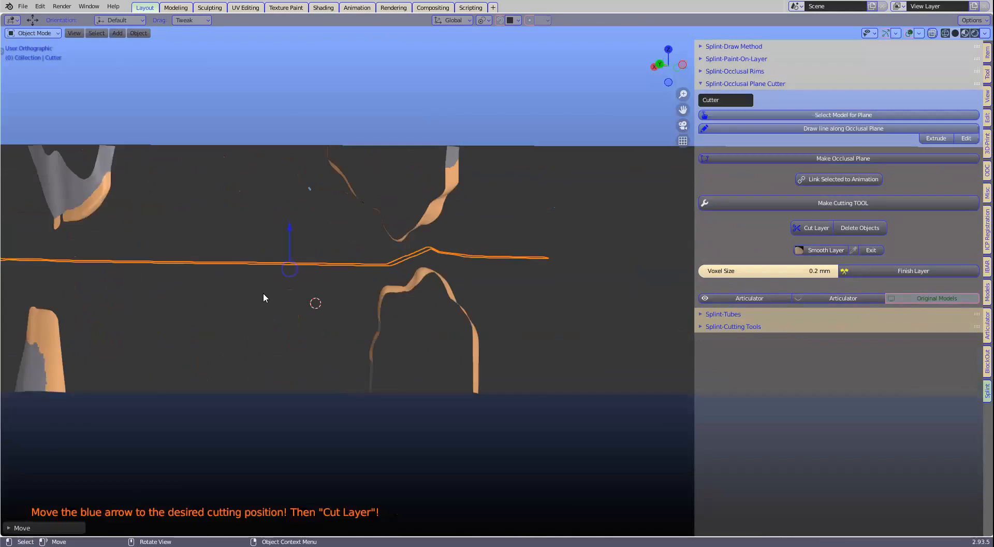
{"action": "middle_click_drag", "start_coordinate": [263, 292], "coordinate": [558, 277], "text": "shift"}
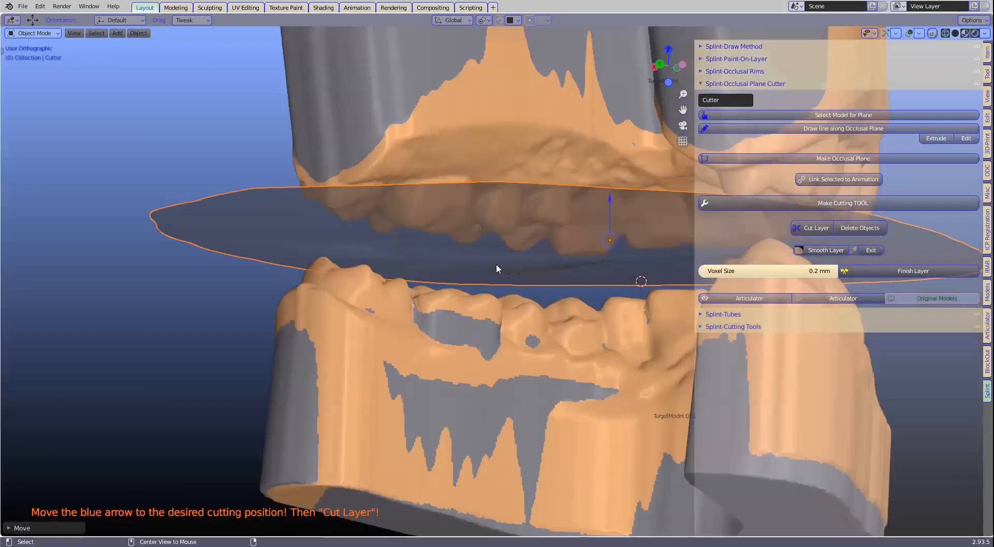
Step: Examine the cutter's mesh and its clearance to the upper and lower teeth on both sides of the arches
{"action": "middle_click_drag", "start_coordinate": [495, 263], "coordinate": [313, 237]}
{"action": "key", "text": "Tab"}
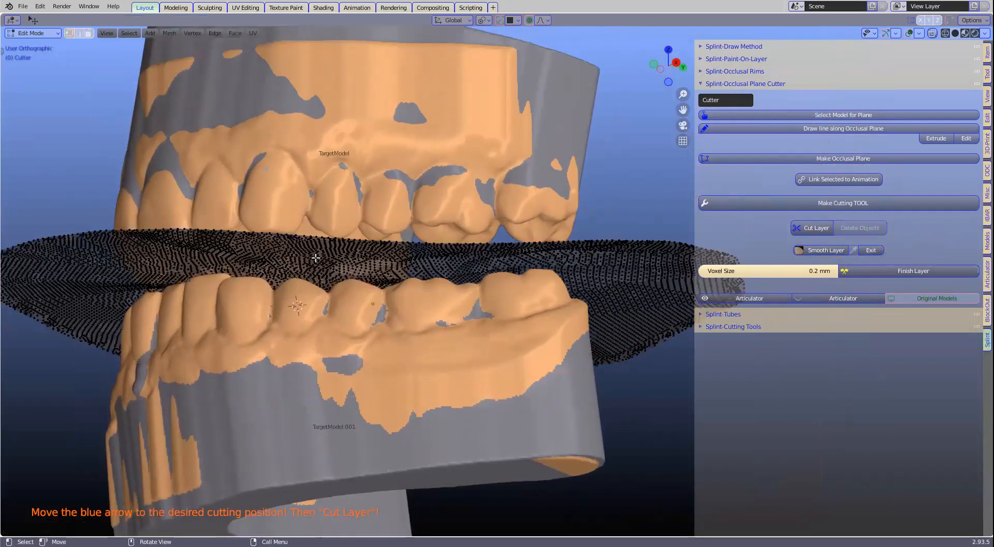
{"action": "scroll", "coordinate": [305, 316], "scroll_direction": "up", "scroll_amount": 3}
{"action": "scroll", "coordinate": [286, 234], "scroll_direction": "up", "scroll_amount": 2}
{"action": "middle_click_drag", "start_coordinate": [285, 233], "coordinate": [303, 220]}
{"action": "middle_click_drag", "start_coordinate": [367, 221], "coordinate": [539, 241]}
{"action": "middle_click_drag", "start_coordinate": [374, 287], "coordinate": [386, 275]}
{"action": "scroll", "coordinate": [382, 287], "scroll_direction": "down", "scroll_amount": 3}
{"action": "middle_click_drag", "start_coordinate": [371, 231], "coordinate": [403, 272]}
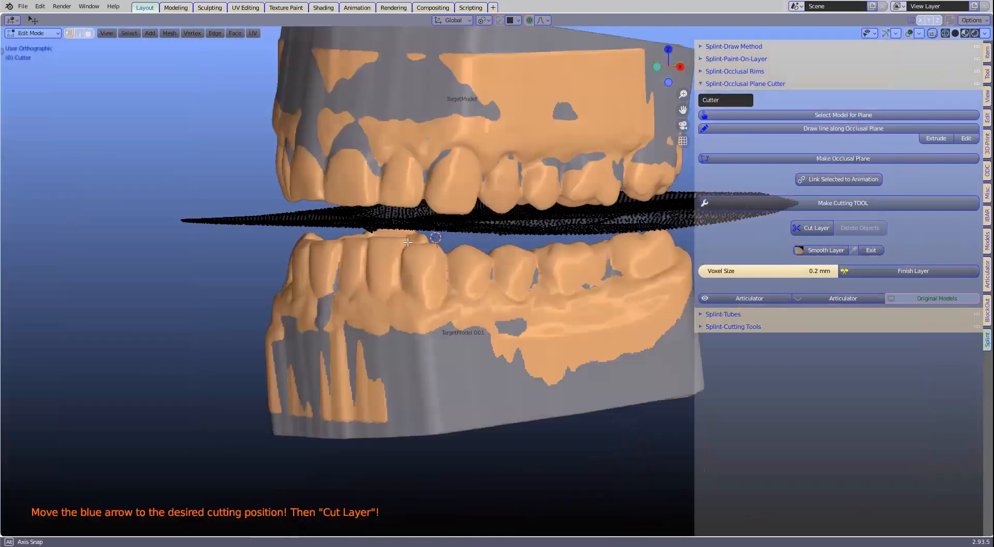
Step: Try shifting a small area of the cutter along Z near the upper canine with proportional editing, and undo it
{"action": "scroll", "coordinate": [408, 242], "scroll_direction": "up", "scroll_amount": 5}
{"action": "key", "text": "g"}
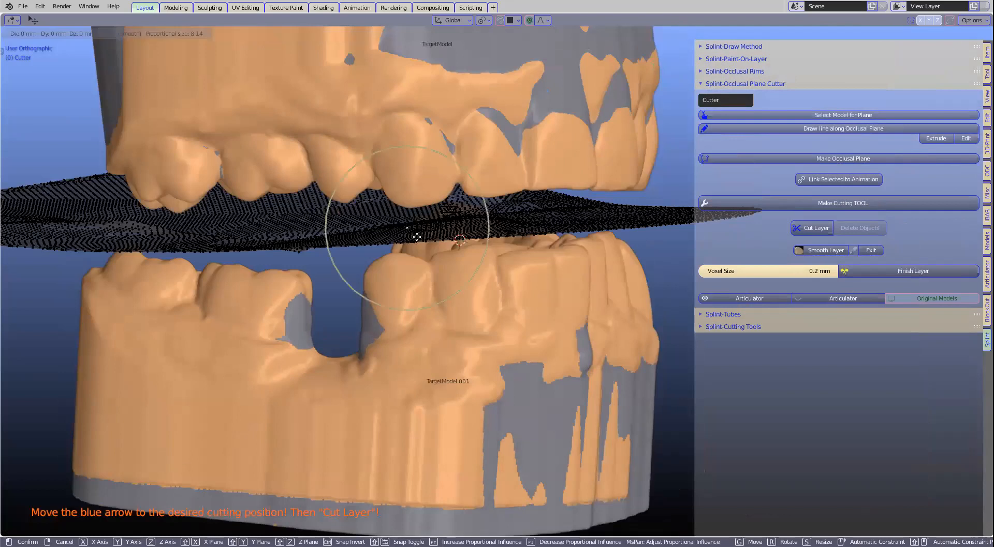
{"action": "key", "text": "z"}
{"action": "scroll", "coordinate": [411, 209], "scroll_direction": "down", "scroll_amount": 2}
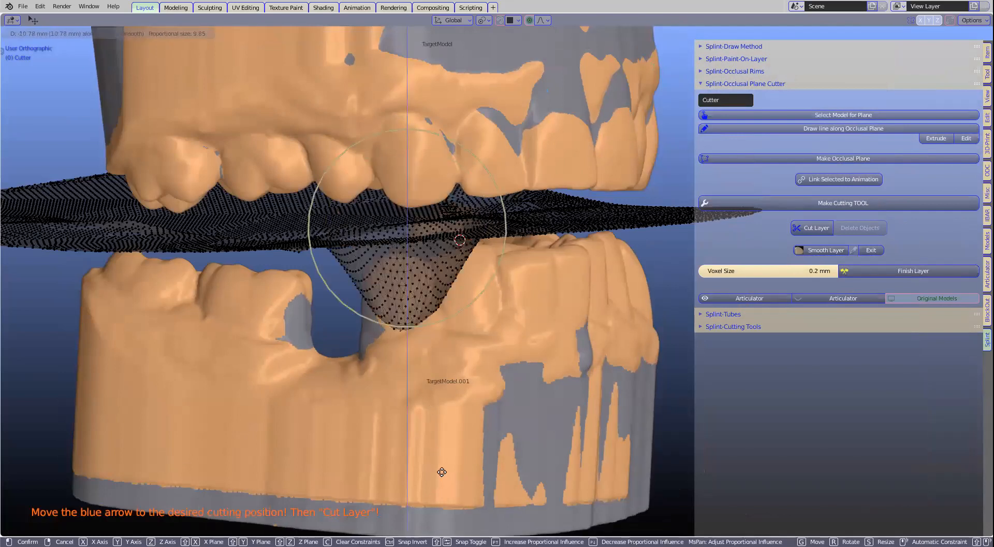
{"action": "left_click", "coordinate": [477, 183]}
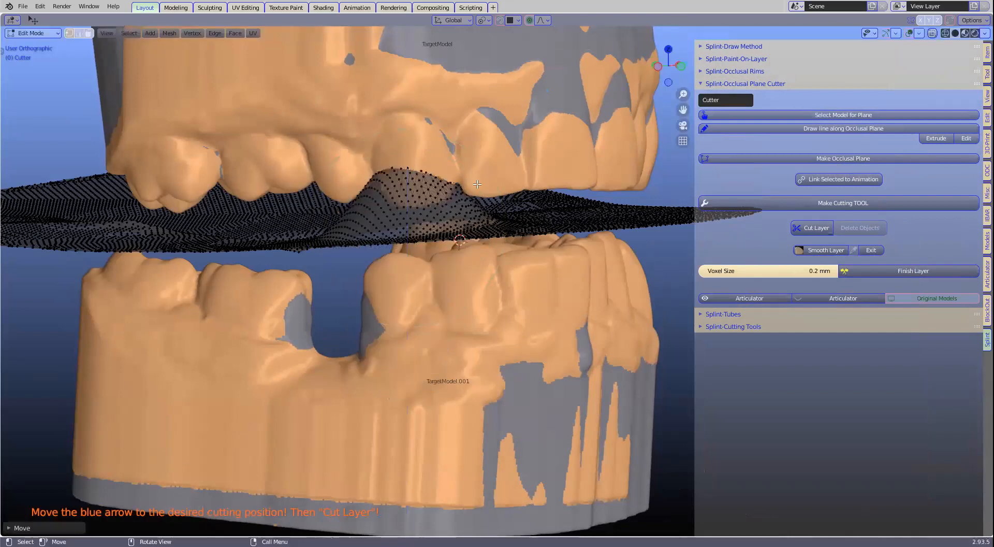
{"action": "key", "text": "ctrl+z"}
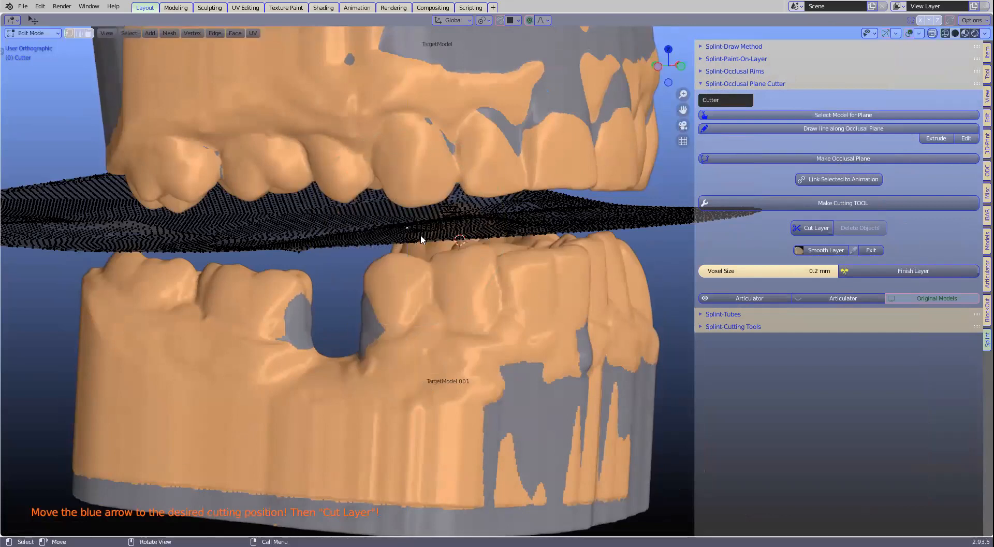
{"action": "key", "text": "Tab"}
Step: Unhide the splint layer and check where the cutter passes through it
{"action": "scroll", "coordinate": [424, 247], "scroll_direction": "down", "scroll_amount": 1}
{"action": "scroll", "coordinate": [424, 249], "scroll_direction": "down", "scroll_amount": 1}
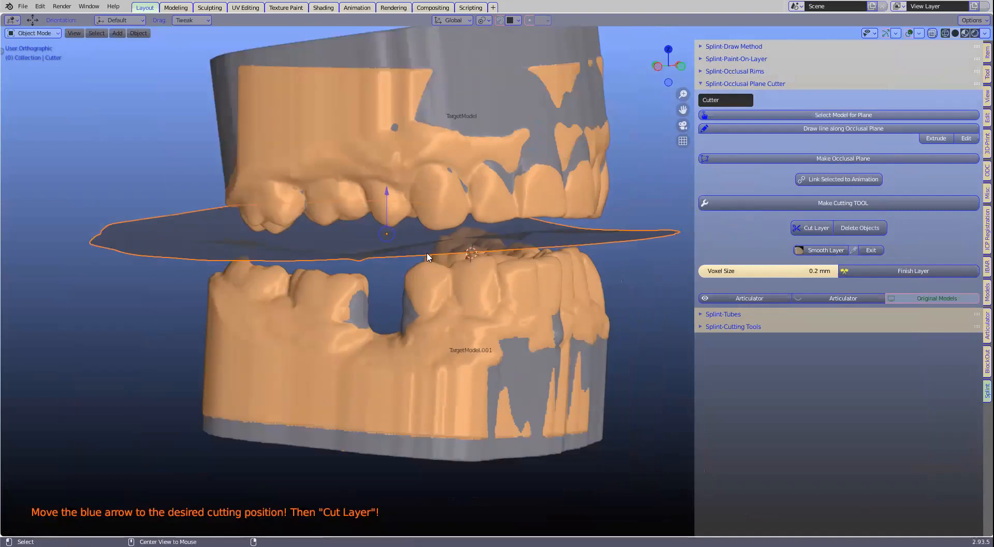
{"action": "key", "text": "alt+h"}
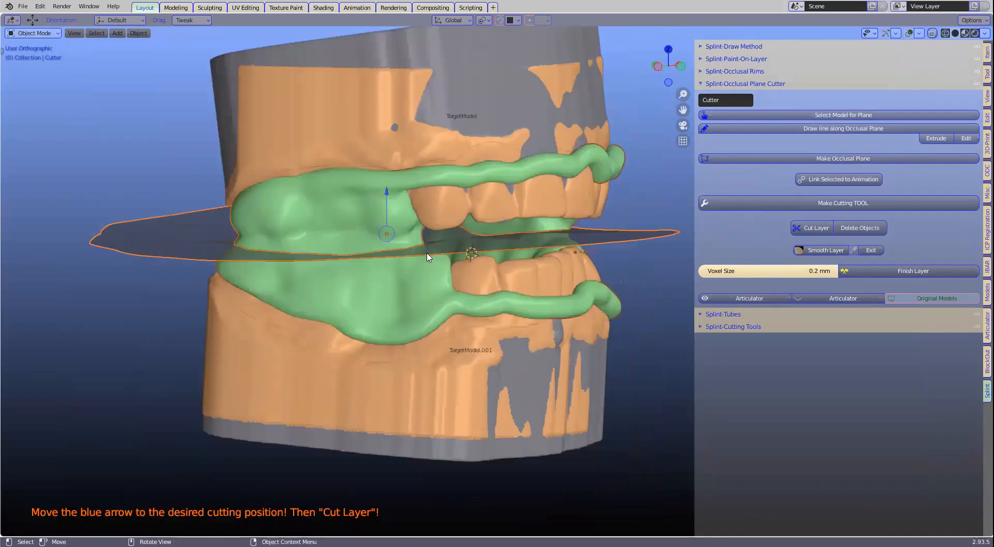
{"action": "middle_click_drag", "start_coordinate": [428, 257], "coordinate": [826, 230]}
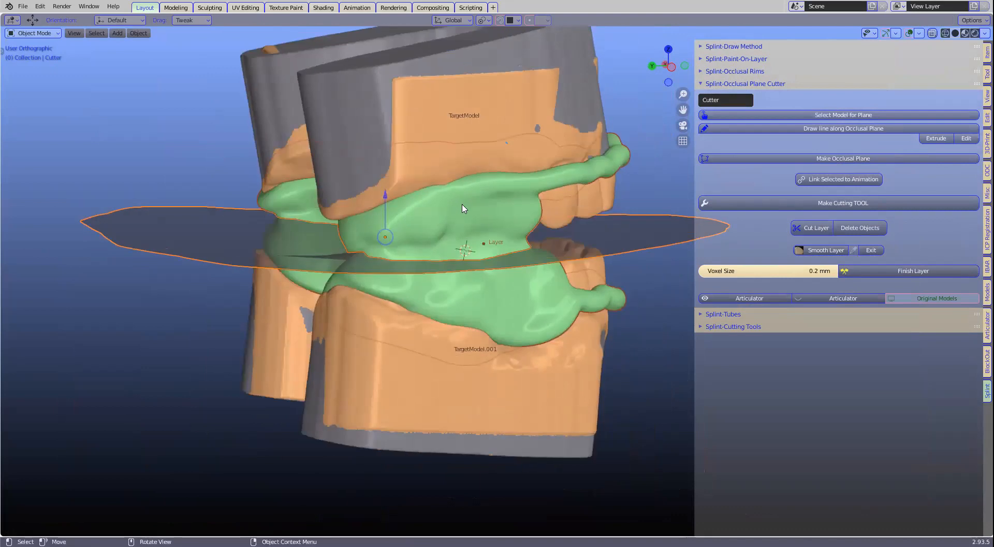
Step: Cut the splint layer along the occlusal plane cutter and view the separated parts
{"action": "left_click", "coordinate": [476, 202]}
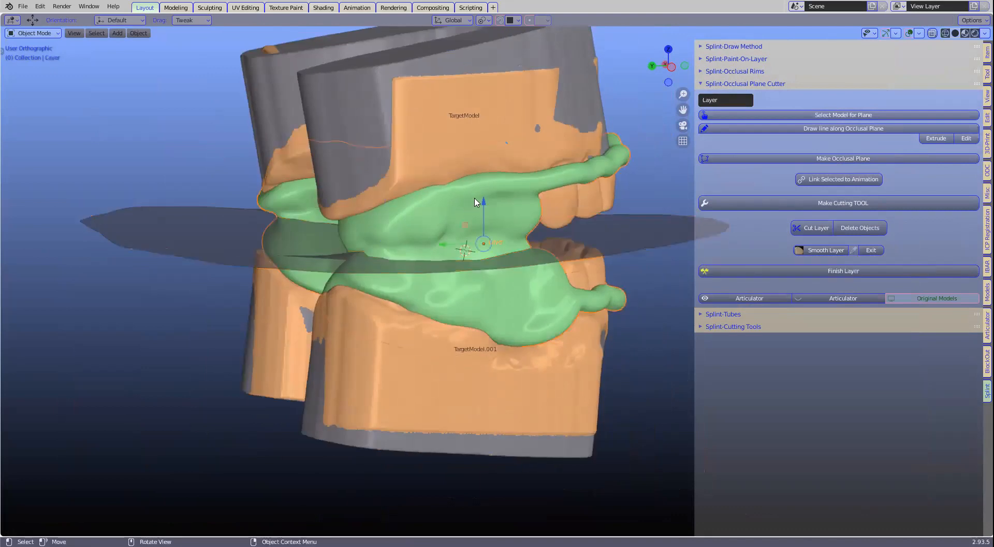
{"action": "left_click", "coordinate": [268, 265]}
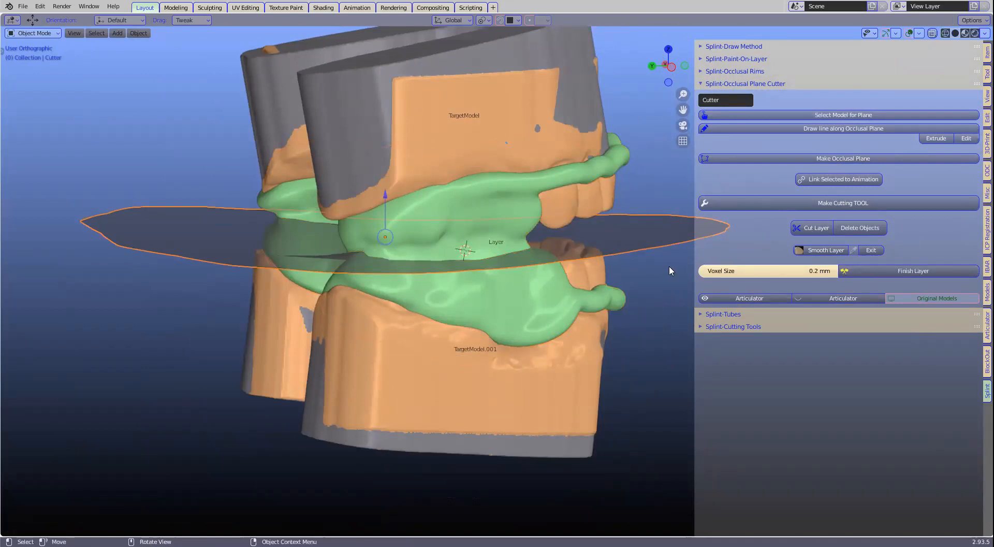
{"action": "left_click", "coordinate": [816, 231]}
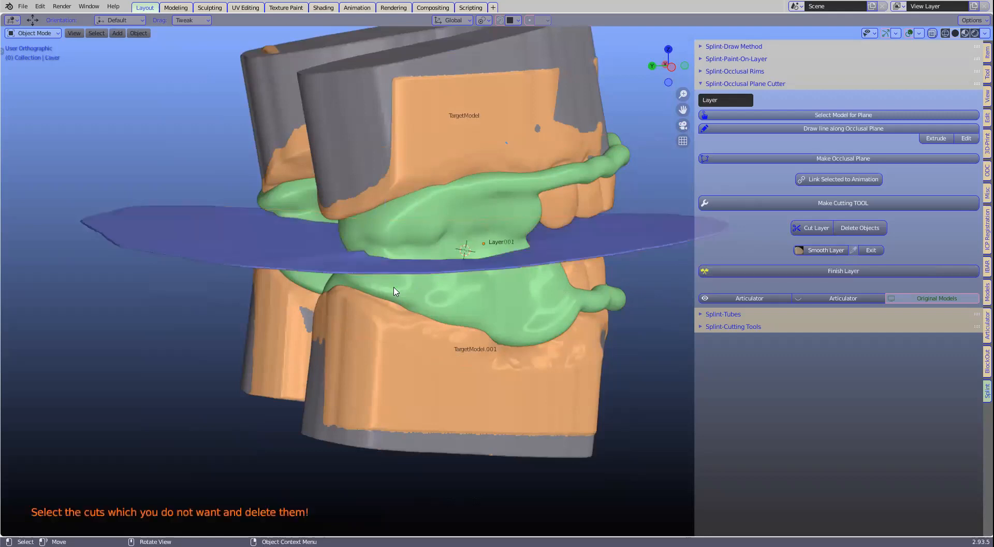
{"action": "middle_click_drag", "start_coordinate": [349, 284], "coordinate": [327, 291]}
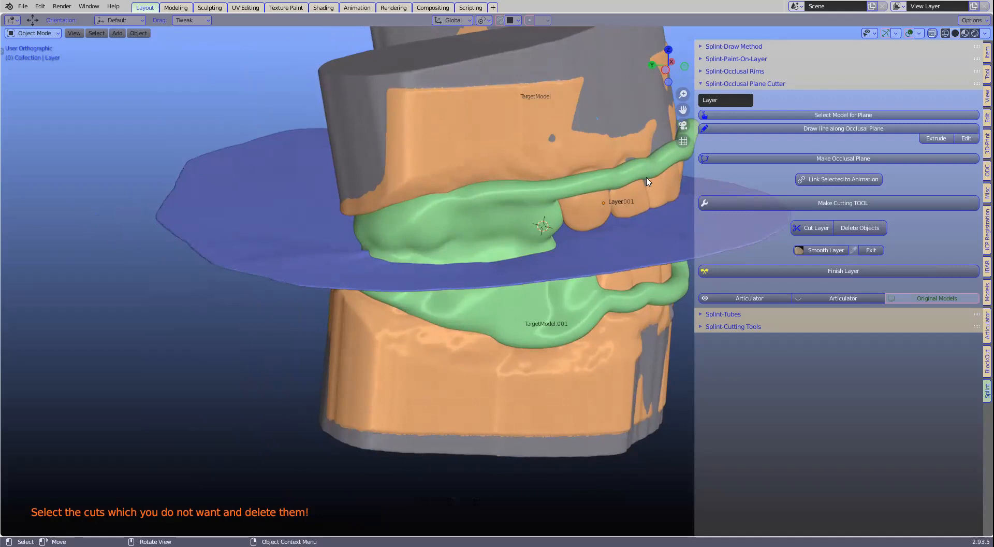
Step: Delete the occlusal plane cutter lying between the upper and lower splint layers
{"action": "left_click", "coordinate": [705, 47]}
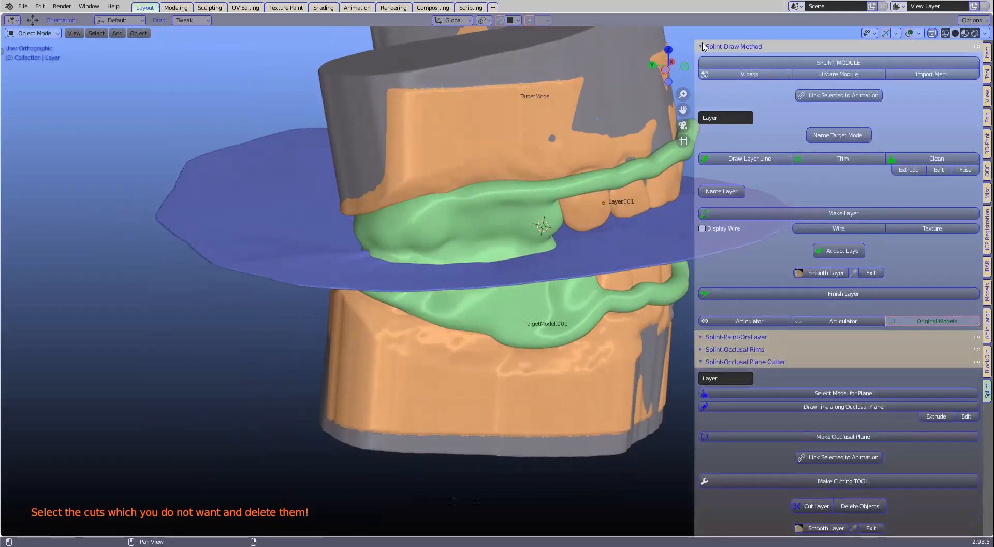
{"action": "left_click", "coordinate": [705, 47]}
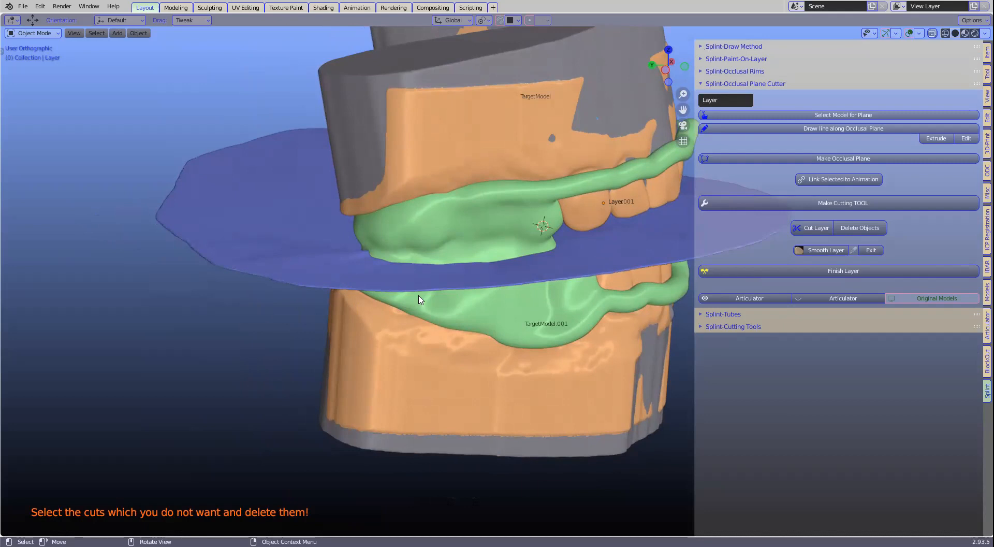
{"action": "middle_click_drag", "start_coordinate": [402, 269], "coordinate": [304, 220]}
{"action": "left_click", "coordinate": [304, 221]}
{"action": "key", "text": "Delete"}
{"action": "middle_click_drag", "start_coordinate": [479, 276], "coordinate": [425, 275]}
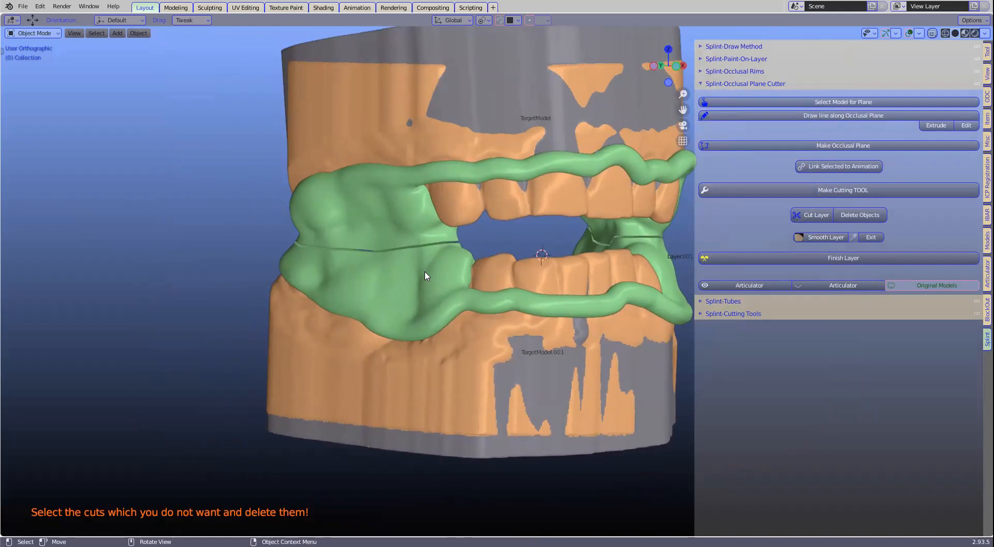
Step: Isolate the lower splint layer by hiding all other objects, and orient its cut surface into view
{"action": "middle_click_drag", "start_coordinate": [328, 251], "coordinate": [381, 304]}
{"action": "left_click", "coordinate": [346, 274]}
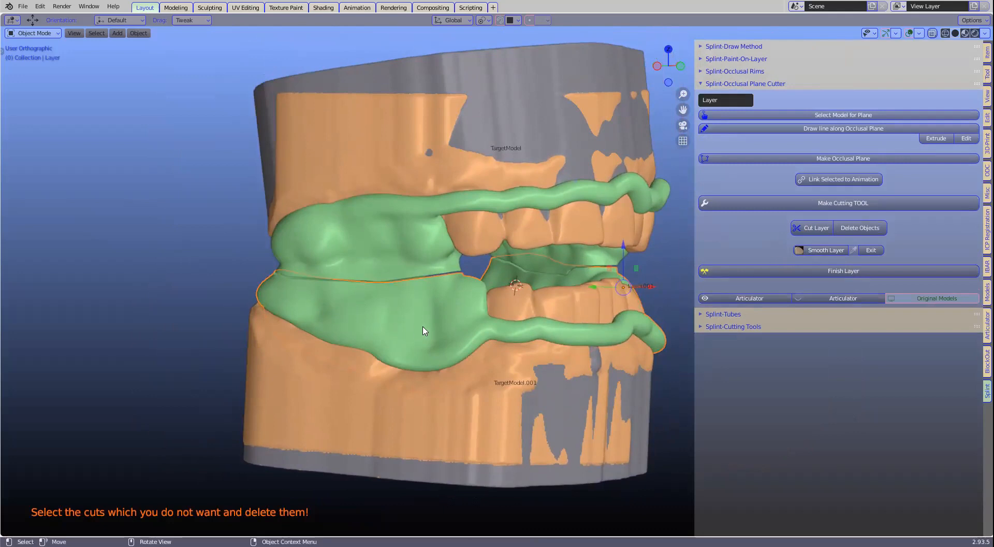
{"action": "key", "text": "a"}
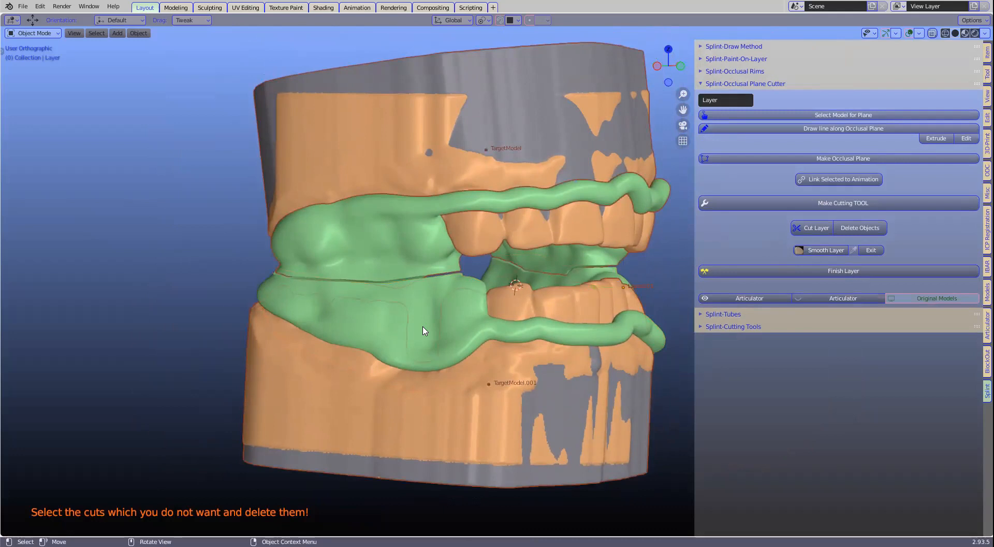
{"action": "key", "text": "Delete"}
{"action": "left_click", "coordinate": [423, 328]}
{"action": "middle_click_drag", "start_coordinate": [416, 342], "coordinate": [414, 402]}
{"action": "scroll", "coordinate": [498, 356], "scroll_direction": "down", "scroll_amount": 1}
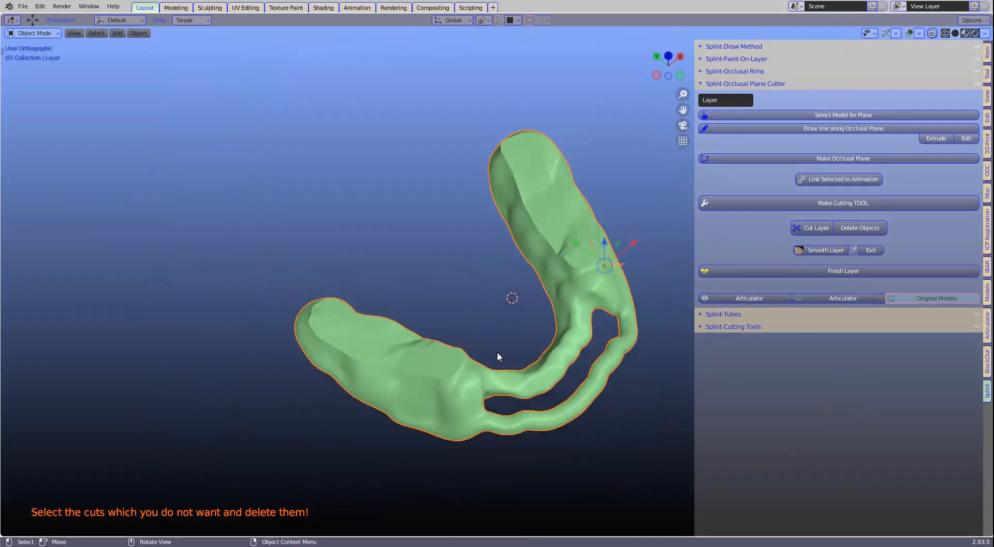
Step: Start smoothing the lower splint layer and soften the sharp cut edges on both sides of the arch
{"action": "left_click", "coordinate": [827, 250]}
{"action": "scroll", "coordinate": [421, 365], "scroll_direction": "up", "scroll_amount": 2}
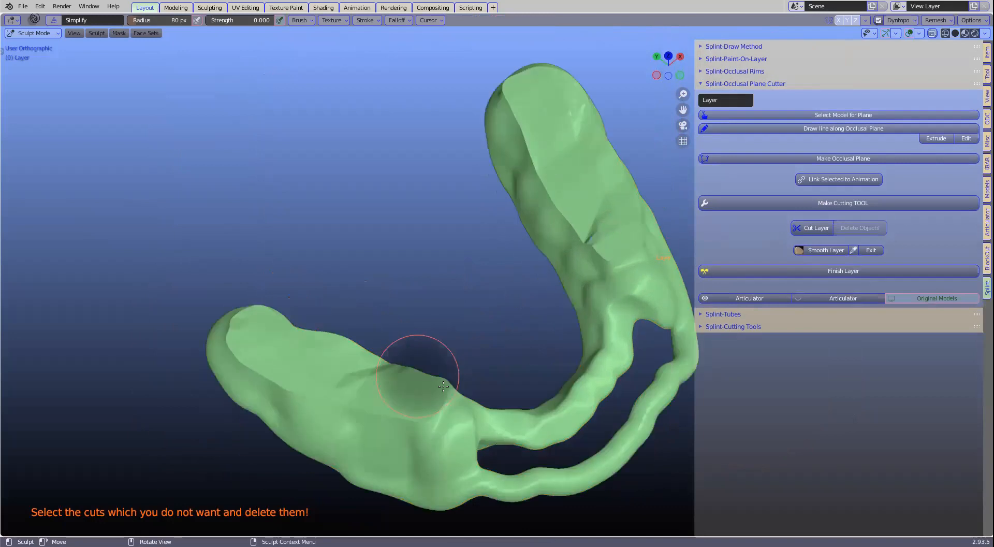
{"action": "mouse_move", "coordinate": [232, 311]}
{"action": "middle_mouse_down"}
{"action": "mouse_move", "coordinate": [200, 333]}
{"action": "mouse_move", "coordinate": [306, 363]}
{"action": "mouse_move", "coordinate": [292, 448]}
{"action": "middle_mouse_up"}
{"action": "left_click_drag", "start_coordinate": [292, 448], "coordinate": [283, 447]}
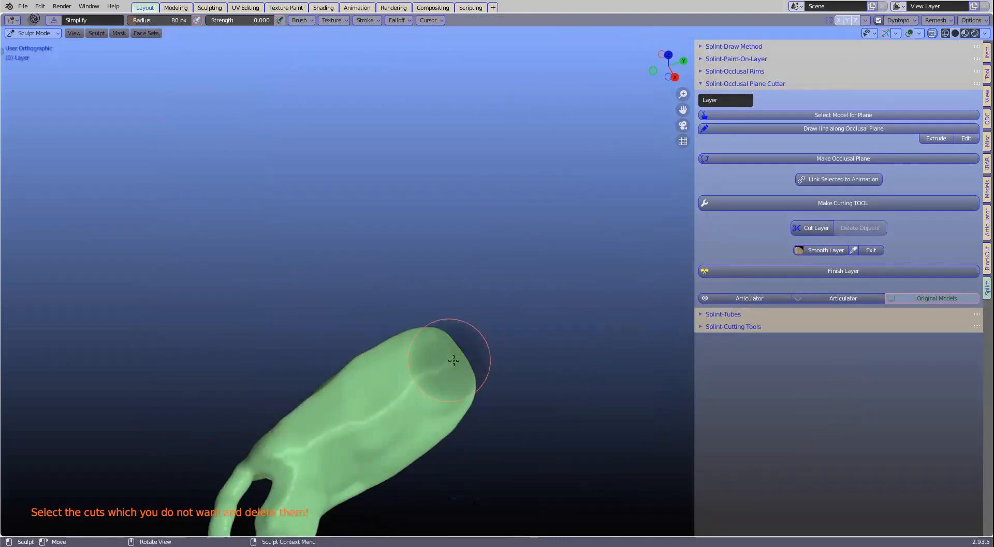
{"action": "scroll", "coordinate": [512, 387], "scroll_direction": "down", "scroll_amount": 1}
{"action": "middle_click_drag", "start_coordinate": [512, 387], "coordinate": [489, 169], "text": "shift"}
{"action": "scroll", "coordinate": [399, 343], "scroll_direction": "up", "scroll_amount": 3}
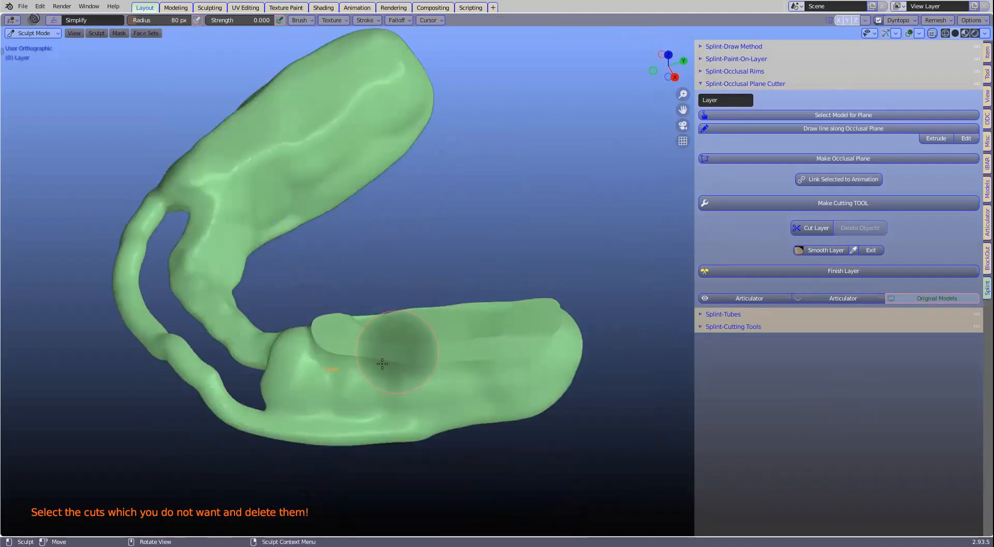
{"action": "left_click_drag", "start_coordinate": [502, 366], "coordinate": [554, 353]}
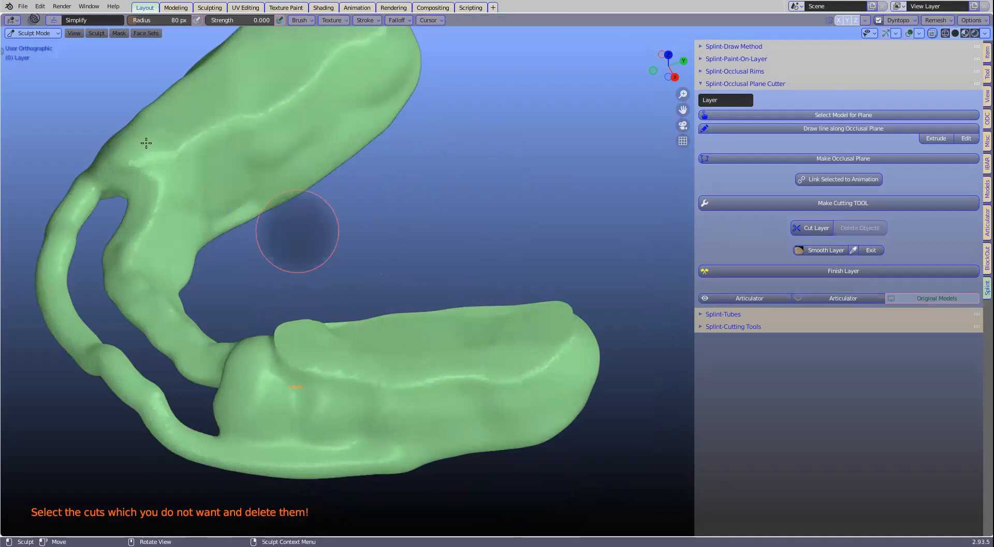
Step: Save the project as a new file named geg.blend
{"action": "left_click", "coordinate": [22, 7]}
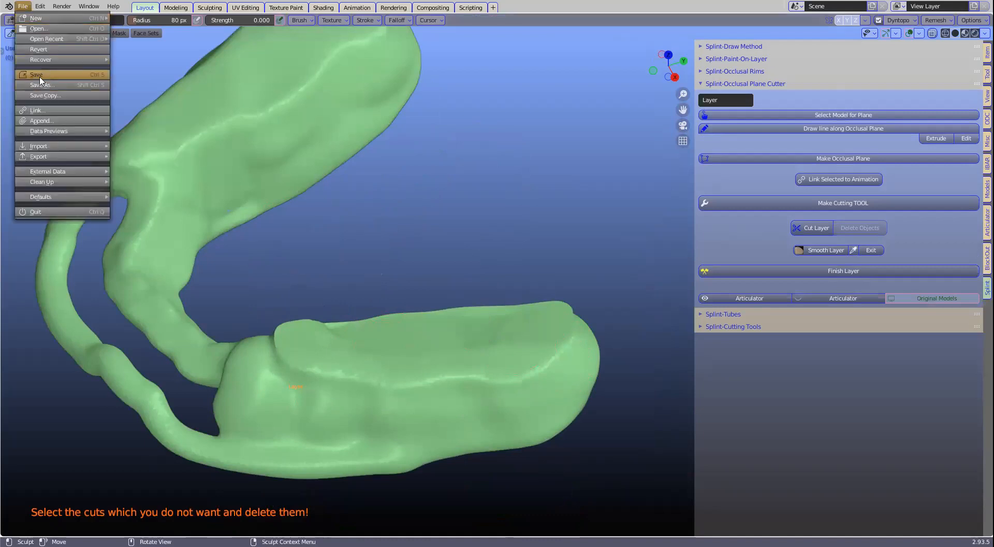
{"action": "left_click", "coordinate": [40, 82]}
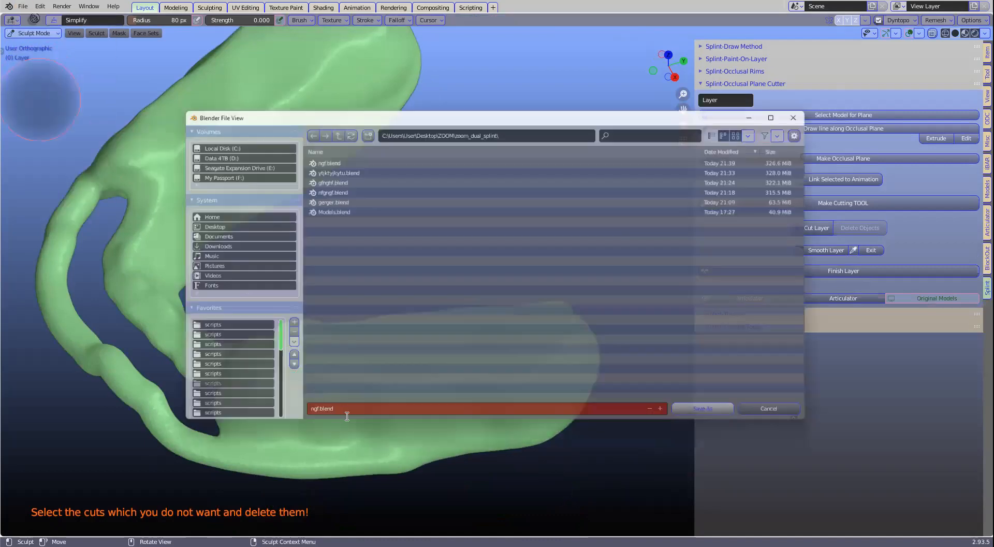
{"action": "type", "text": "geg"}
{"action": "left_click", "coordinate": [731, 417]}
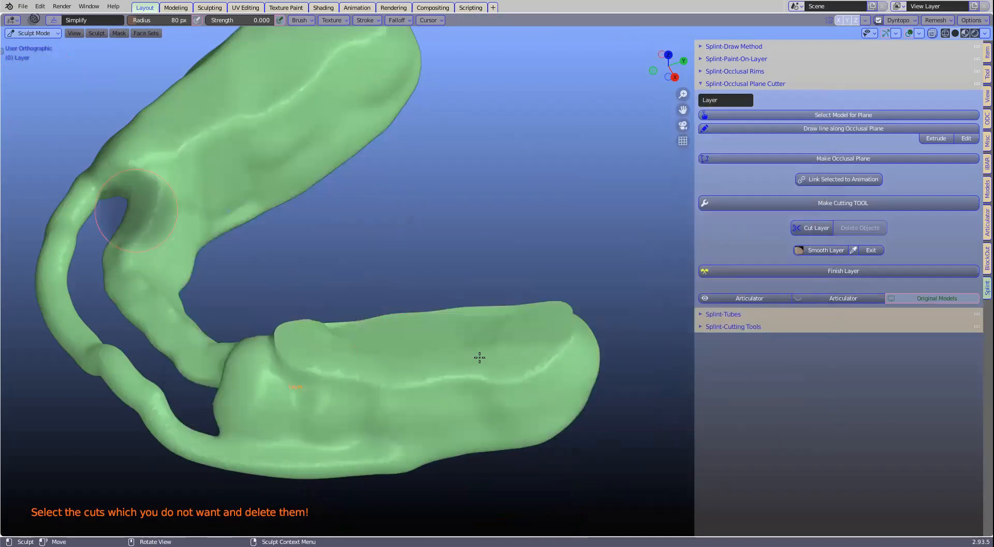
Step: Adjust the brush's auto-smooth and smooth the cut edges on both arms of the lower splint layer
{"action": "right_click", "coordinate": [445, 355]}
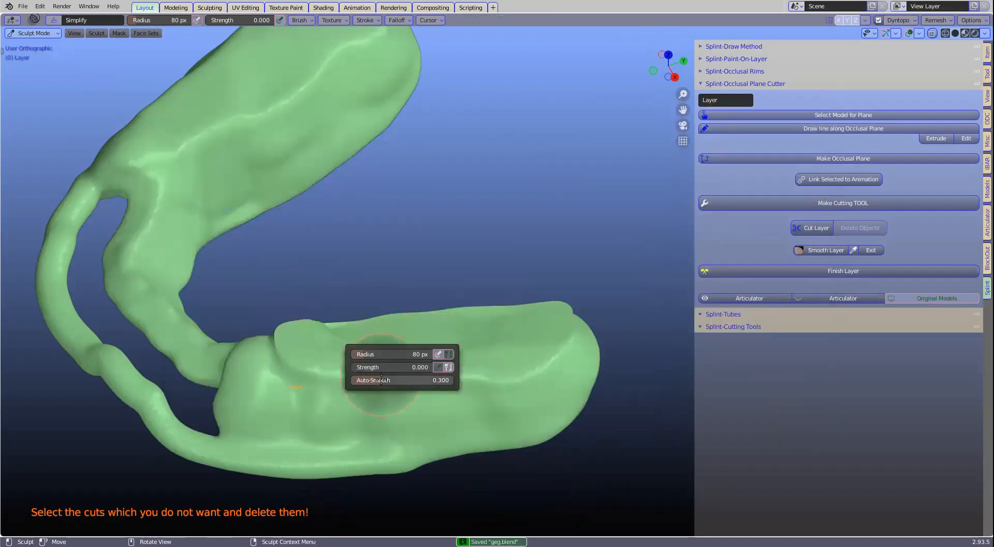
{"action": "mouse_move", "coordinate": [379, 381]}
{"action": "left_mouse_down"}
{"action": "mouse_move", "coordinate": [366, 380]}
{"action": "mouse_move", "coordinate": [555, 346]}
{"action": "mouse_move", "coordinate": [390, 362]}
{"action": "mouse_move", "coordinate": [281, 324]}
{"action": "mouse_move", "coordinate": [492, 322]}
{"action": "left_mouse_up"}
{"action": "middle_click_drag", "start_coordinate": [492, 322], "coordinate": [312, 349]}
{"action": "mouse_move", "coordinate": [313, 348]}
{"action": "left_mouse_down"}
{"action": "mouse_move", "coordinate": [414, 409]}
{"action": "mouse_move", "coordinate": [468, 368]}
{"action": "mouse_move", "coordinate": [312, 438]}
{"action": "mouse_move", "coordinate": [491, 372]}
{"action": "mouse_move", "coordinate": [504, 330]}
{"action": "left_mouse_up"}
{"action": "mouse_move", "coordinate": [505, 330]}
{"action": "middle_mouse_down"}
{"action": "mouse_move", "coordinate": [494, 343]}
{"action": "mouse_move", "coordinate": [541, 403]}
{"action": "mouse_move", "coordinate": [422, 251]}
{"action": "middle_mouse_up"}
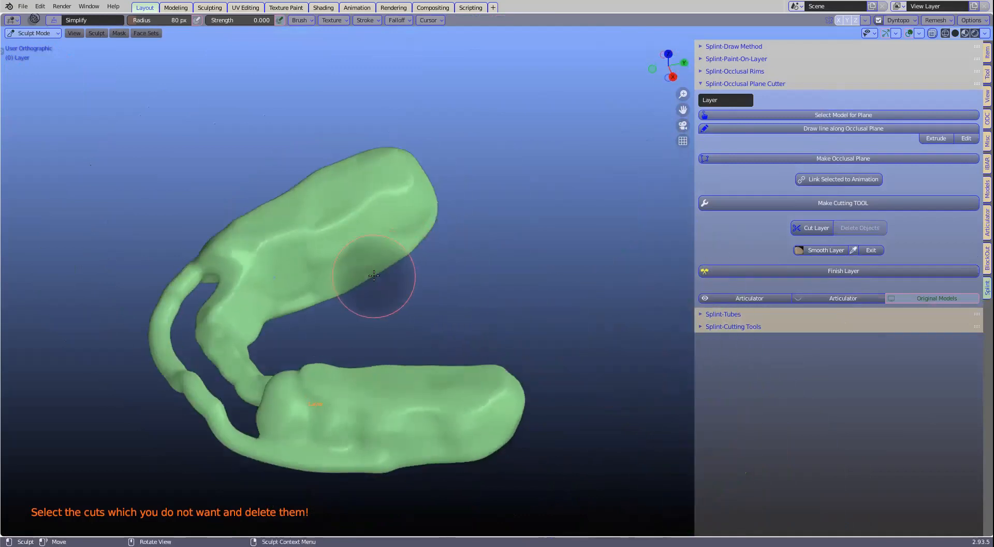
Step: Exit layer smoothing and reopen the saved project in Blender 2.93
{"action": "left_click", "coordinate": [915, 21]}
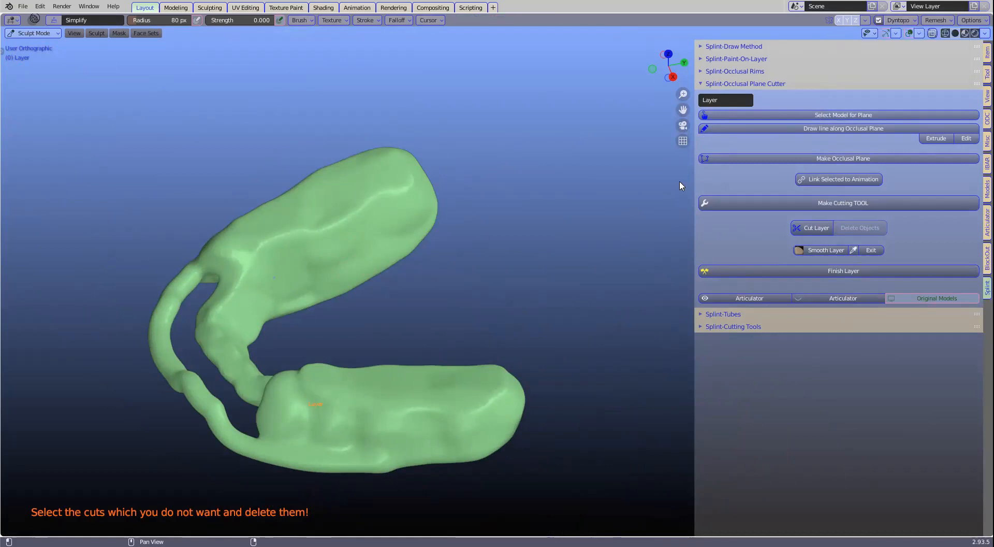
{"action": "scroll", "coordinate": [477, 299], "scroll_direction": "down", "scroll_amount": 3}
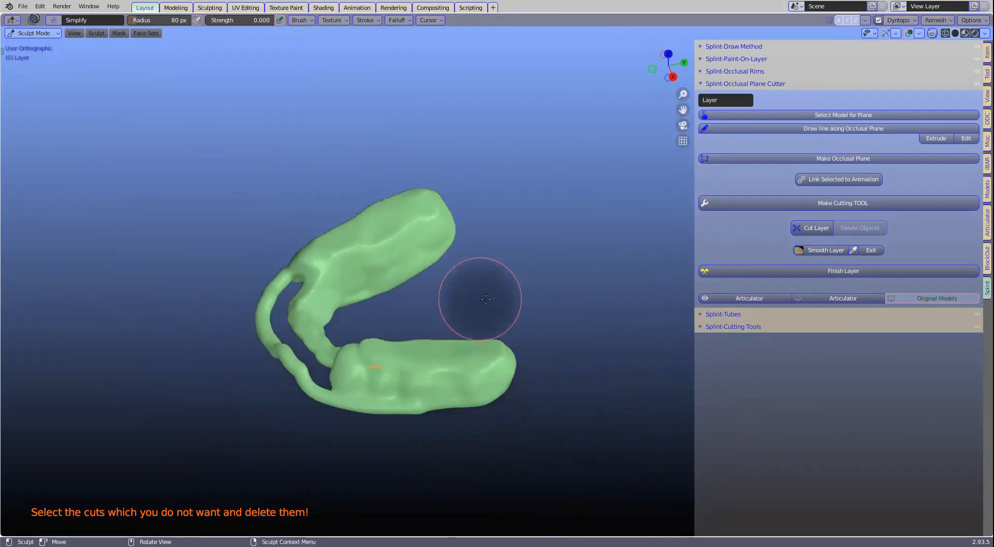
{"action": "left_click", "coordinate": [875, 253]}
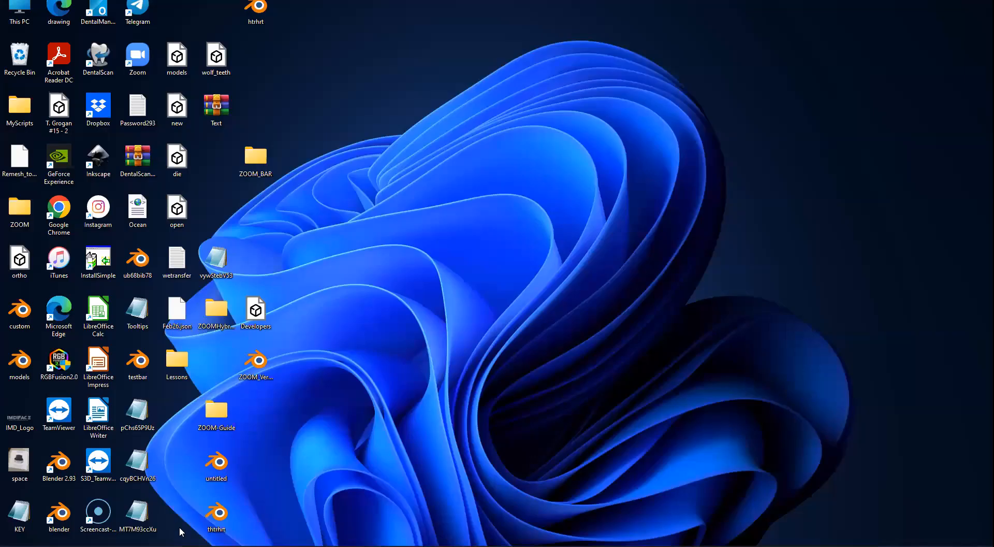
{"action": "double_click", "coordinate": [63, 472]}
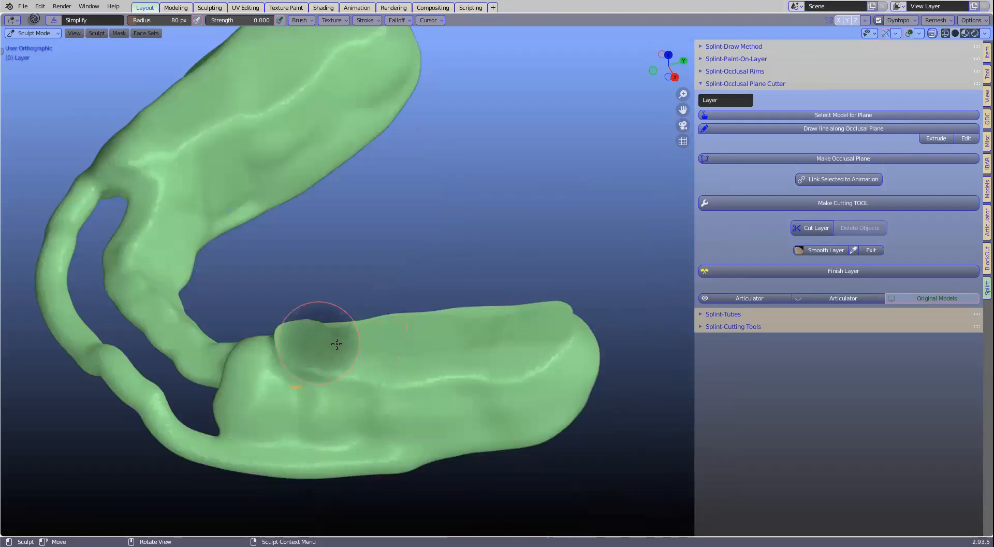
Step: Smooth the remaining sharp cut edges along the lower splint layer's posterior segments and exit smoothing
{"action": "middle_click_drag", "start_coordinate": [321, 337], "coordinate": [454, 338]}
{"action": "scroll", "coordinate": [318, 361], "scroll_direction": "up", "scroll_amount": 1}
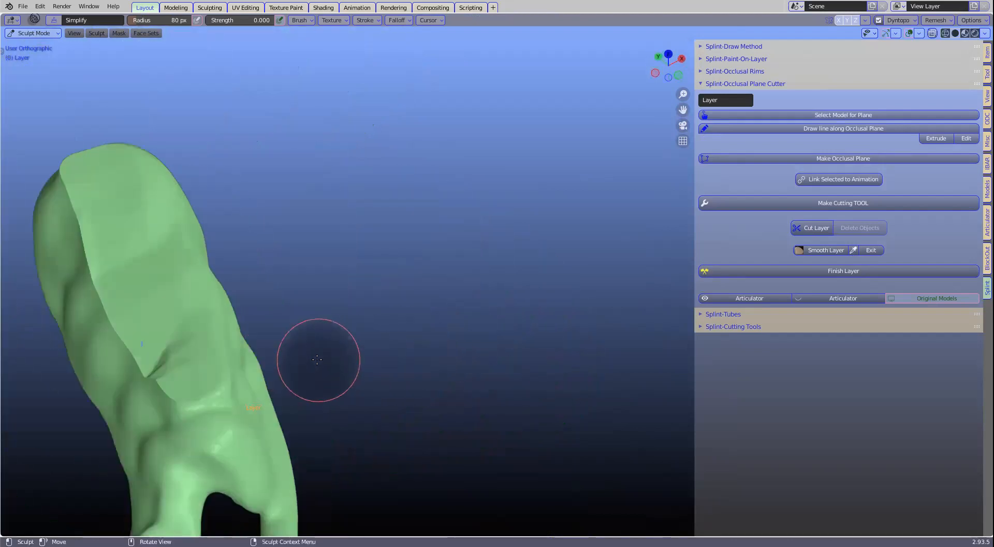
{"action": "middle_click_drag", "start_coordinate": [257, 365], "coordinate": [543, 275], "text": "shift"}
{"action": "scroll", "coordinate": [544, 276], "scroll_direction": "down", "scroll_amount": 1}
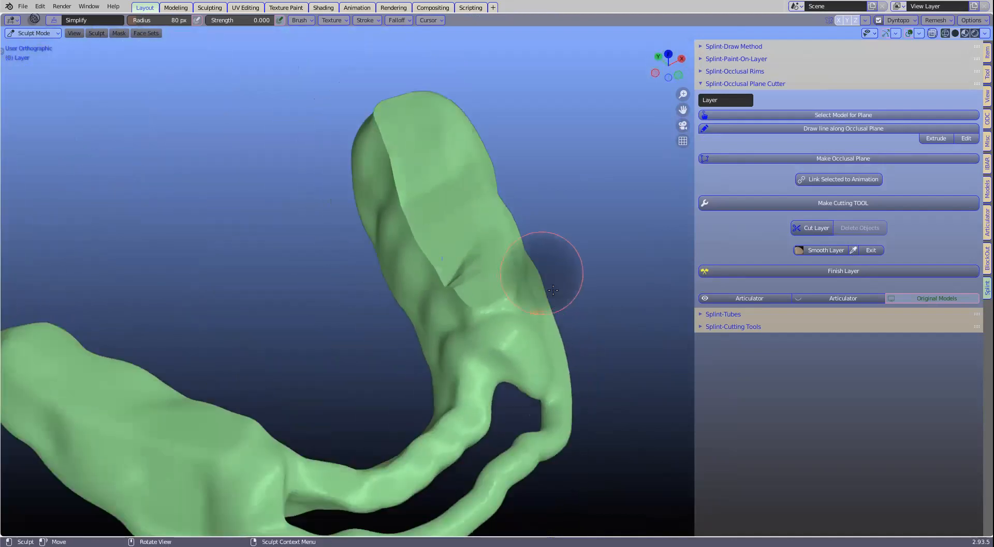
{"action": "scroll", "coordinate": [543, 277], "scroll_direction": "up", "scroll_amount": 3}
{"action": "mouse_move", "coordinate": [445, 293]}
{"action": "left_mouse_down"}
{"action": "mouse_move", "coordinate": [405, 268]}
{"action": "mouse_move", "coordinate": [393, 305]}
{"action": "left_mouse_up"}
{"action": "mouse_move", "coordinate": [393, 305]}
{"action": "middle_mouse_down"}
{"action": "mouse_move", "coordinate": [488, 282]}
{"action": "mouse_move", "coordinate": [507, 292]}
{"action": "mouse_move", "coordinate": [526, 284]}
{"action": "mouse_move", "coordinate": [533, 262]}
{"action": "mouse_move", "coordinate": [451, 262]}
{"action": "middle_mouse_up"}
{"action": "scroll", "coordinate": [452, 262], "scroll_direction": "up", "scroll_amount": 3}
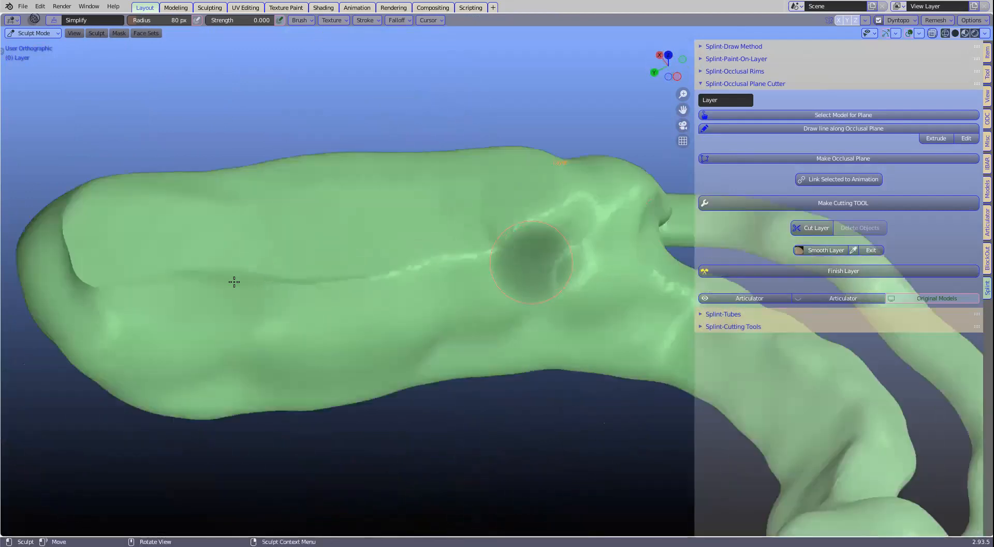
{"action": "scroll", "coordinate": [450, 291], "scroll_direction": "down", "scroll_amount": 3}
{"action": "middle_click_drag", "start_coordinate": [450, 291], "coordinate": [594, 222]}
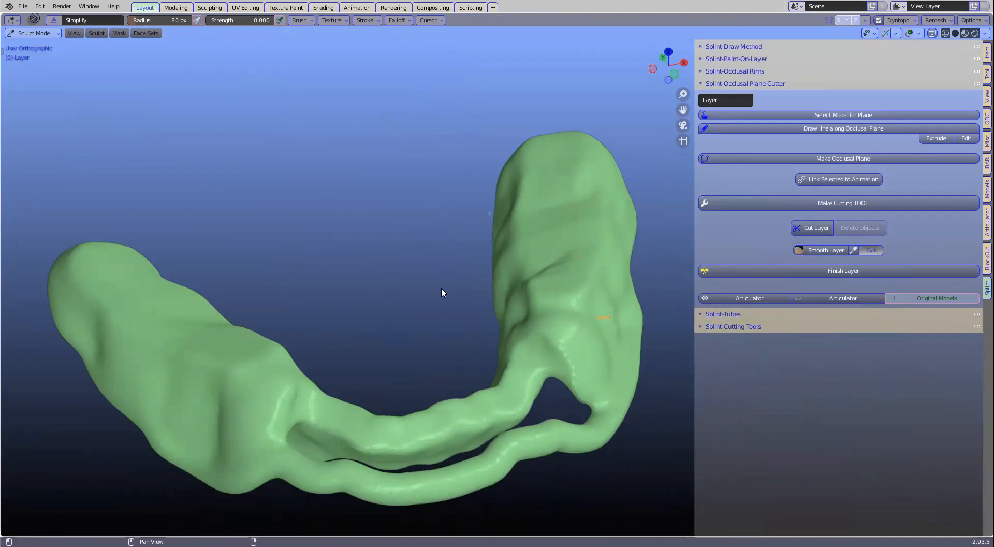
Step: Finish the smoothed lower splint layer with a voxel size of 0.4 mm
{"action": "left_click", "coordinate": [849, 269]}
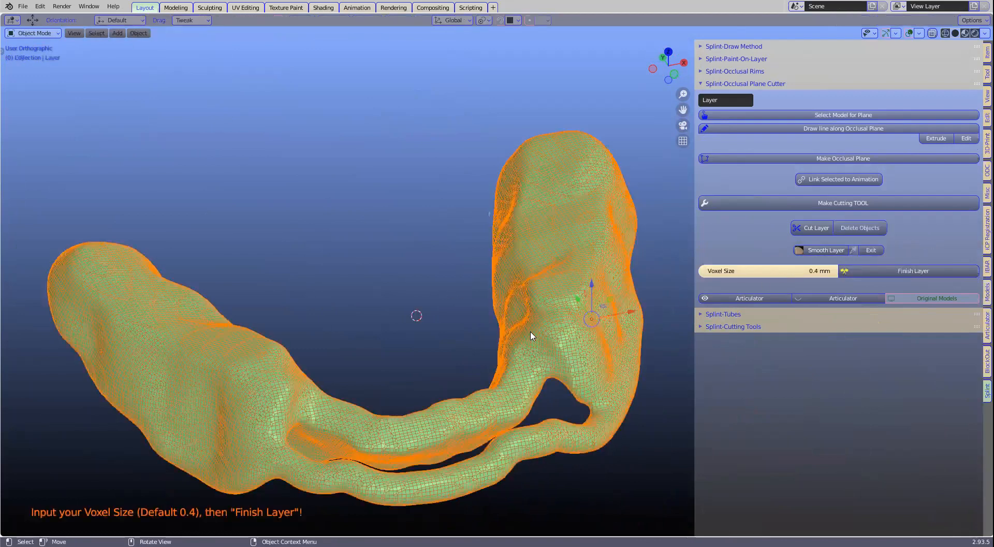
{"action": "scroll", "coordinate": [532, 335], "scroll_direction": "down", "scroll_amount": 1}
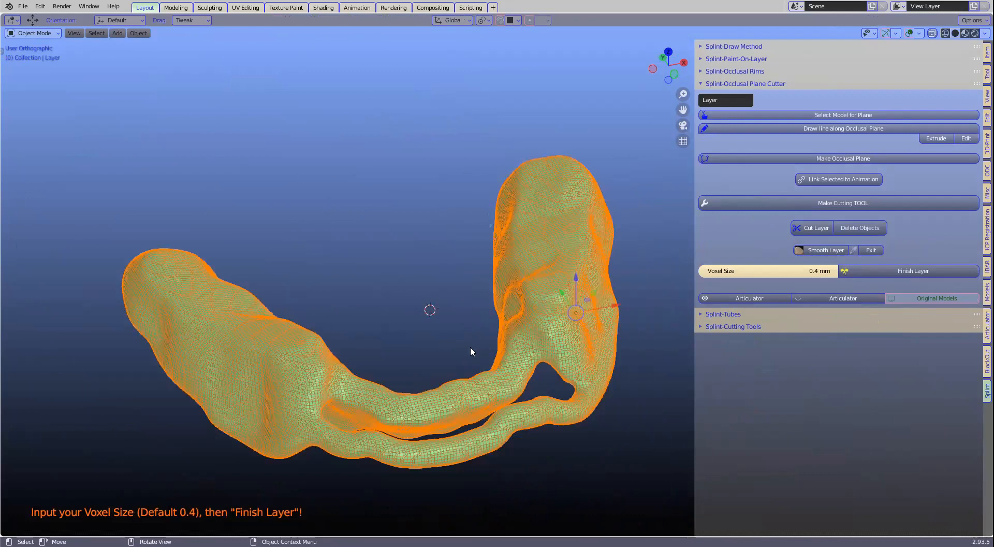
{"action": "left_click", "coordinate": [883, 268]}
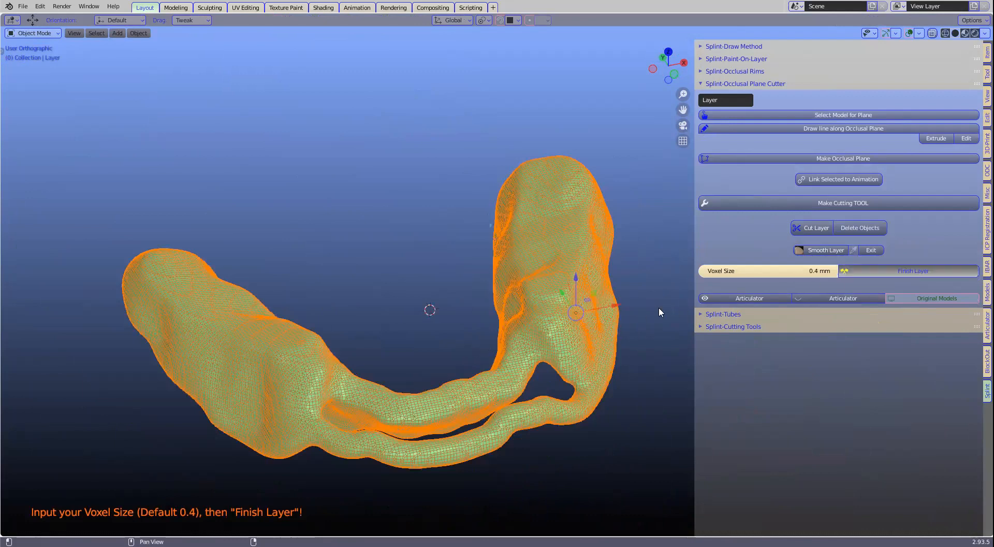
{"action": "scroll", "coordinate": [506, 275], "scroll_direction": "down", "scroll_amount": 2}
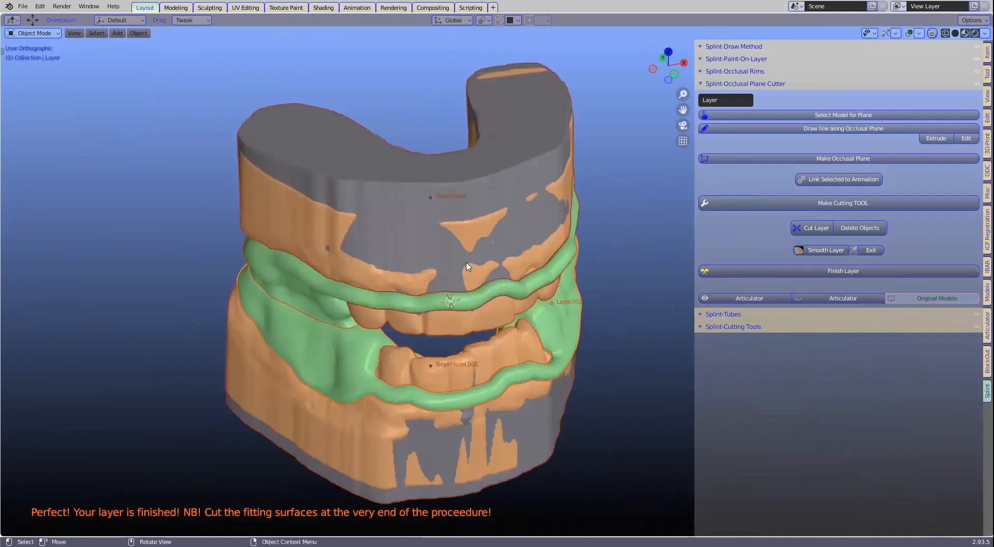
Step: Isolate the upper splint layer by hiding everything else, and turn its cut underside into view
{"action": "middle_click_drag", "start_coordinate": [455, 222], "coordinate": [338, 277]}
{"action": "left_click", "coordinate": [337, 277]}
{"action": "key", "text": "ctrl+i"}
{"action": "key", "text": "h"}
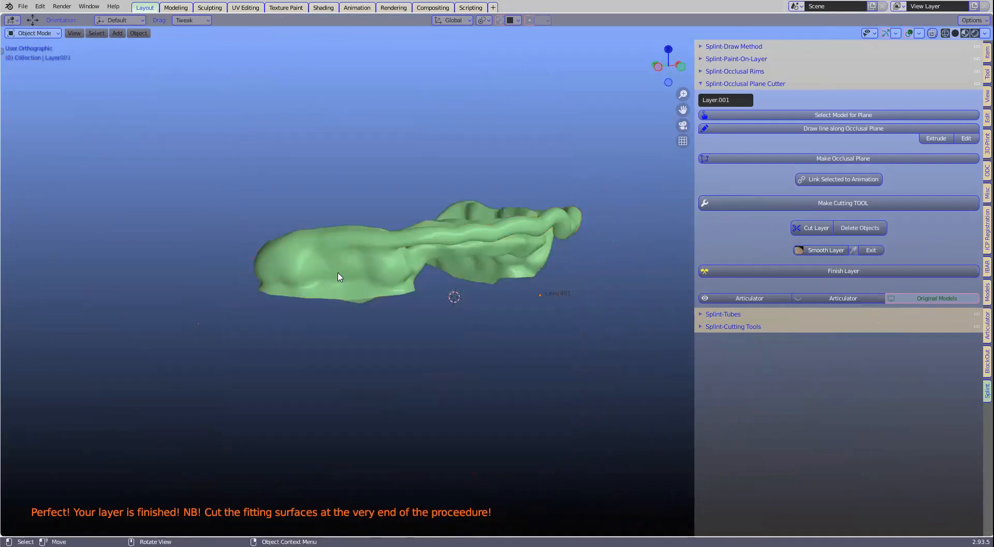
{"action": "left_click", "coordinate": [339, 277]}
{"action": "middle_click_drag", "start_coordinate": [402, 352], "coordinate": [540, 310]}
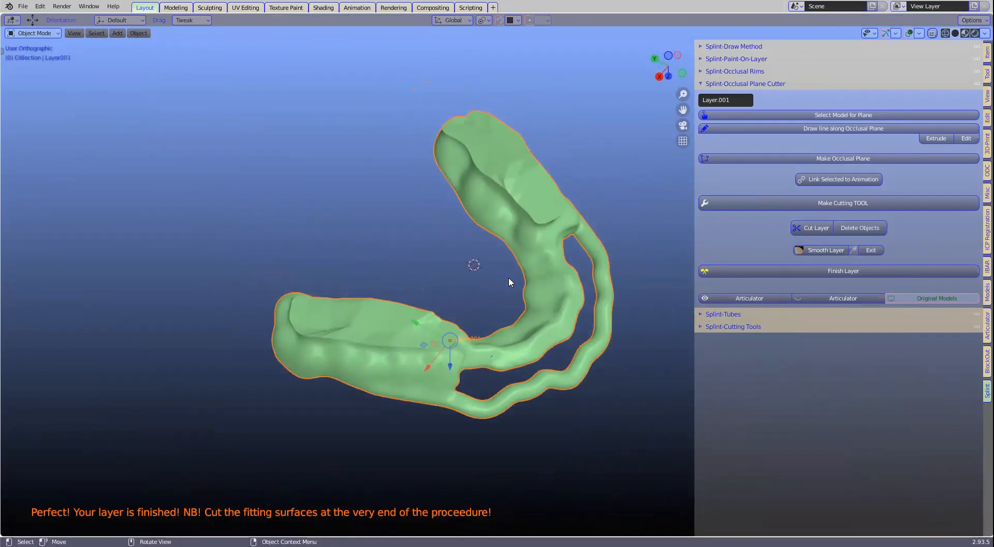
Step: Start smoothing the upper splint layer and soften the cut edges along one posterior segment
{"action": "scroll", "coordinate": [350, 401], "scroll_direction": "up", "scroll_amount": 2}
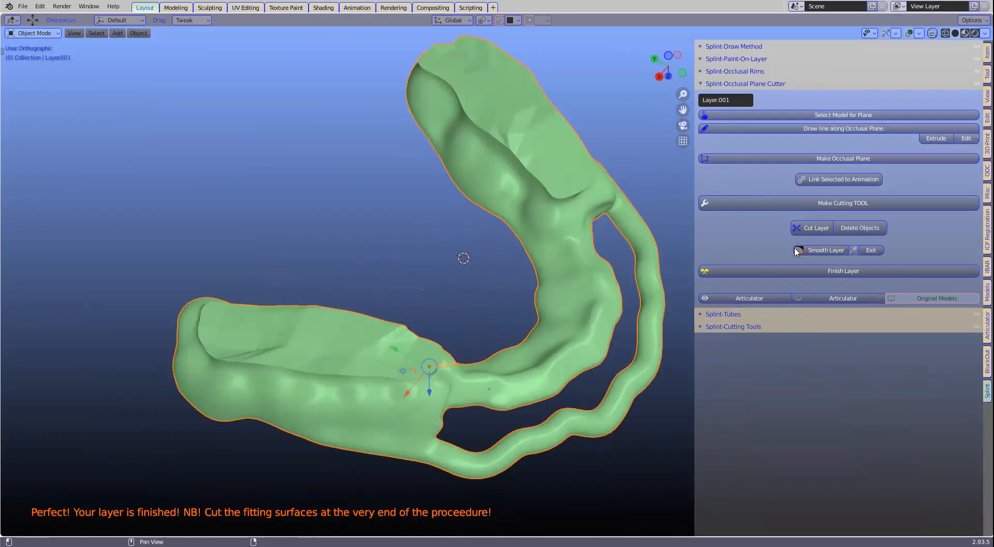
{"action": "scroll", "coordinate": [348, 391], "scroll_direction": "up", "scroll_amount": 3}
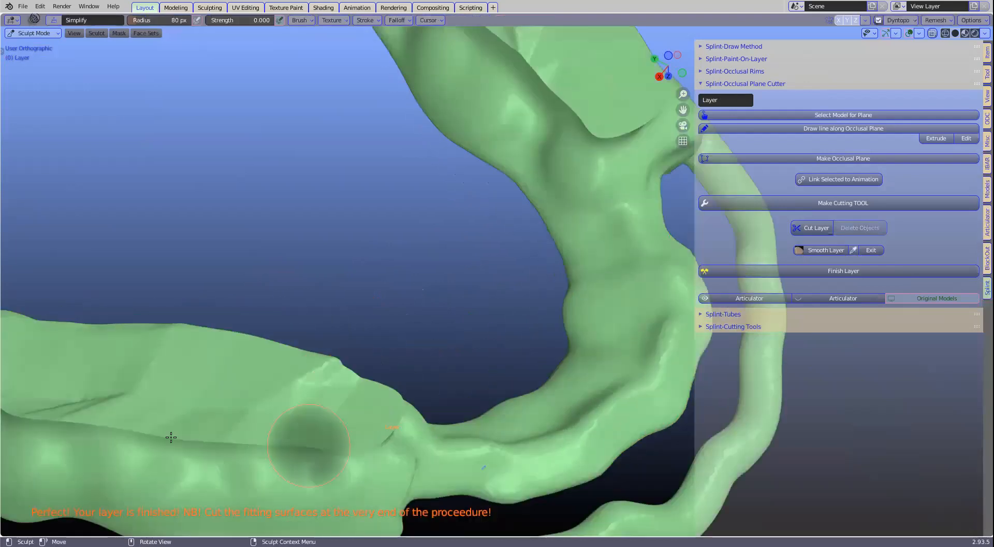
{"action": "left_click_drag", "start_coordinate": [170, 437], "coordinate": [48, 414]}
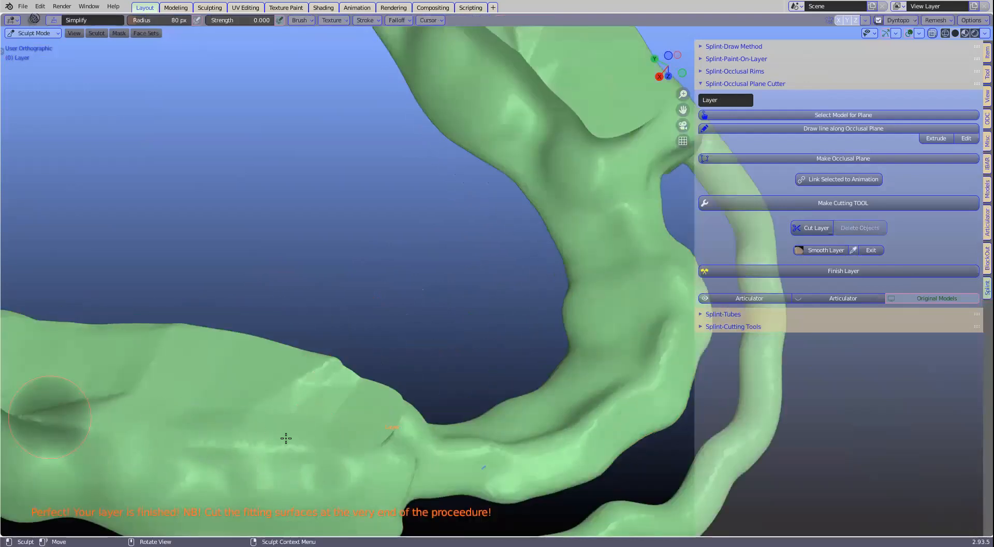
{"action": "middle_click_drag", "start_coordinate": [326, 436], "coordinate": [286, 350]}
{"action": "mouse_move", "coordinate": [286, 351]}
{"action": "left_mouse_down"}
{"action": "mouse_move", "coordinate": [224, 299]}
{"action": "mouse_move", "coordinate": [237, 288]}
{"action": "mouse_move", "coordinate": [246, 295]}
{"action": "left_mouse_up"}
{"action": "mouse_move", "coordinate": [246, 295]}
{"action": "middle_mouse_down"}
{"action": "mouse_move", "coordinate": [302, 321]}
{"action": "mouse_move", "coordinate": [468, 273]}
{"action": "mouse_move", "coordinate": [371, 332]}
{"action": "mouse_move", "coordinate": [665, 266]}
{"action": "middle_mouse_up"}
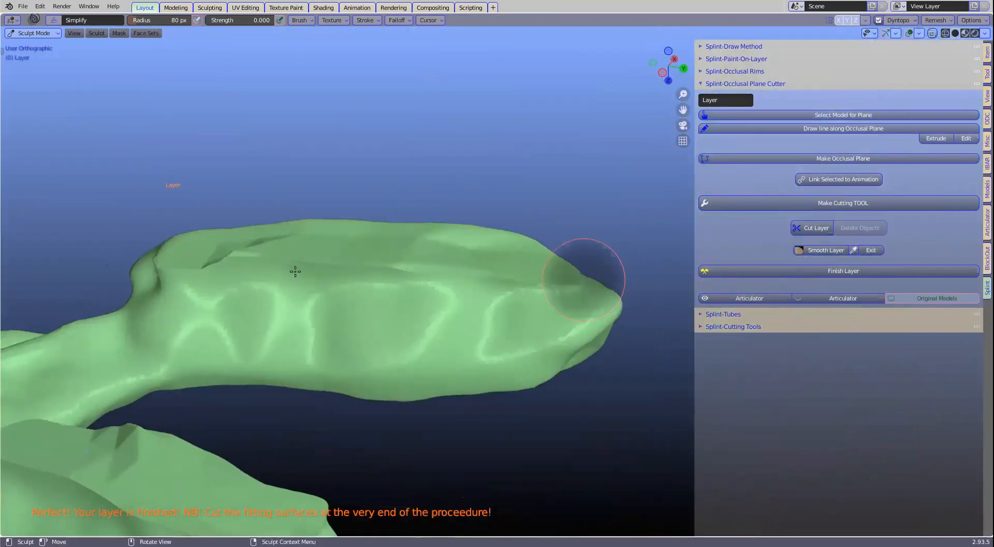
{"action": "mouse_move", "coordinate": [288, 272]}
{"action": "middle_mouse_down"}
{"action": "mouse_move", "coordinate": [310, 357]}
{"action": "mouse_move", "coordinate": [339, 343]}
{"action": "middle_mouse_up"}
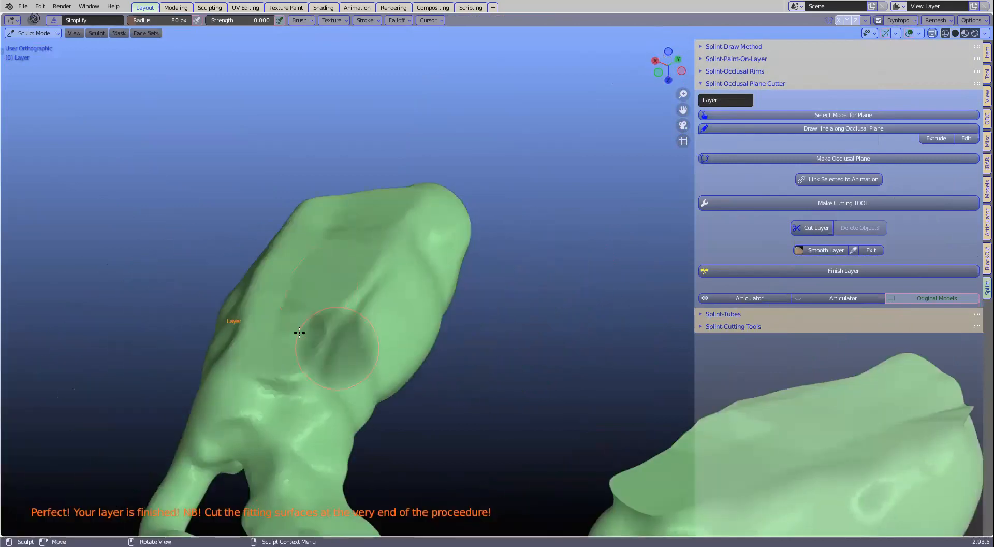
{"action": "mouse_move", "coordinate": [361, 209]}
{"action": "left_mouse_down"}
{"action": "mouse_move", "coordinate": [308, 264]}
{"action": "mouse_move", "coordinate": [388, 293]}
{"action": "left_mouse_up"}
{"action": "mouse_move", "coordinate": [387, 293]}
{"action": "middle_mouse_down"}
{"action": "mouse_move", "coordinate": [561, 324]}
{"action": "mouse_move", "coordinate": [340, 334]}
{"action": "middle_mouse_up"}
Step: Smooth the remaining sharp cut edges along the upper splint layer's posterior segments and exit smoothing
{"action": "scroll", "coordinate": [489, 299], "scroll_direction": "up", "scroll_amount": 2}
{"action": "mouse_move", "coordinate": [577, 253]}
{"action": "left_mouse_down"}
{"action": "mouse_move", "coordinate": [486, 292]}
{"action": "mouse_move", "coordinate": [532, 291]}
{"action": "left_mouse_up"}
{"action": "middle_click_drag", "start_coordinate": [475, 292], "coordinate": [385, 305]}
{"action": "mouse_move", "coordinate": [587, 353]}
{"action": "left_mouse_down"}
{"action": "mouse_move", "coordinate": [530, 360]}
{"action": "mouse_move", "coordinate": [490, 338]}
{"action": "left_mouse_up"}
{"action": "middle_click_drag", "start_coordinate": [670, 345], "coordinate": [182, 352]}
{"action": "left_click_drag", "start_coordinate": [181, 352], "coordinate": [528, 264]}
{"action": "mouse_move", "coordinate": [497, 277]}
{"action": "middle_mouse_down"}
{"action": "mouse_move", "coordinate": [375, 297]}
{"action": "mouse_move", "coordinate": [394, 430]}
{"action": "middle_mouse_up"}
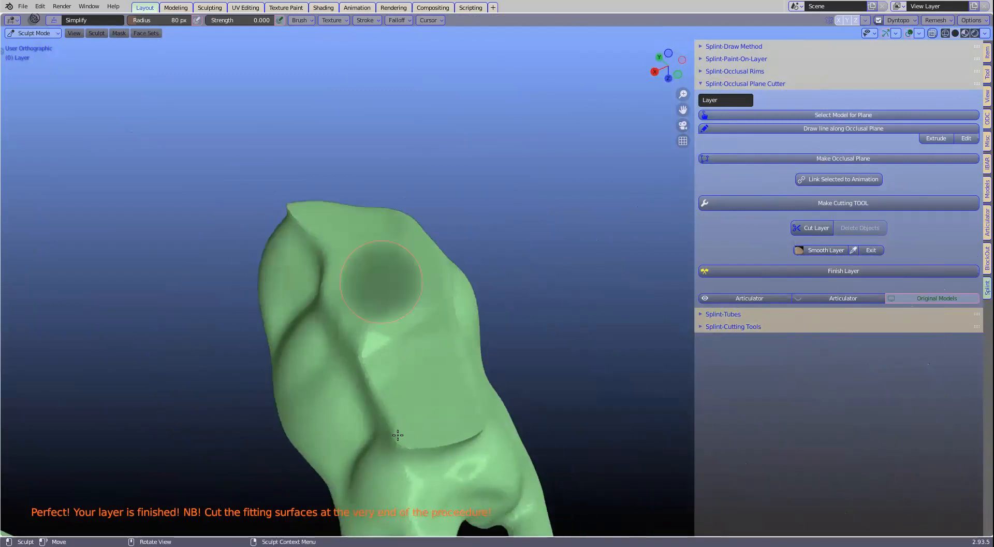
{"action": "middle_click_drag", "start_coordinate": [357, 374], "coordinate": [495, 322]}
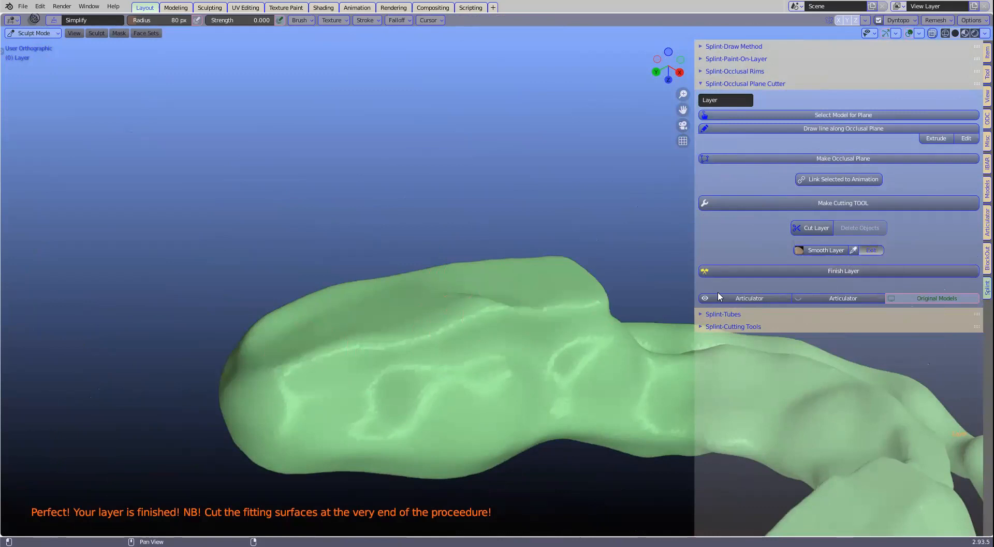
{"action": "scroll", "coordinate": [495, 287], "scroll_direction": "down", "scroll_amount": 6}
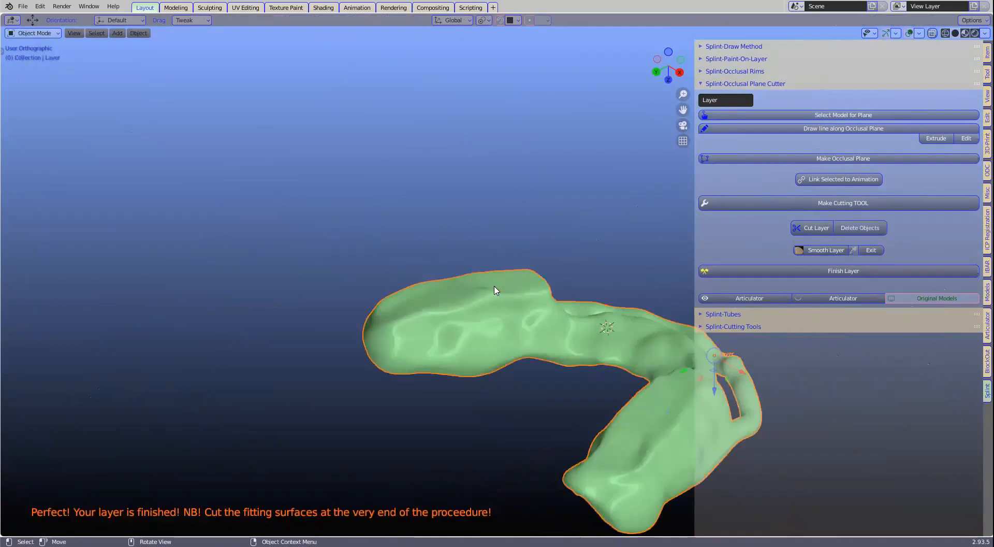
Step: Unhide all jaw models and splint layers and turn the full assembly upright to a side view
{"action": "key", "text": "alt+h"}
{"action": "middle_click_drag", "start_coordinate": [443, 278], "coordinate": [317, 259]}
{"action": "middle_click_drag", "start_coordinate": [520, 326], "coordinate": [299, 280]}
{"action": "middle_click_drag", "start_coordinate": [507, 416], "coordinate": [362, 310]}
{"action": "middle_click_drag", "start_coordinate": [36, 209], "coordinate": [201, 148]}
Step: Import the attachments STL file into the scene with the splints and jaw models
{"action": "left_click", "coordinate": [23, 6]}
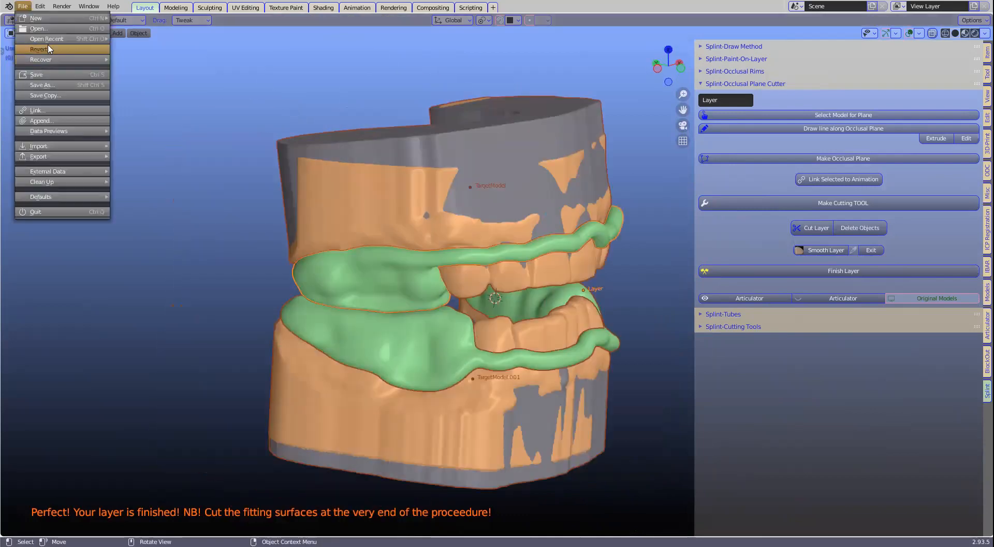
{"action": "mouse_move", "coordinate": [46, 147]}
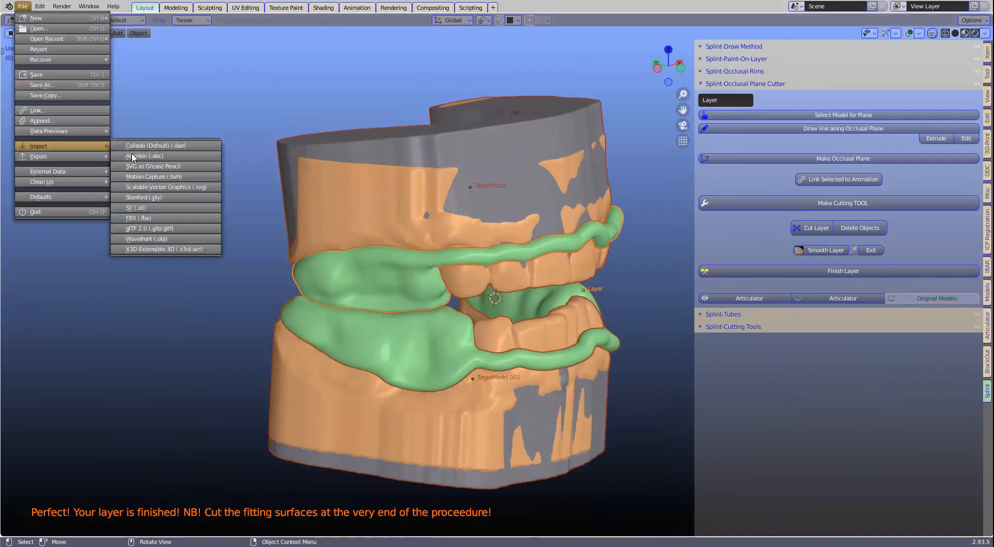
{"action": "left_click", "coordinate": [135, 207]}
{"action": "double_click", "coordinate": [323, 158]}
{"action": "middle_click_drag", "start_coordinate": [520, 319], "coordinate": [487, 327]}
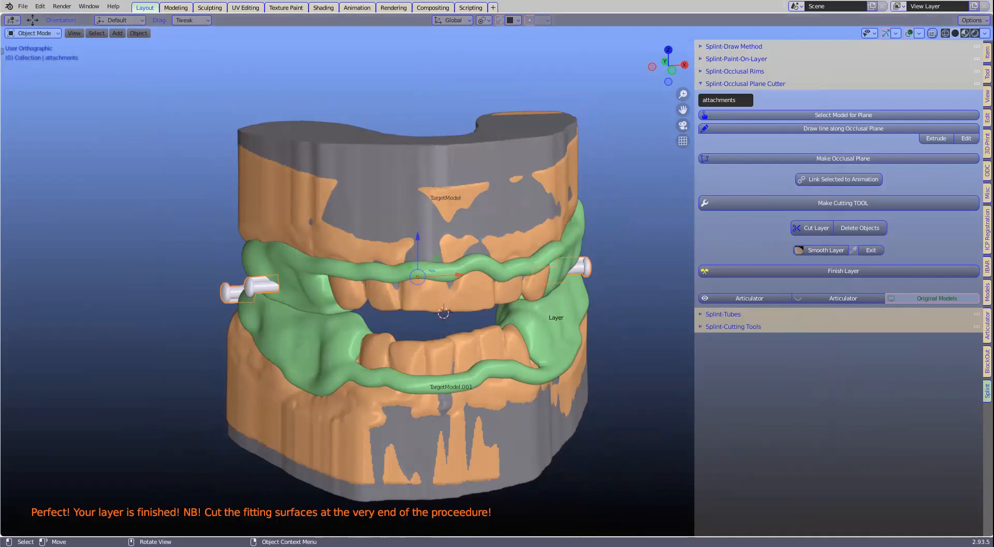
Step: Examine the reference images example.png and spool.png in Photos, close the viewer and return to Blender
{"action": "key", "text": "super+e"}
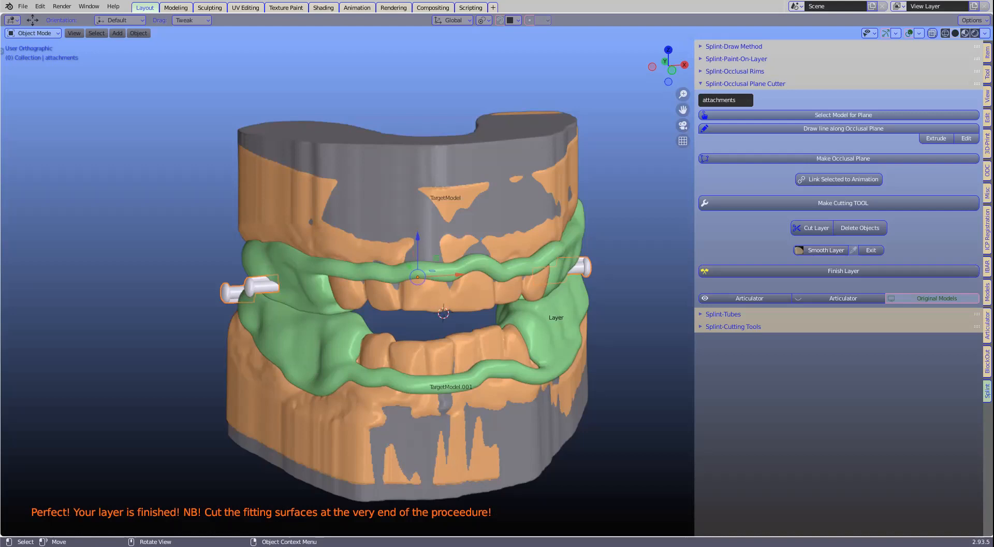
{"action": "key", "text": "alt+Tab"}
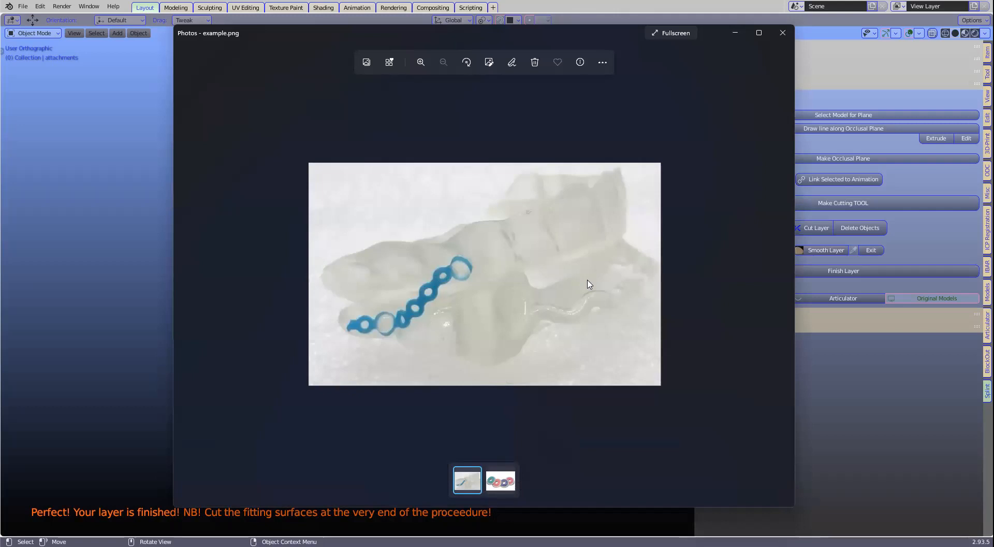
{"action": "key", "text": "alt+Tab"}
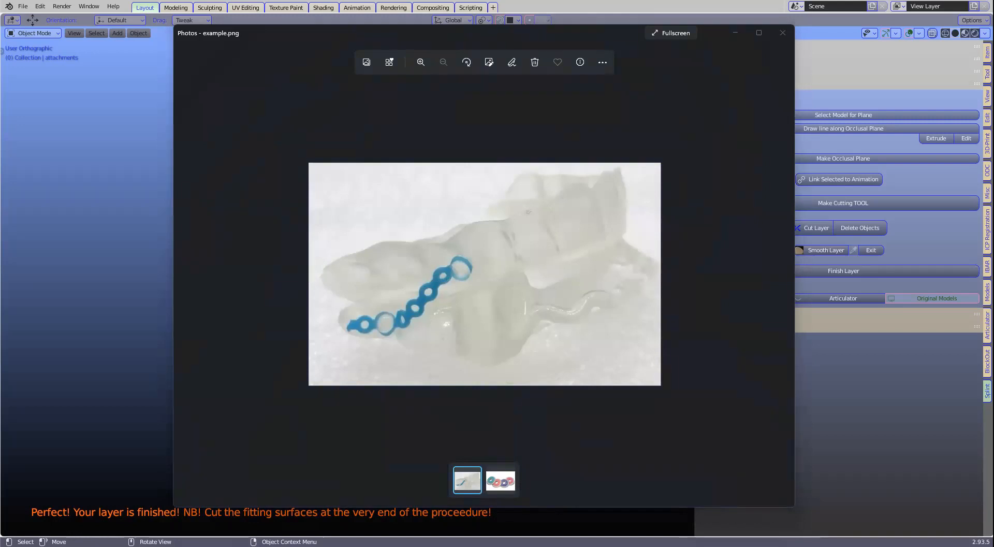
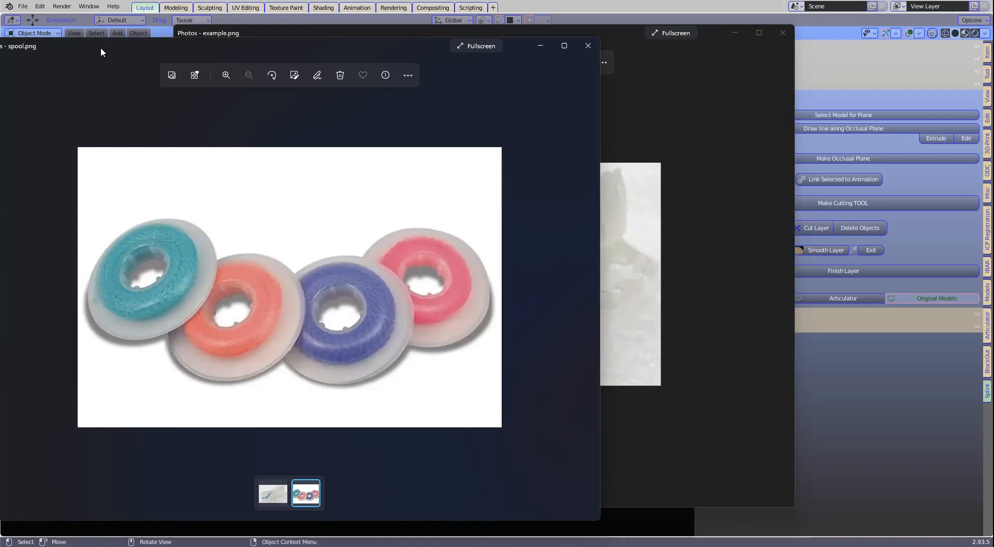
{"action": "left_click_drag", "start_coordinate": [101, 48], "coordinate": [0, 48]}
{"action": "left_click", "coordinate": [623, 30]}
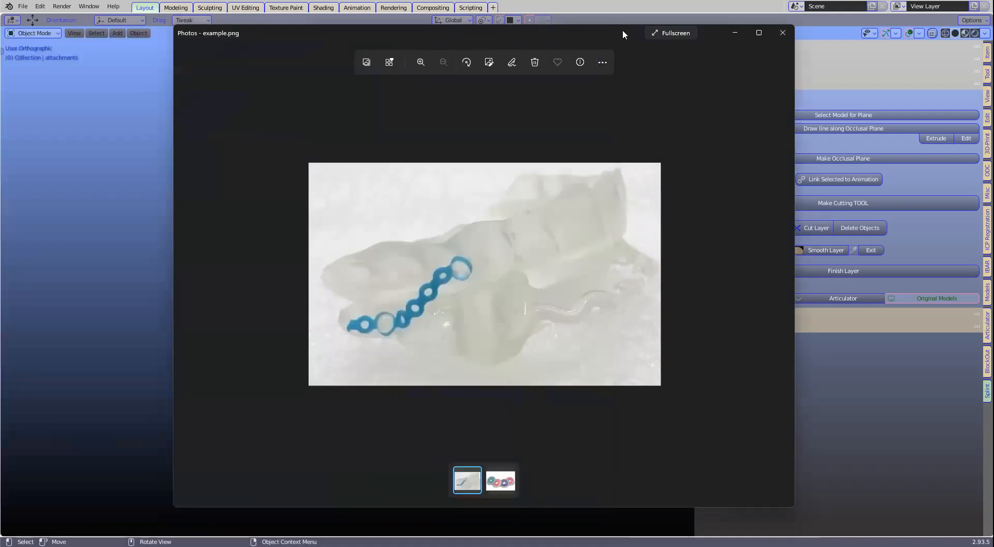
{"action": "left_click", "coordinate": [782, 33]}
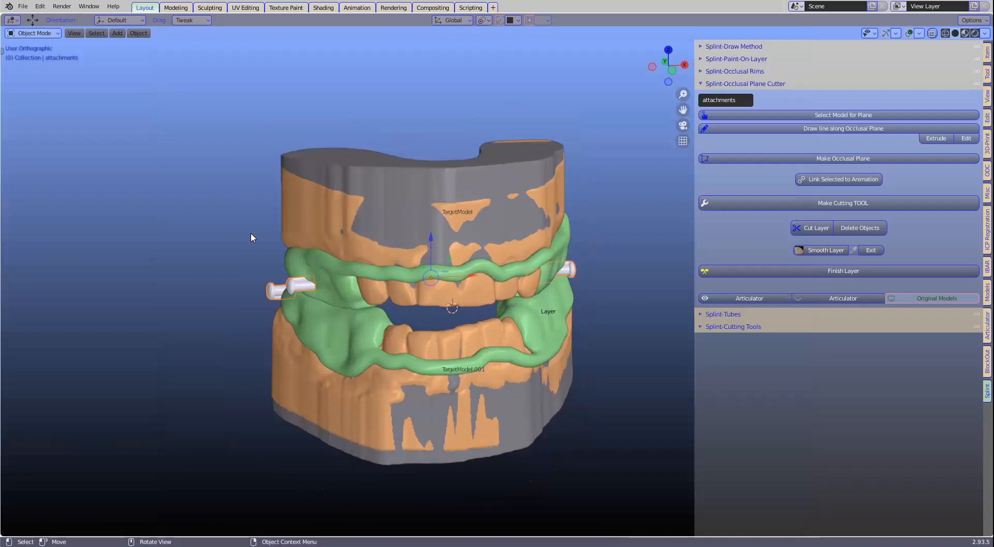
Step: Save the current scene and open the recent file that holds the uncut unified splint layer
{"action": "left_click", "coordinate": [23, 7]}
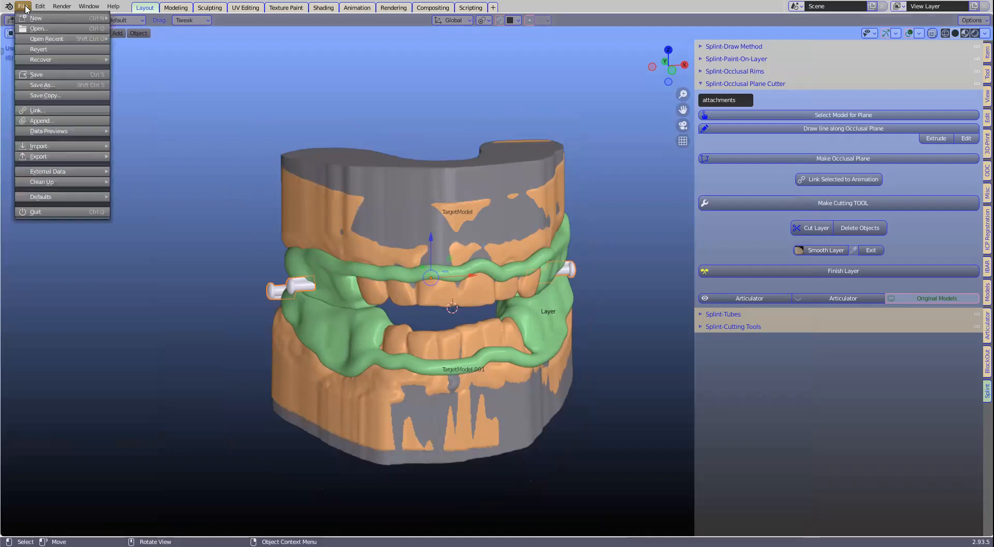
{"action": "left_click", "coordinate": [38, 76]}
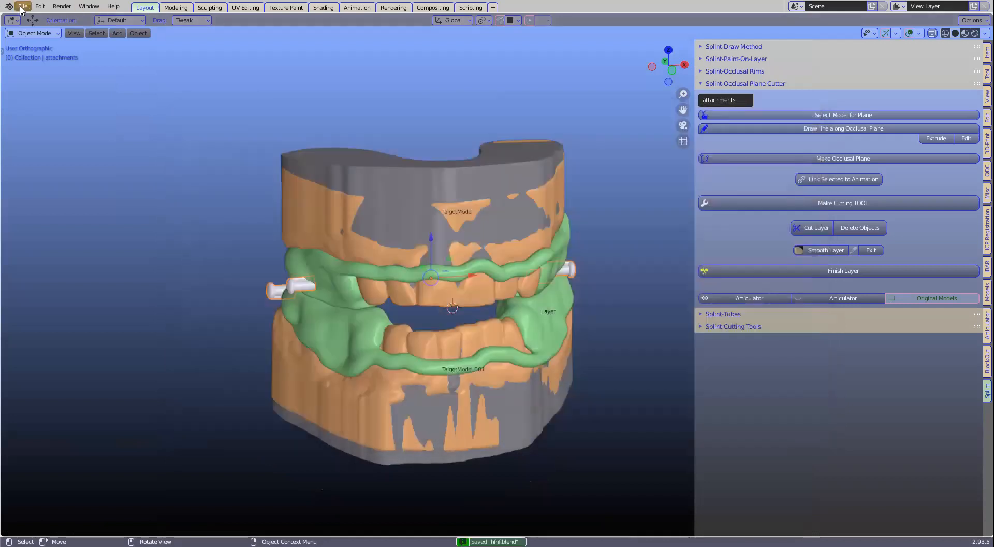
{"action": "left_click", "coordinate": [23, 7]}
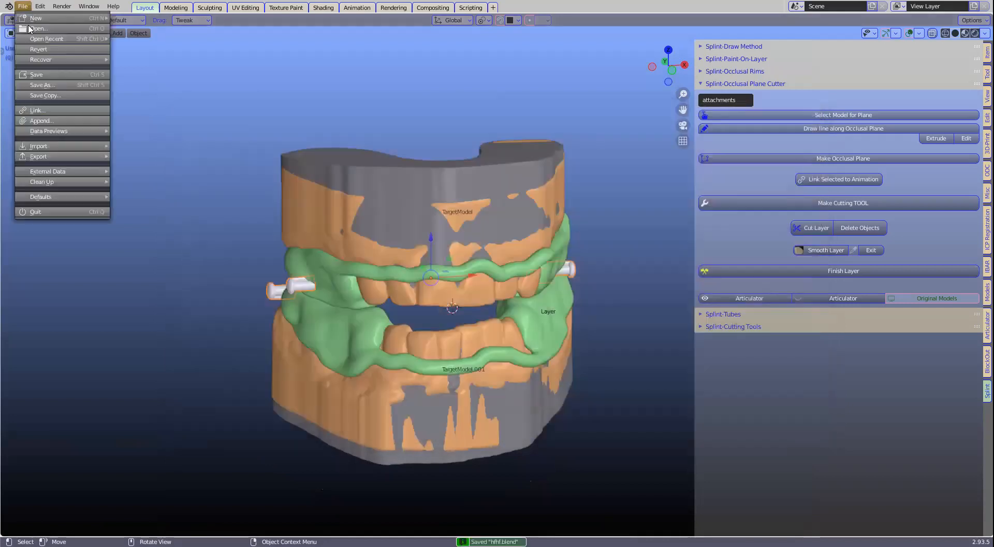
{"action": "mouse_move", "coordinate": [63, 42]}
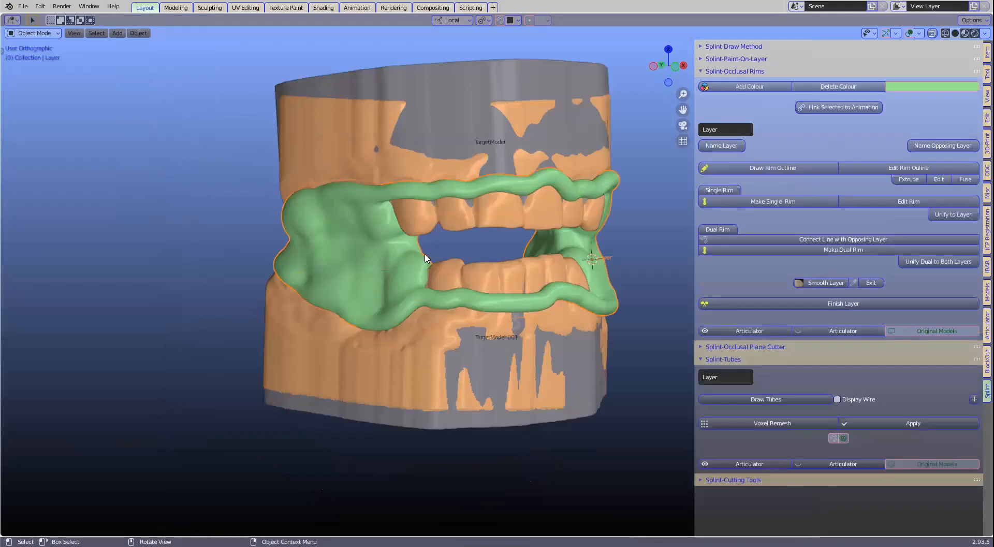
Step: Set the lower jaw model as the model for the occlusal plane in the Occlusal Plane Cutter
{"action": "middle_click_drag", "start_coordinate": [348, 328], "coordinate": [269, 355], "text": "shift"}
{"action": "left_click", "coordinate": [269, 355]}
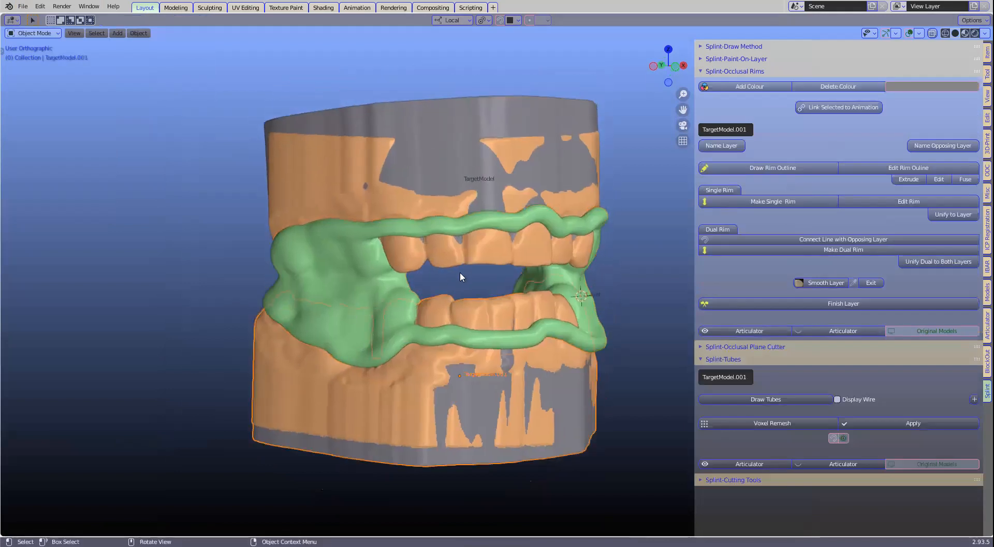
{"action": "left_click", "coordinate": [714, 347]}
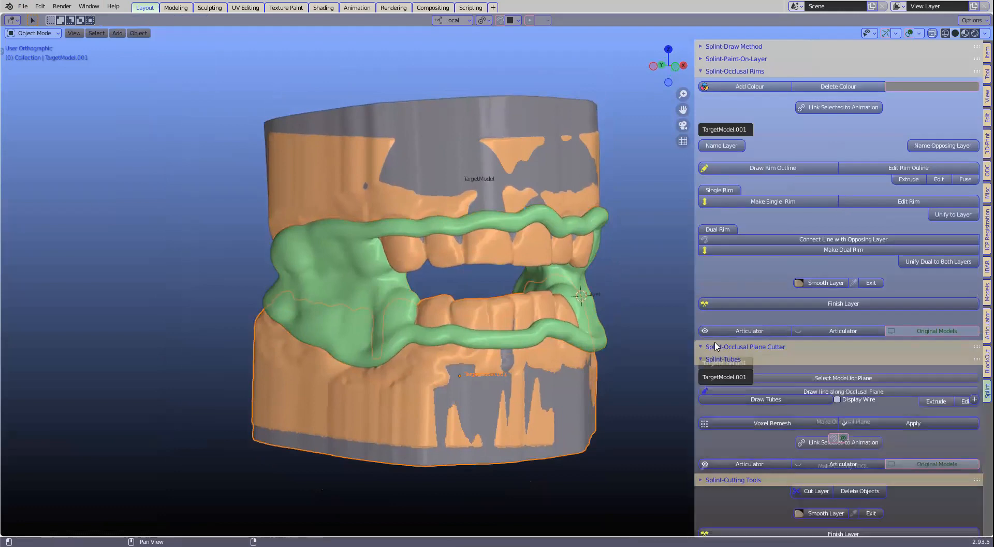
{"action": "scroll", "coordinate": [819, 267], "scroll_direction": "down", "scroll_amount": 4}
{"action": "scroll", "coordinate": [819, 267], "scroll_direction": "down", "scroll_amount": 3}
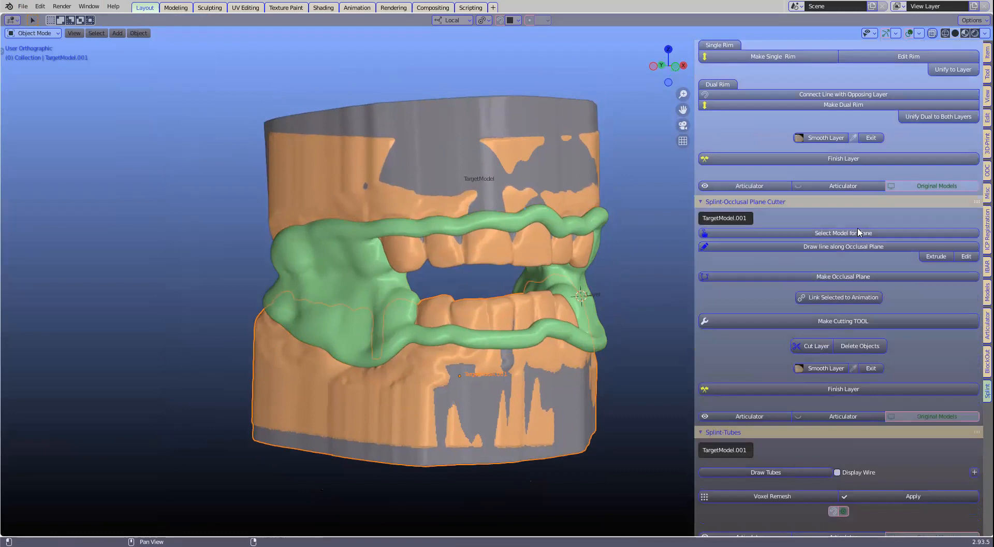
{"action": "left_click", "coordinate": [873, 234]}
Step: Draw the occlusal line by extruding vertices over the lower buccal cusp tips, from the last molar around the arch to the opposite last molar
{"action": "middle_click_drag", "start_coordinate": [331, 301], "coordinate": [294, 398]}
{"action": "left_click", "coordinate": [337, 199]}
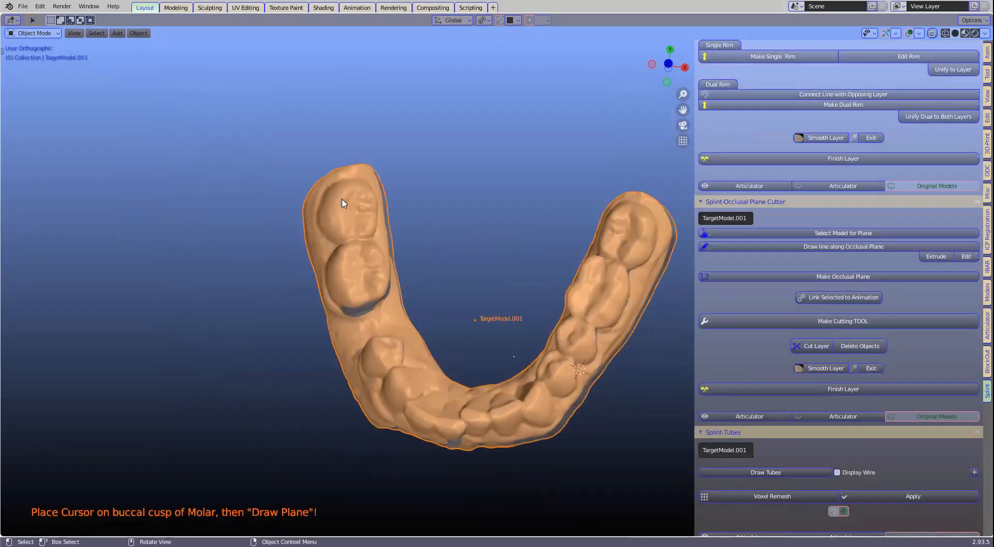
{"action": "left_click", "coordinate": [817, 246]}
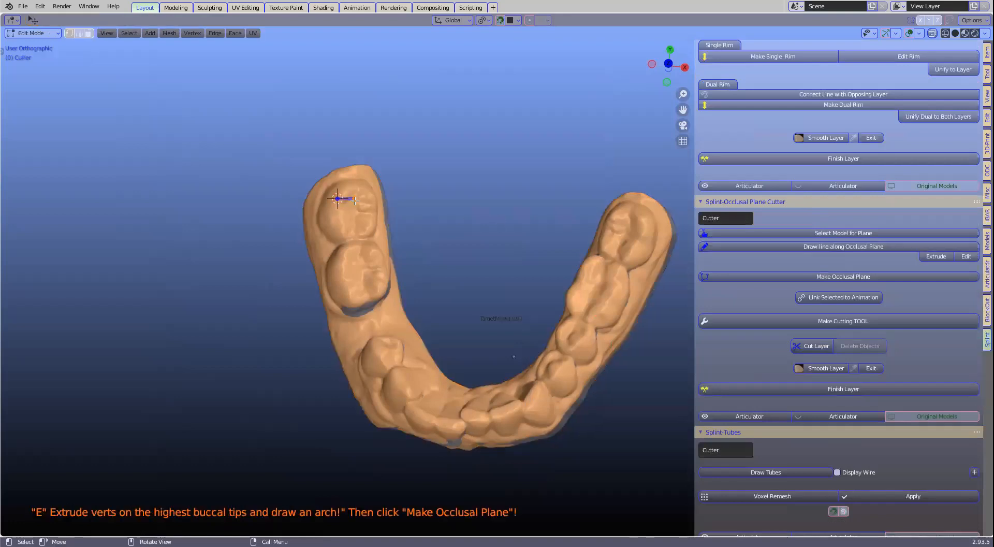
{"action": "key", "text": "e"}
{"action": "left_click", "coordinate": [342, 260]}
{"action": "key", "text": "e"}
{"action": "left_click", "coordinate": [348, 294]}
{"action": "key", "text": "e"}
{"action": "left_click", "coordinate": [381, 351]}
{"action": "key", "text": "e"}
{"action": "left_click", "coordinate": [401, 384]}
{"action": "key", "text": "e"}
{"action": "left_click", "coordinate": [424, 415]}
{"action": "key", "text": "e"}
{"action": "left_click", "coordinate": [448, 424]}
{"action": "key", "text": "e"}
{"action": "left_click", "coordinate": [479, 415]}
{"action": "key", "text": "e"}
{"action": "left_click", "coordinate": [507, 409]}
{"action": "key", "text": "e"}
{"action": "left_click", "coordinate": [536, 391]}
{"action": "key", "text": "e"}
{"action": "left_click", "coordinate": [563, 357]}
{"action": "key", "text": "e"}
{"action": "left_click", "coordinate": [587, 329]}
{"action": "key", "text": "e"}
{"action": "left_click", "coordinate": [608, 299]}
{"action": "key", "text": "e"}
{"action": "left_click", "coordinate": [622, 264]}
{"action": "key", "text": "e"}
{"action": "left_click", "coordinate": [644, 223]}
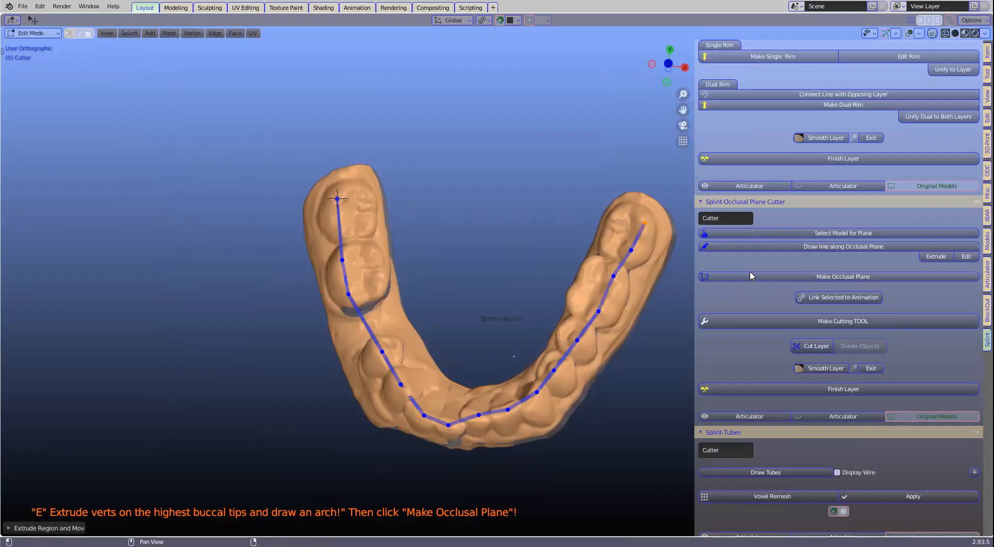
Step: Make the occlusal plane from the drawn arch line and turn it into the cutting tool
{"action": "left_click", "coordinate": [833, 277]}
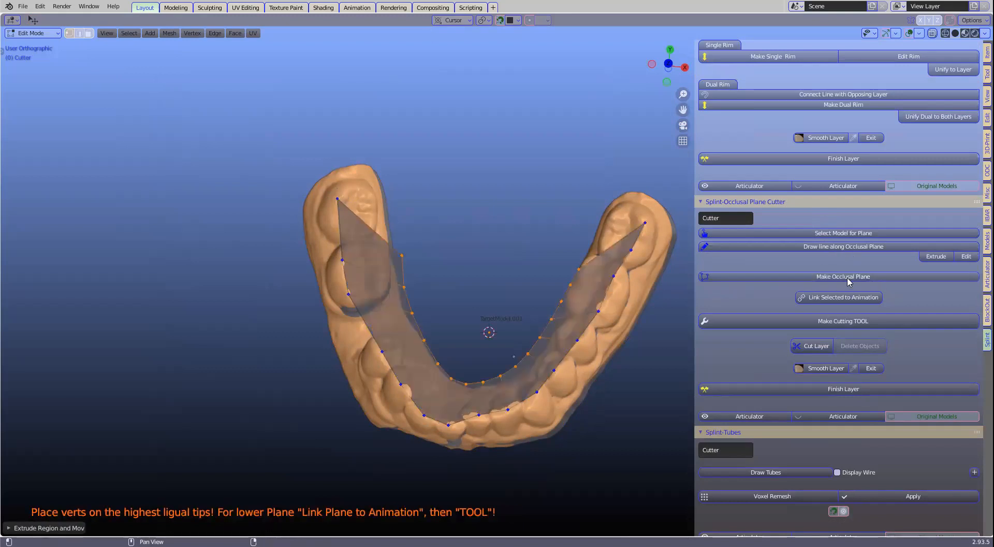
{"action": "left_click", "coordinate": [848, 321]}
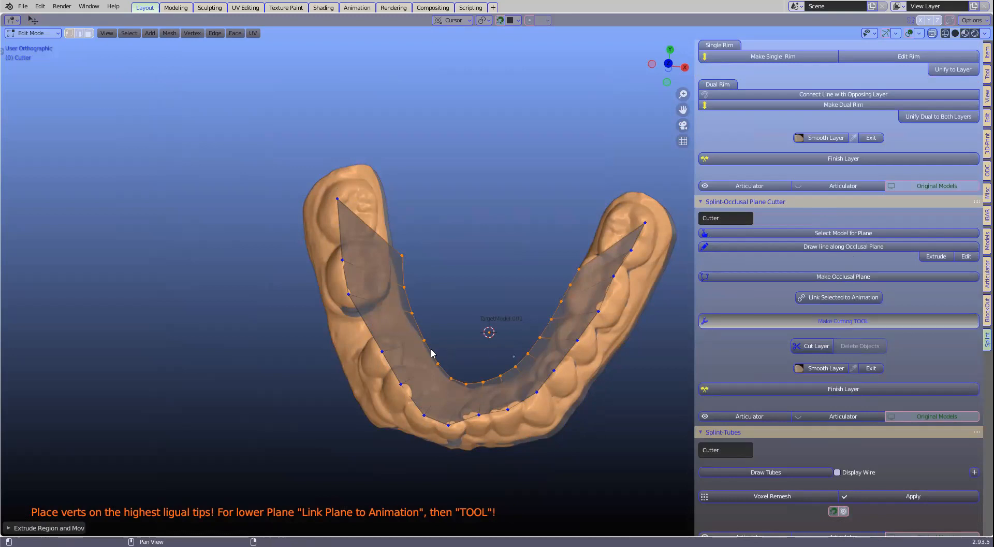
{"action": "middle_click_drag", "start_coordinate": [426, 355], "coordinate": [491, 298]}
{"action": "scroll", "coordinate": [491, 297], "scroll_direction": "up", "scroll_amount": 2}
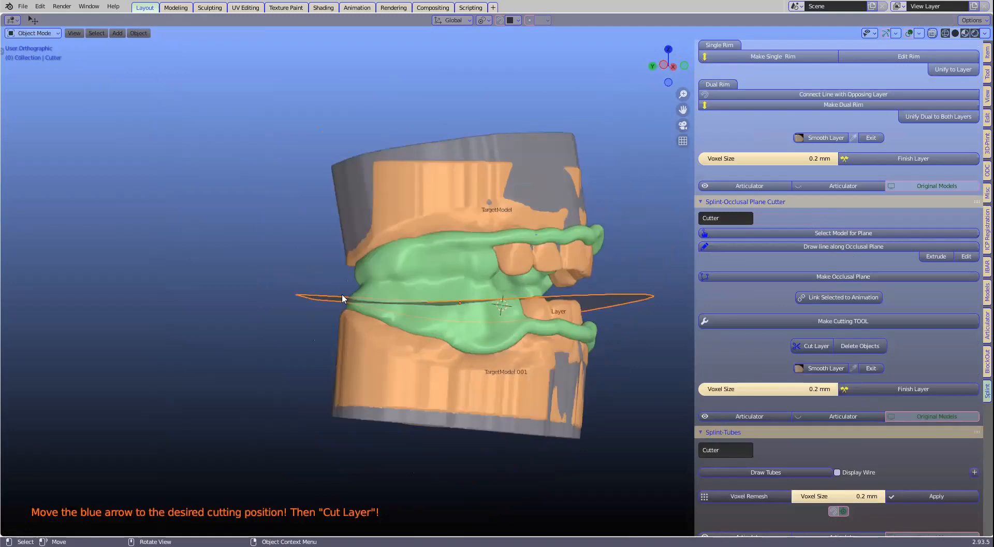
{"action": "middle_click_drag", "start_coordinate": [631, 279], "coordinate": [612, 294]}
Step: Flatten the cutter by scaling all its vertices to 0 along the global Z axis
{"action": "key", "text": "Tab"}
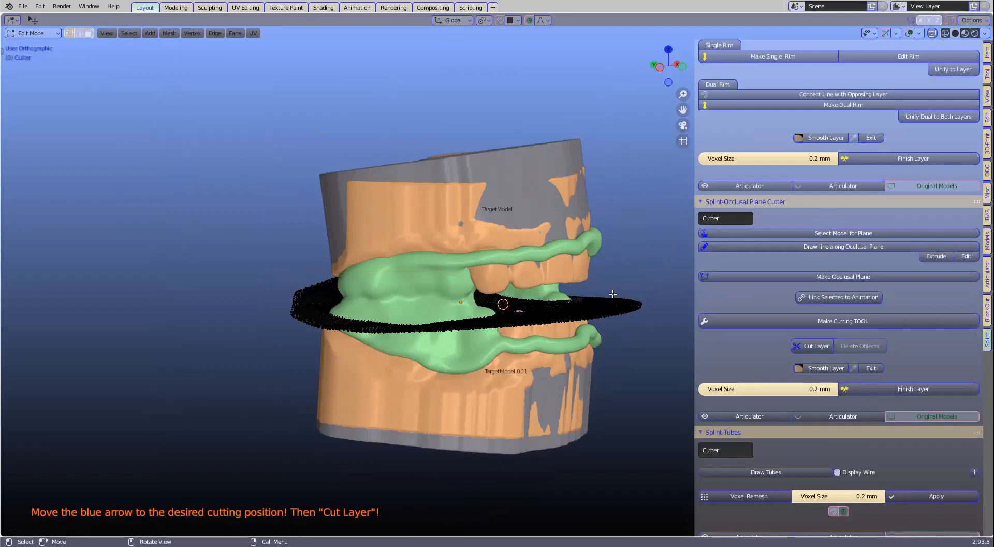
{"action": "middle_click_drag", "start_coordinate": [528, 283], "coordinate": [507, 271], "text": "shift"}
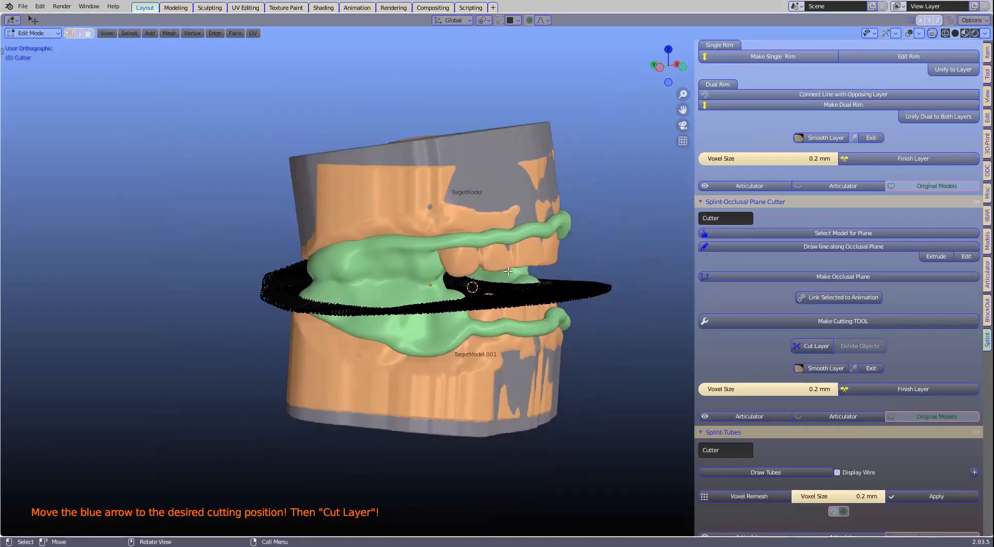
{"action": "key", "text": "a"}
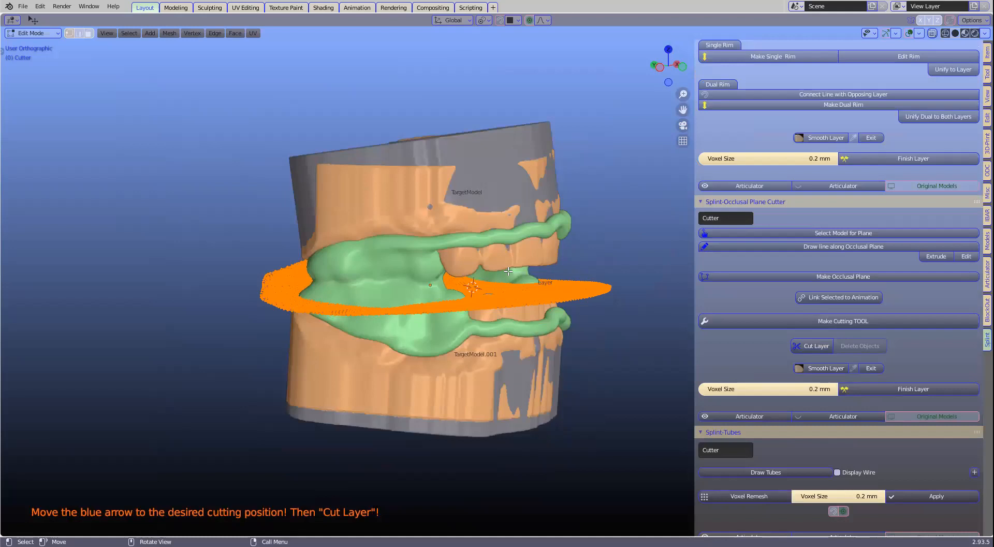
{"action": "key", "text": "s"}
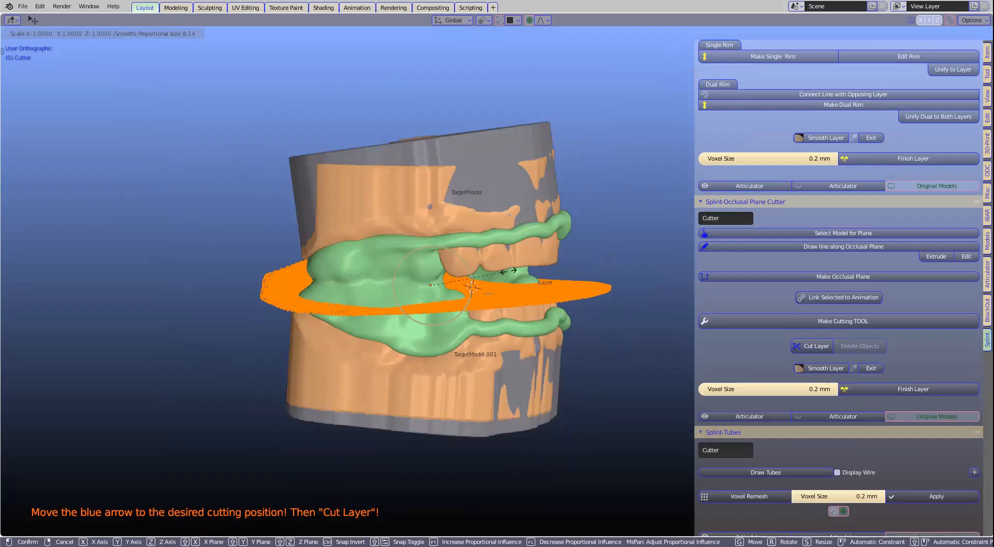
{"action": "key", "text": "z"}
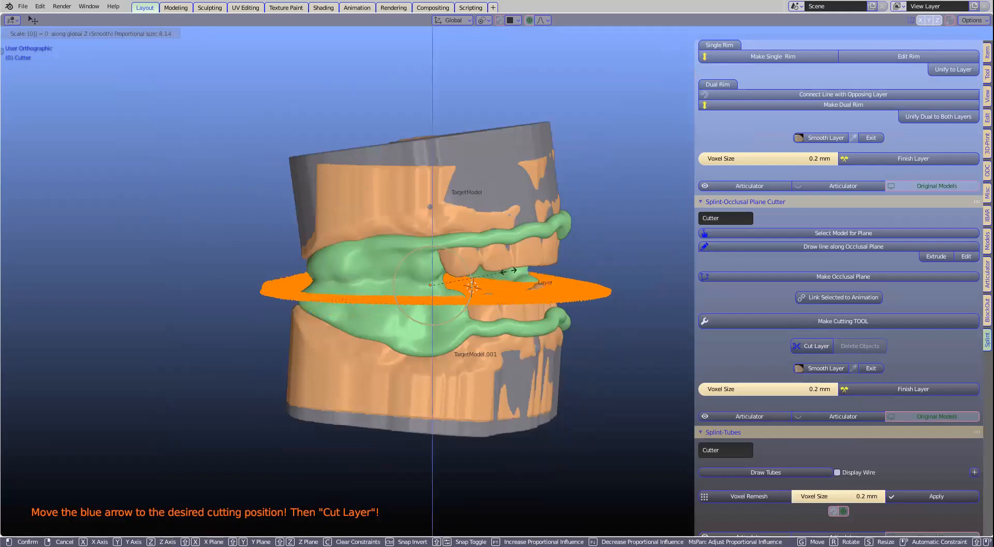
{"action": "left_click", "coordinate": [507, 271]}
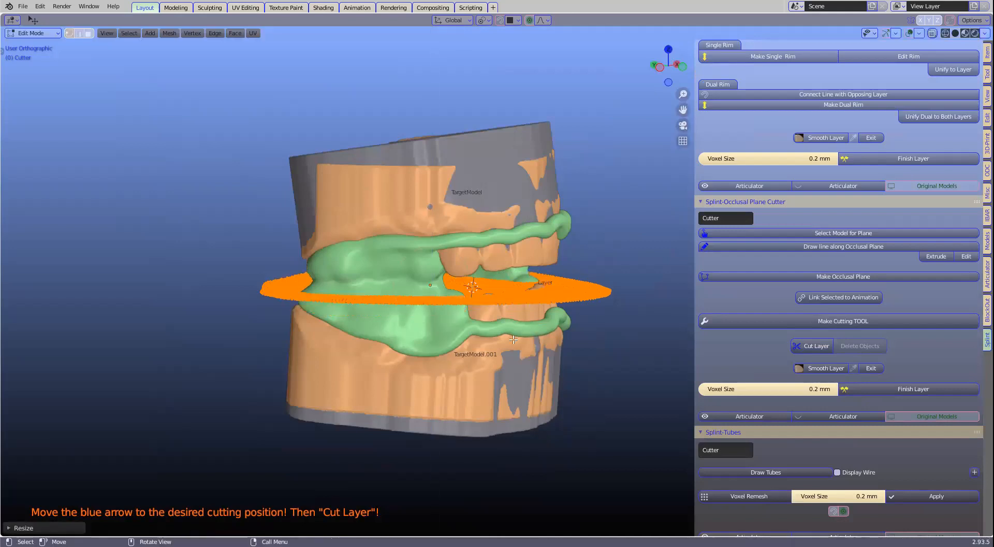
{"action": "key", "text": "Tab"}
Step: Raise the flattened cutter along the Z axis towards the upper teeth with the Move tool
{"action": "scroll", "coordinate": [405, 313], "scroll_direction": "up", "scroll_amount": 4}
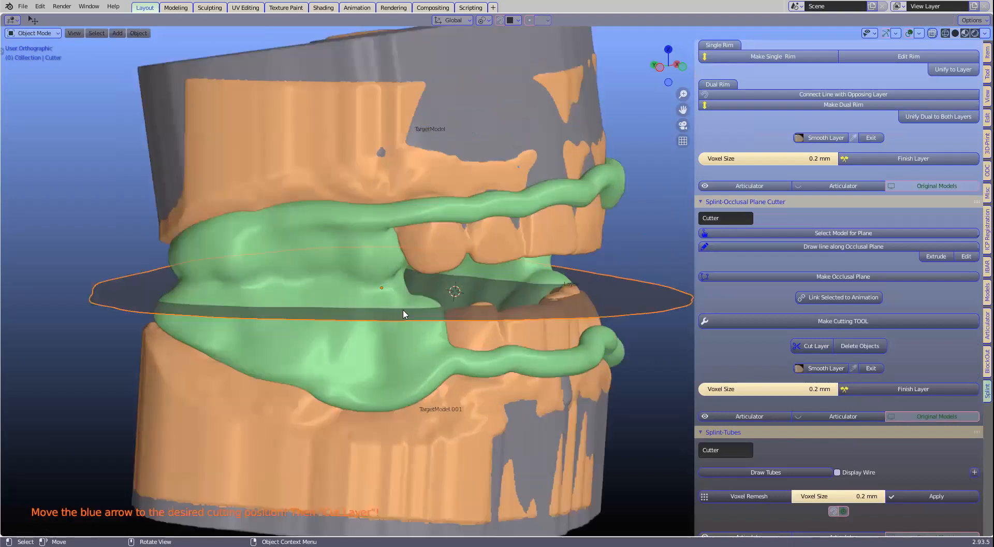
{"action": "key", "text": "t"}
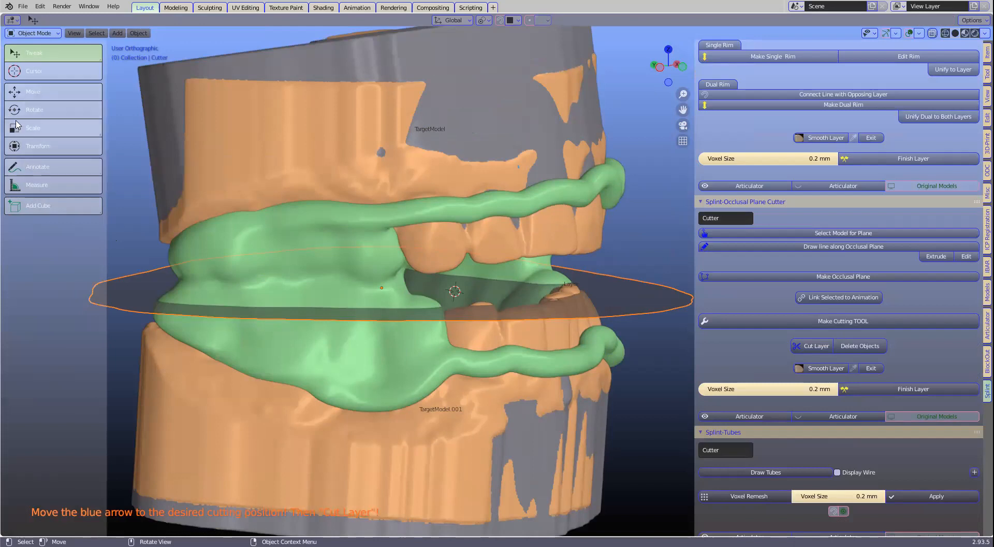
{"action": "left_click", "coordinate": [14, 92]}
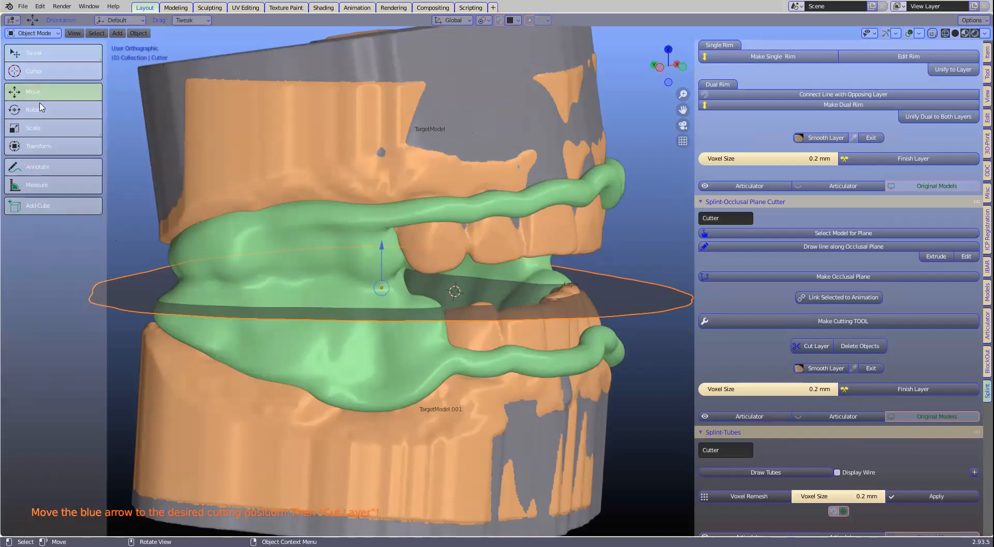
{"action": "mouse_move", "coordinate": [381, 265]}
{"action": "left_mouse_down"}
{"action": "mouse_move", "coordinate": [381, 240]}
{"action": "mouse_move", "coordinate": [375, 274]}
{"action": "left_mouse_up"}
{"action": "scroll", "coordinate": [370, 324], "scroll_direction": "down", "scroll_amount": 1}
{"action": "scroll", "coordinate": [370, 323], "scroll_direction": "down", "scroll_amount": 3}
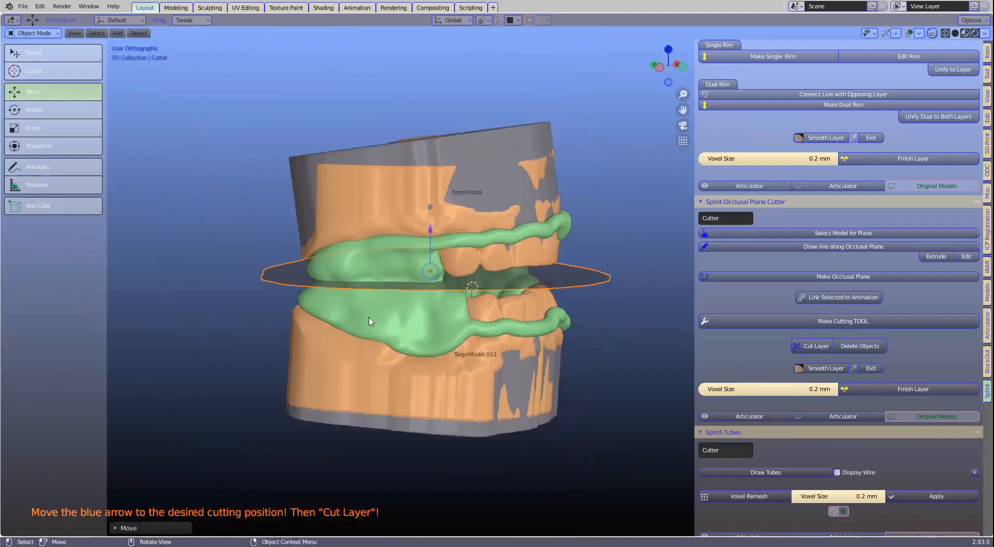
Step: With the splint layer temporarily hidden, lower the flat cutter along the Z axis to sit between the upper and lower teeth
{"action": "left_click", "coordinate": [371, 322]}
{"action": "key", "text": "h"}
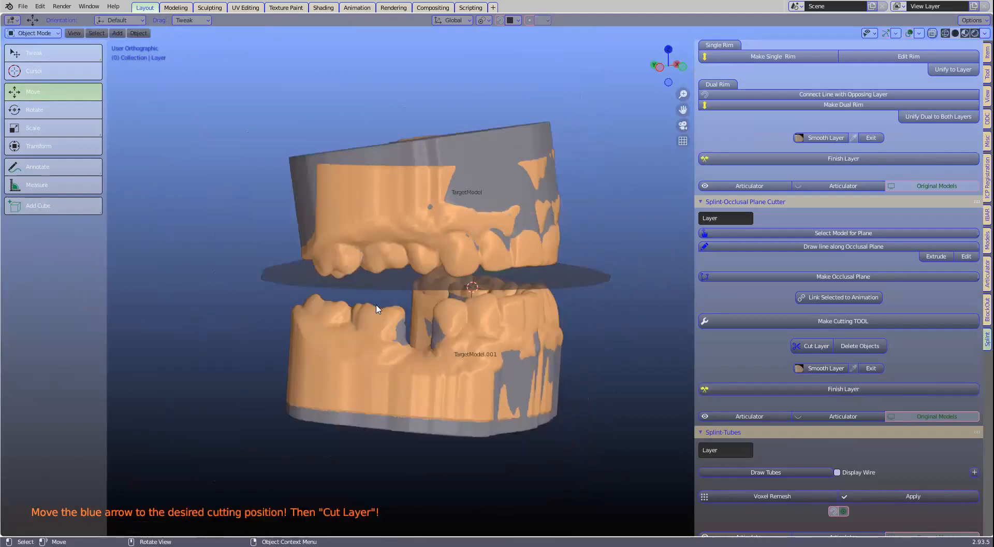
{"action": "left_click", "coordinate": [409, 277]}
{"action": "middle_click_drag", "start_coordinate": [411, 275], "coordinate": [415, 282]}
{"action": "left_click_drag", "start_coordinate": [427, 232], "coordinate": [428, 243]}
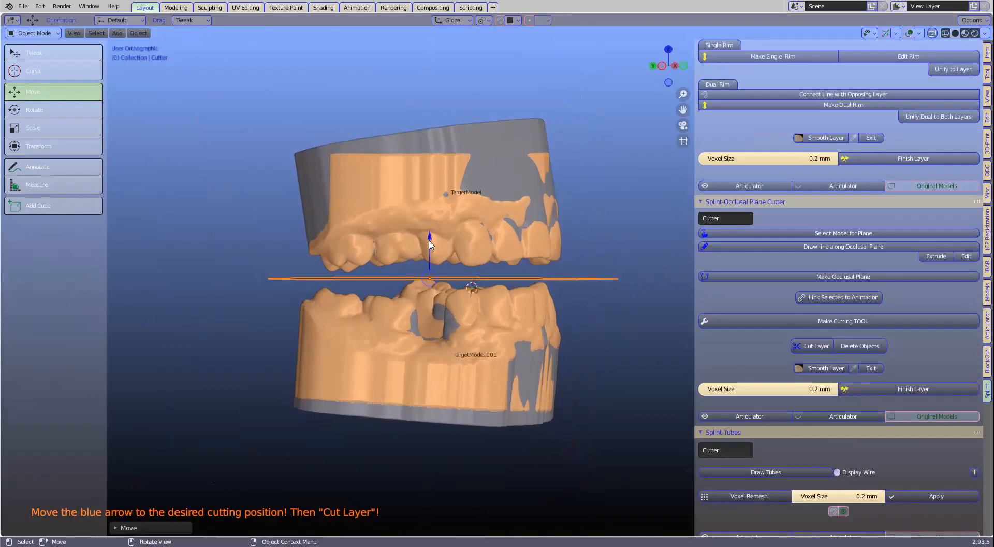
{"action": "key", "text": "alt+h"}
{"action": "middle_click_drag", "start_coordinate": [519, 302], "coordinate": [735, 331]}
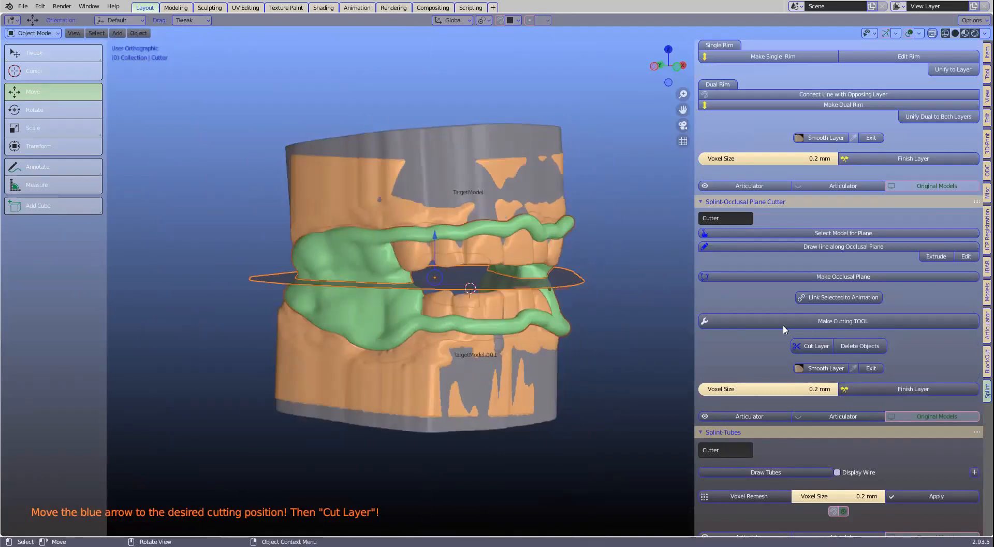
Step: Cut the splint layer with the flat cutter and delete the leftover cutter object
{"action": "left_click", "coordinate": [816, 346]}
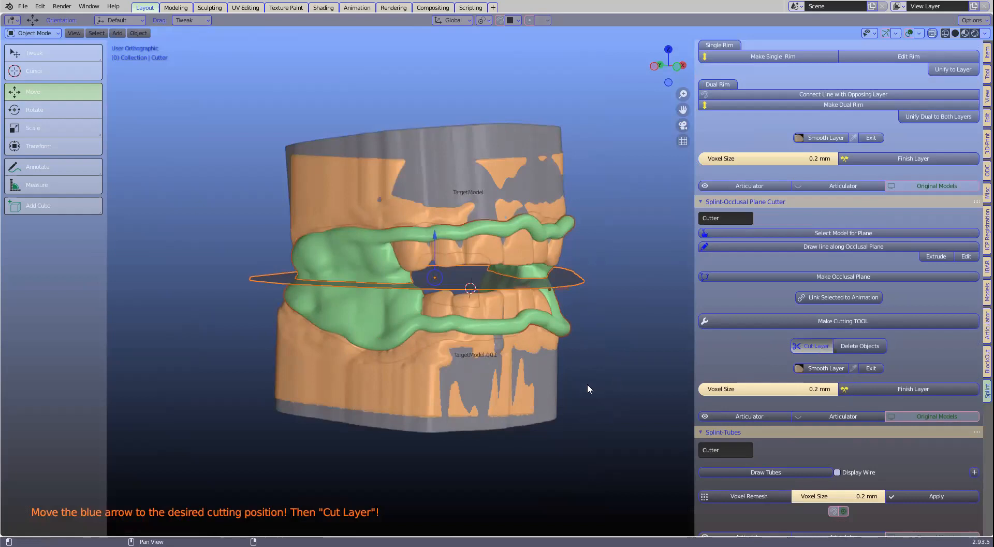
{"action": "left_click", "coordinate": [274, 280]}
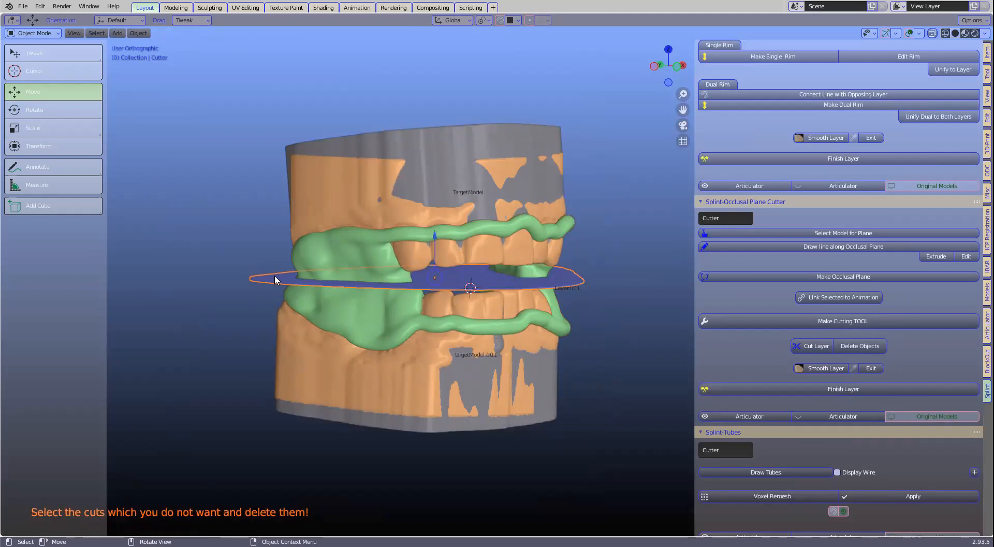
{"action": "key", "text": "x"}
{"action": "left_click", "coordinate": [251, 277]}
{"action": "mouse_move", "coordinate": [349, 317]}
{"action": "middle_mouse_down"}
{"action": "mouse_move", "coordinate": [319, 297]}
{"action": "mouse_move", "coordinate": [278, 310]}
{"action": "mouse_move", "coordinate": [351, 319]}
{"action": "middle_mouse_up"}
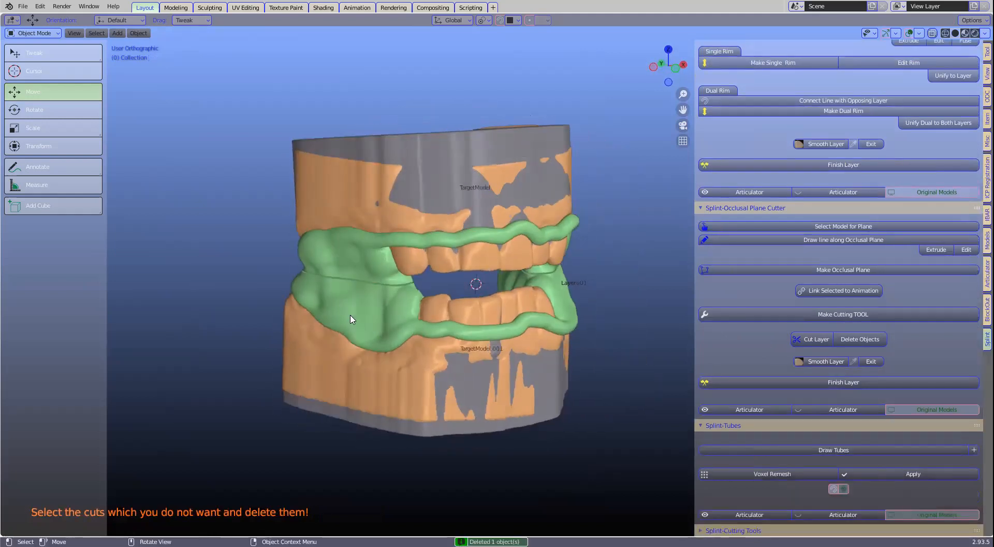
Step: Isolate the upper splint piece and examine its flat cut surface from several angles
{"action": "left_click", "coordinate": [364, 267]}
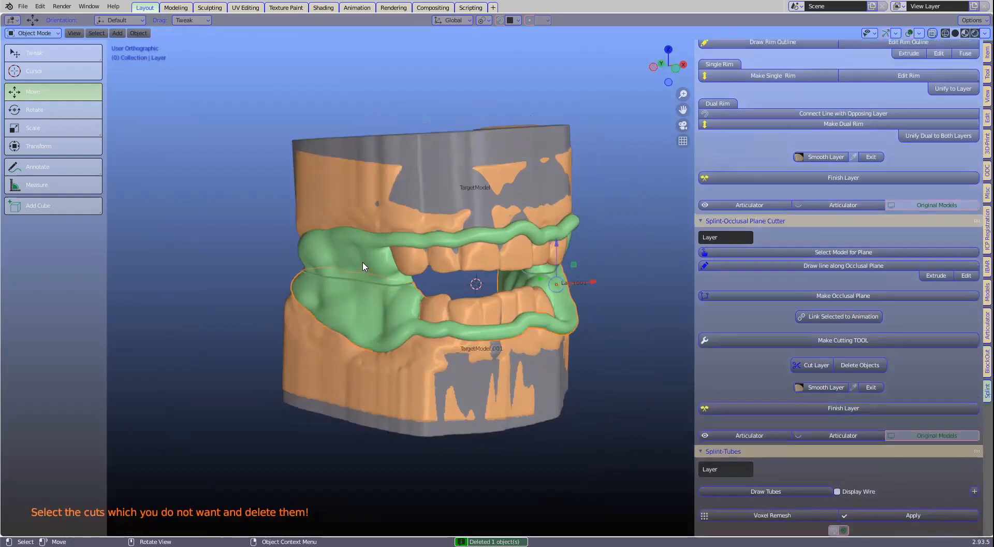
{"action": "key", "text": "shift+h"}
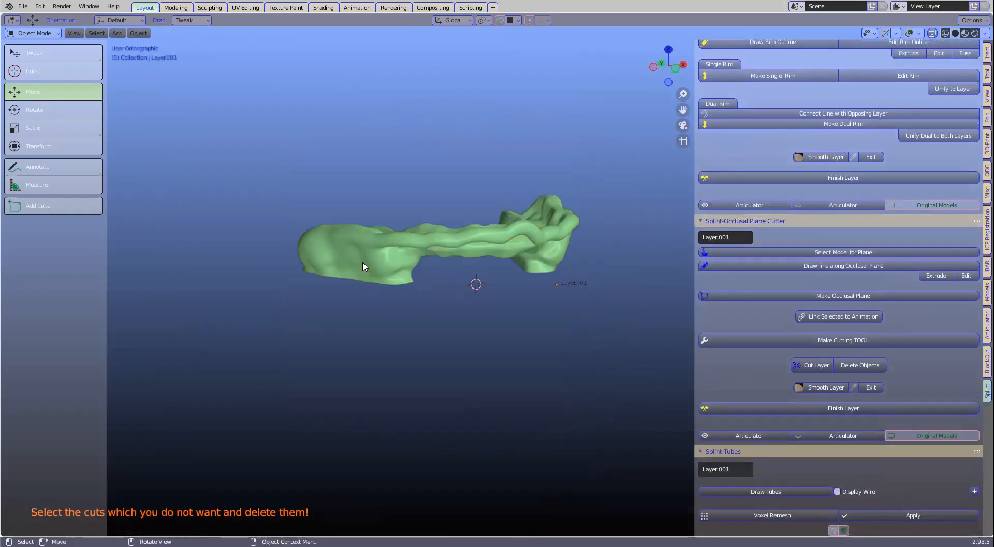
{"action": "middle_click_drag", "start_coordinate": [434, 317], "coordinate": [468, 293]}
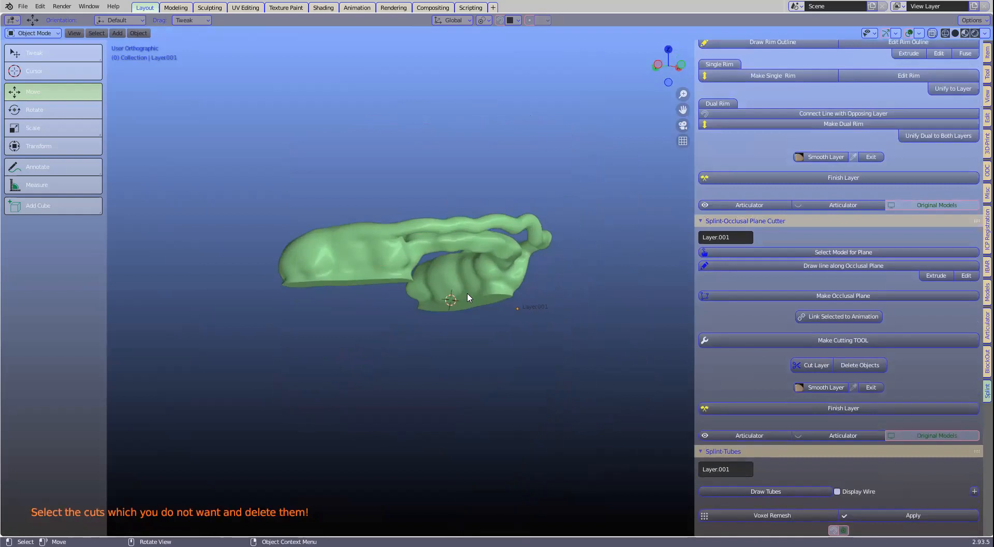
{"action": "middle_click_drag", "start_coordinate": [523, 280], "coordinate": [494, 291]}
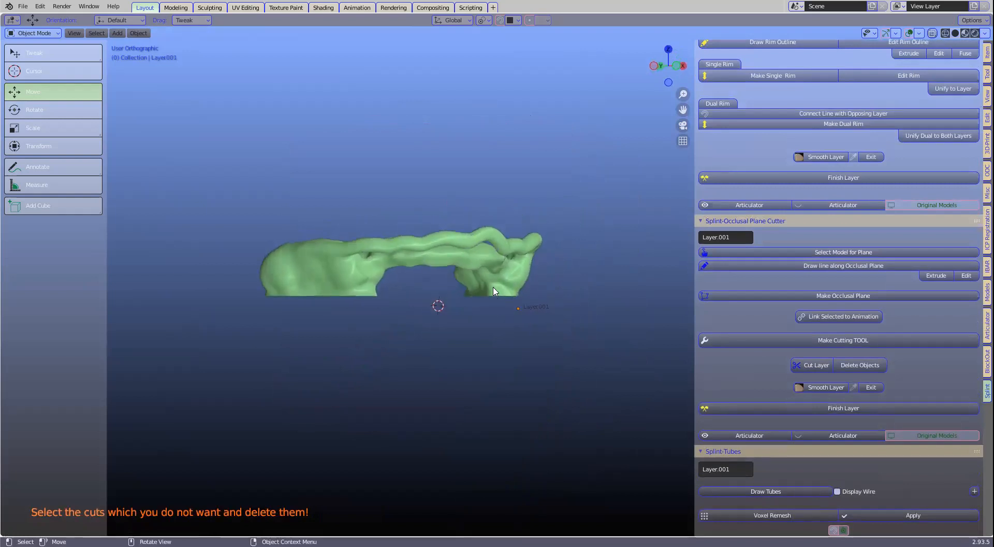
Step: Reopen the recent file containing the uncut unified splint layer, without saving the current changes
{"action": "left_click", "coordinate": [23, 6]}
{"action": "mouse_move", "coordinate": [47, 40]}
{"action": "left_click", "coordinate": [139, 59]}
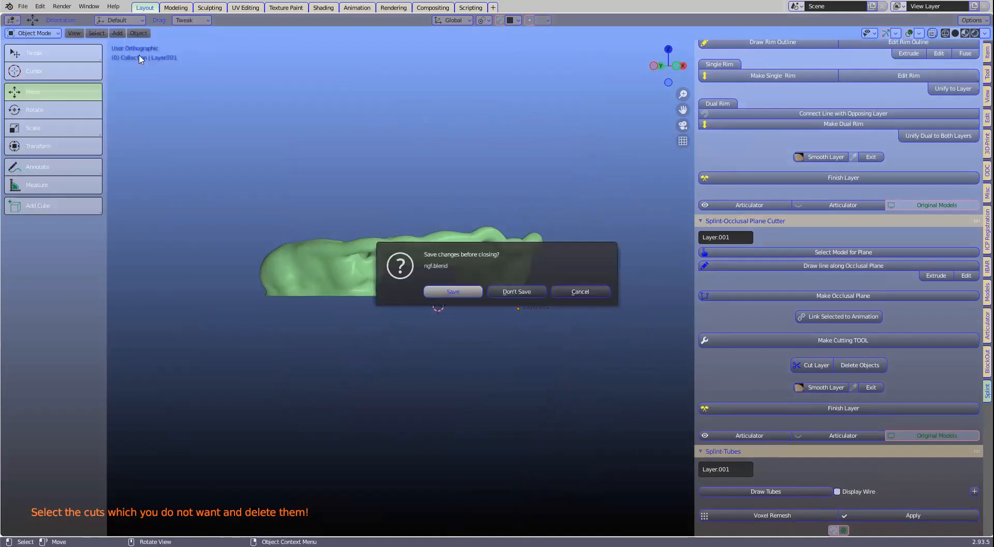
{"action": "left_click", "coordinate": [522, 292]}
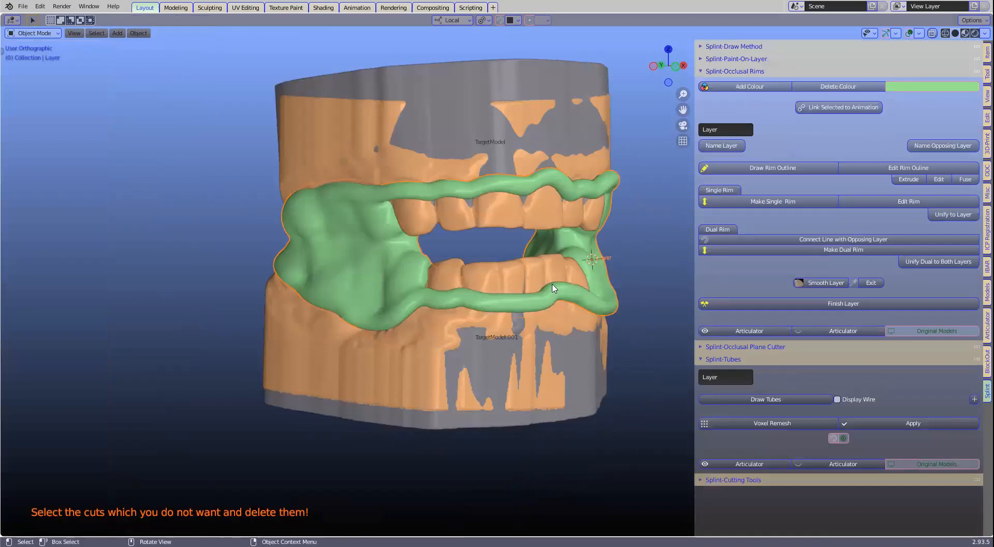
Step: Import the Monson & Spee mounting table and lower its curved plane along the Z axis to between the arches
{"action": "middle_click_drag", "start_coordinate": [550, 284], "coordinate": [491, 312], "text": "shift"}
{"action": "left_click", "coordinate": [619, 286]}
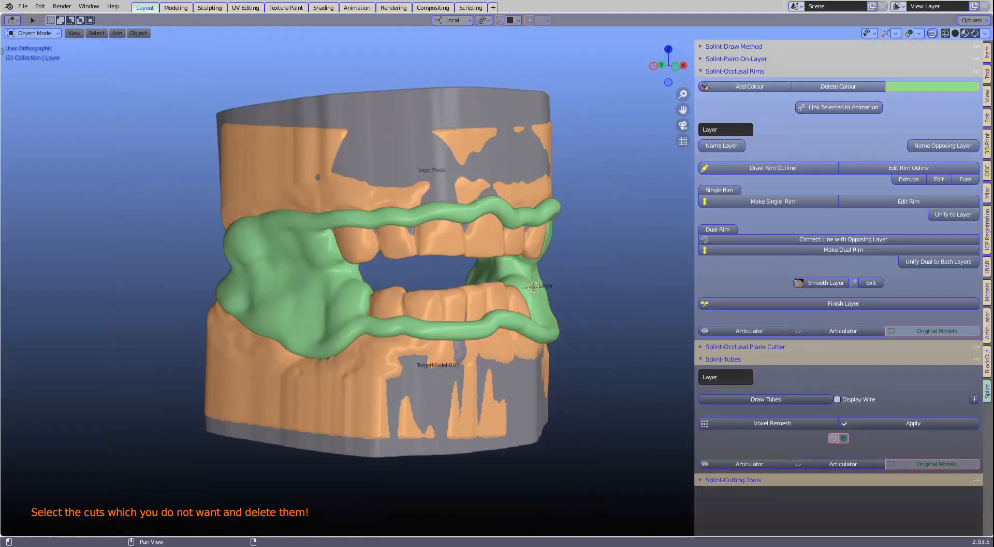
{"action": "left_click", "coordinate": [987, 324]}
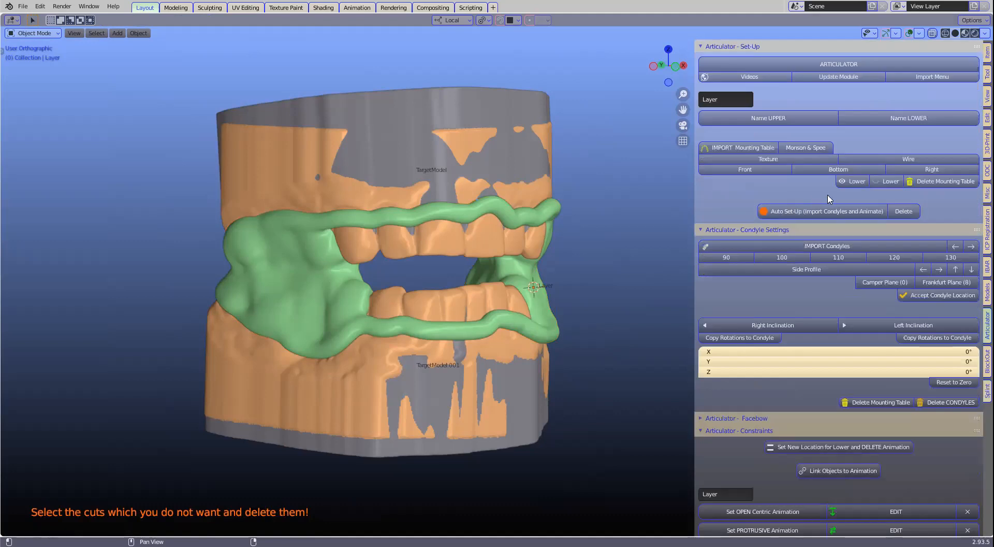
{"action": "left_click", "coordinate": [804, 148]}
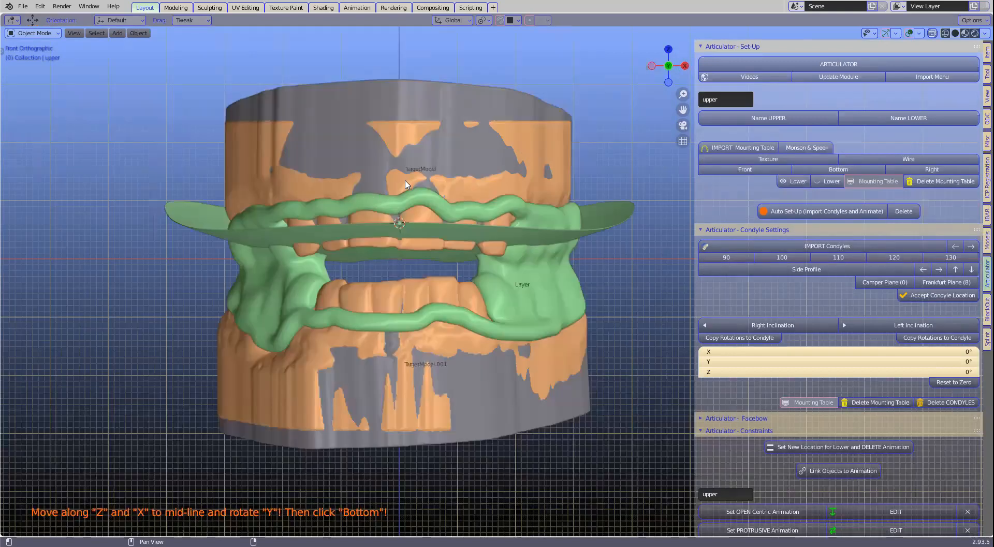
{"action": "left_click_drag", "start_coordinate": [344, 234], "coordinate": [344, 258]}
{"action": "middle_click_drag", "start_coordinate": [264, 263], "coordinate": [348, 259]}
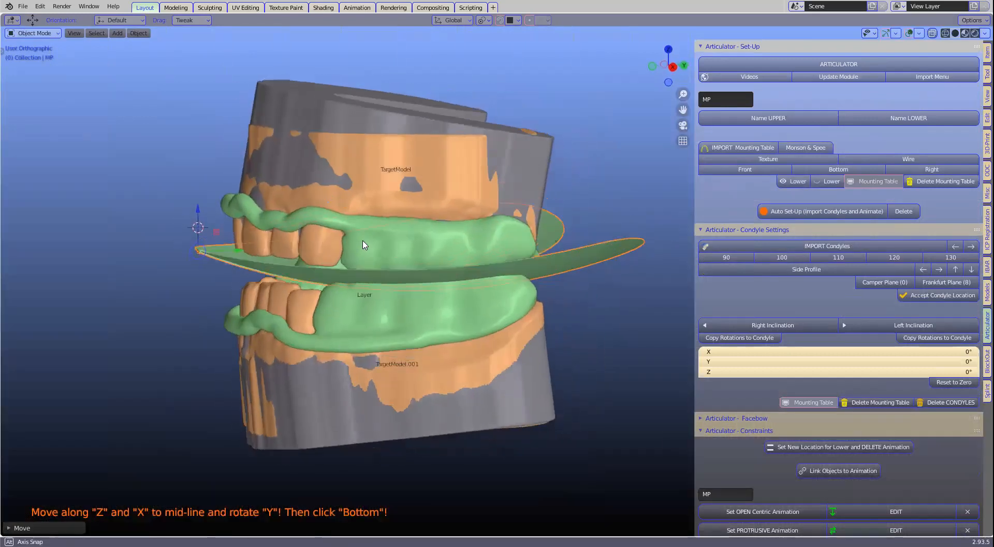
Step: Hide the splint layer and lower the curved plane further along the Z axis, clear of the upper teeth
{"action": "left_click", "coordinate": [364, 245]}
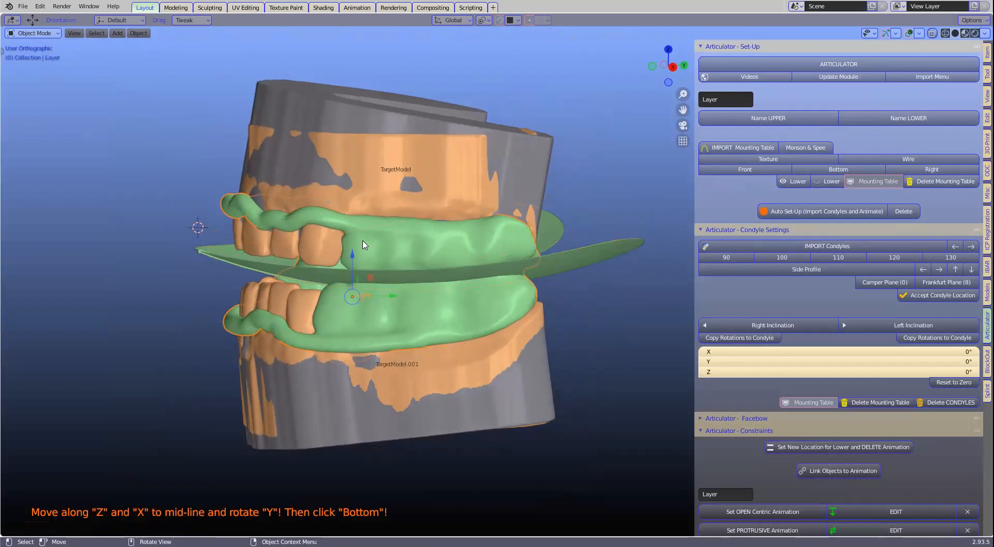
{"action": "key", "text": "h"}
{"action": "left_click", "coordinate": [386, 275]}
{"action": "middle_click_drag", "start_coordinate": [386, 276], "coordinate": [452, 275]}
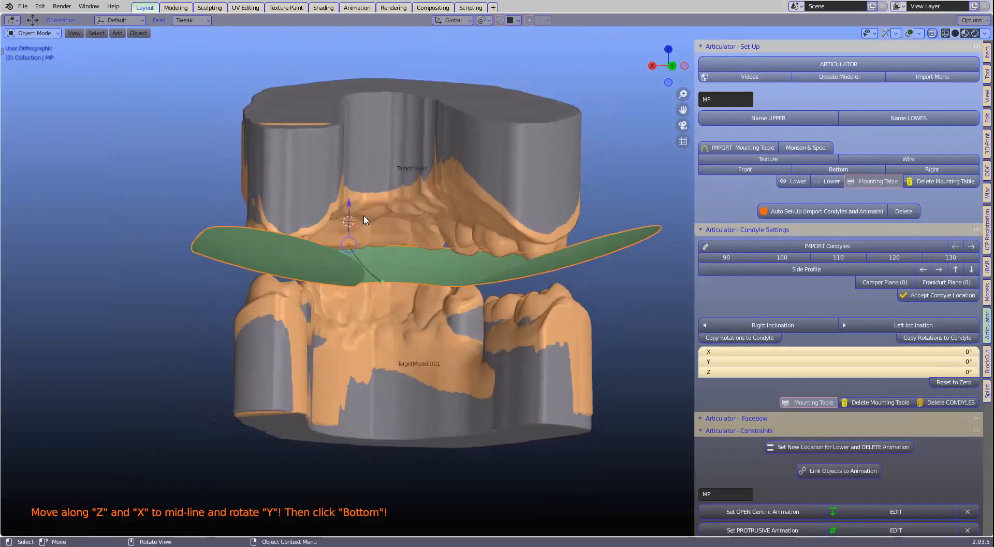
{"action": "left_click_drag", "start_coordinate": [348, 211], "coordinate": [349, 225]}
Step: Fine-tune the curved plane's height between the teeth along the Z axis, and unhide the splint layer
{"action": "middle_click_drag", "start_coordinate": [349, 225], "coordinate": [229, 245]}
{"action": "key", "text": "g"}
{"action": "key", "text": "z"}
{"action": "left_click", "coordinate": [327, 253]}
{"action": "left_click_drag", "start_coordinate": [233, 245], "coordinate": [233, 246]}
{"action": "middle_click_drag", "start_coordinate": [317, 270], "coordinate": [584, 225]}
{"action": "left_click_drag", "start_coordinate": [585, 221], "coordinate": [585, 224]}
{"action": "key", "text": "alt+h"}
Step: Subtract the curved plane from the splint layer with the Bool Tool's Auto Boolean Difference
{"action": "left_click", "coordinate": [204, 262]}
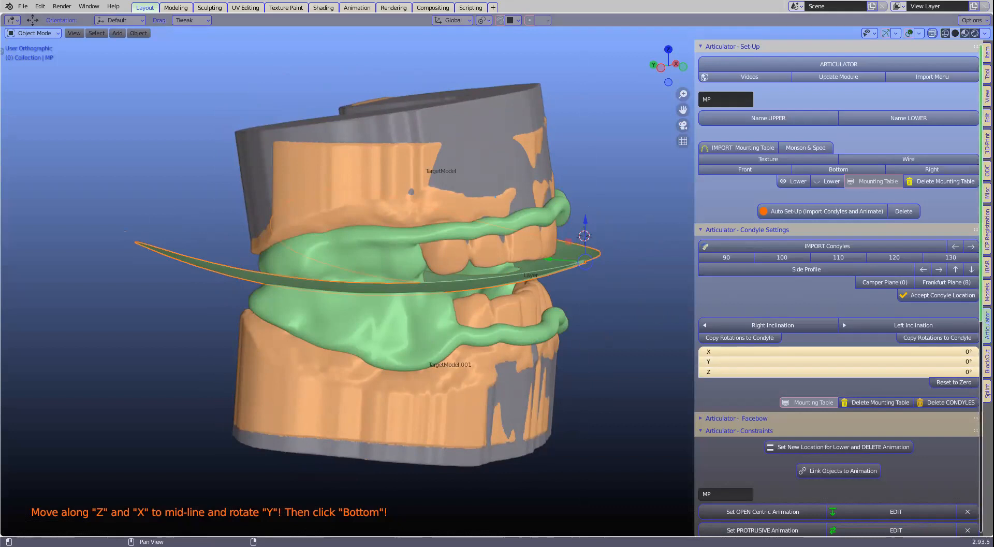
{"action": "left_click", "coordinate": [987, 118]}
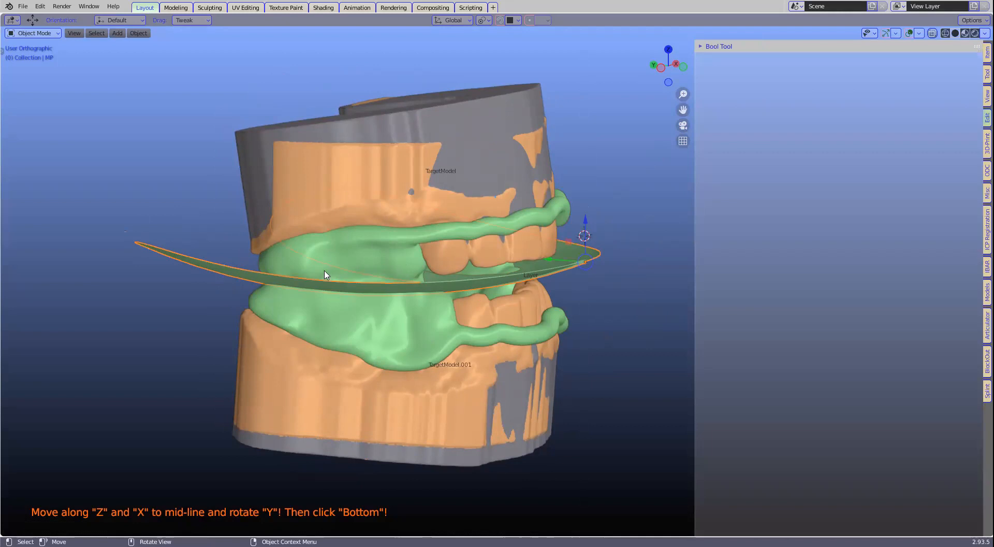
{"action": "left_click", "coordinate": [303, 255]}
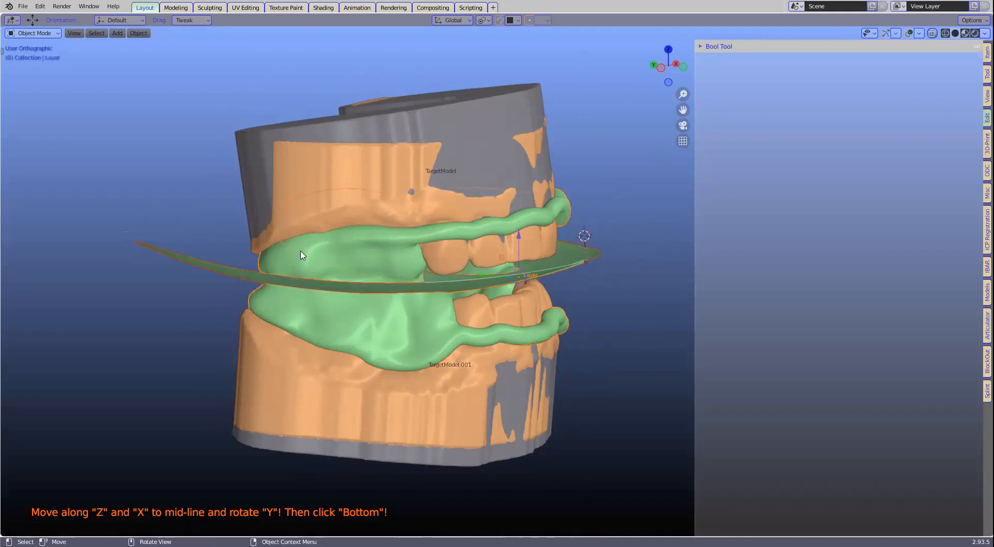
{"action": "left_click", "coordinate": [705, 47]}
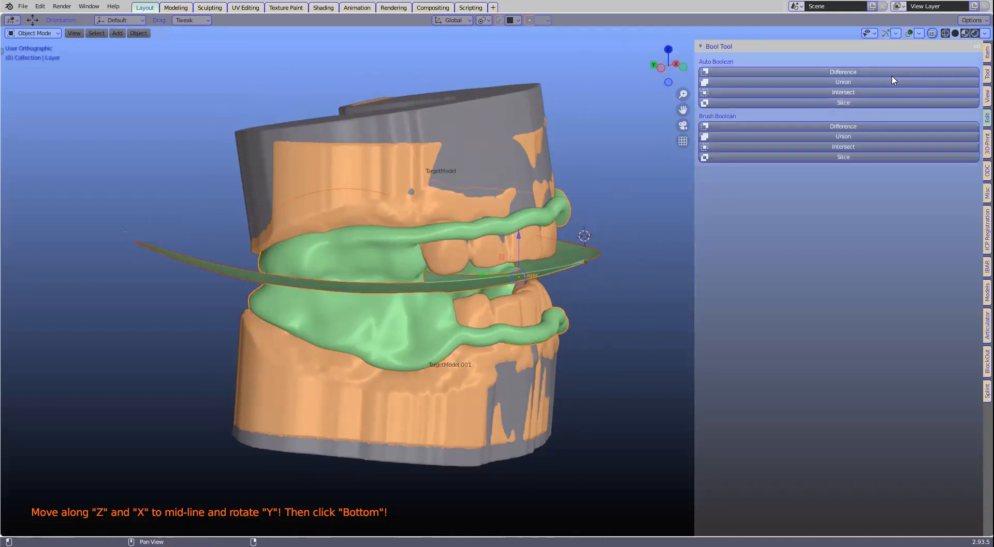
{"action": "left_click", "coordinate": [851, 74]}
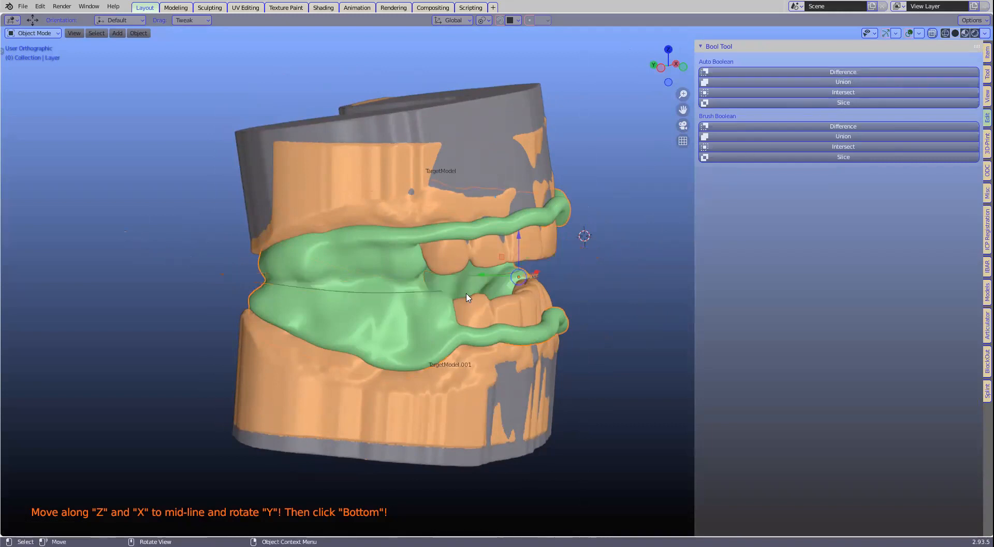
{"action": "scroll", "coordinate": [342, 276], "scroll_direction": "up", "scroll_amount": 1}
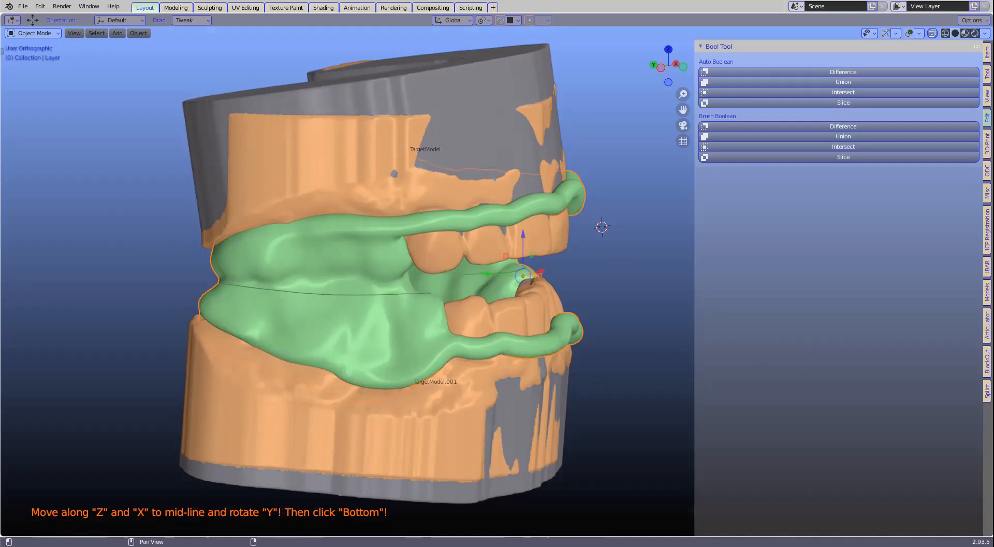
Step: Separate the curved-cut splint layer into individual objects
{"action": "left_click", "coordinate": [987, 391]}
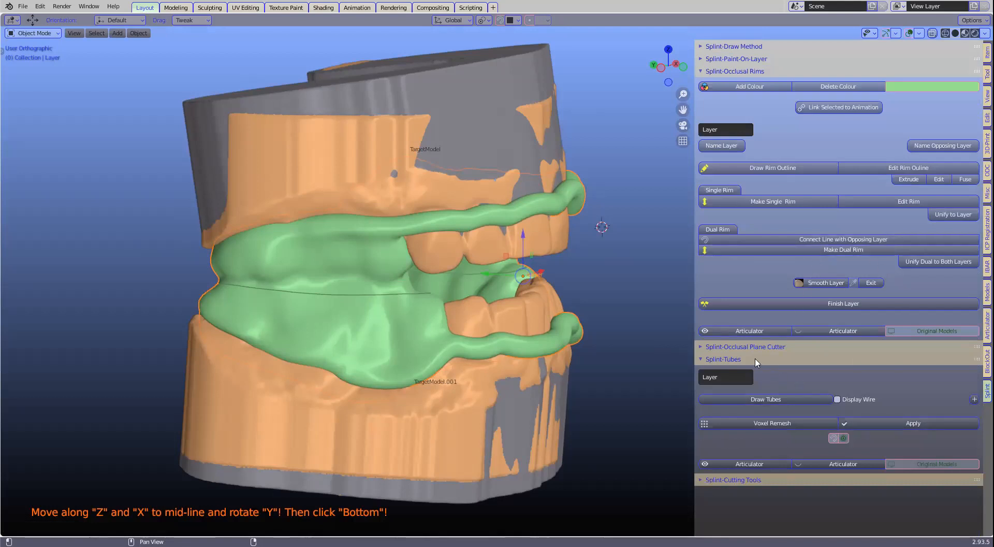
{"action": "left_click", "coordinate": [706, 347]}
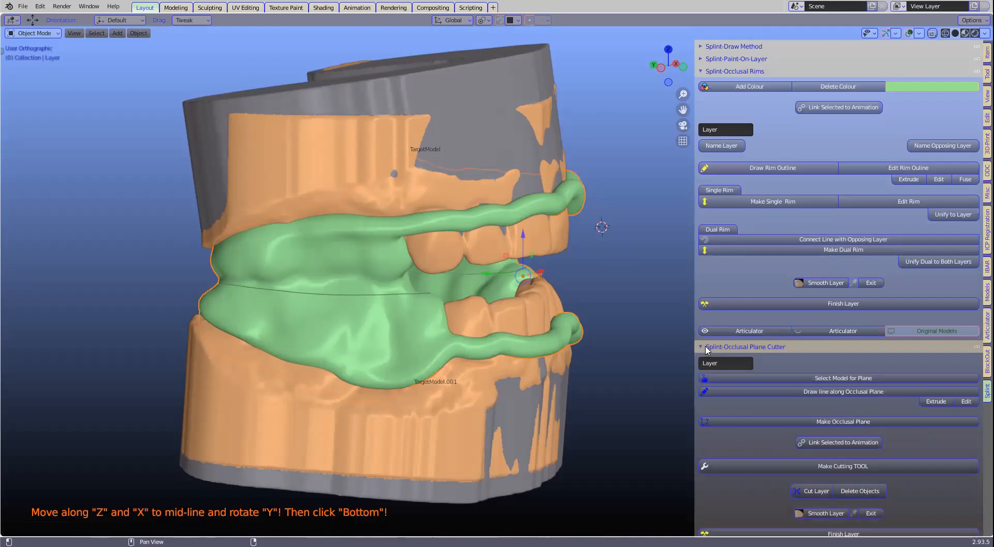
{"action": "left_click", "coordinate": [707, 346]}
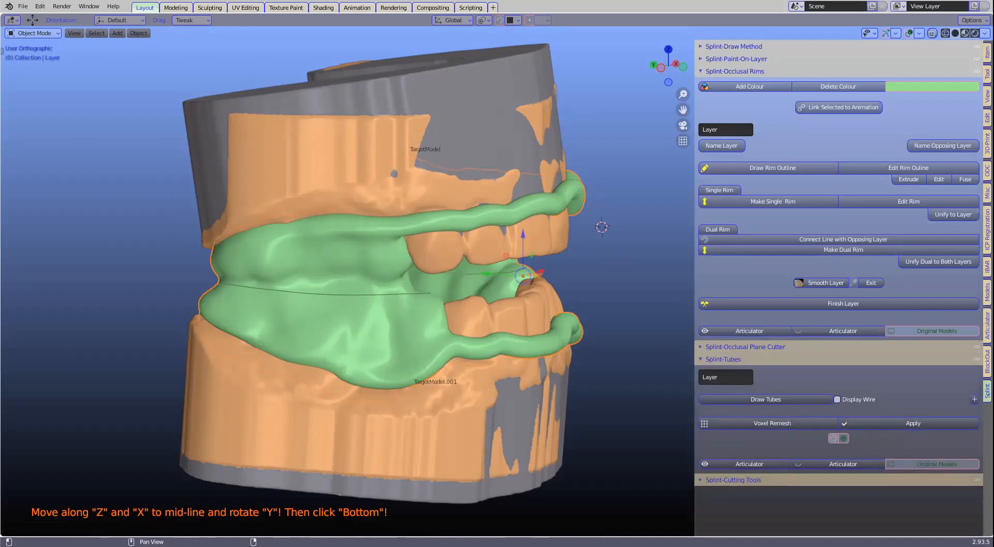
{"action": "left_click", "coordinate": [987, 293]}
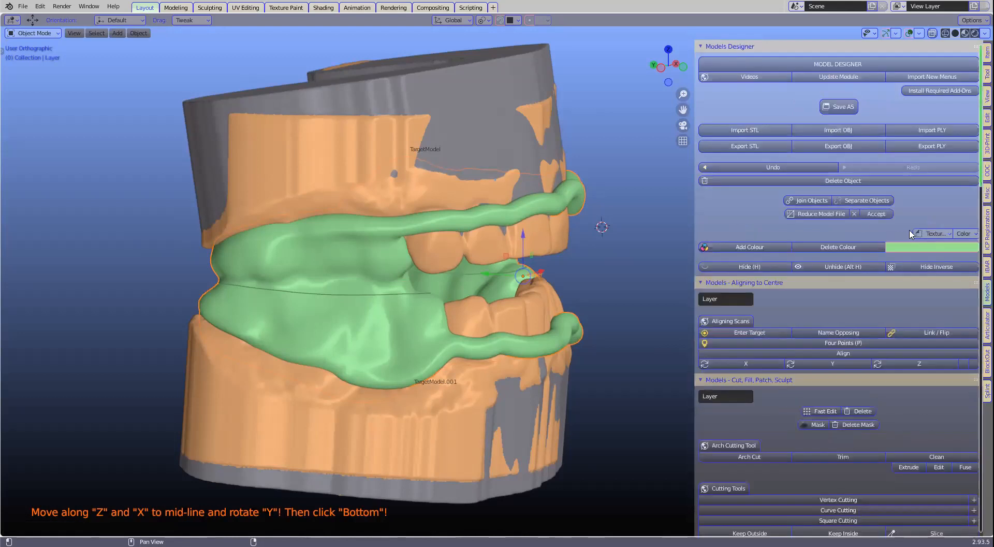
{"action": "left_click", "coordinate": [862, 200]}
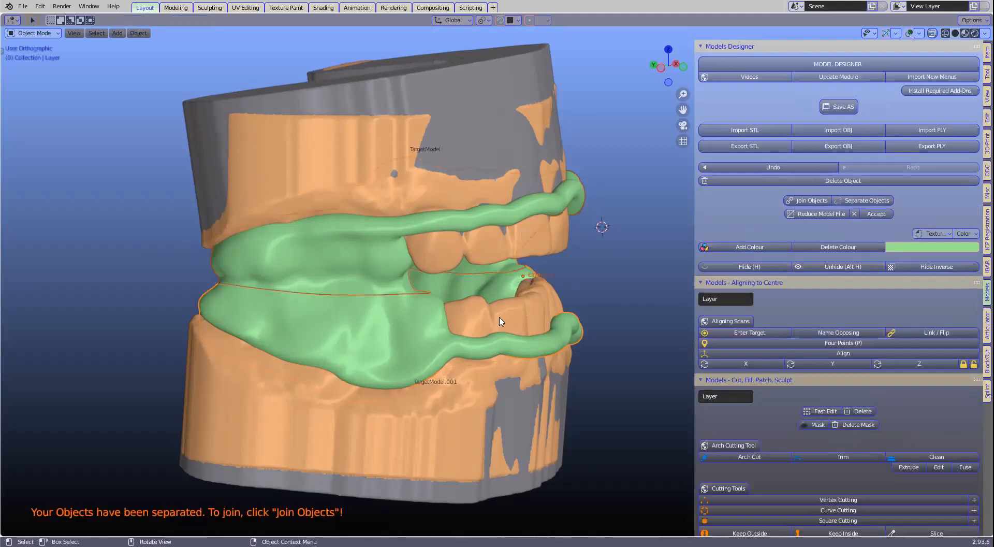
Step: Isolate the separated upper splint piece and examine its curved cut
{"action": "left_click", "coordinate": [333, 276]}
{"action": "left_click", "coordinate": [340, 328]}
{"action": "left_click", "coordinate": [335, 261]}
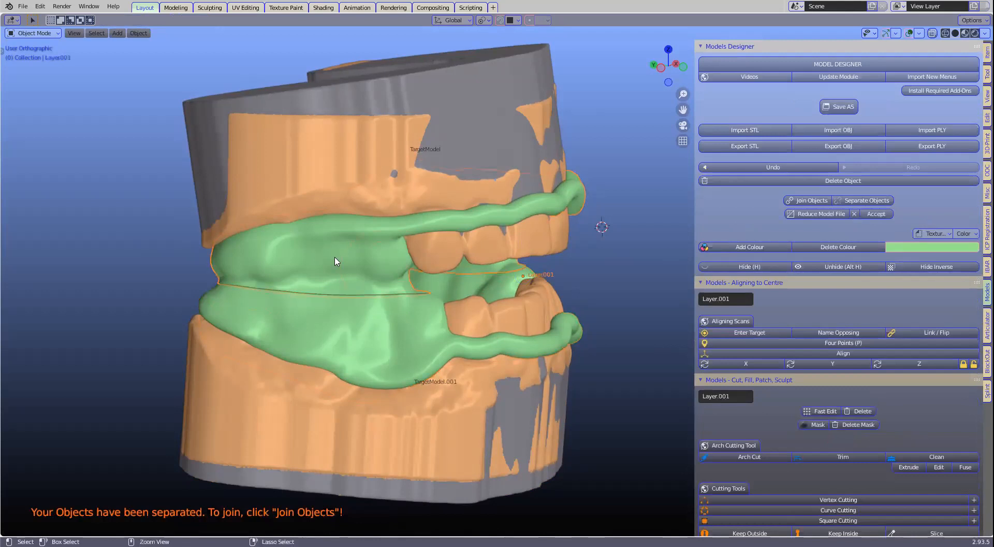
{"action": "key", "text": "shift+h"}
{"action": "middle_click_drag", "start_coordinate": [313, 314], "coordinate": [391, 299]}
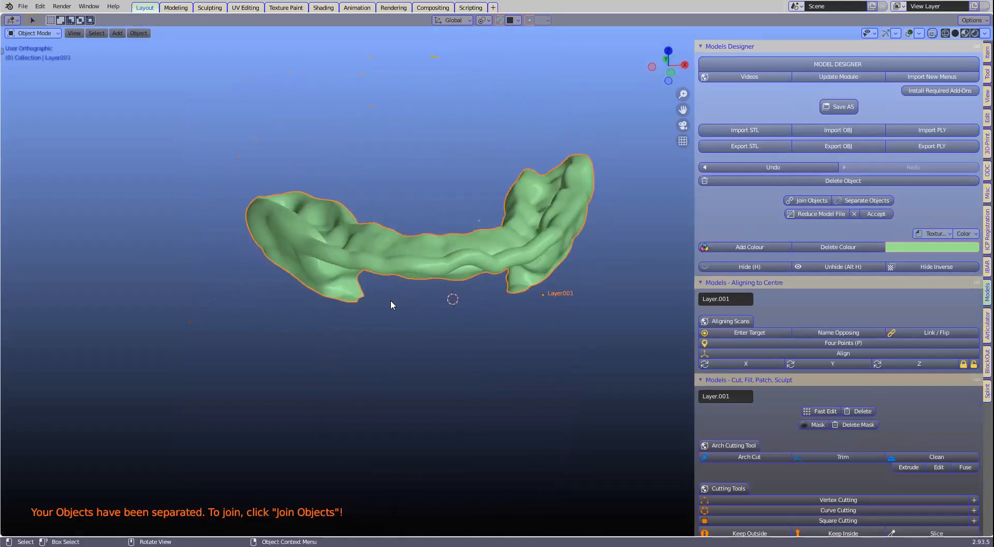
Step: Open the recent file where the splint layer is still in smoothing mode, discarding the current changes
{"action": "left_click", "coordinate": [23, 6]}
{"action": "mouse_move", "coordinate": [77, 39]}
{"action": "left_click", "coordinate": [138, 59]}
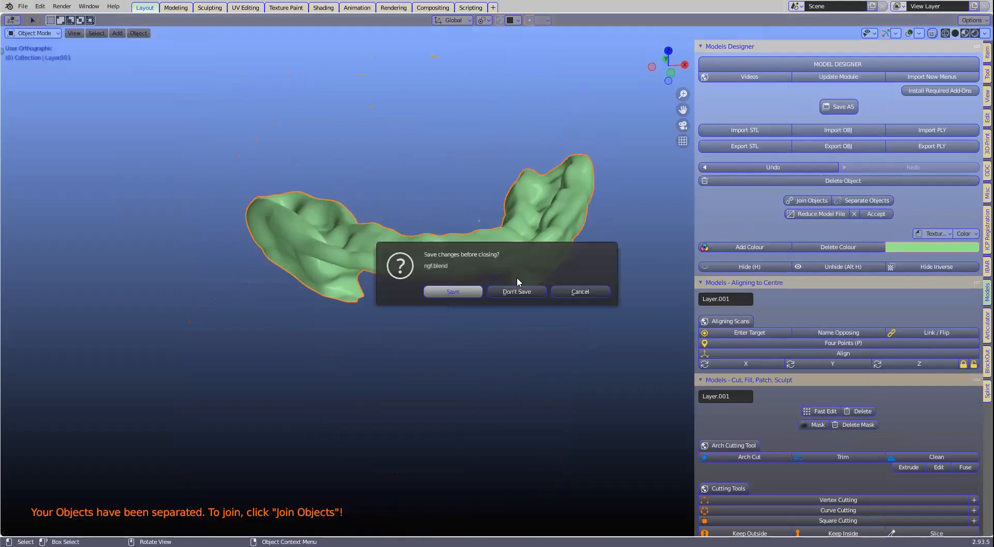
{"action": "left_click", "coordinate": [517, 292]}
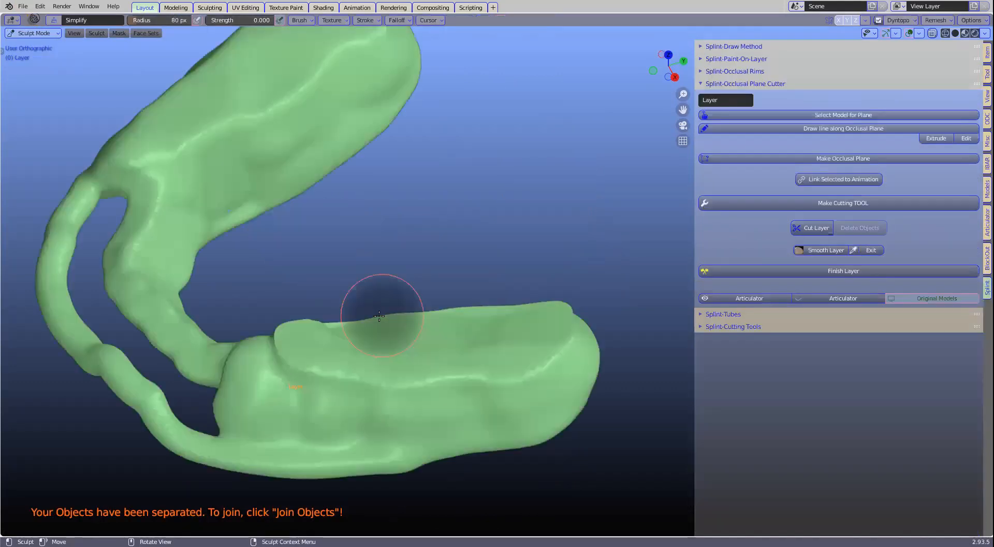
Step: Check the smoothed splint layer from another side and exit its smoothing mode
{"action": "mouse_move", "coordinate": [303, 327]}
{"action": "middle_mouse_down"}
{"action": "mouse_move", "coordinate": [375, 332]}
{"action": "mouse_move", "coordinate": [266, 432]}
{"action": "mouse_move", "coordinate": [251, 406]}
{"action": "middle_mouse_up"}
{"action": "left_click_drag", "start_coordinate": [193, 404], "coordinate": [21, 346]}
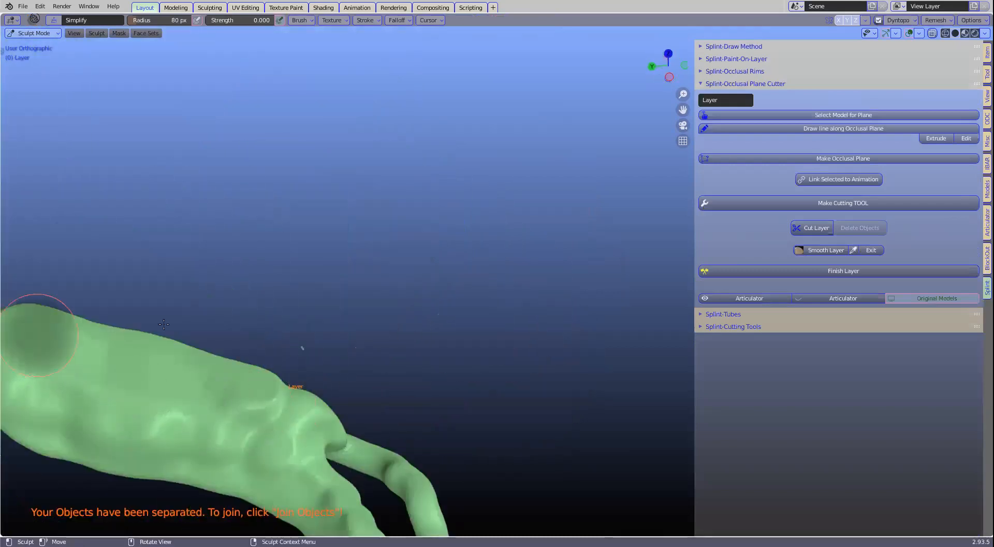
{"action": "scroll", "coordinate": [499, 286], "scroll_direction": "down", "scroll_amount": 1}
{"action": "scroll", "coordinate": [547, 287], "scroll_direction": "down", "scroll_amount": 1}
{"action": "left_click", "coordinate": [865, 252]}
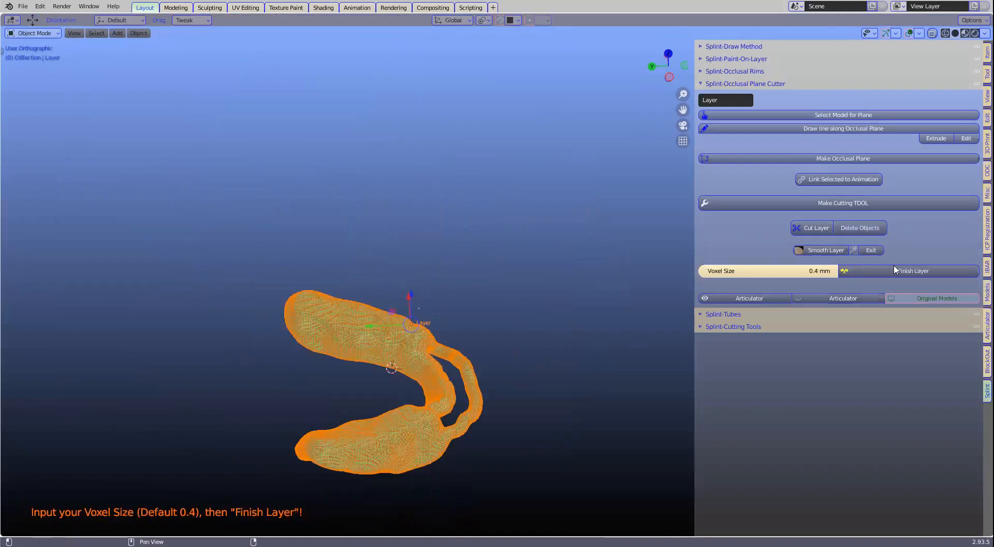
Step: Finish the splint layer with a 0.4 mm voxel size and unhide the dental models to check both splints against them
{"action": "middle_click_drag", "start_coordinate": [518, 364], "coordinate": [419, 314]}
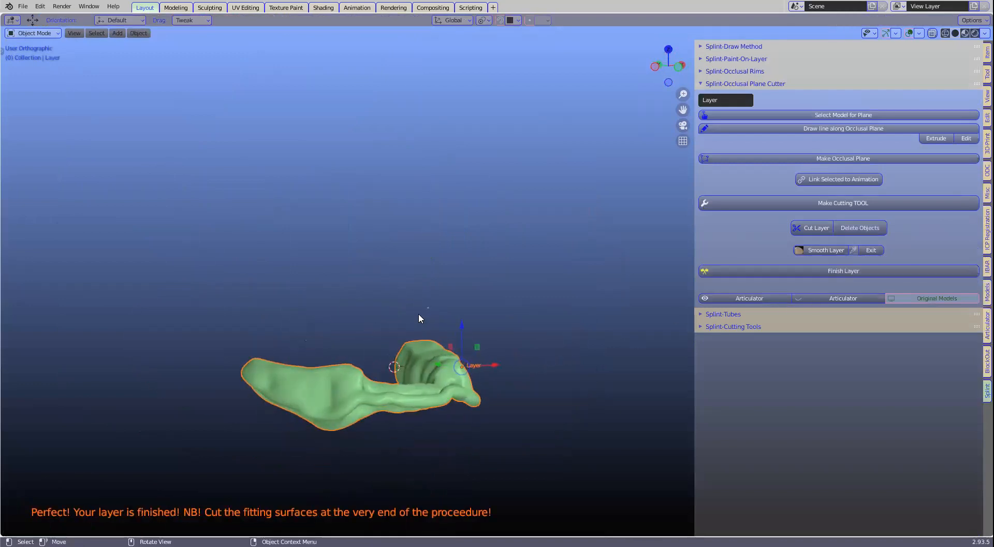
{"action": "key", "text": "alt+h"}
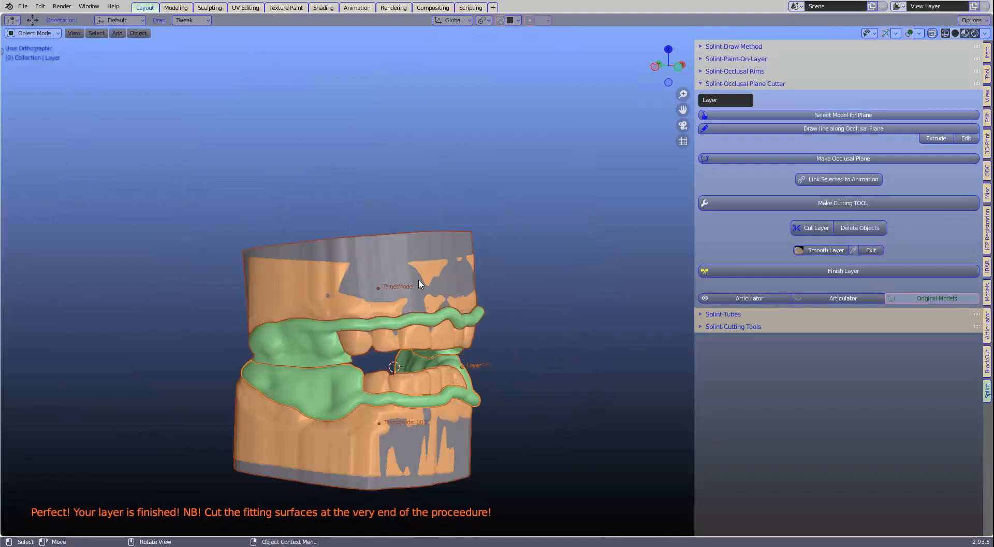
{"action": "scroll", "coordinate": [226, 283], "scroll_direction": "up", "scroll_amount": 4}
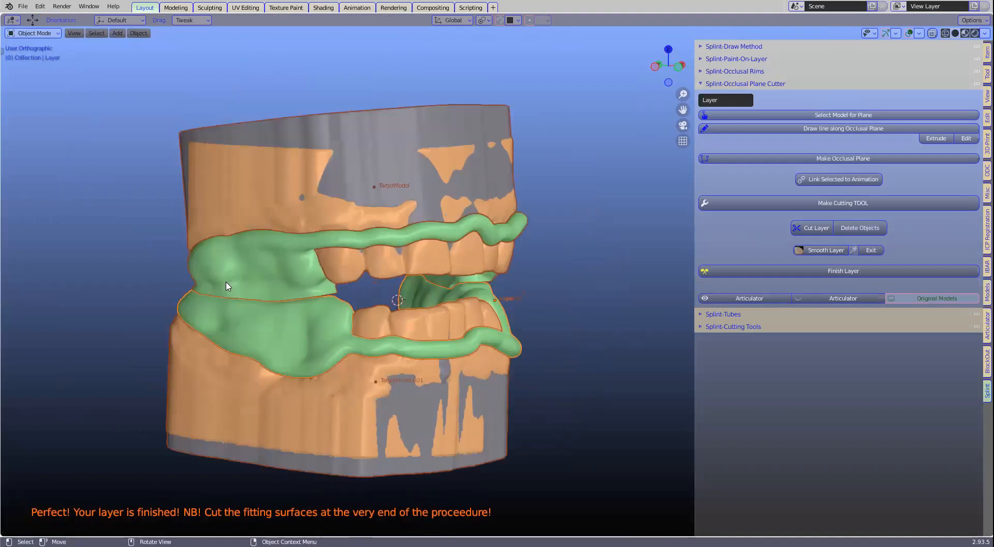
{"action": "left_click", "coordinate": [243, 275]}
{"action": "middle_click_drag", "start_coordinate": [243, 275], "coordinate": [207, 290]}
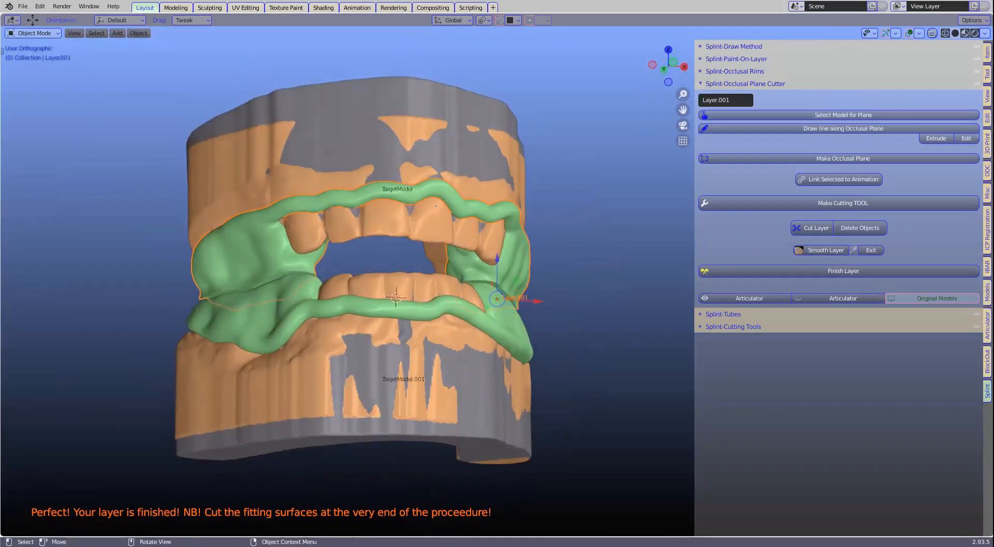
{"action": "middle_click_drag", "start_coordinate": [311, 335], "coordinate": [321, 351]}
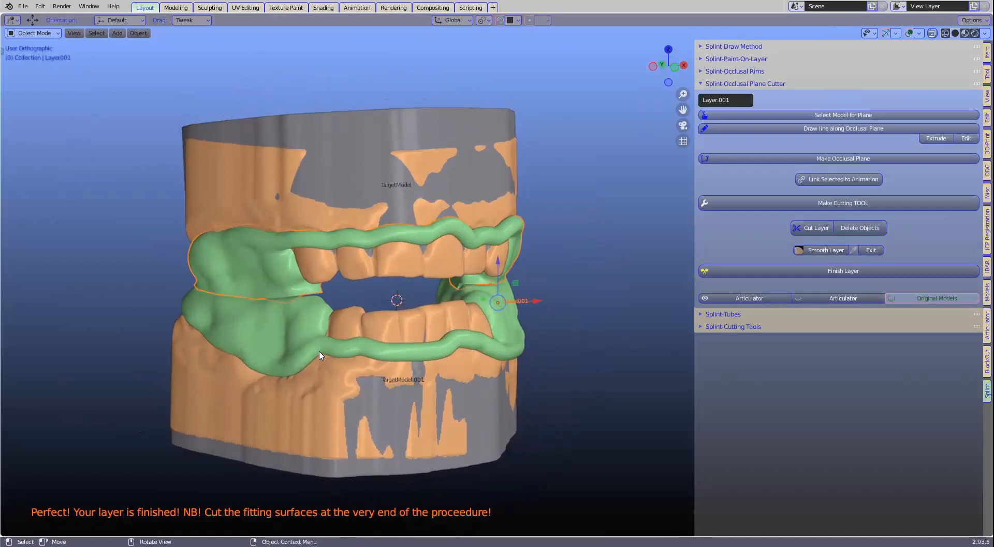
{"action": "middle_click_drag", "start_coordinate": [319, 355], "coordinate": [311, 273]}
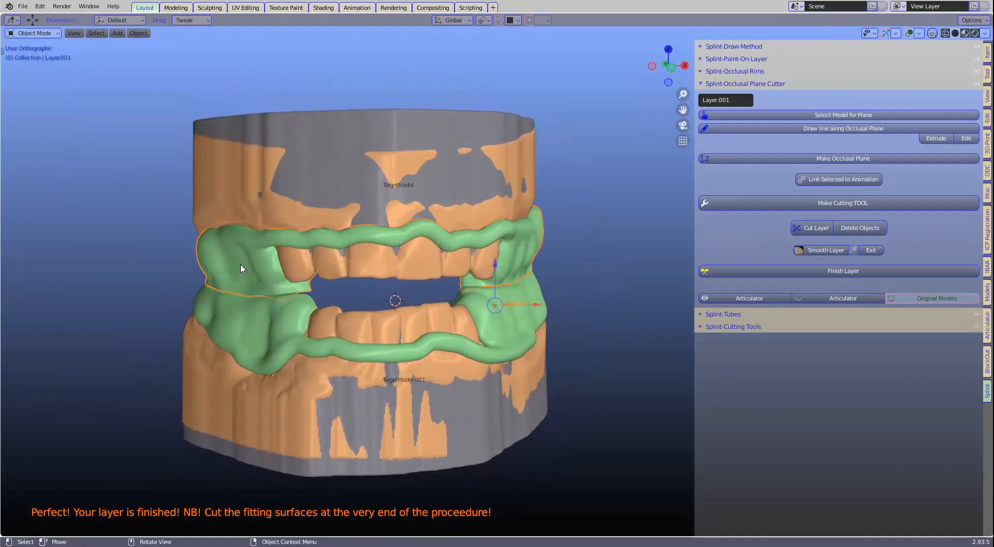
Step: Import attachments.stl and move the attachments into line with the splints
{"action": "left_click", "coordinate": [25, 7]}
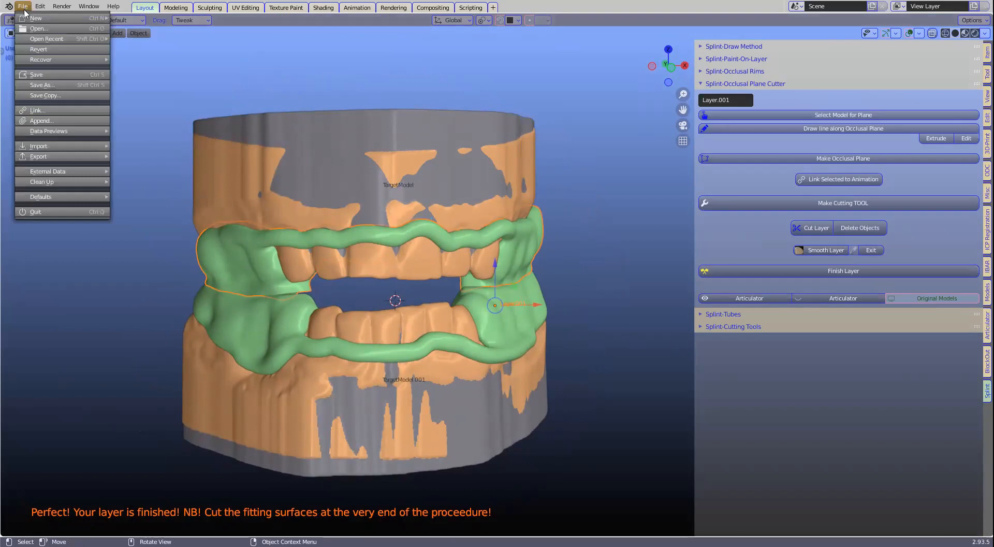
{"action": "mouse_move", "coordinate": [36, 147]}
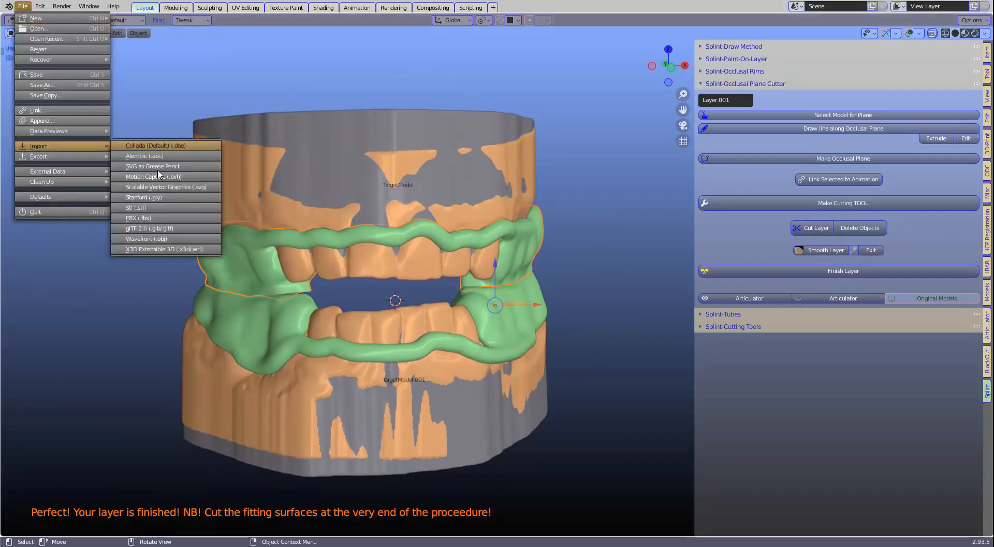
{"action": "left_click", "coordinate": [157, 212]}
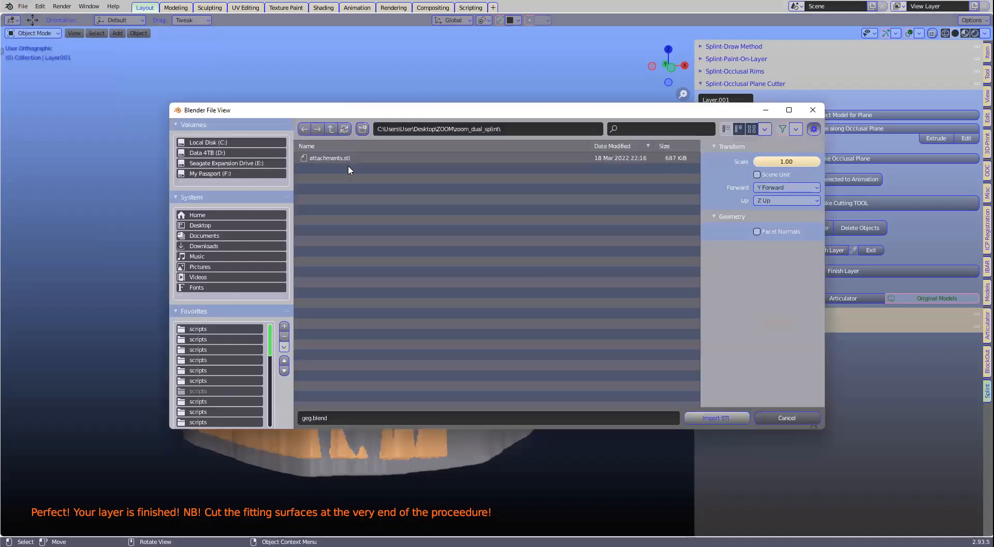
{"action": "double_click", "coordinate": [348, 160]}
{"action": "middle_click_drag", "start_coordinate": [484, 234], "coordinate": [386, 266]}
{"action": "left_click_drag", "start_coordinate": [401, 261], "coordinate": [471, 255]}
{"action": "middle_click_drag", "start_coordinate": [478, 280], "coordinate": [347, 358]}
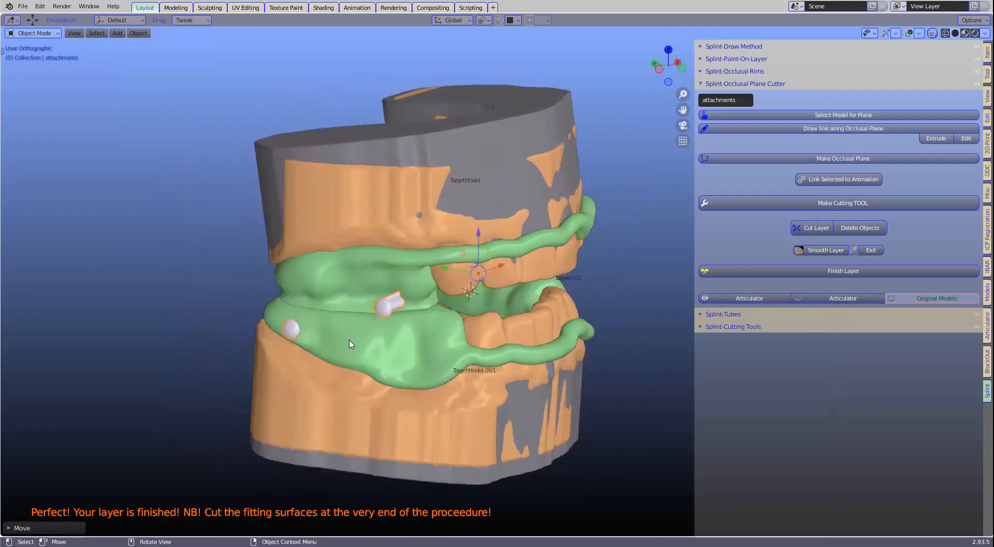
Step: In Edit Mode, select the whole attachment pair on the patient's right, then rotate and move it into the outer splint surface
{"action": "key", "text": "Tab"}
{"action": "middle_click_drag", "start_coordinate": [455, 315], "coordinate": [365, 300]}
{"action": "left_click", "coordinate": [272, 302]}
{"action": "middle_click_drag", "start_coordinate": [270, 300], "coordinate": [330, 294]}
{"action": "scroll", "coordinate": [329, 294], "scroll_direction": "up", "scroll_amount": 3}
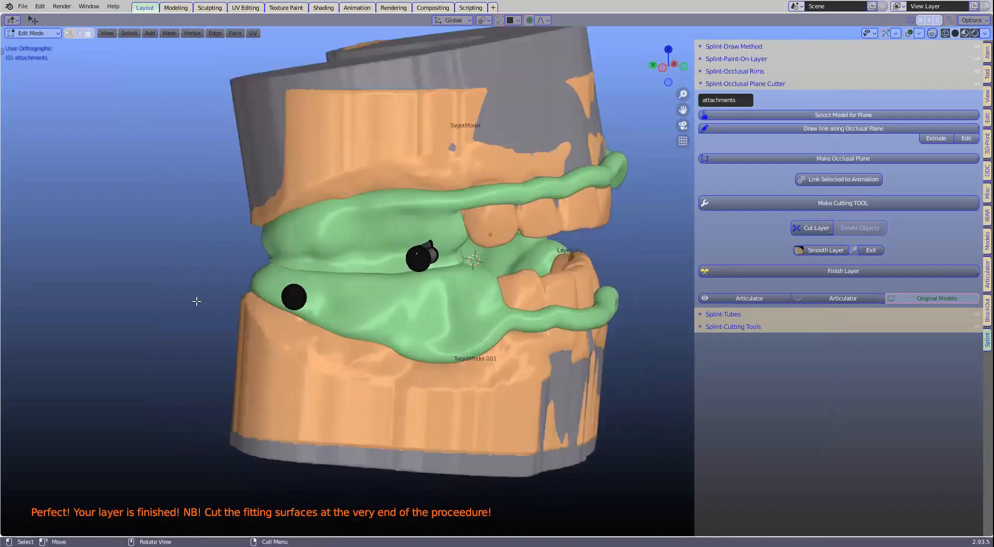
{"action": "key", "text": "ctrl+l"}
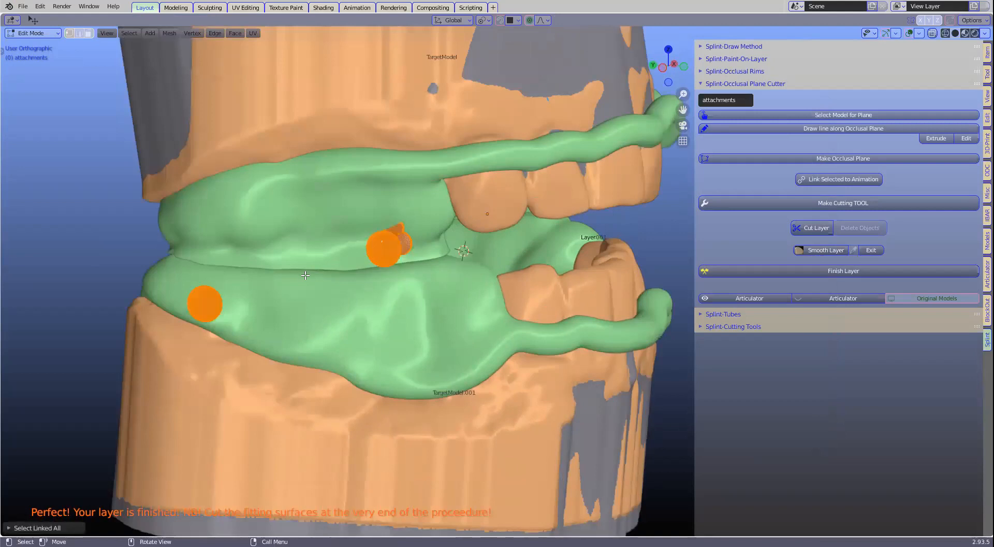
{"action": "scroll", "coordinate": [626, 262], "scroll_direction": "down", "scroll_amount": 3}
{"action": "middle_click_drag", "start_coordinate": [626, 262], "coordinate": [502, 324]}
{"action": "key", "text": "r"}
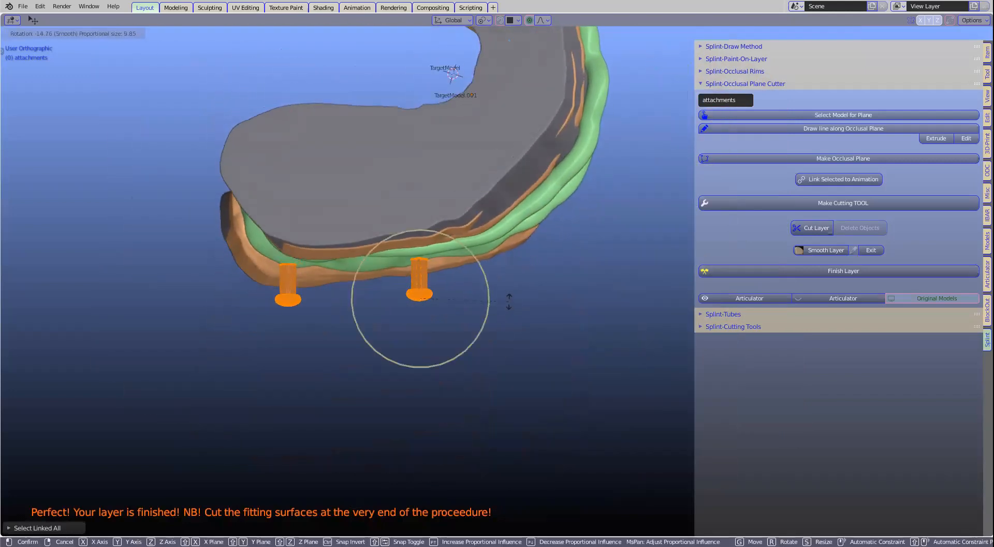
{"action": "left_click", "coordinate": [504, 305]}
{"action": "key", "text": "g"}
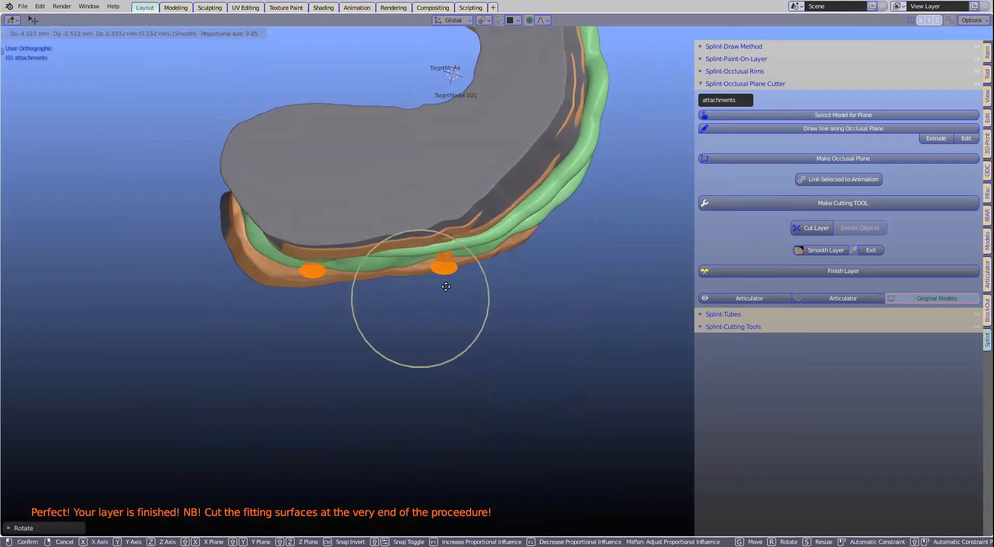
{"action": "left_click", "coordinate": [446, 281]}
Step: Fine-tune the height and tilt of the right attachment pair in a side view of the splints
{"action": "middle_click_drag", "start_coordinate": [440, 309], "coordinate": [438, 225]}
{"action": "key", "text": "g"}
{"action": "left_click", "coordinate": [448, 241]}
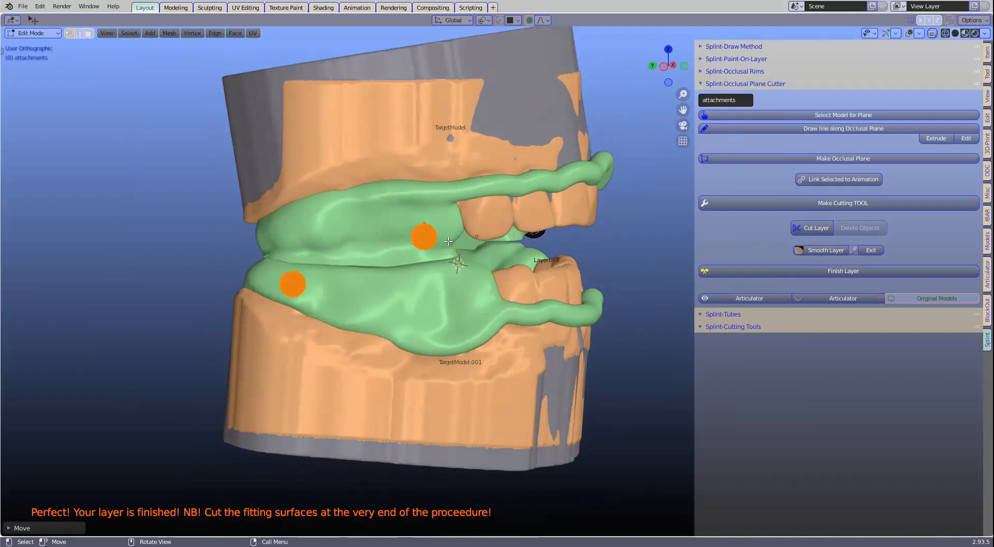
{"action": "key", "text": "r"}
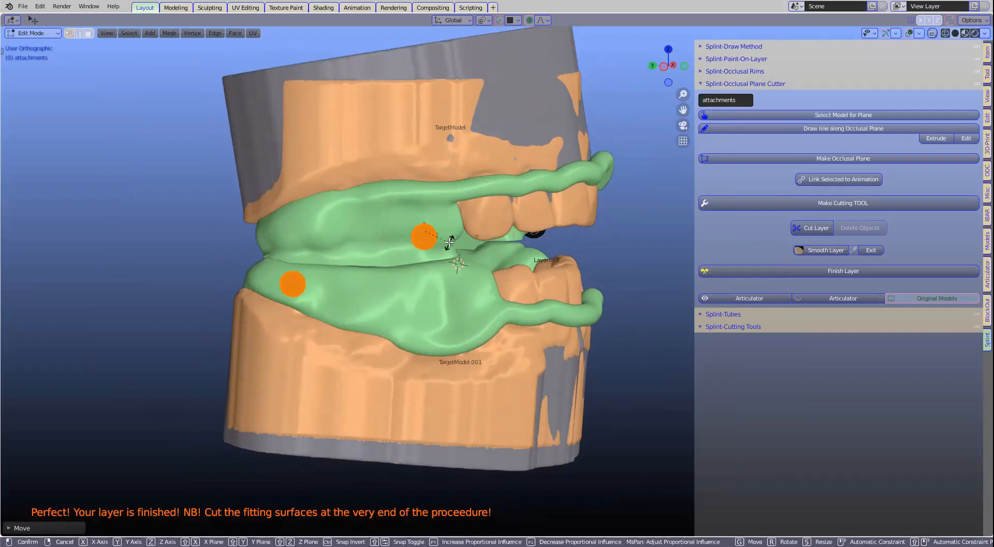
{"action": "left_click", "coordinate": [432, 236]}
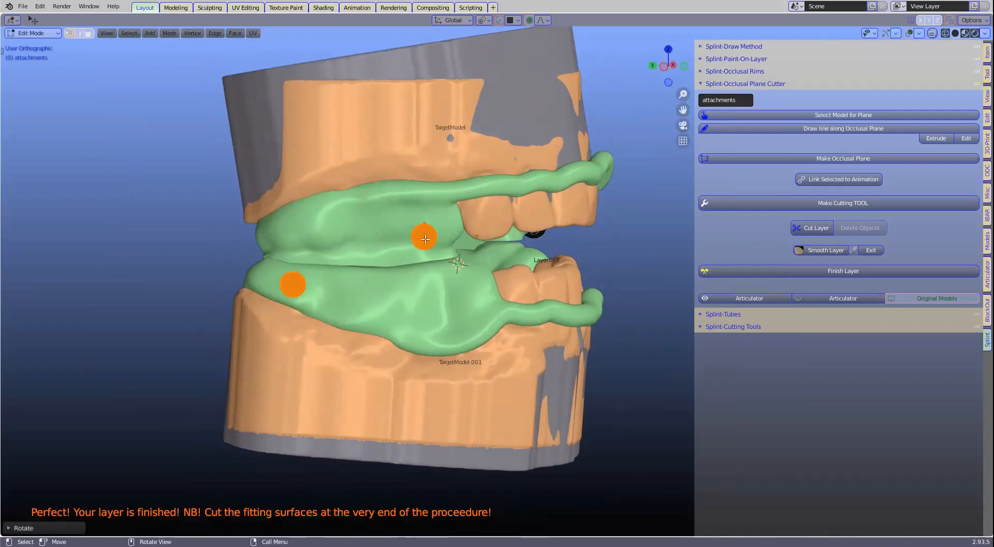
{"action": "key", "text": "g"}
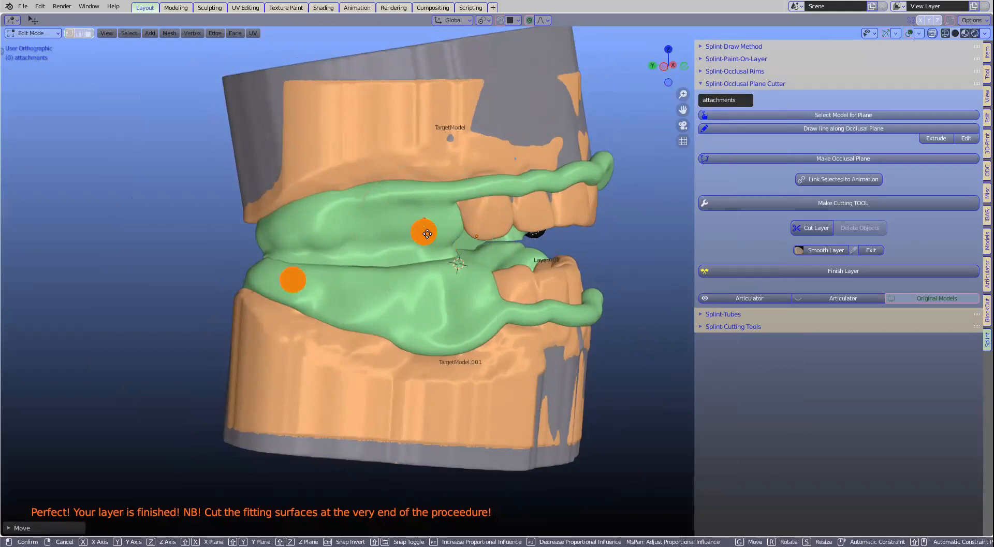
{"action": "left_click", "coordinate": [438, 234]}
Step: Select the whole attachment pair on the patient's left and rotate it to follow the outer splint surface
{"action": "middle_click_drag", "start_coordinate": [438, 233], "coordinate": [419, 284]}
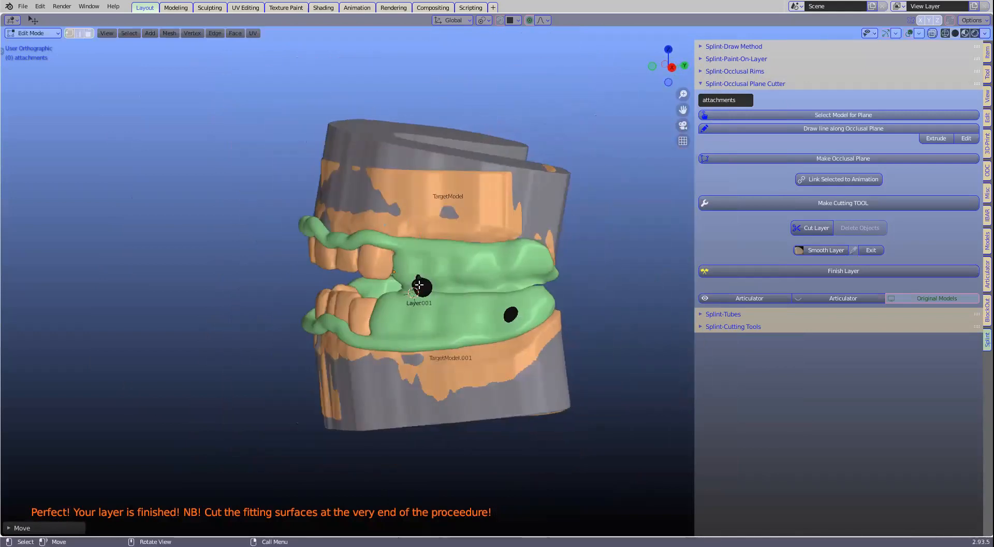
{"action": "scroll", "coordinate": [445, 269], "scroll_direction": "up", "scroll_amount": 4}
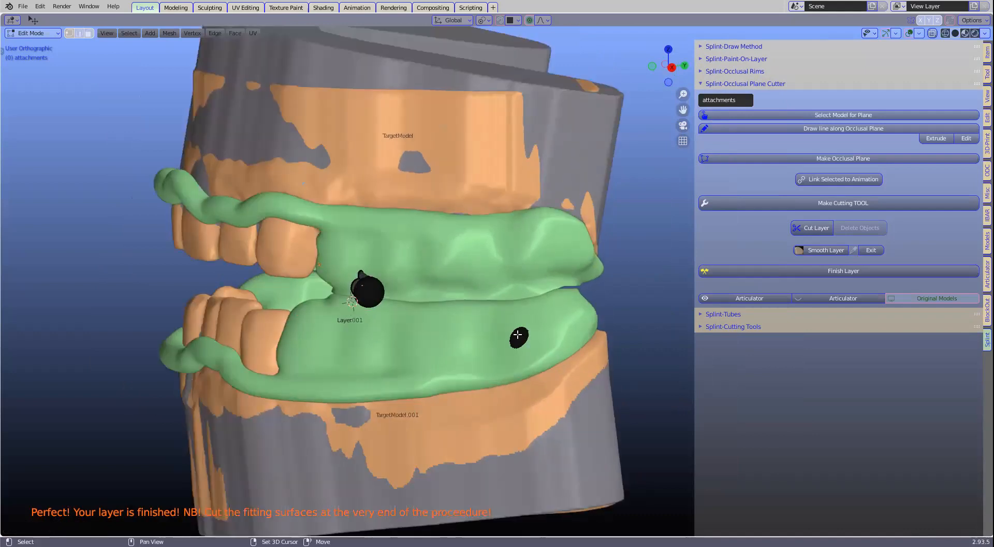
{"action": "key", "text": "ctrl+l"}
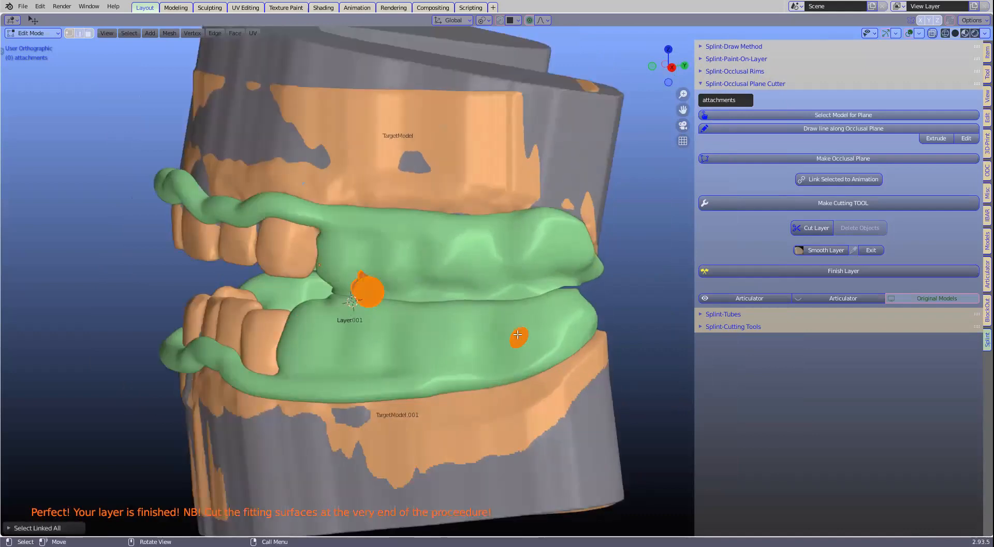
{"action": "scroll", "coordinate": [517, 335], "scroll_direction": "down", "scroll_amount": 3}
{"action": "middle_click_drag", "start_coordinate": [433, 309], "coordinate": [497, 357]}
{"action": "scroll", "coordinate": [465, 248], "scroll_direction": "up", "scroll_amount": 3}
{"action": "scroll", "coordinate": [464, 248], "scroll_direction": "up", "scroll_amount": 1}
{"action": "scroll", "coordinate": [464, 249], "scroll_direction": "down", "scroll_amount": 3}
{"action": "key", "text": "r"}
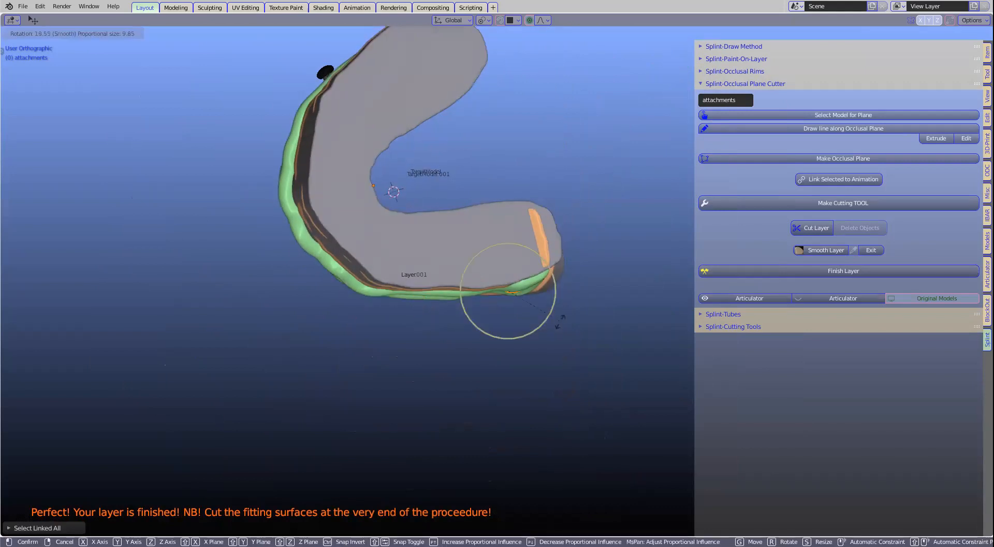
{"action": "left_click", "coordinate": [555, 314]}
{"action": "scroll", "coordinate": [543, 312], "scroll_direction": "up", "scroll_amount": 2}
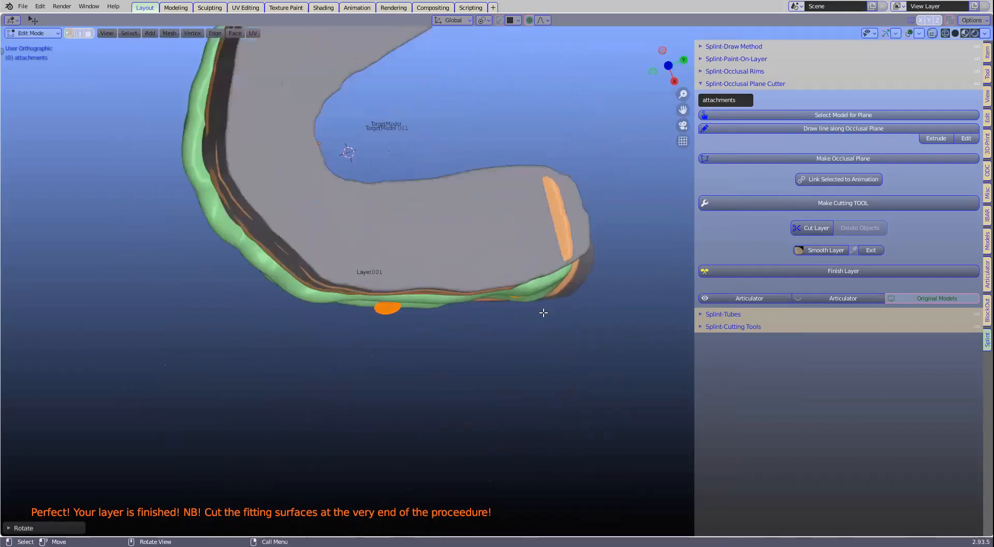
{"action": "middle_click_drag", "start_coordinate": [543, 312], "coordinate": [500, 392], "text": "shift"}
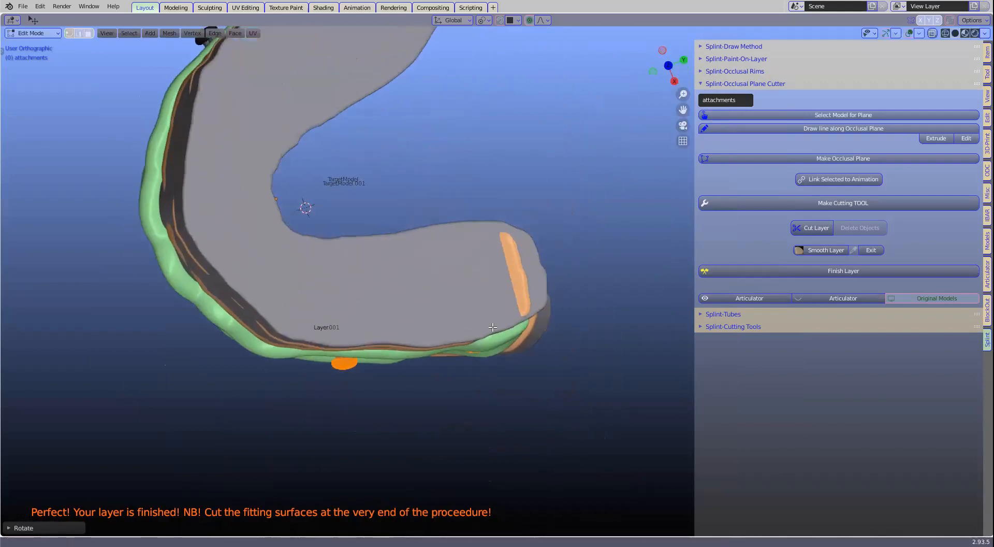
Step: Set the transform pivot to Active Element and rotate the left attachment pair slightly along the splint surface
{"action": "left_click", "coordinate": [484, 21]}
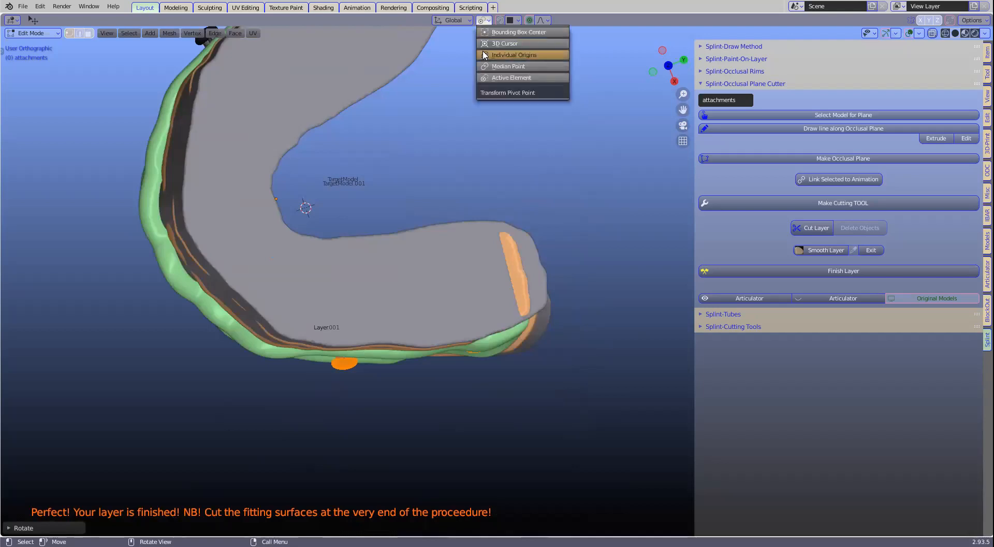
{"action": "left_click", "coordinate": [495, 78]}
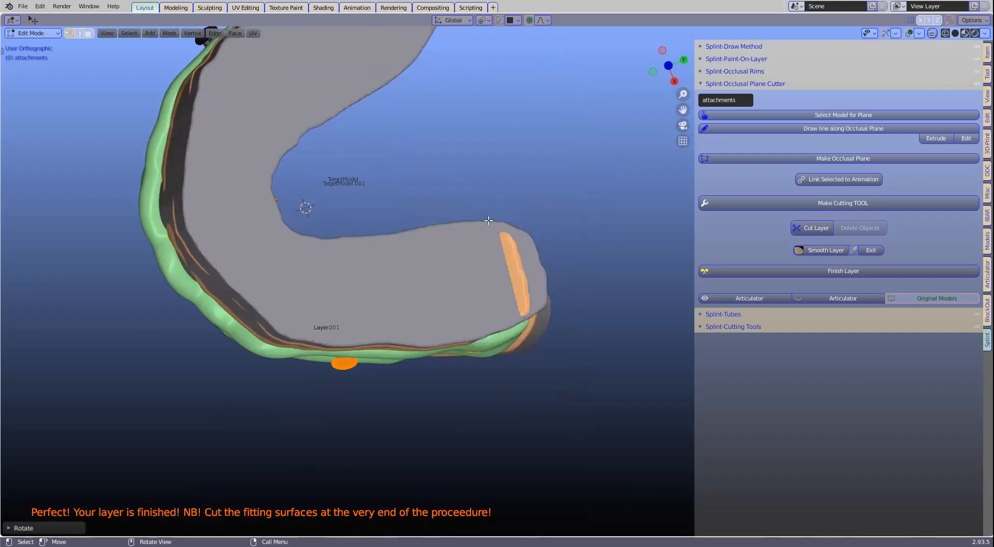
{"action": "key", "text": "r"}
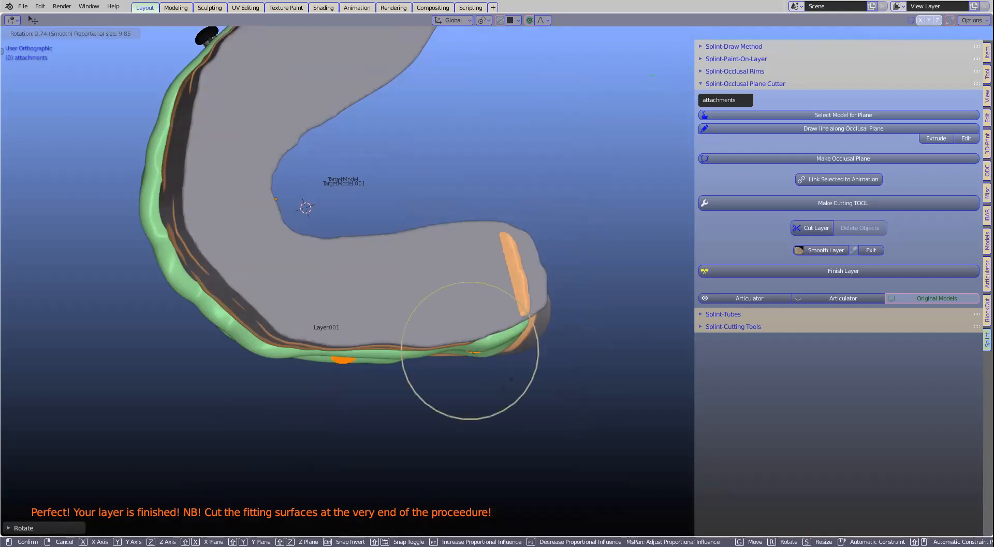
{"action": "left_click", "coordinate": [495, 101]}
Step: Set the transform pivot to Median Point, then rotate and move the left attachment pair into place on the splints
{"action": "left_click", "coordinate": [485, 20]}
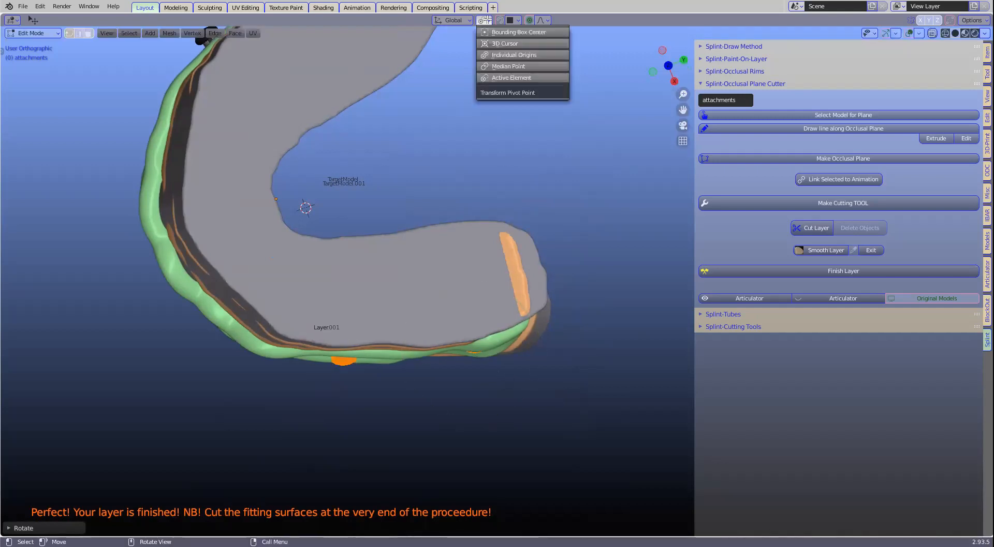
{"action": "left_click", "coordinate": [508, 66]}
{"action": "key", "text": "r"}
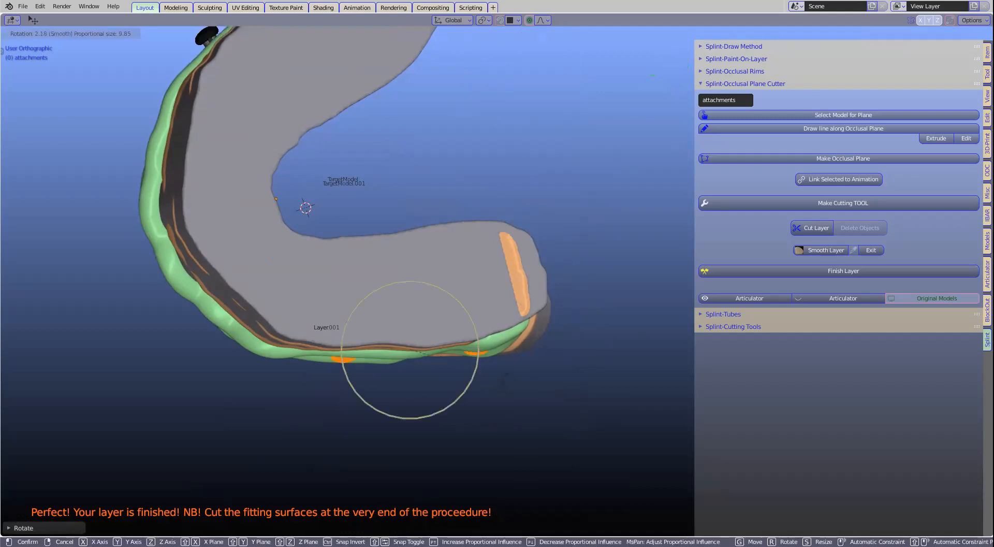
{"action": "left_click", "coordinate": [503, 377]}
{"action": "middle_click_drag", "start_coordinate": [406, 389], "coordinate": [473, 372]}
{"action": "key", "text": "r"}
{"action": "left_click", "coordinate": [480, 383]}
{"action": "key", "text": "g"}
{"action": "left_click", "coordinate": [429, 344]}
Step: Select only the upper right attachment, then tilt it and move it inward against the upper splint
{"action": "middle_click_drag", "start_coordinate": [270, 326], "coordinate": [390, 287]}
{"action": "key", "text": "alt+a"}
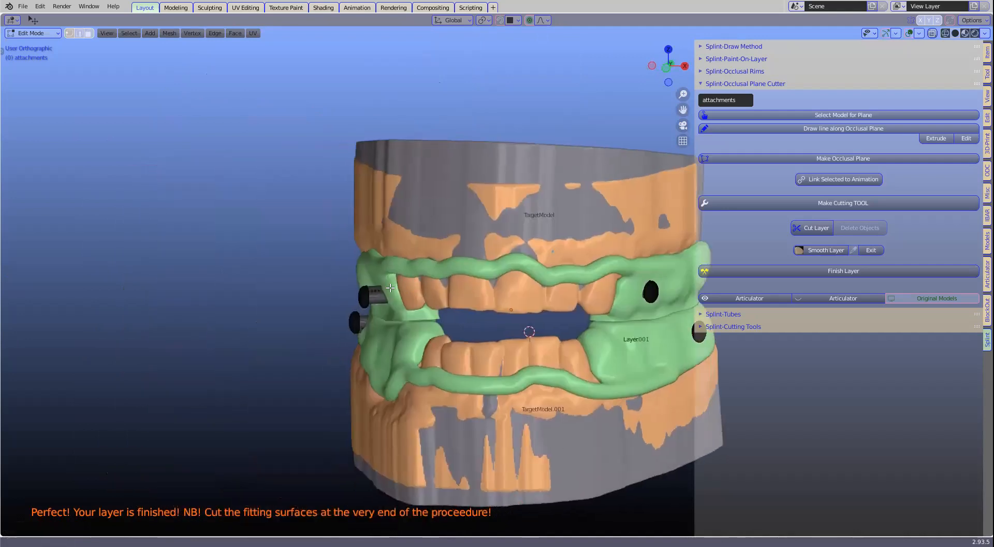
{"action": "key", "text": "ctrl+l"}
{"action": "scroll", "coordinate": [390, 288], "scroll_direction": "up", "scroll_amount": 1}
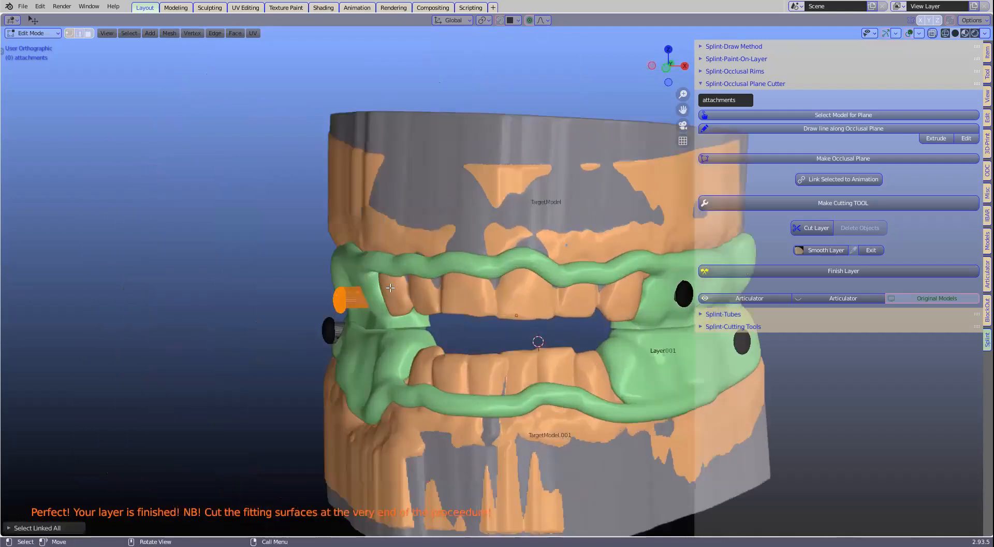
{"action": "scroll", "coordinate": [390, 287], "scroll_direction": "up", "scroll_amount": 3}
{"action": "middle_click_drag", "start_coordinate": [390, 287], "coordinate": [385, 291]}
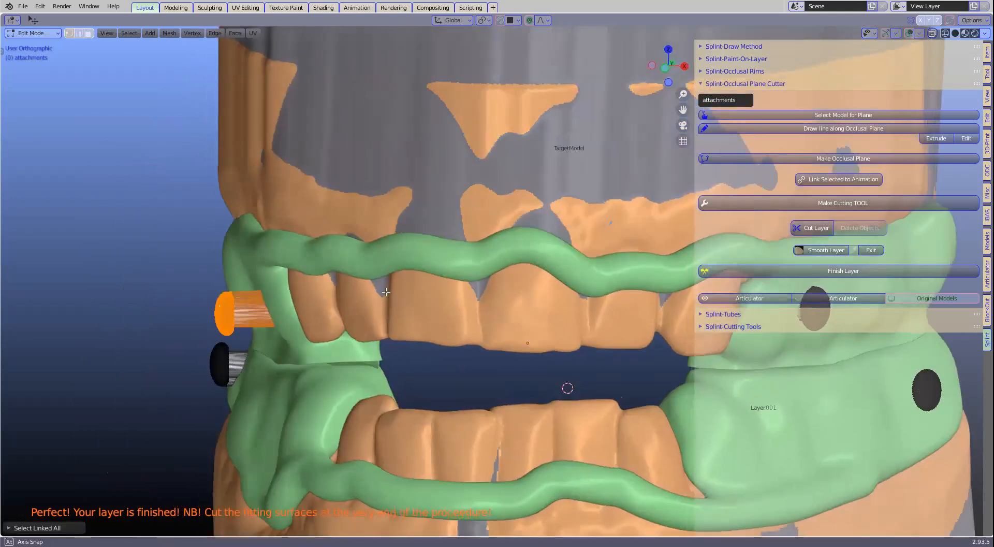
{"action": "key", "text": "r"}
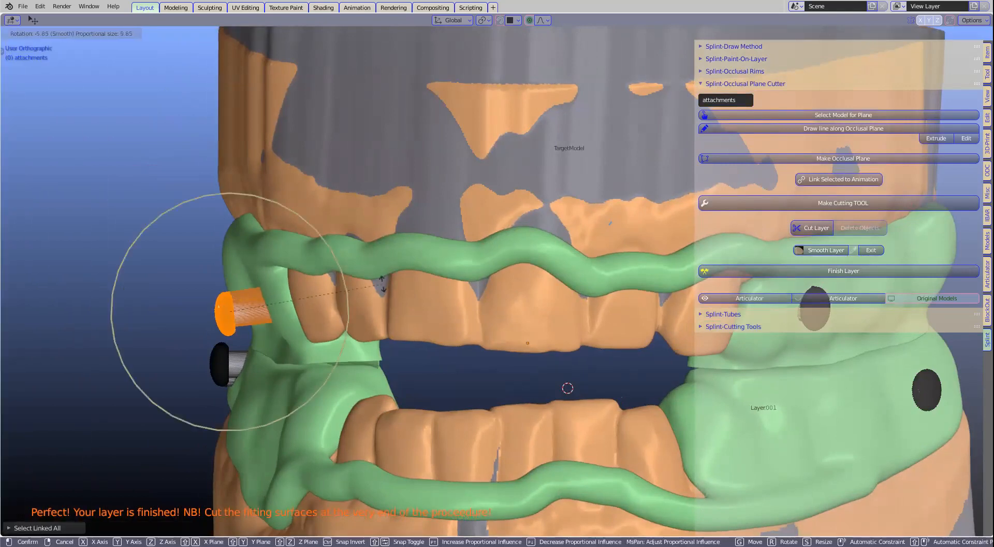
{"action": "left_click", "coordinate": [354, 282]}
{"action": "key", "text": "g"}
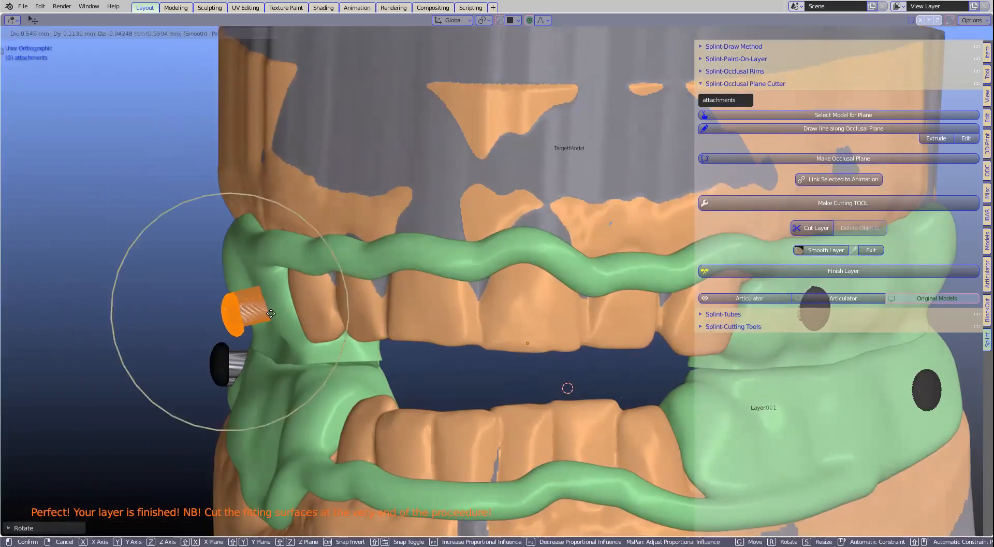
{"action": "left_click", "coordinate": [282, 314]}
Step: Turn off proportional editing, select the whole lower right attachment and tilt it against the lower splint
{"action": "left_click", "coordinate": [529, 21]}
{"action": "left_click", "coordinate": [214, 364]}
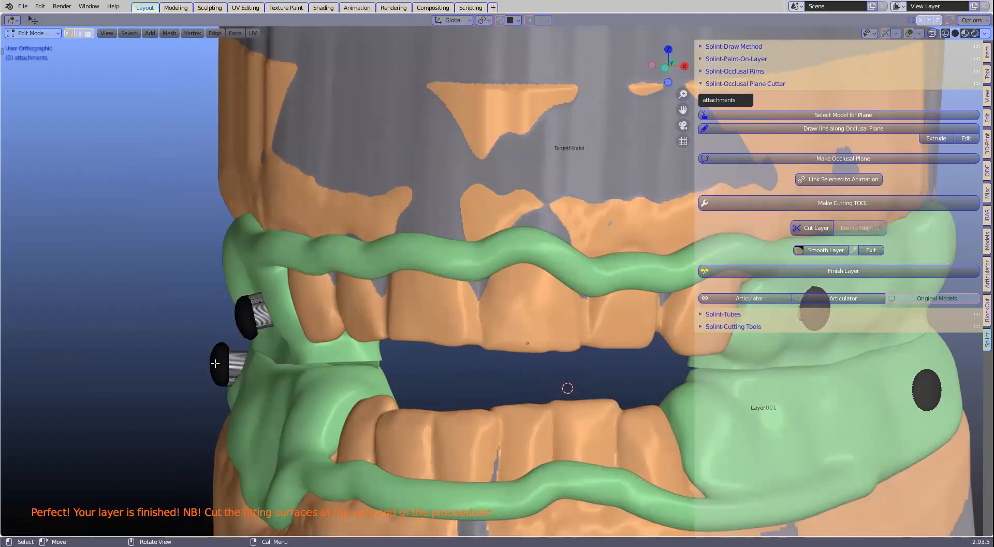
{"action": "key", "text": "ctrl+l"}
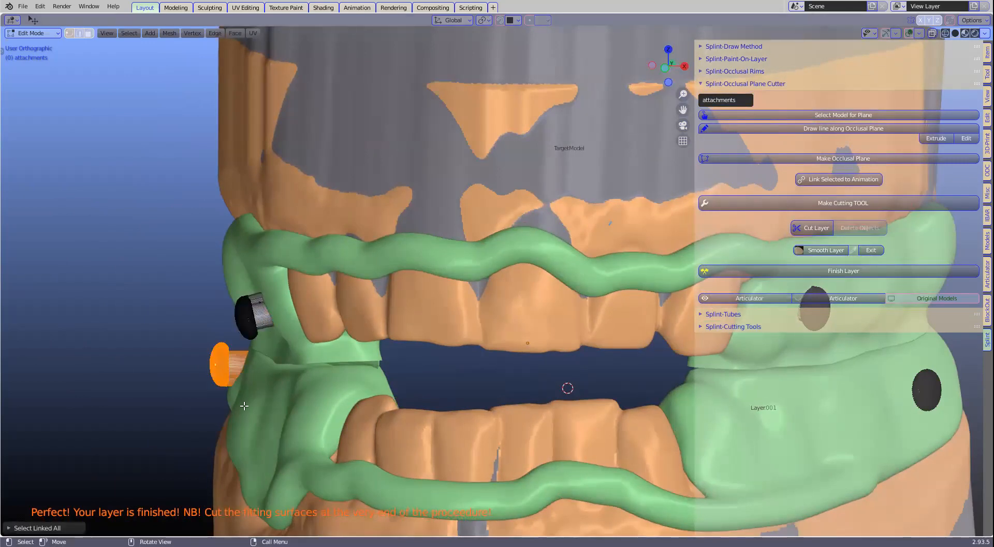
{"action": "key", "text": "r"}
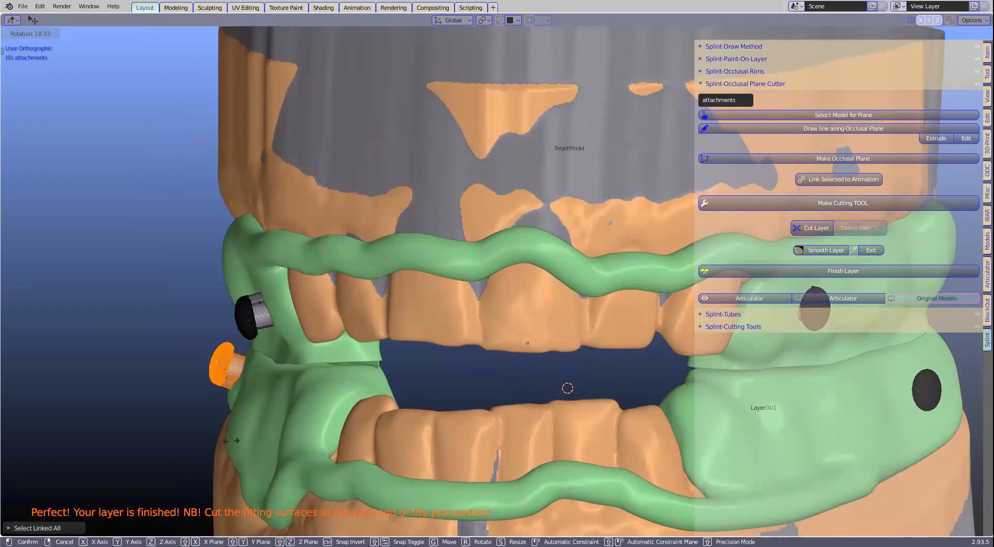
{"action": "left_click", "coordinate": [229, 443]}
Step: Select the whole upper left attachment, move it against the upper splint and rotate it to follow the outer surface
{"action": "middle_click_drag", "start_coordinate": [234, 409], "coordinate": [409, 406]}
{"action": "scroll", "coordinate": [538, 310], "scroll_direction": "down", "scroll_amount": 3}
{"action": "middle_click_drag", "start_coordinate": [593, 308], "coordinate": [415, 262]}
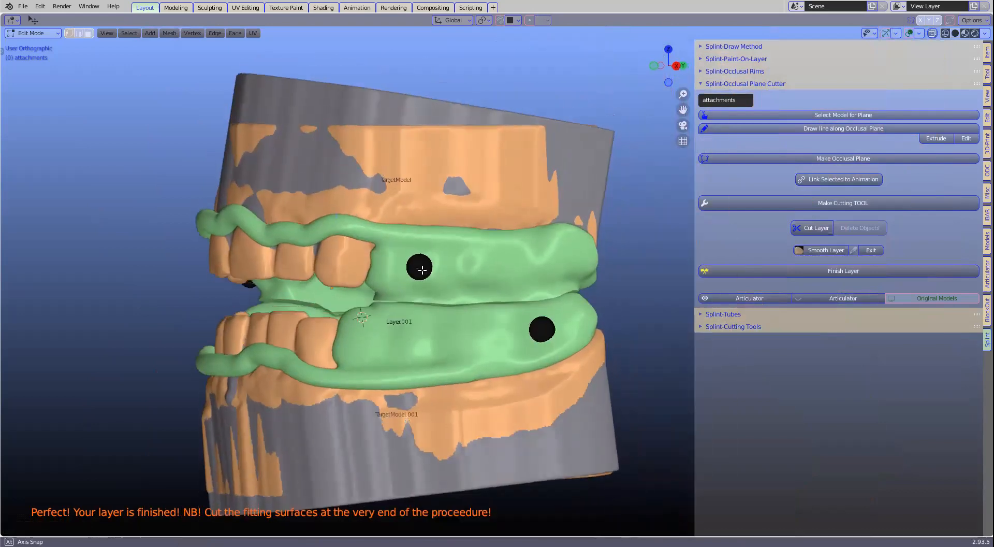
{"action": "left_click", "coordinate": [422, 270]}
{"action": "key", "text": "ctrl+l"}
{"action": "scroll", "coordinate": [271, 263], "scroll_direction": "up", "scroll_amount": 4}
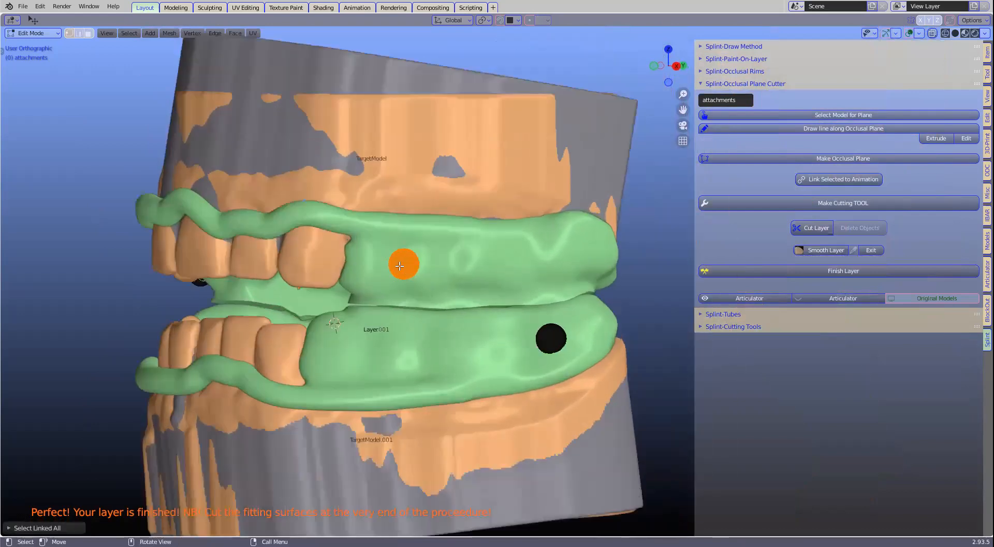
{"action": "middle_click_drag", "start_coordinate": [271, 263], "coordinate": [177, 265]}
{"action": "middle_click_drag", "start_coordinate": [350, 269], "coordinate": [437, 254]}
{"action": "key", "text": "g"}
{"action": "left_click", "coordinate": [317, 262]}
{"action": "key", "text": "r"}
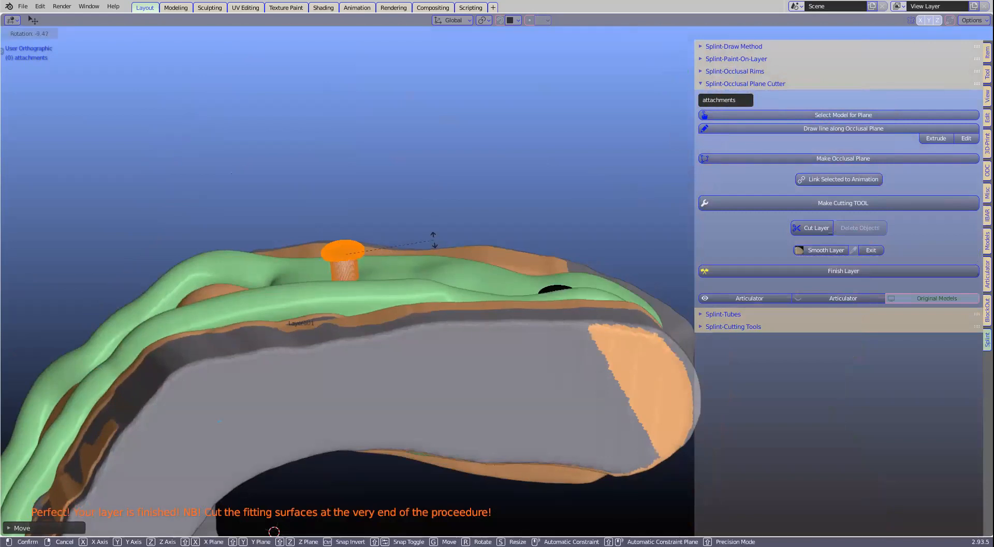
{"action": "left_click", "coordinate": [421, 236]}
Step: Select the whole lower left attachment and move it inward against the lower splint
{"action": "middle_click_drag", "start_coordinate": [357, 359], "coordinate": [428, 318]}
{"action": "middle_click_drag", "start_coordinate": [428, 371], "coordinate": [475, 423]}
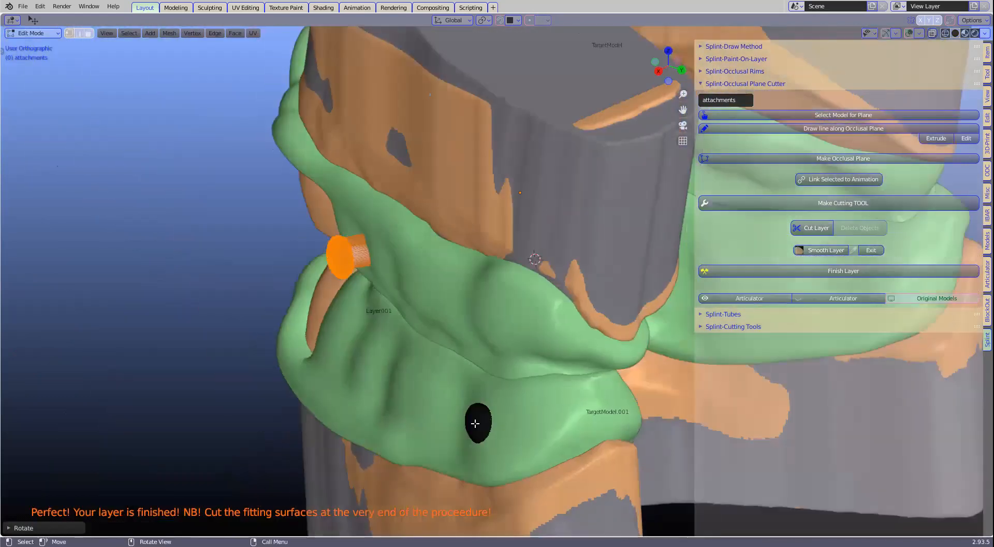
{"action": "left_click", "coordinate": [475, 424]}
{"action": "key", "text": "ctrl+l"}
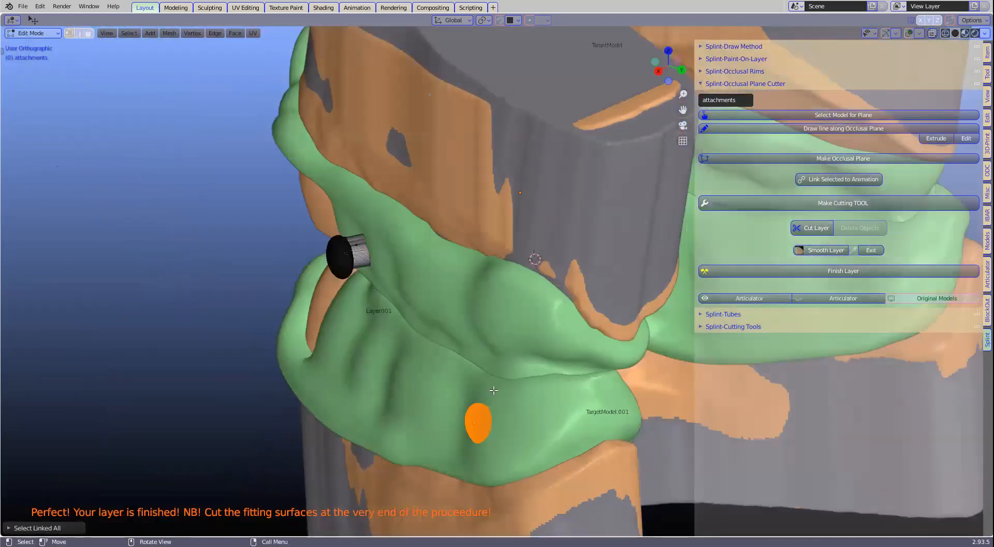
{"action": "middle_click_drag", "start_coordinate": [495, 389], "coordinate": [405, 257]}
{"action": "key", "text": "g"}
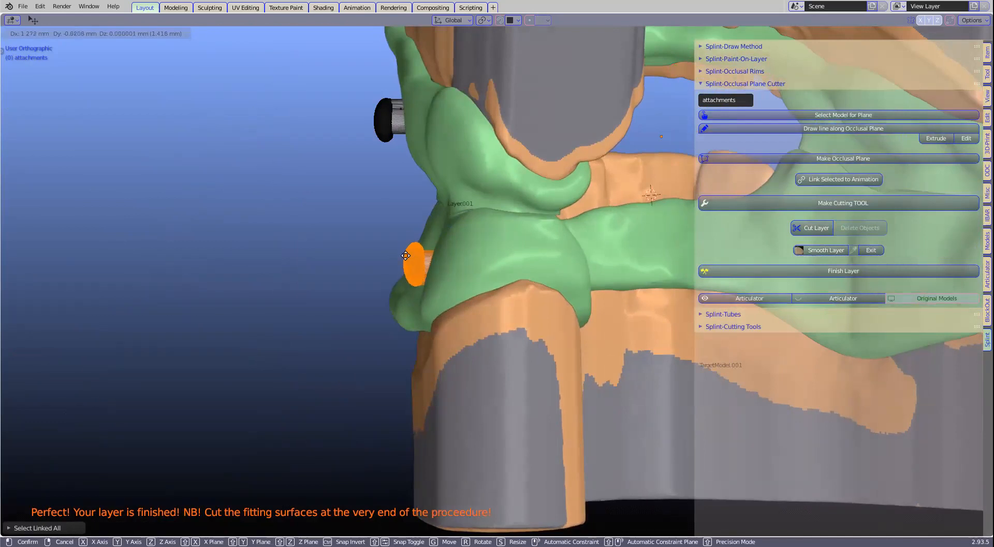
{"action": "left_click", "coordinate": [407, 257]}
Step: Rotate and tilt the lower left attachment to follow the splint surface, move it slightly outward, and return to Object Mode
{"action": "middle_click_drag", "start_coordinate": [428, 261], "coordinate": [514, 338]}
{"action": "key", "text": "r"}
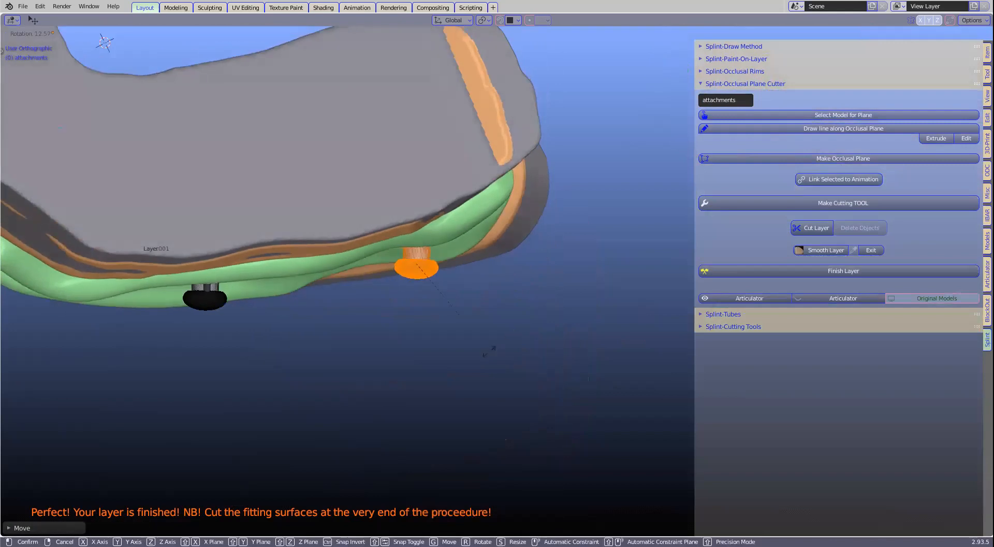
{"action": "left_click", "coordinate": [474, 359]}
{"action": "middle_click_drag", "start_coordinate": [375, 384], "coordinate": [370, 355]}
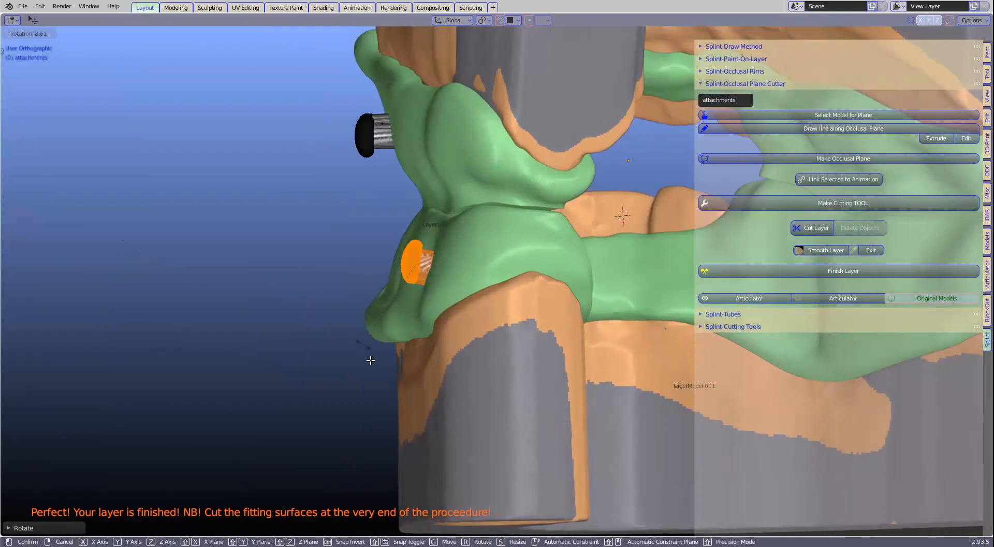
{"action": "key", "text": "f"}
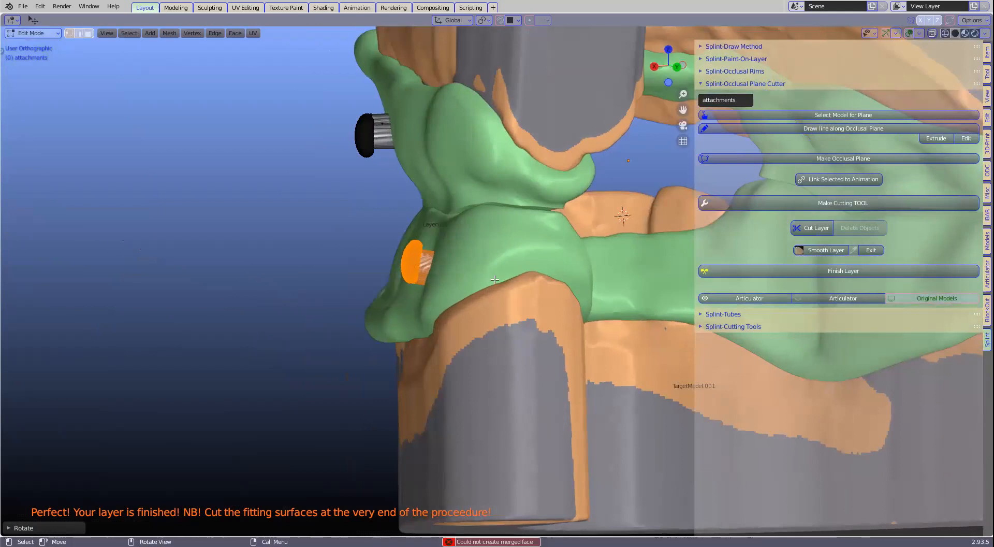
{"action": "key", "text": "g"}
{"action": "left_click", "coordinate": [403, 297]}
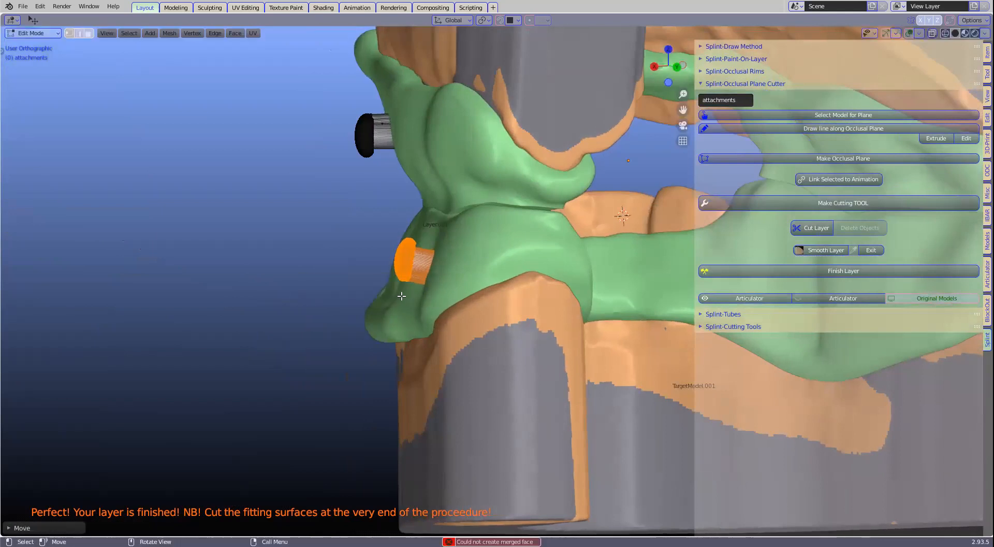
{"action": "scroll", "coordinate": [447, 329], "scroll_direction": "down", "scroll_amount": 2}
{"action": "middle_click_drag", "start_coordinate": [447, 329], "coordinate": [619, 373]}
{"action": "middle_click_drag", "start_coordinate": [438, 362], "coordinate": [621, 375], "text": "shift"}
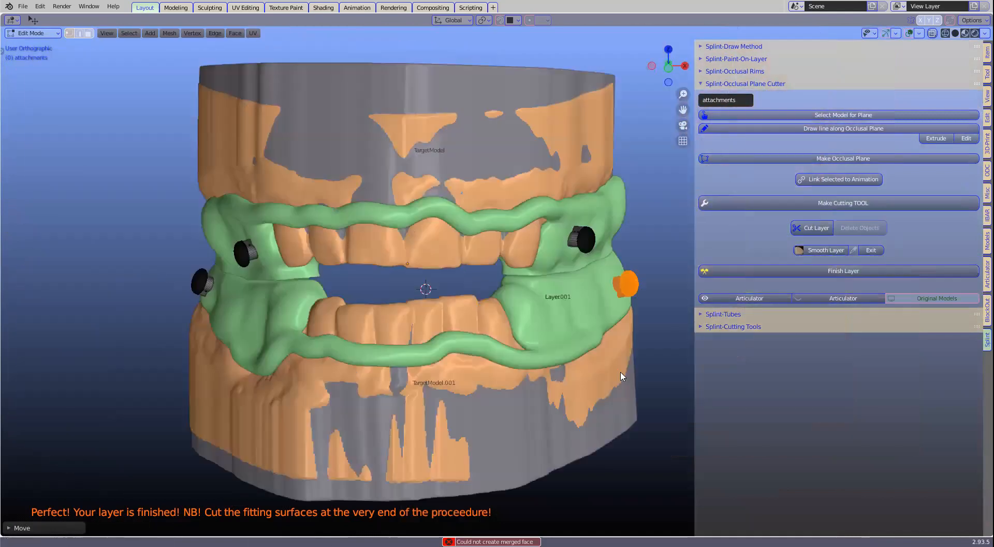
{"action": "key", "text": "Tab"}
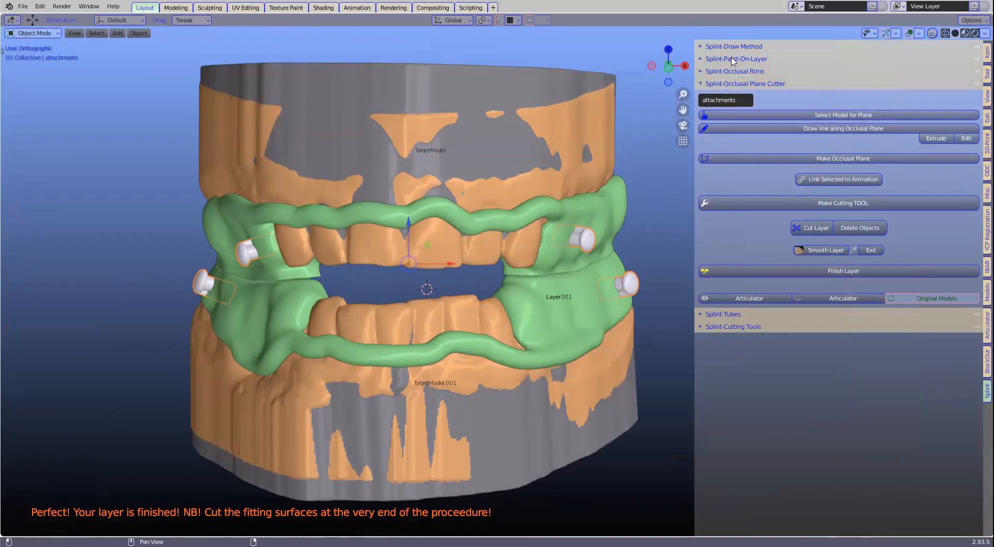
Step: Show the Splint-Cutting Tools options and narrow the sidebar to enlarge the 3D view
{"action": "left_click", "coordinate": [702, 59]}
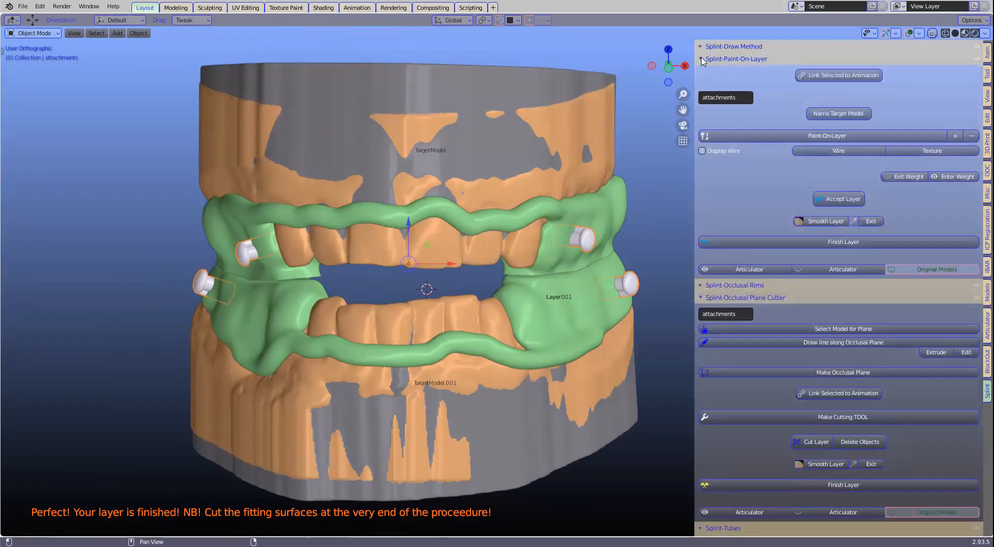
{"action": "left_click", "coordinate": [702, 59]}
{"action": "left_click", "coordinate": [702, 73]}
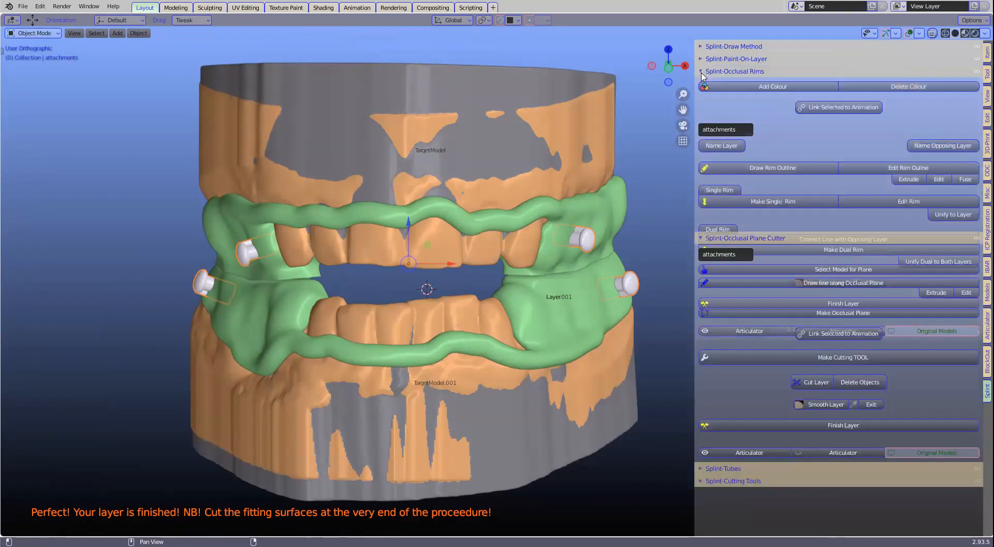
{"action": "left_click", "coordinate": [702, 72]}
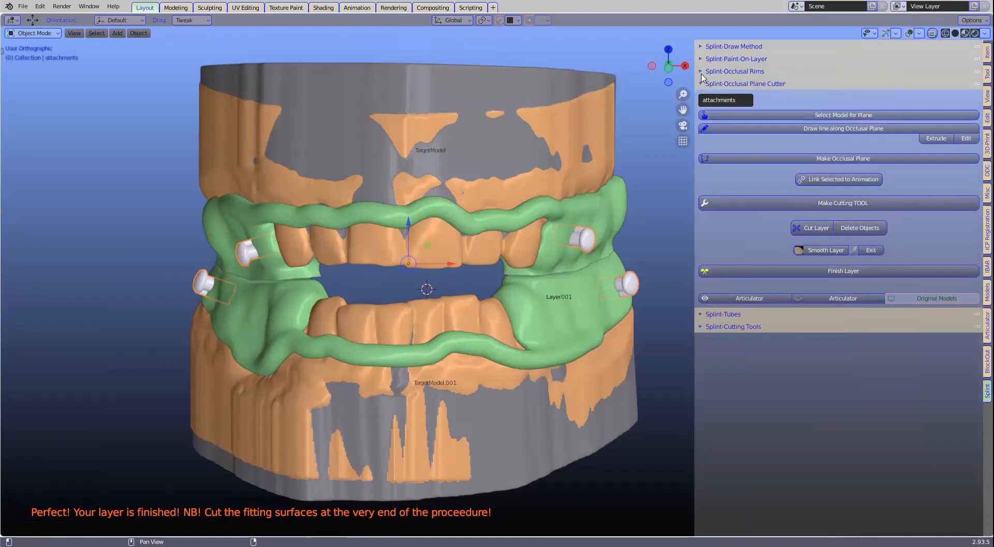
{"action": "left_click", "coordinate": [707, 315]}
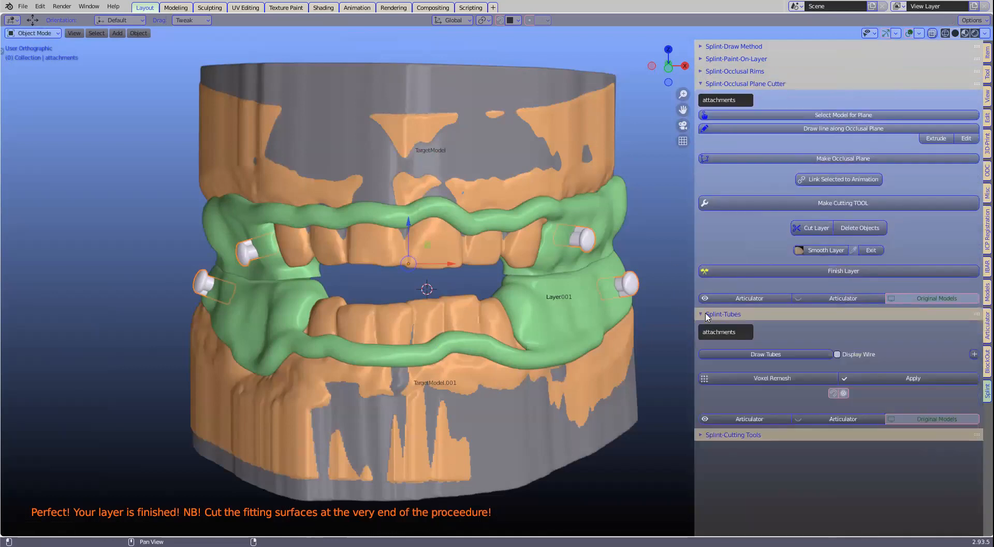
{"action": "left_click", "coordinate": [707, 315]}
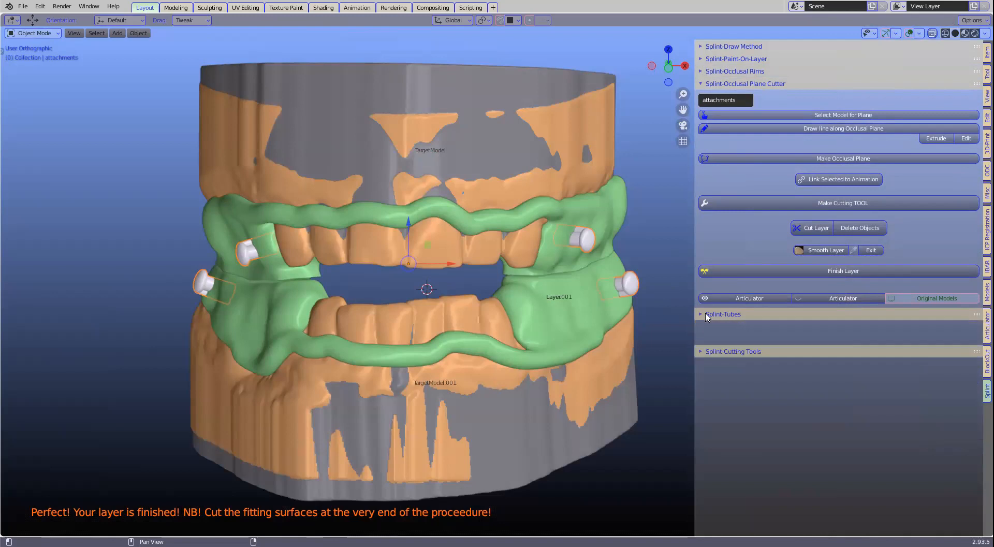
{"action": "left_click", "coordinate": [703, 327]}
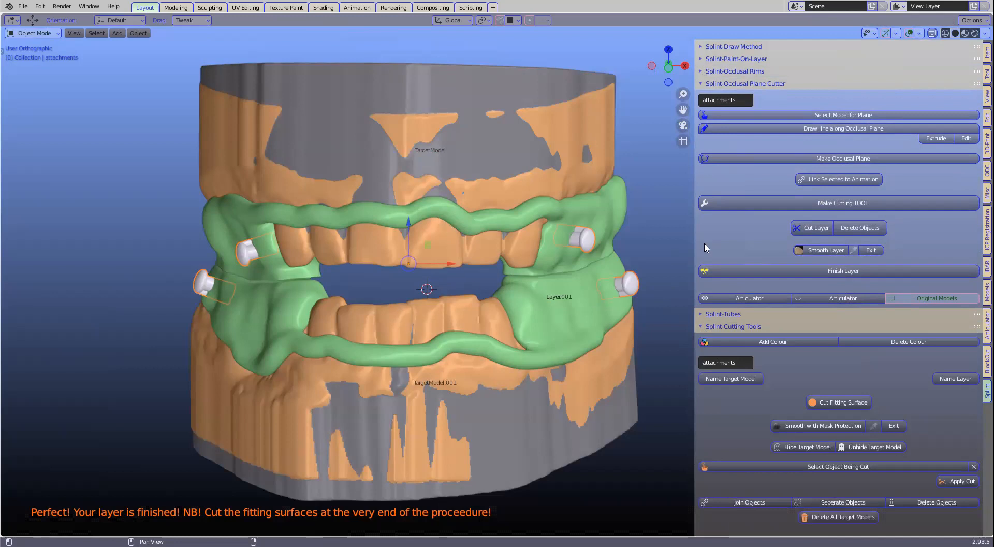
{"action": "left_click_drag", "start_coordinate": [694, 254], "coordinate": [744, 243]}
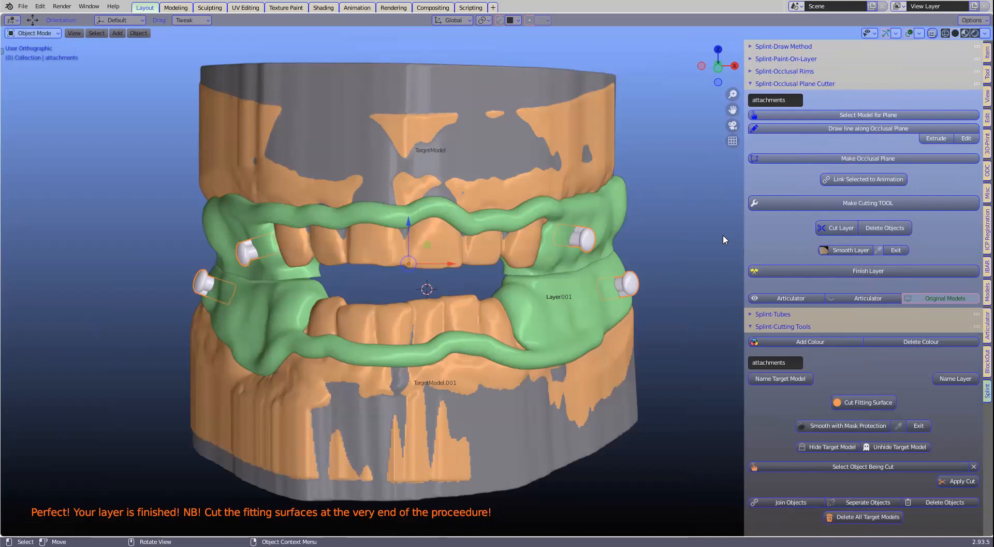
Step: Separate the attachments mesh into individual objects by loose parts and return to Object Mode
{"action": "key", "text": "Tab"}
{"action": "key", "text": "a"}
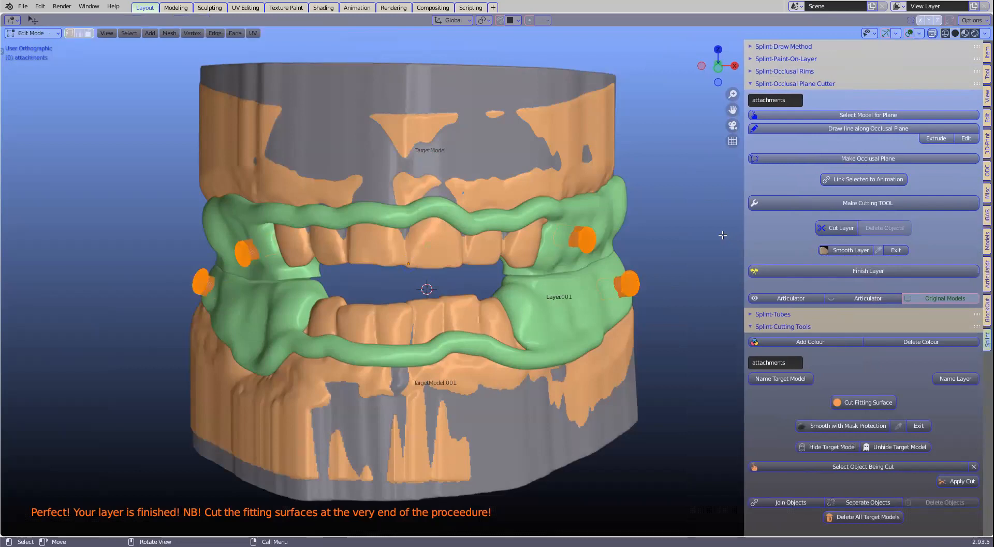
{"action": "key", "text": "p"}
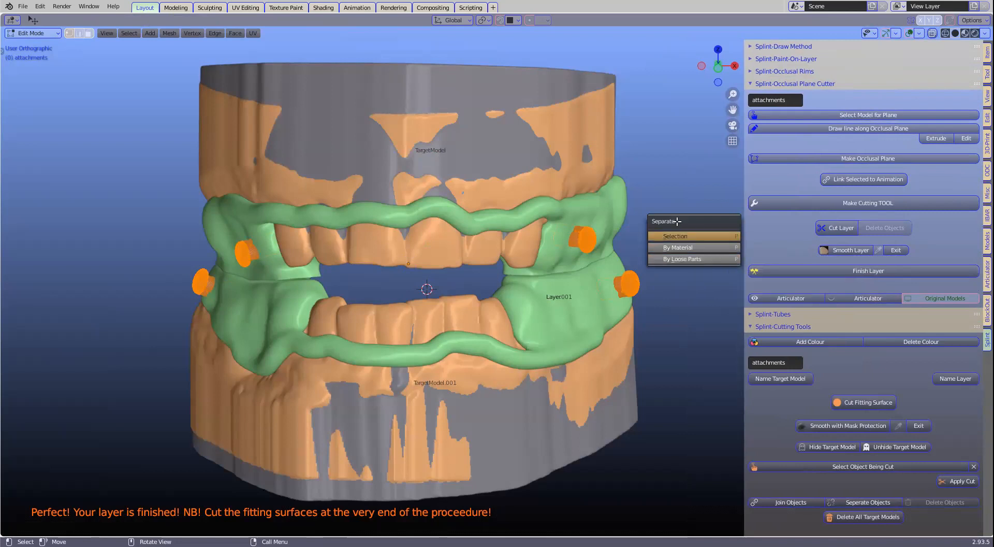
{"action": "left_click", "coordinate": [694, 260]}
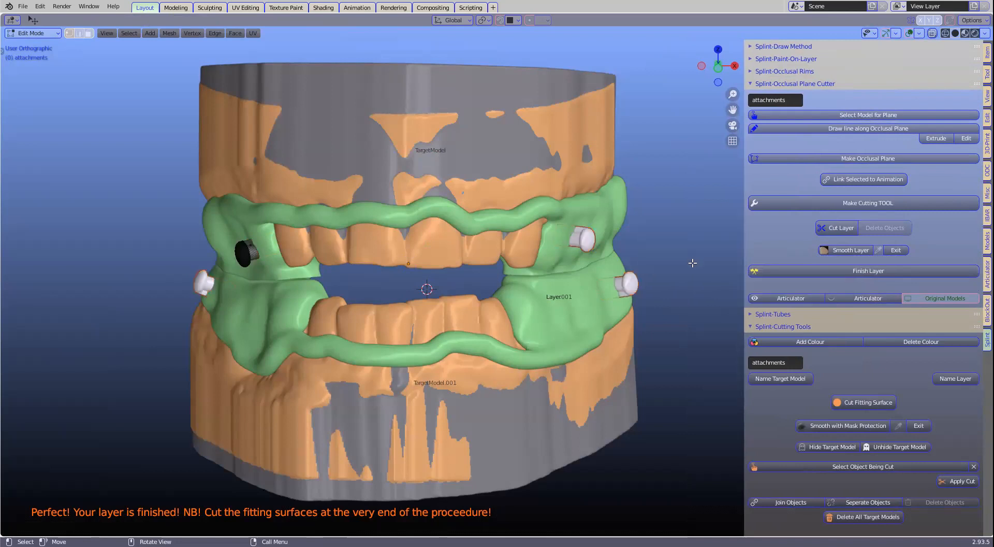
{"action": "key", "text": "Tab"}
Step: Select the upper attachments individually, hide the upper target model and reselect the upper right attachment
{"action": "left_click", "coordinate": [240, 254]}
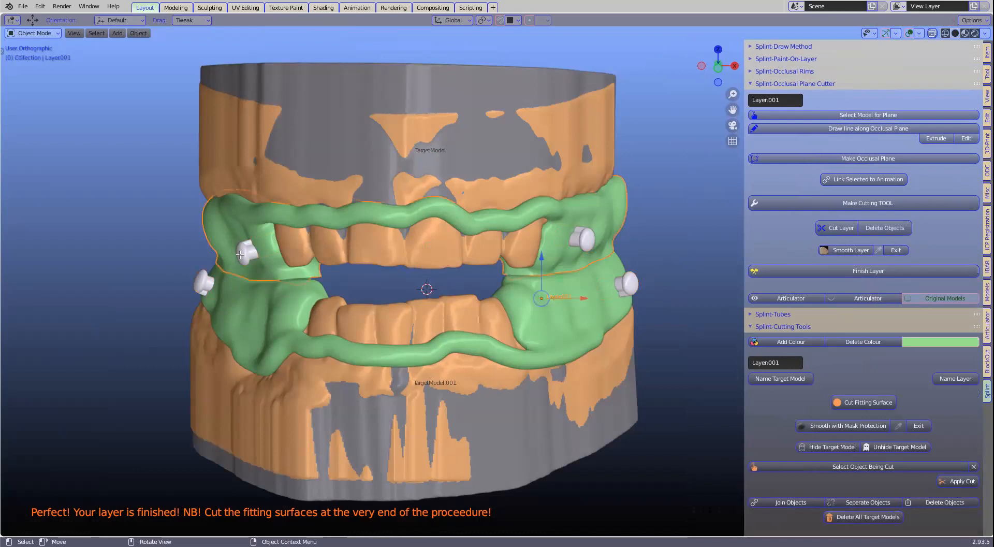
{"action": "left_click", "coordinate": [589, 232]}
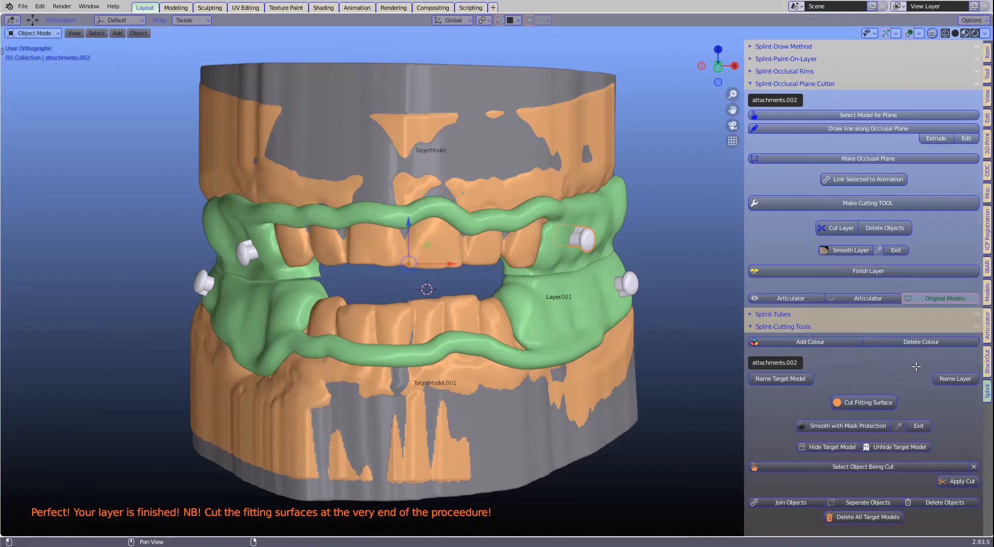
{"action": "left_click", "coordinate": [244, 249]}
{"action": "scroll", "coordinate": [464, 212], "scroll_direction": "down", "scroll_amount": 2}
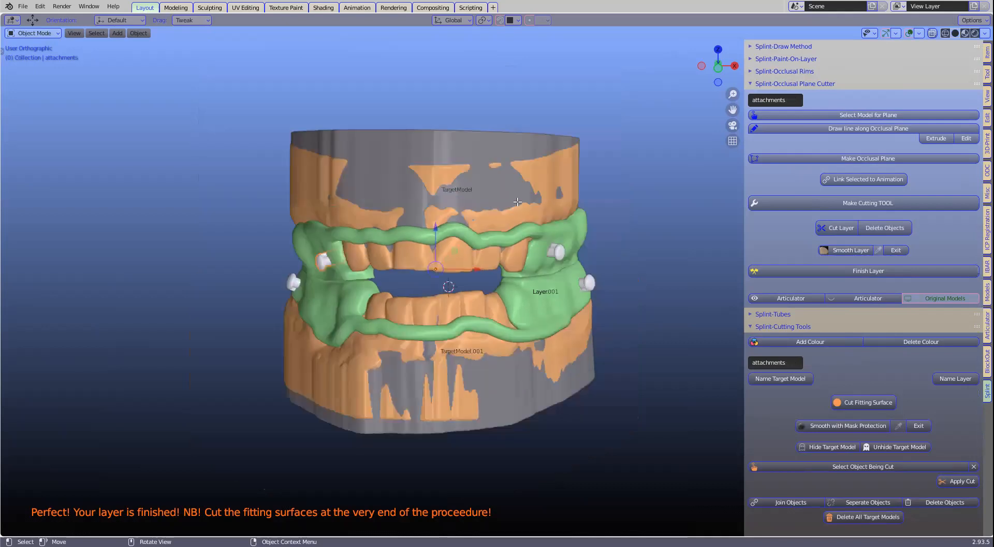
{"action": "left_click", "coordinate": [517, 201]}
{"action": "key", "text": "h"}
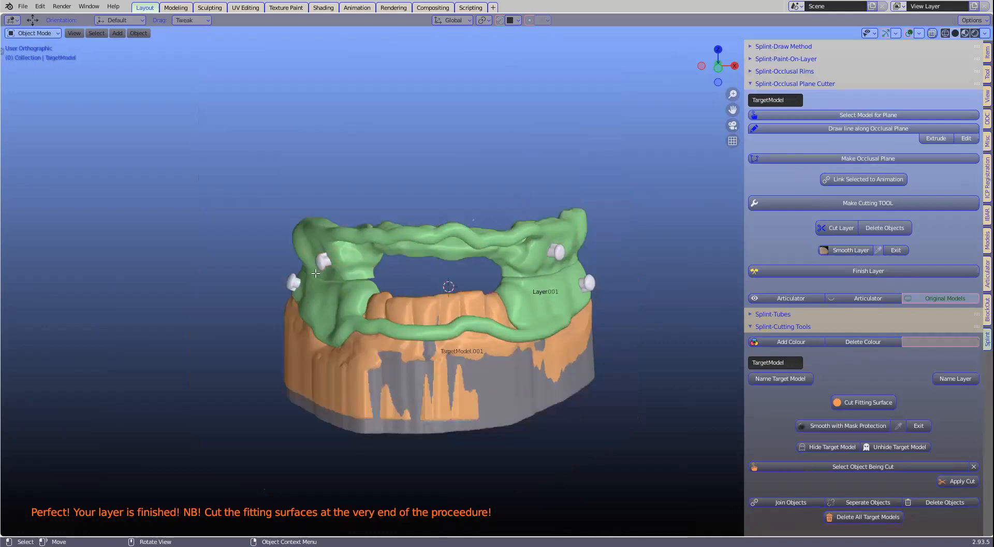
{"action": "left_click", "coordinate": [321, 261]}
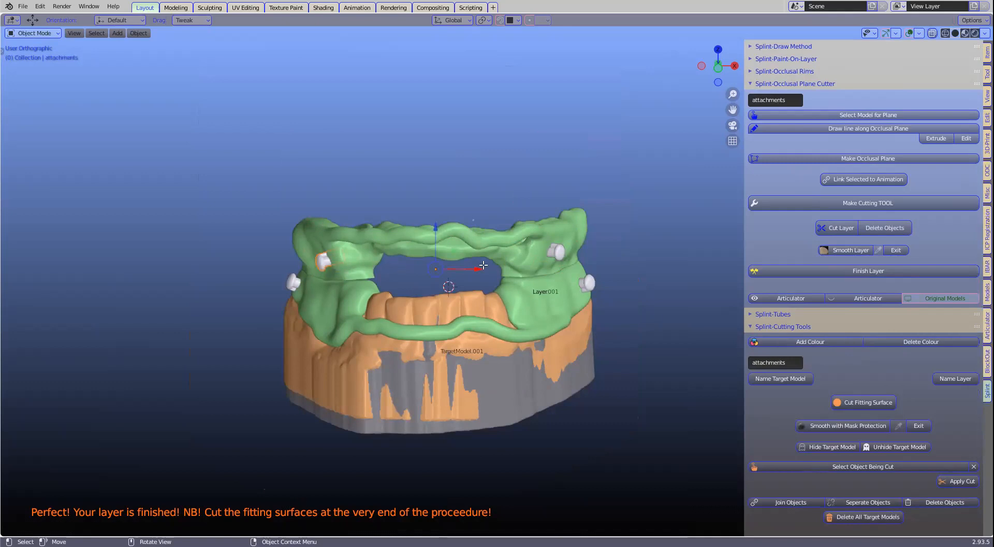
Step: Select the separated upper left attachment, select its whole mesh in Edit Mode and tilt it against the upper splint
{"action": "scroll", "coordinate": [530, 256], "scroll_direction": "up", "scroll_amount": 3}
{"action": "left_click", "coordinate": [606, 228]}
{"action": "middle_click_drag", "start_coordinate": [607, 229], "coordinate": [627, 226]}
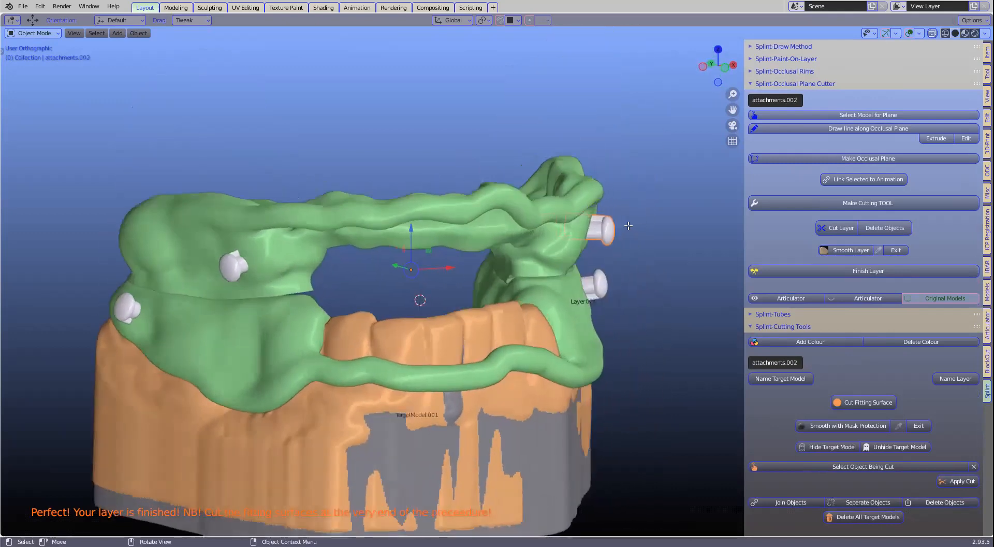
{"action": "key", "text": "Tab"}
{"action": "key", "text": "ctrl"}
{"action": "key", "text": "ctrl+l"}
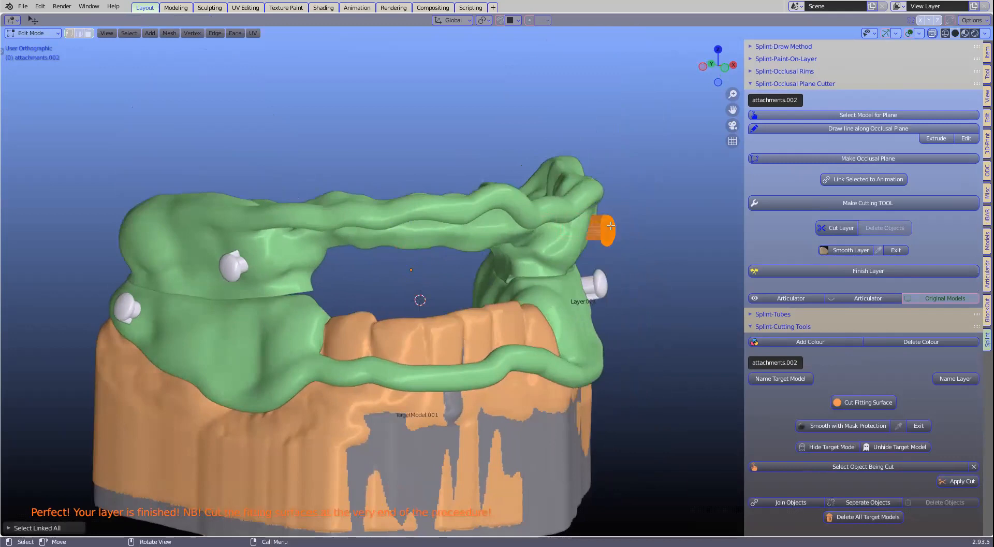
{"action": "key", "text": "r"}
{"action": "left_click", "coordinate": [614, 245]}
Step: Finish tilting the upper left attachment in Edit Mode, return to Object Mode and inspect how its base enters the upper splint
{"action": "scroll", "coordinate": [614, 245], "scroll_direction": "up", "scroll_amount": 5}
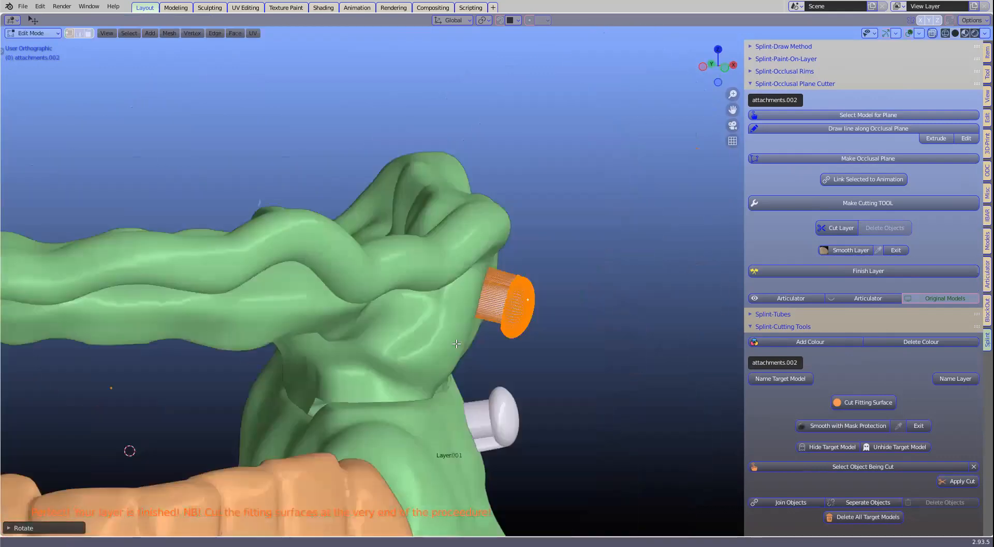
{"action": "key", "text": "Tab"}
{"action": "scroll", "coordinate": [612, 291], "scroll_direction": "up", "scroll_amount": 5}
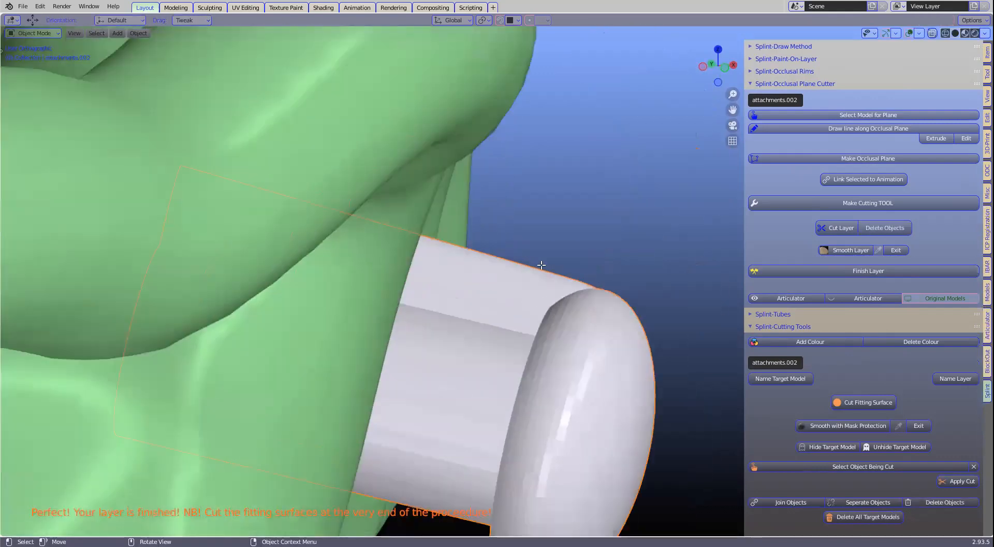
{"action": "scroll", "coordinate": [608, 288], "scroll_direction": "down", "scroll_amount": 5}
{"action": "middle_click_drag", "start_coordinate": [608, 288], "coordinate": [559, 328]}
{"action": "key", "text": "Tab"}
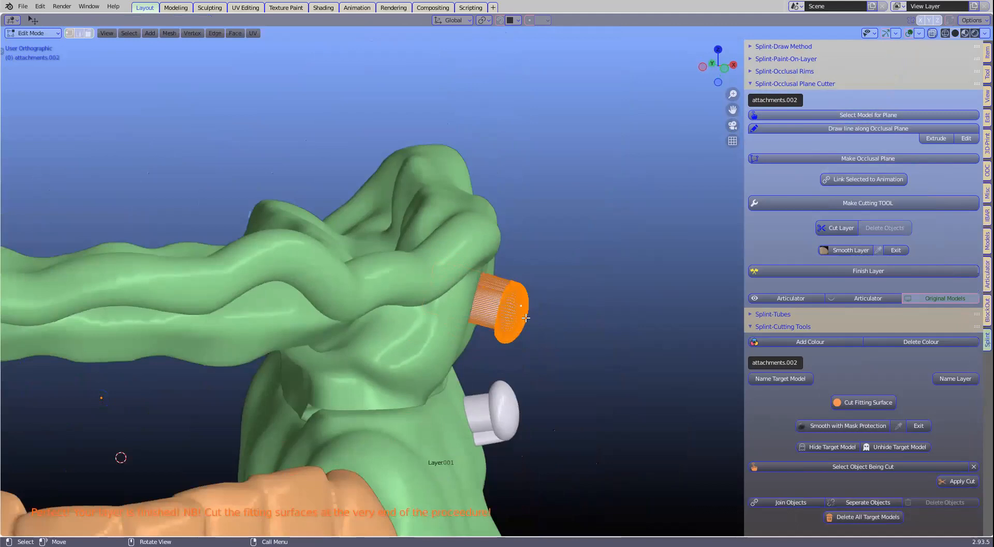
{"action": "key", "text": "Tab"}
{"action": "mouse_move", "coordinate": [559, 278]}
{"action": "middle_mouse_down", "text": "shift"}
{"action": "mouse_move", "coordinate": [572, 269]}
{"action": "mouse_move", "coordinate": [572, 280]}
{"action": "middle_mouse_up", "text": "shift"}
{"action": "scroll", "coordinate": [561, 298], "scroll_direction": "down", "scroll_amount": 5}
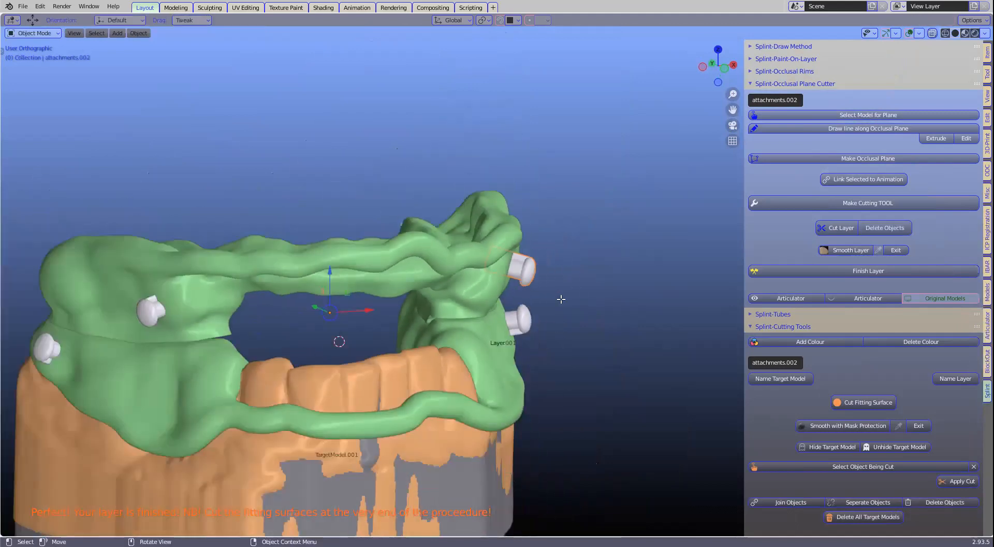
Step: Annotate the attachment's underside with a freehand contour running to the splint, a zigzag on the stem and two lines from the head's rim
{"action": "middle_click_drag", "start_coordinate": [484, 330], "coordinate": [522, 282]}
{"action": "scroll", "coordinate": [519, 281], "scroll_direction": "up", "scroll_amount": 5}
{"action": "scroll", "coordinate": [518, 281], "scroll_direction": "up", "scroll_amount": 4}
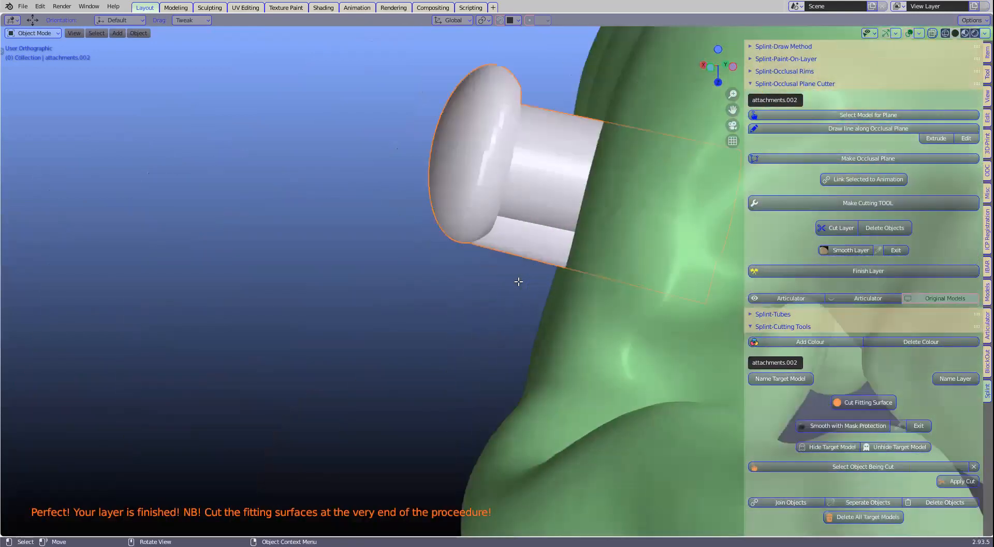
{"action": "key", "text": "t"}
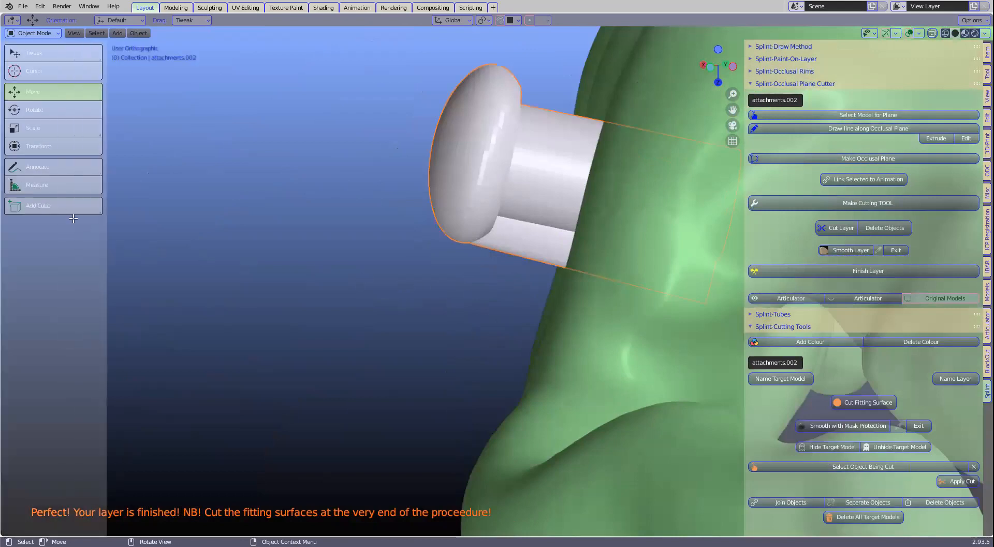
{"action": "left_click", "coordinate": [19, 168]}
{"action": "left_click", "coordinate": [32, 187]}
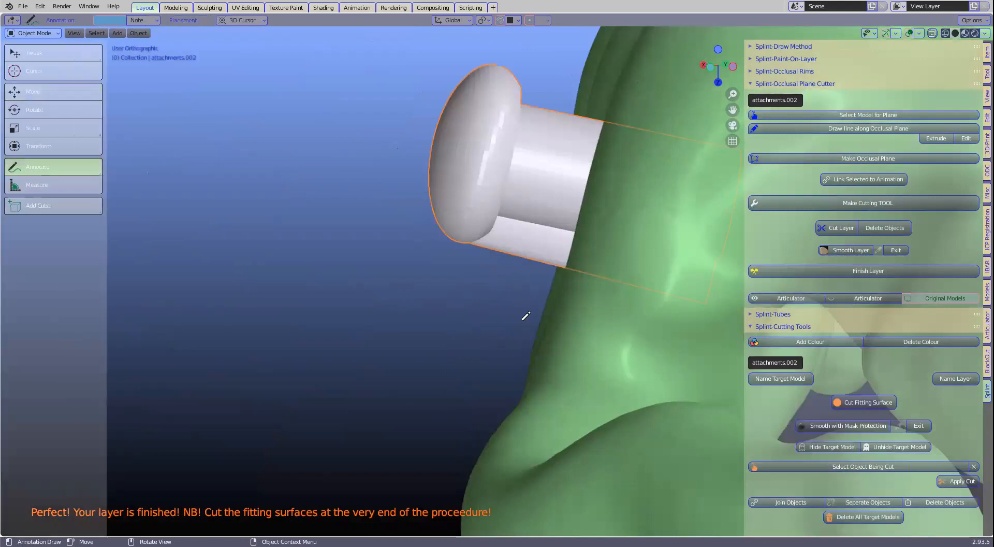
{"action": "mouse_move", "coordinate": [498, 422]}
{"action": "left_mouse_down"}
{"action": "mouse_move", "coordinate": [524, 377]}
{"action": "mouse_move", "coordinate": [551, 286]}
{"action": "mouse_move", "coordinate": [427, 196]}
{"action": "left_mouse_up"}
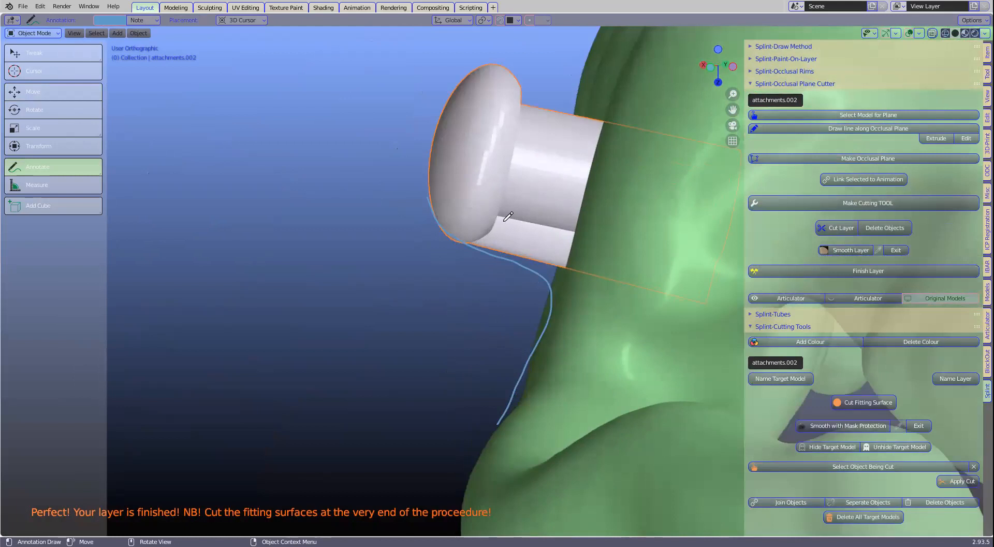
{"action": "left_click_drag", "start_coordinate": [502, 226], "coordinate": [563, 243]}
{"action": "left_click_drag", "start_coordinate": [453, 238], "coordinate": [420, 370]}
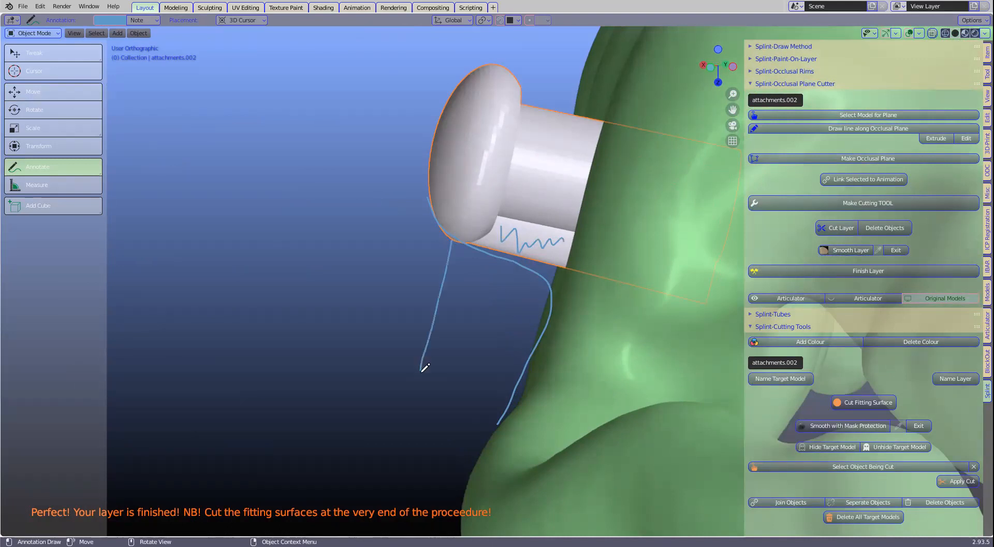
{"action": "left_click_drag", "start_coordinate": [464, 243], "coordinate": [436, 400]}
Step: Erase all annotation strokes around the attachment and return to the Tweak tool
{"action": "scroll", "coordinate": [102, 247], "scroll_direction": "down", "scroll_amount": 2}
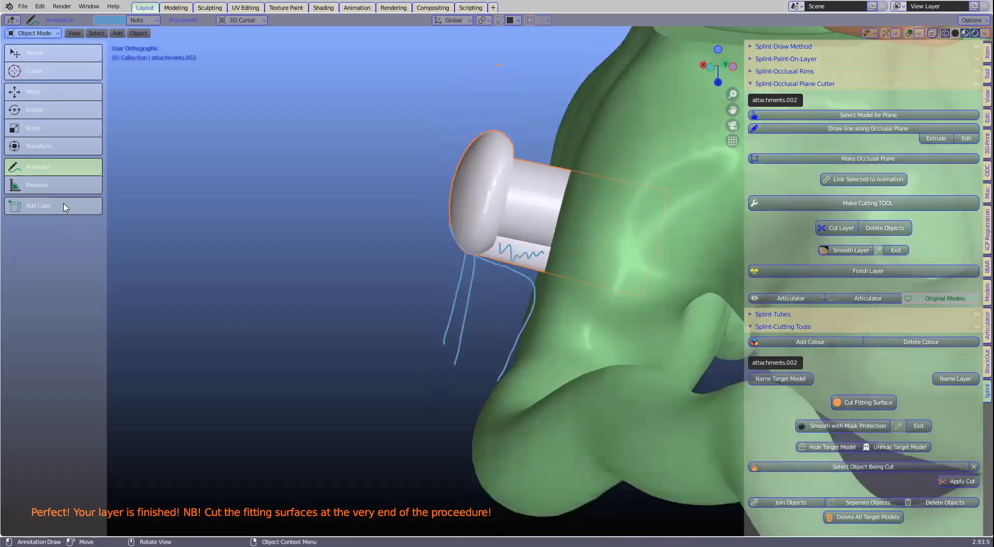
{"action": "left_click", "coordinate": [64, 168]}
{"action": "left_click", "coordinate": [56, 252]}
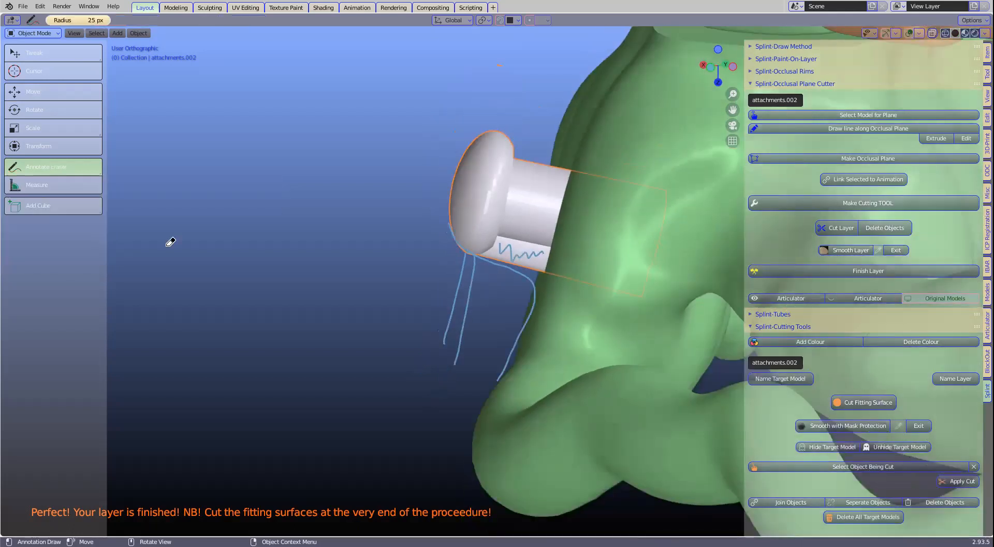
{"action": "middle_click_drag", "start_coordinate": [573, 222], "coordinate": [480, 261]}
{"action": "mouse_move", "coordinate": [479, 261]}
{"action": "left_mouse_down"}
{"action": "mouse_move", "coordinate": [507, 338]}
{"action": "mouse_move", "coordinate": [483, 284]}
{"action": "left_mouse_up"}
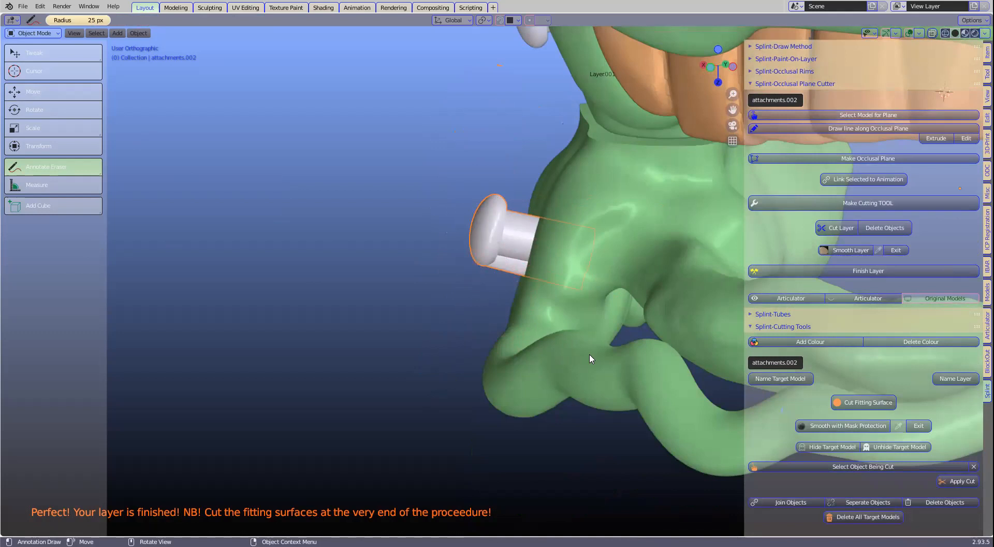
{"action": "key", "text": "w"}
Step: Join both upper attachments to the upper splint layer using an Auto Boolean Union with the layer as the active object
{"action": "scroll", "coordinate": [590, 359], "scroll_direction": "down", "scroll_amount": 7}
{"action": "scroll", "coordinate": [600, 354], "scroll_direction": "down", "scroll_amount": 3}
{"action": "middle_click_drag", "start_coordinate": [627, 352], "coordinate": [590, 244]}
{"action": "scroll", "coordinate": [590, 244], "scroll_direction": "up", "scroll_amount": 2}
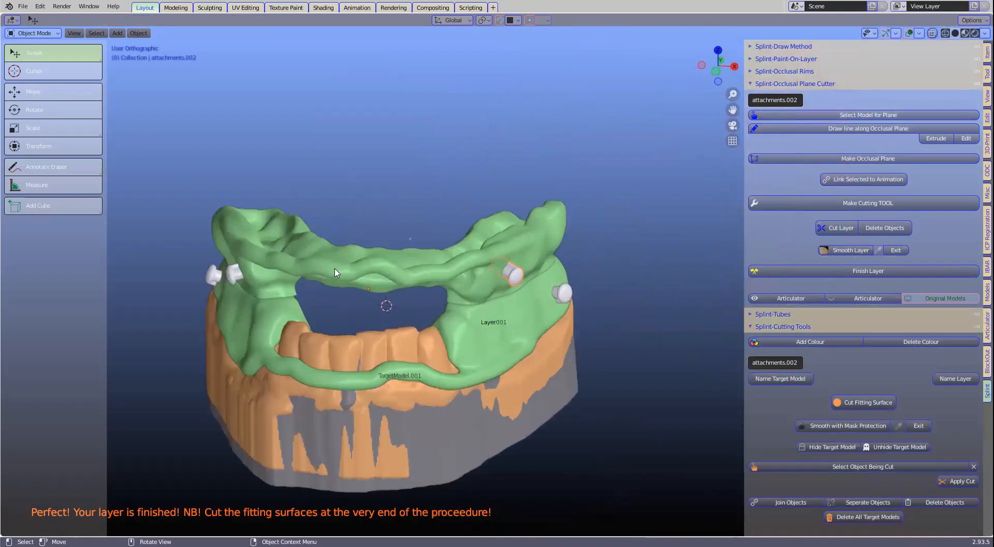
{"action": "scroll", "coordinate": [337, 271], "scroll_direction": "up", "scroll_amount": 2}
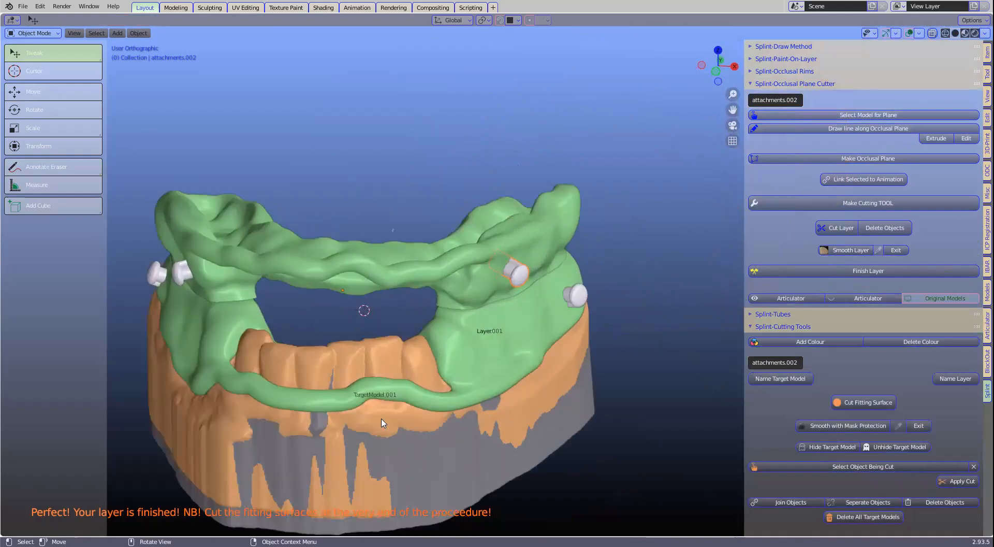
{"action": "scroll", "coordinate": [383, 423], "scroll_direction": "down", "scroll_amount": 2}
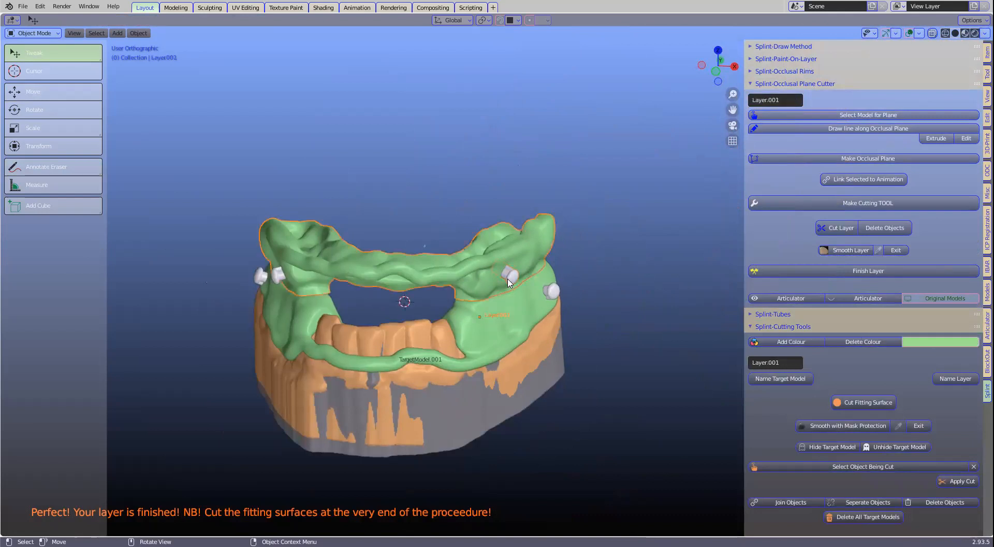
{"action": "middle_click_drag", "start_coordinate": [470, 292], "coordinate": [406, 290]}
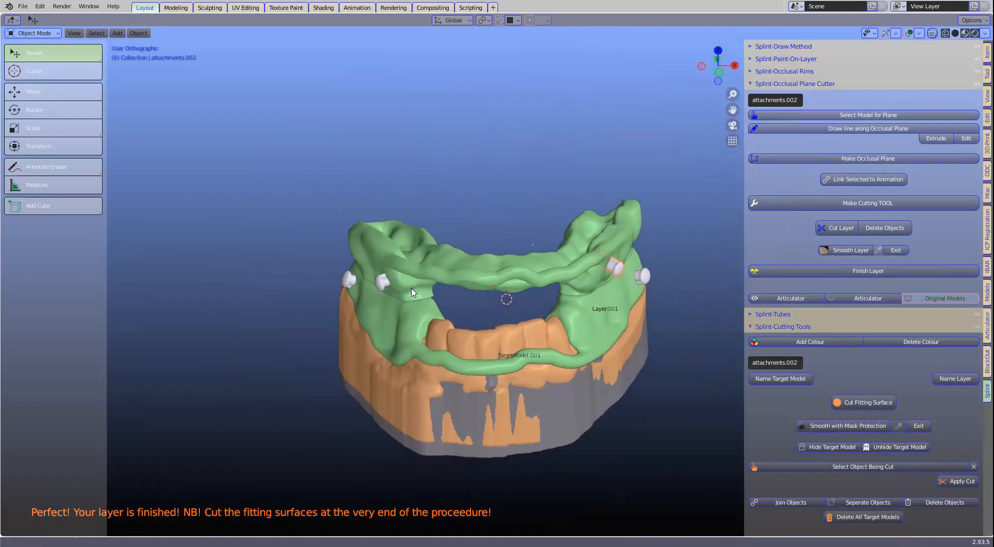
{"action": "left_click", "coordinate": [382, 284], "text": "shift"}
{"action": "scroll", "coordinate": [263, 277], "scroll_direction": "up", "scroll_amount": 4}
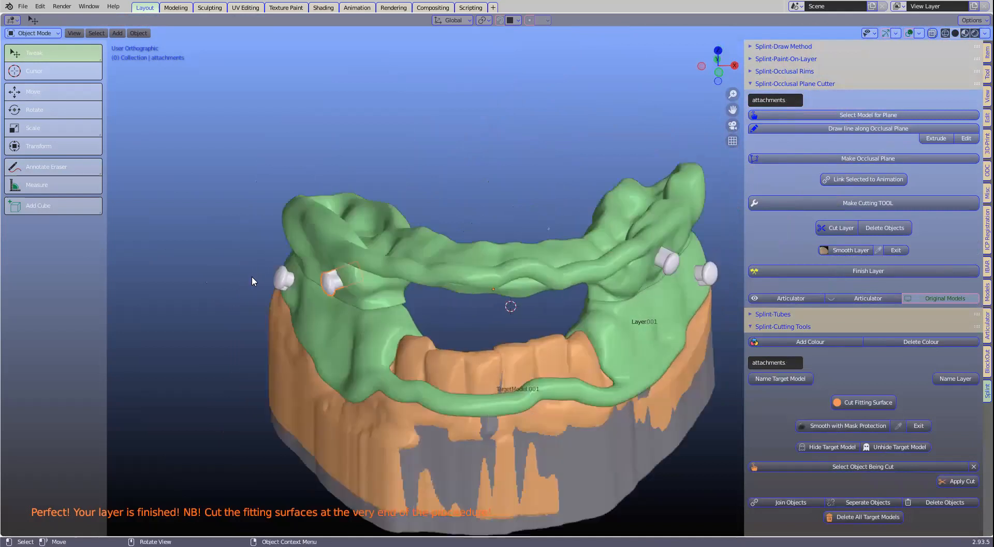
{"action": "scroll", "coordinate": [284, 292], "scroll_direction": "down", "scroll_amount": 3}
{"action": "left_click", "coordinate": [631, 267], "text": "shift"}
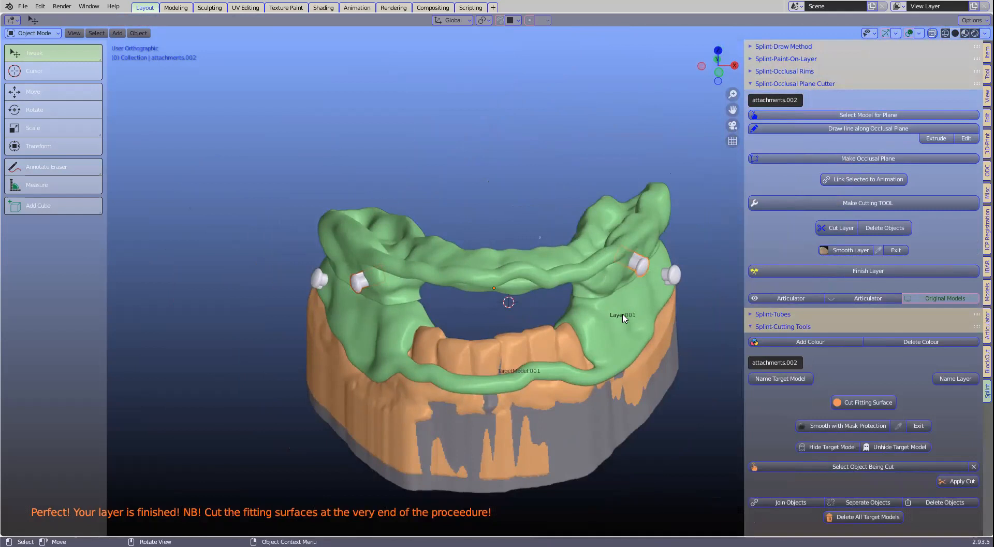
{"action": "left_click", "coordinate": [558, 278]}
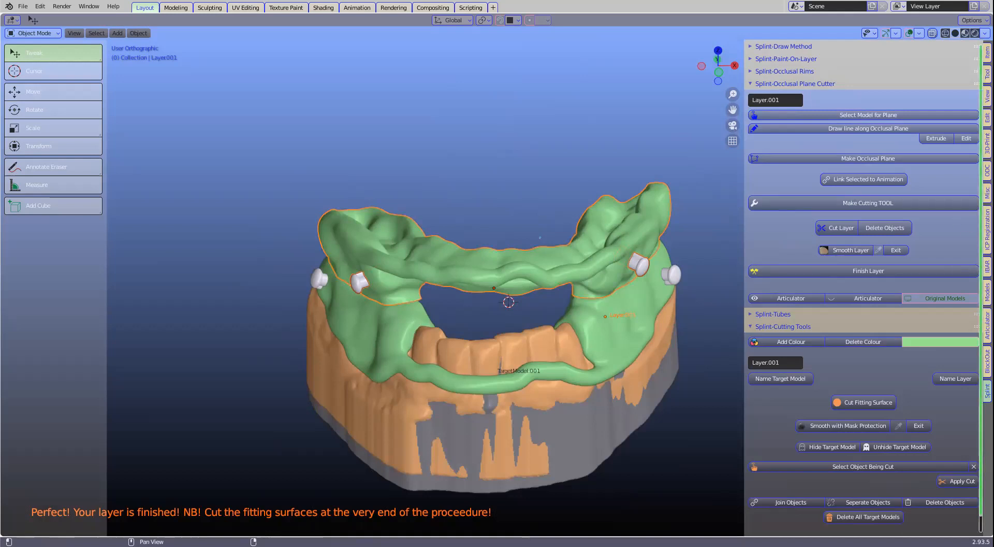
{"action": "left_click", "coordinate": [987, 118]}
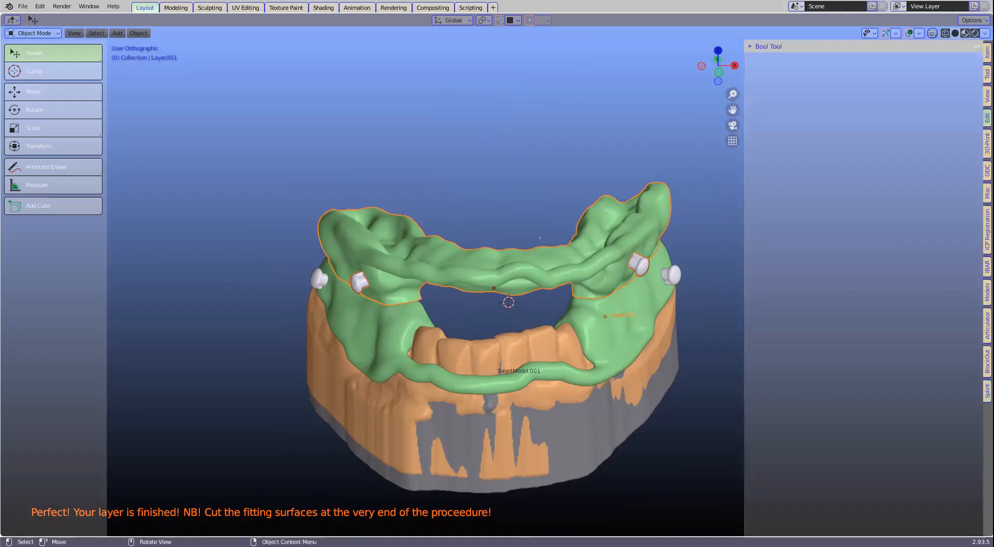
{"action": "left_click", "coordinate": [750, 46]}
{"action": "left_click", "coordinate": [882, 81]}
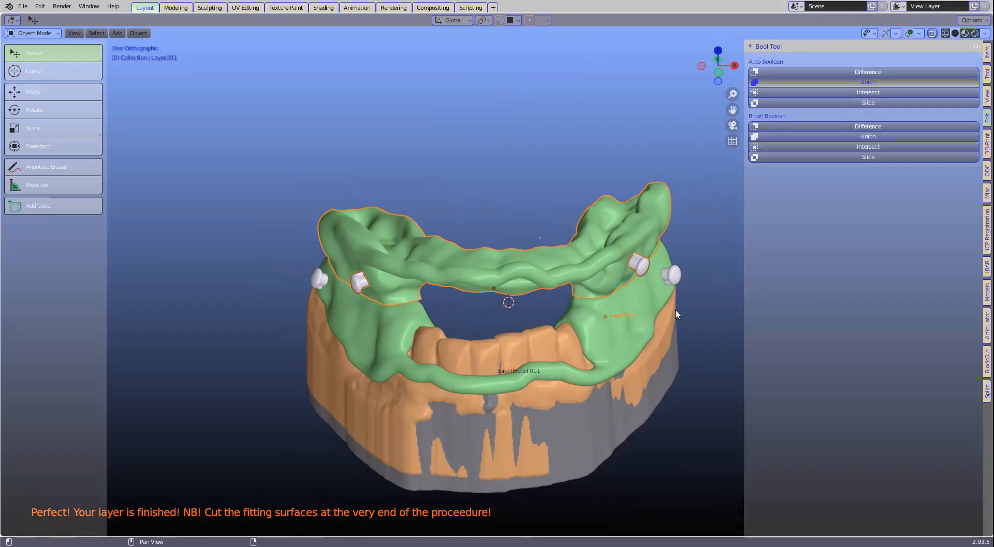
Step: Join both lower attachments to the lower splint layer using an Auto Boolean Union with the layer as the active object
{"action": "left_click", "coordinate": [317, 280]}
{"action": "left_click", "coordinate": [669, 276], "text": "shift"}
{"action": "left_click", "coordinate": [376, 336], "text": "shift"}
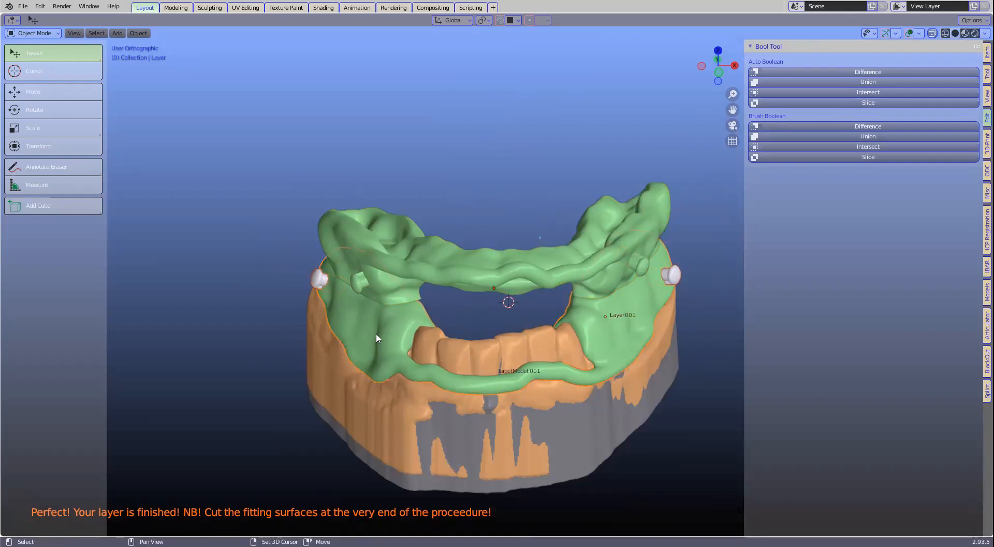
{"action": "scroll", "coordinate": [641, 396], "scroll_direction": "up", "scroll_amount": 1}
{"action": "scroll", "coordinate": [681, 363], "scroll_direction": "up", "scroll_amount": 1}
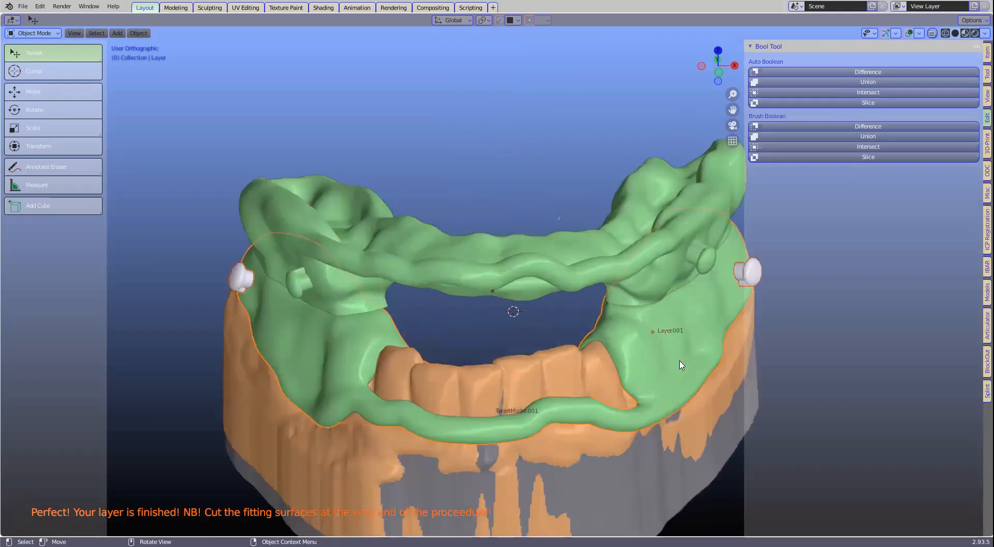
{"action": "left_click", "coordinate": [856, 83]}
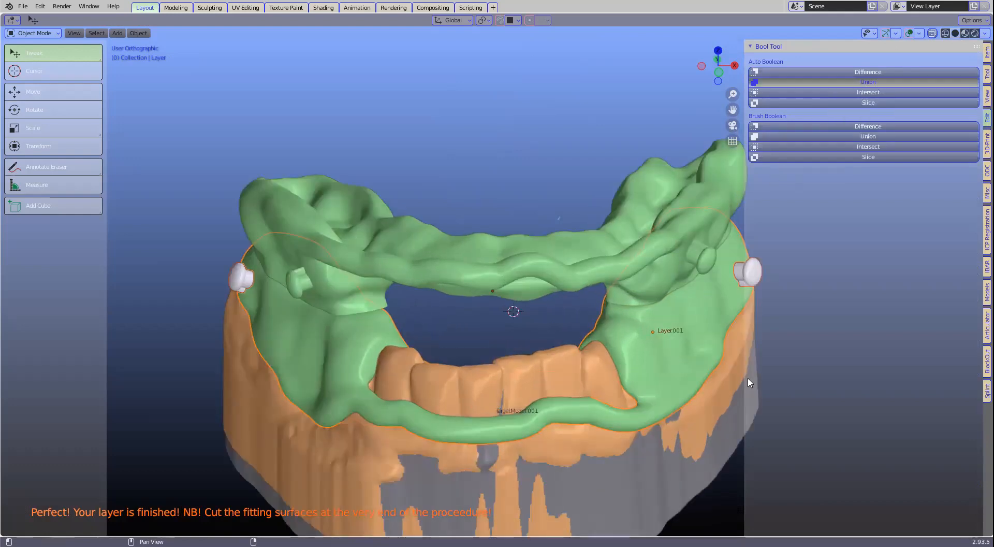
Step: Examine the joined lower splint and the internal ends of its attachments in X-ray display, and restore the solid display
{"action": "scroll", "coordinate": [741, 388], "scroll_direction": "down", "scroll_amount": 2}
{"action": "mouse_move", "coordinate": [649, 331]}
{"action": "middle_mouse_down"}
{"action": "mouse_move", "coordinate": [613, 325]}
{"action": "mouse_move", "coordinate": [629, 334]}
{"action": "middle_mouse_up"}
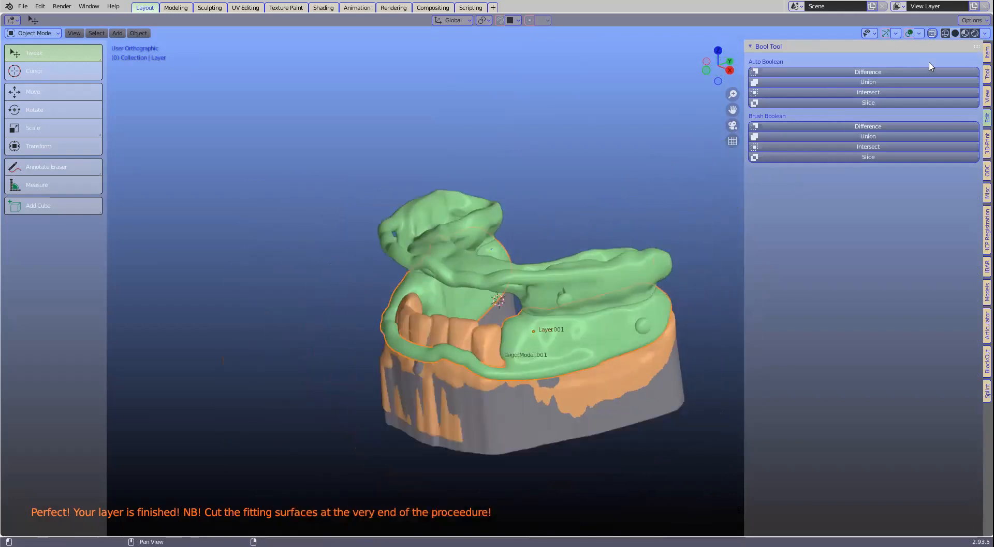
{"action": "left_click", "coordinate": [932, 33]}
{"action": "scroll", "coordinate": [579, 317], "scroll_direction": "up", "scroll_amount": 4}
{"action": "middle_click_drag", "start_coordinate": [622, 341], "coordinate": [569, 290]}
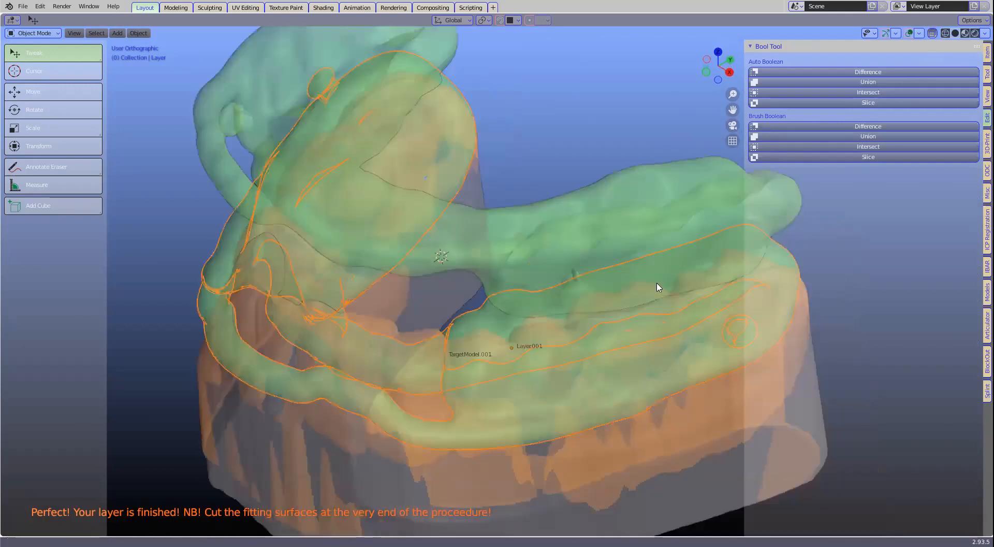
{"action": "scroll", "coordinate": [672, 270], "scroll_direction": "up", "scroll_amount": 5}
{"action": "middle_click_drag", "start_coordinate": [672, 272], "coordinate": [364, 311]}
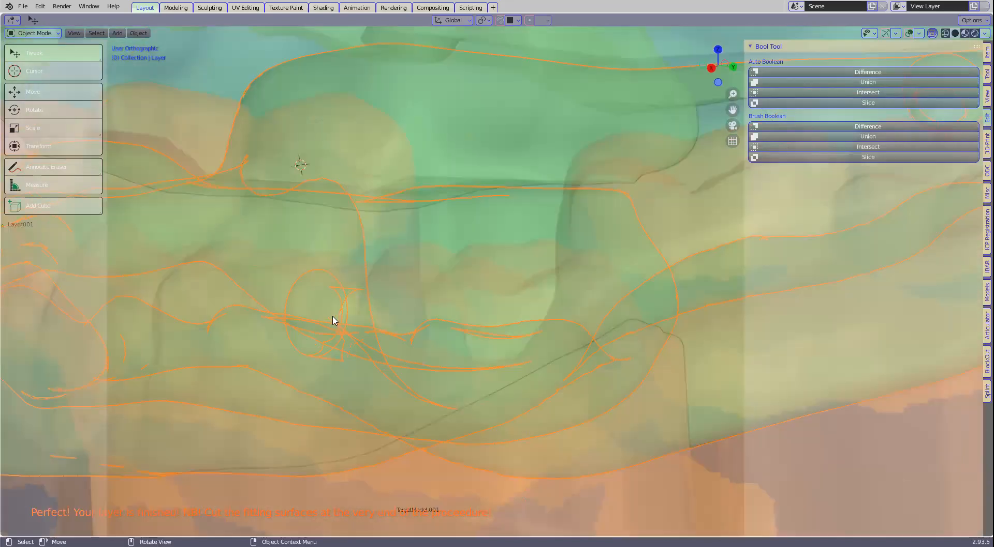
{"action": "scroll", "coordinate": [259, 303], "scroll_direction": "up", "scroll_amount": 2}
{"action": "scroll", "coordinate": [329, 301], "scroll_direction": "up", "scroll_amount": 2}
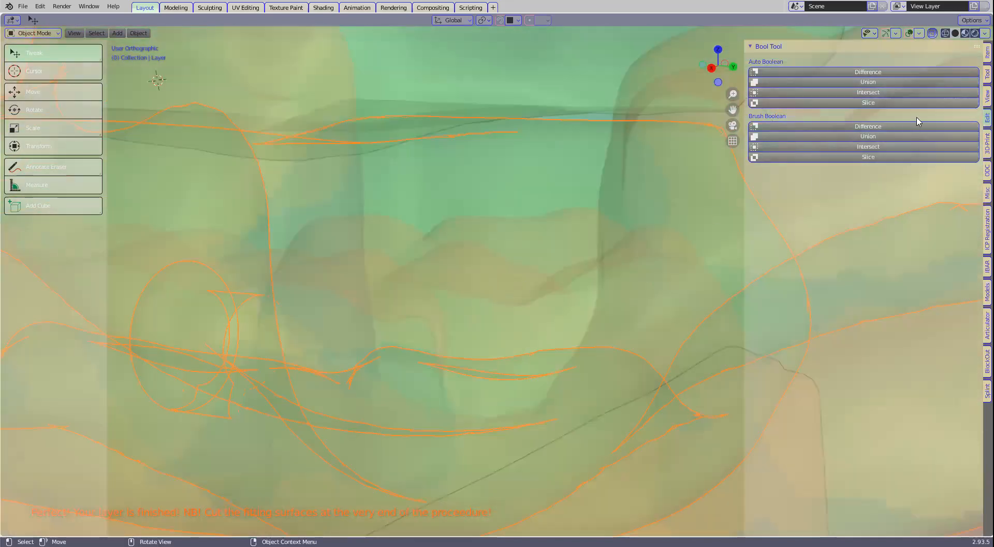
{"action": "scroll", "coordinate": [659, 180], "scroll_direction": "down", "scroll_amount": 2}
{"action": "scroll", "coordinate": [370, 326], "scroll_direction": "down", "scroll_amount": 5}
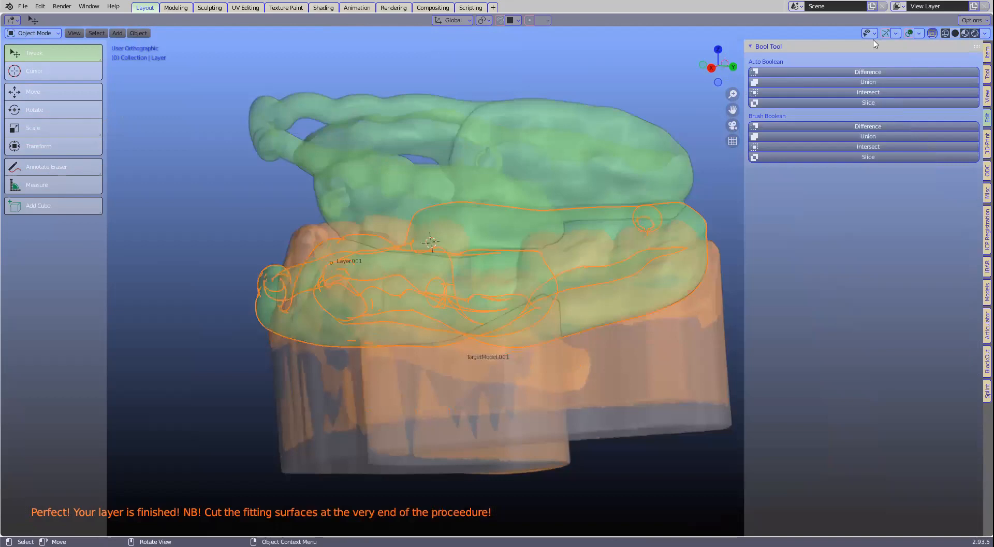
{"action": "left_click", "coordinate": [932, 33]}
Step: Unhide the upper target model and make the lower splint layer the active selection
{"action": "scroll", "coordinate": [421, 279], "scroll_direction": "down", "scroll_amount": 3}
{"action": "middle_click_drag", "start_coordinate": [419, 280], "coordinate": [524, 358]}
{"action": "key", "text": "alt"}
{"action": "key", "text": "alt+h"}
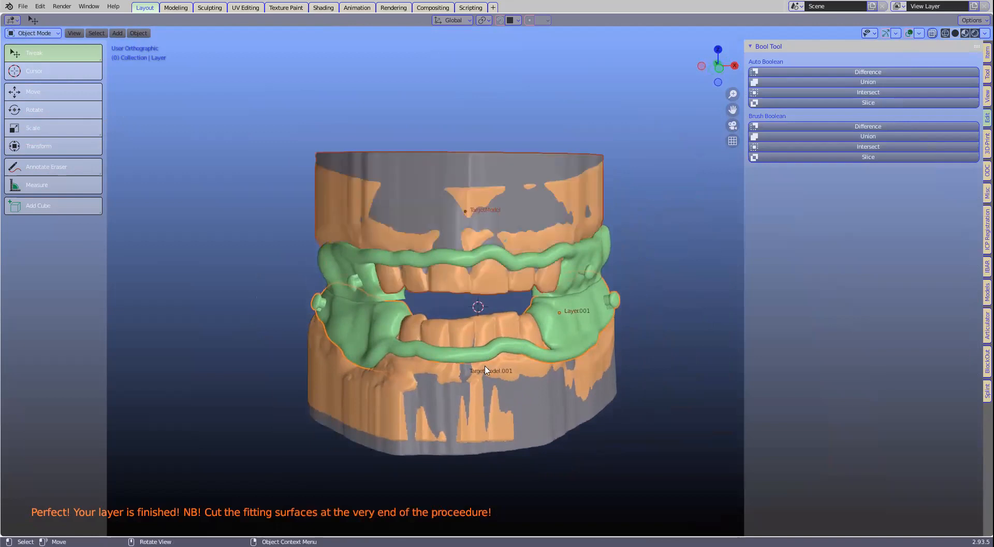
{"action": "left_click", "coordinate": [568, 393]}
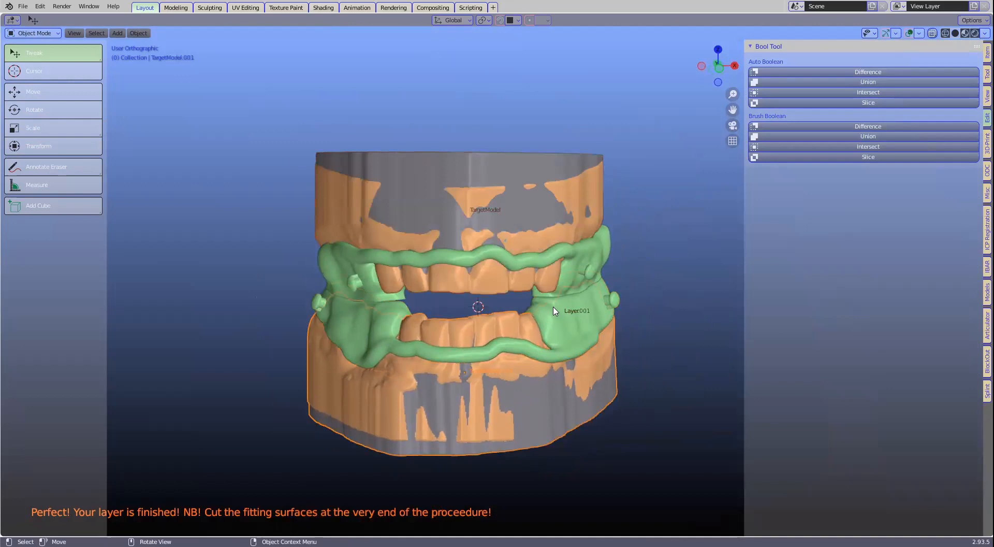
{"action": "left_click", "coordinate": [553, 311], "text": "shift"}
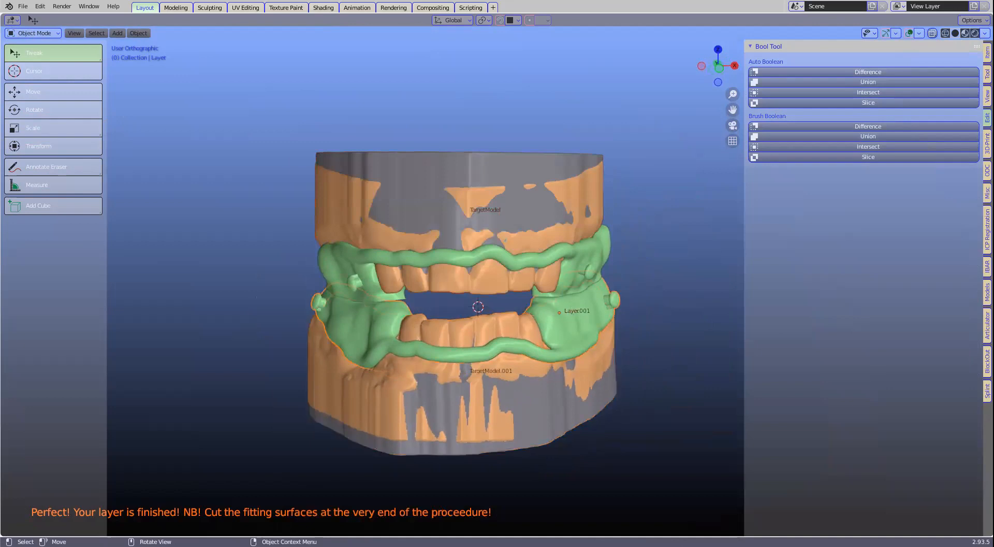
Step: Show the Splint options with only the Splint-Cutting Tools section expanded
{"action": "left_click", "coordinate": [986, 389]}
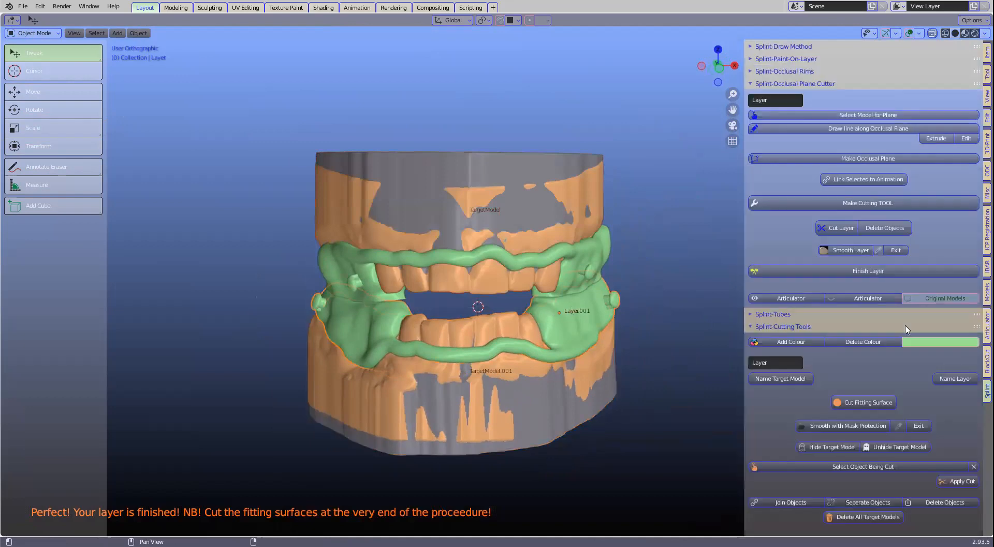
{"action": "scroll", "coordinate": [758, 318], "scroll_direction": "down", "scroll_amount": 1}
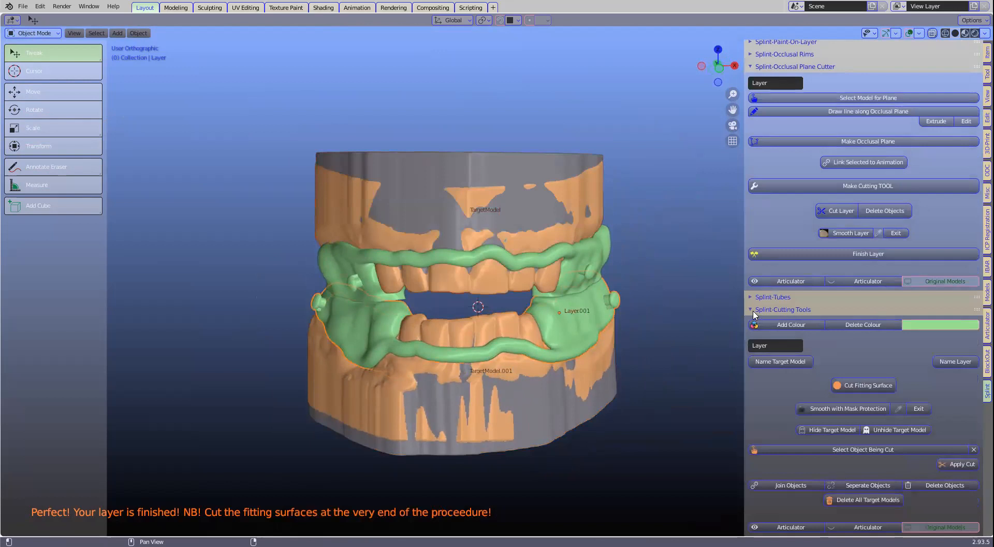
{"action": "left_click", "coordinate": [753, 311], "text": "ctrl"}
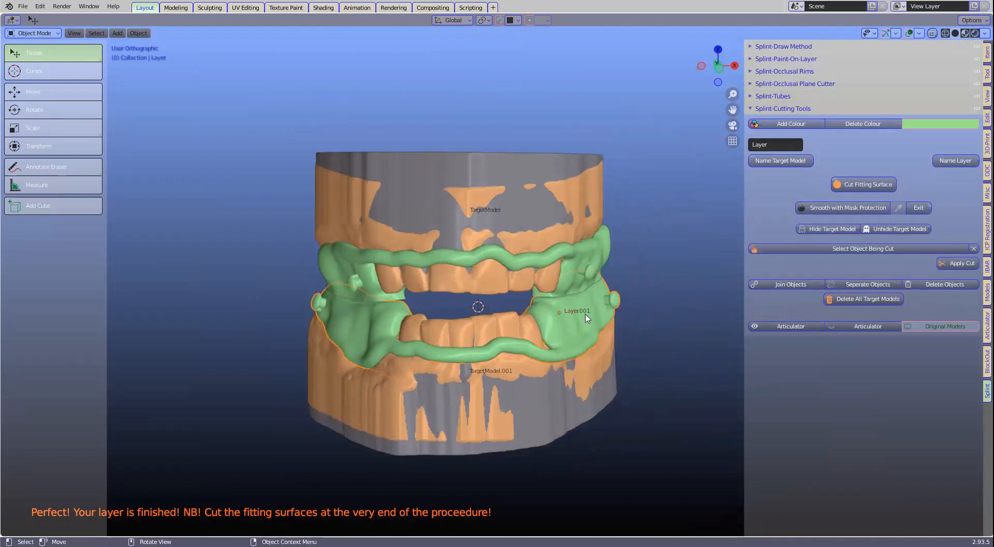
Step: Cut the lower splint layer's fitting surface using TargetModel.001 as the object making the cut
{"action": "scroll", "coordinate": [586, 321], "scroll_direction": "up", "scroll_amount": 3}
{"action": "scroll", "coordinate": [586, 320], "scroll_direction": "down", "scroll_amount": 1}
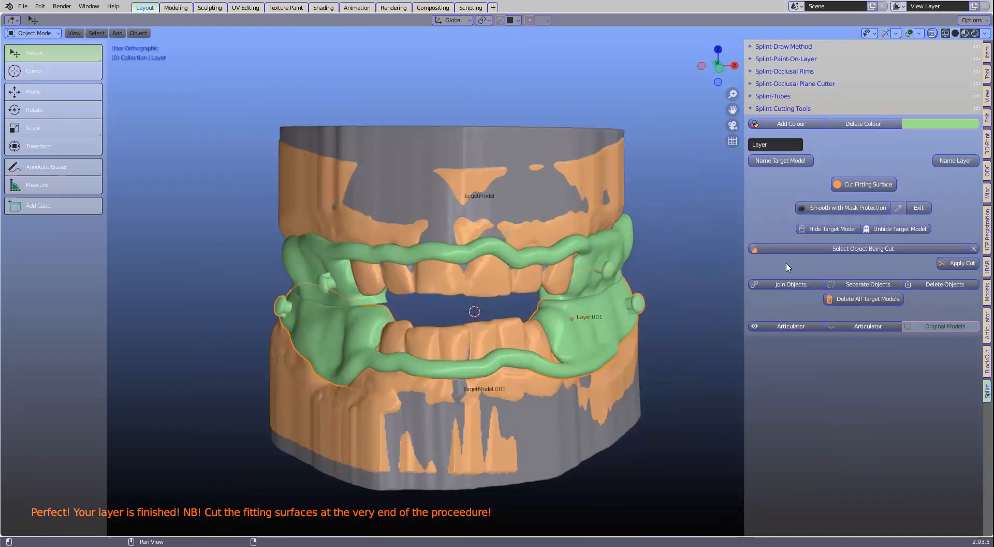
{"action": "left_click", "coordinate": [894, 248]}
{"action": "left_click", "coordinate": [962, 249]}
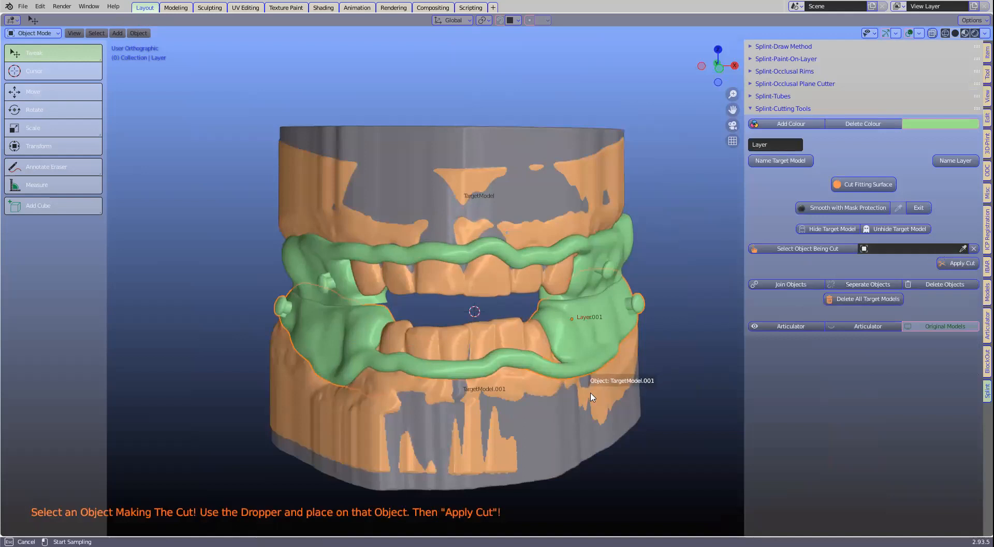
{"action": "left_click", "coordinate": [708, 354]}
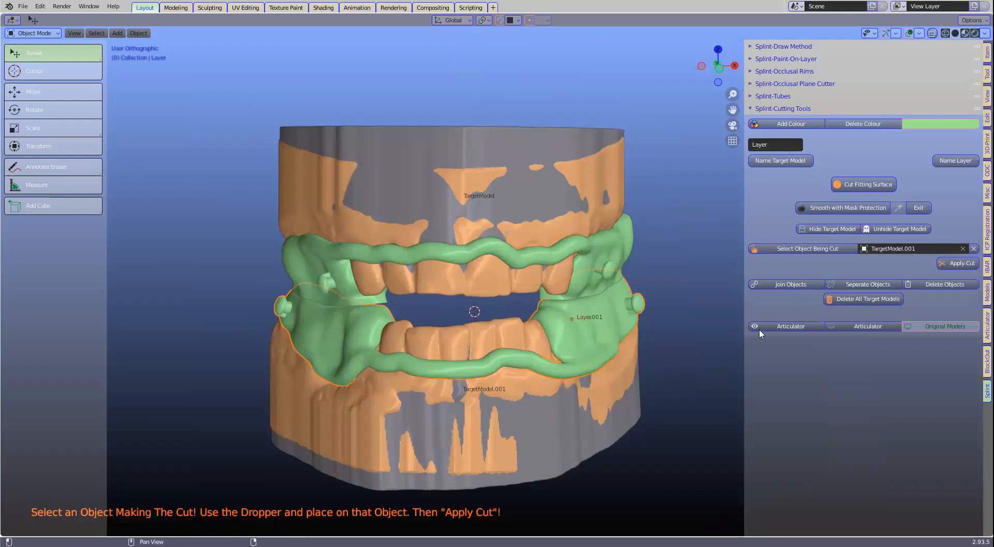
{"action": "left_click", "coordinate": [950, 264]}
Step: Inspect the cut lower splint with the lower target model hidden, and unhide the model
{"action": "left_click", "coordinate": [511, 439]}
{"action": "middle_click_drag", "start_coordinate": [511, 439], "coordinate": [518, 421]}
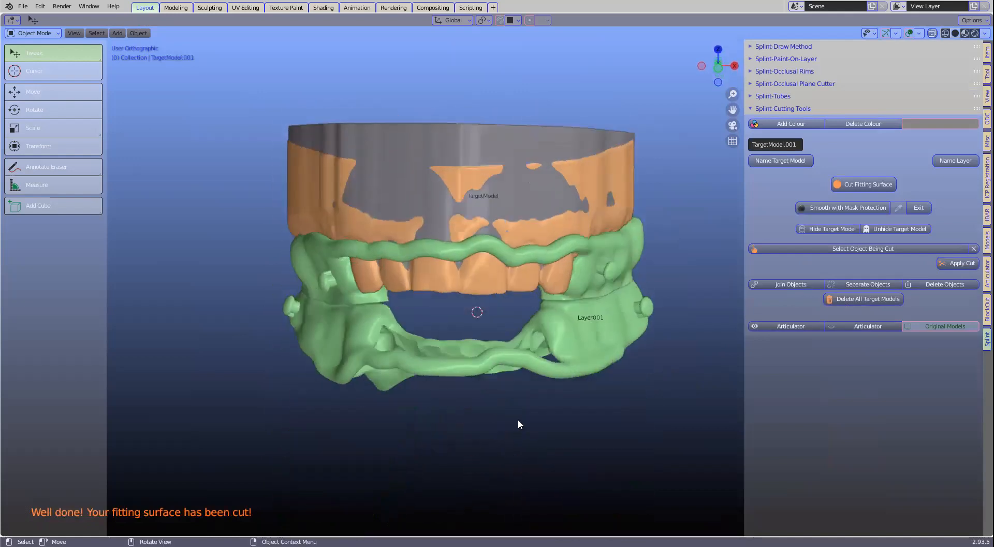
{"action": "key", "text": "alt+h"}
Step: Designate the upper splint as "Layer" and the upper model as "TargetModel" for cutting
{"action": "middle_click_drag", "start_coordinate": [566, 388], "coordinate": [558, 440], "text": "shift"}
{"action": "left_click", "coordinate": [603, 312]}
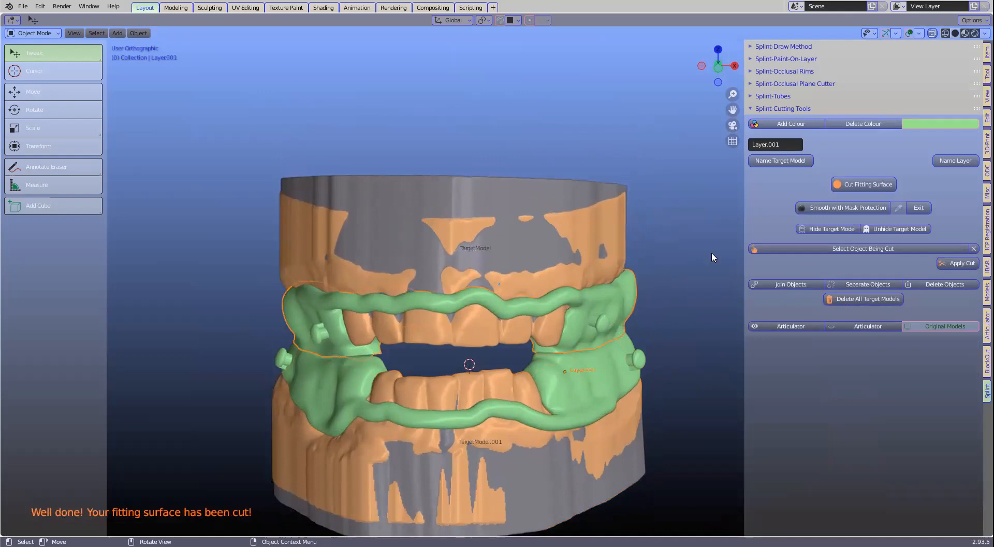
{"action": "left_click", "coordinate": [956, 161]}
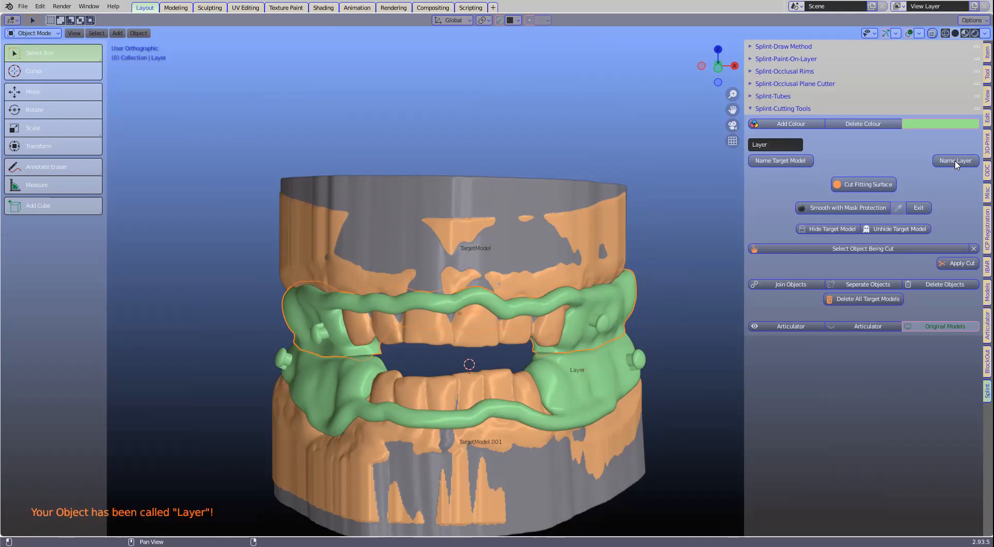
{"action": "left_click", "coordinate": [562, 260]}
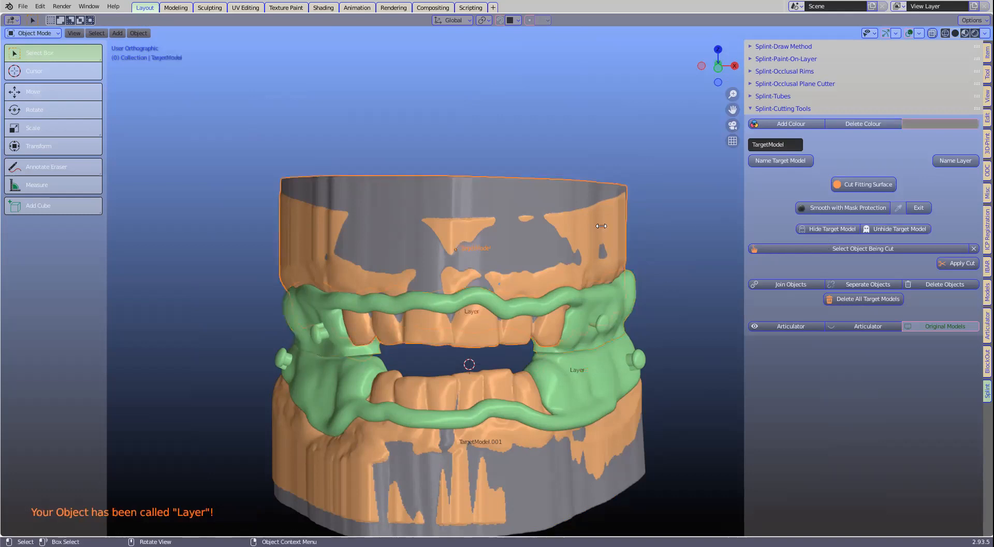
{"action": "left_click", "coordinate": [777, 160]}
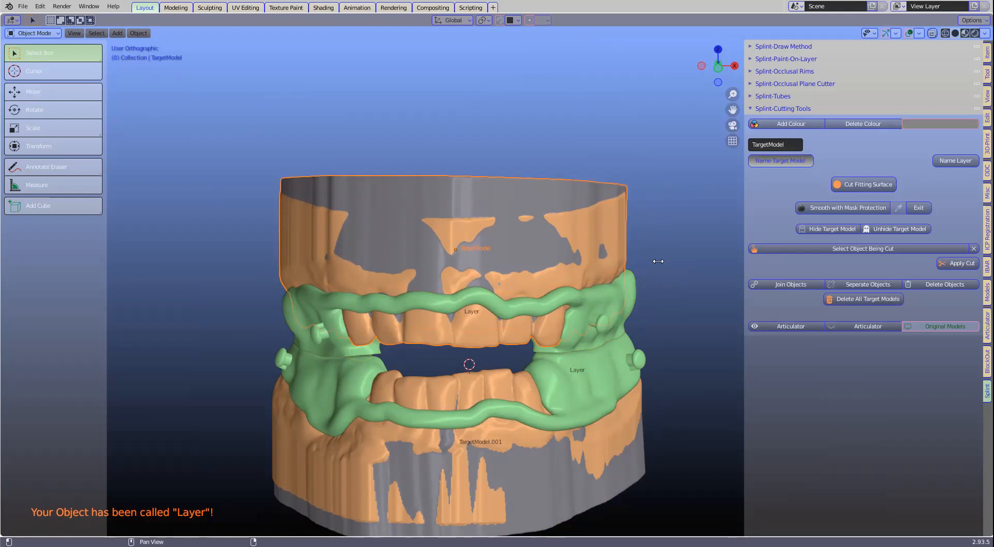
{"action": "left_click", "coordinate": [757, 166]}
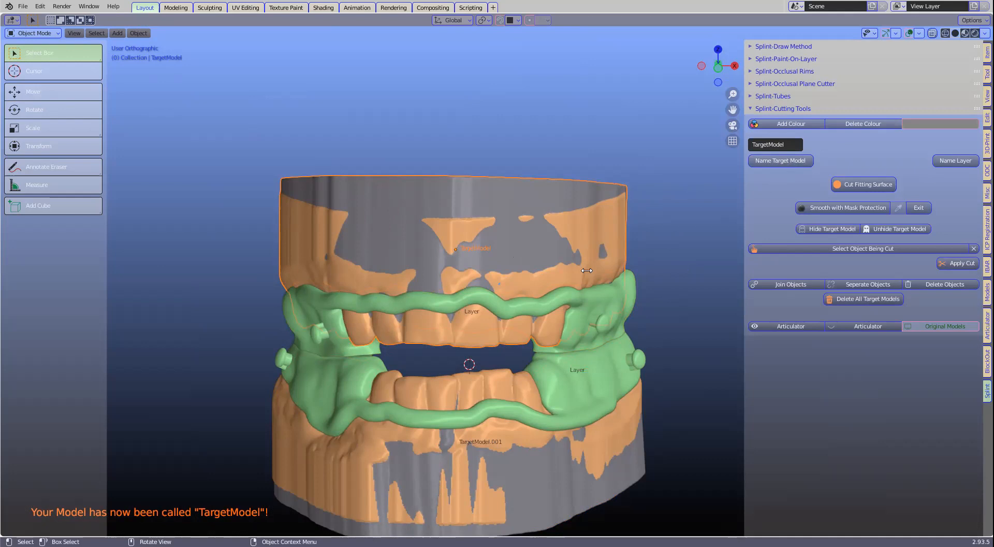
Step: Cut the upper splint layer's fitting surface and hide both target models to inspect the splints
{"action": "left_click", "coordinate": [857, 186]}
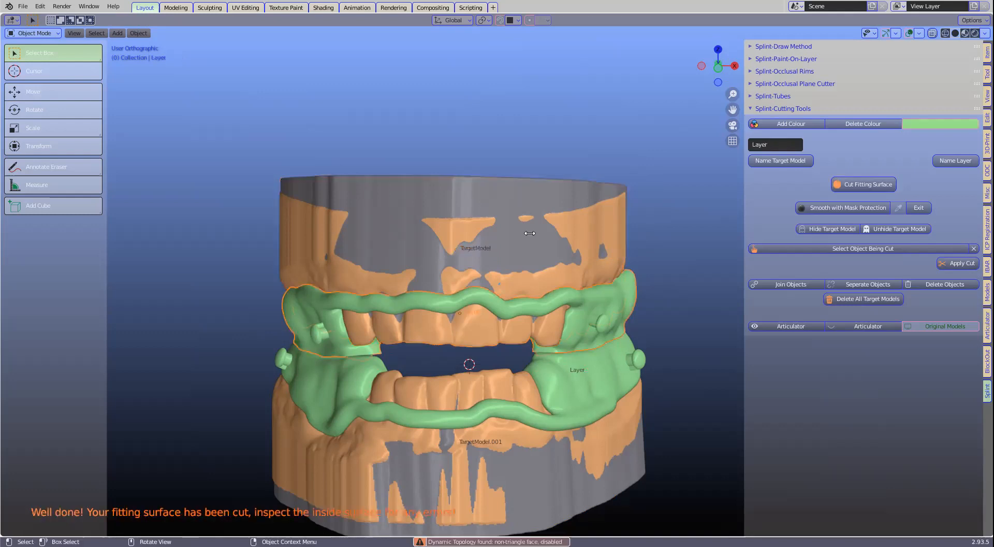
{"action": "middle_click_drag", "start_coordinate": [530, 233], "coordinate": [279, 276]}
{"action": "scroll", "coordinate": [618, 326], "scroll_direction": "up", "scroll_amount": 3}
{"action": "left_click", "coordinate": [279, 278]}
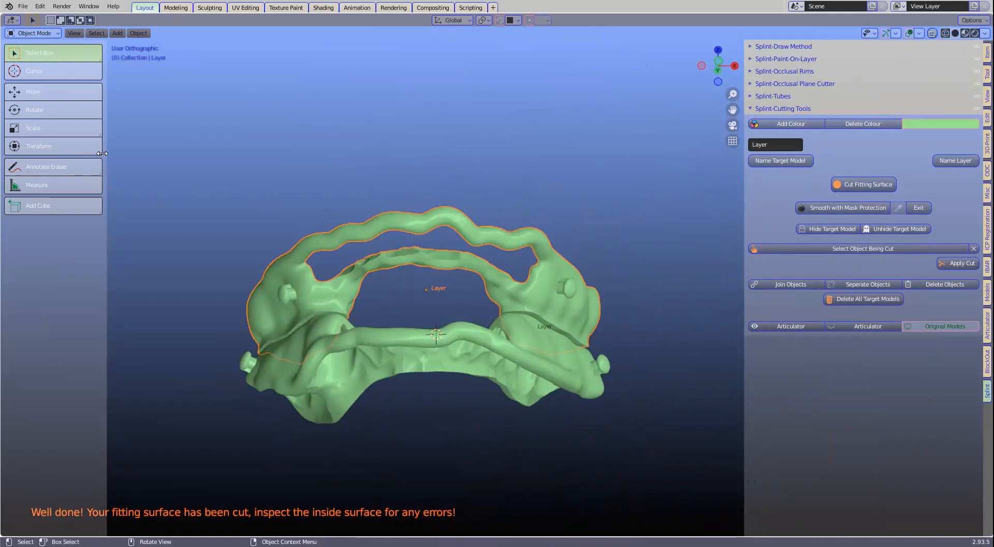
{"action": "left_click", "coordinate": [23, 6]}
{"action": "mouse_move", "coordinate": [38, 146]}
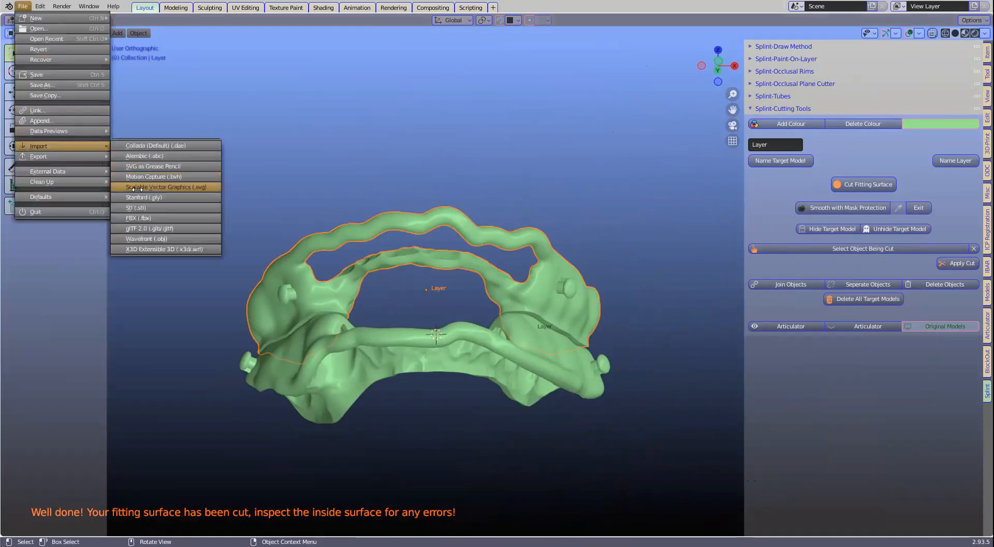
{"action": "left_click", "coordinate": [146, 203]}
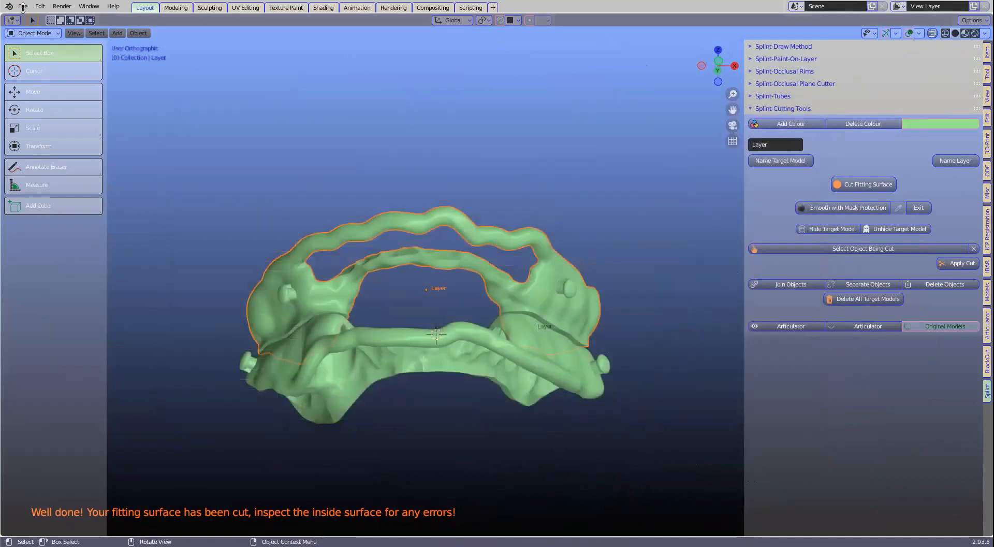
Step: Set up an STL export of the upper splint with Selection Only enabled, and cancel the export
{"action": "left_click", "coordinate": [23, 6]}
{"action": "mouse_move", "coordinate": [43, 156]}
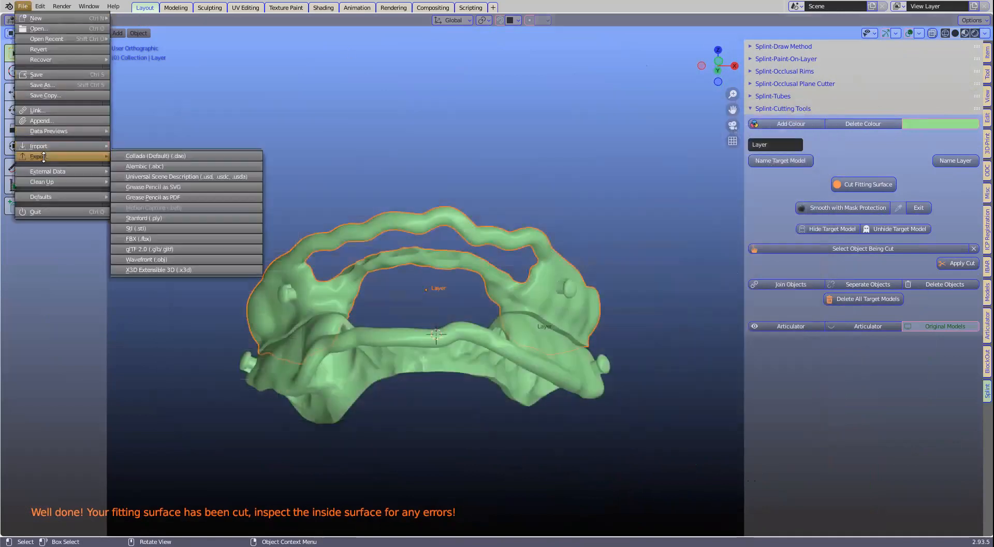
{"action": "left_click", "coordinate": [139, 228]}
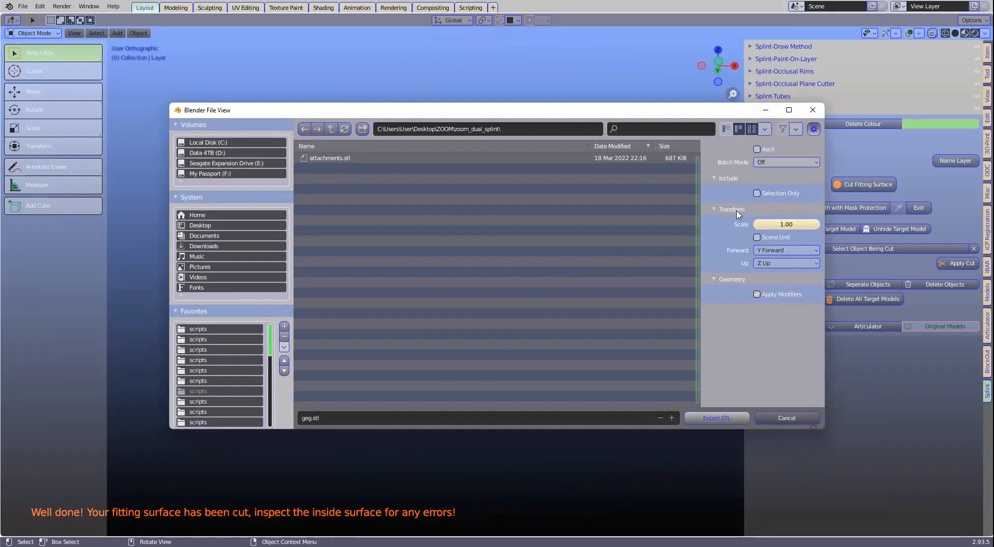
{"action": "left_click", "coordinate": [758, 195]}
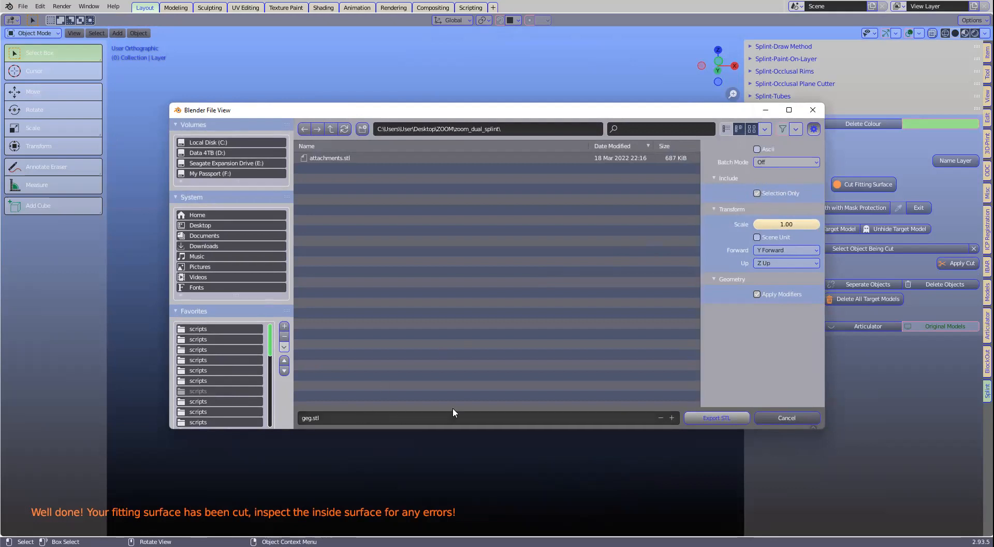
{"action": "left_click", "coordinate": [790, 417]}
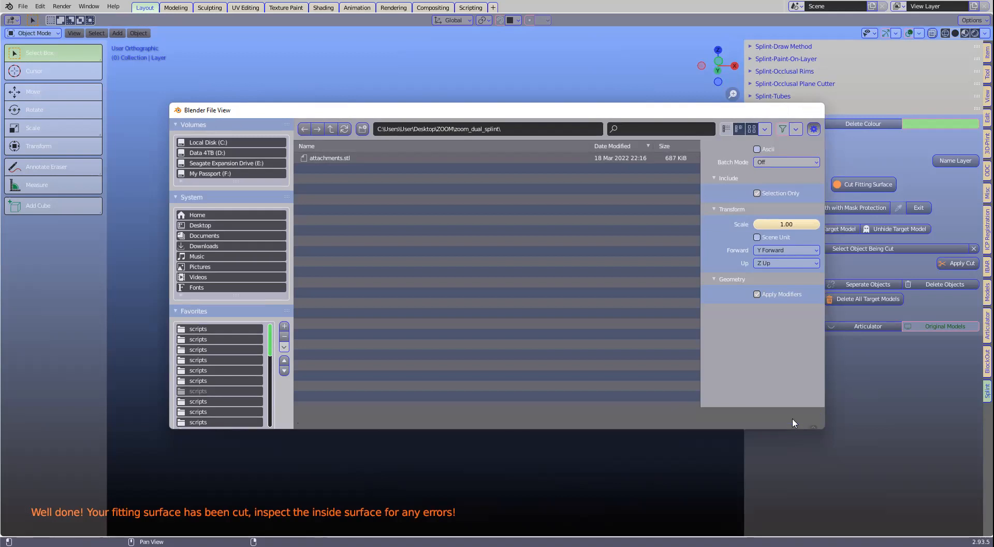